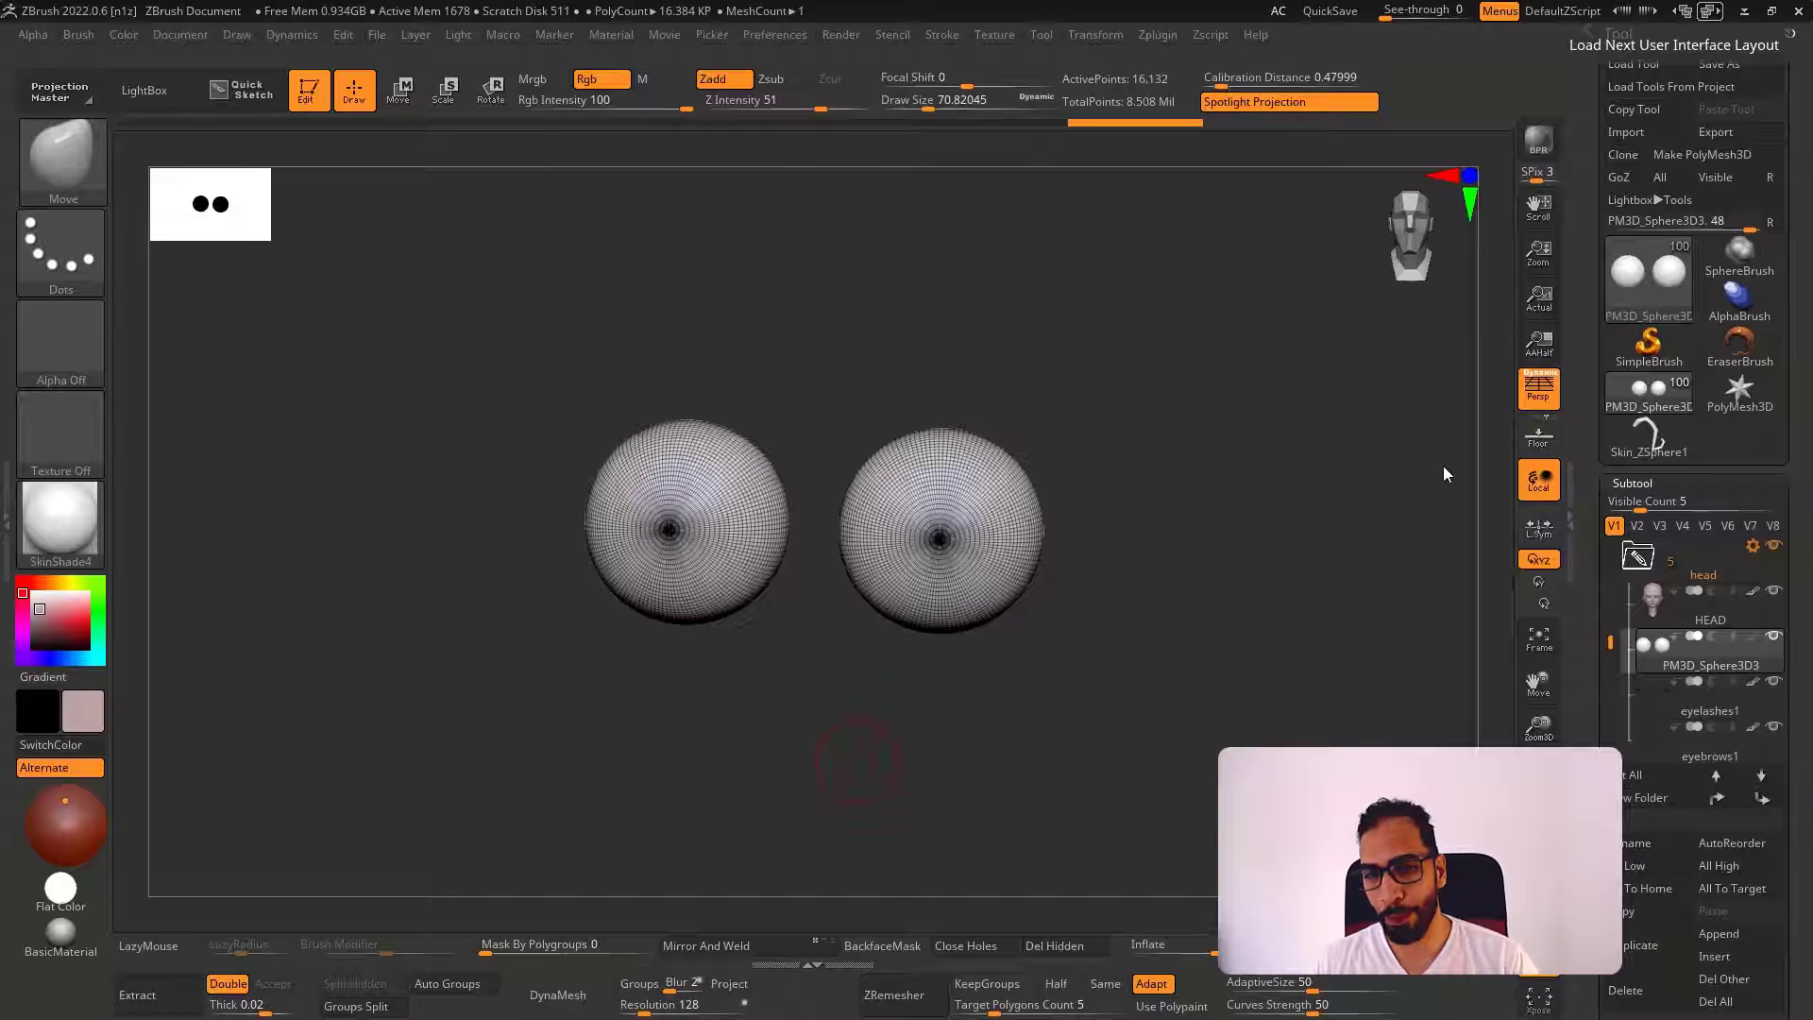
Hide the polygon wireframe on the two eyeball spheres
{"action": "left_click_drag", "start_coordinate": [1089, 312], "coordinate": [875, 340]}
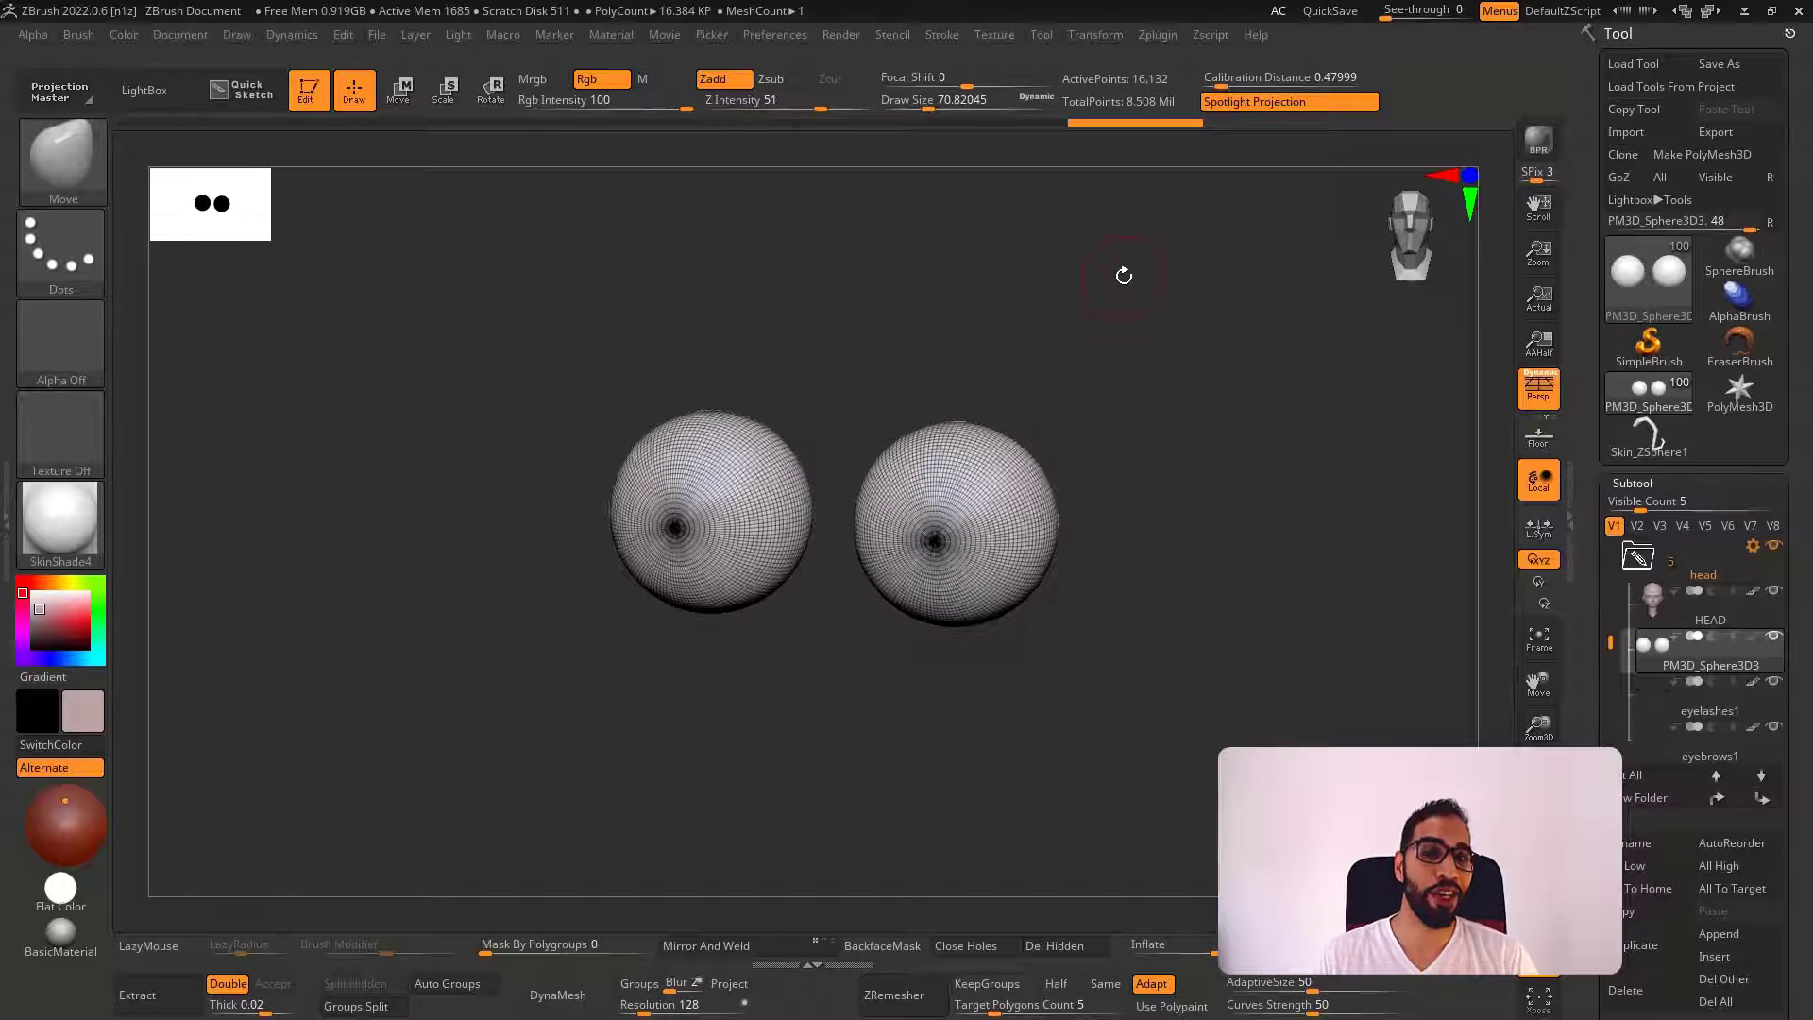
{"action": "key", "text": "shift+f"}
{"action": "key", "text": "alt+s"}
{"action": "right_click_drag", "start_coordinate": [1014, 569], "coordinate": [887, 495], "text": "ctrl"}
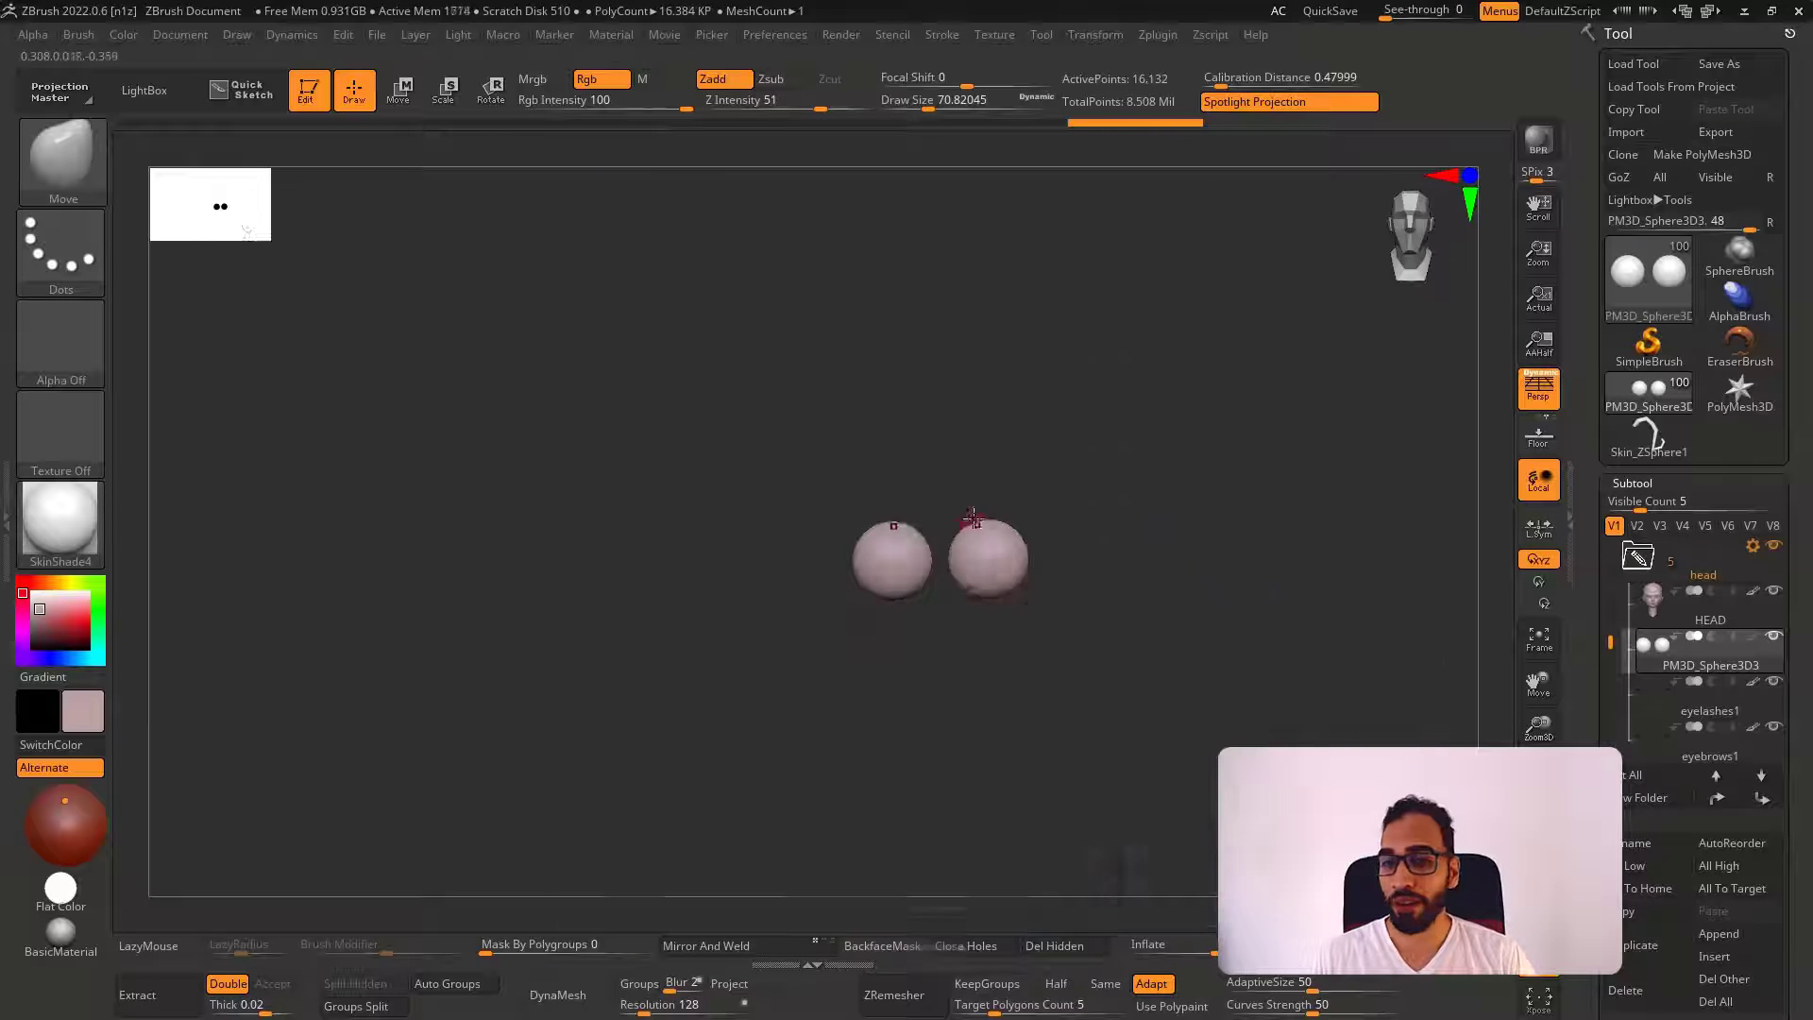
Switch to the browser and view the Udemy page of the Stylised Character Sculpting in Zbrush course
{"action": "key", "text": "super"}
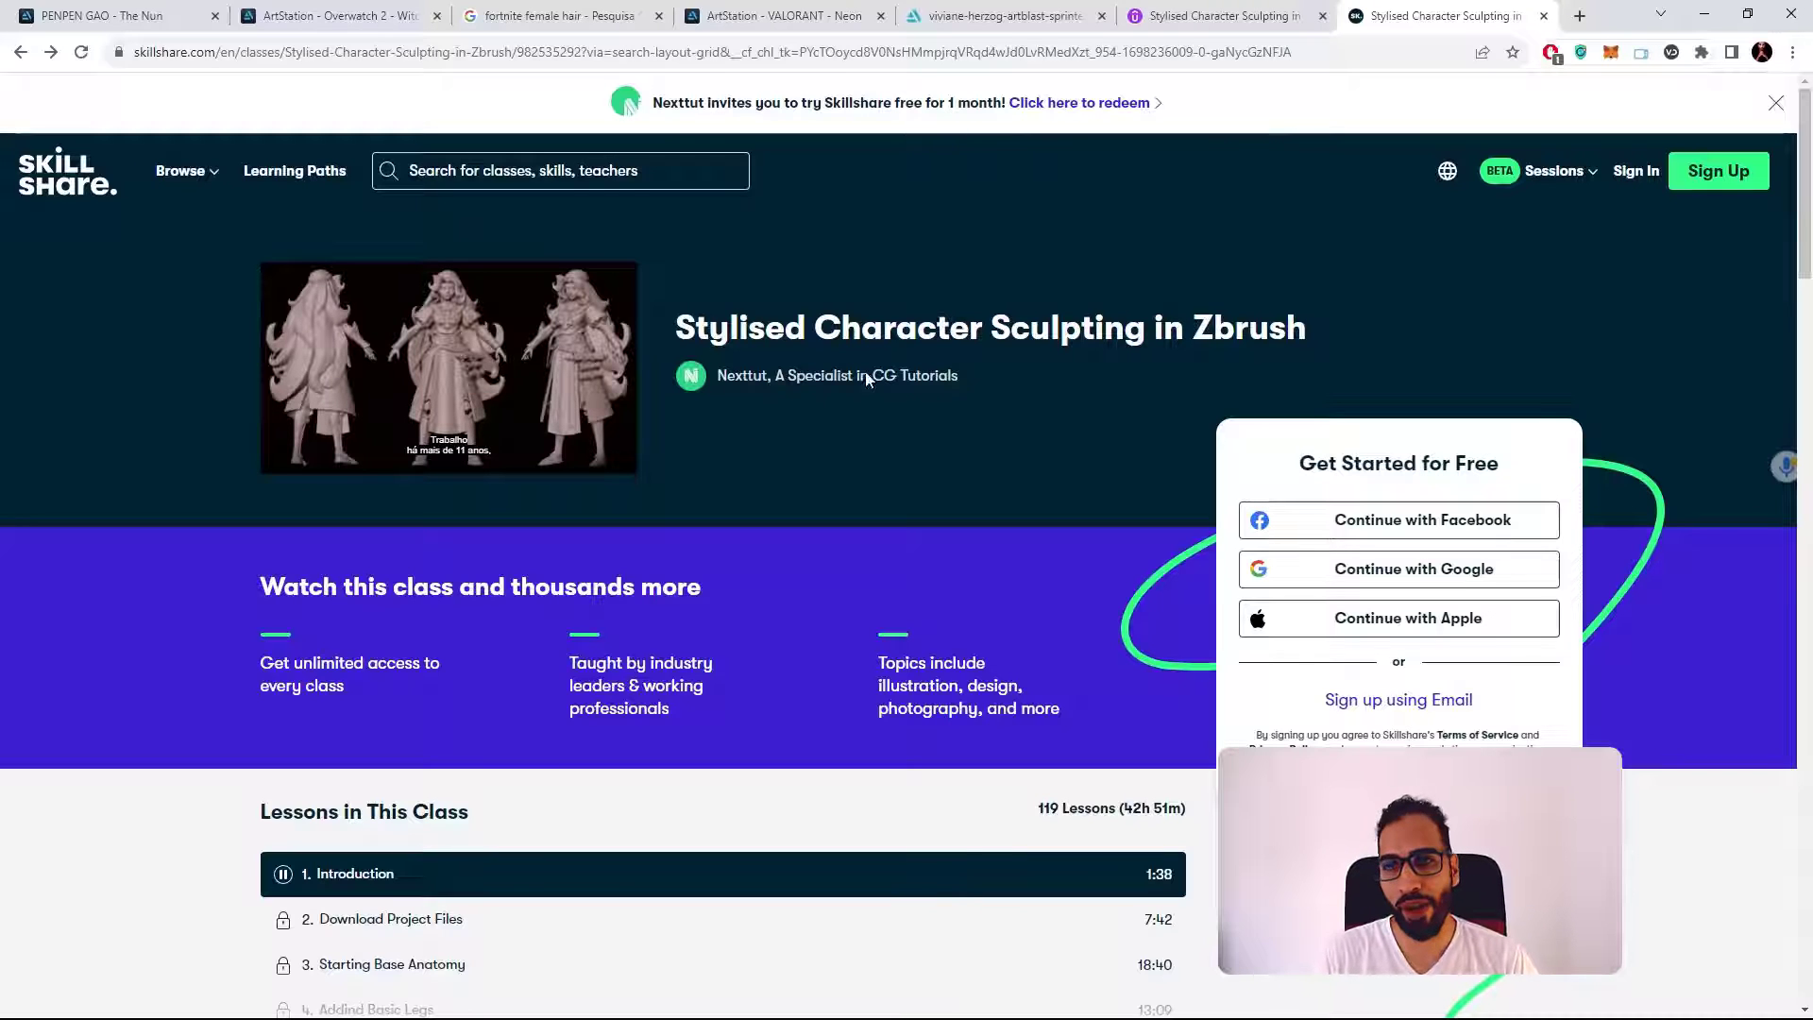
{"action": "left_click", "coordinate": [1216, 29]}
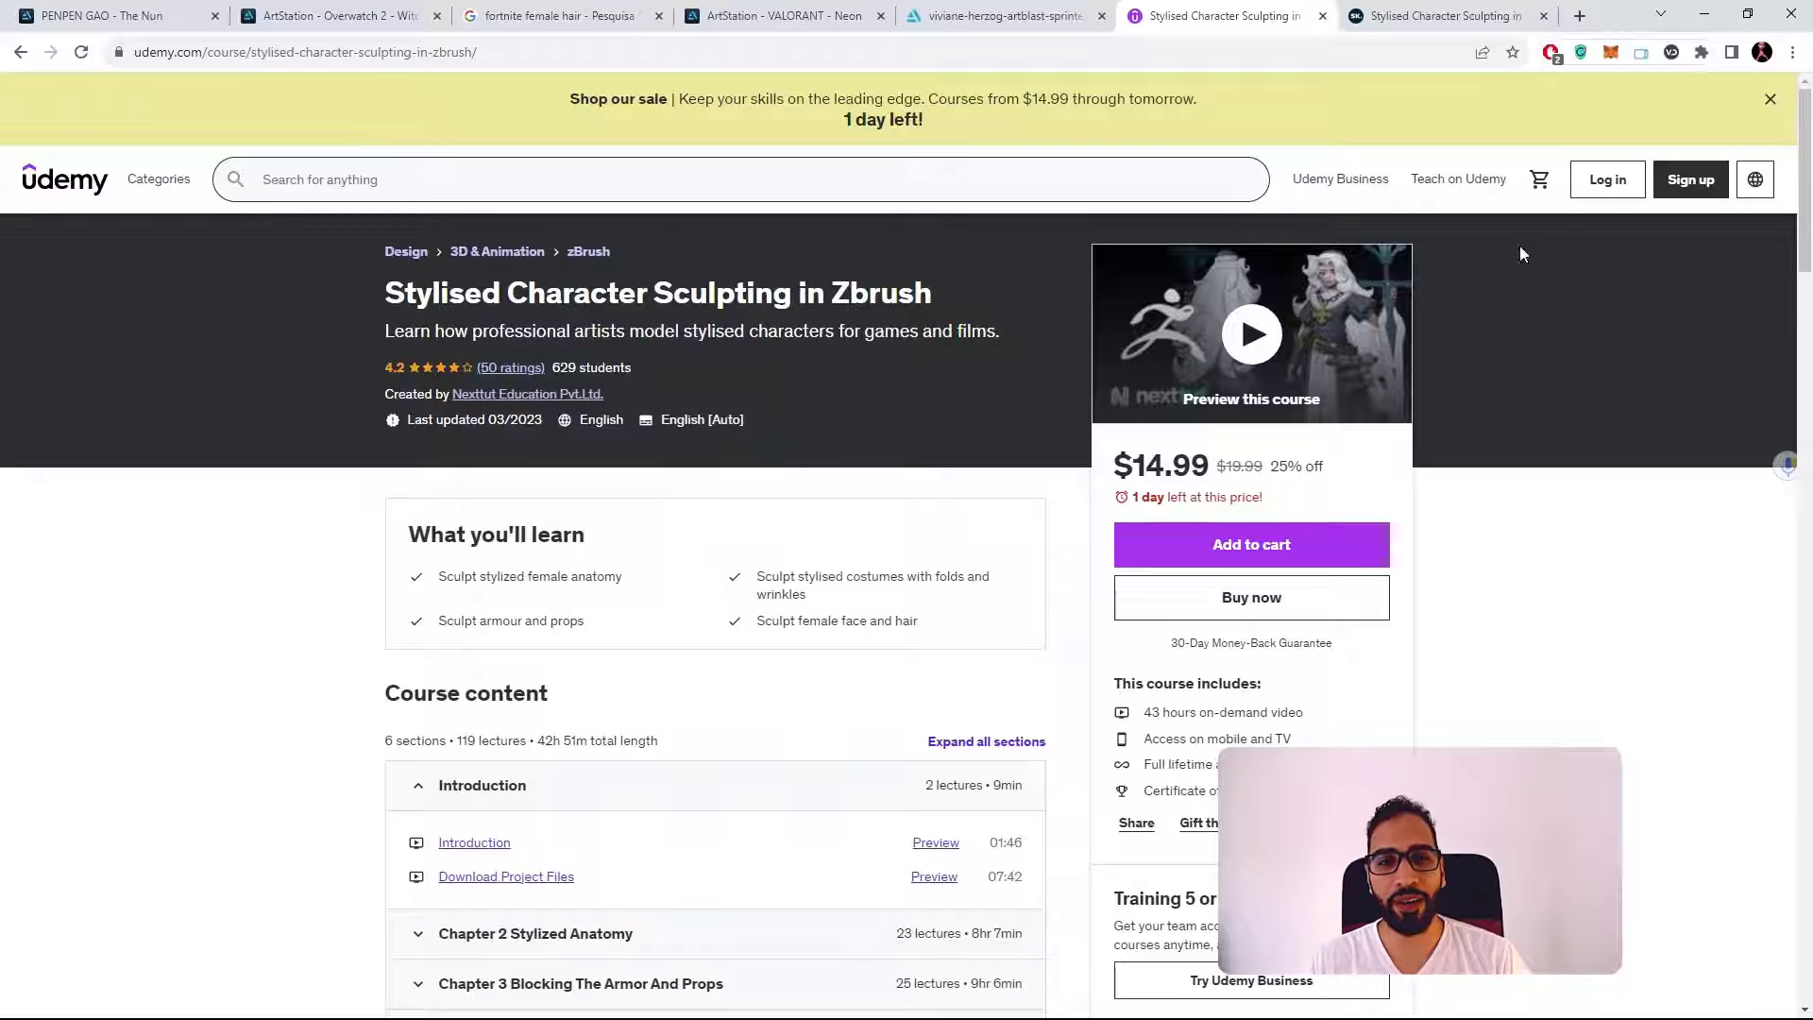
{"action": "left_click", "coordinate": [1704, 14]}
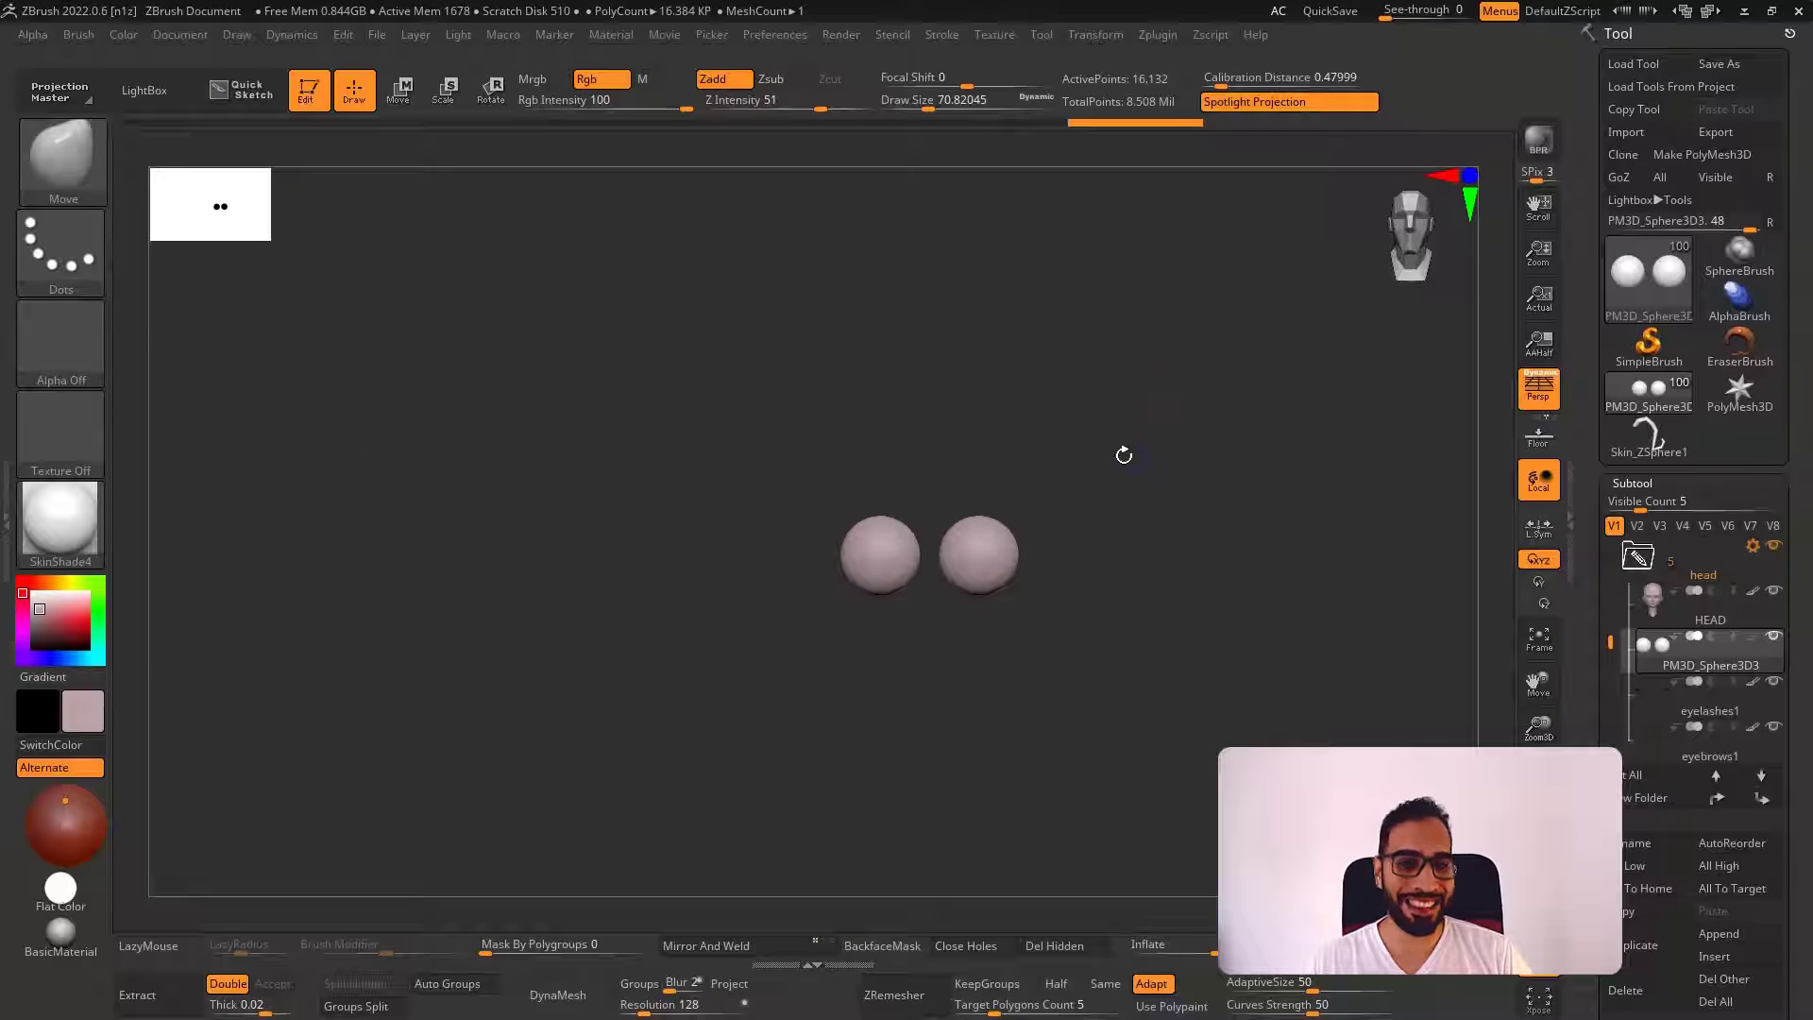
Inspect the shape and topology of the eyeball spheres with the polygon wireframe shown and hidden
{"action": "key", "text": "shift+f"}
{"action": "right_click_drag", "start_coordinate": [1032, 511], "coordinate": [1218, 535], "text": "ctrl"}
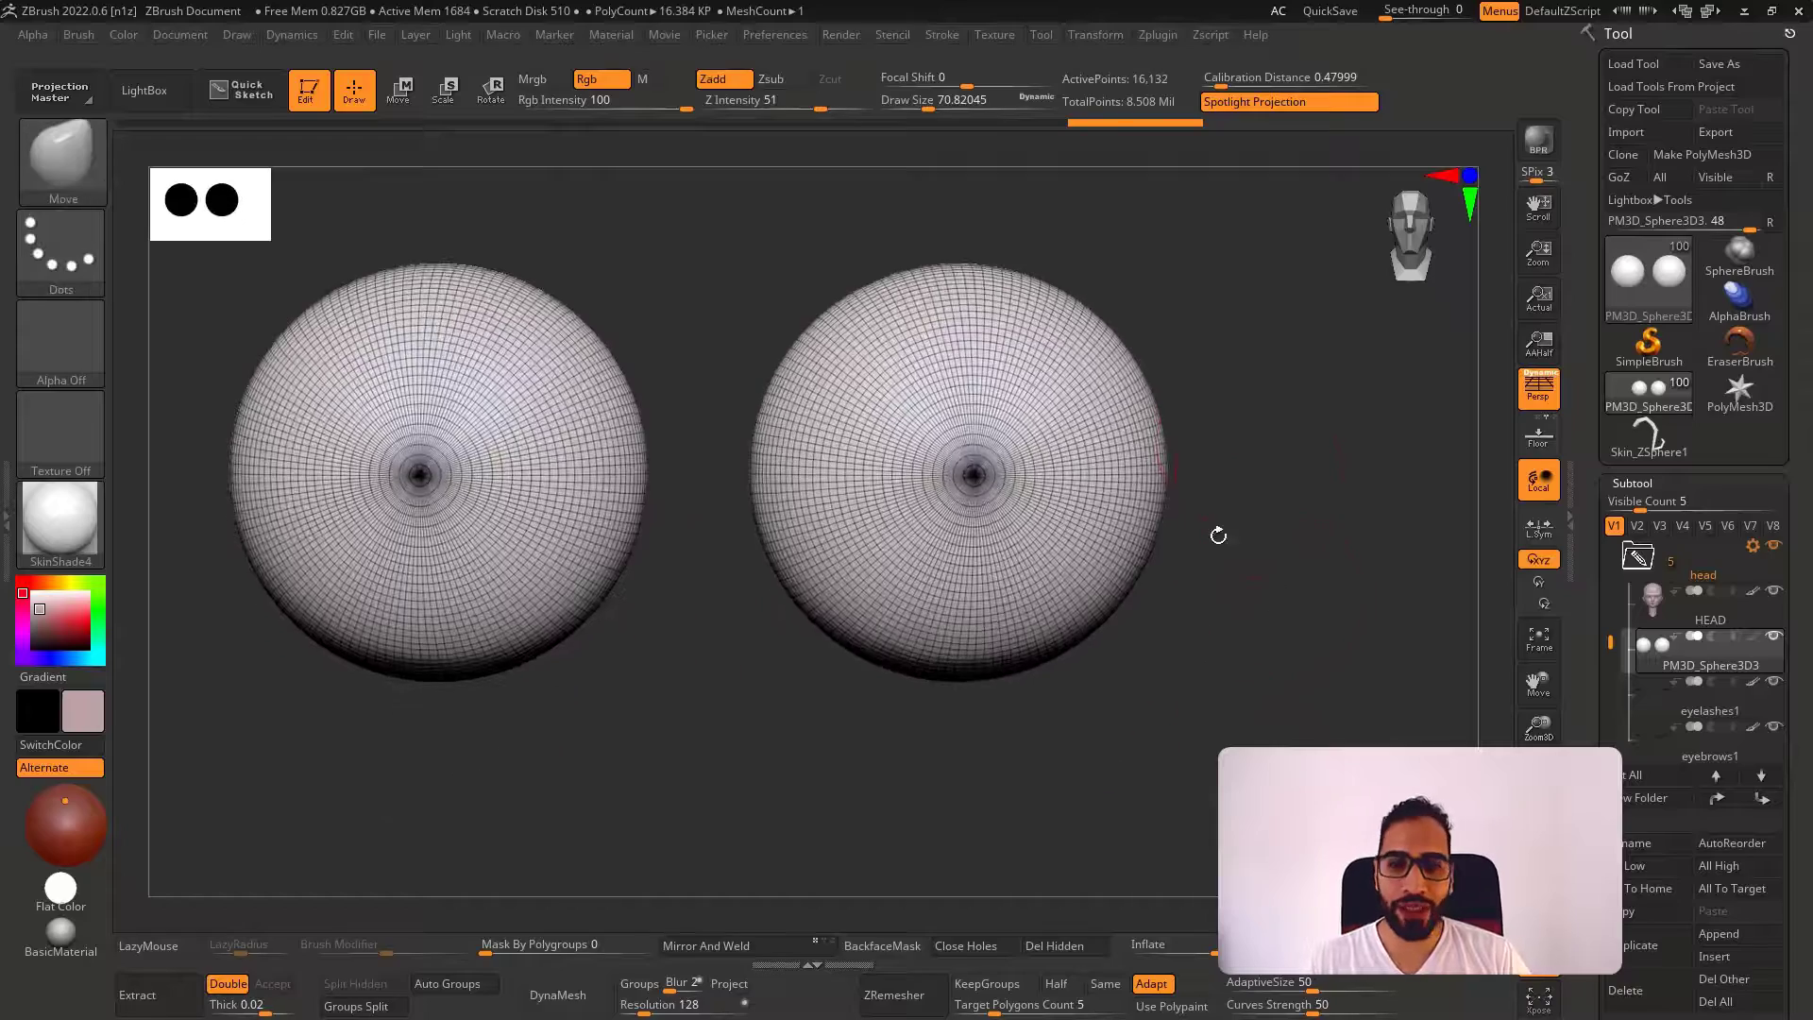
{"action": "right_click_drag", "start_coordinate": [1060, 579], "coordinate": [1013, 500]}
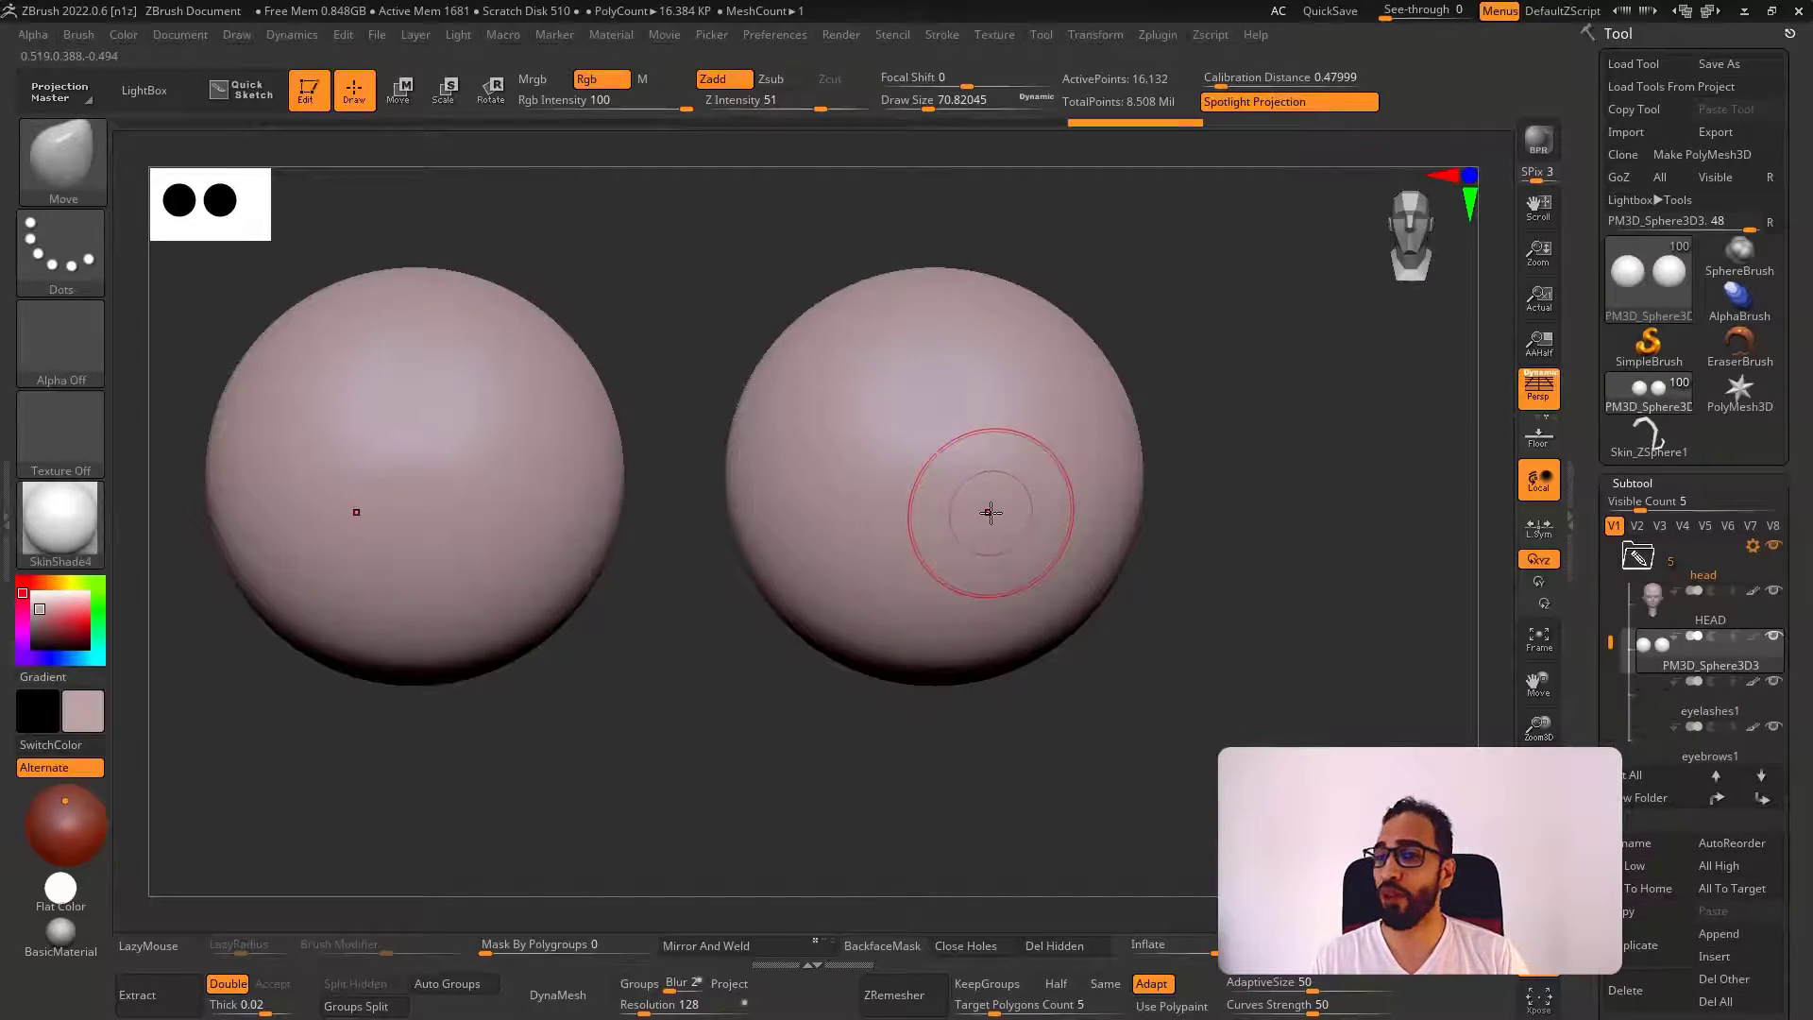
{"action": "key", "text": "shift+f"}
{"action": "key", "text": "shift+f"}
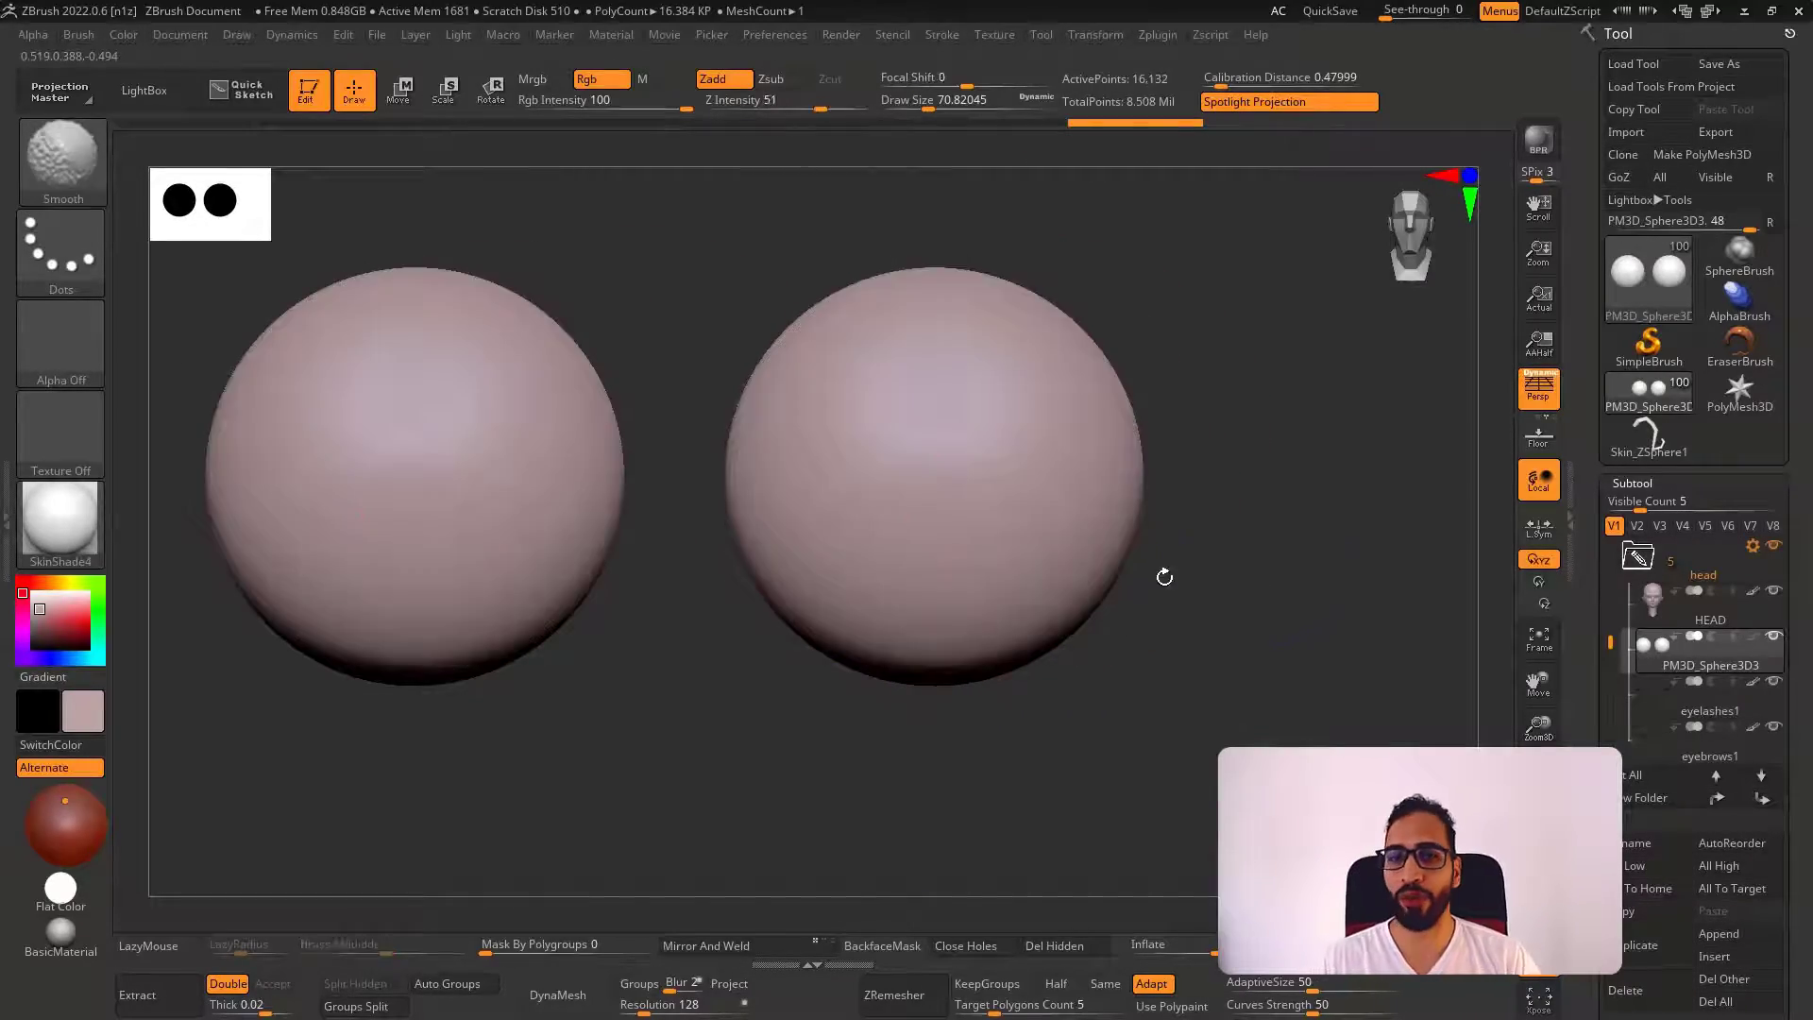
{"action": "mouse_move", "coordinate": [1163, 576]}
{"action": "right_mouse_down", "text": "alt"}
{"action": "mouse_move", "coordinate": [1267, 630]}
{"action": "mouse_move", "coordinate": [1163, 592]}
{"action": "right_mouse_up", "text": "alt"}
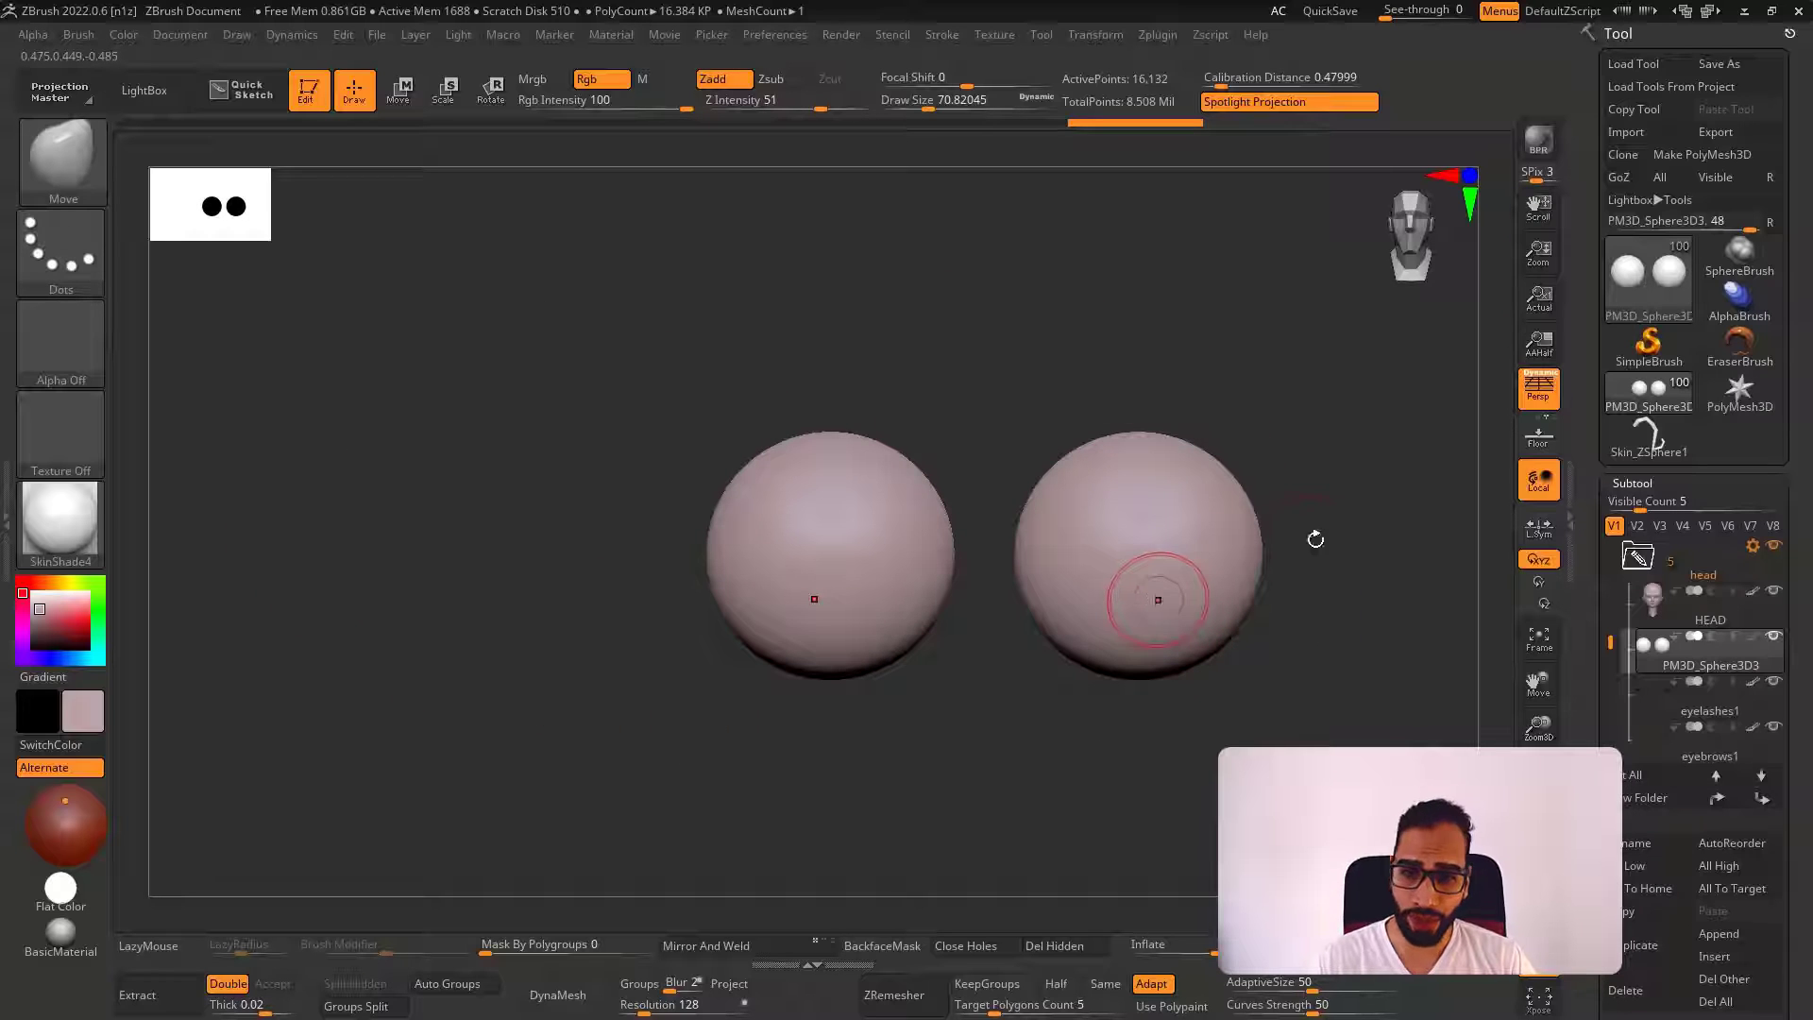
{"action": "mouse_move", "coordinate": [1316, 540]}
{"action": "right_mouse_down"}
{"action": "mouse_move", "coordinate": [1316, 568]}
{"action": "mouse_move", "coordinate": [1199, 483]}
{"action": "right_mouse_up"}
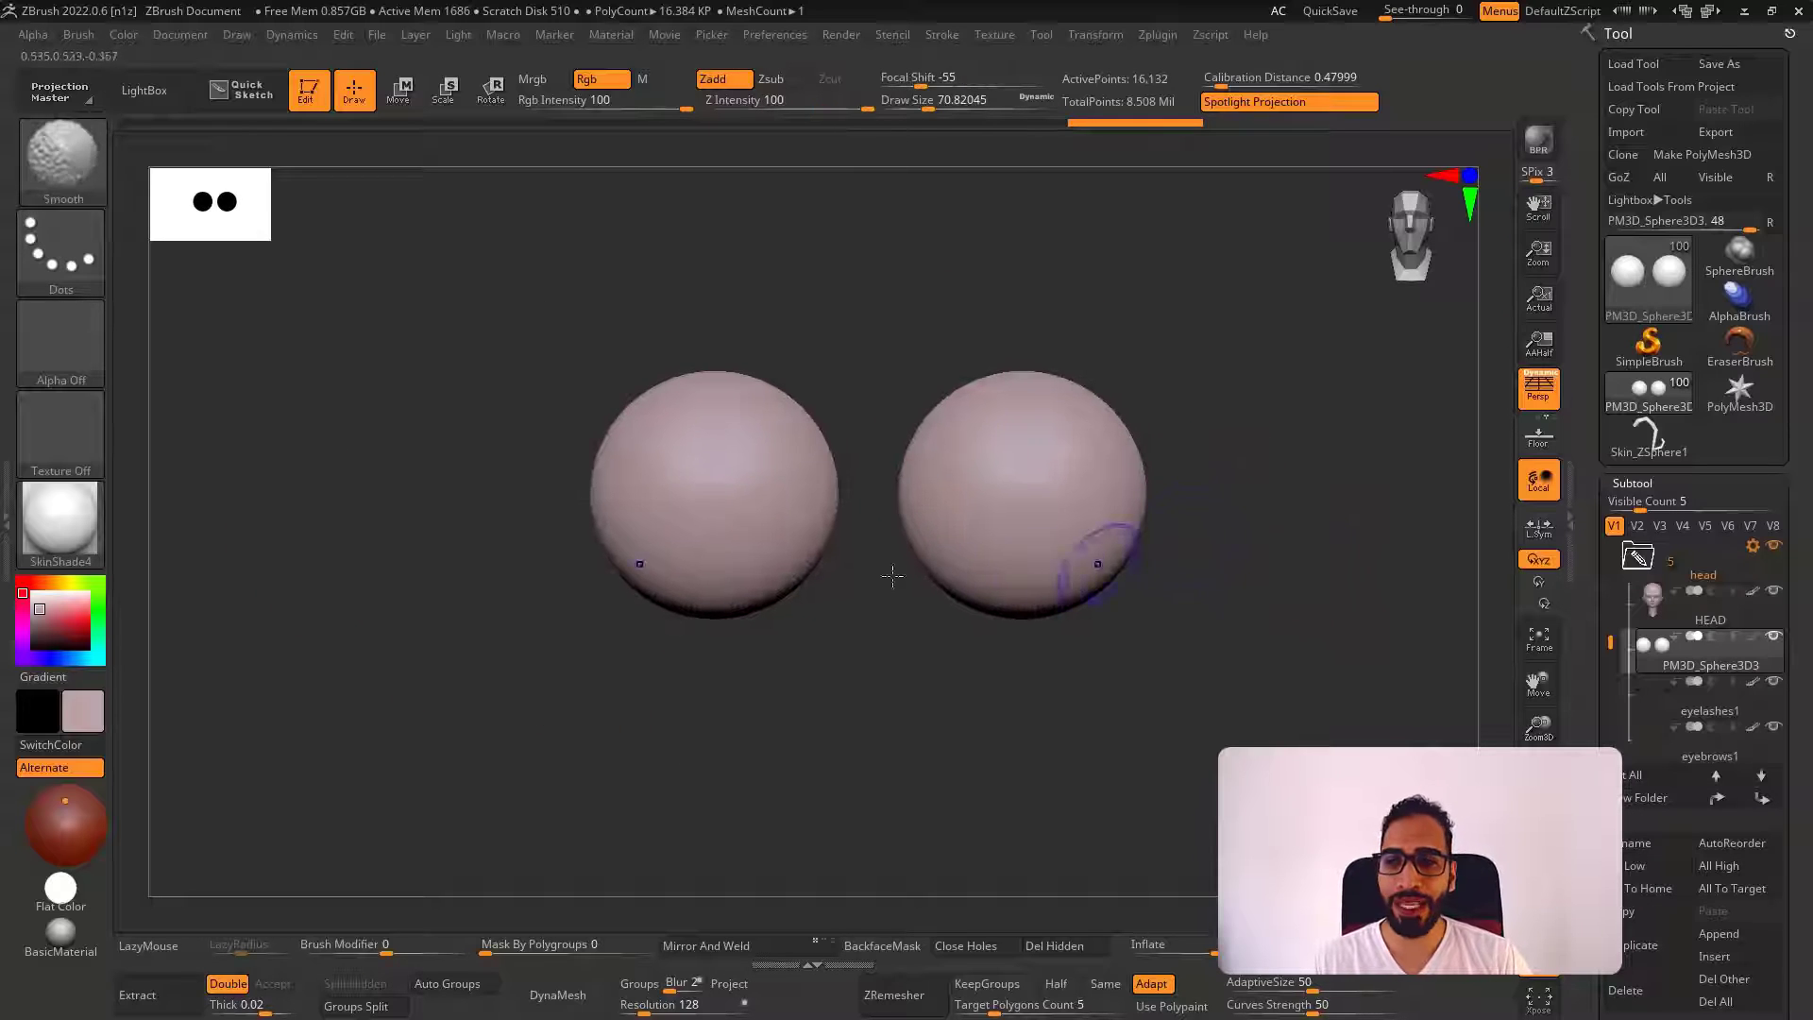
{"action": "right_click_drag", "start_coordinate": [639, 630], "coordinate": [491, 621], "text": "alt"}
{"action": "right_click_drag", "start_coordinate": [491, 620], "coordinate": [725, 676], "text": "ctrl"}
{"action": "key", "text": "shift+f"}
{"action": "key", "text": "shift+f"}
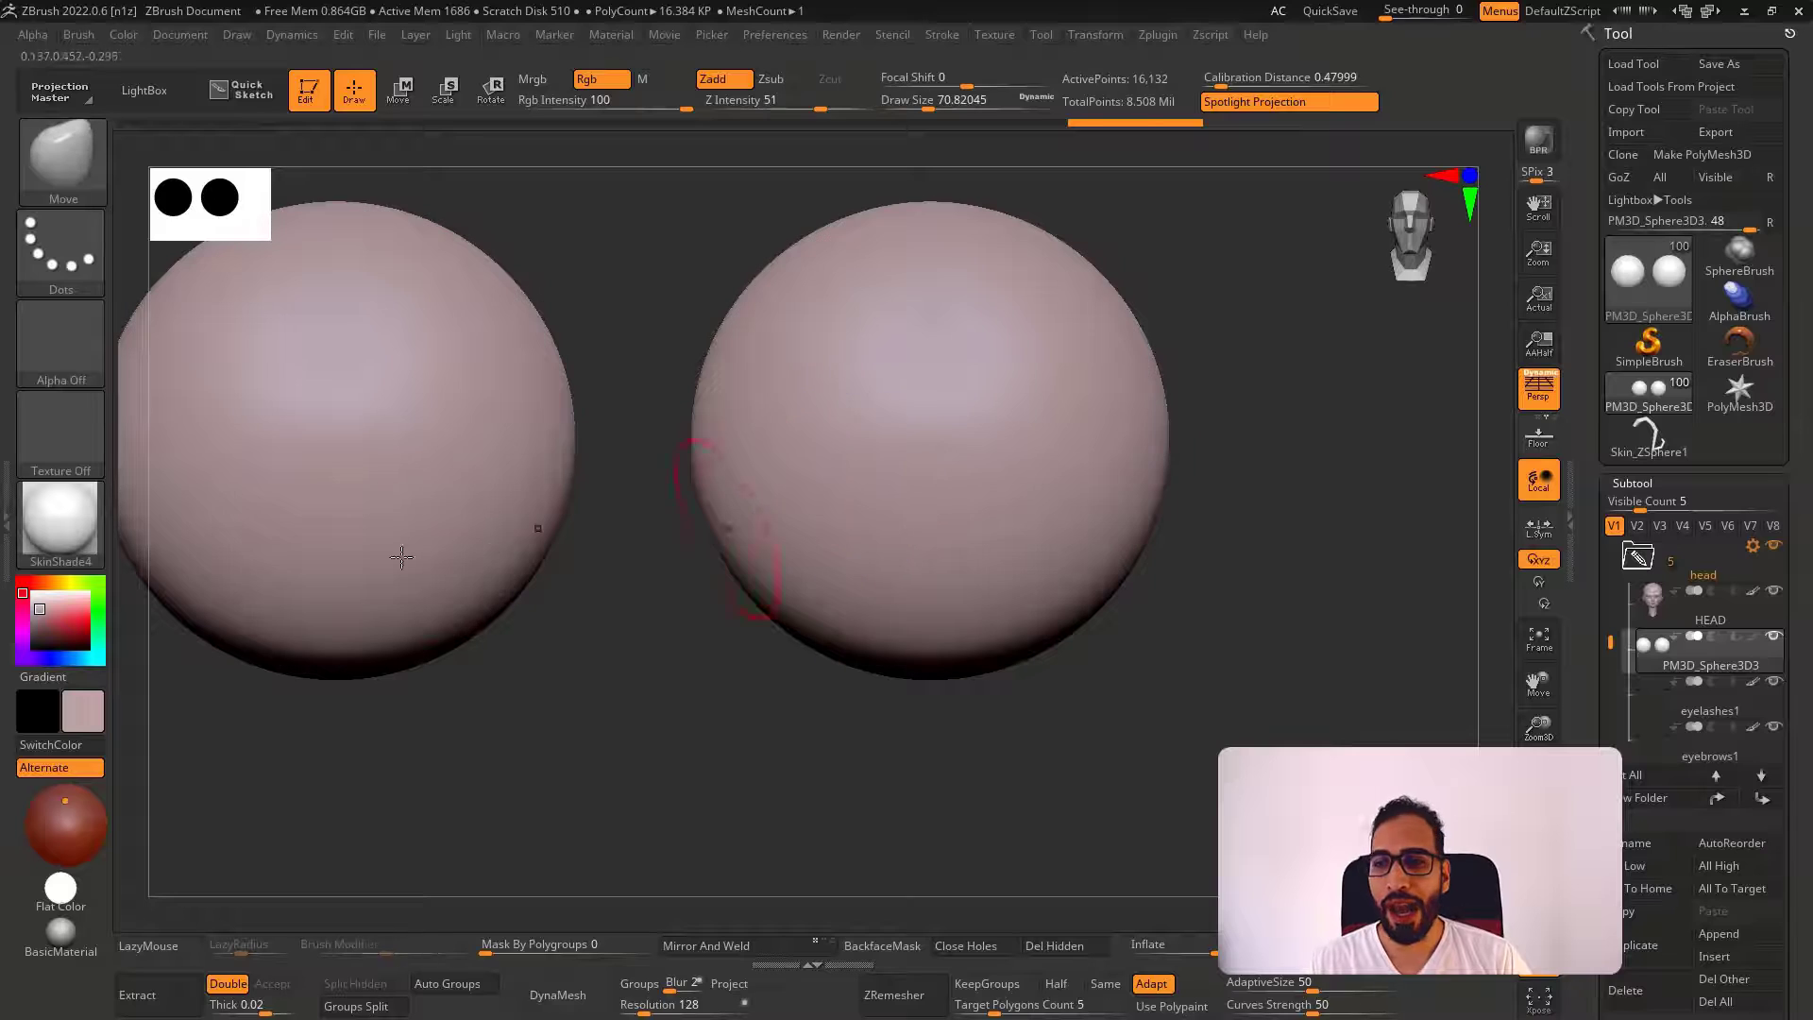
Give the eyeball spheres the ToyPlastic material and set the current color to white
{"action": "left_click", "coordinate": [115, 562]}
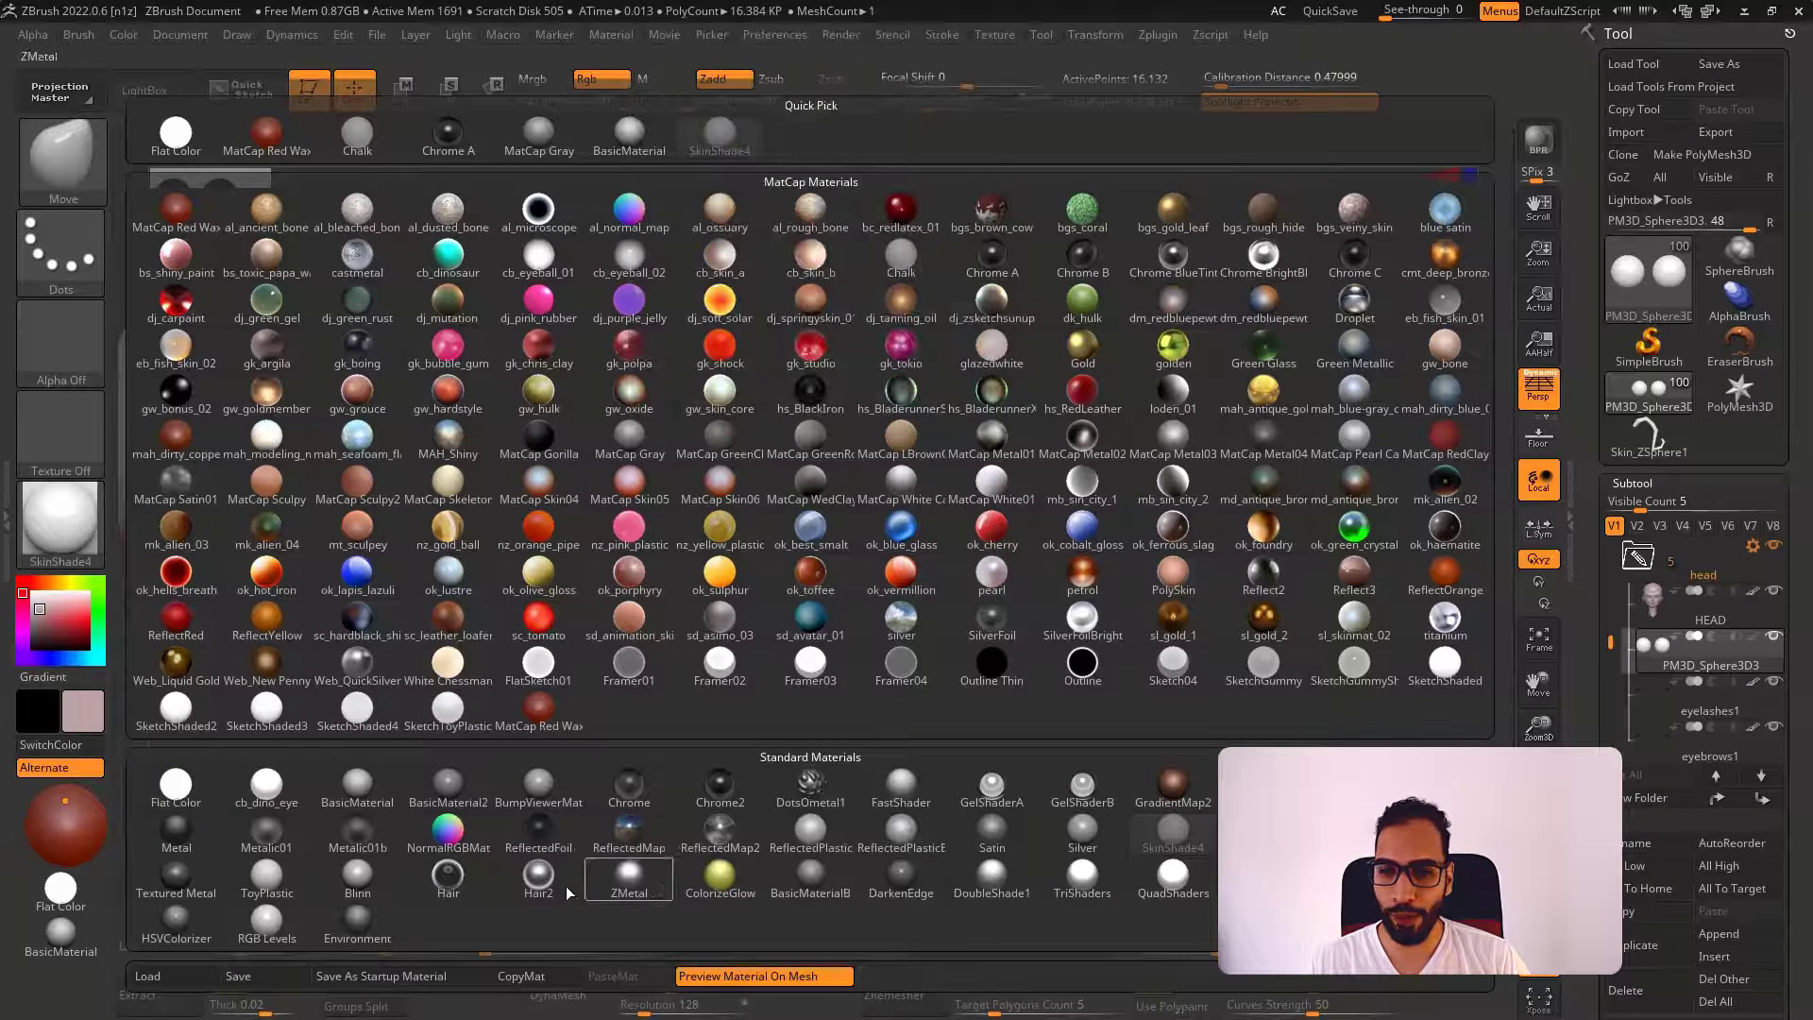
{"action": "mouse_move", "coordinate": [276, 926]}
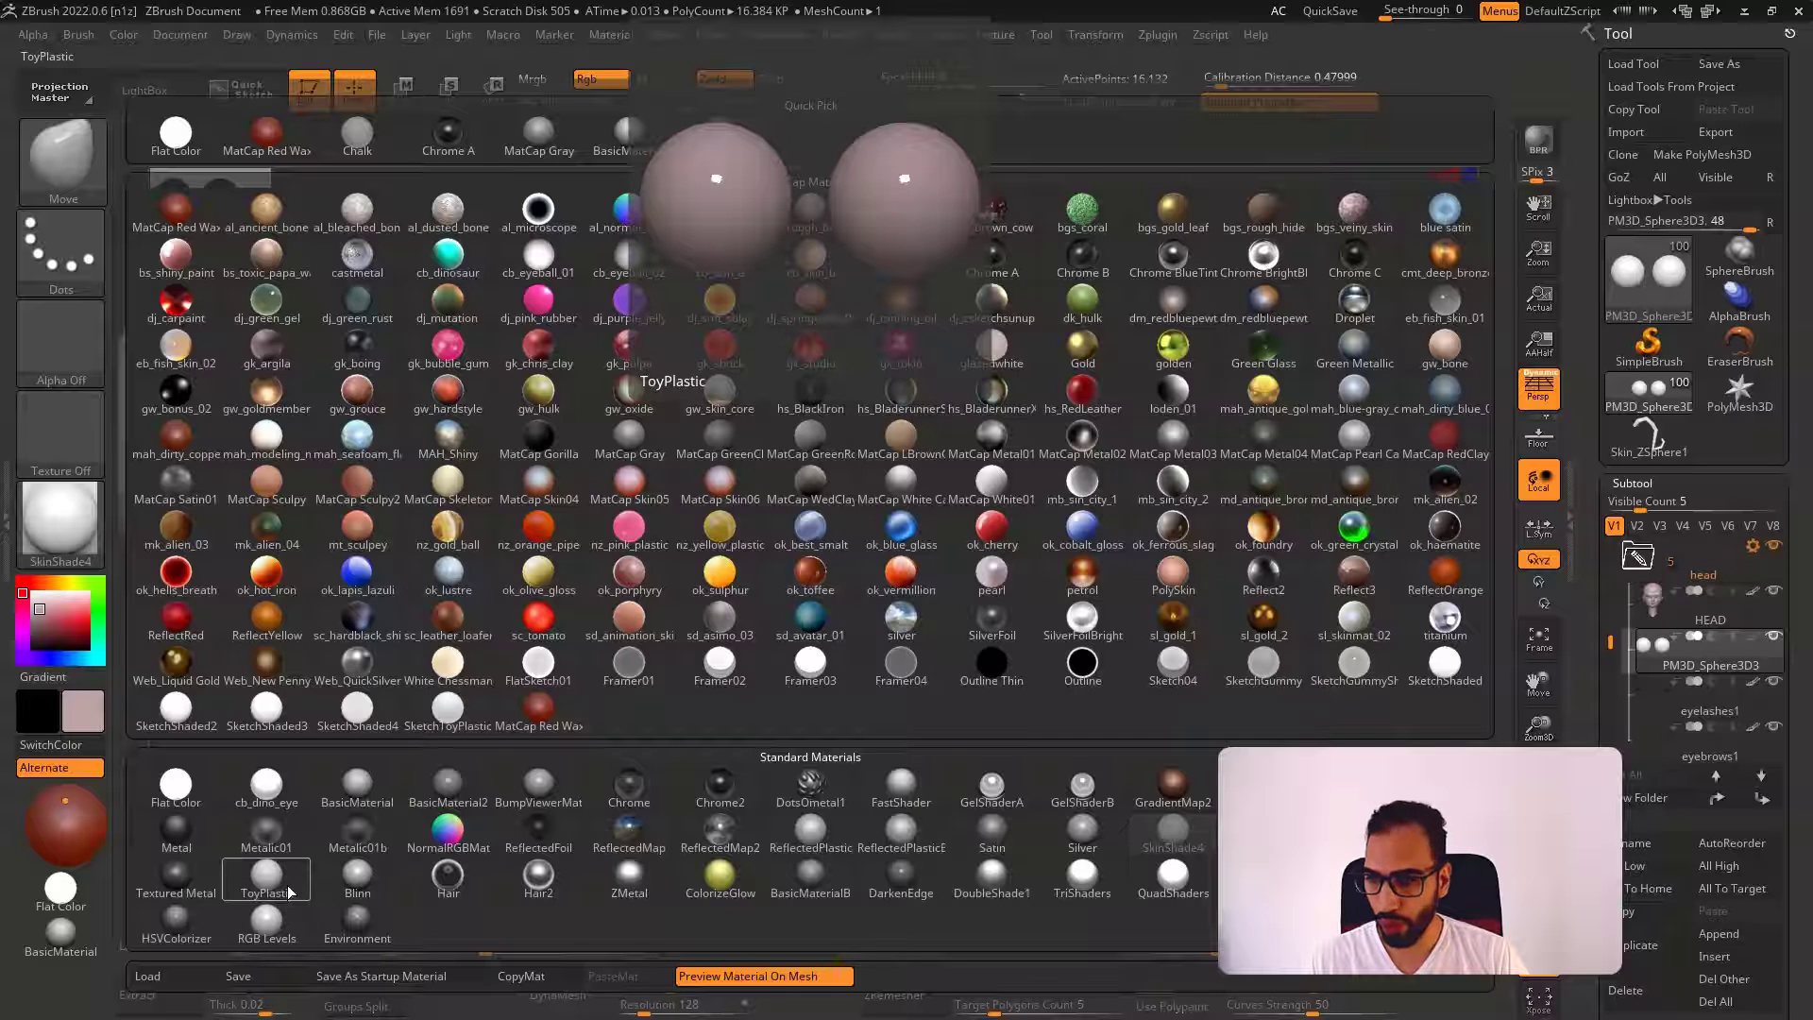
{"action": "left_click", "coordinate": [267, 878]}
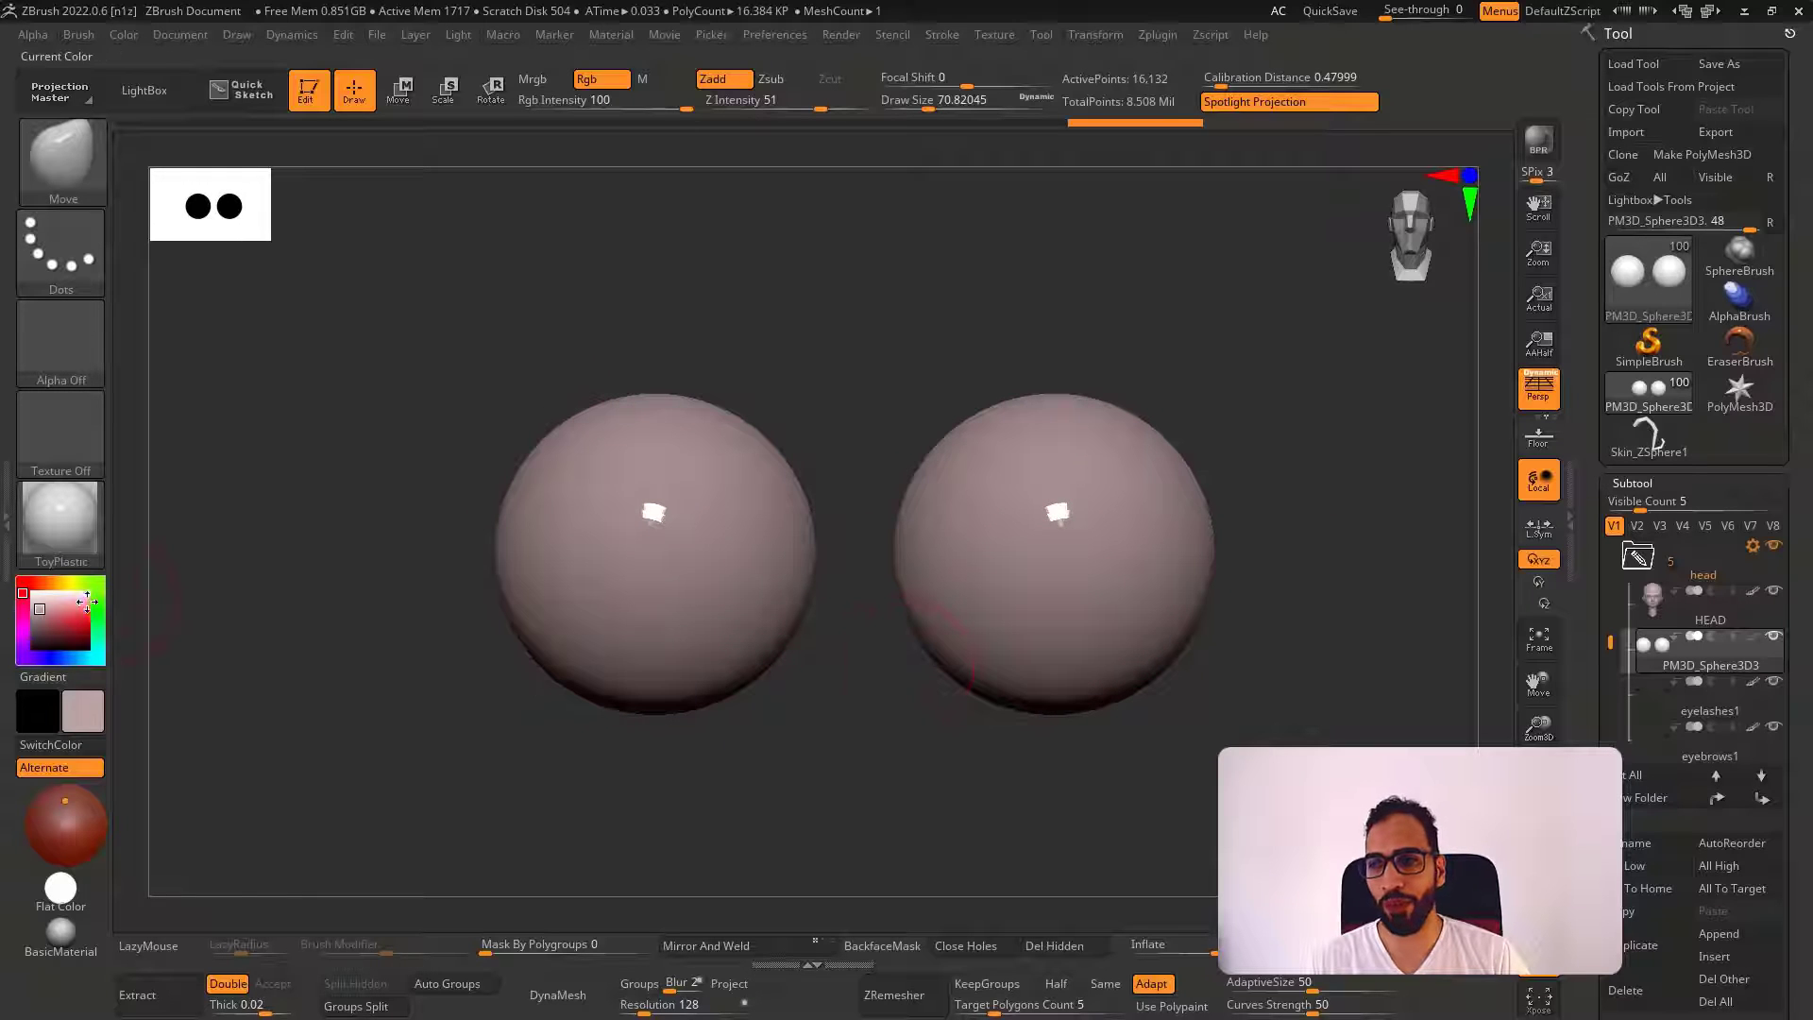
{"action": "left_click", "coordinate": [33, 594]}
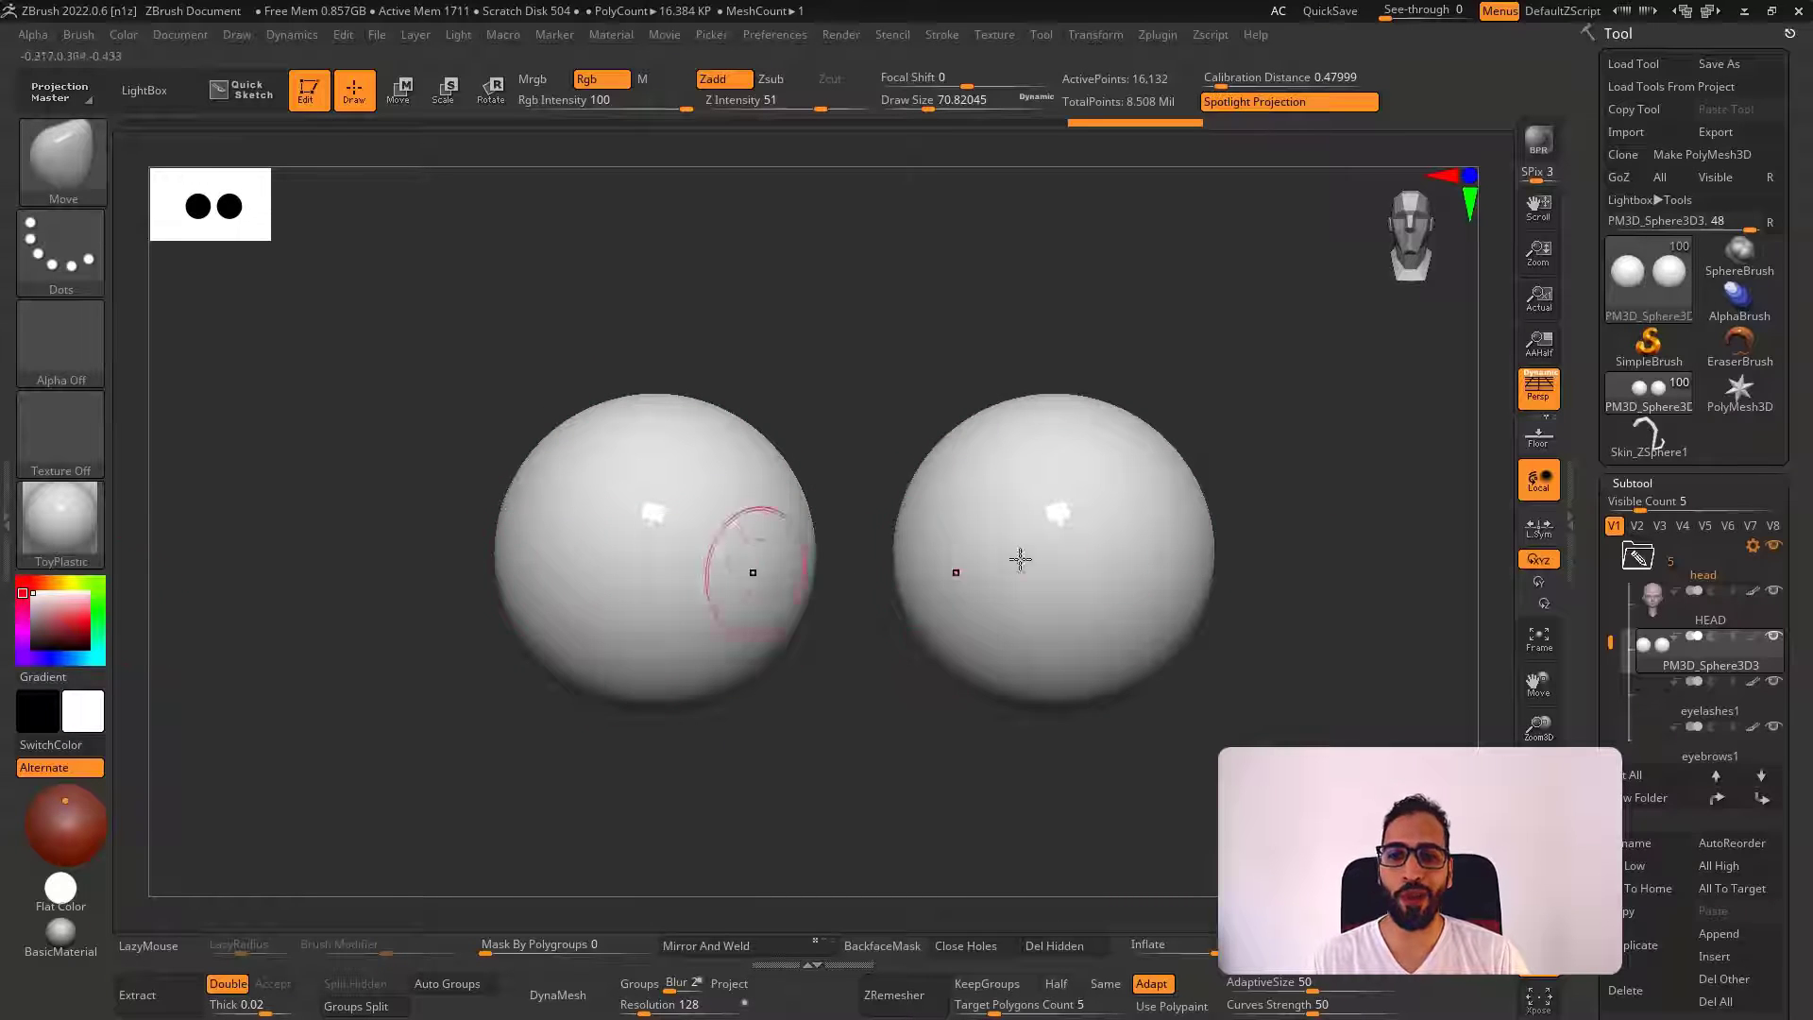
Raise the eyeballs' subdivision level to 3 in the Geometry settings and check the denser mesh with the wireframe
{"action": "left_click", "coordinate": [1634, 482]}
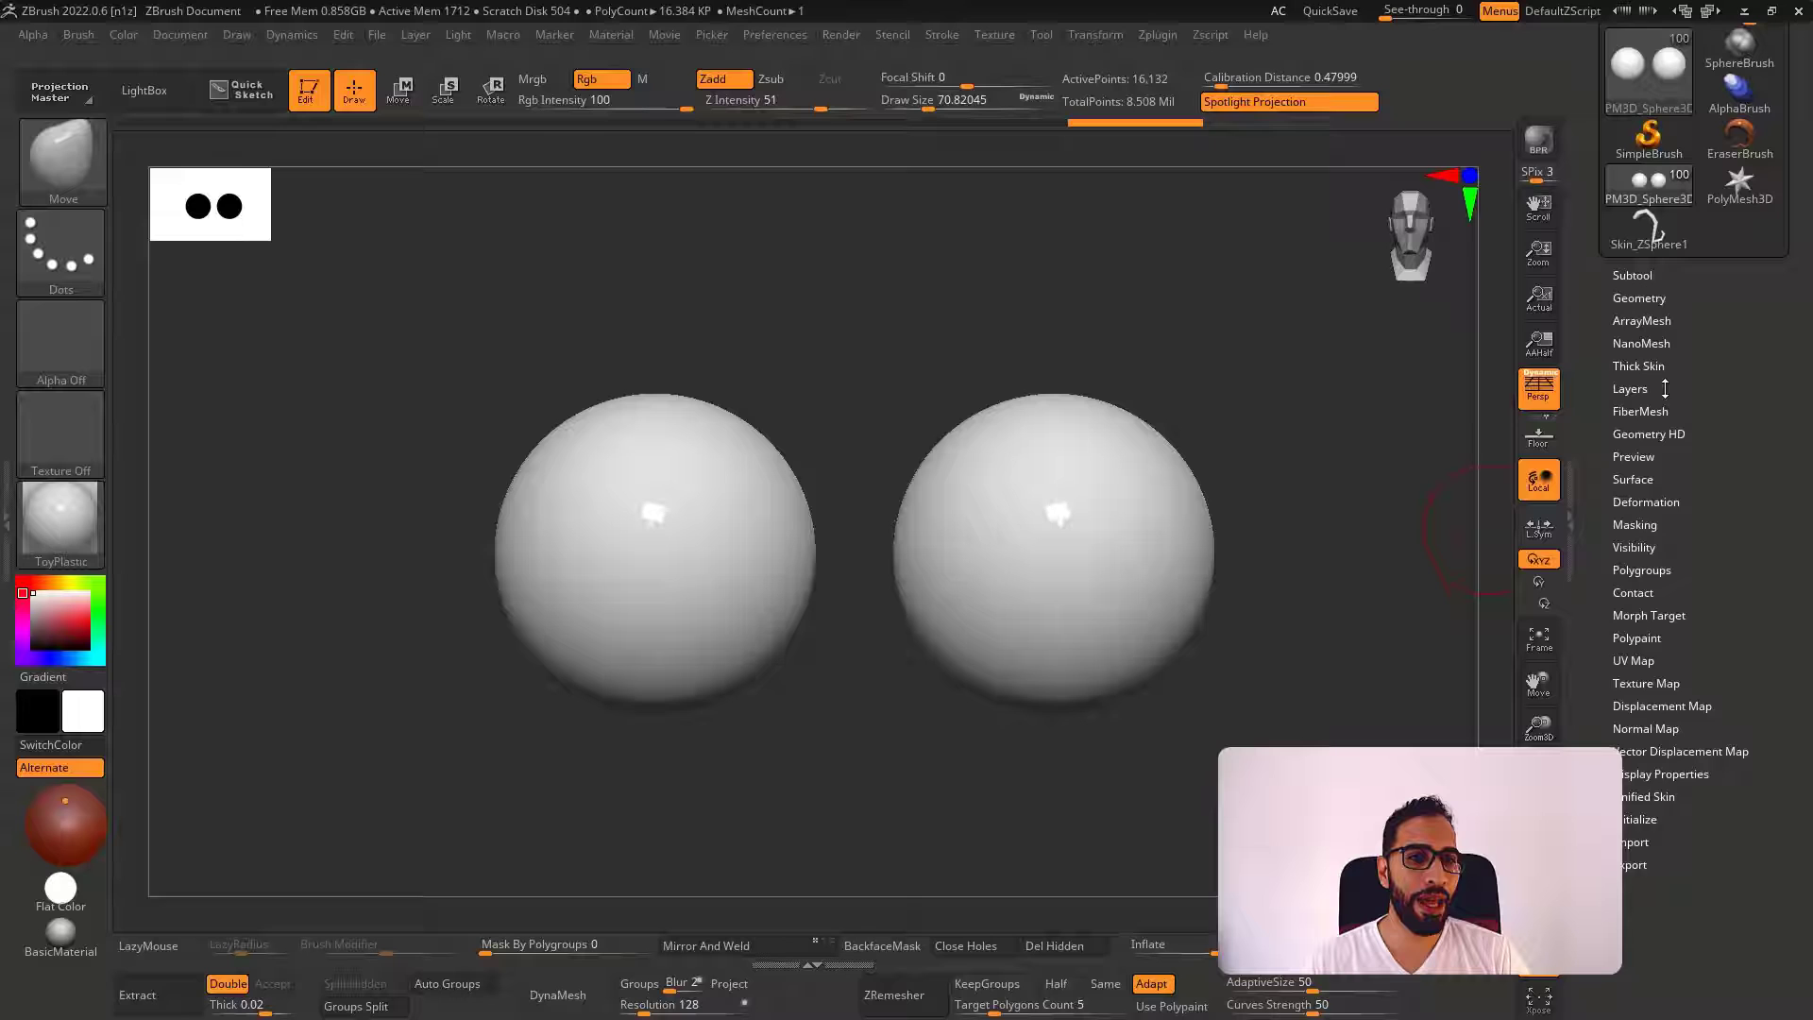
{"action": "left_click", "coordinate": [1655, 296]}
{"action": "left_click_drag", "start_coordinate": [1656, 346], "coordinate": [1686, 347]}
{"action": "key", "text": "shift+f"}
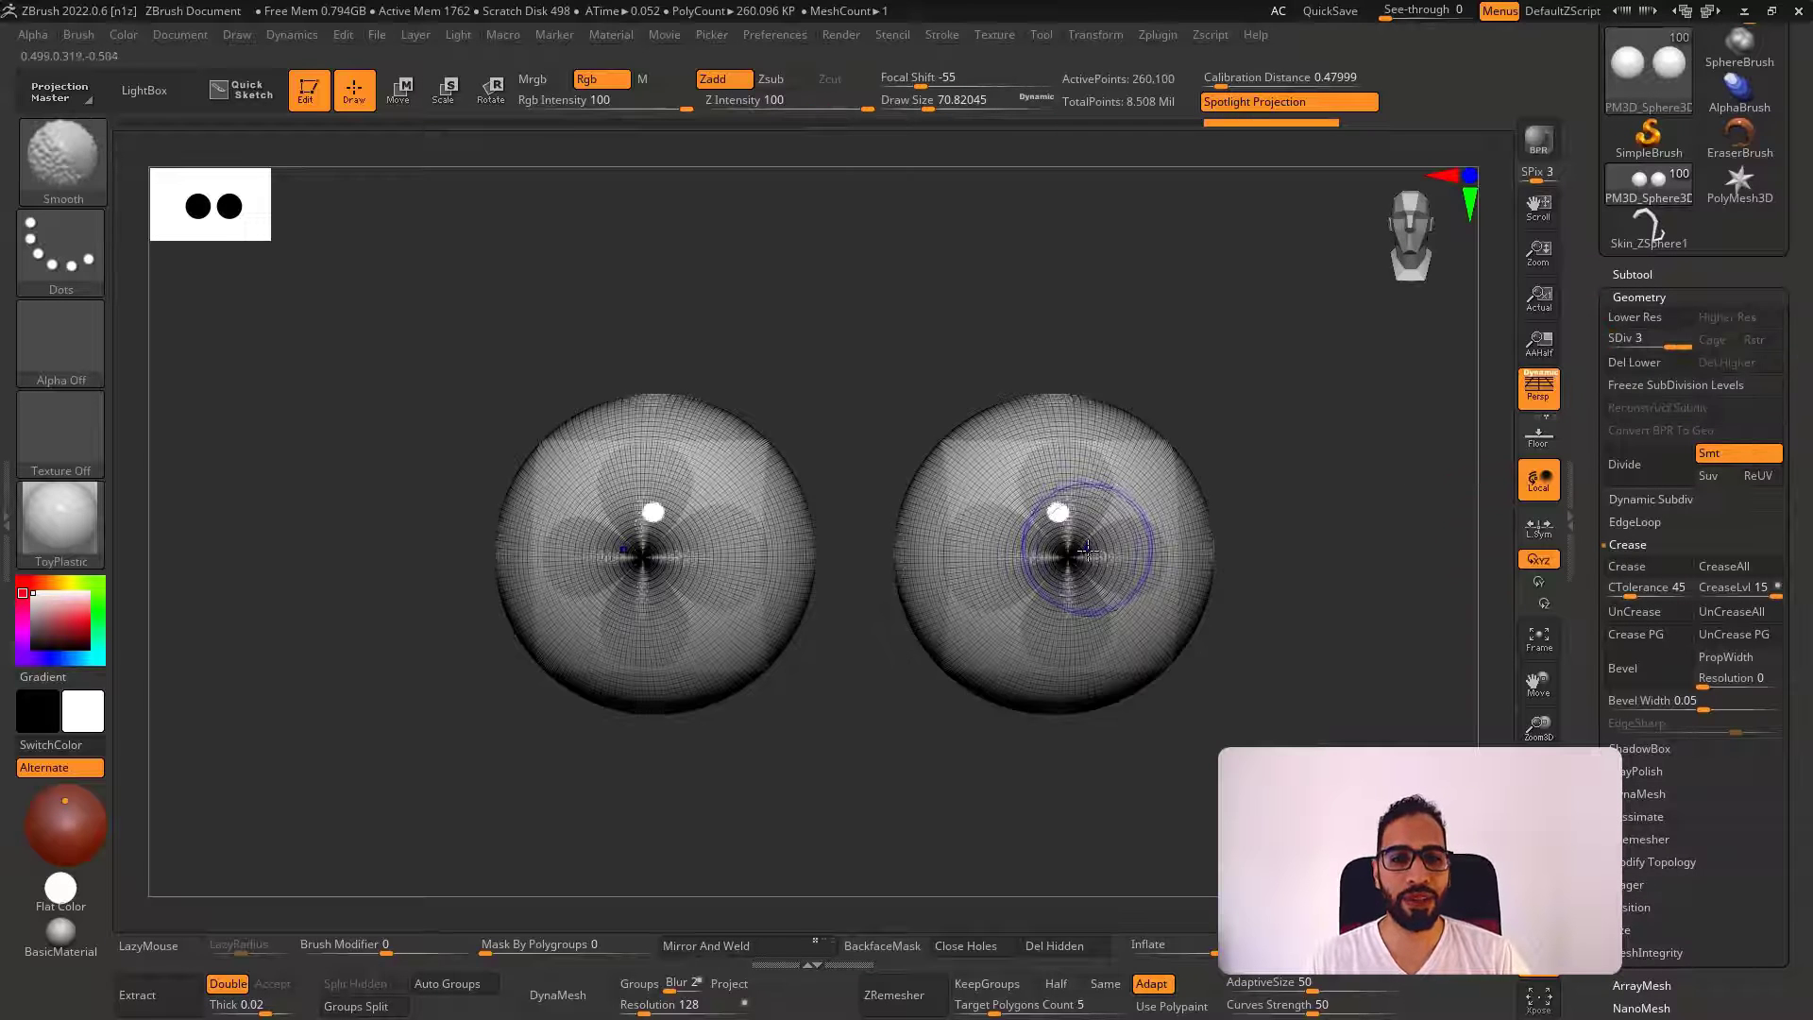
{"action": "key", "text": "shift+f"}
{"action": "mouse_move", "coordinate": [1088, 559]}
{"action": "right_mouse_down", "text": "ctrl"}
{"action": "mouse_move", "coordinate": [1137, 595]}
{"action": "mouse_move", "coordinate": [1154, 644]}
{"action": "mouse_move", "coordinate": [1071, 556]}
{"action": "right_mouse_up", "text": "ctrl"}
{"action": "key", "text": "shift+f"}
{"action": "key", "text": "shift+f"}
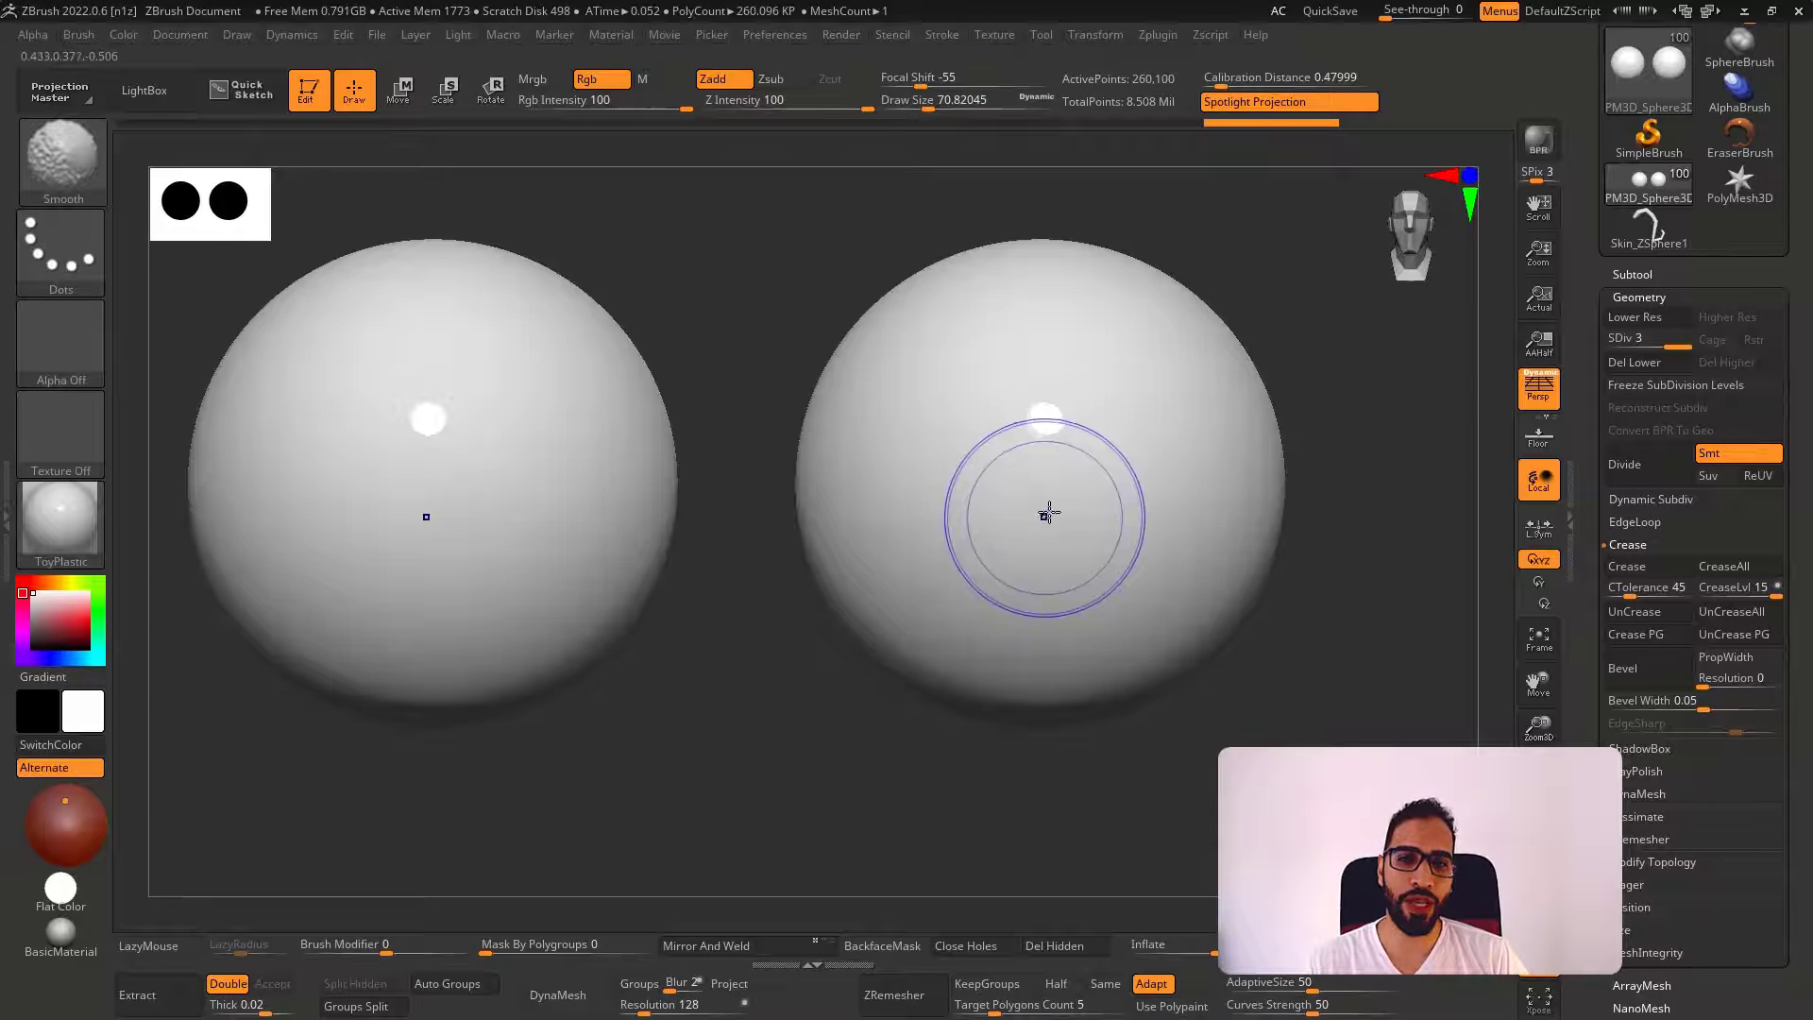
Select the Standard brush and set its stroke type to DragRect
{"action": "left_click", "coordinate": [92, 198]}
{"action": "left_click", "coordinate": [176, 182]}
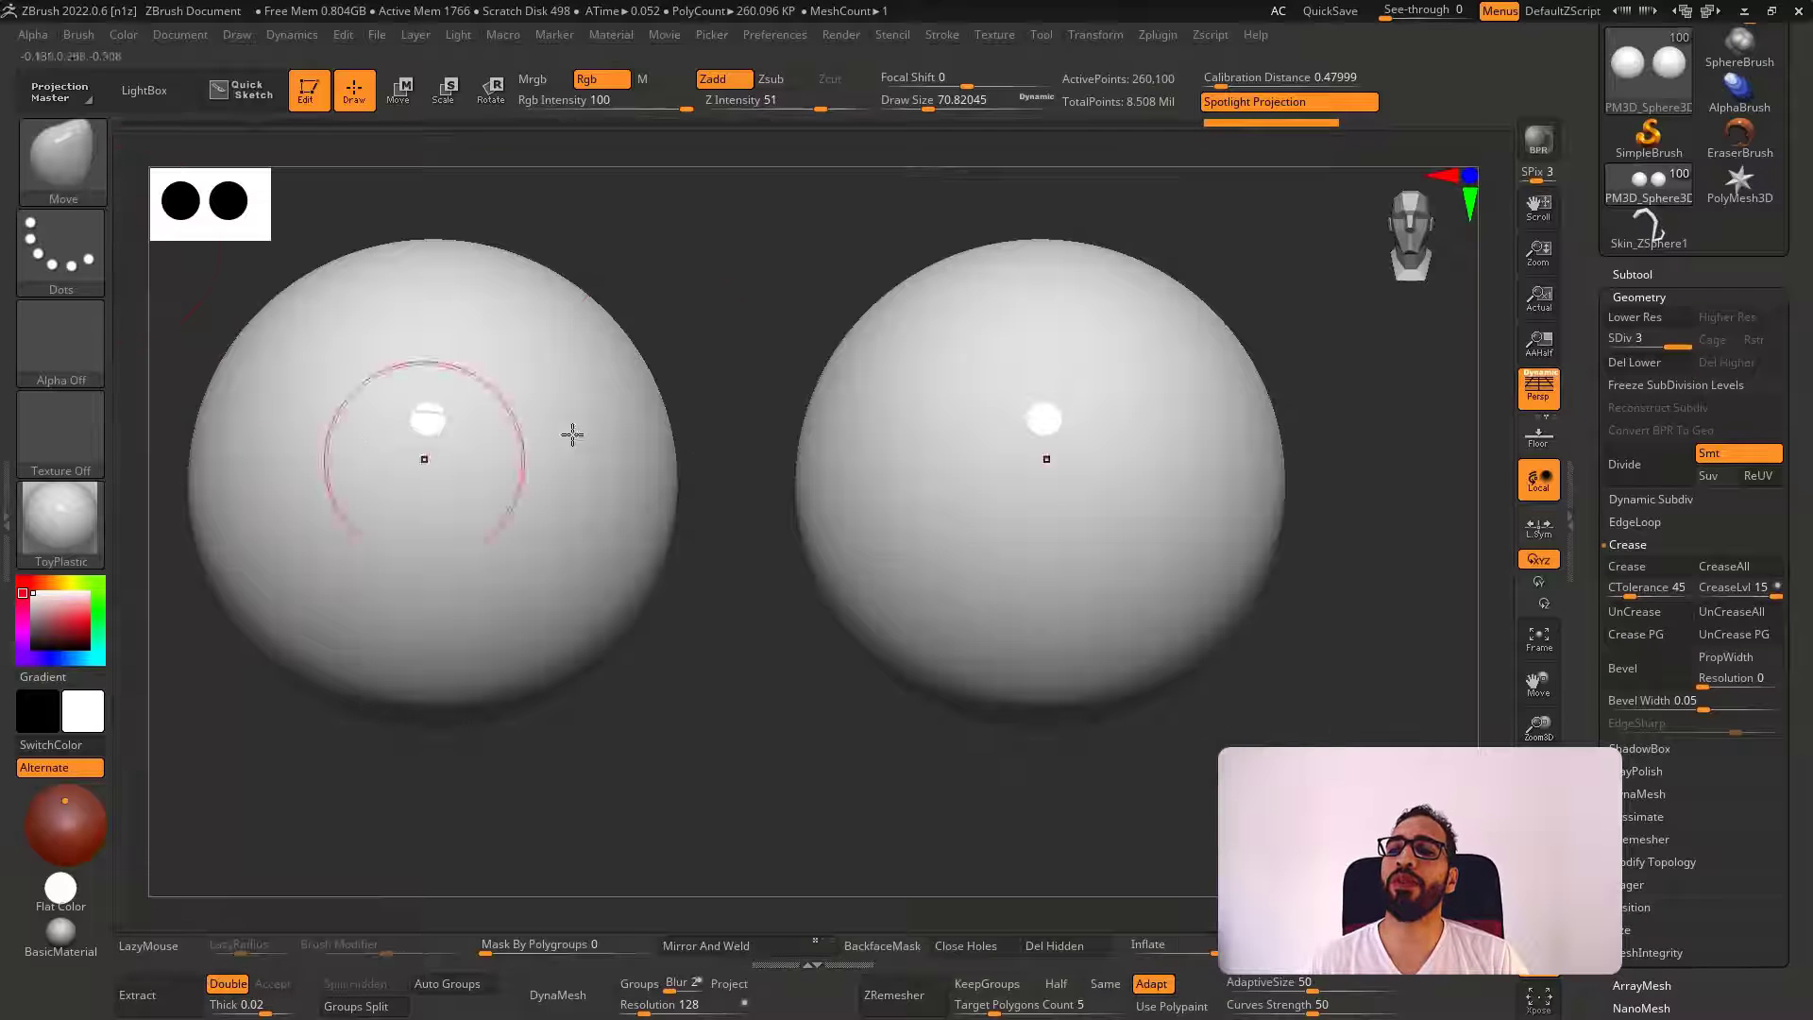
{"action": "left_click", "coordinate": [98, 255]}
{"action": "left_click", "coordinate": [274, 276]}
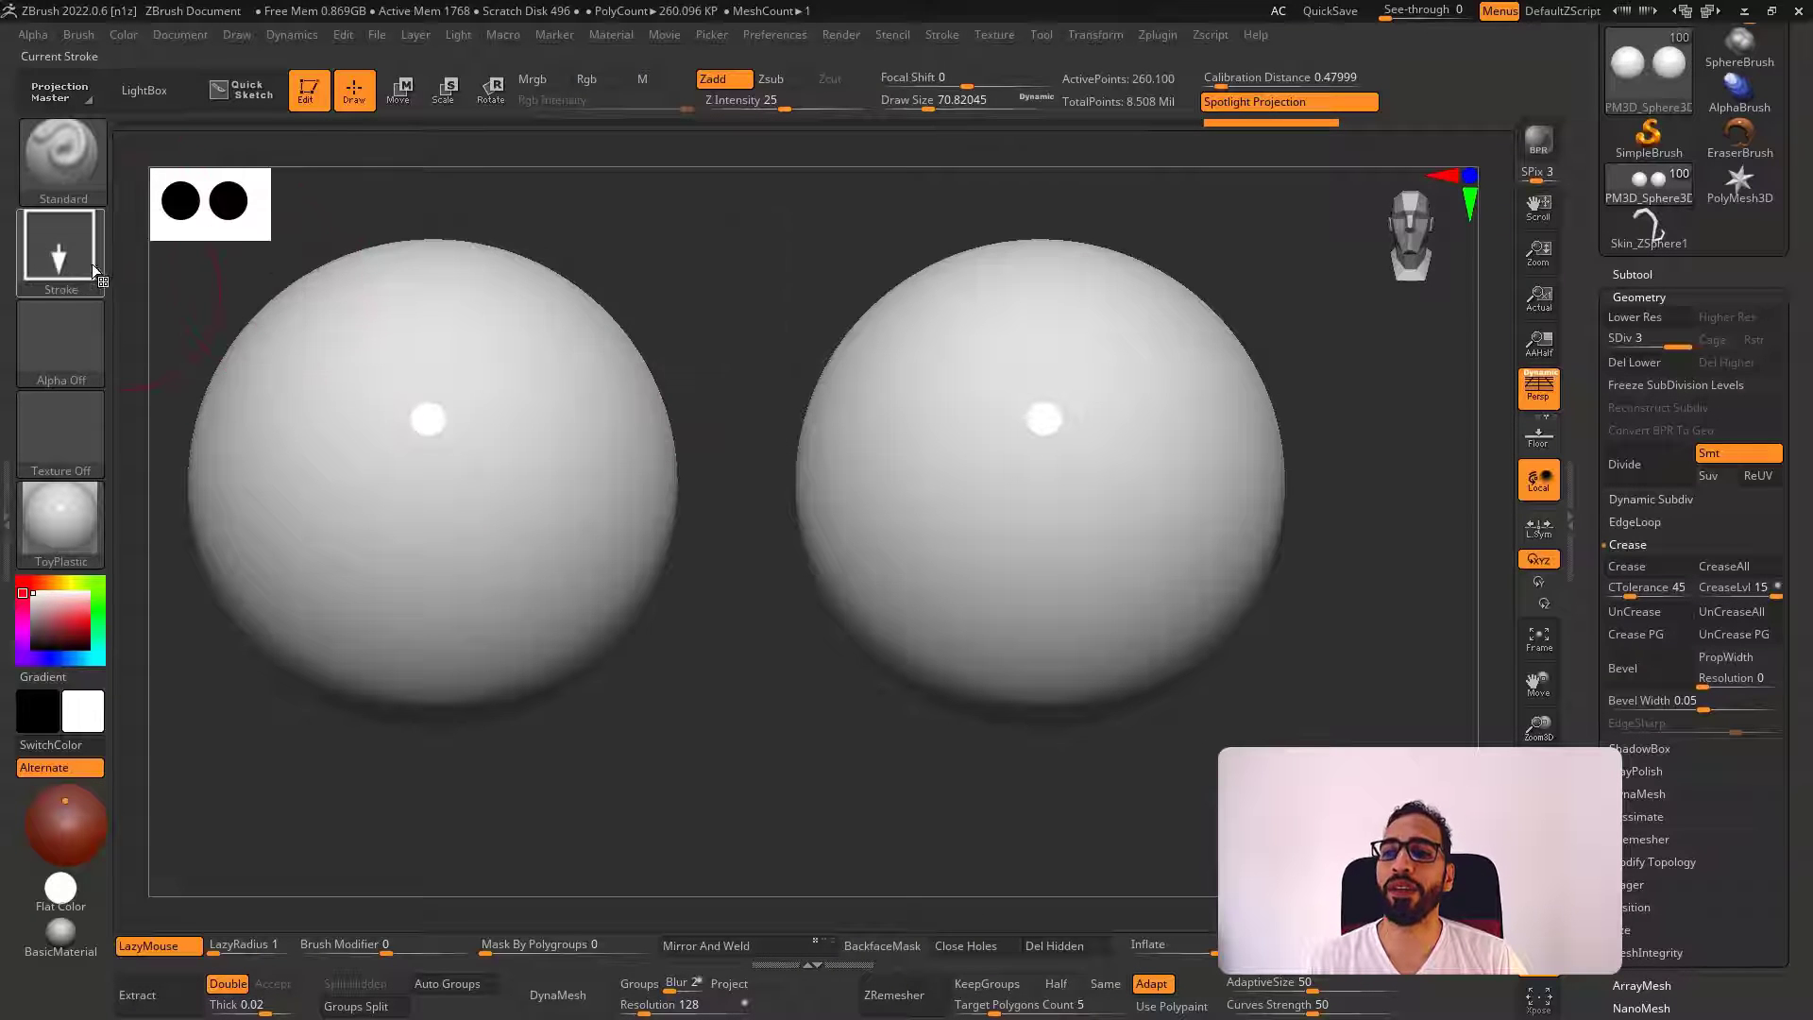
Set the brush's alpha to the hard-edged solid circle, Alpha 58, and frame the eyeballs
{"action": "left_click", "coordinate": [91, 361]}
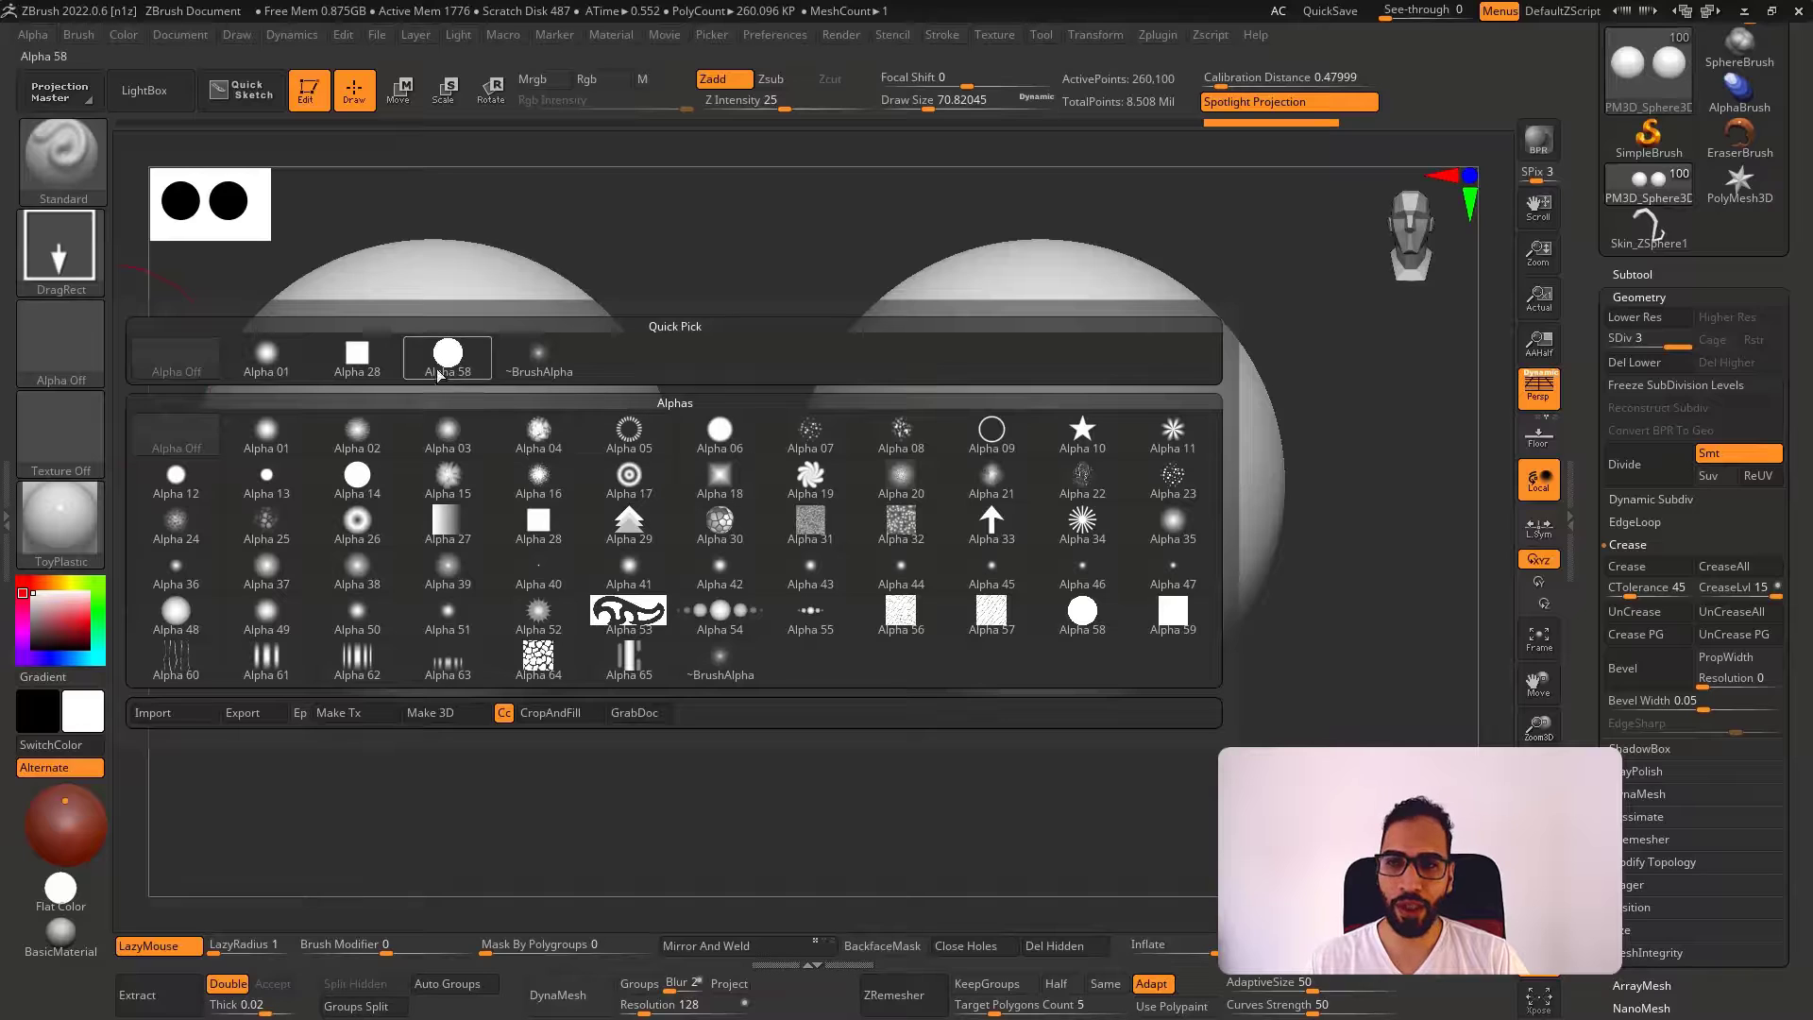
{"action": "mouse_move", "coordinate": [457, 365]}
{"action": "key", "text": "ctrl+shift+3"}
{"action": "left_click_drag", "start_coordinate": [444, 334], "coordinate": [540, 446]}
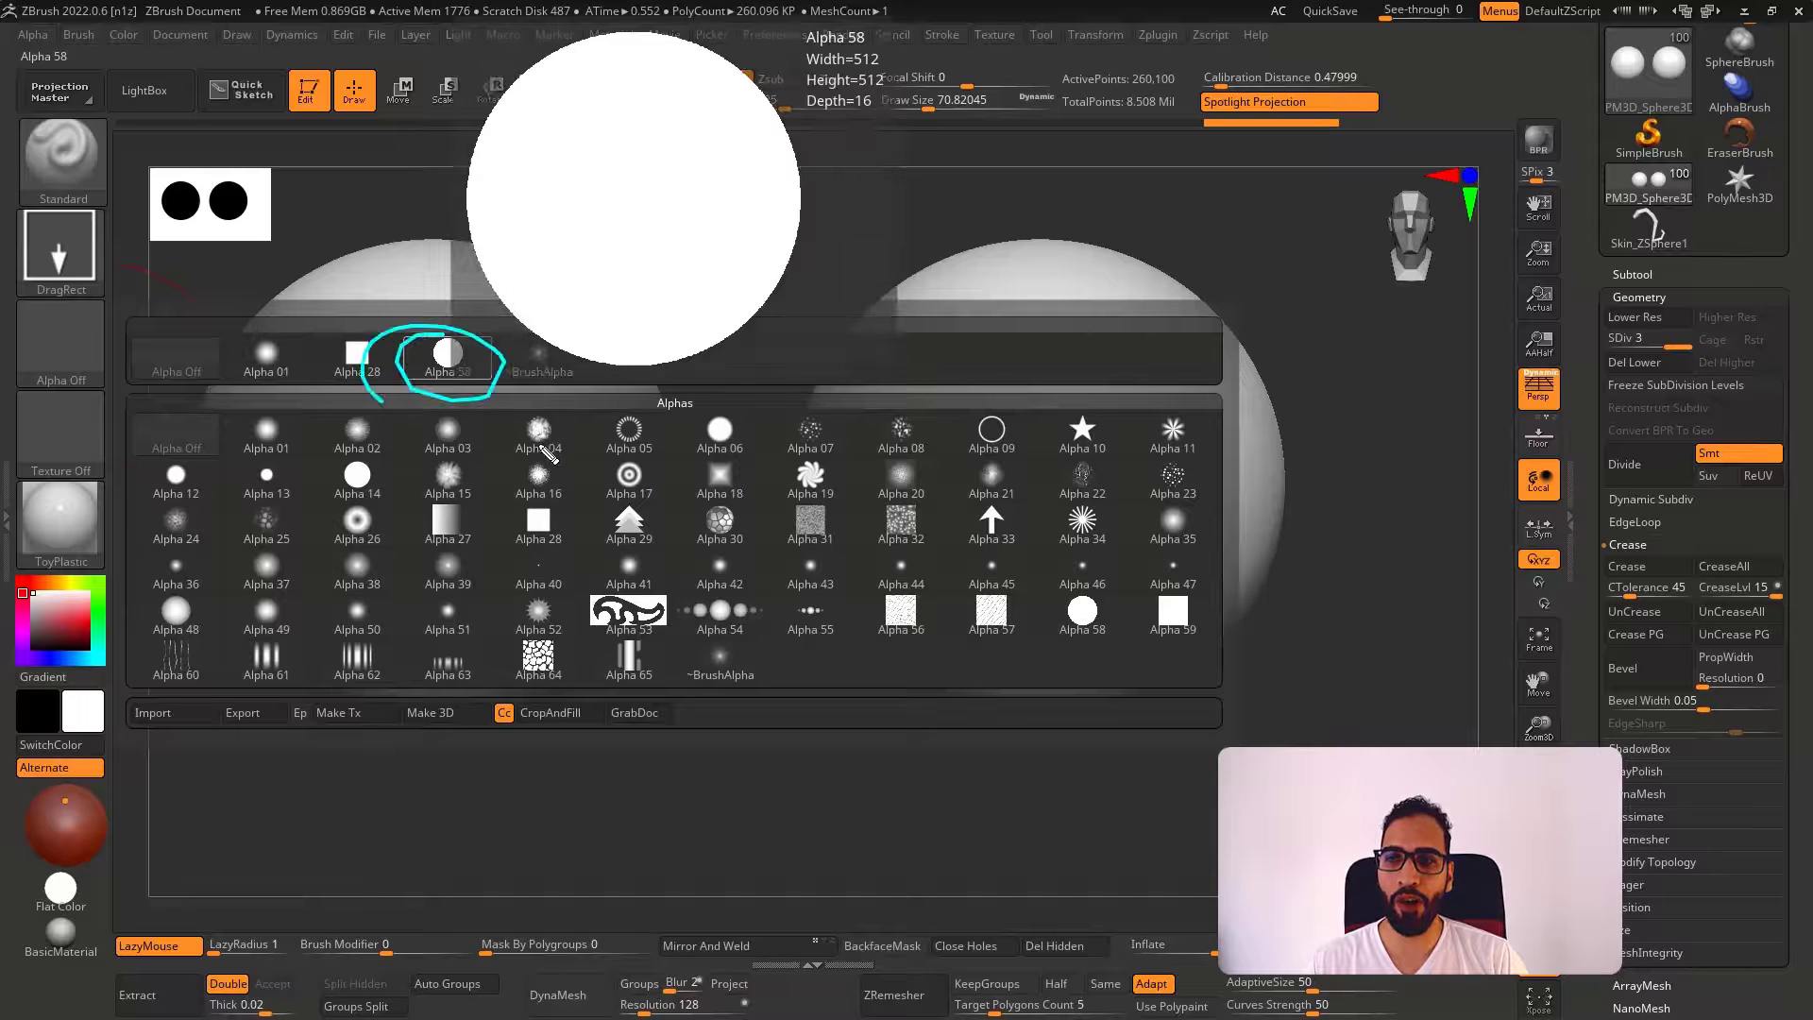
{"action": "mouse_move", "coordinate": [672, 52]}
{"action": "left_mouse_down"}
{"action": "mouse_move", "coordinate": [486, 215]}
{"action": "mouse_move", "coordinate": [769, 105]}
{"action": "mouse_move", "coordinate": [557, 92]}
{"action": "left_mouse_up"}
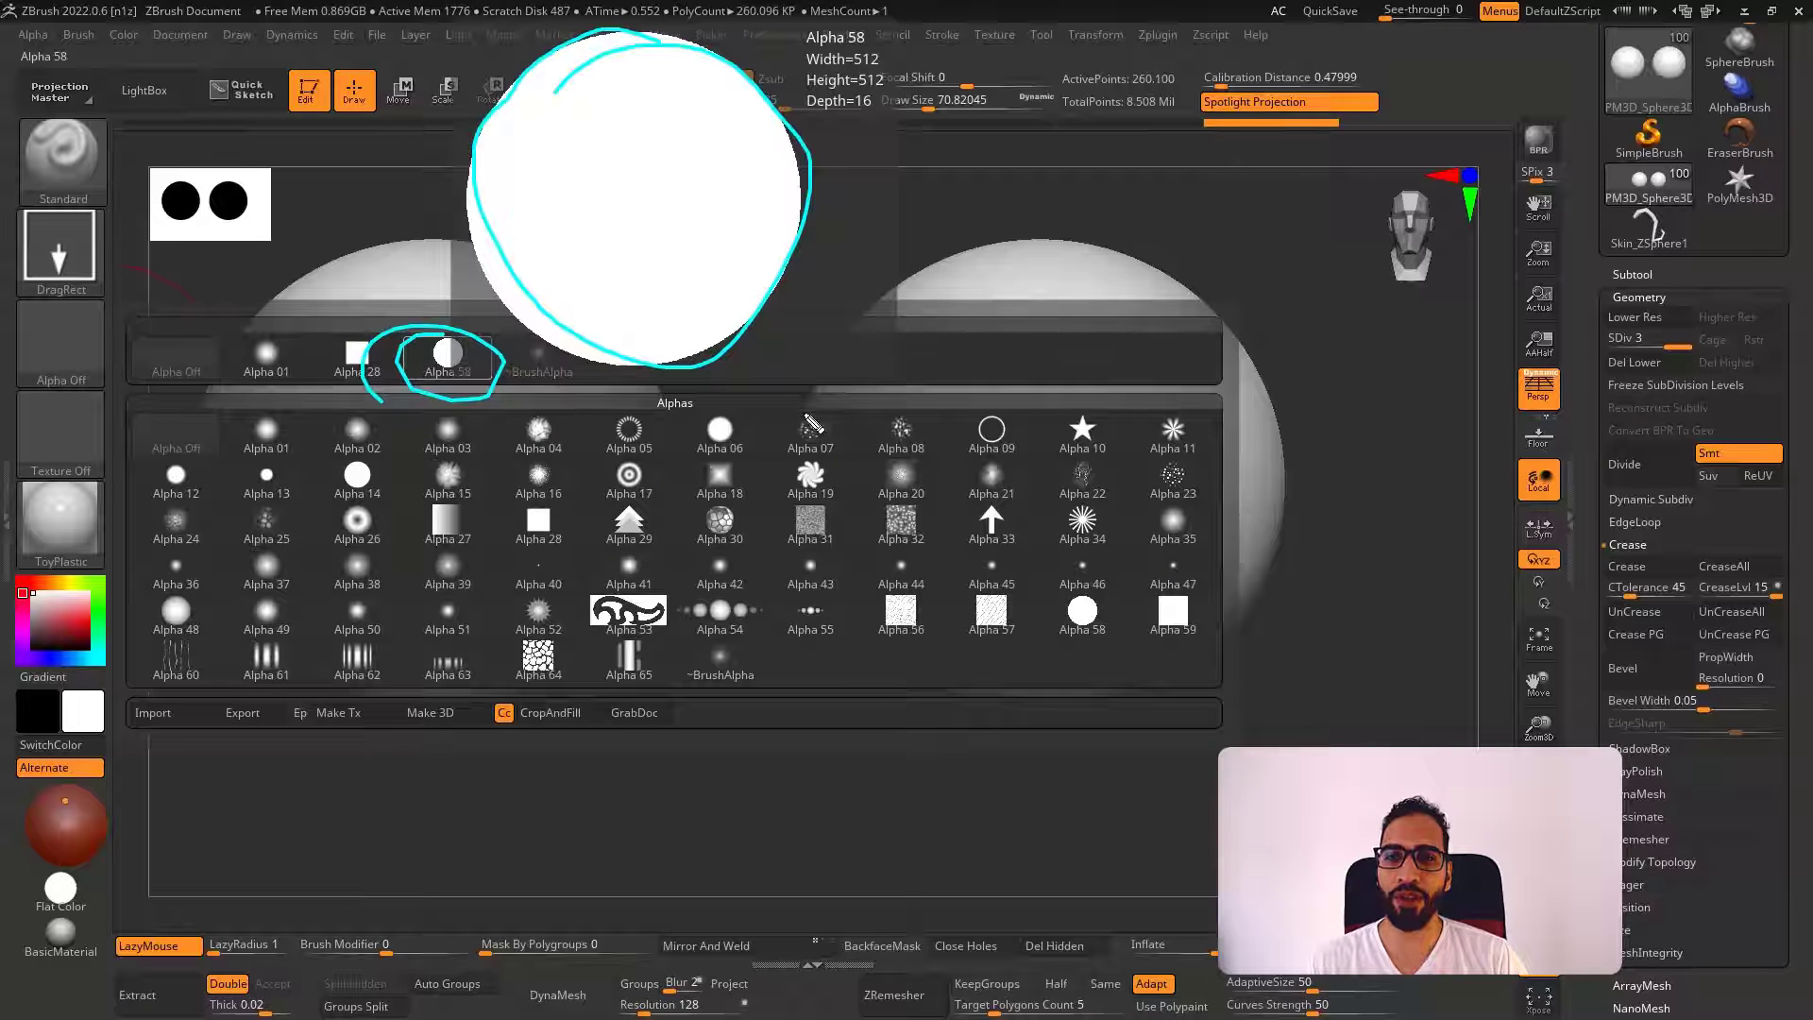
{"action": "left_click_drag", "start_coordinate": [267, 350], "coordinate": [318, 380]}
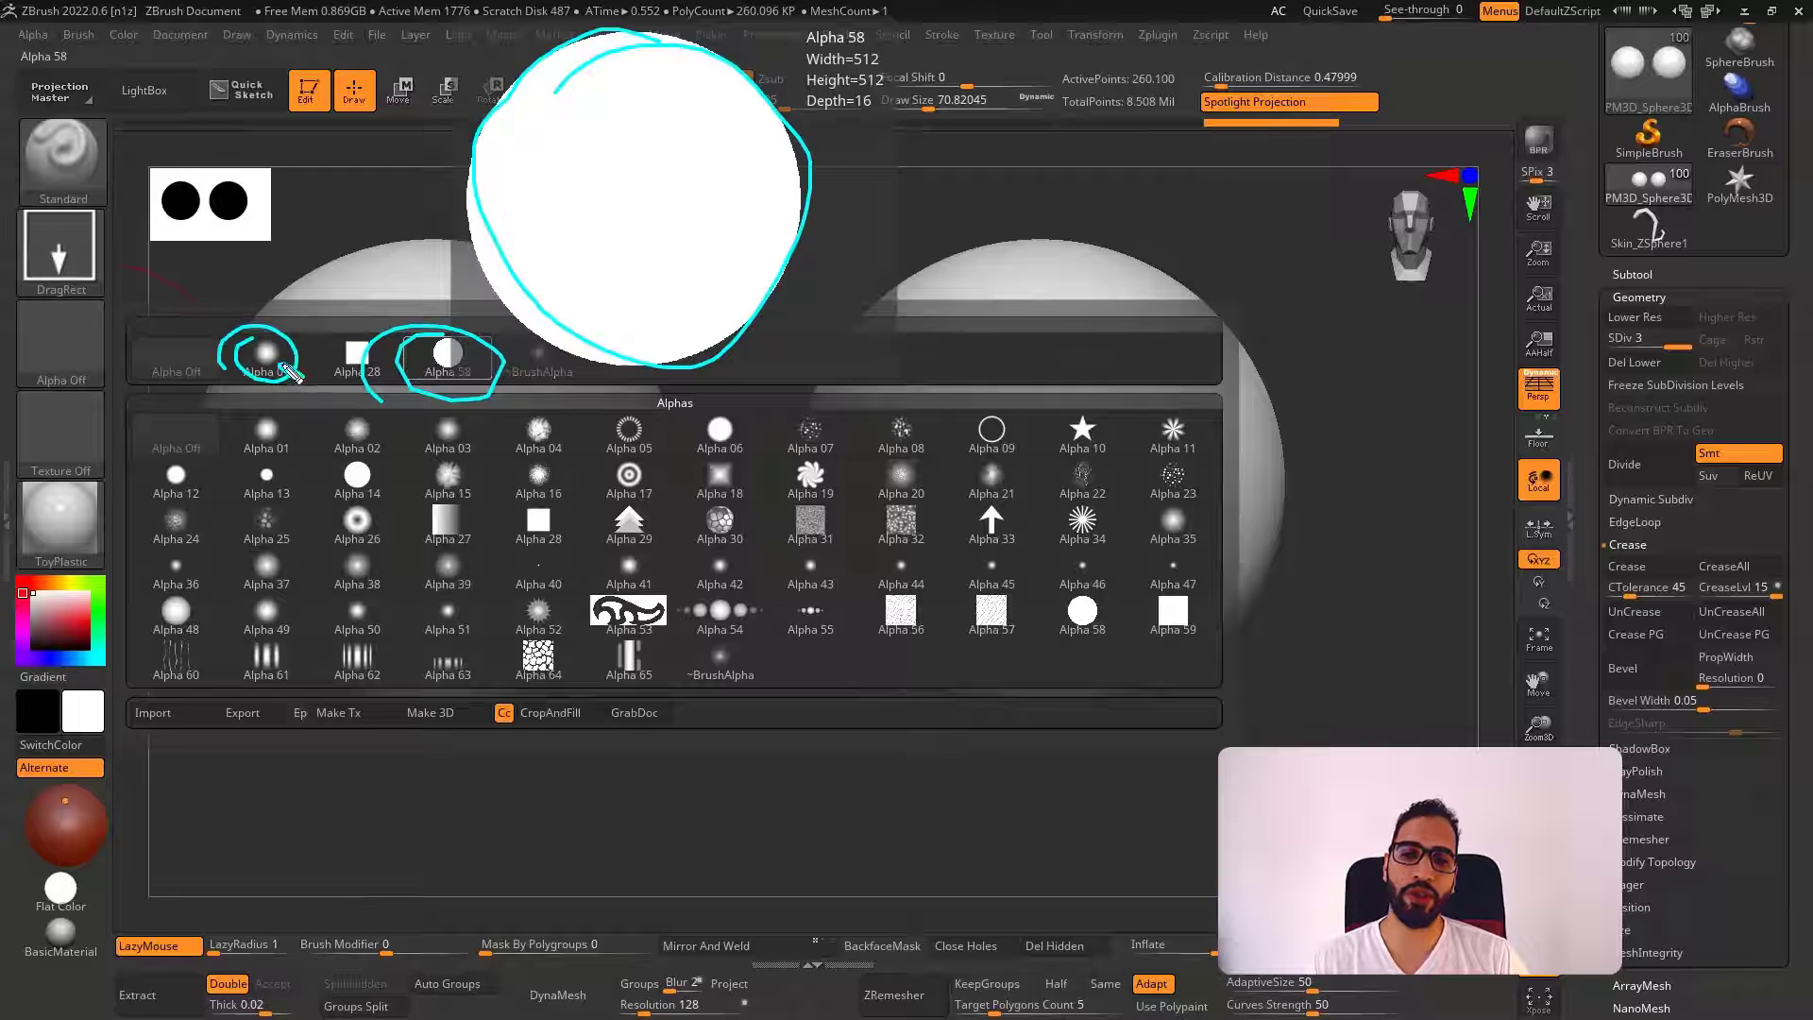
{"action": "key", "text": "Escape"}
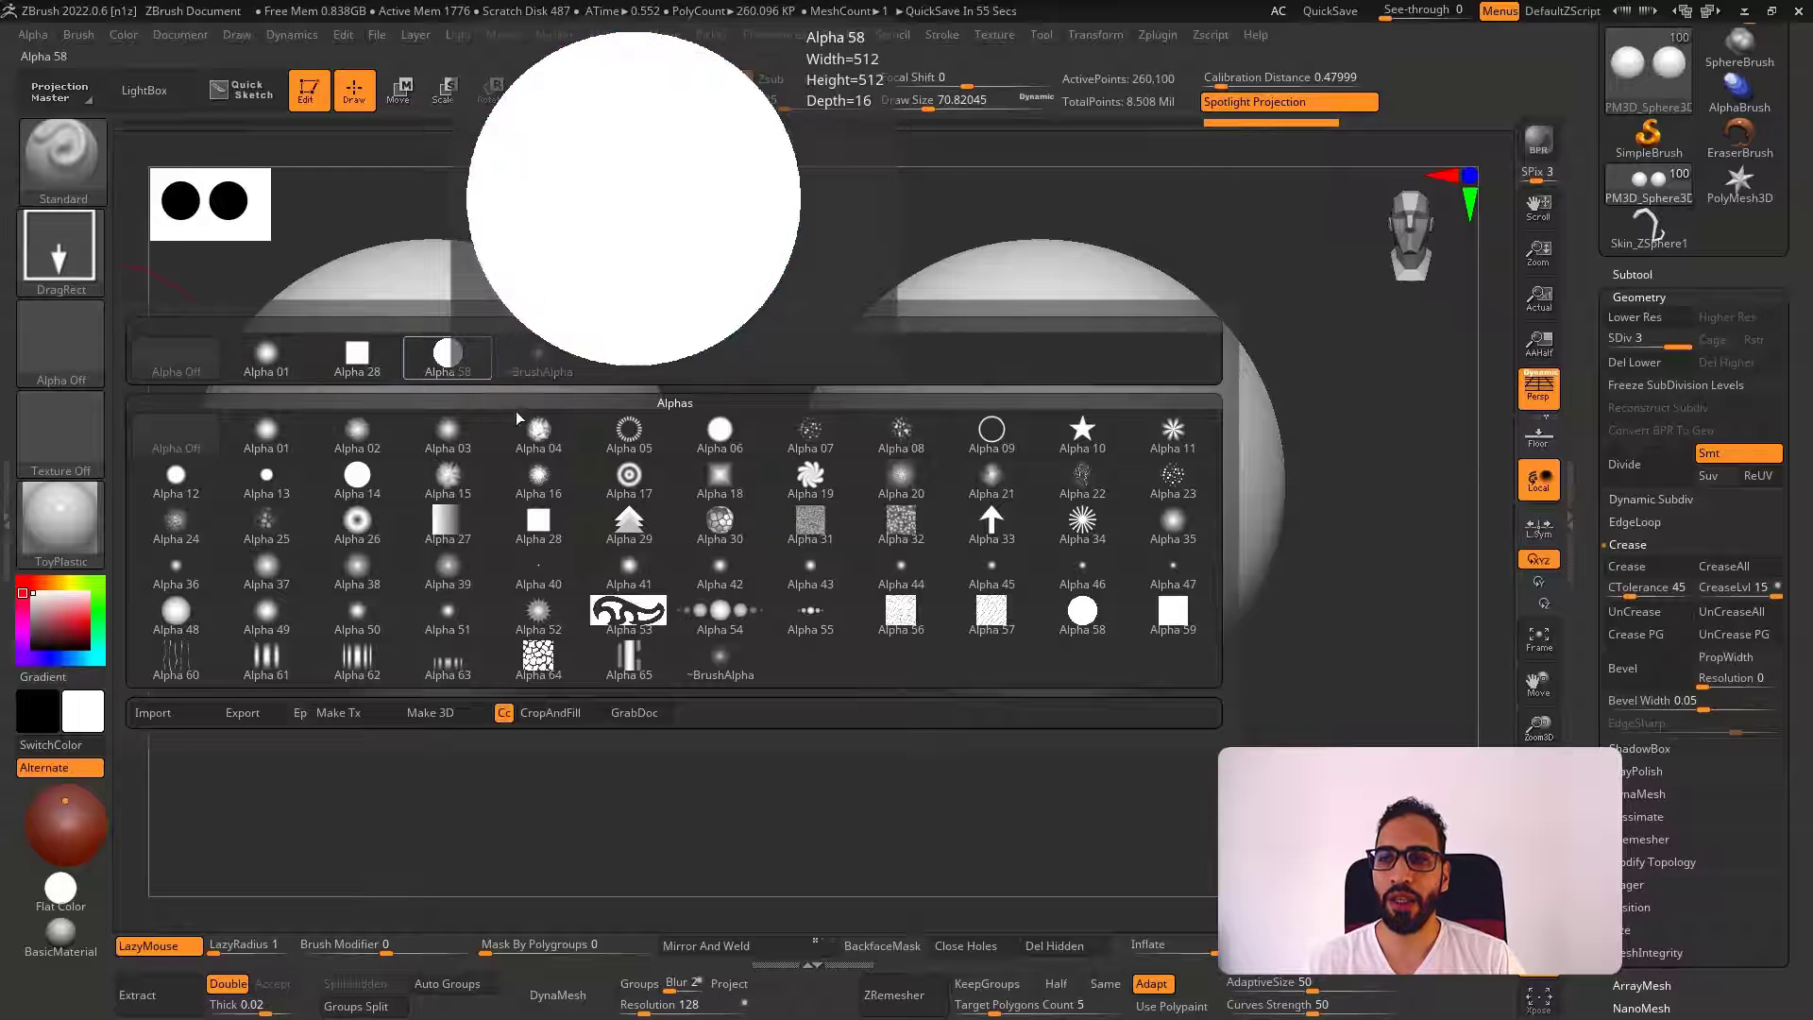
{"action": "left_click", "coordinate": [1101, 636]}
{"action": "key", "text": "f"}
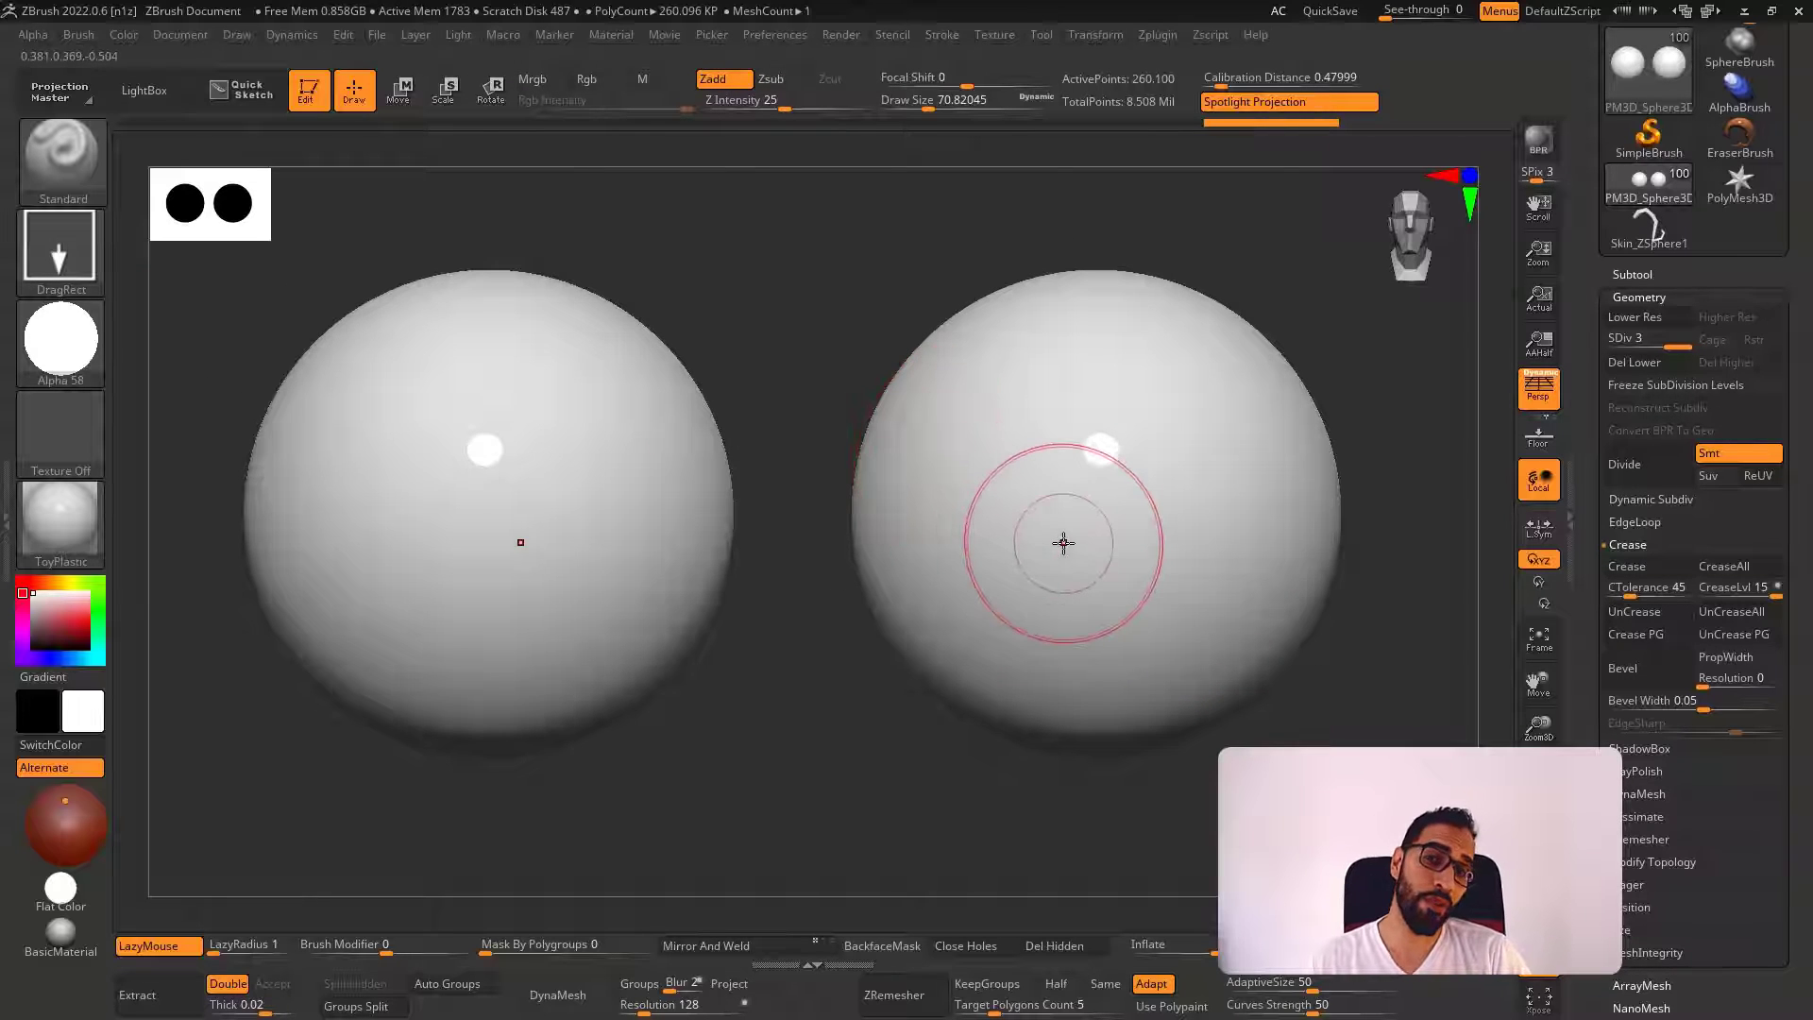
{"action": "key", "text": "super"}
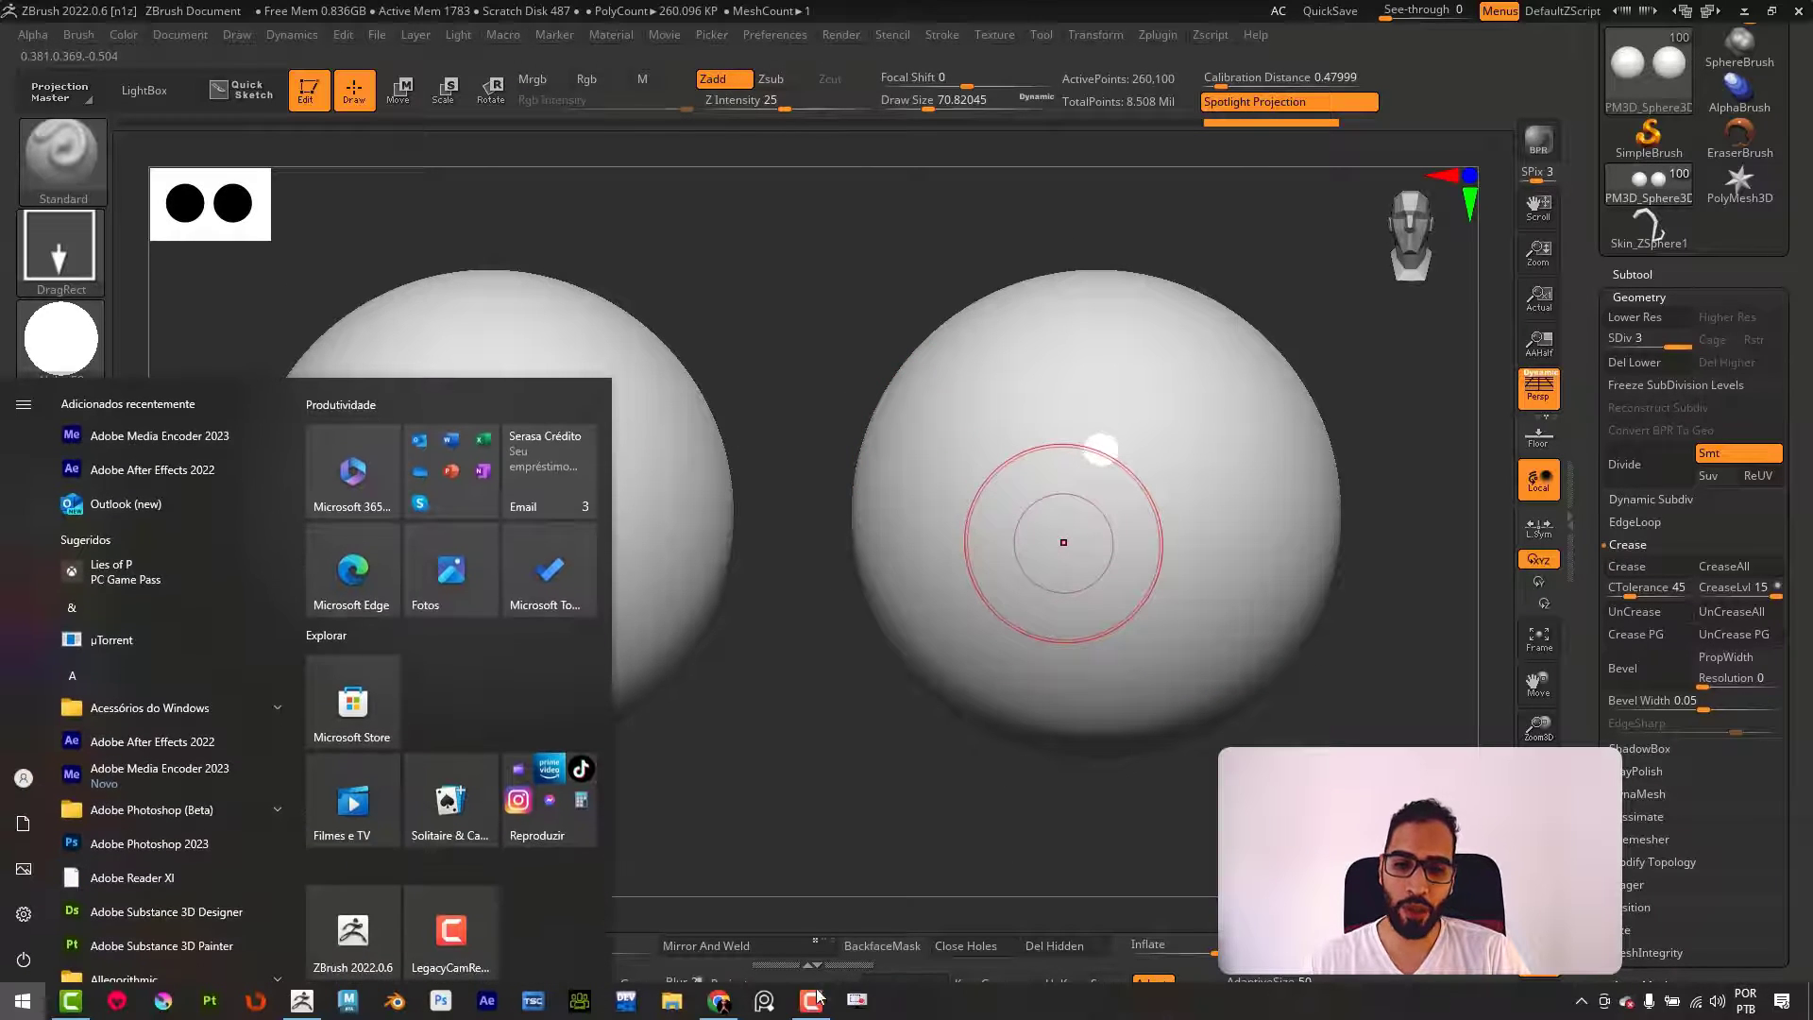
{"action": "right_click", "coordinate": [764, 999]}
{"action": "left_click", "coordinate": [774, 932]}
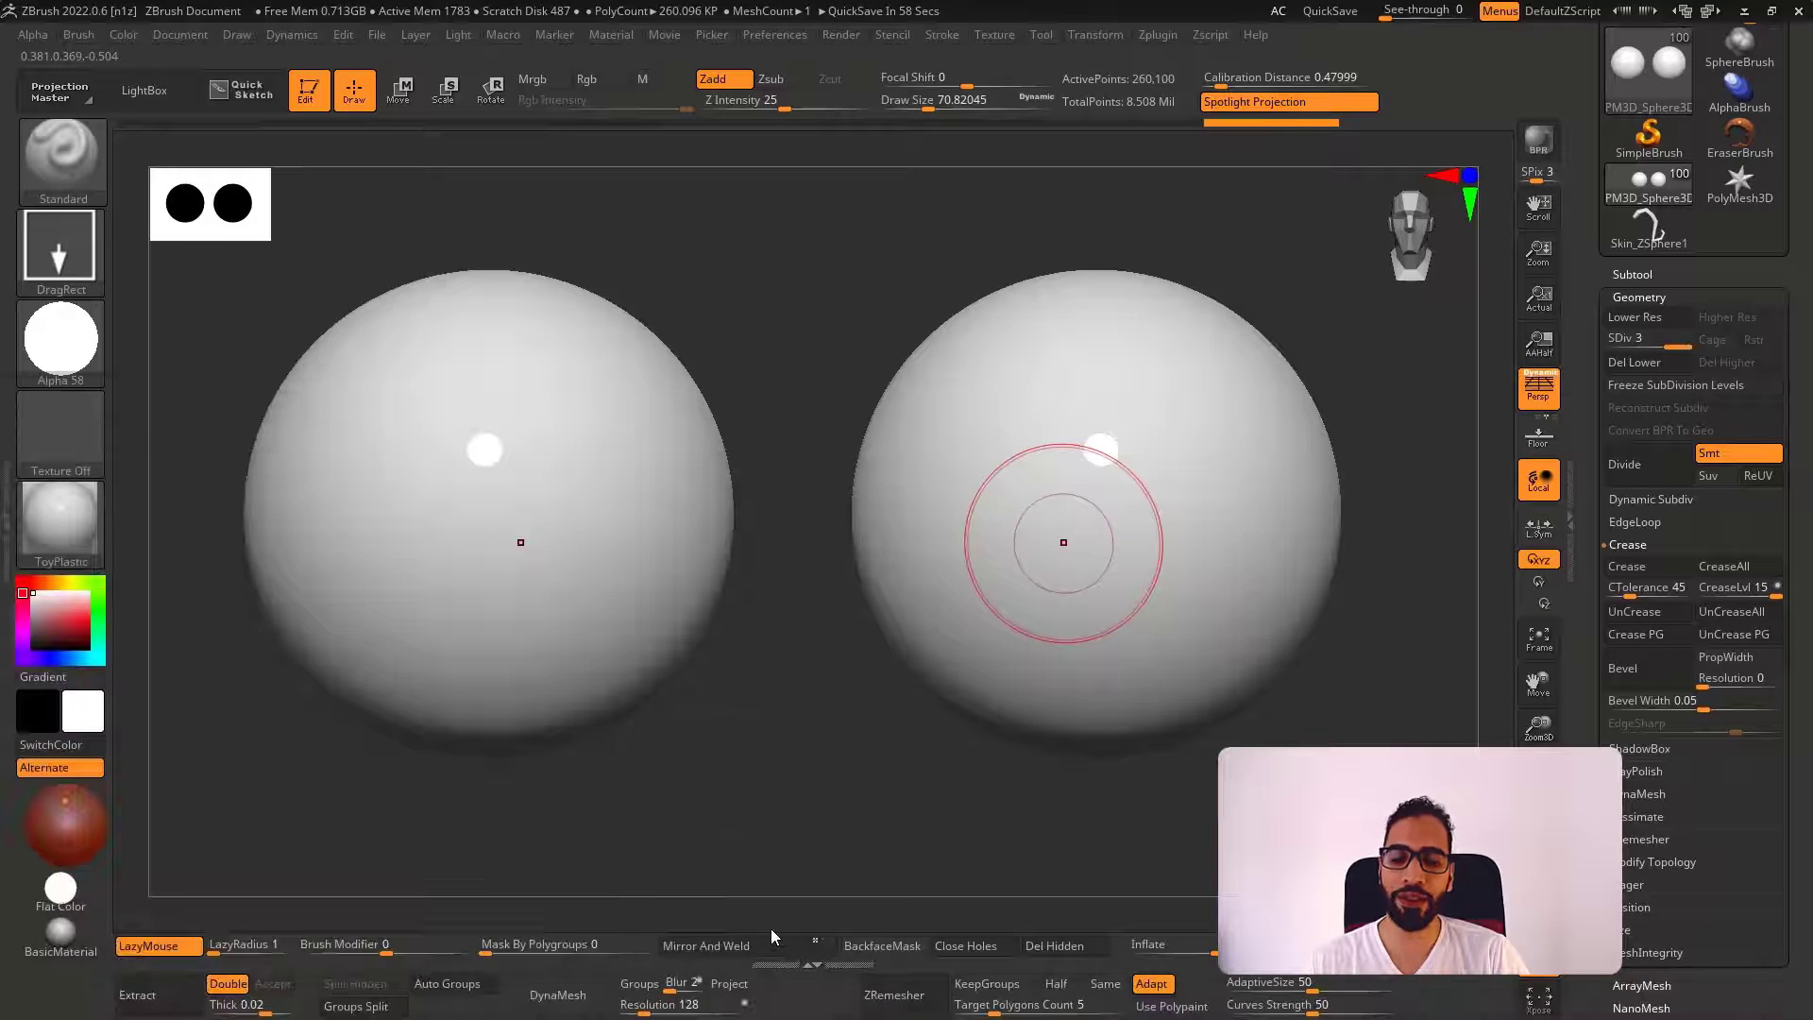
Switch to the browser and examine the iris, pupil and highlight in the eyes of the blue-haired VALORANT character reference
{"action": "key", "text": "super"}
{"action": "left_click", "coordinate": [720, 1005]}
{"action": "left_click", "coordinate": [1228, 17]}
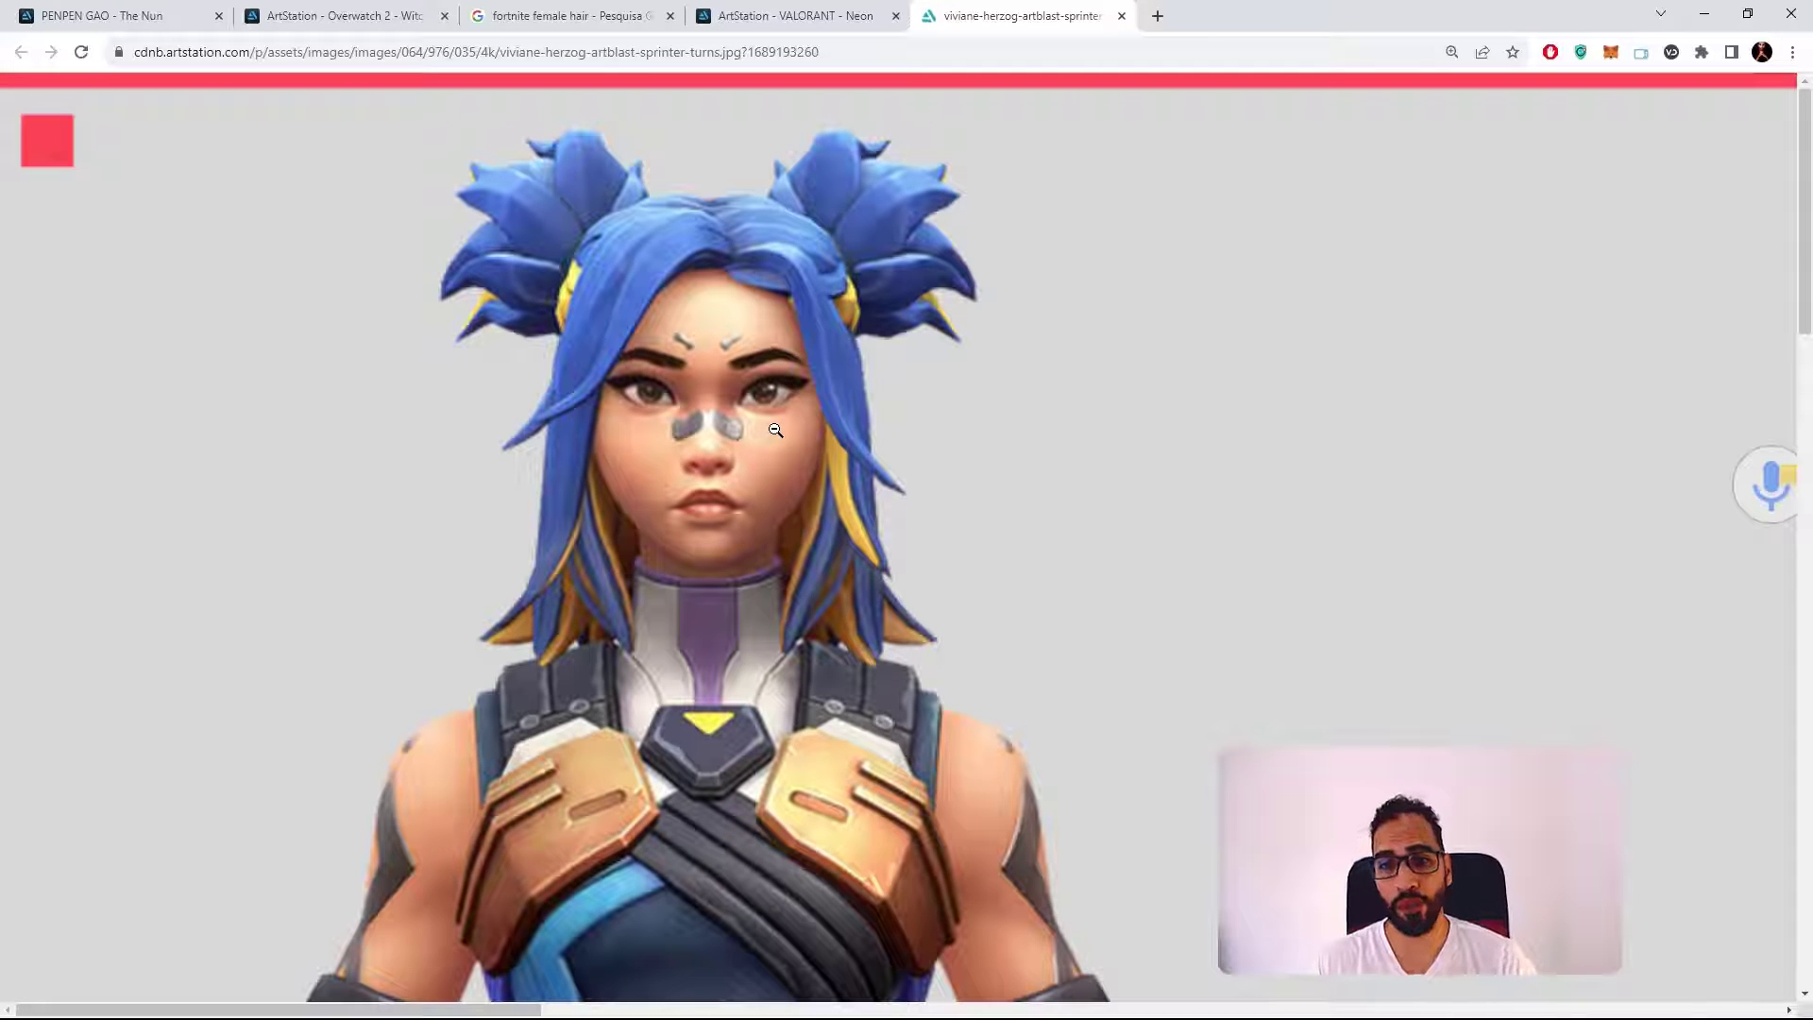
{"action": "key", "text": "alt"}
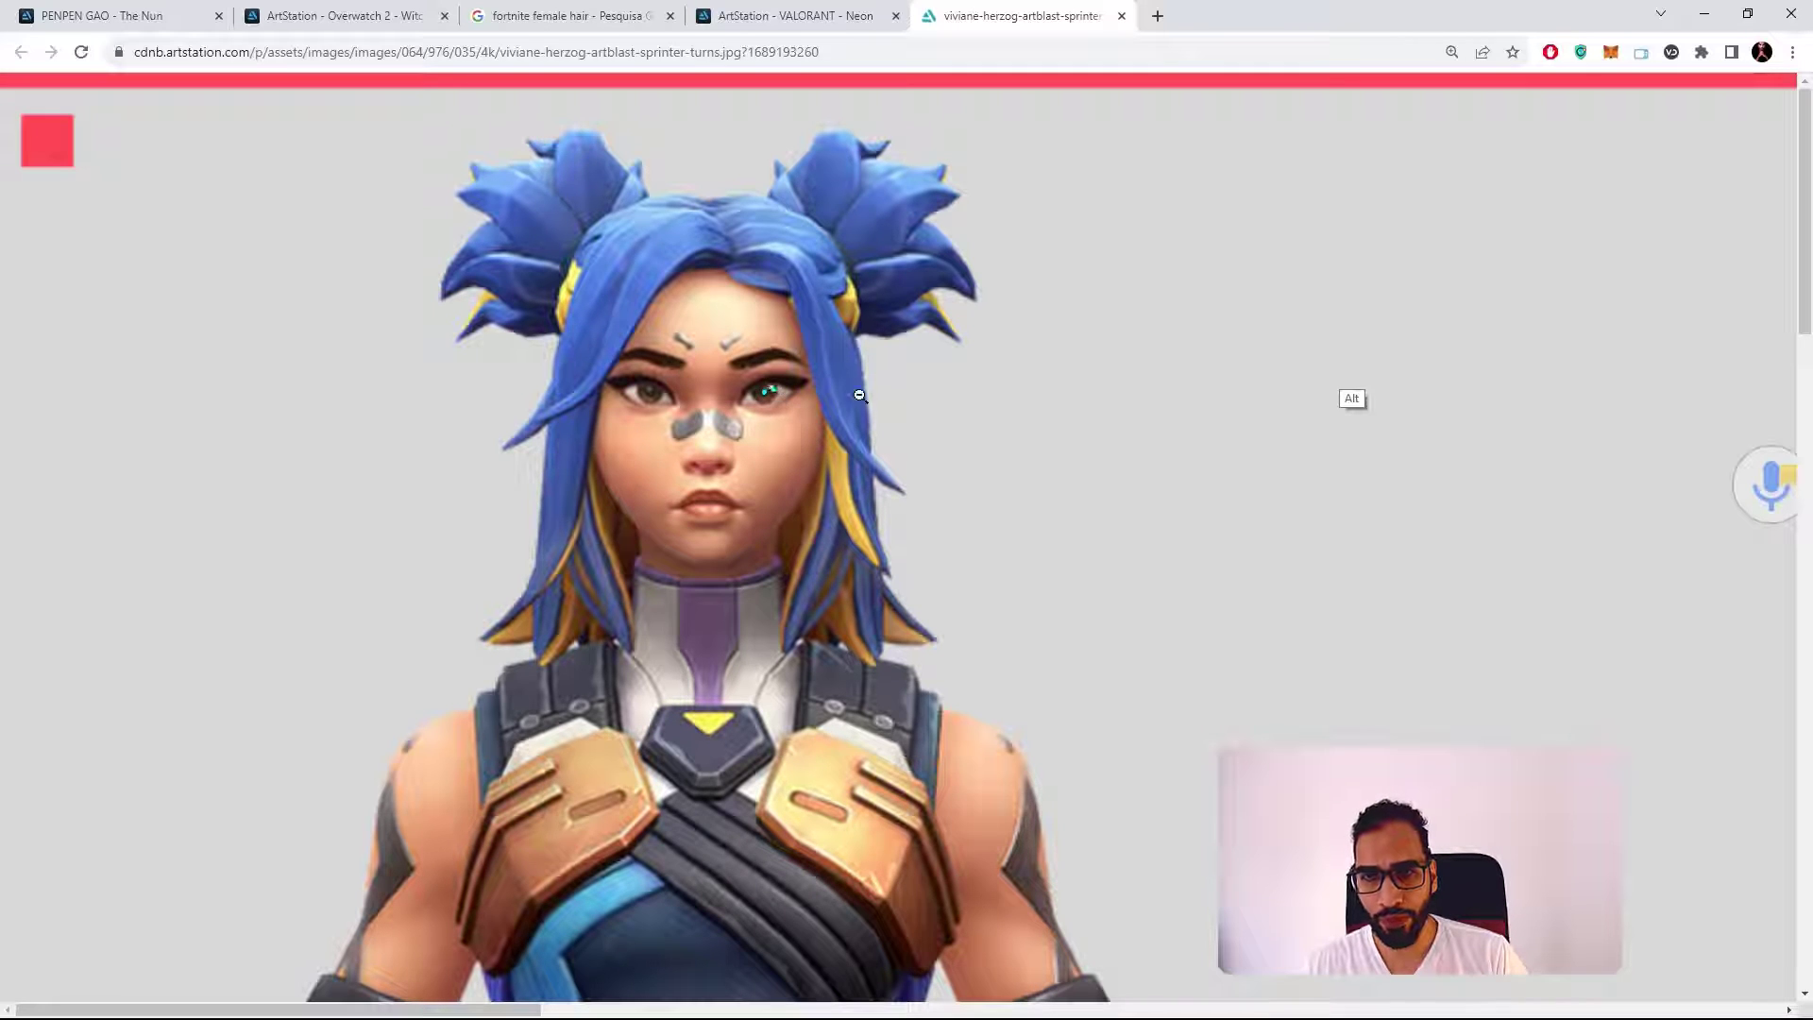
{"action": "key", "text": "alt+Tab"}
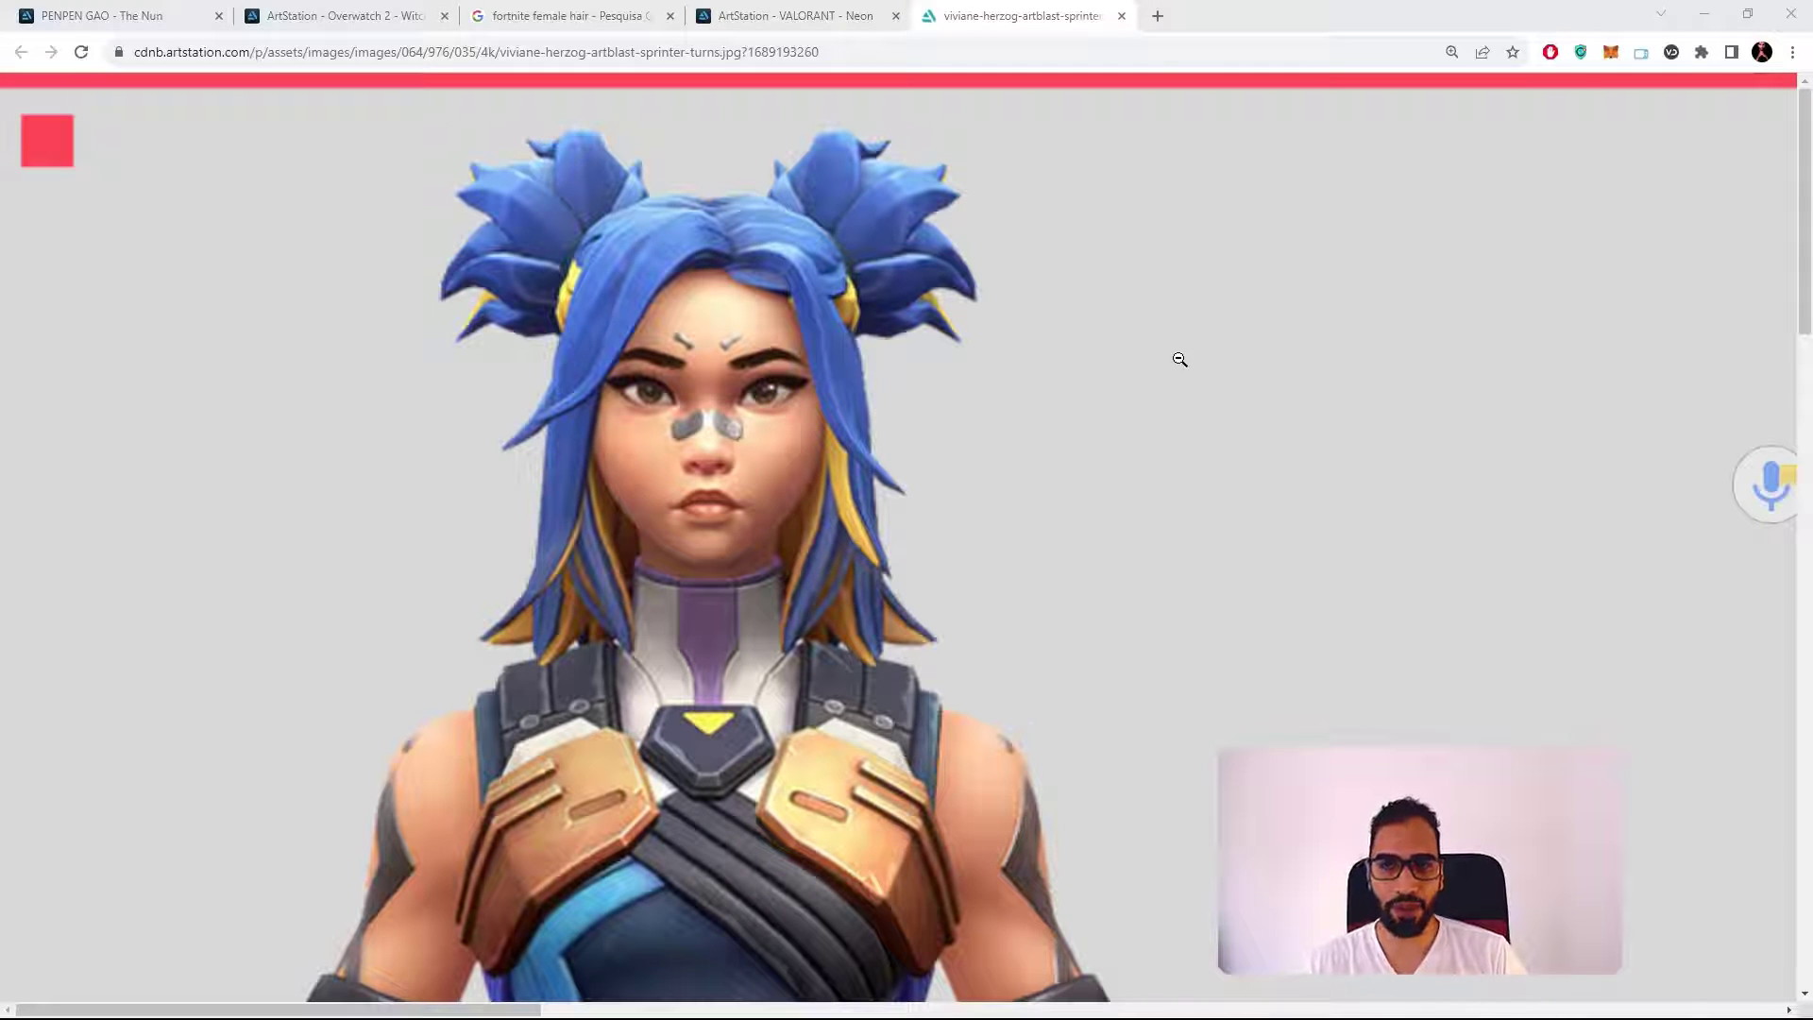
{"action": "mouse_move", "coordinate": [1183, 288]}
{"action": "left_mouse_down"}
{"action": "mouse_move", "coordinate": [1392, 324]}
{"action": "mouse_move", "coordinate": [1079, 357]}
{"action": "left_mouse_up"}
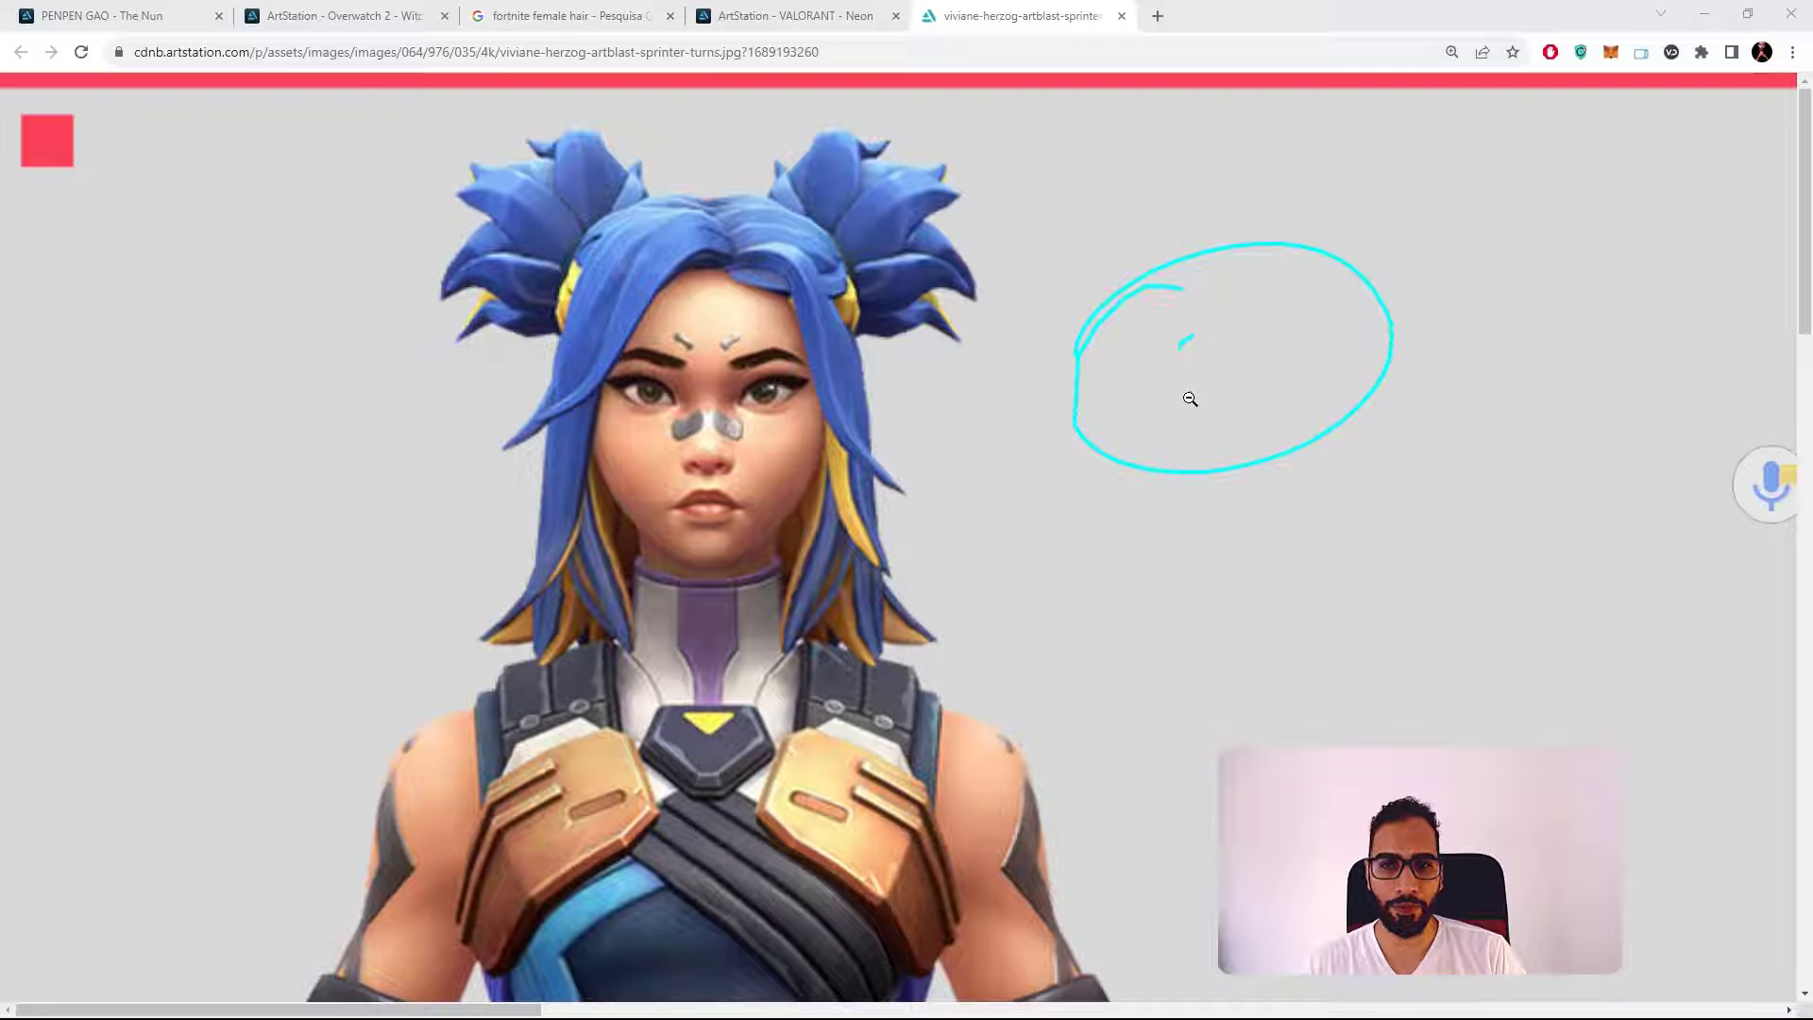
{"action": "left_click_drag", "start_coordinate": [1190, 399], "coordinate": [1167, 345]}
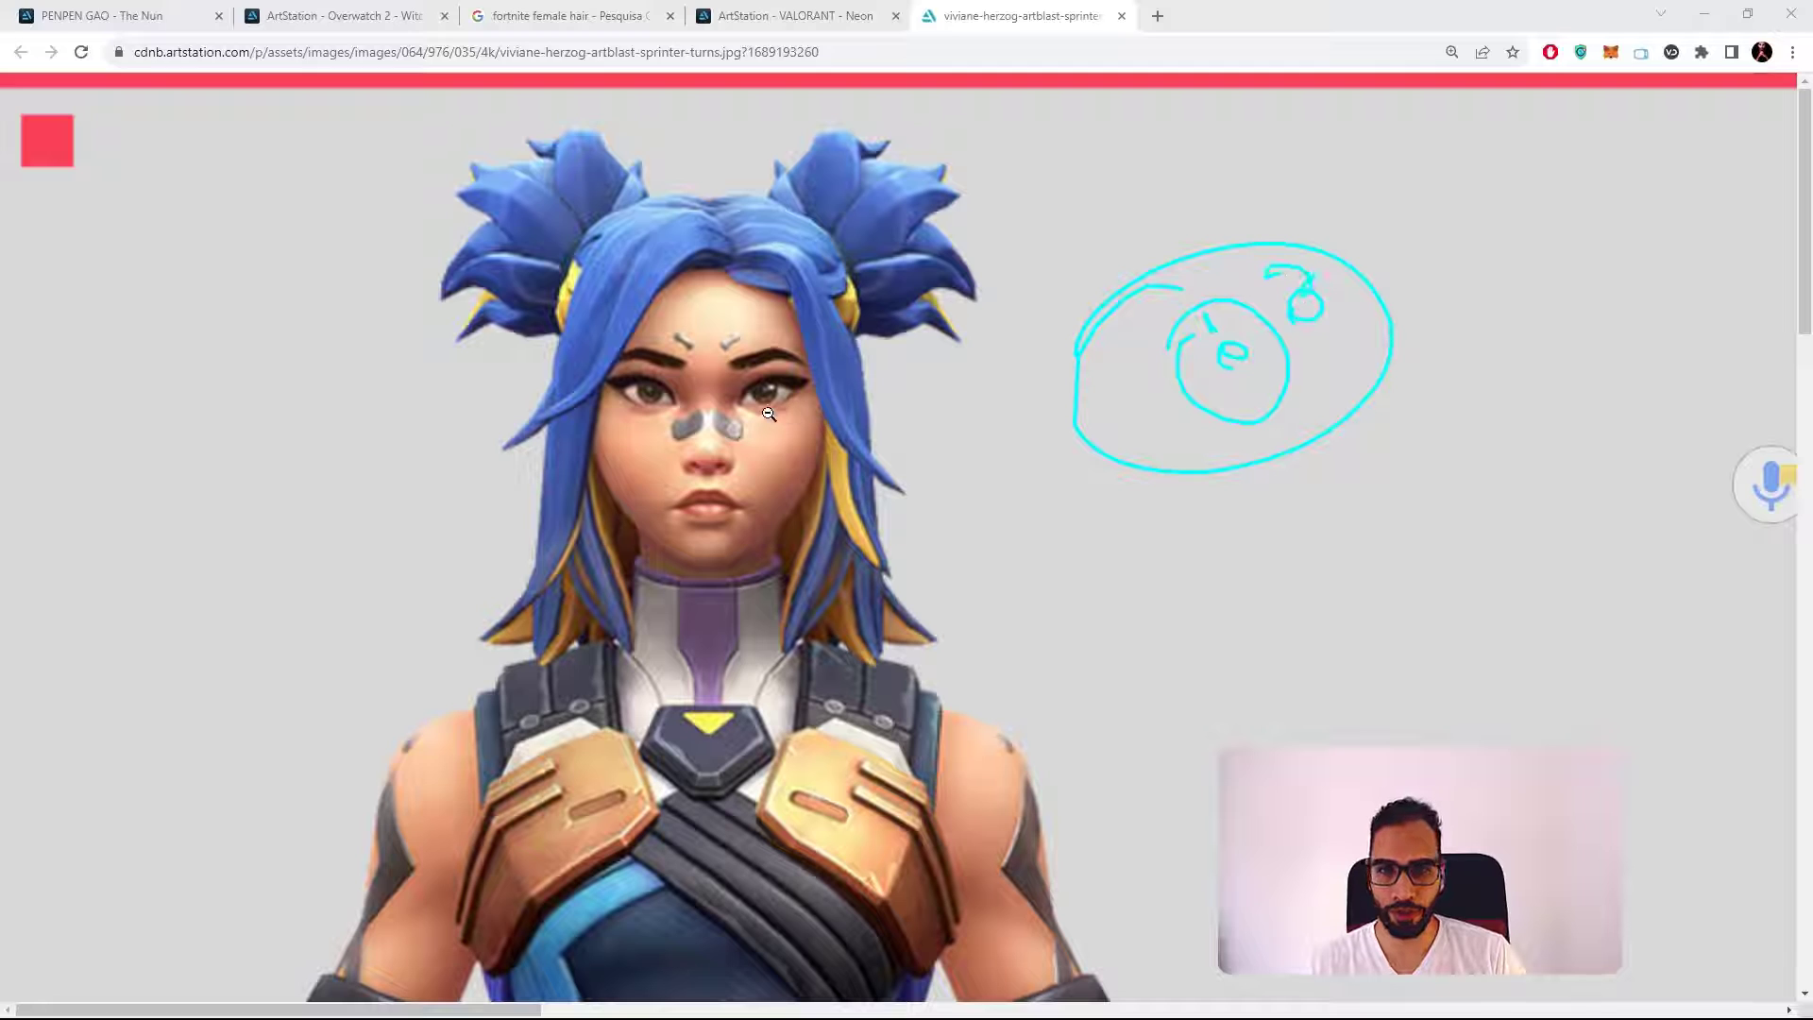
Close the ArtStation VALORANT tab and view the Google image results for "fortnite female hair"
{"action": "left_click", "coordinate": [796, 16]}
{"action": "key", "text": "ctrl+w"}
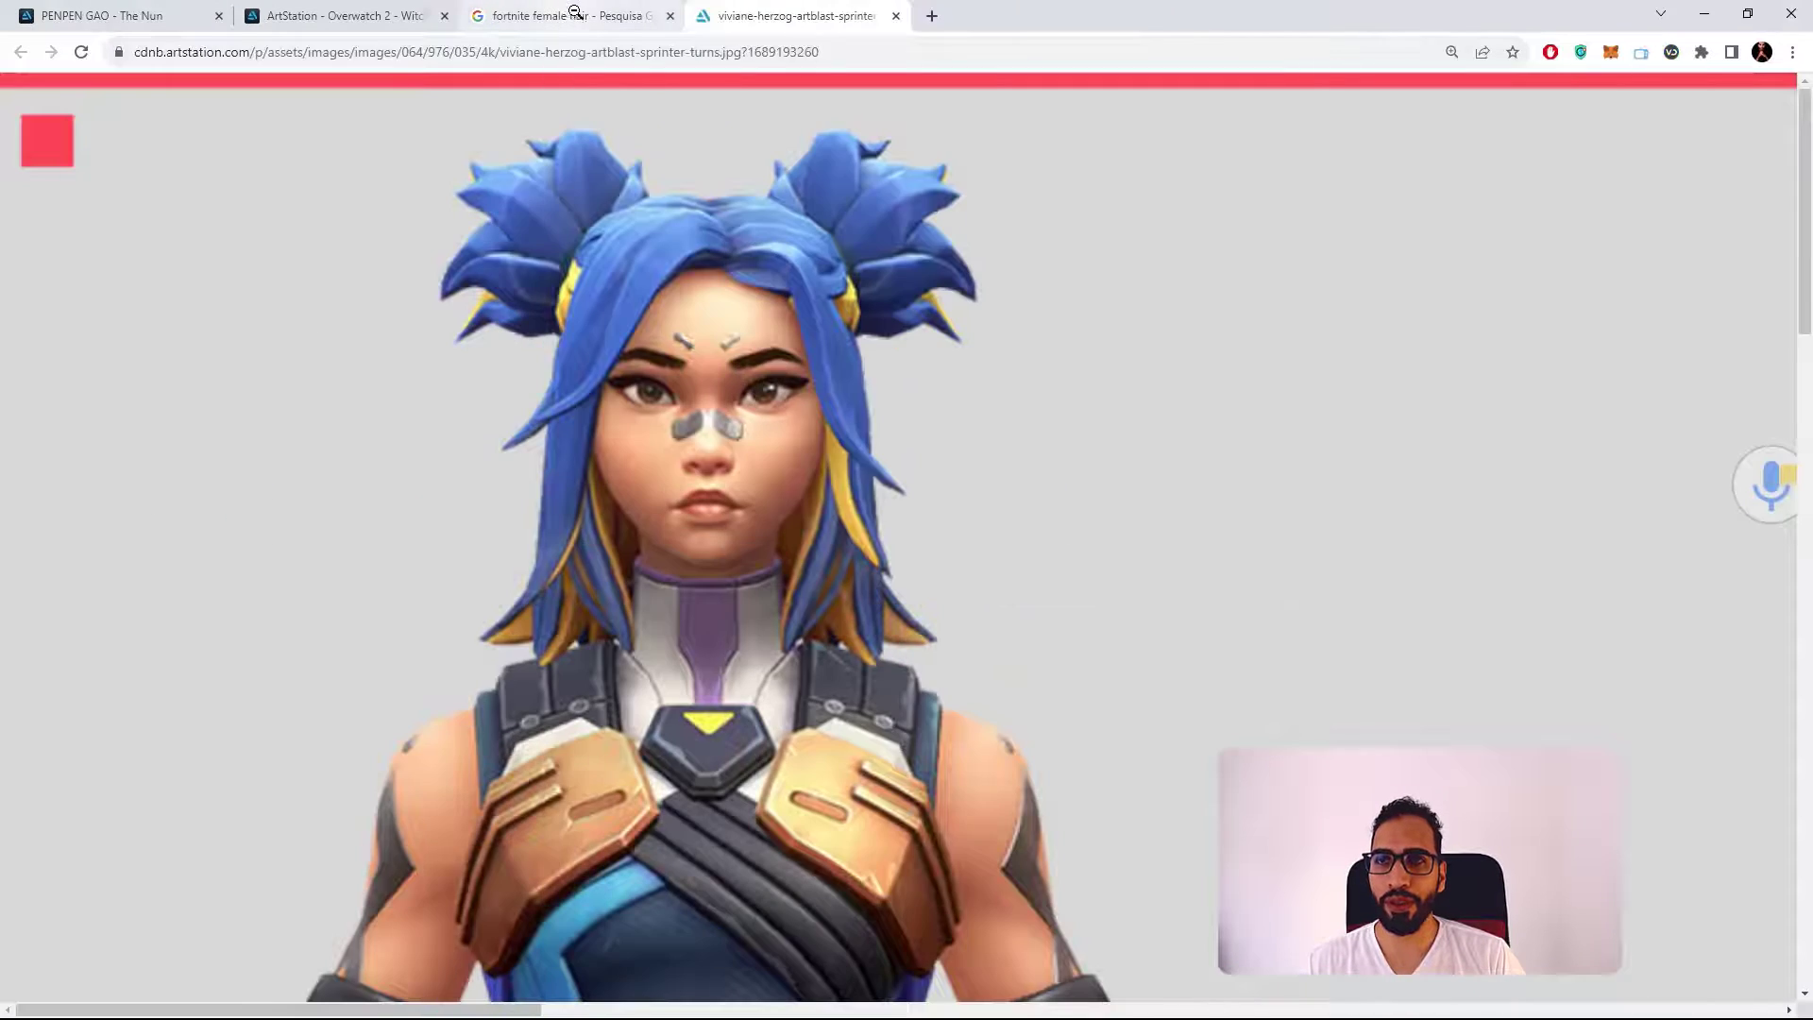
{"action": "left_click", "coordinate": [575, 13]}
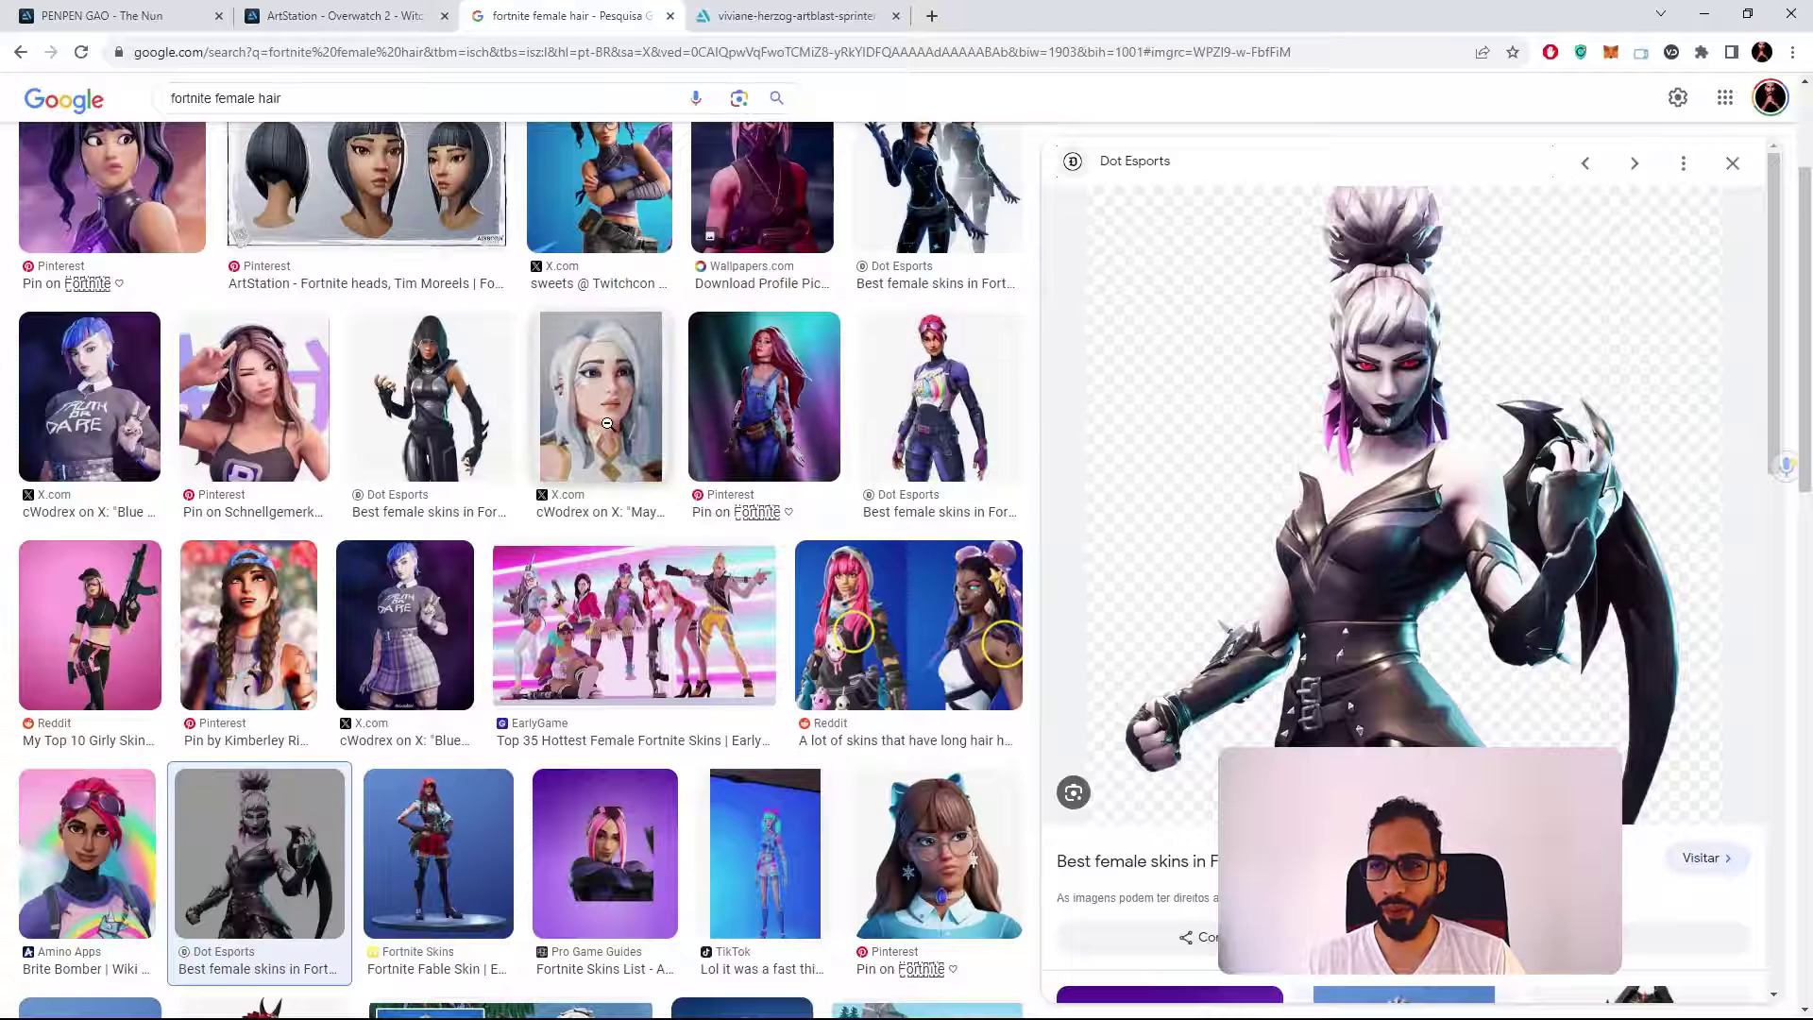
Examine how the irises, pupils and highlights look on the white-haired, black-bobbed, purple-haired and masked characters in the Fortnite image results
{"action": "left_click", "coordinate": [607, 424]}
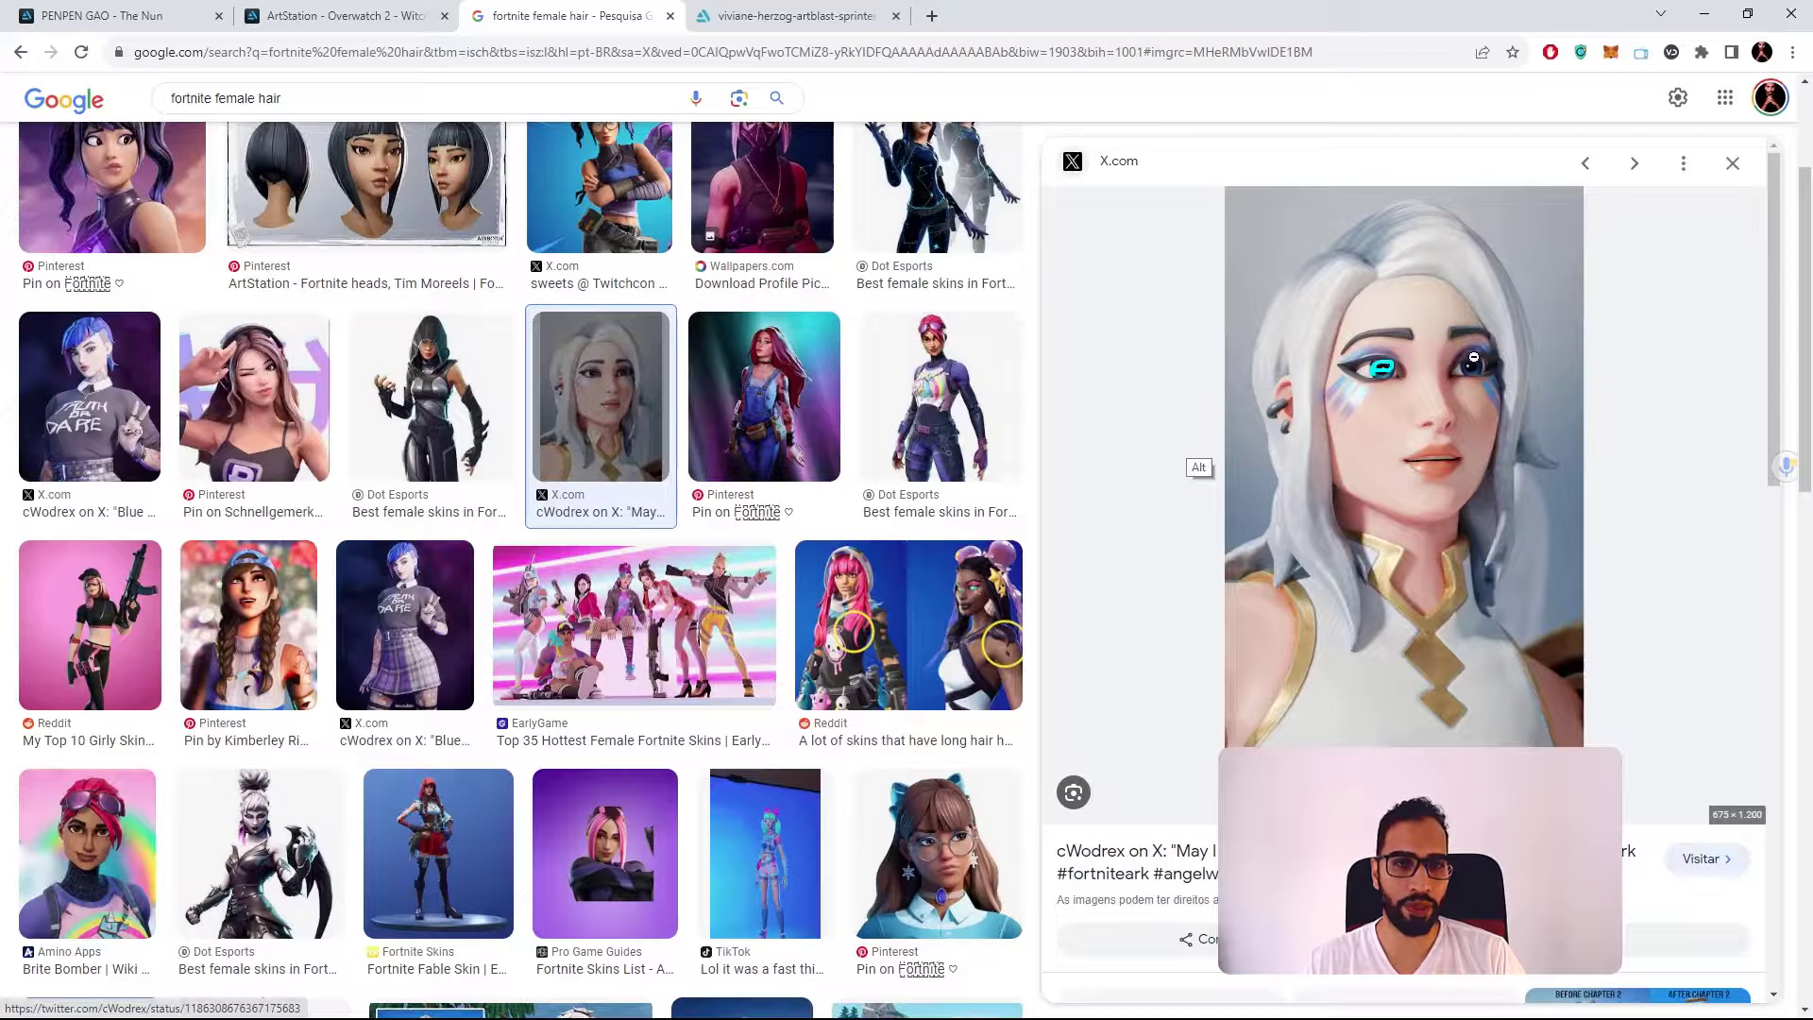
{"action": "key", "text": "Escape"}
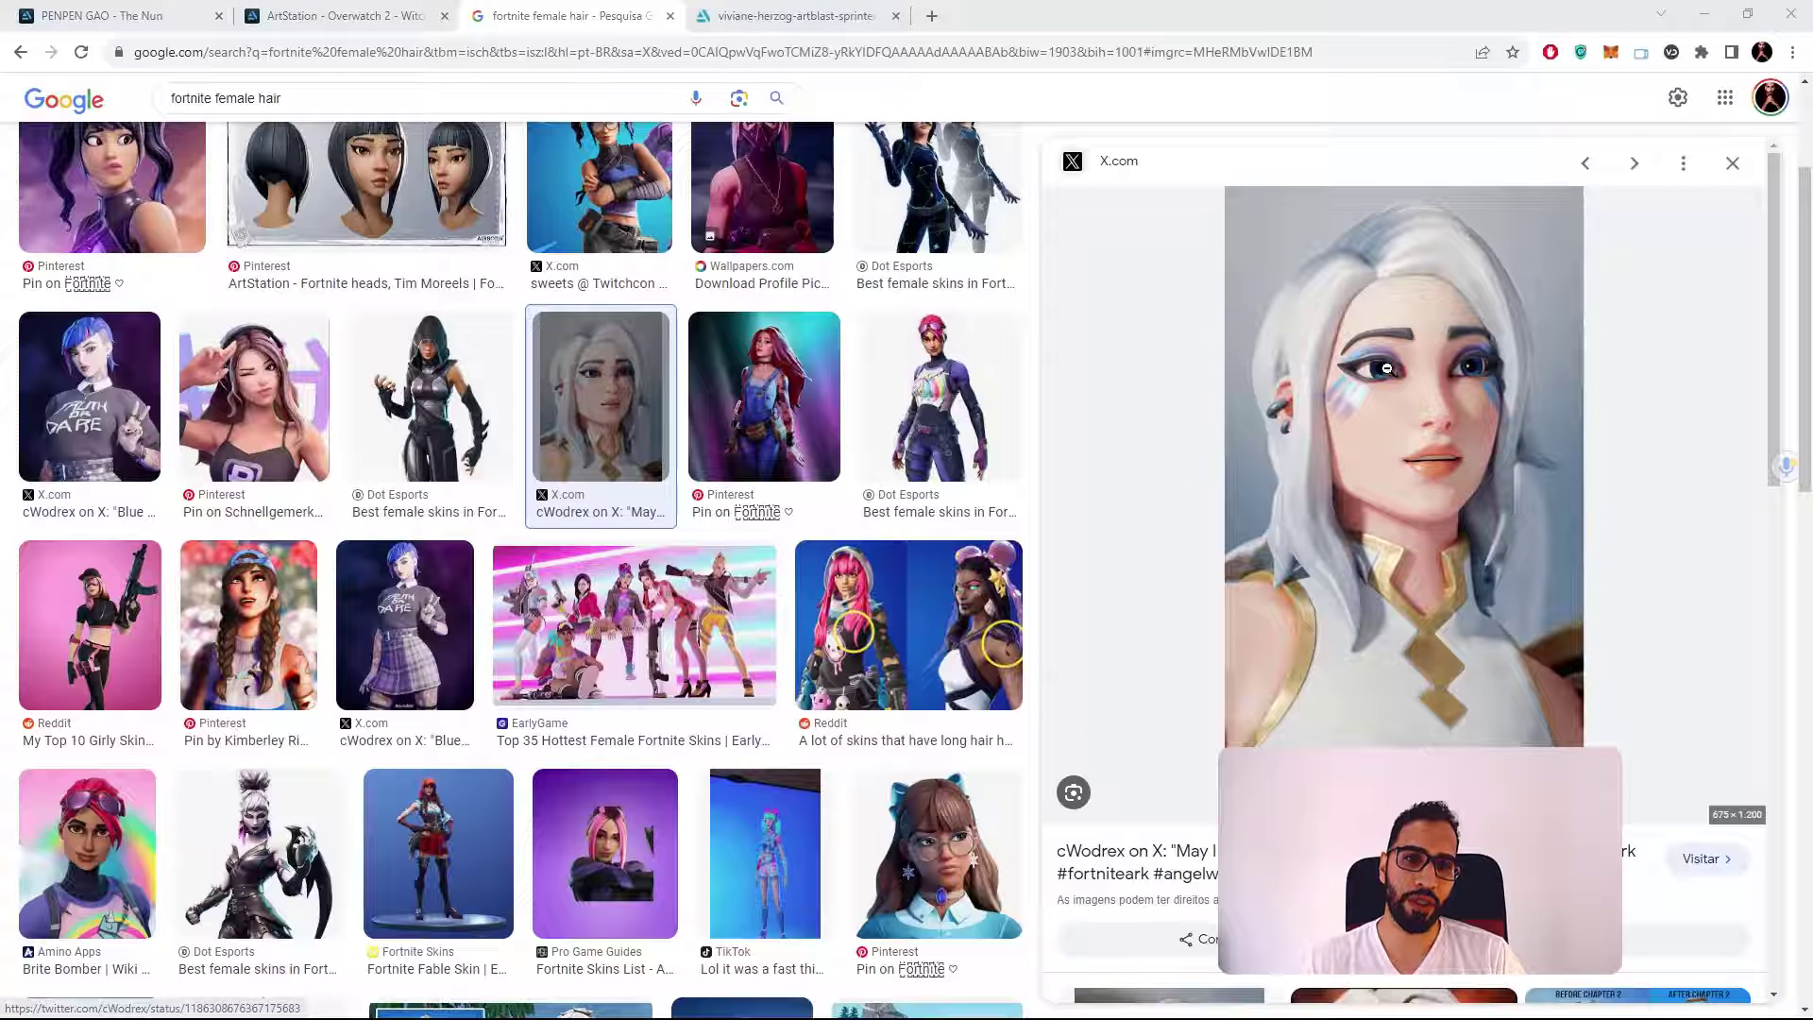
{"action": "left_click_drag", "start_coordinate": [431, 401], "coordinate": [477, 517]}
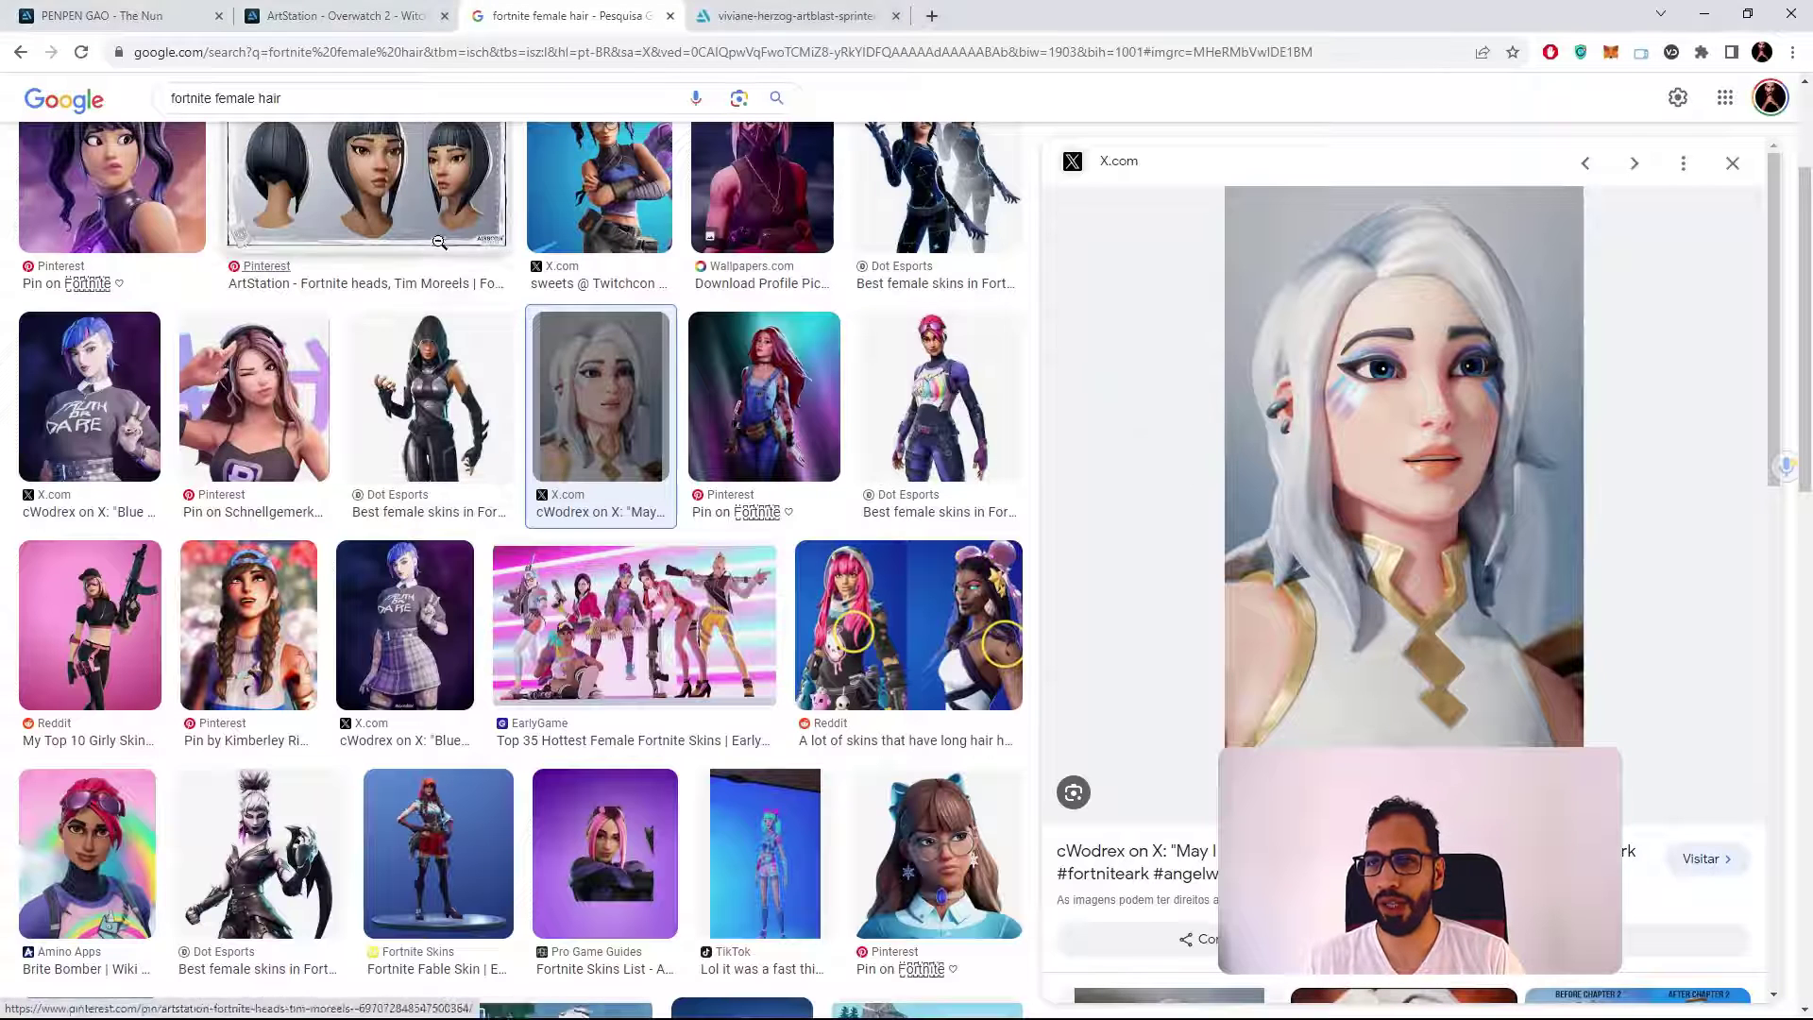
{"action": "left_click", "coordinate": [407, 201]}
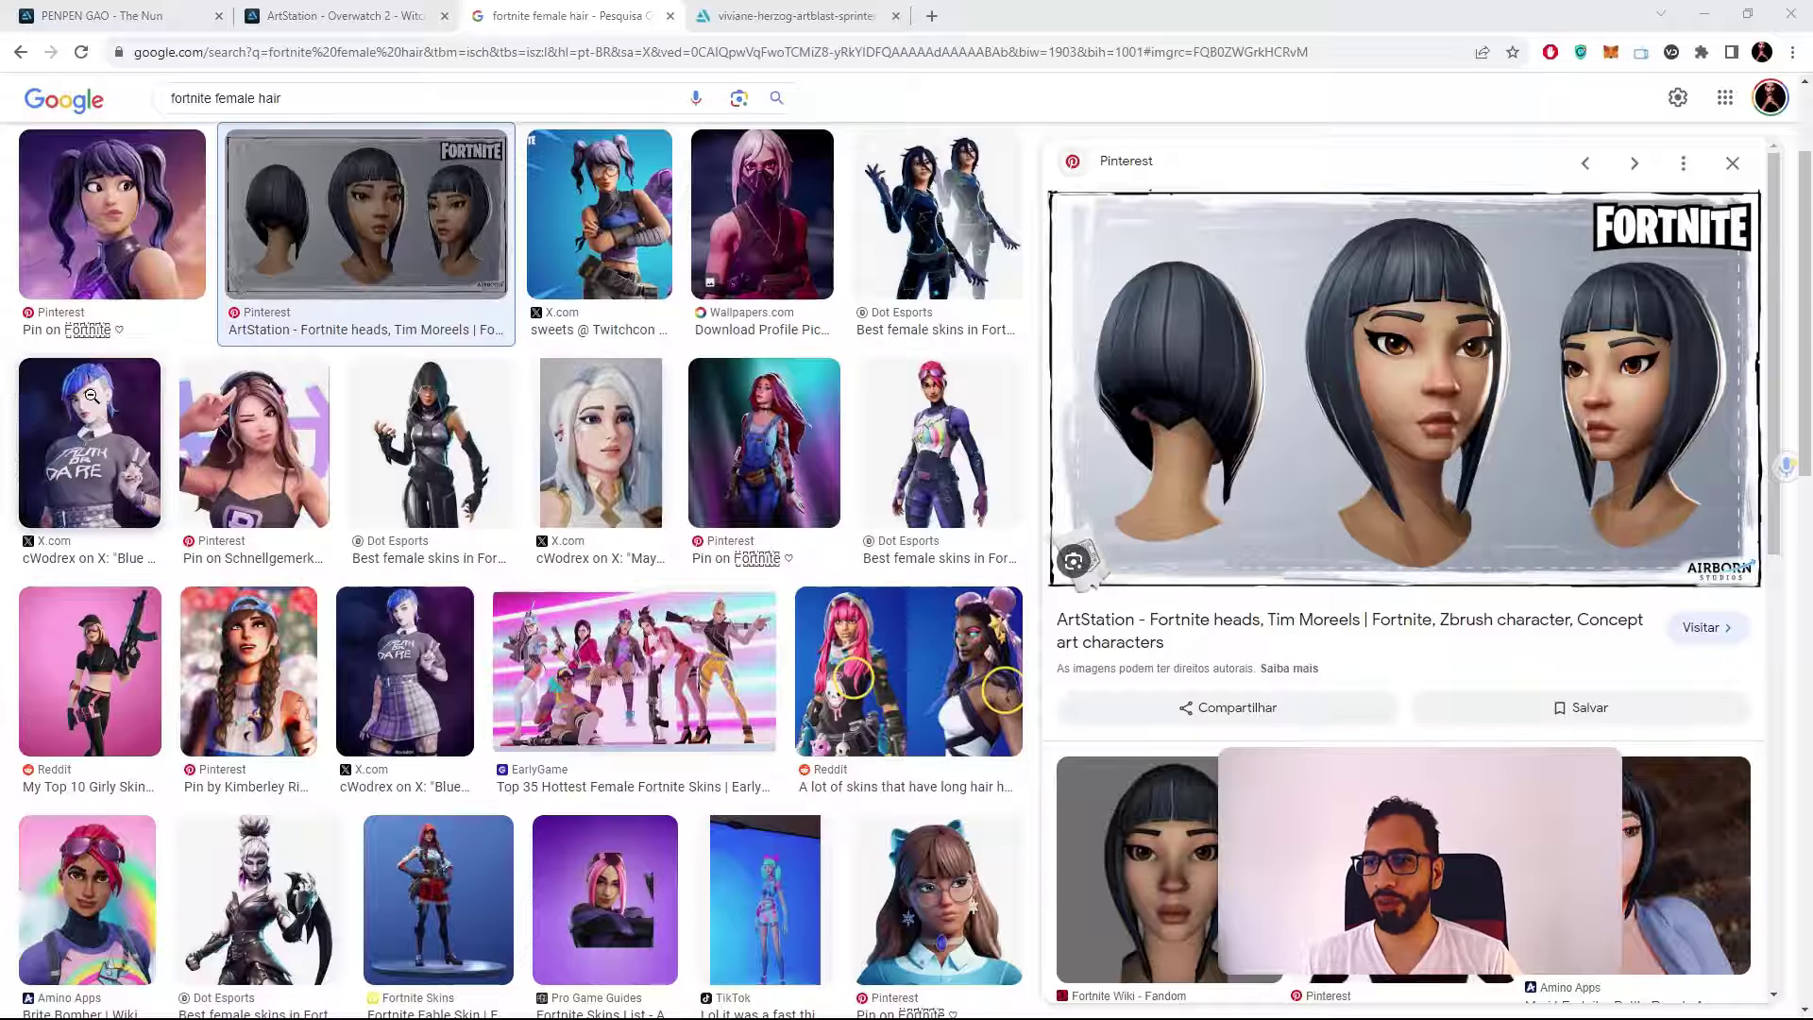
{"action": "left_click", "coordinate": [113, 217]}
{"action": "left_click", "coordinate": [760, 269]}
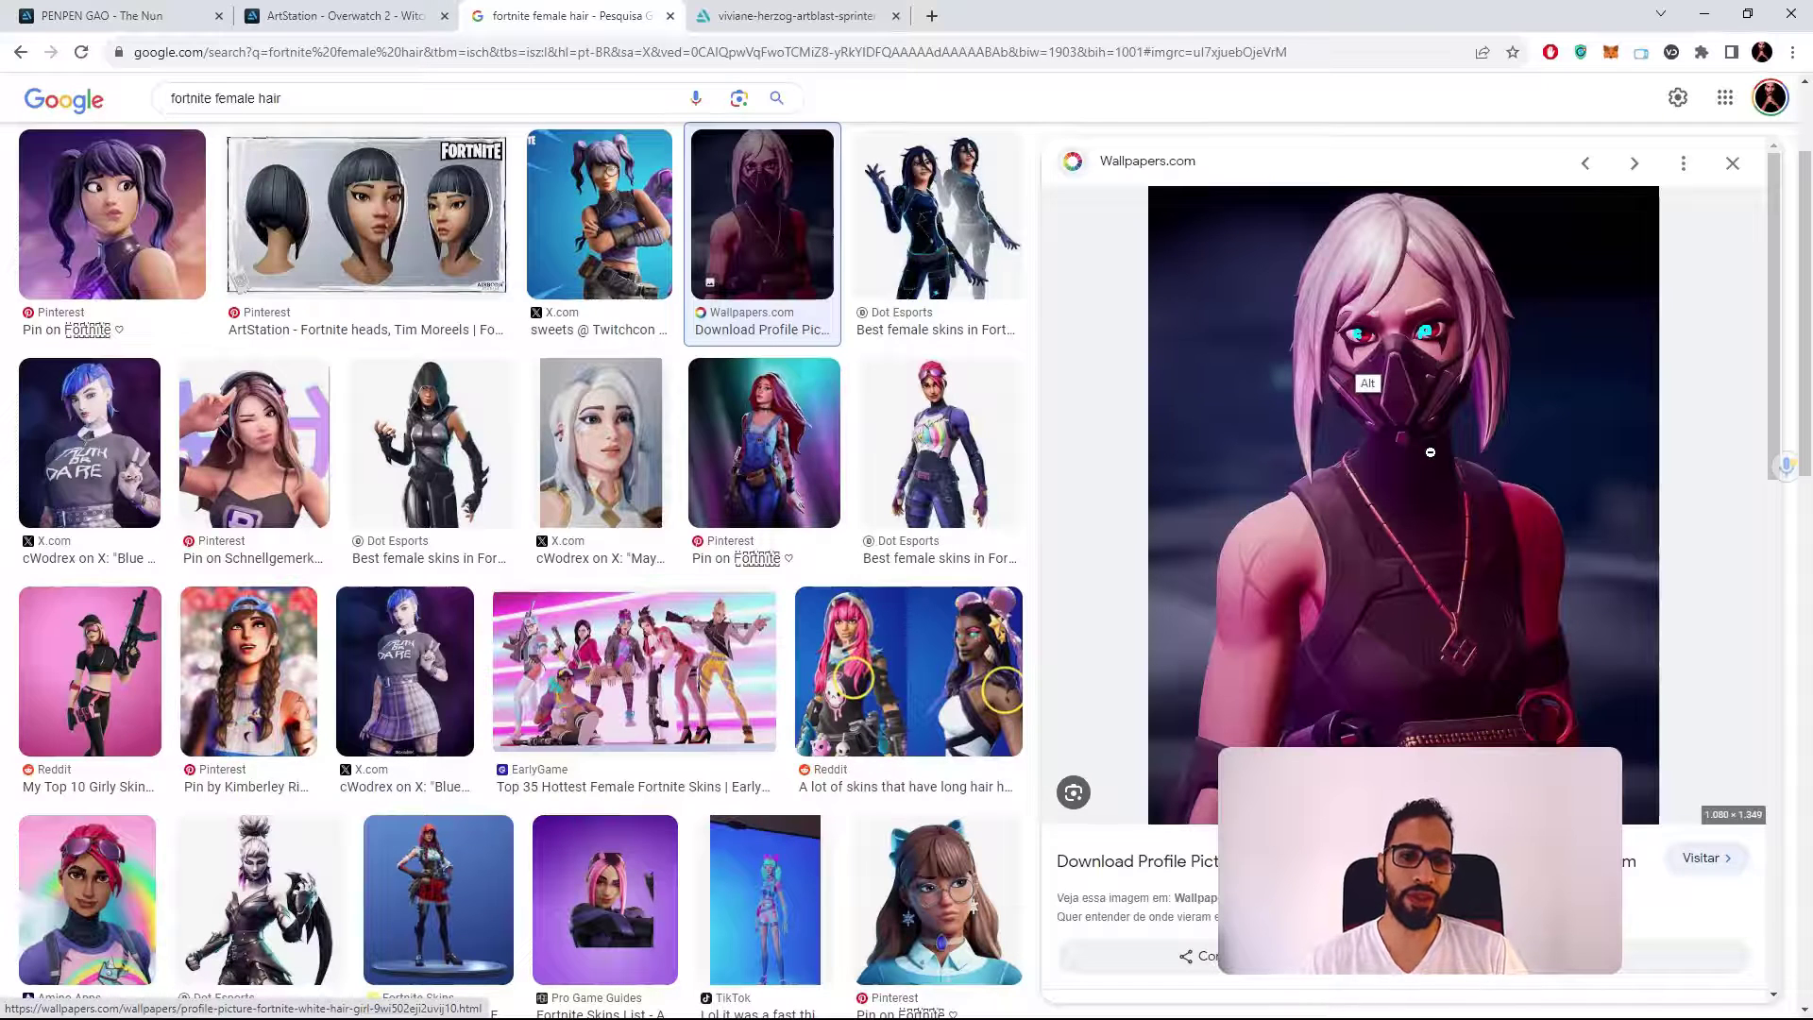
{"action": "key", "text": "Escape"}
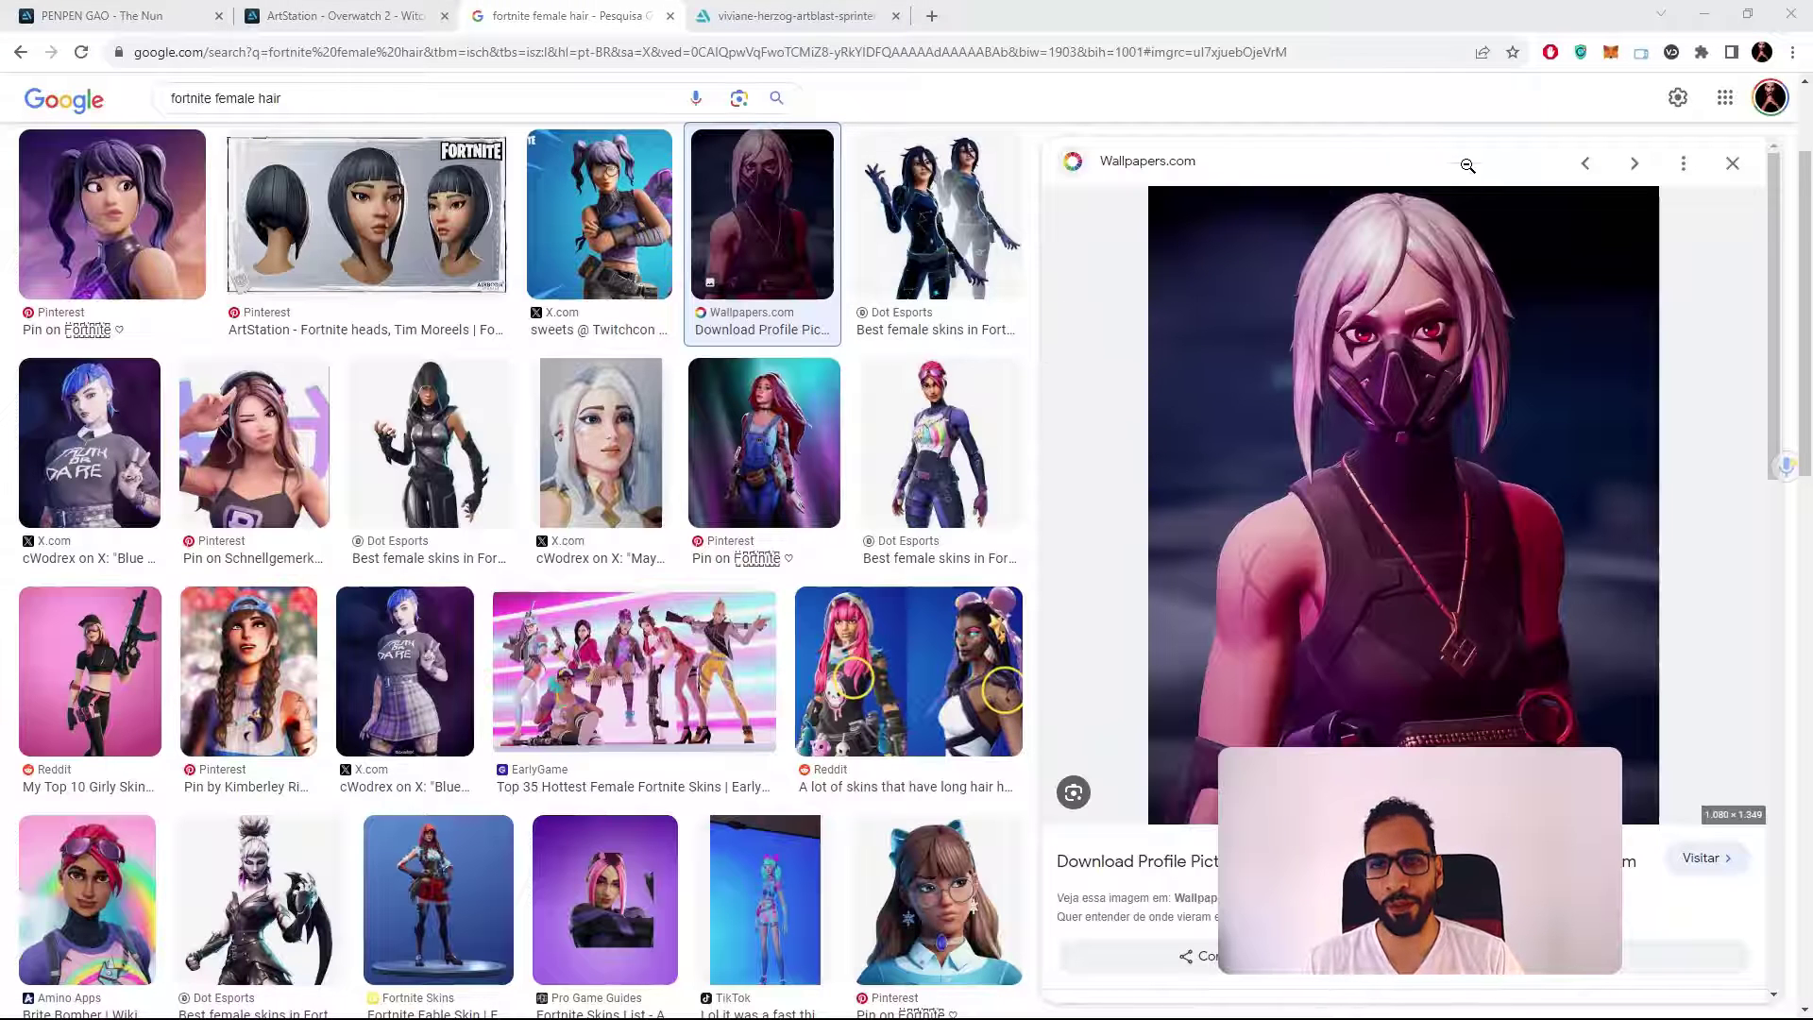
{"action": "left_click", "coordinate": [1705, 13]}
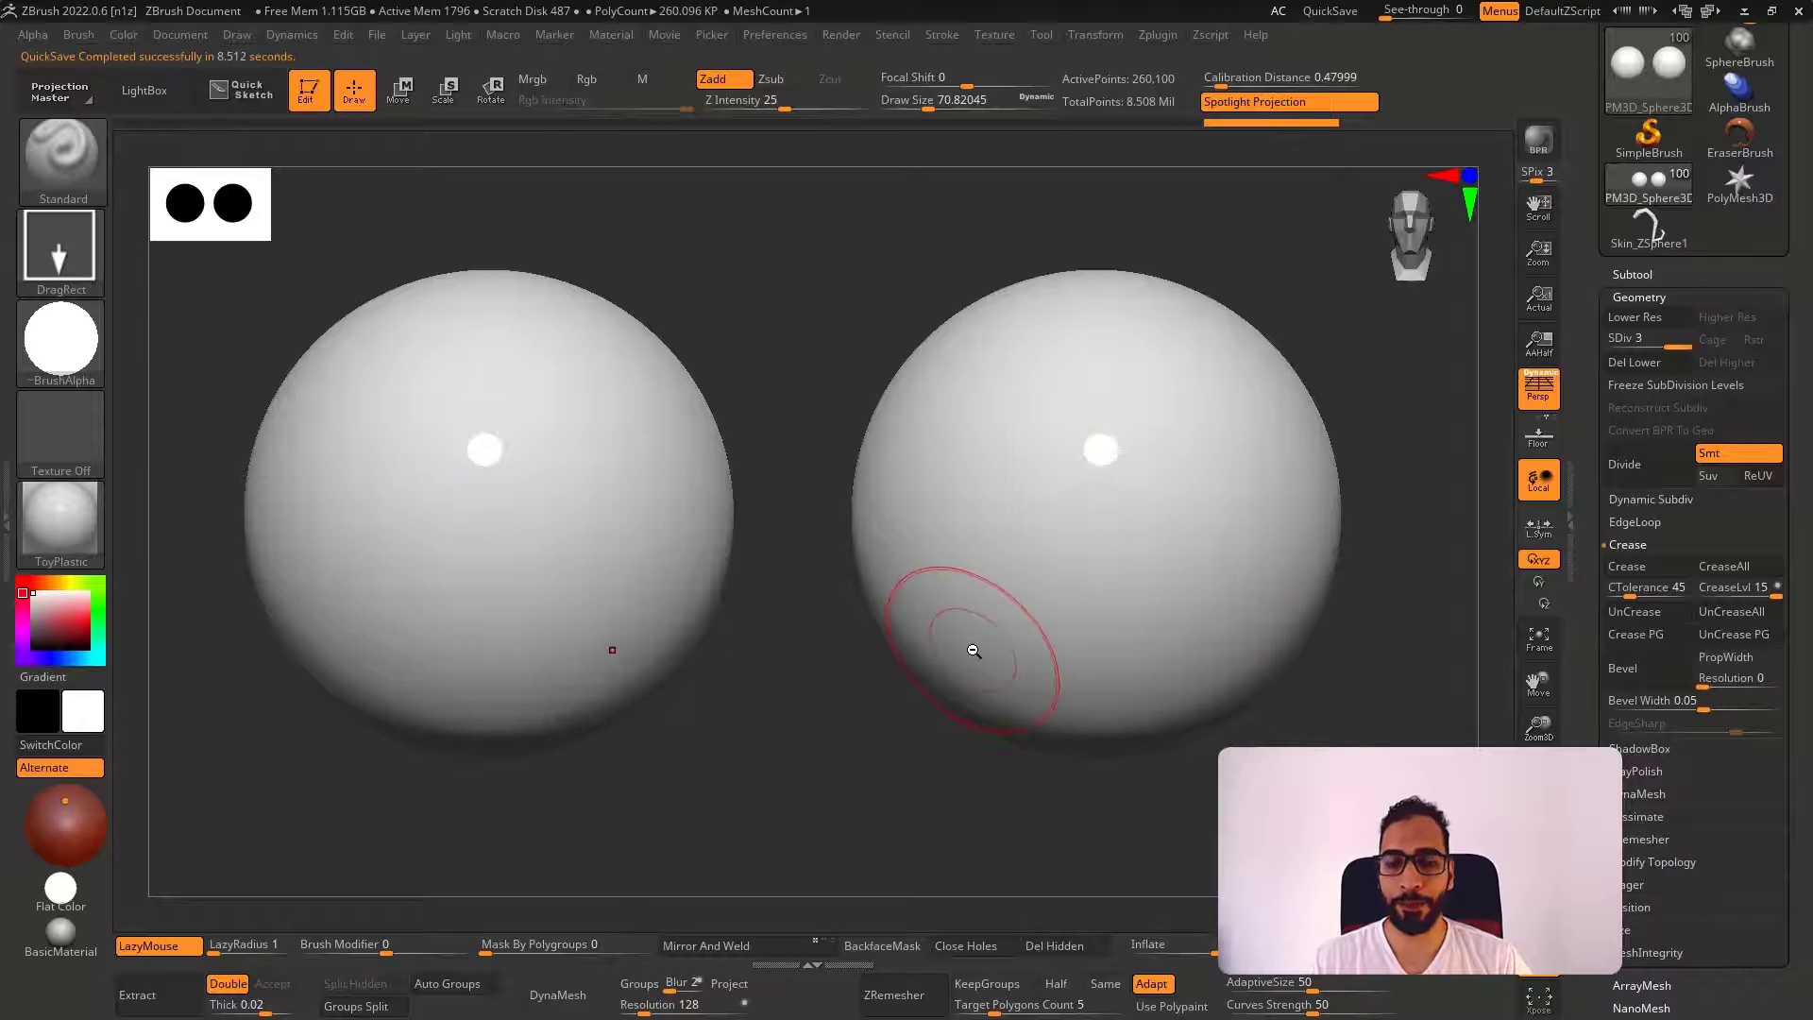
Return to the browser and open the white-haired character artwork from the ArtStation project The Nun as a full image in a new tab
{"action": "key", "text": "super"}
{"action": "left_click", "coordinate": [720, 1000]}
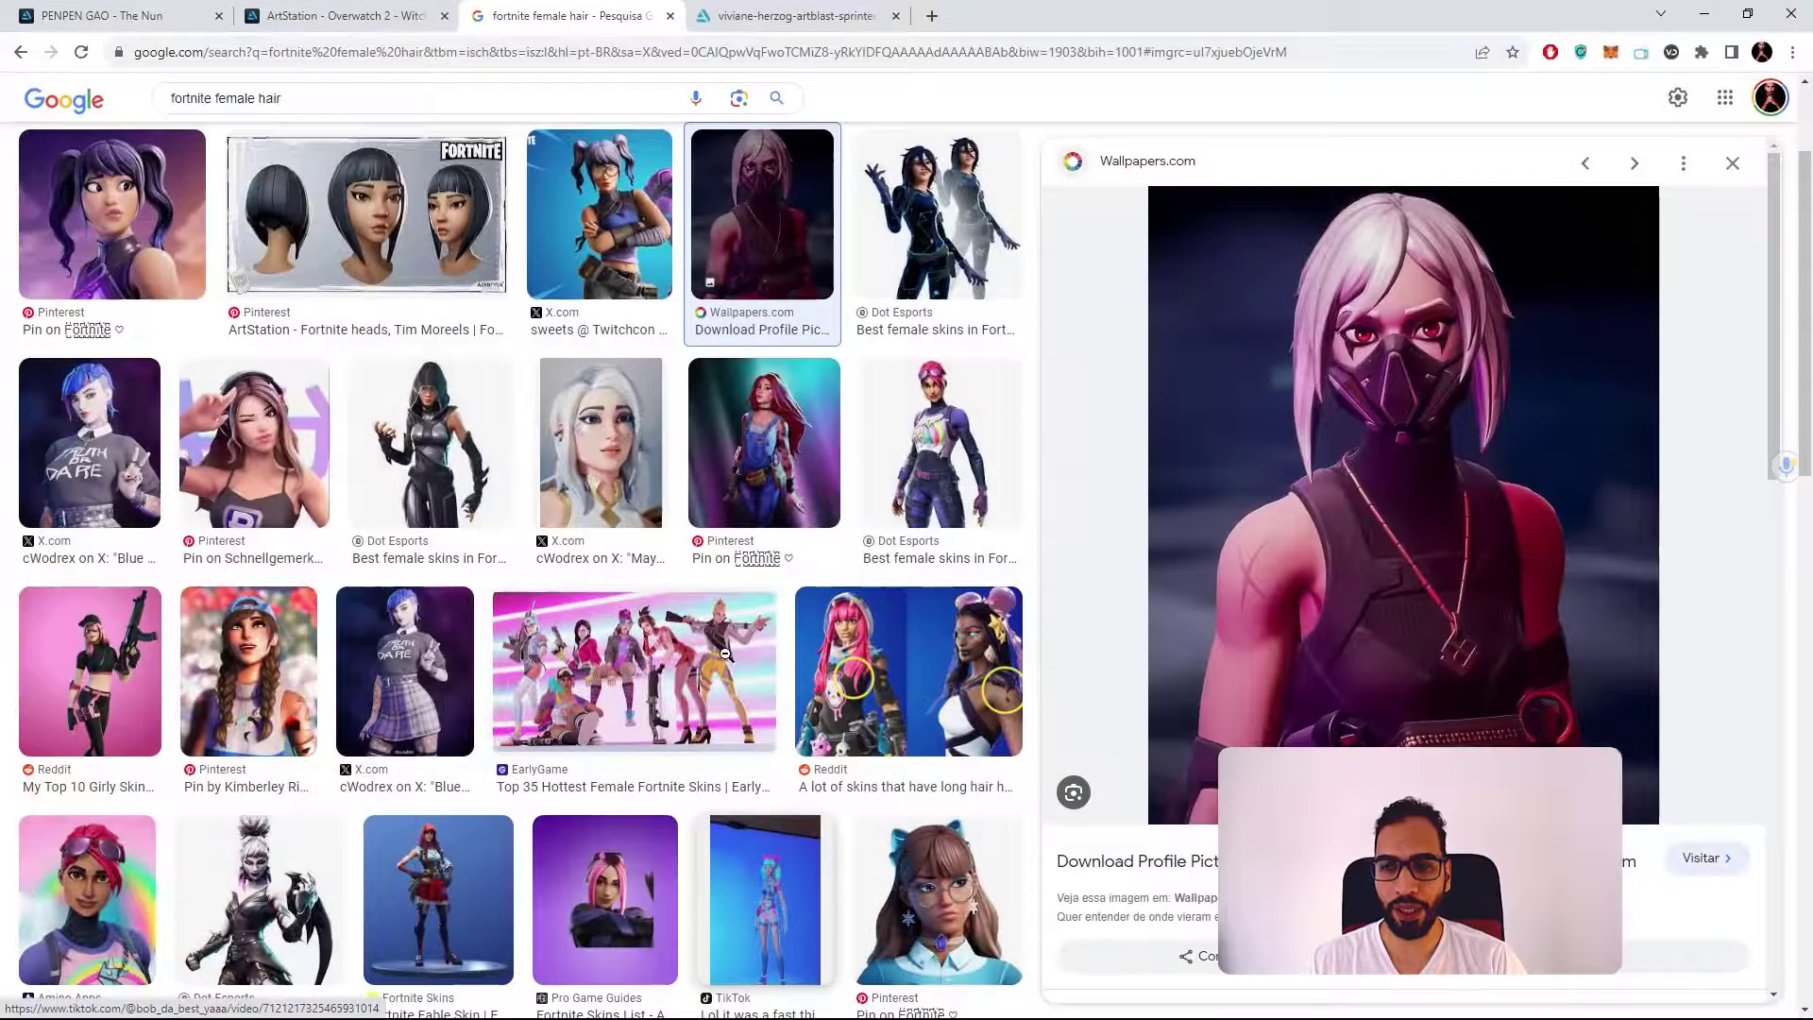
{"action": "left_click", "coordinate": [104, 15]}
{"action": "scroll", "coordinate": [765, 709], "scroll_direction": "down", "scroll_amount": 2}
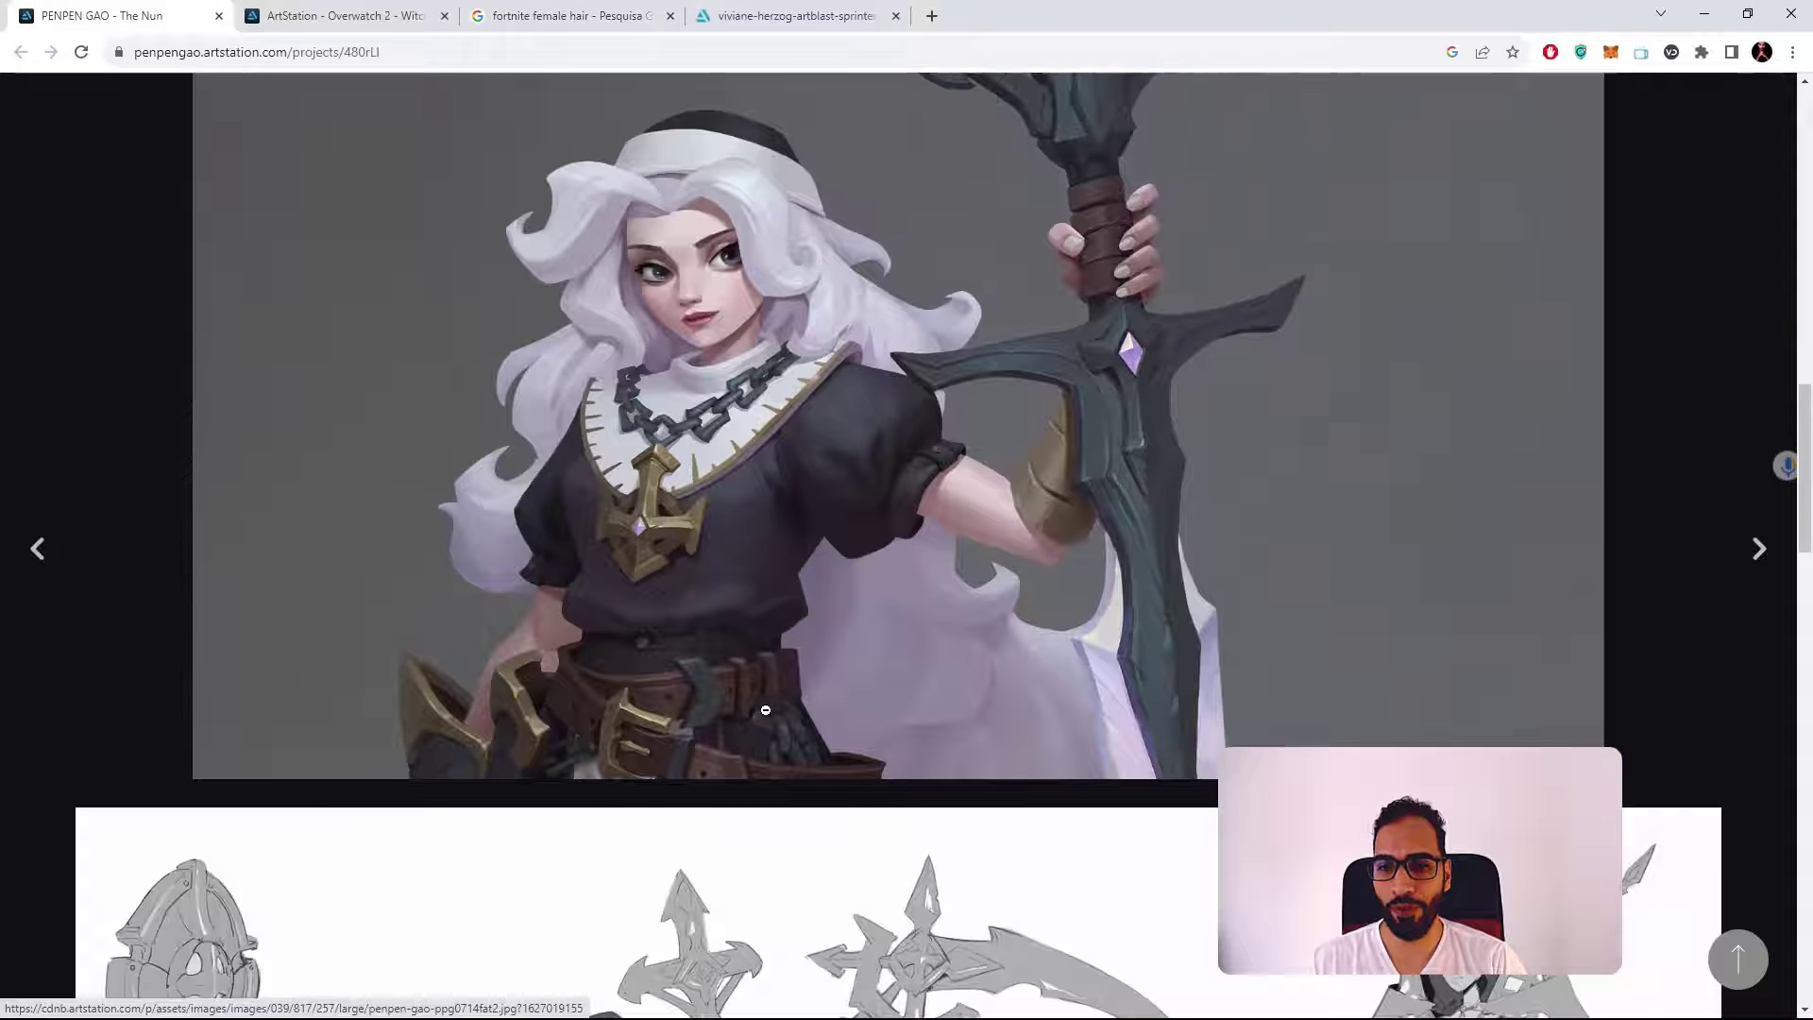
{"action": "left_click", "coordinate": [866, 625]}
{"action": "right_click", "coordinate": [891, 533]}
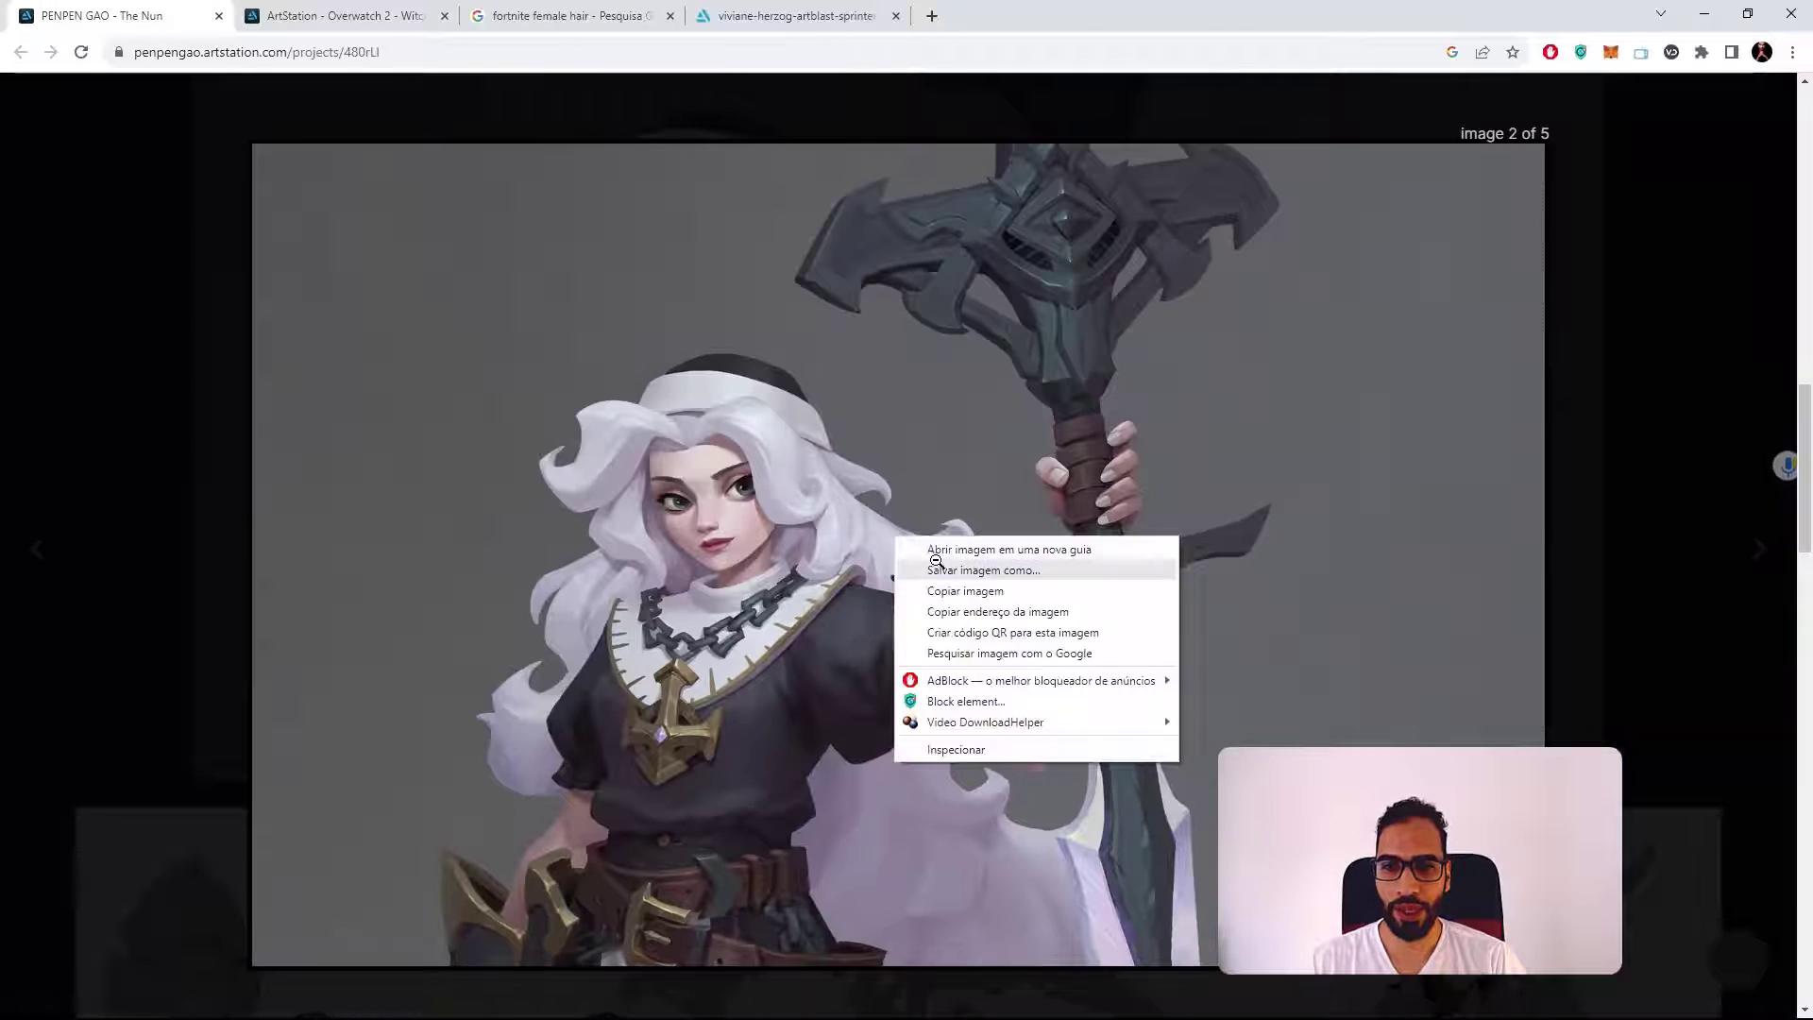
{"action": "left_click", "coordinate": [944, 548]}
{"action": "left_click", "coordinate": [409, 4]}
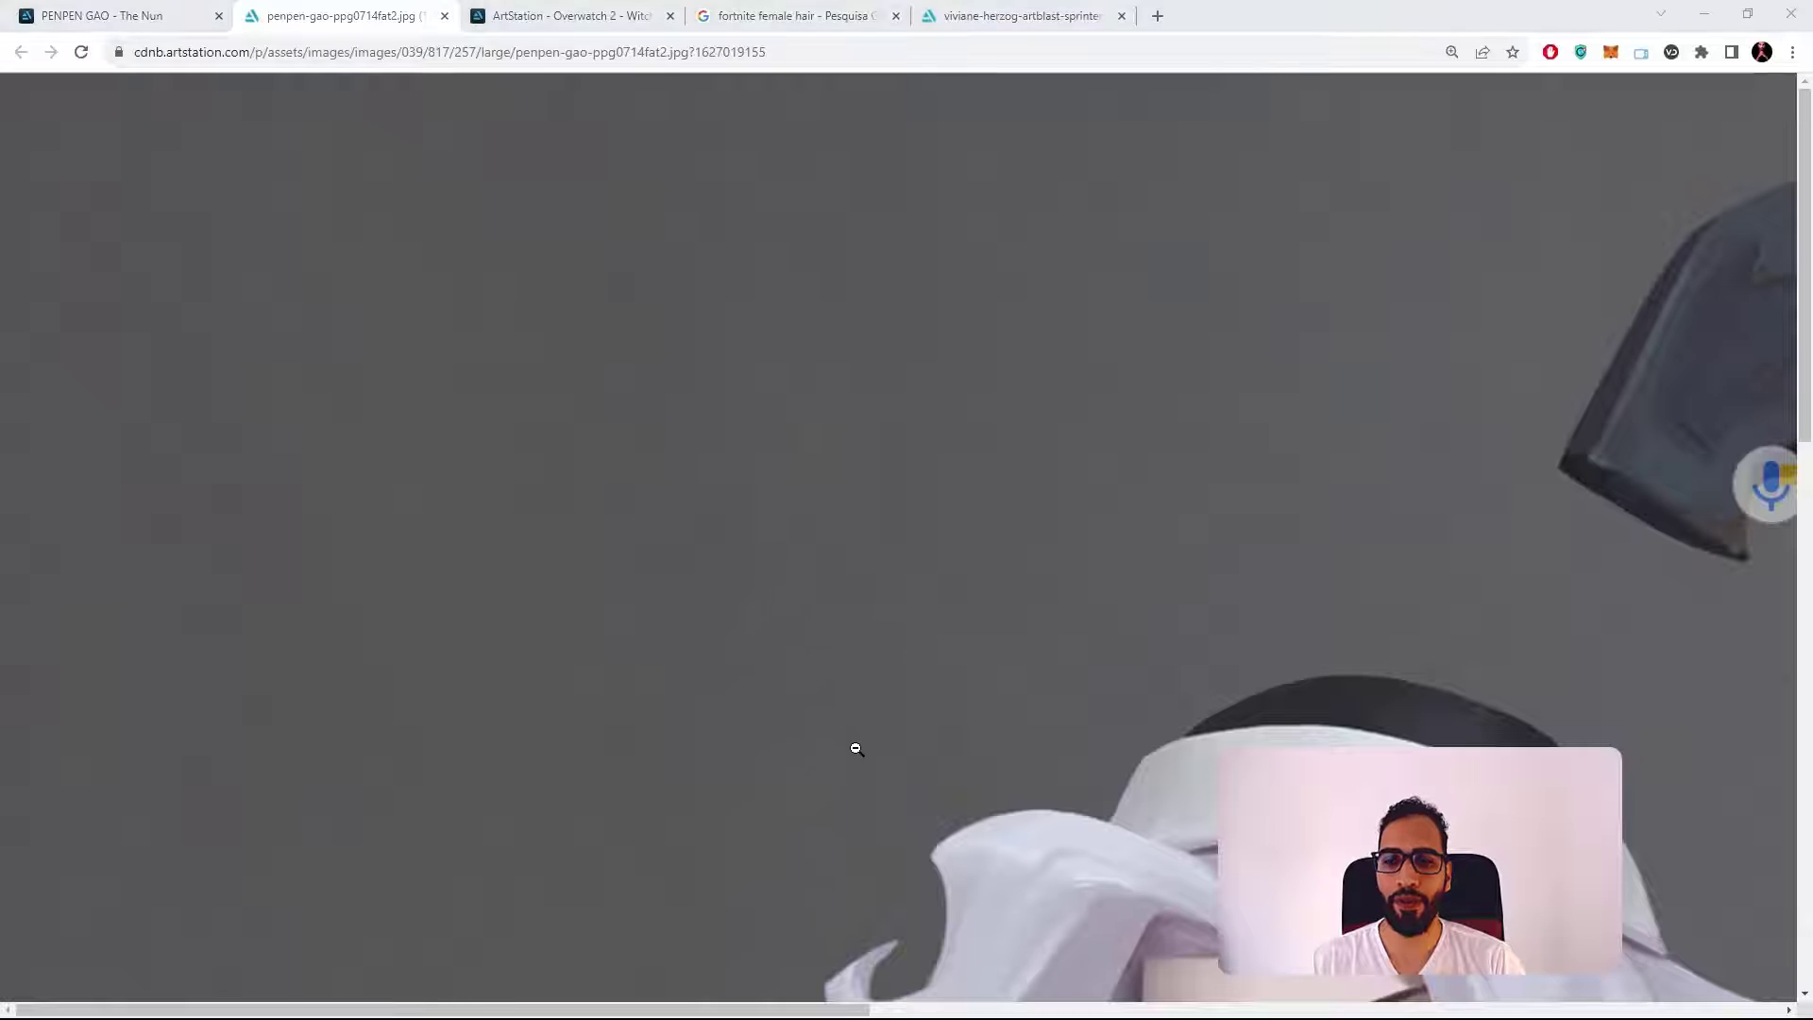
Switch to the floating reference viewer and paste The Nun artwork into it over ZBrush
{"action": "key", "text": "super"}
{"action": "left_click", "coordinate": [767, 999]}
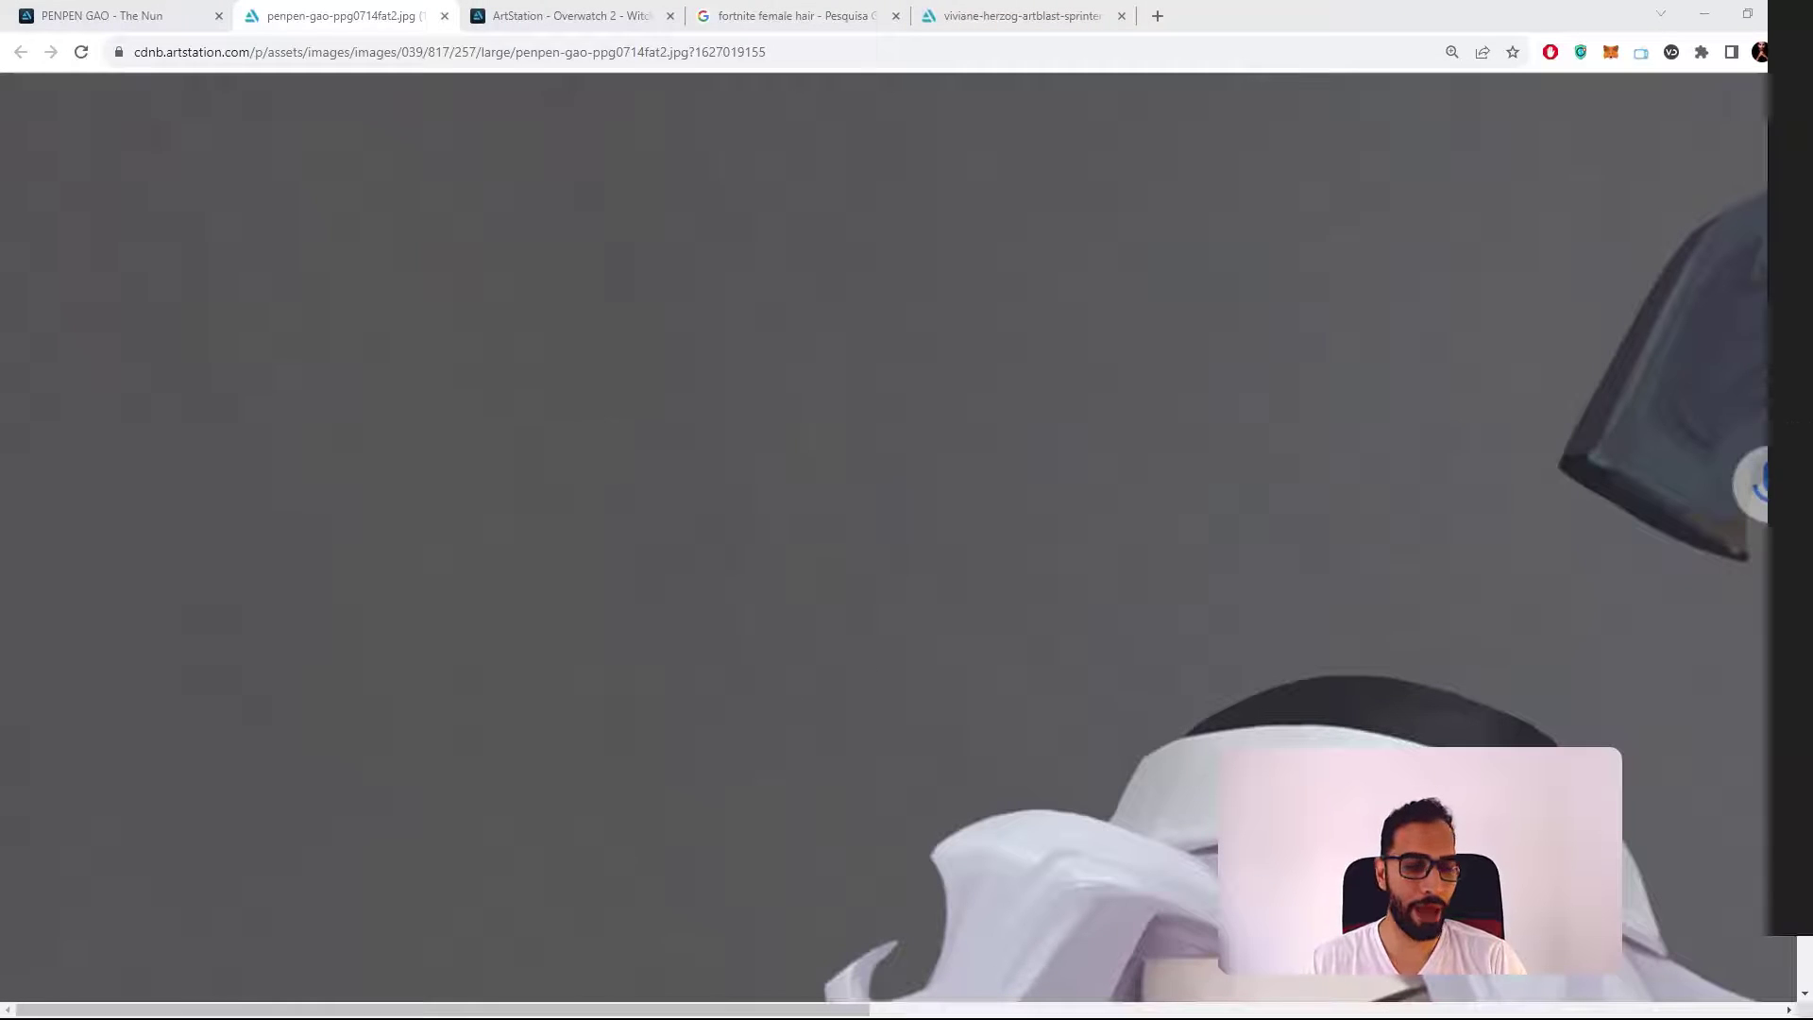
{"action": "key", "text": "ctrl+v"}
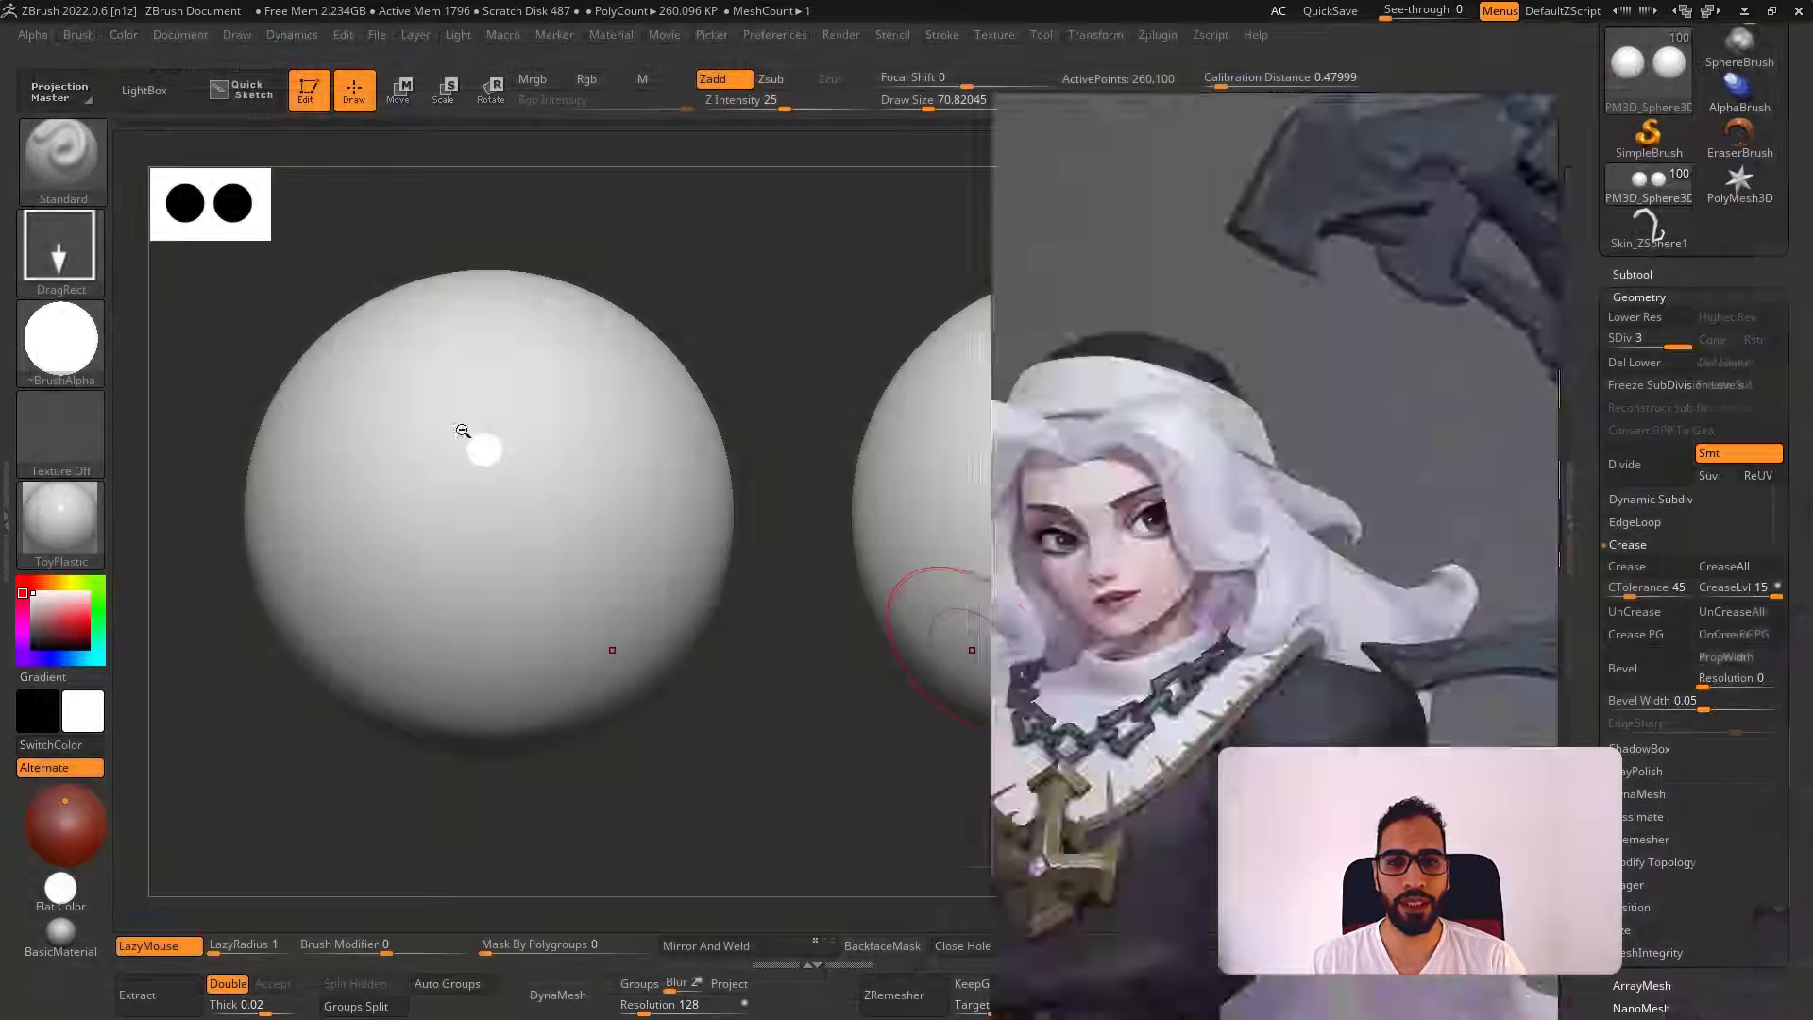
Shrink the reference window to a small overlay in a corner of the viewport and frame the artwork closely on the character's eyes
{"action": "right_click_drag", "start_coordinate": [462, 430], "coordinate": [191, 453]}
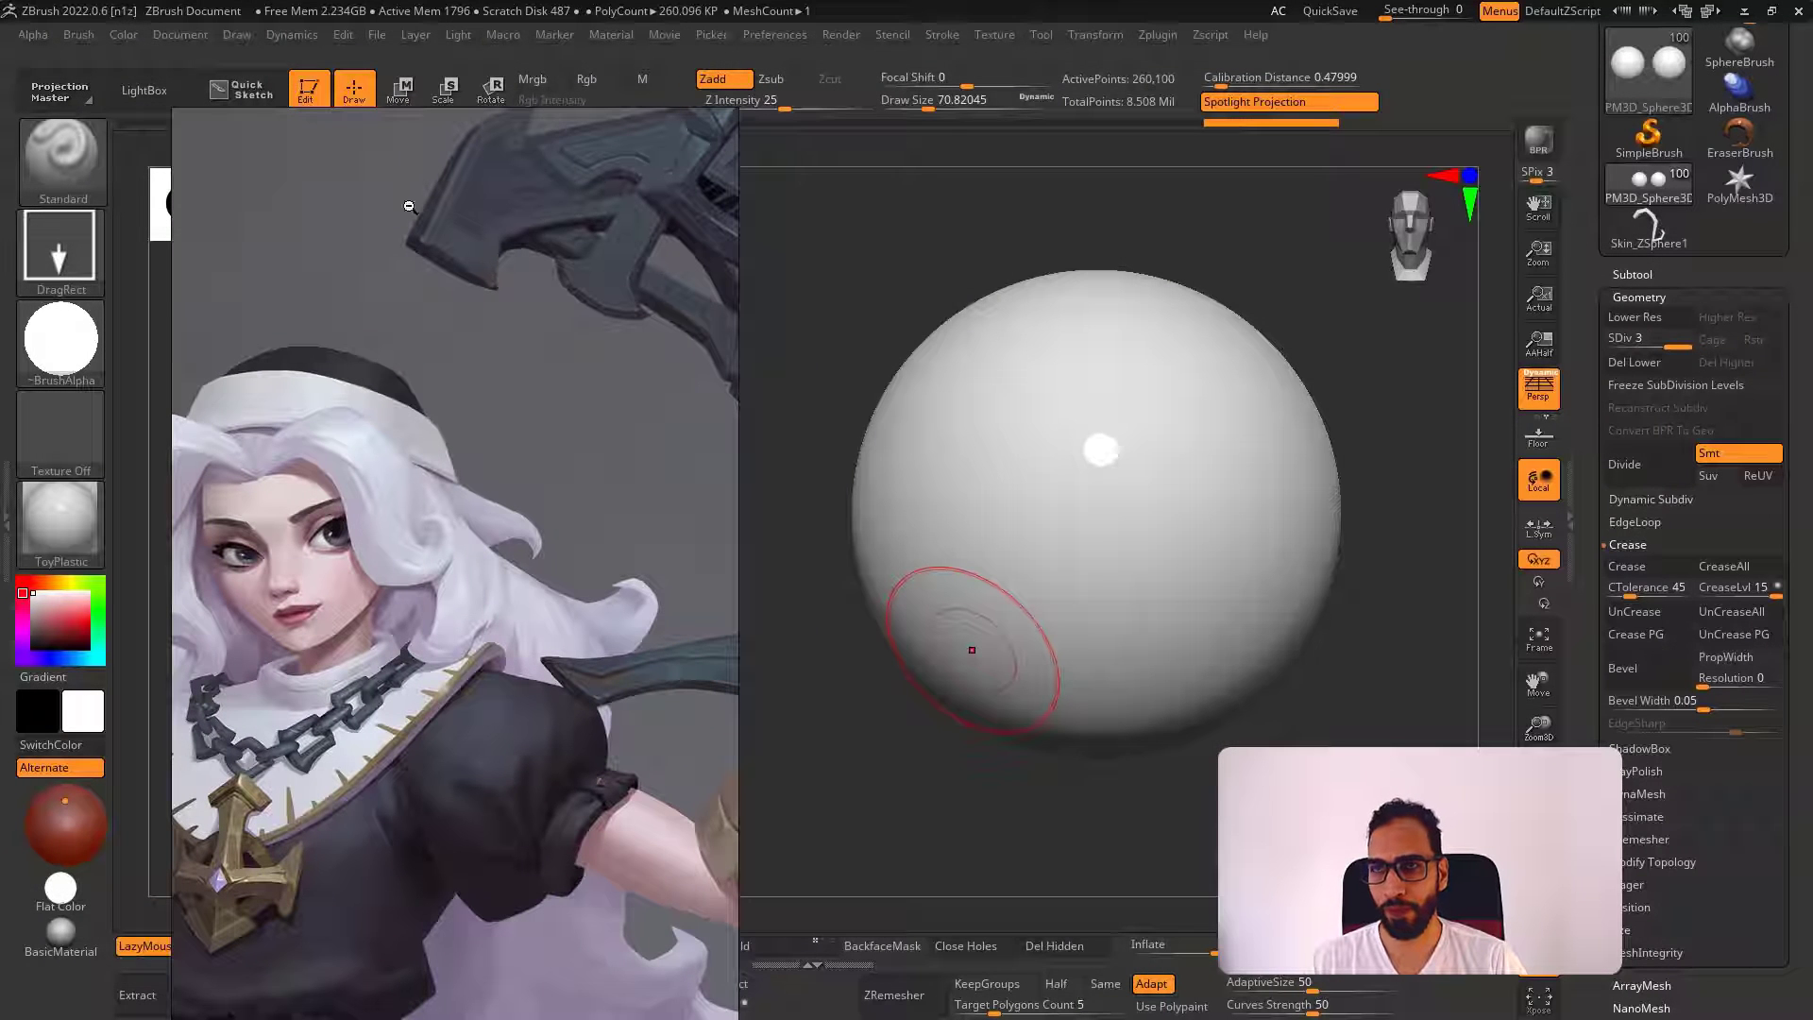
{"action": "left_click_drag", "start_coordinate": [399, 105], "coordinate": [354, 416]}
{"action": "right_click_drag", "start_coordinate": [344, 554], "coordinate": [305, 378]}
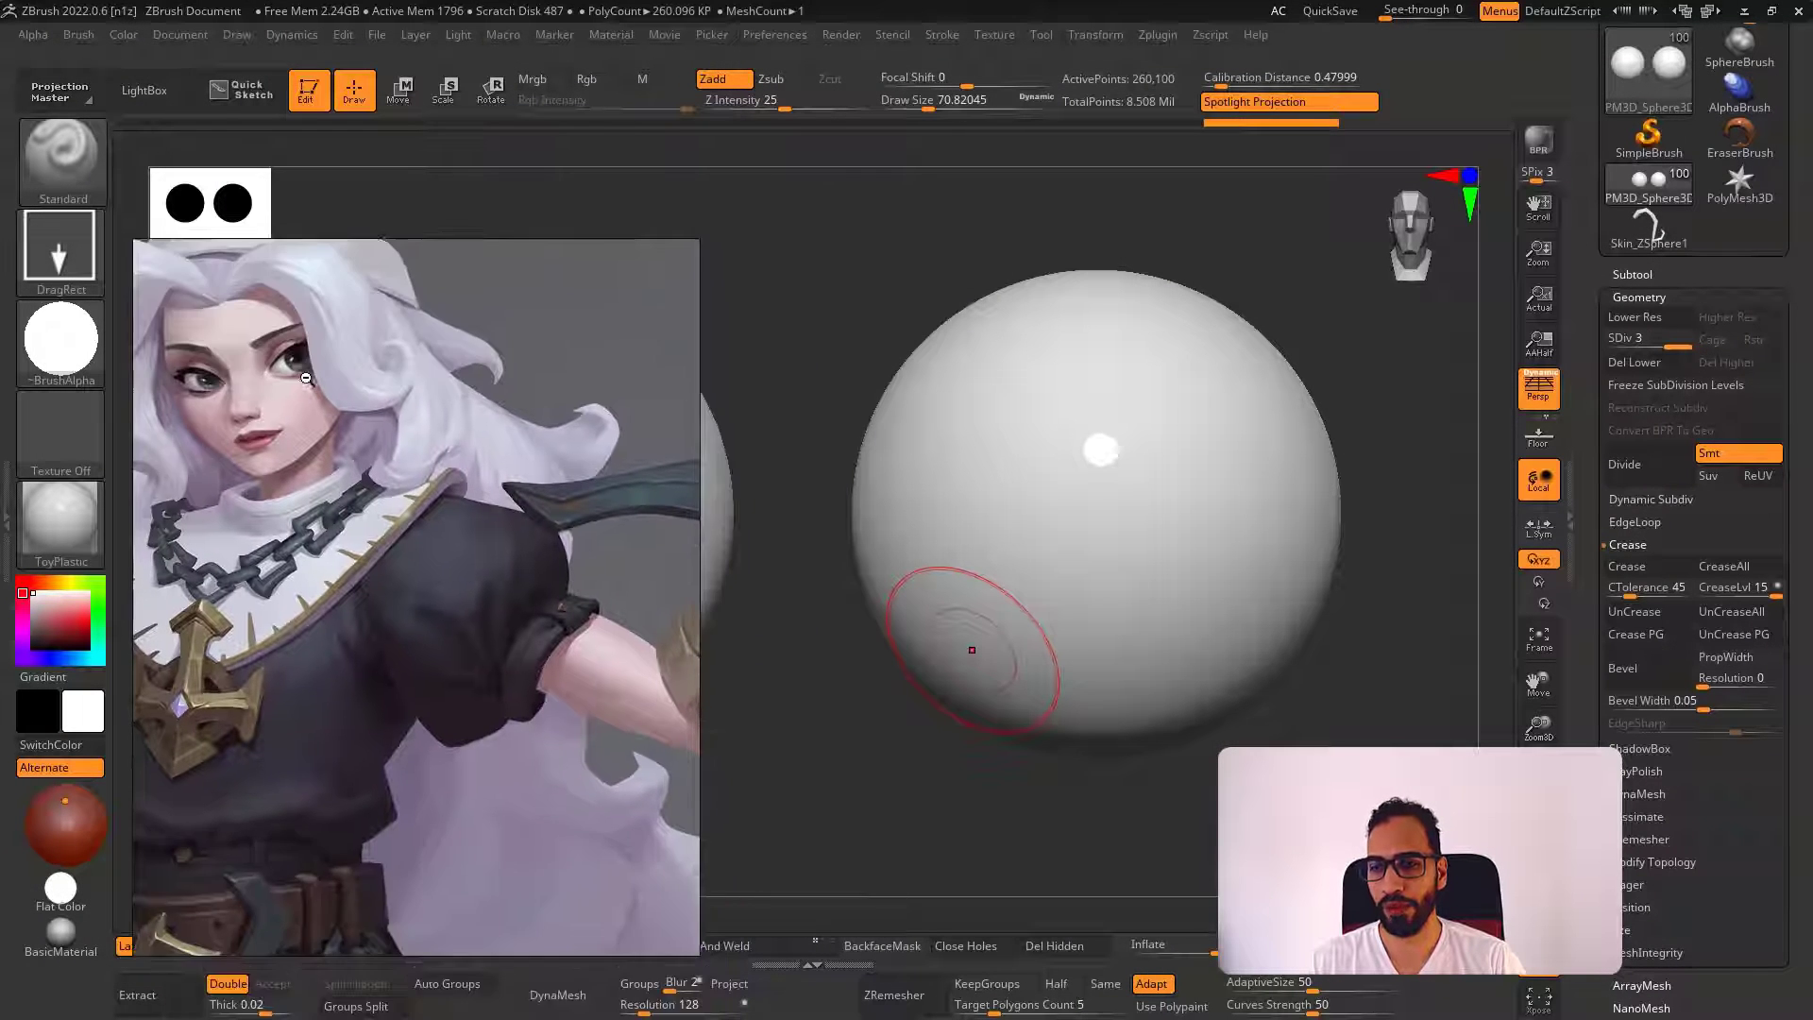
{"action": "left_click_drag", "start_coordinate": [708, 968], "coordinate": [421, 458]}
{"action": "right_click_drag", "start_coordinate": [421, 458], "coordinate": [437, 850]}
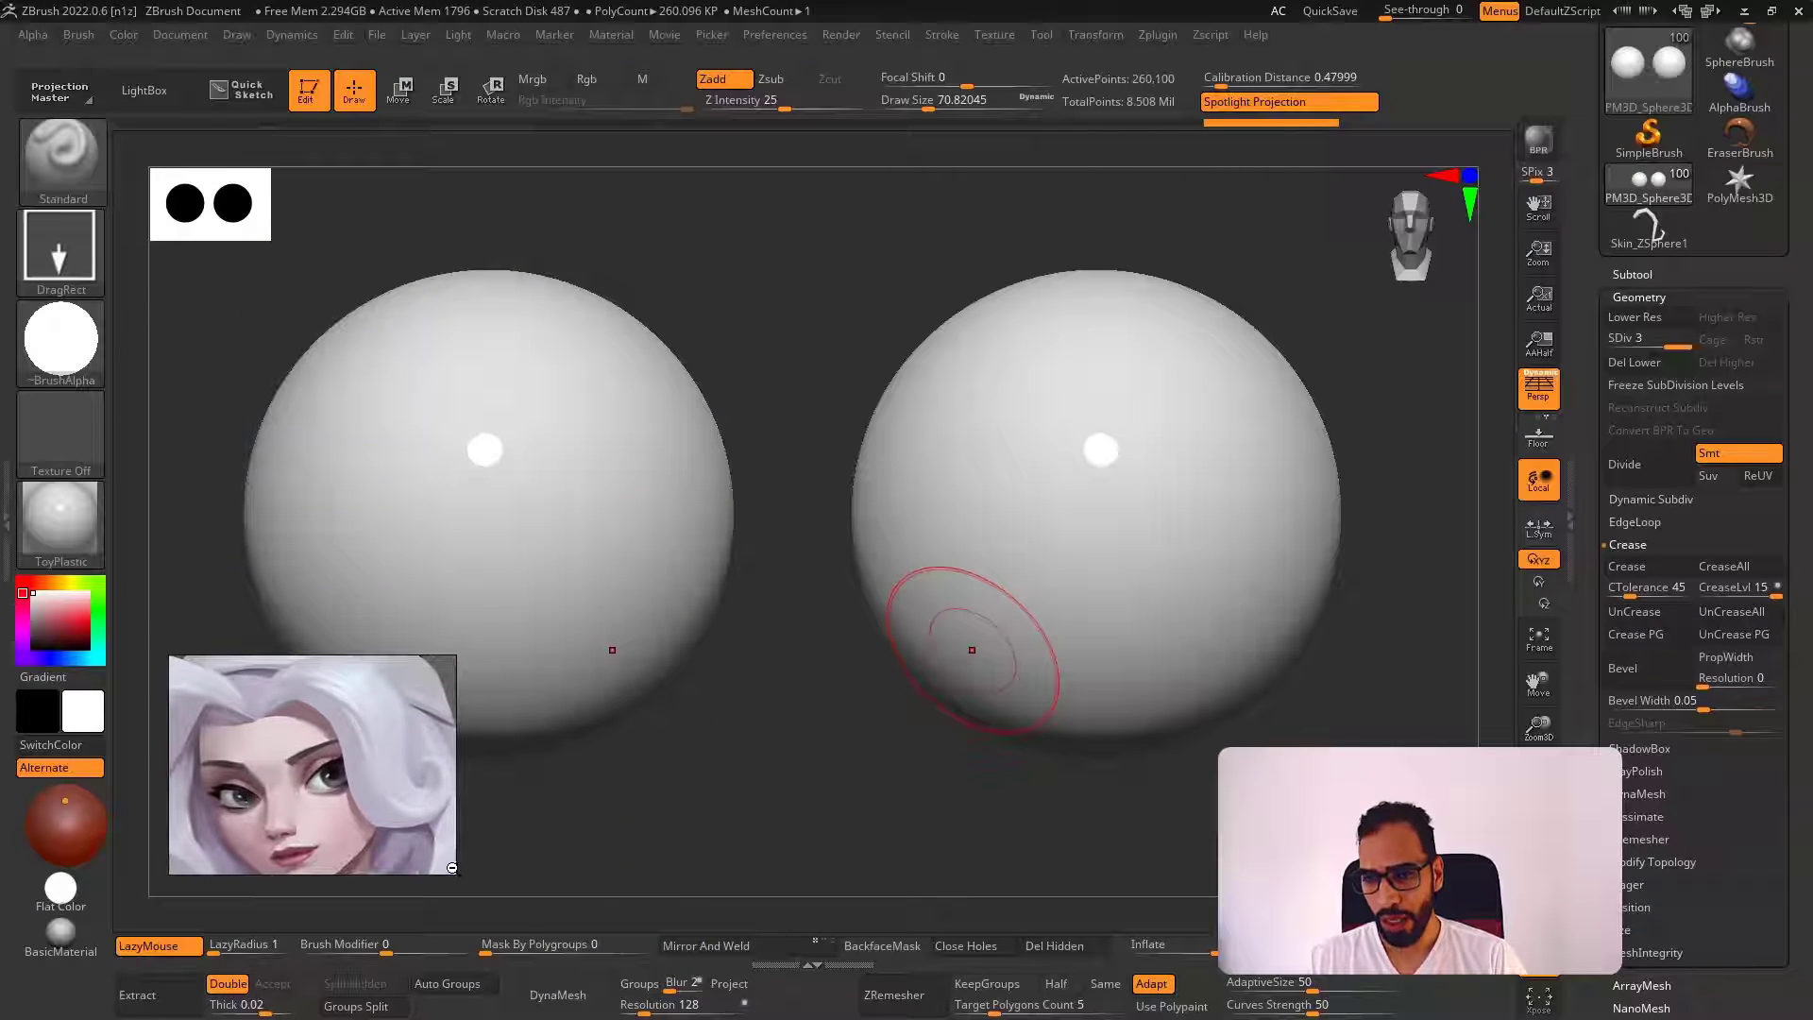
{"action": "left_click_drag", "start_coordinate": [453, 867], "coordinate": [602, 935]}
{"action": "scroll", "coordinate": [407, 802], "scroll_direction": "up", "scroll_amount": 5}
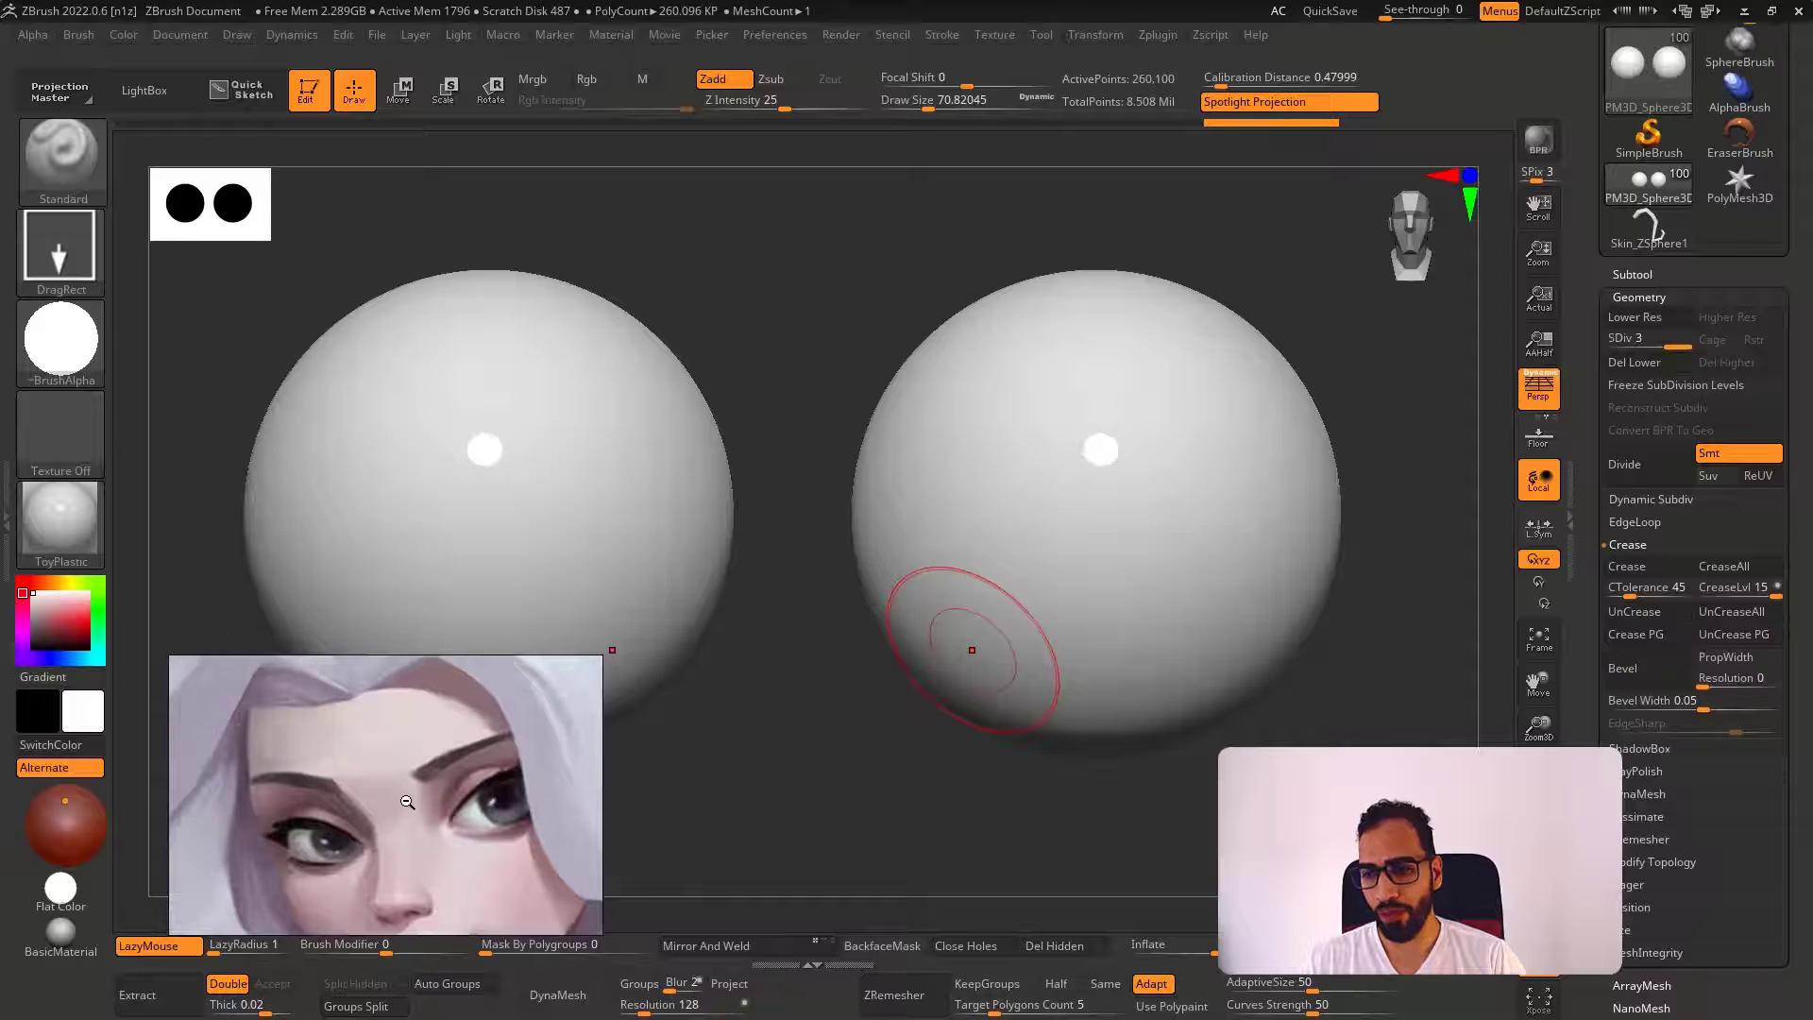
{"action": "middle_click_drag", "start_coordinate": [407, 801], "coordinate": [330, 759]}
{"action": "right_click_drag", "start_coordinate": [388, 760], "coordinate": [354, 793]}
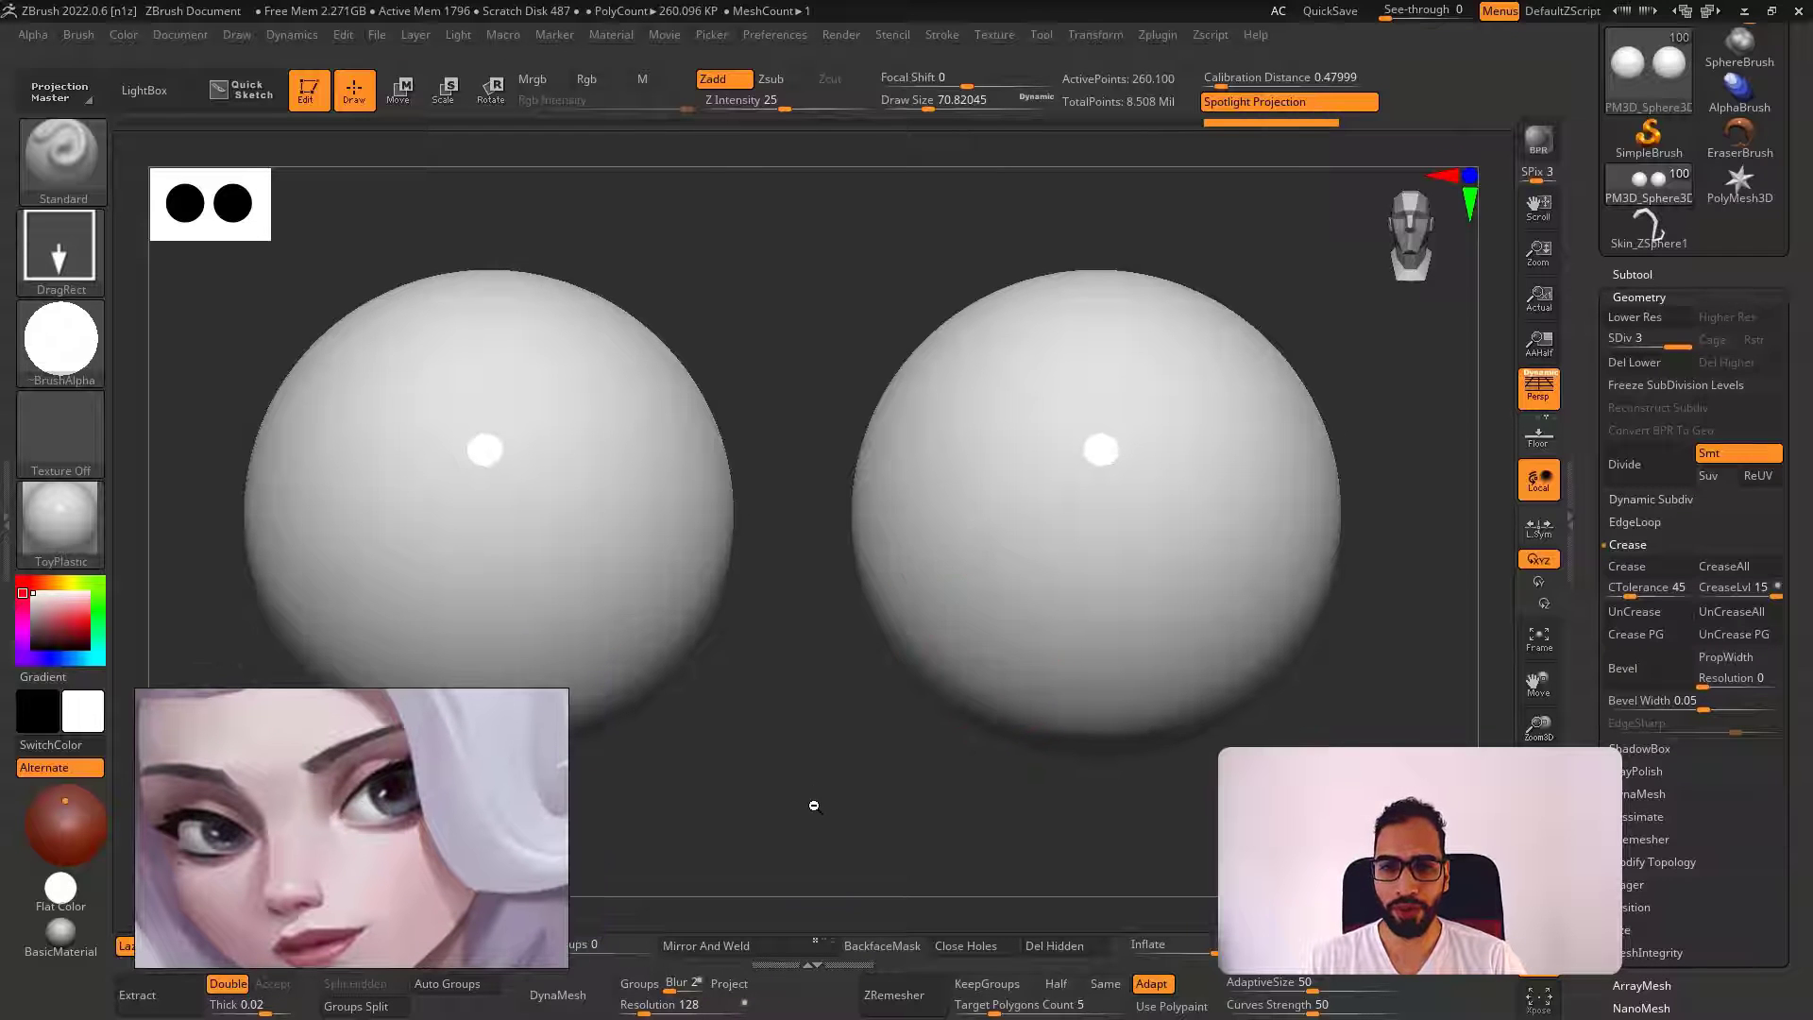
Show the whole head with Solo and PolyFrame off, and set the Standard brush to paint with Rgb only, without Zadd
{"action": "key", "text": "shift+f"}
{"action": "key", "text": "alt+s"}
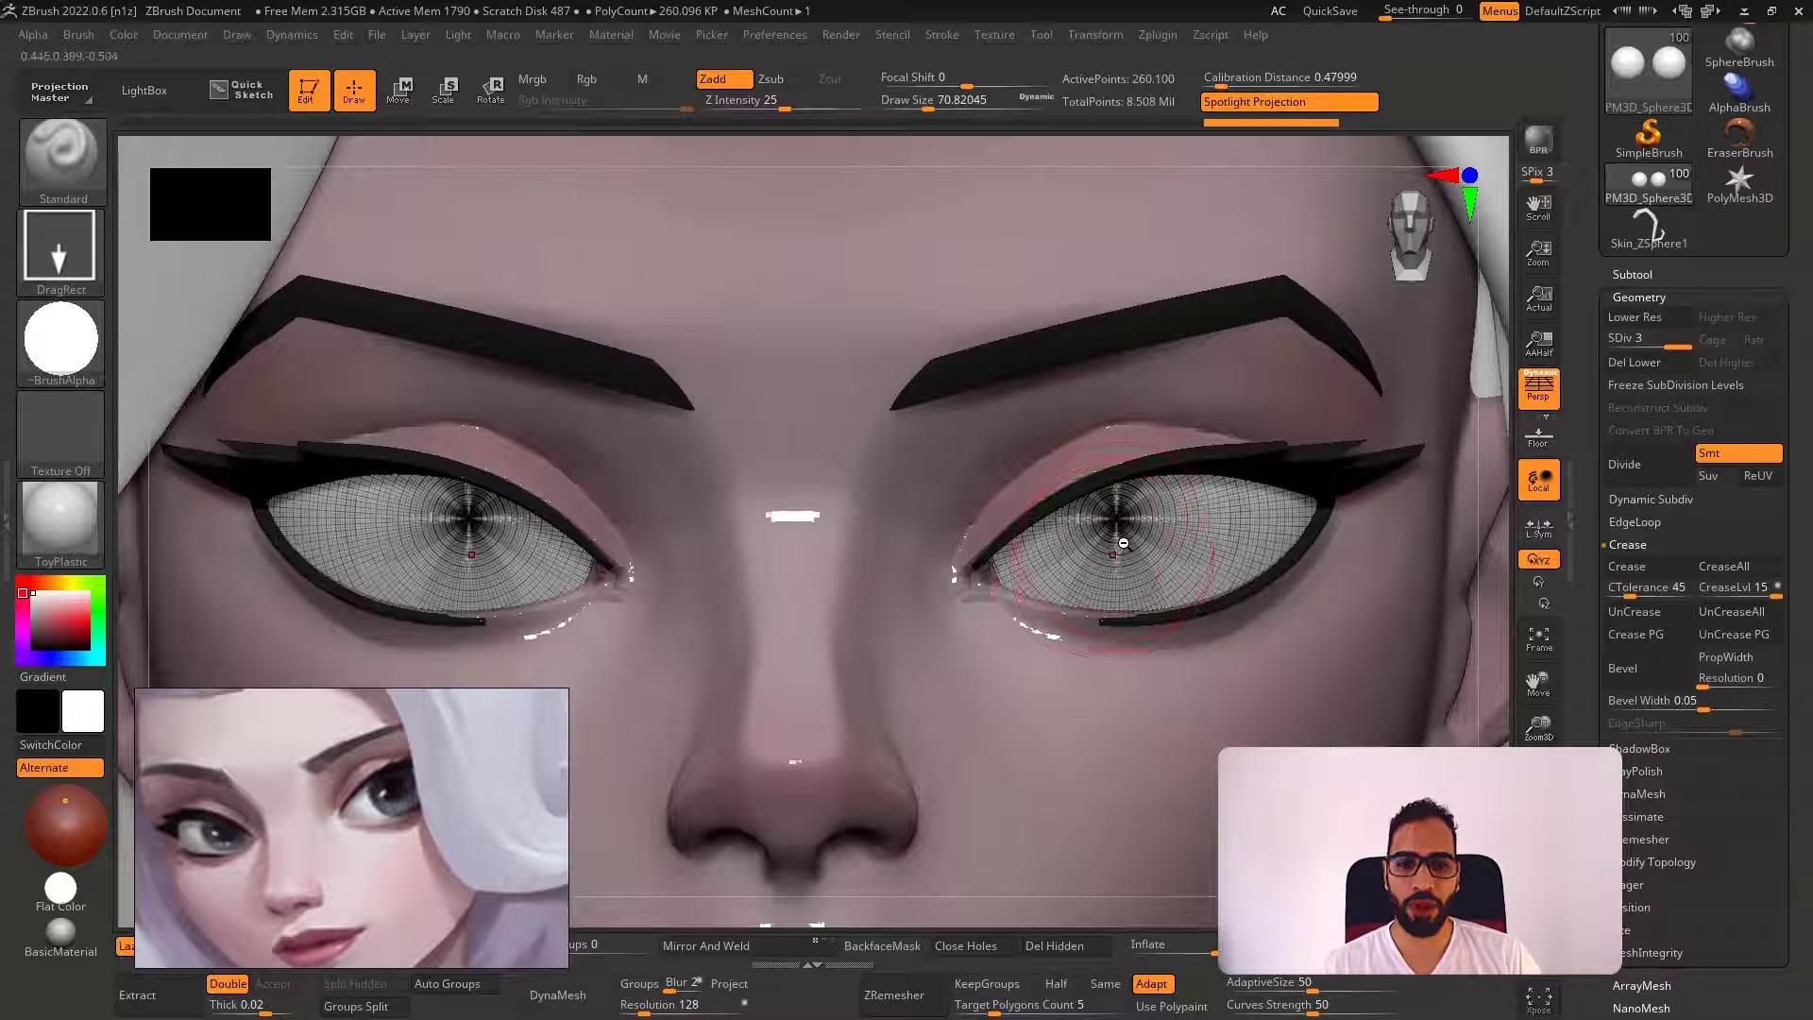
{"action": "key", "text": "shift+f"}
{"action": "mouse_move", "coordinate": [1133, 547]}
{"action": "right_mouse_down", "text": "ctrl"}
{"action": "mouse_move", "coordinate": [1068, 503]}
{"action": "mouse_move", "coordinate": [1098, 542]}
{"action": "right_mouse_up", "text": "ctrl"}
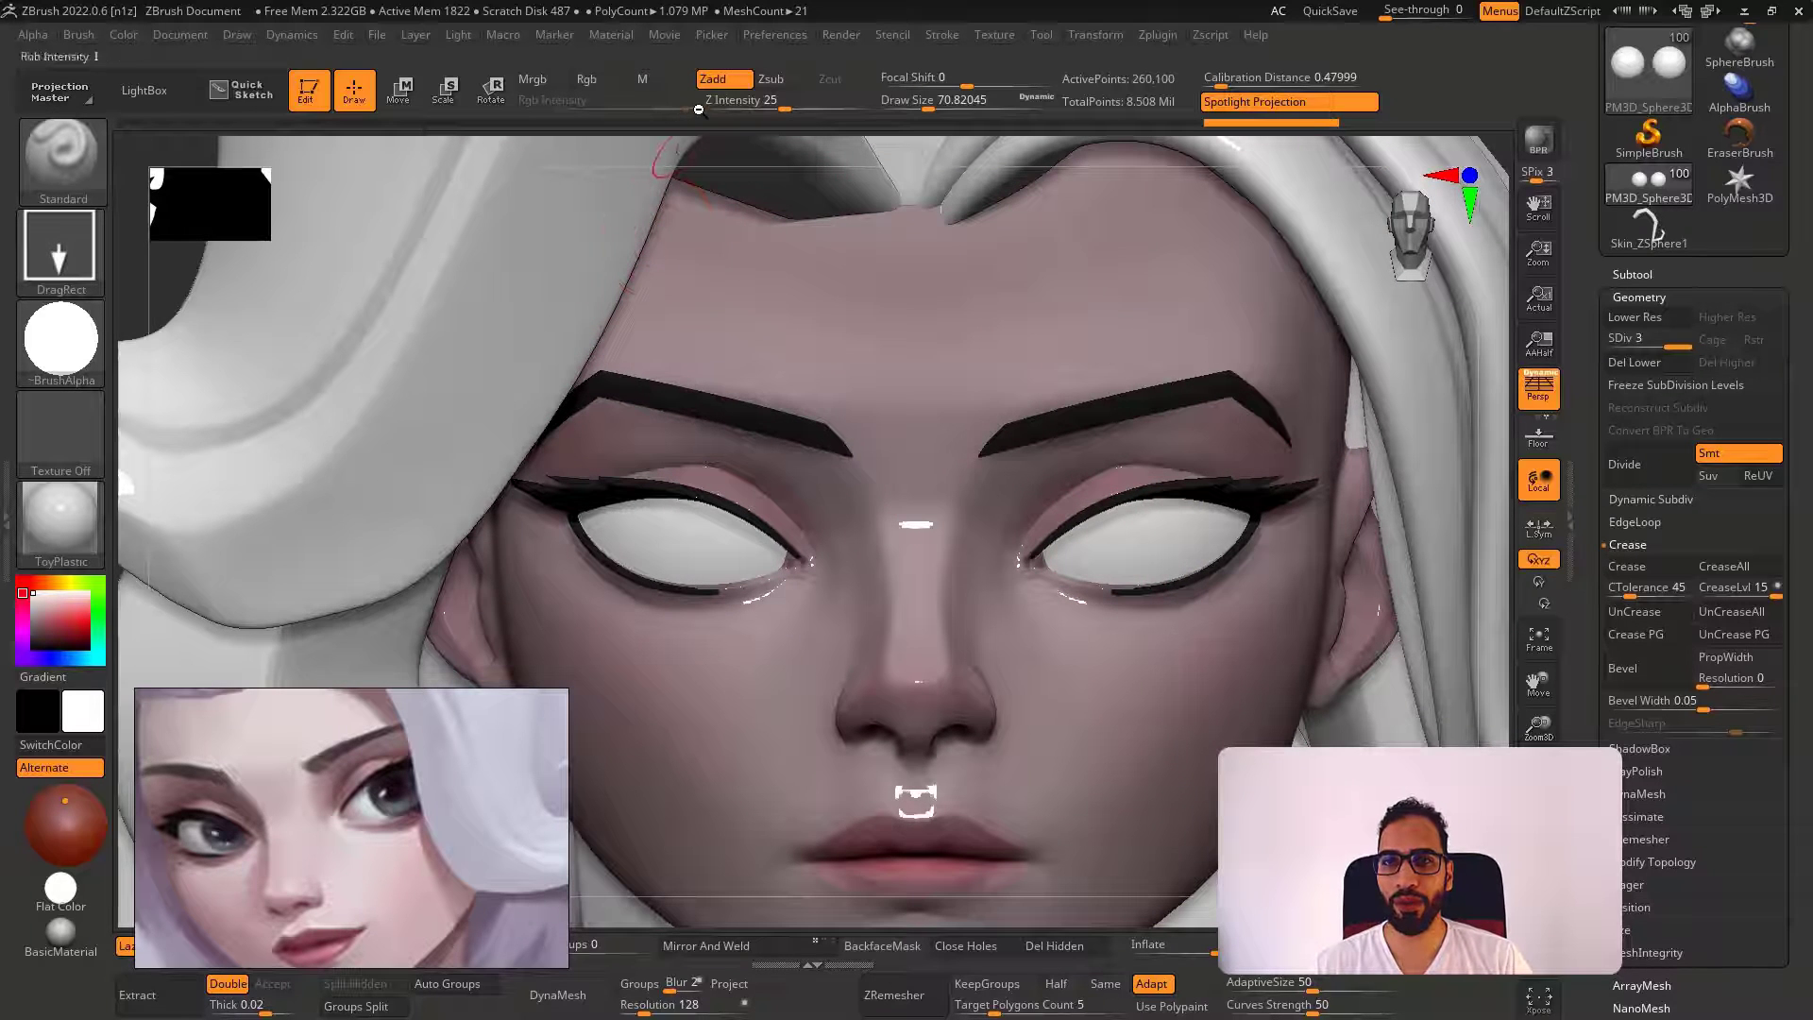
{"action": "left_click", "coordinate": [586, 78]}
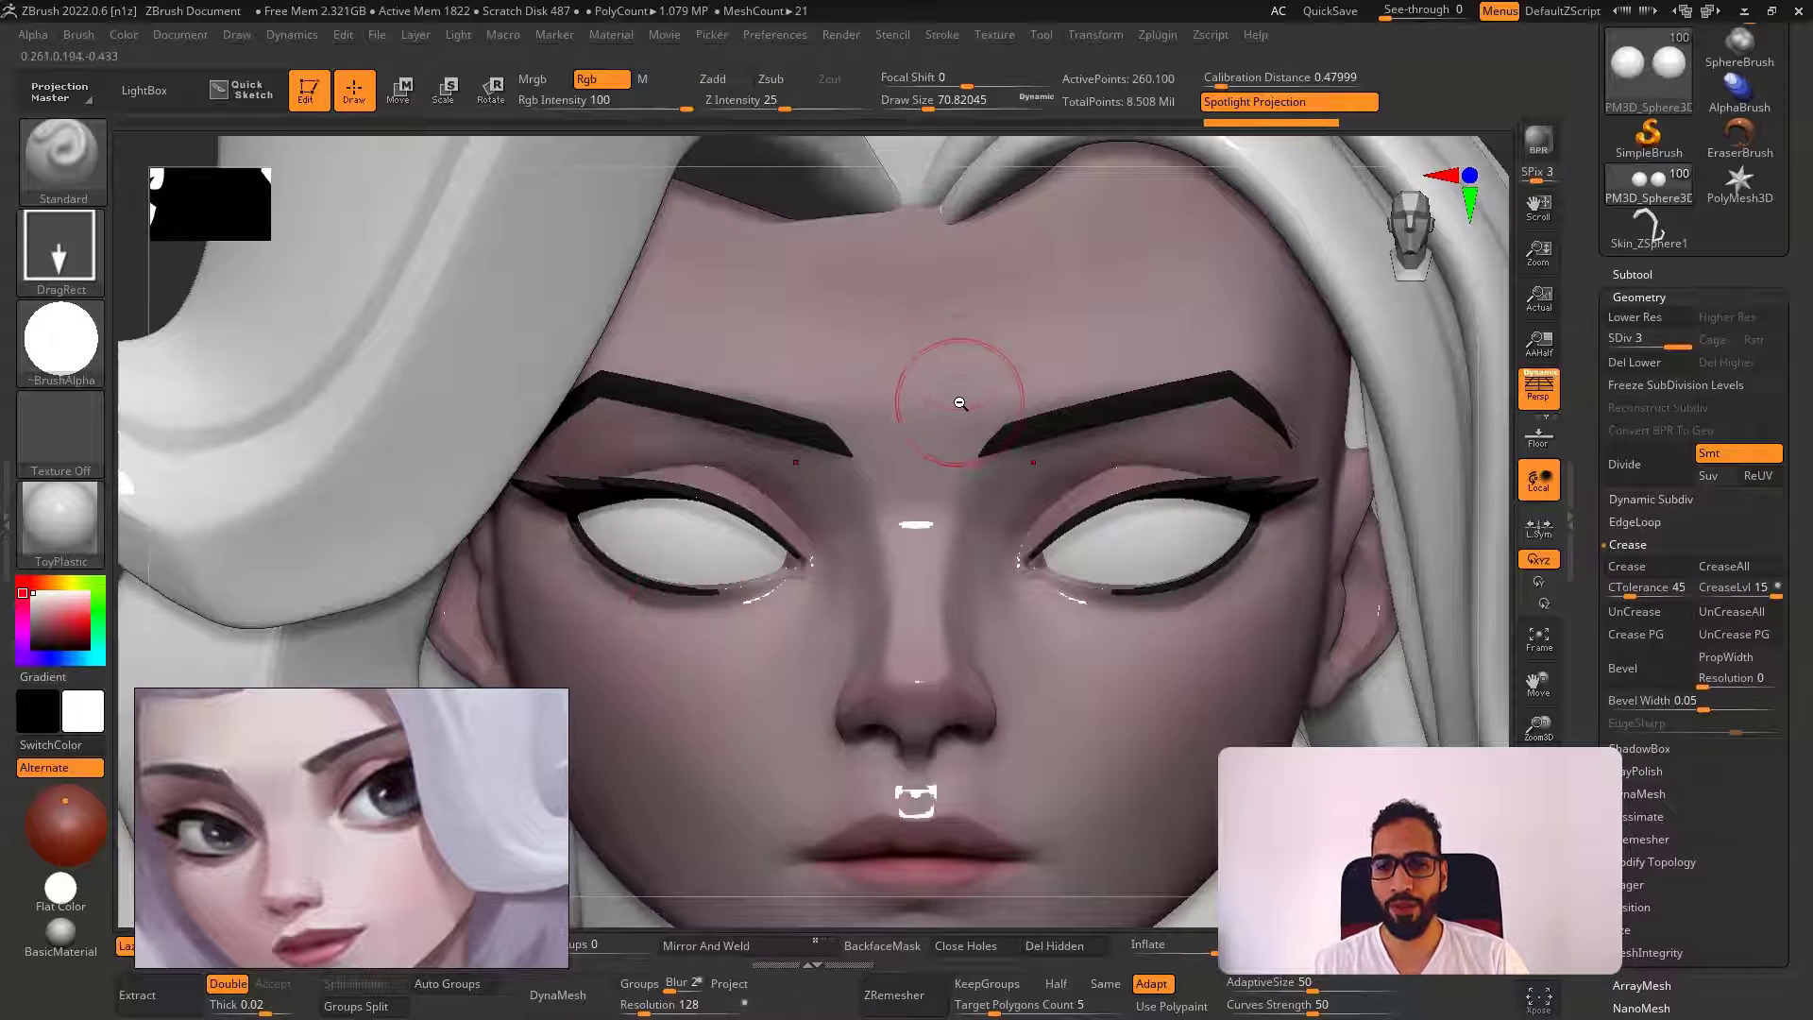
Import the image penpen-gao-ppg0714fat2 from the 01 - Concept folder as a texture
{"action": "key", "text": "super"}
{"action": "key", "text": "super"}
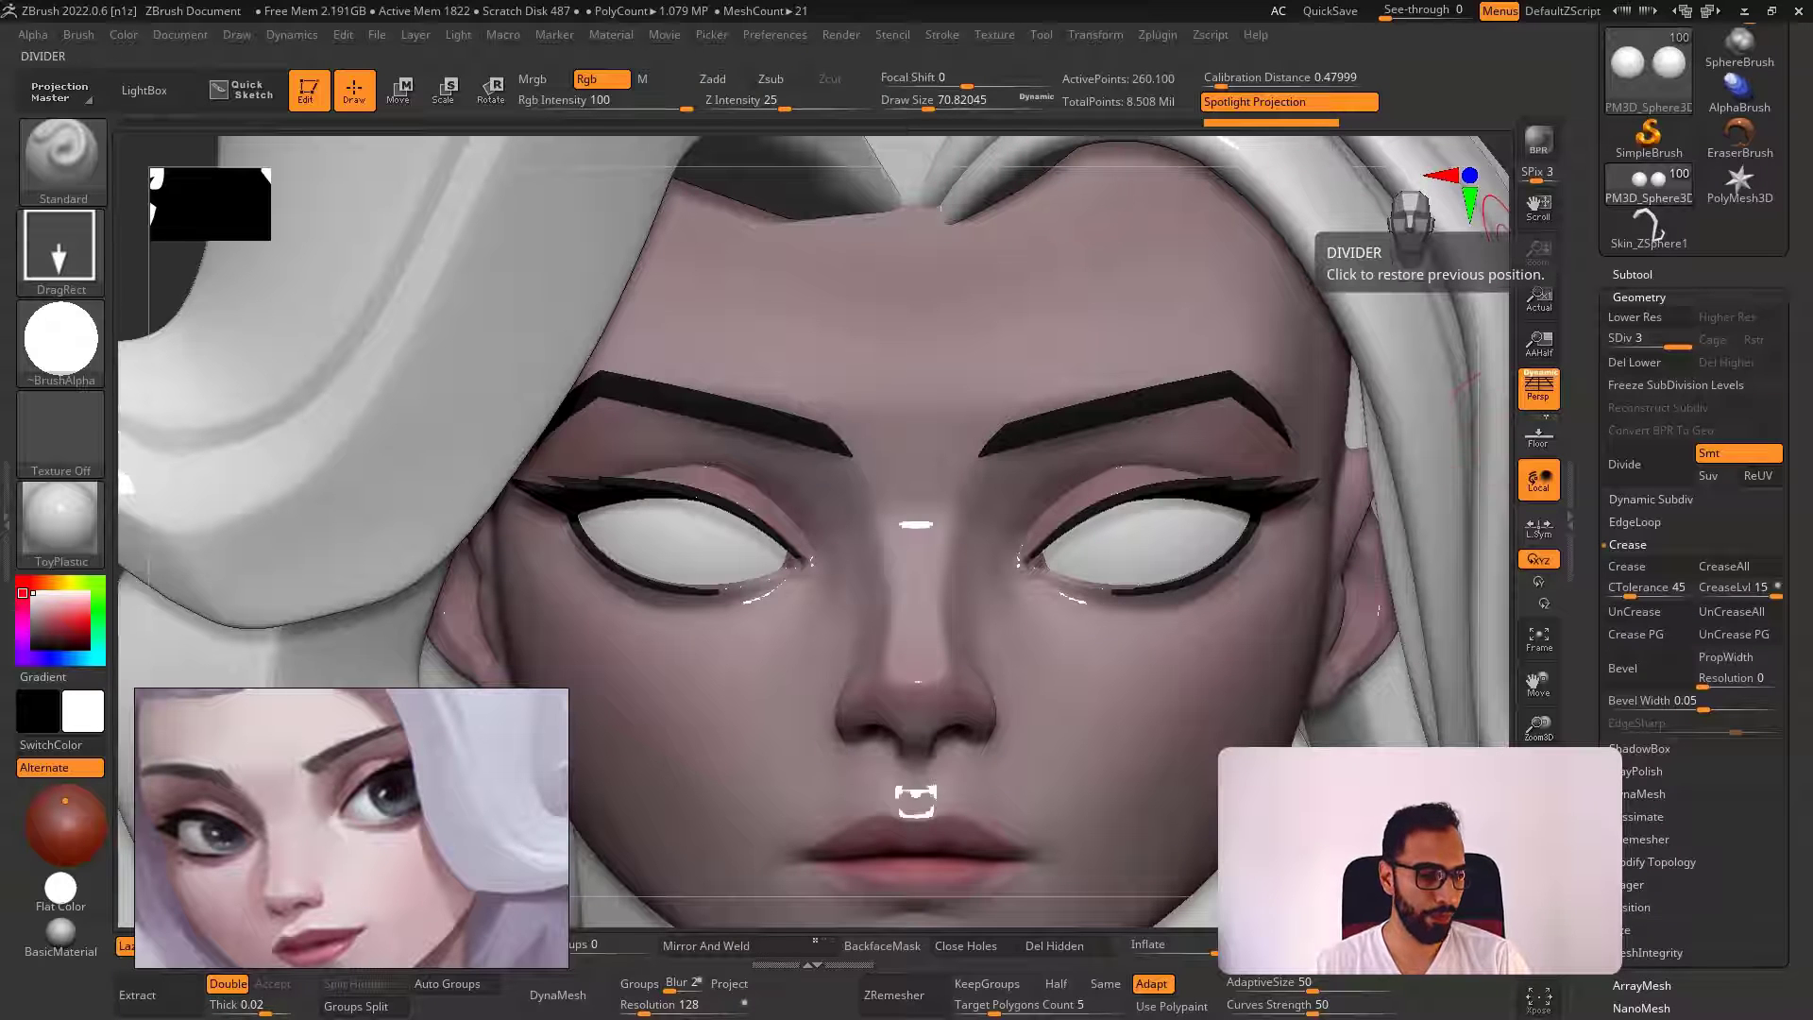
{"action": "left_click", "coordinate": [1009, 34]}
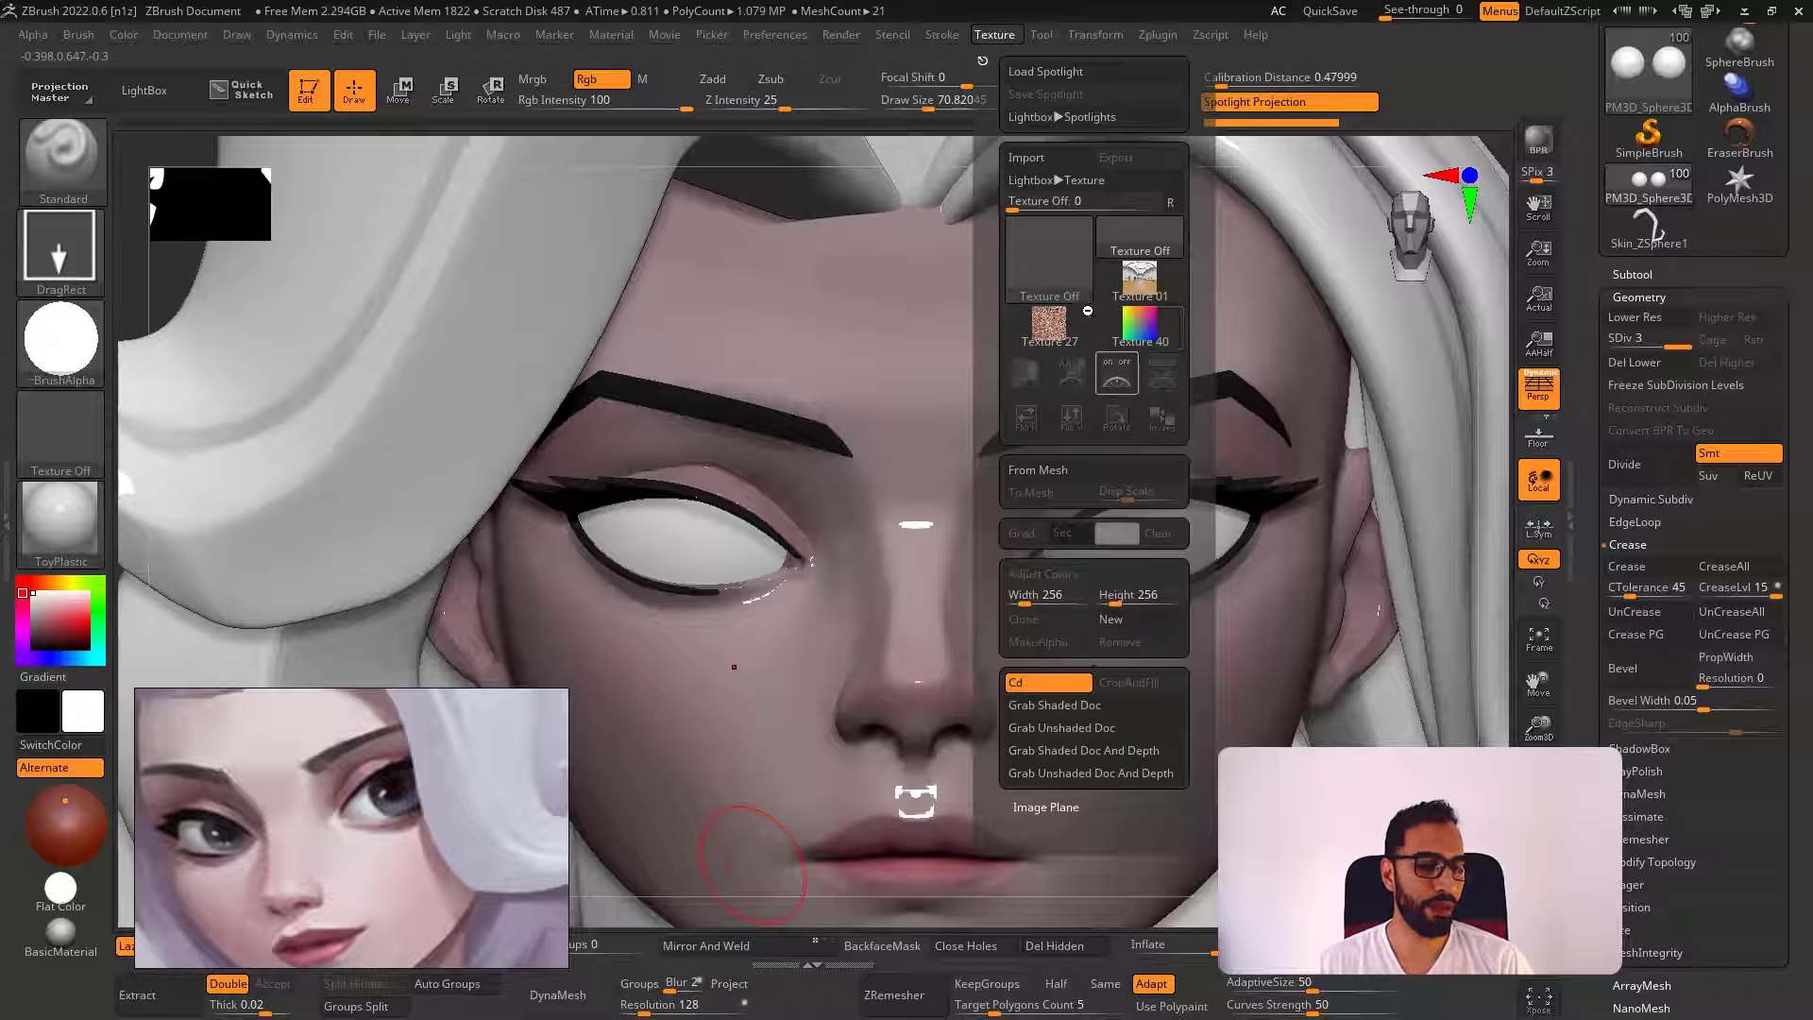
{"action": "left_click", "coordinate": [1046, 157]}
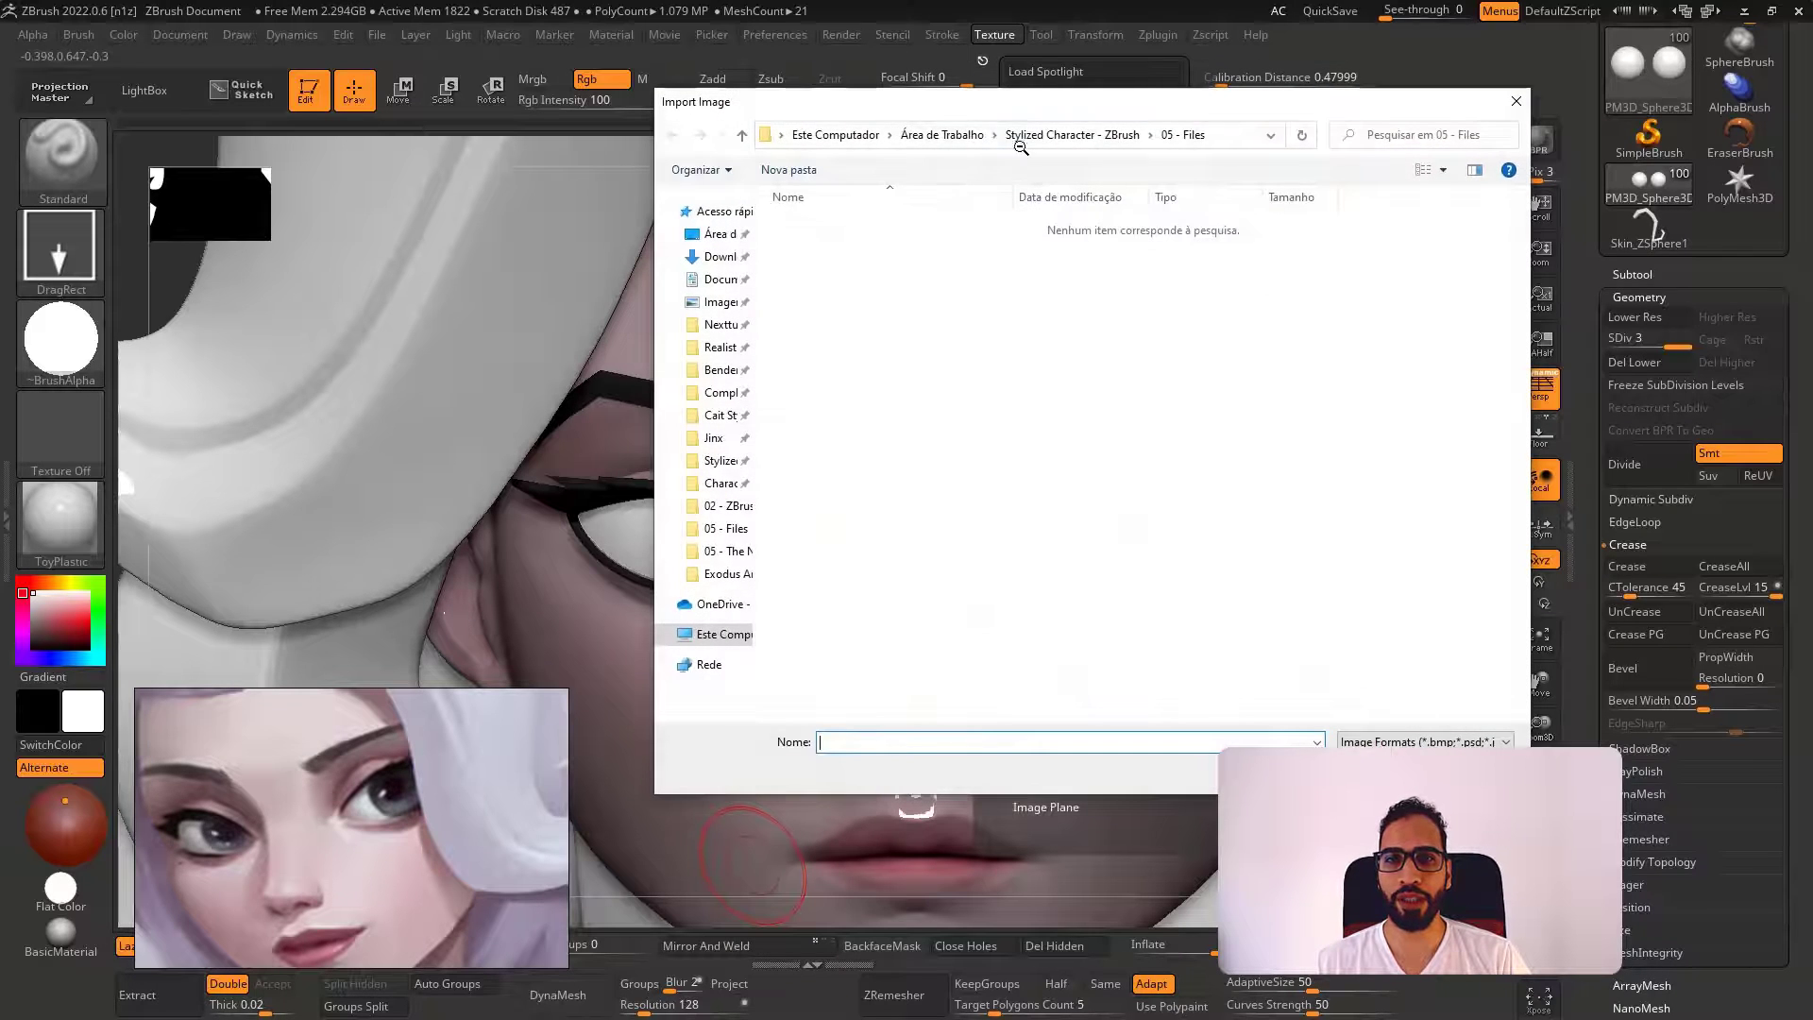
{"action": "left_click", "coordinate": [1223, 143]}
{"action": "type", "text": "C:\\Users\\DANIEL\\Desktop\\Stylized Character - ZBrush\\01 - Concept"}
{"action": "key", "text": "Return"}
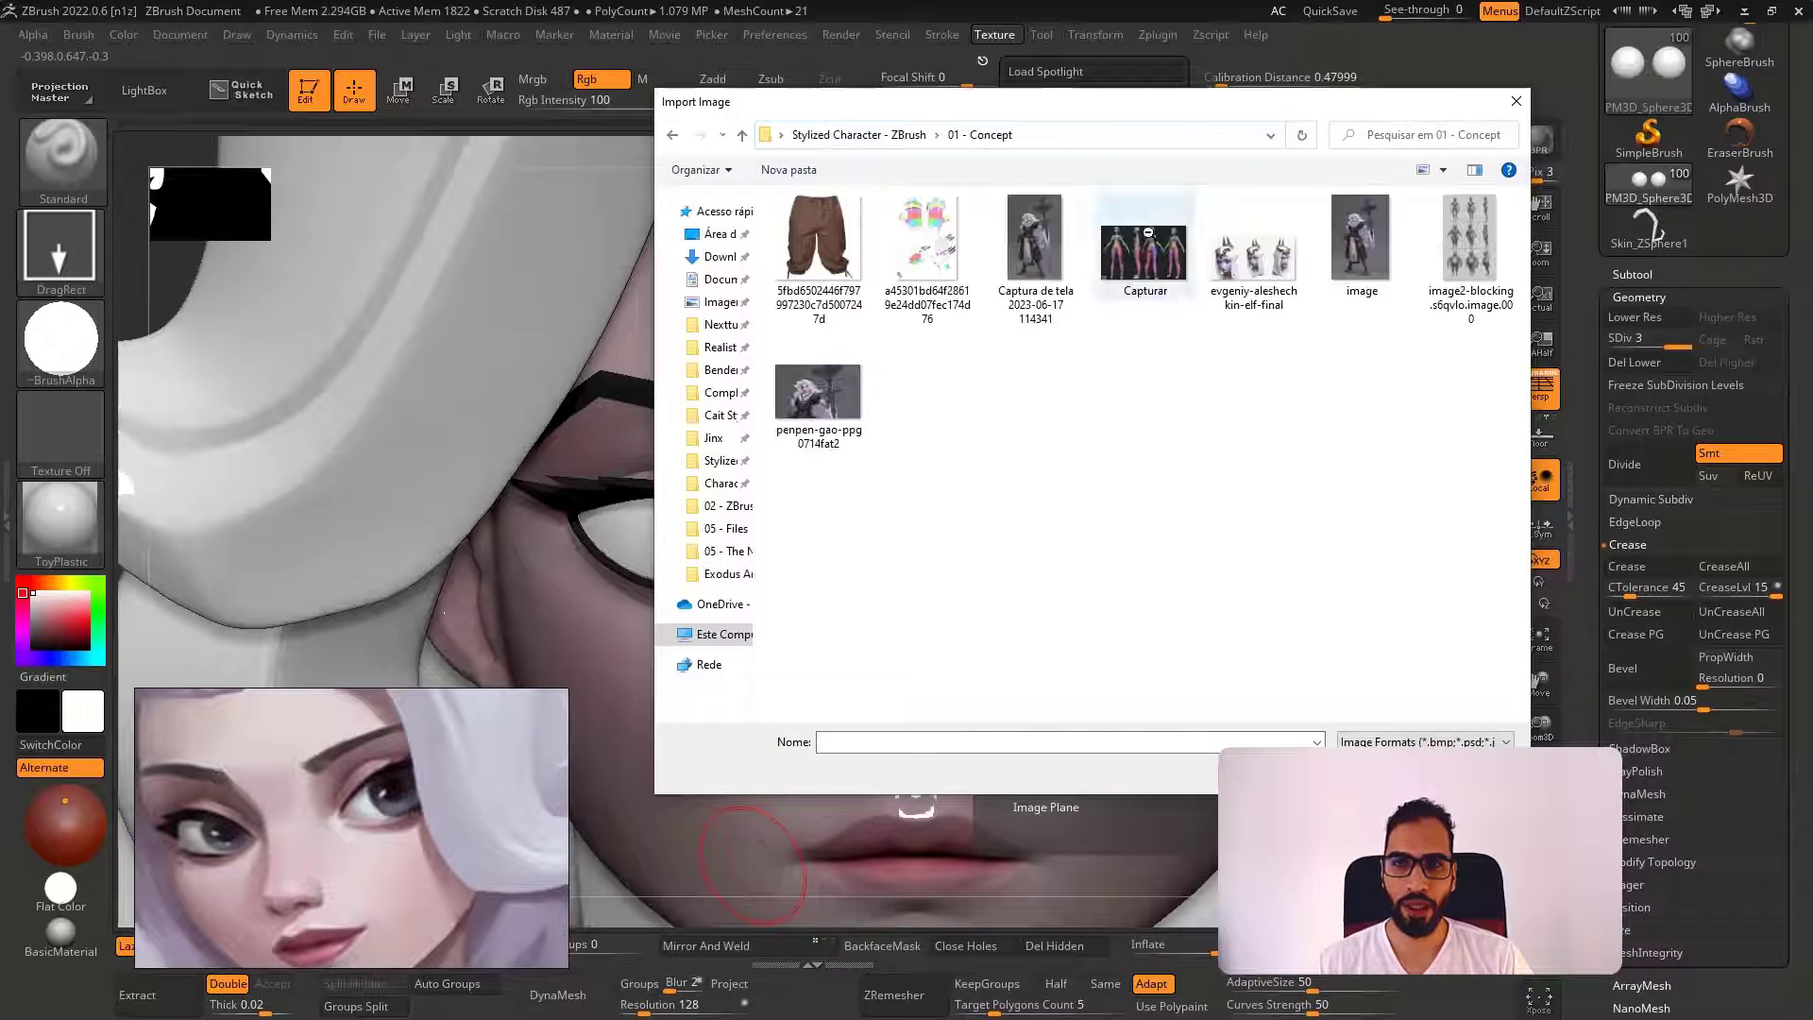
{"action": "left_click", "coordinate": [845, 387]}
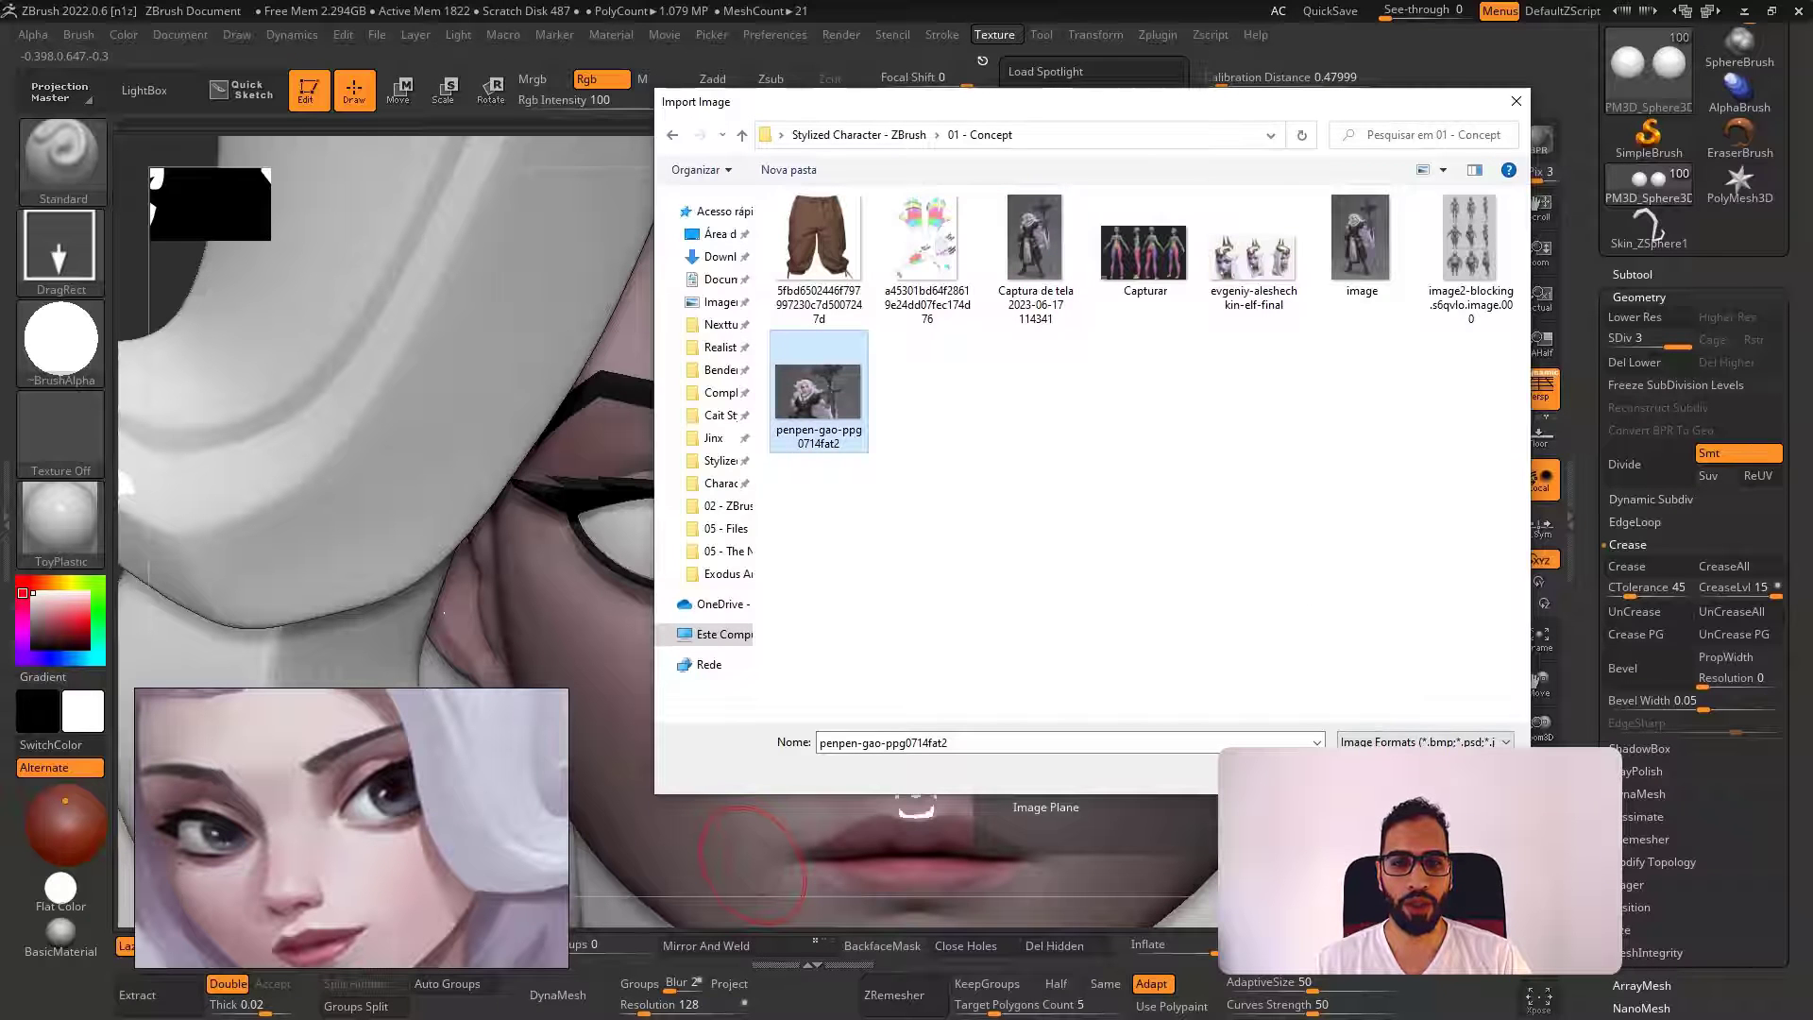
{"action": "left_click", "coordinate": [1377, 772]}
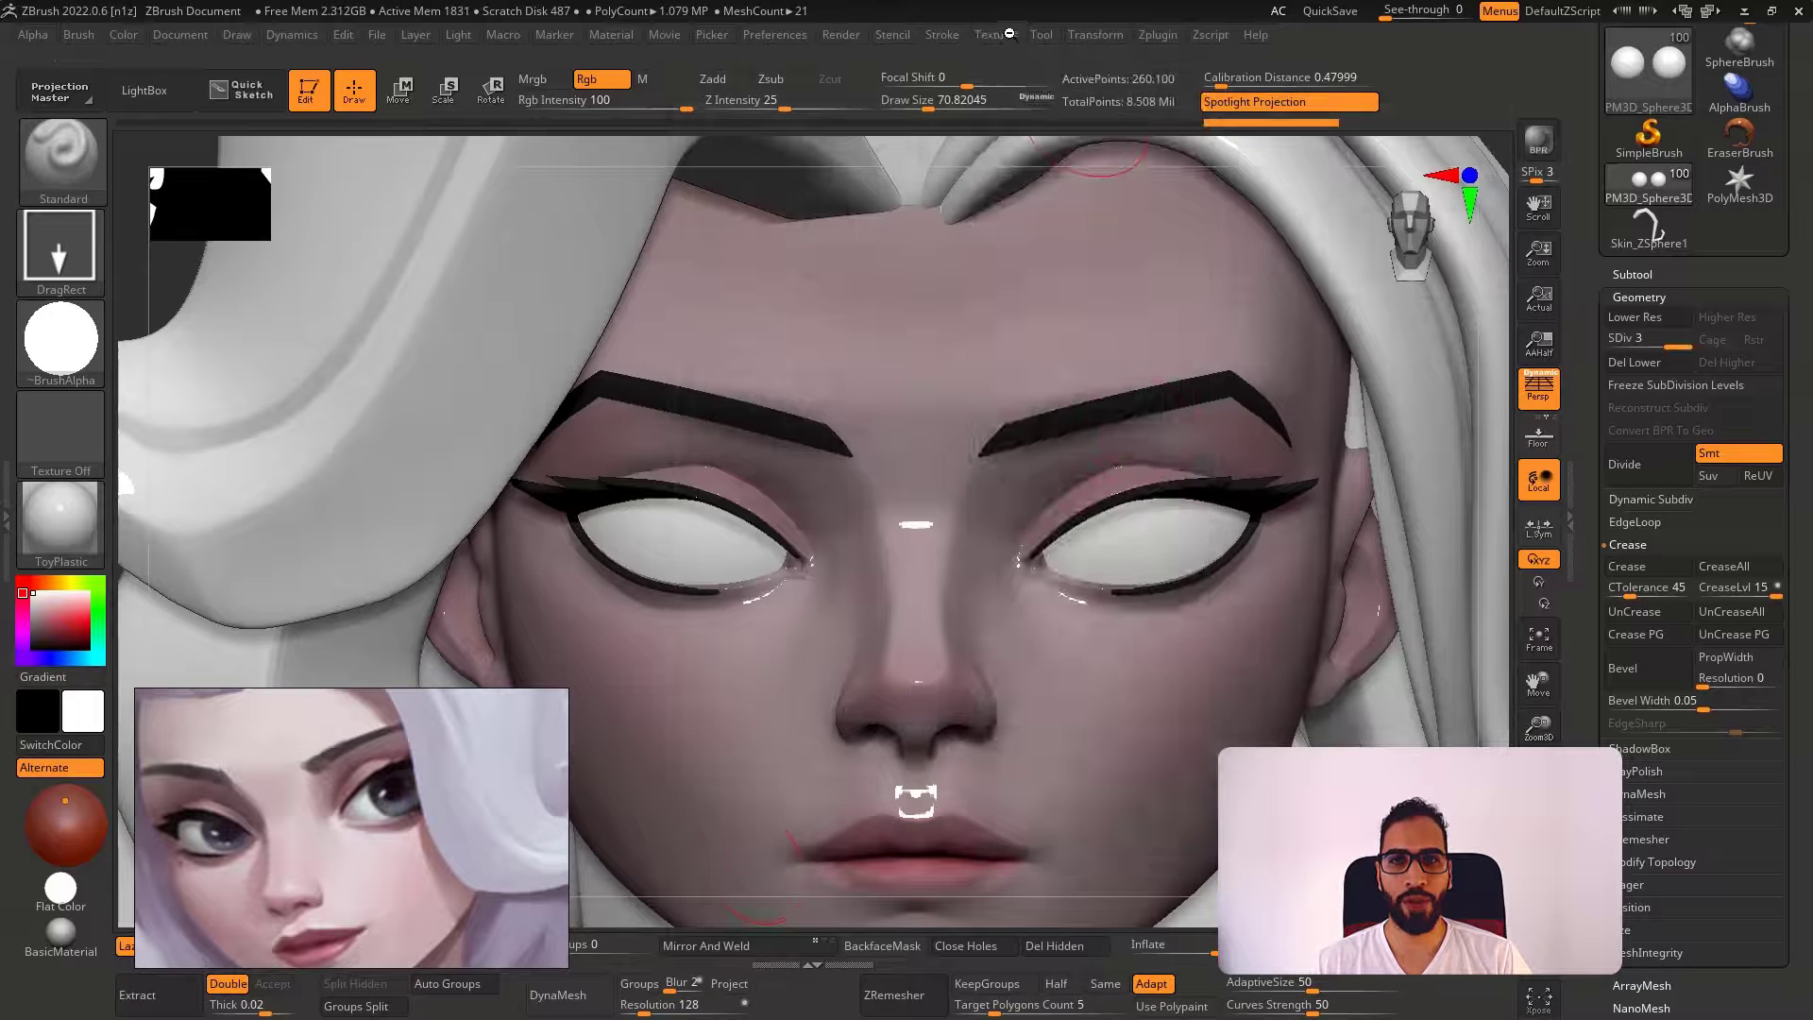
Add the imported character texture to Spotlight and adjust its opacity until the image is fully opaque
{"action": "left_click", "coordinate": [1003, 36]}
{"action": "left_click", "coordinate": [1047, 366]}
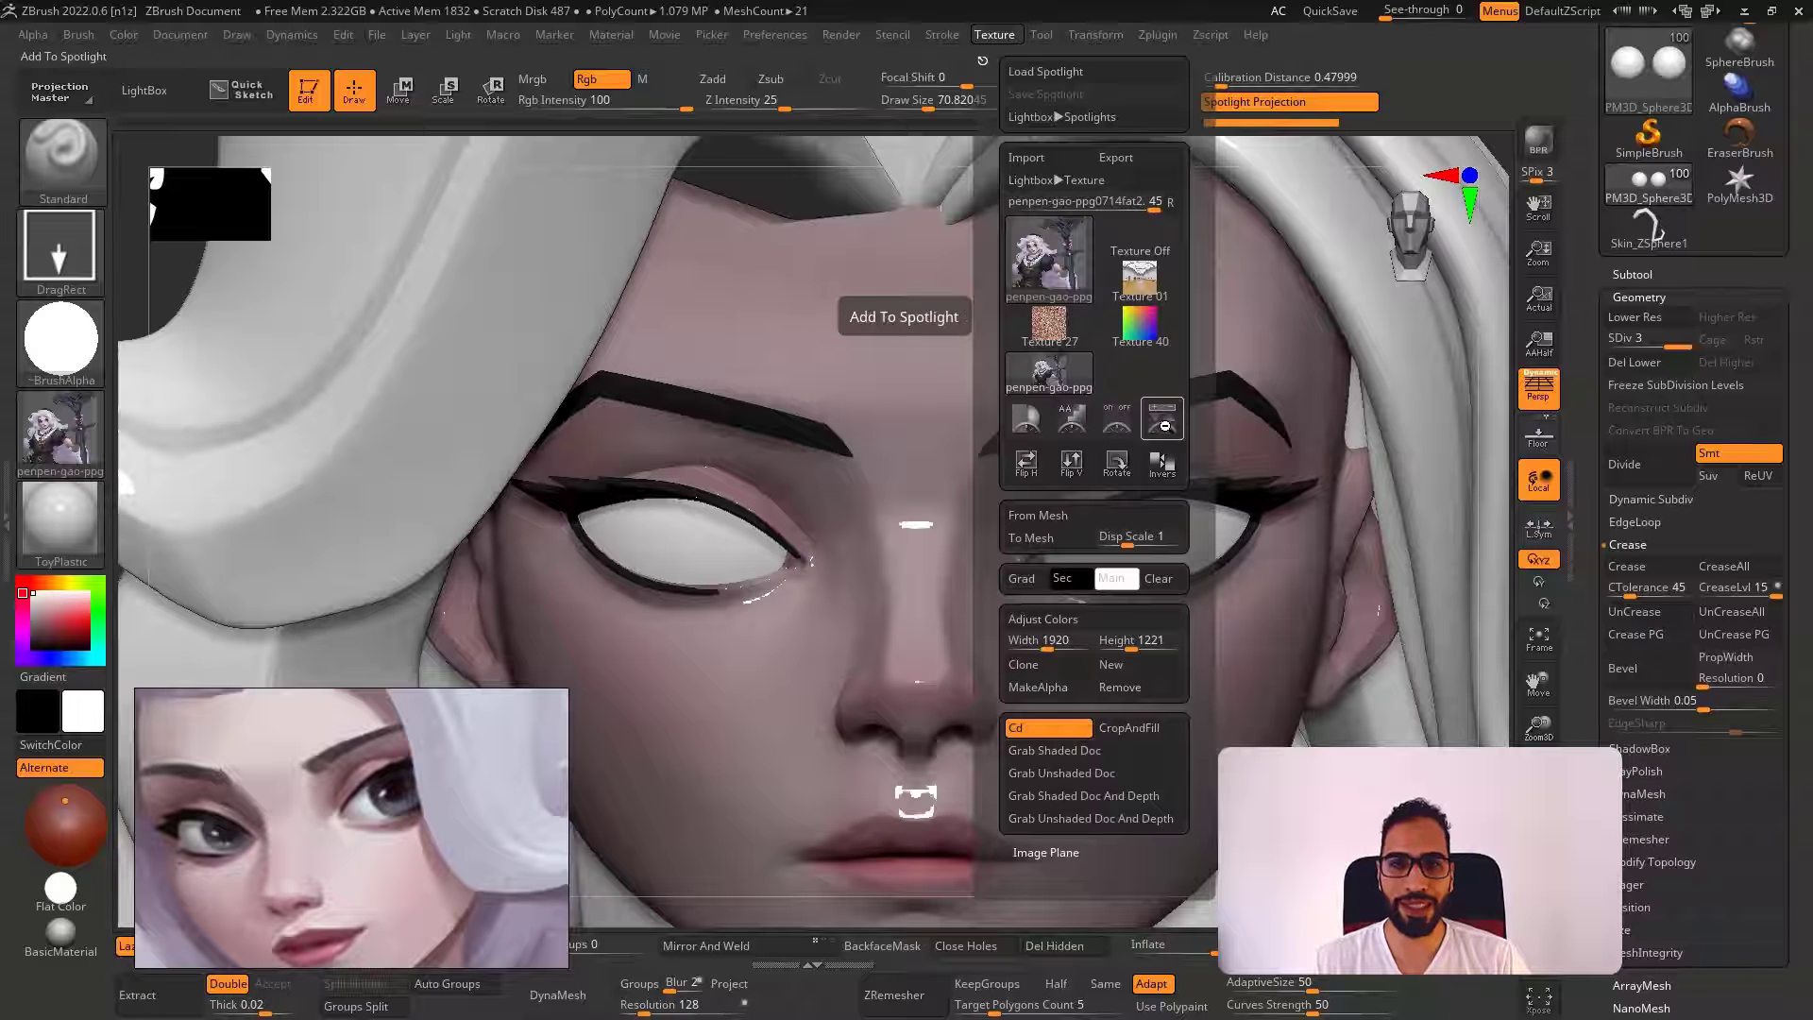
{"action": "left_click", "coordinate": [1164, 426]}
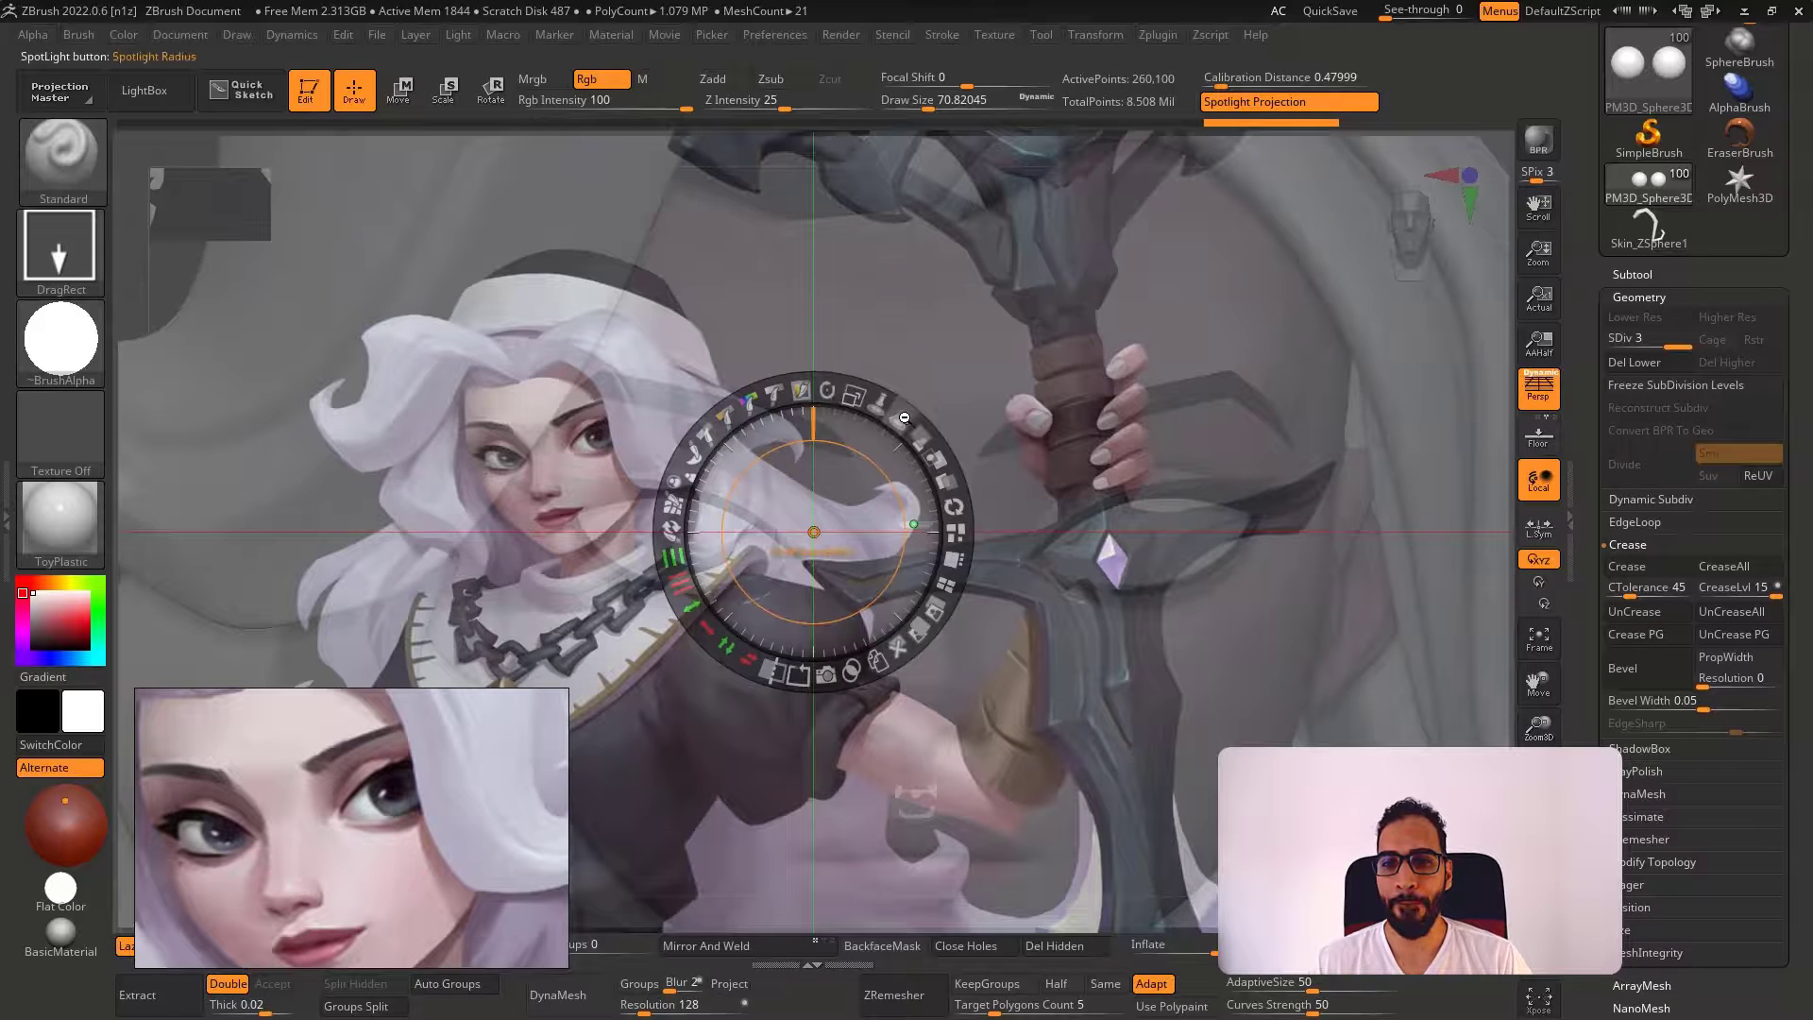
{"action": "left_click_drag", "start_coordinate": [927, 437], "coordinate": [953, 496]}
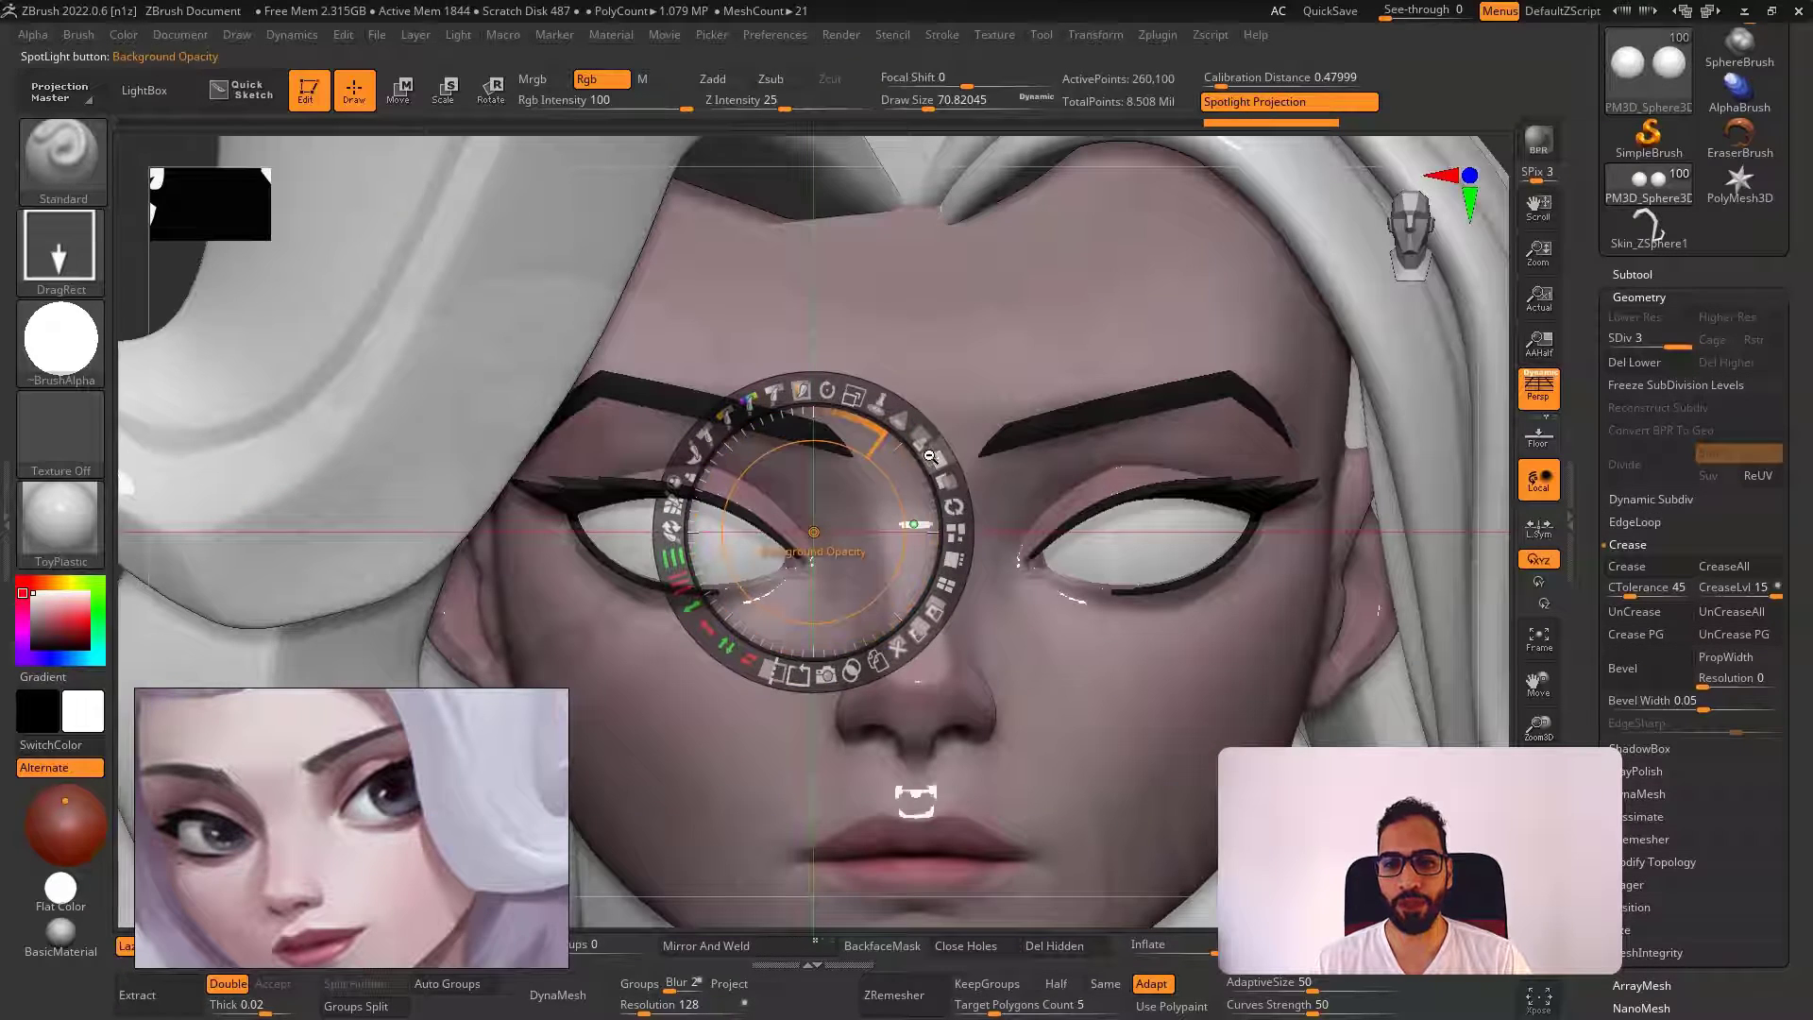
{"action": "left_click_drag", "start_coordinate": [918, 437], "coordinate": [890, 464]}
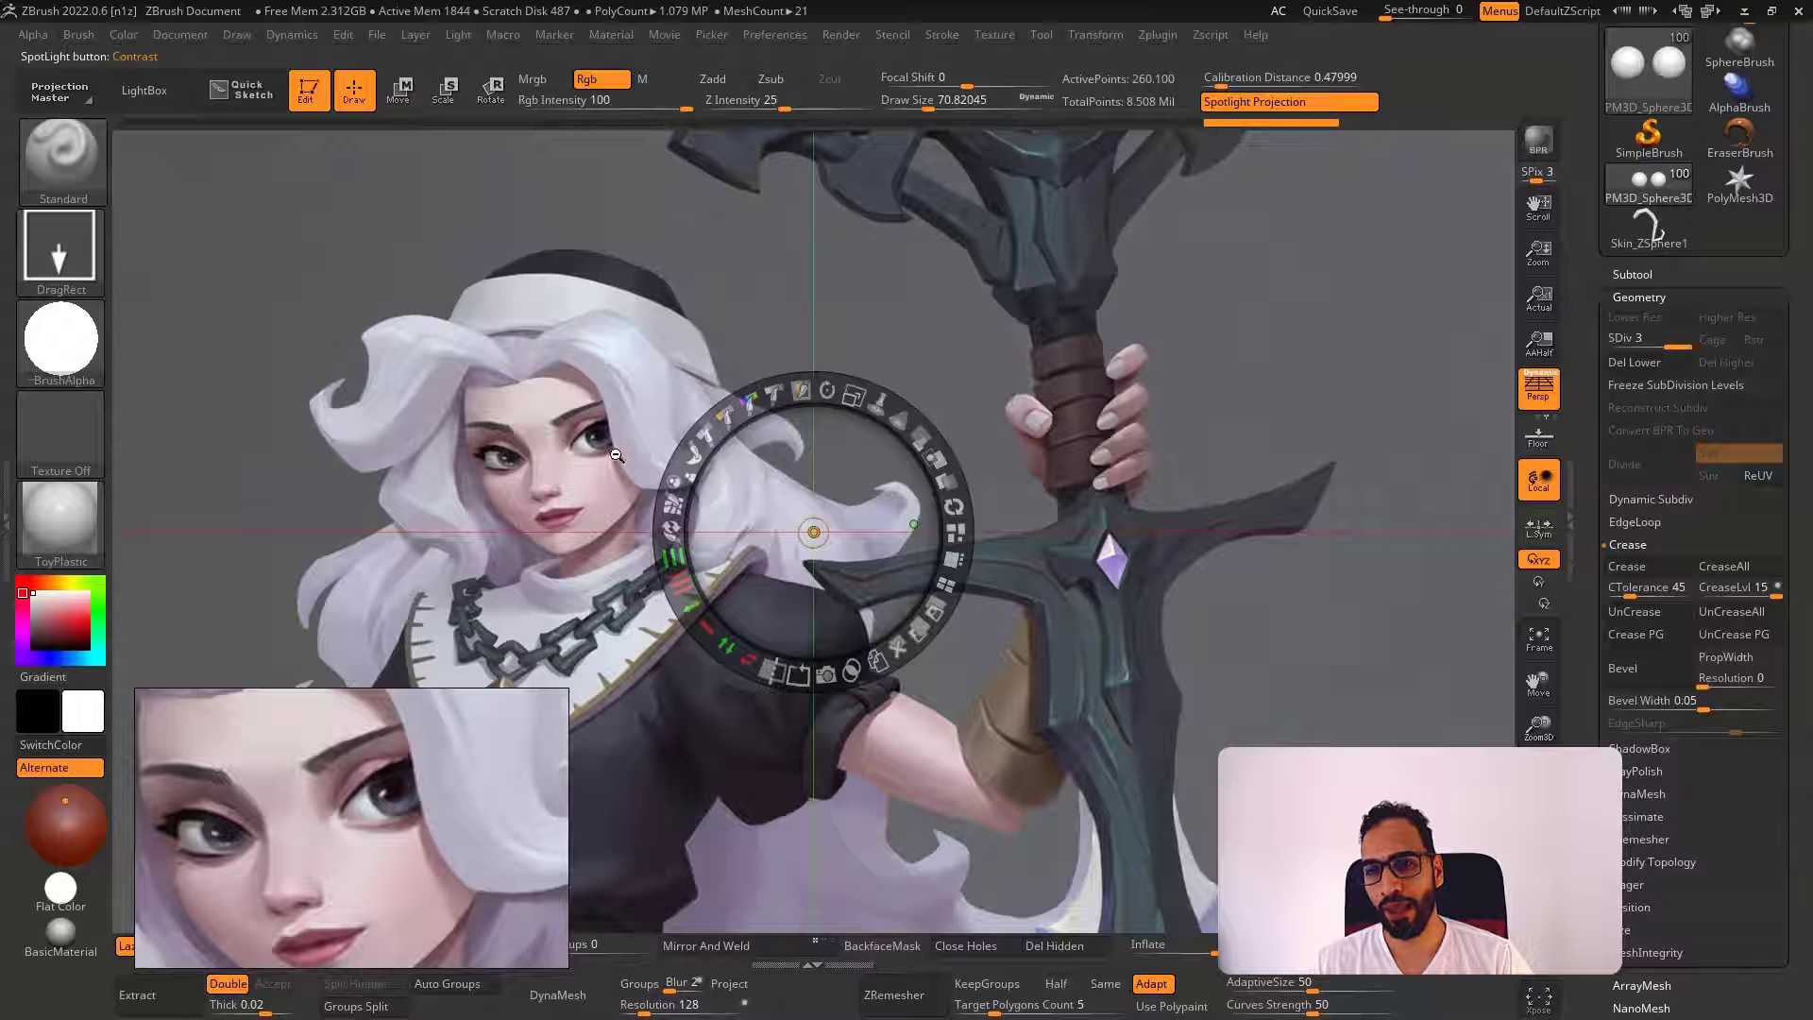
Sample the dark colour from the character's eye in the Spotlight image and hide Spotlight
{"action": "key", "text": "c"}
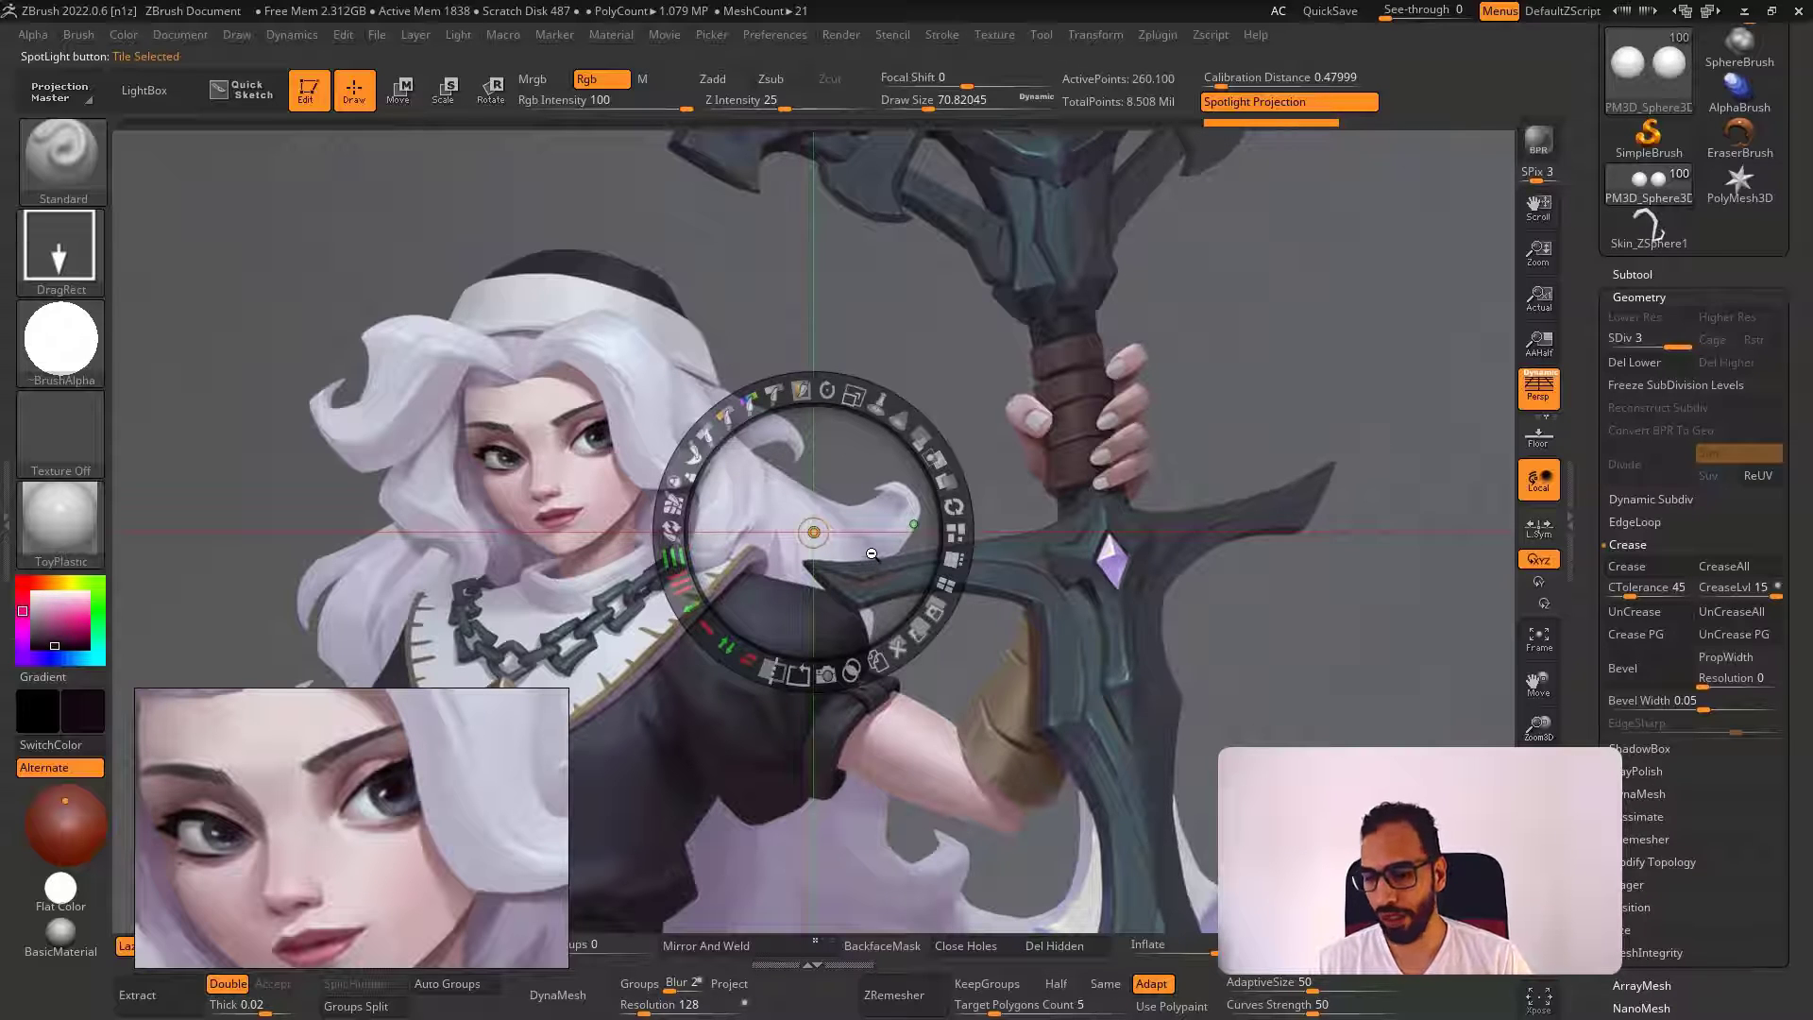
{"action": "key", "text": "shift+z"}
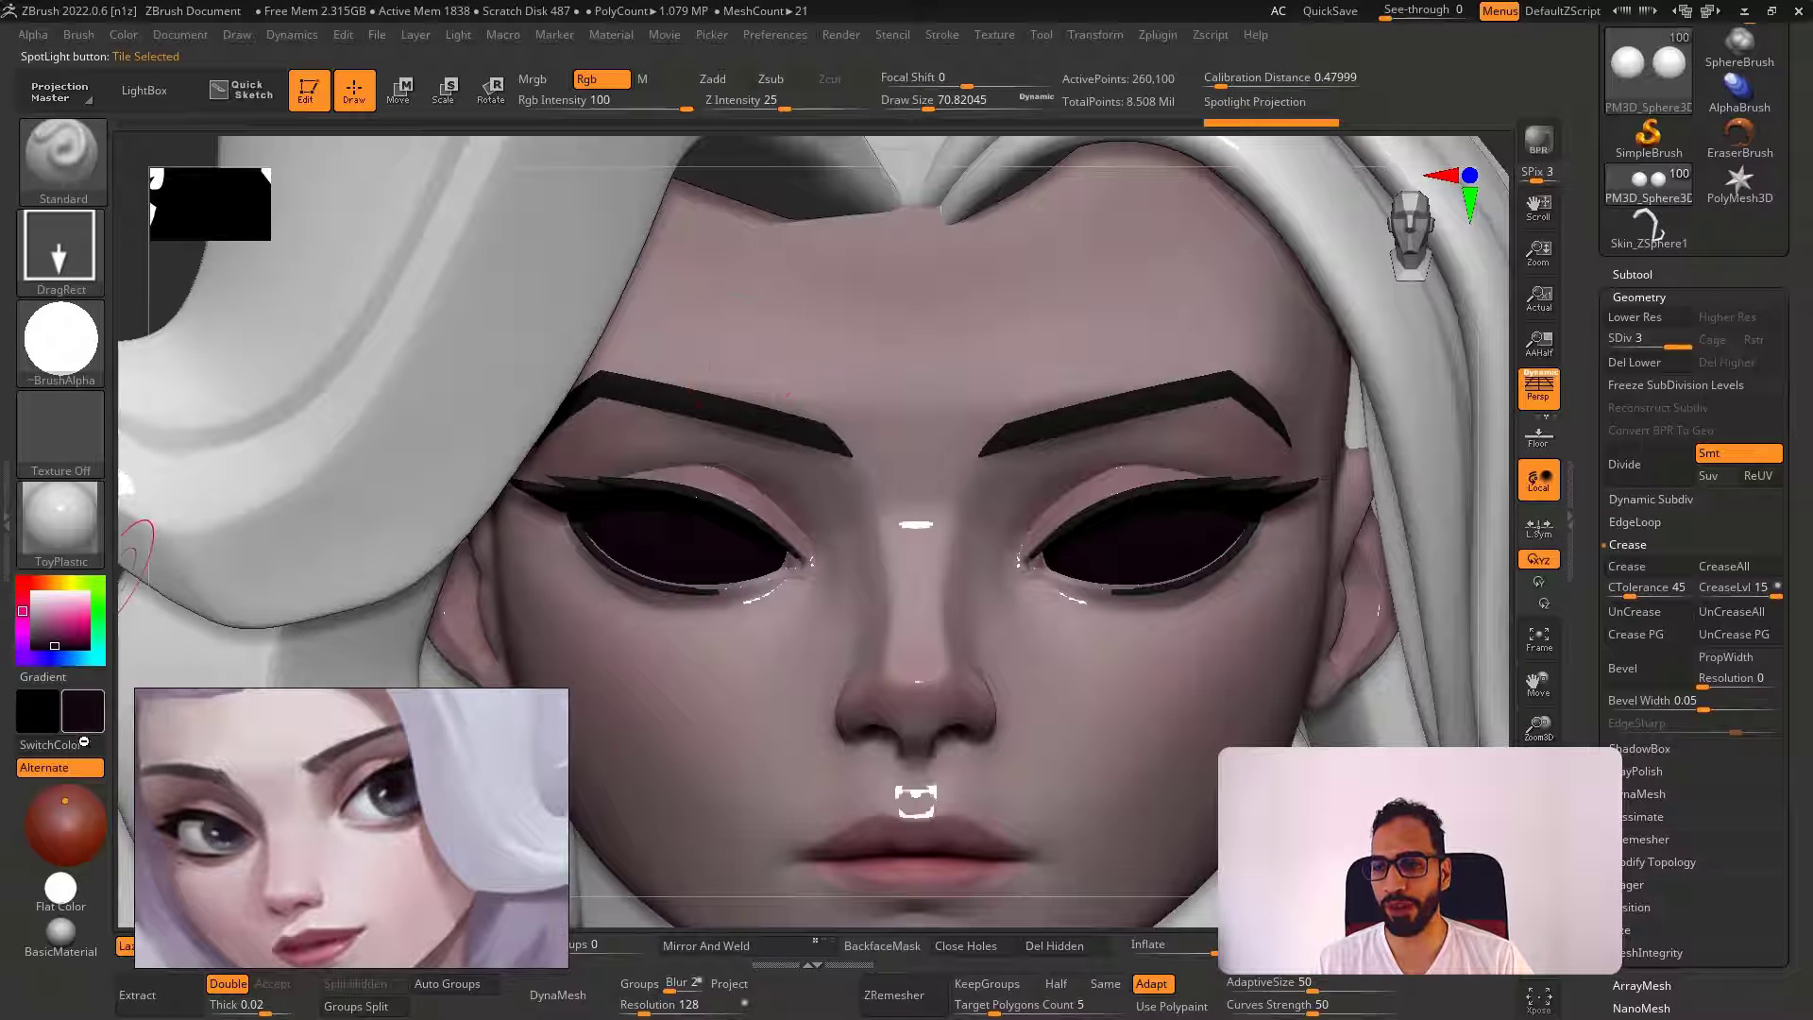
Switch the main colour to white (R 255, G 255, B 255) and fill the eyeball object with it
{"action": "left_click", "coordinate": [84, 742]}
{"action": "left_click", "coordinate": [32, 592]}
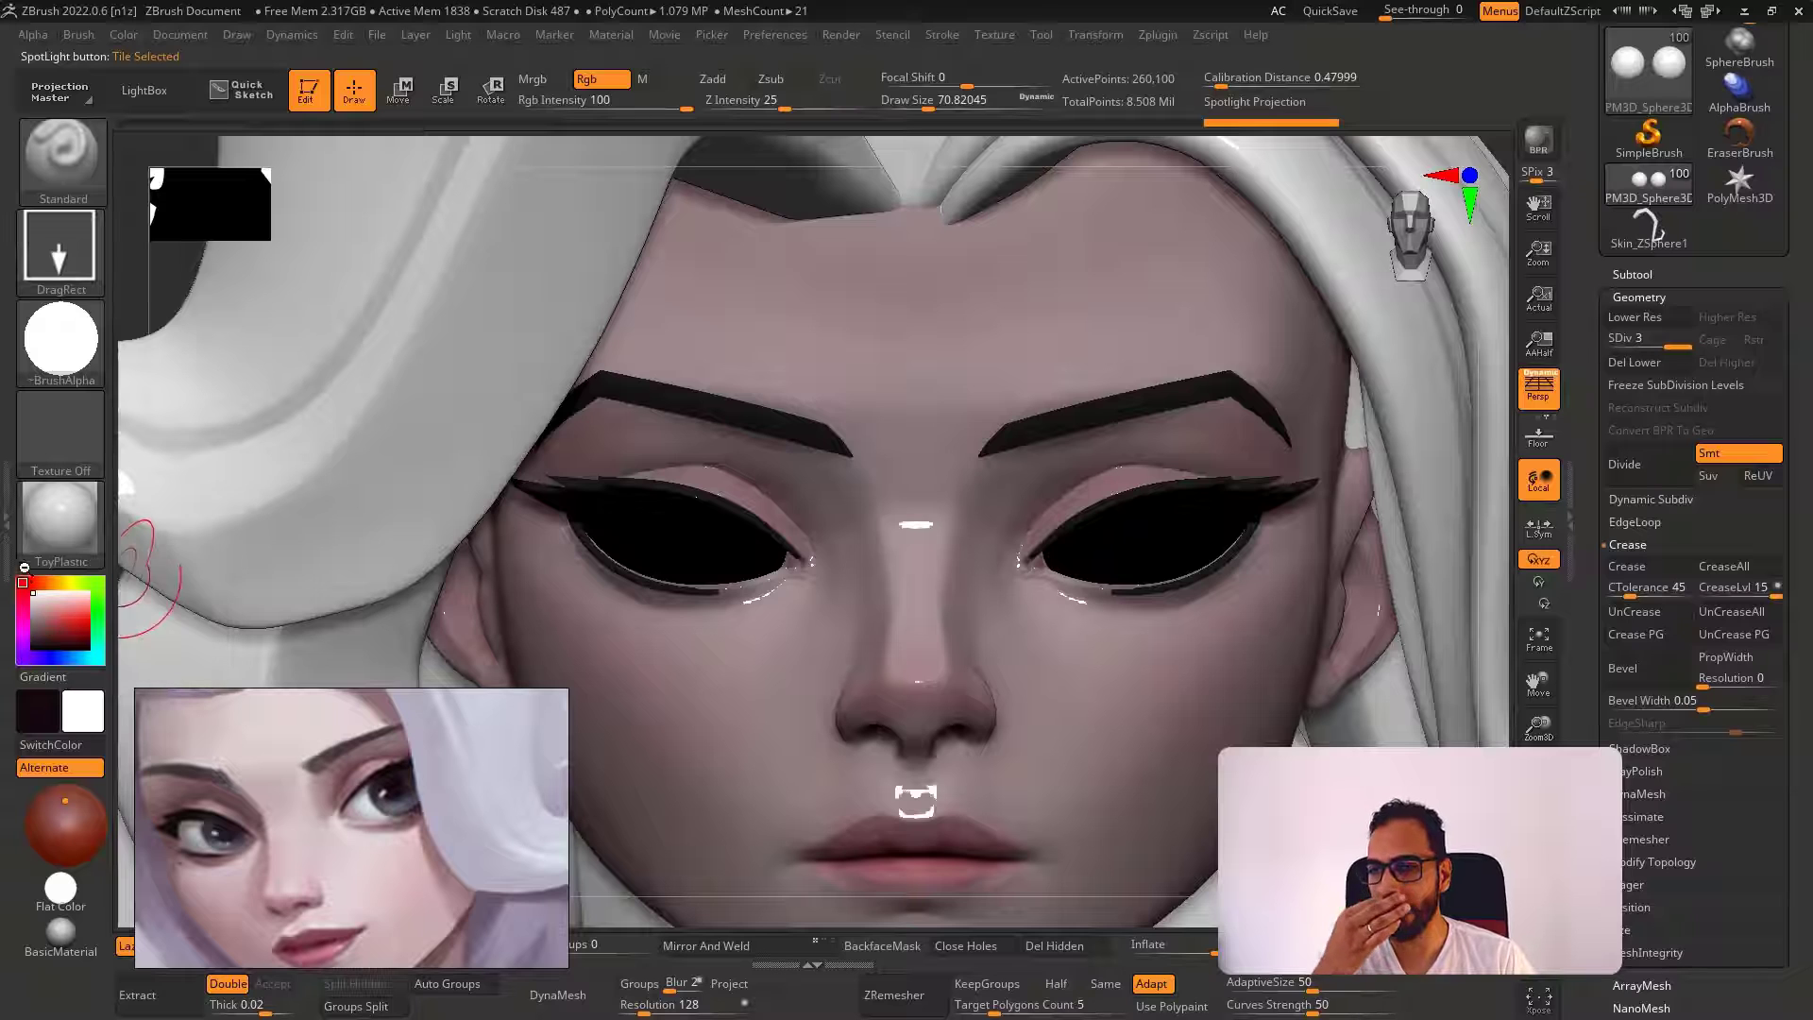
{"action": "left_click", "coordinate": [124, 34]}
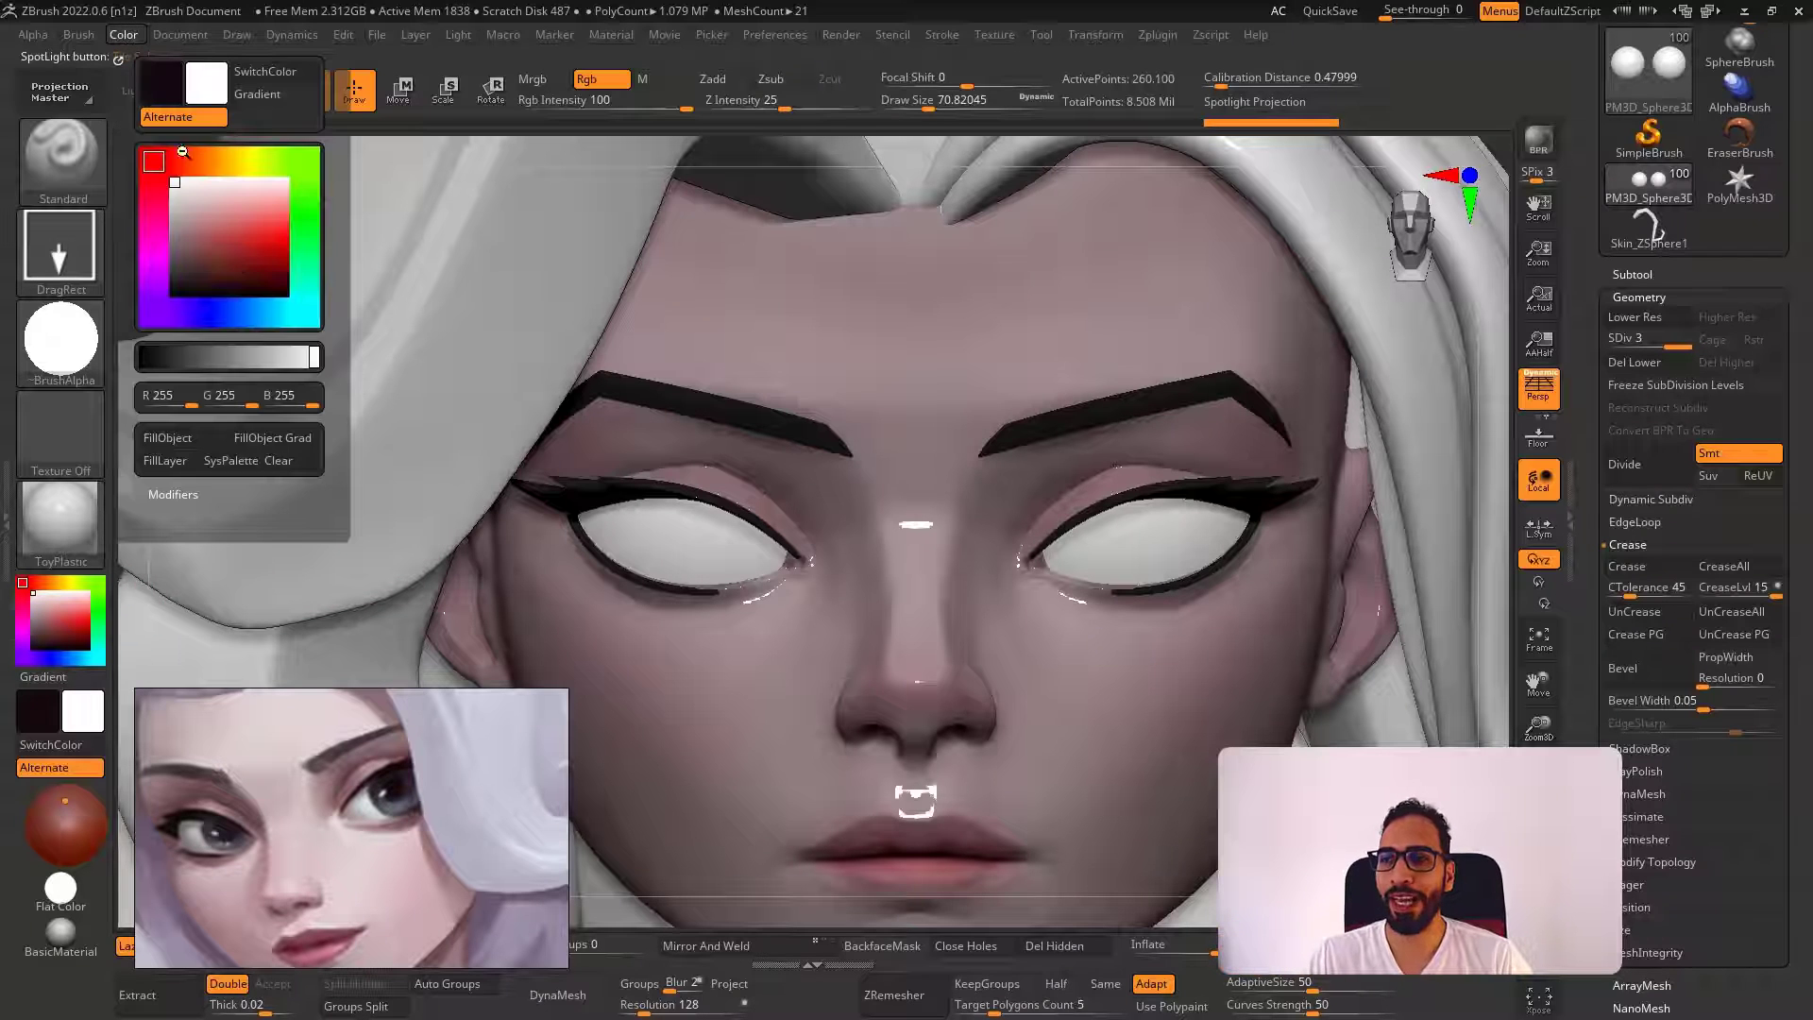
{"action": "left_click", "coordinate": [171, 438]}
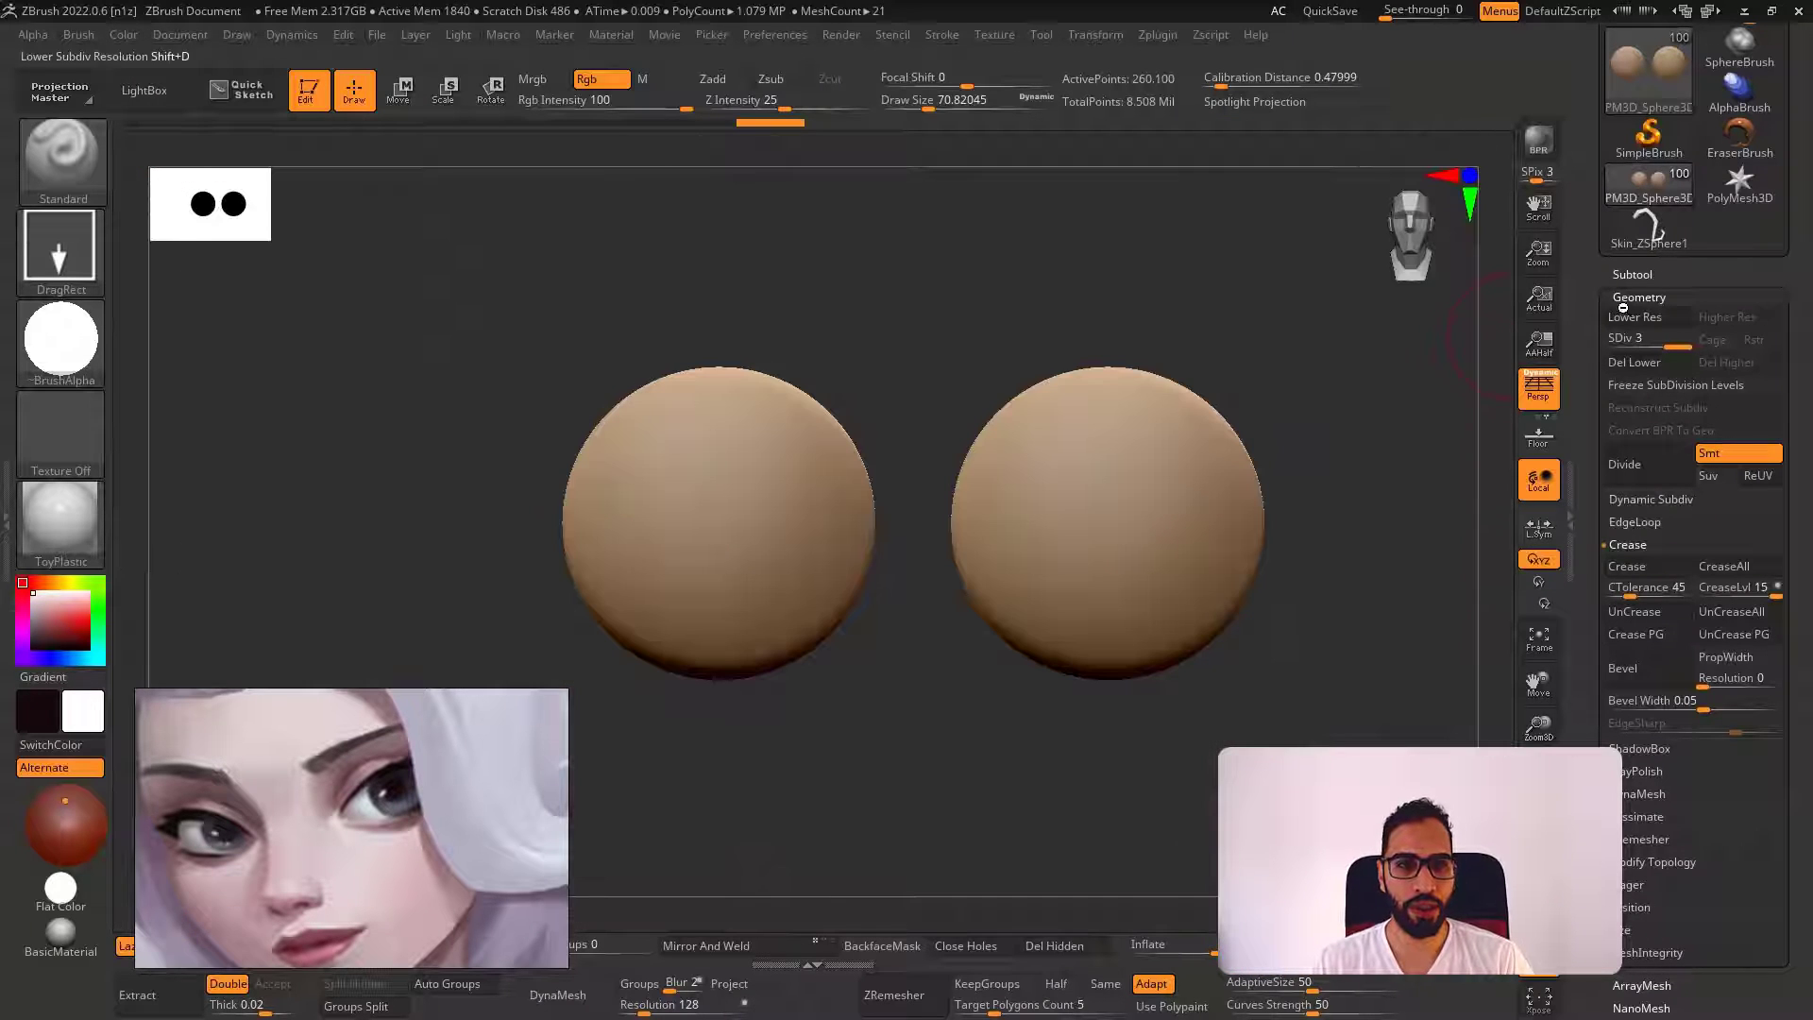
Fill the isolated eyeballs with the ToyPlastic material using only the M channel, and set painting back to Rgb
{"action": "left_click", "coordinate": [1627, 273]}
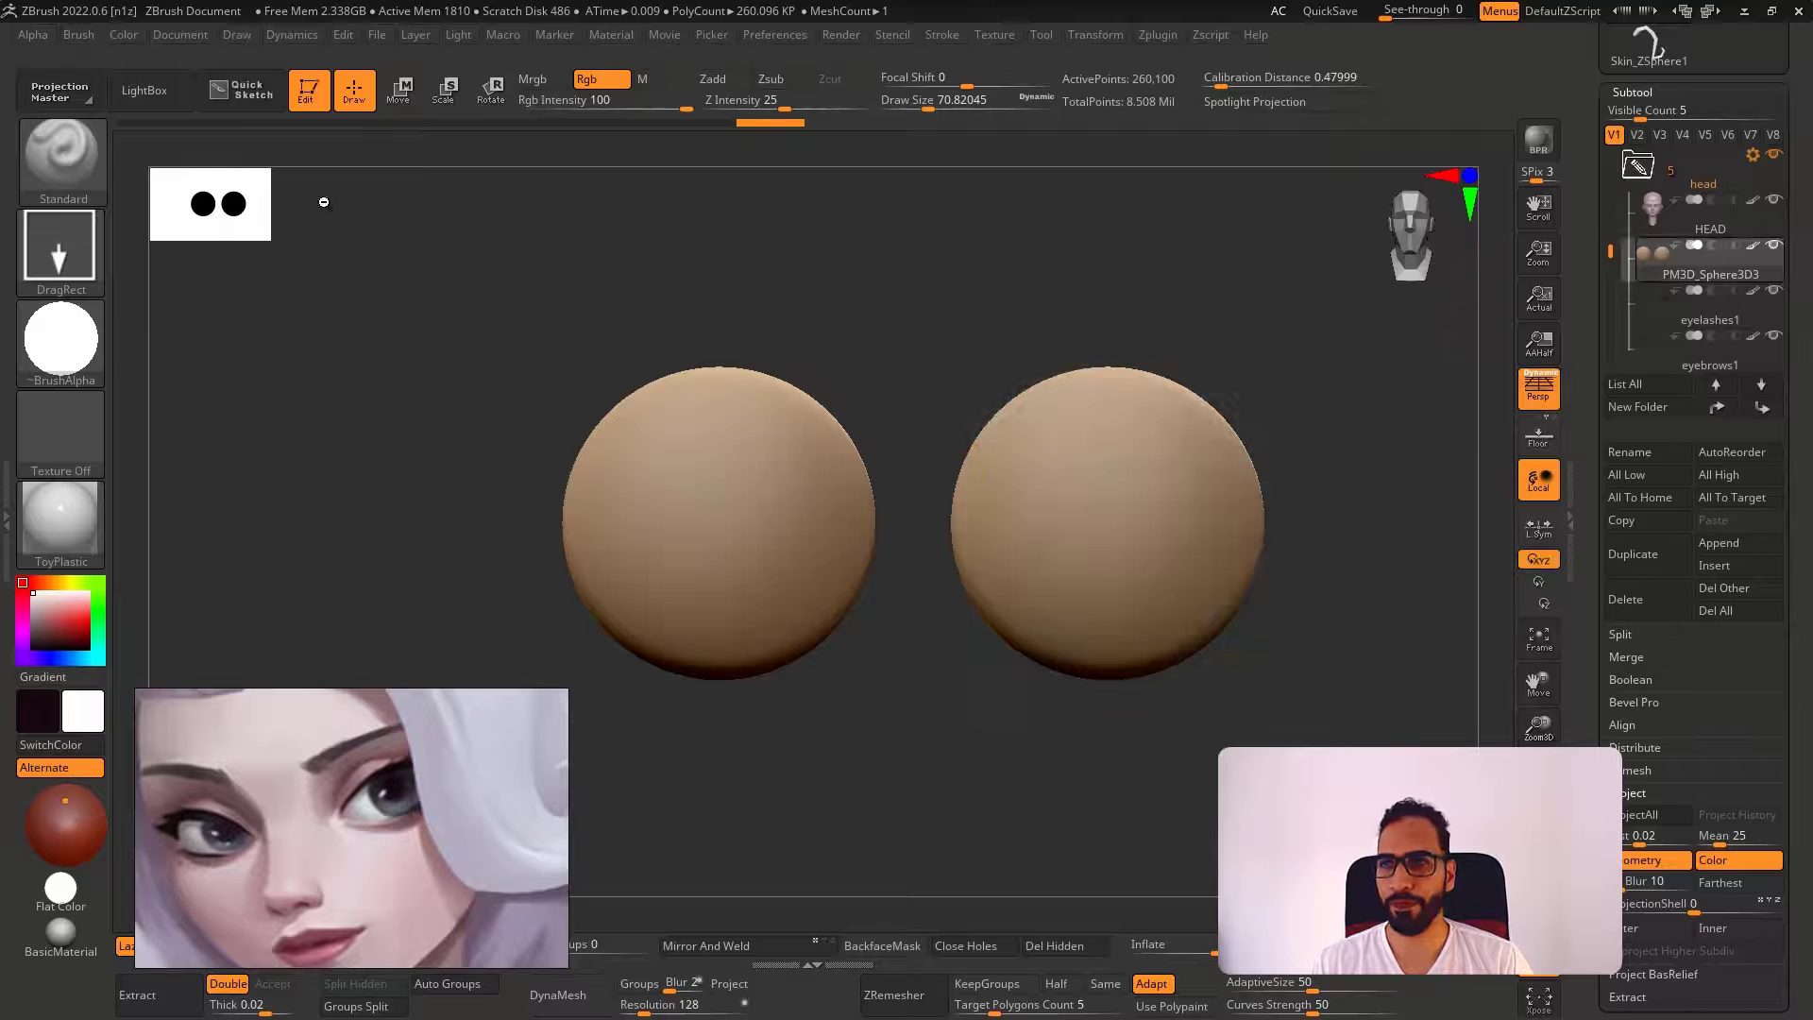
{"action": "left_click", "coordinate": [134, 36]}
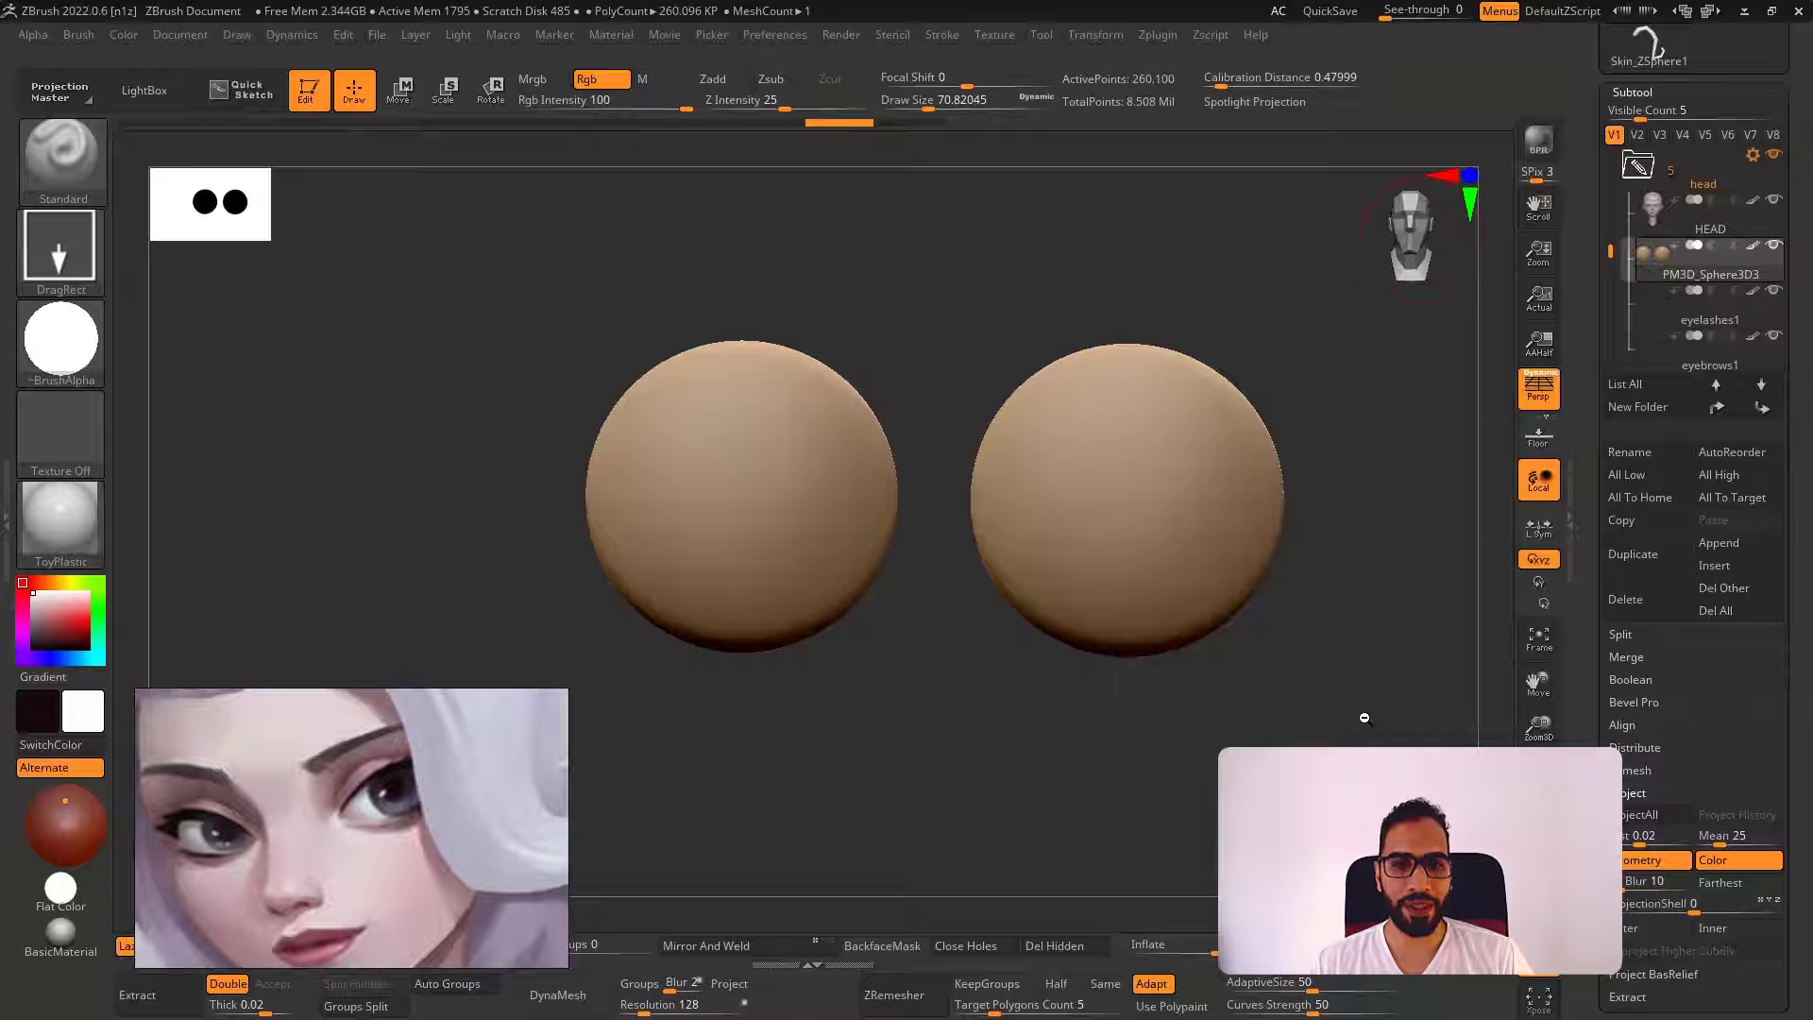
{"action": "right_click_drag", "start_coordinate": [1365, 718], "coordinate": [1332, 728], "text": "alt"}
{"action": "right_click_drag", "start_coordinate": [1000, 481], "coordinate": [932, 514], "text": "alt"}
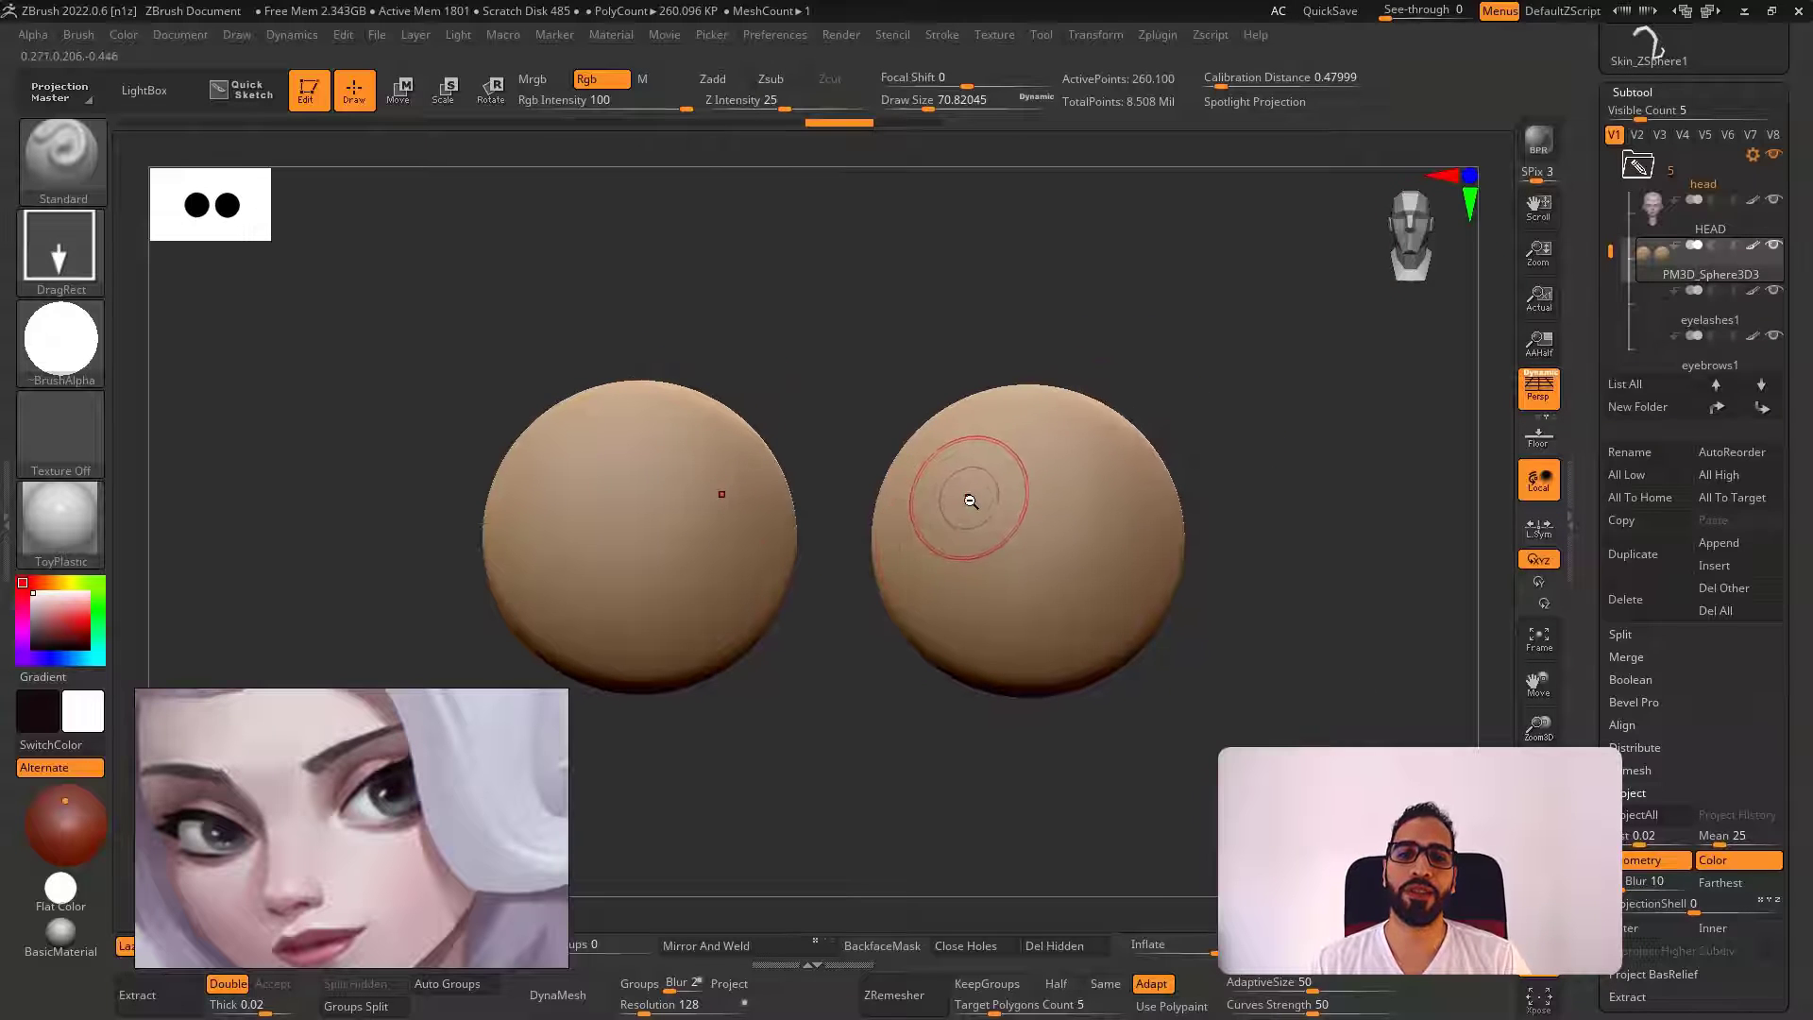
{"action": "left_click", "coordinate": [647, 80]}
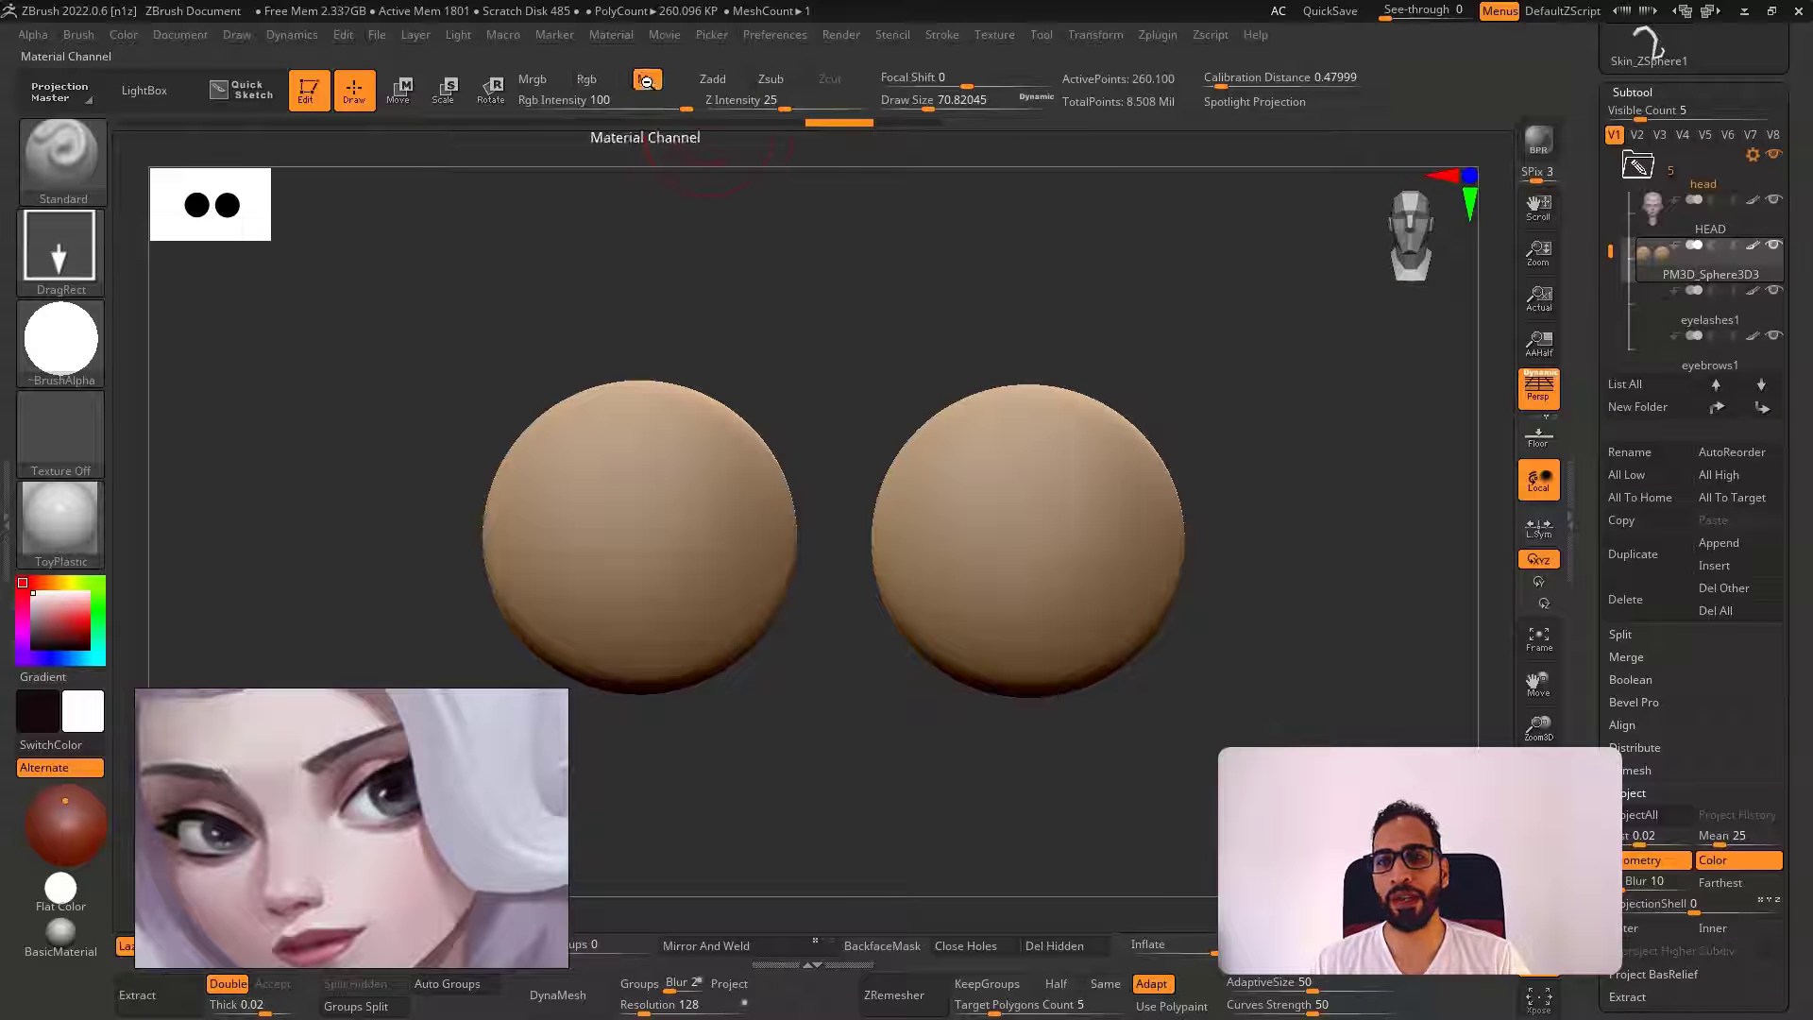
{"action": "left_click", "coordinate": [124, 34]}
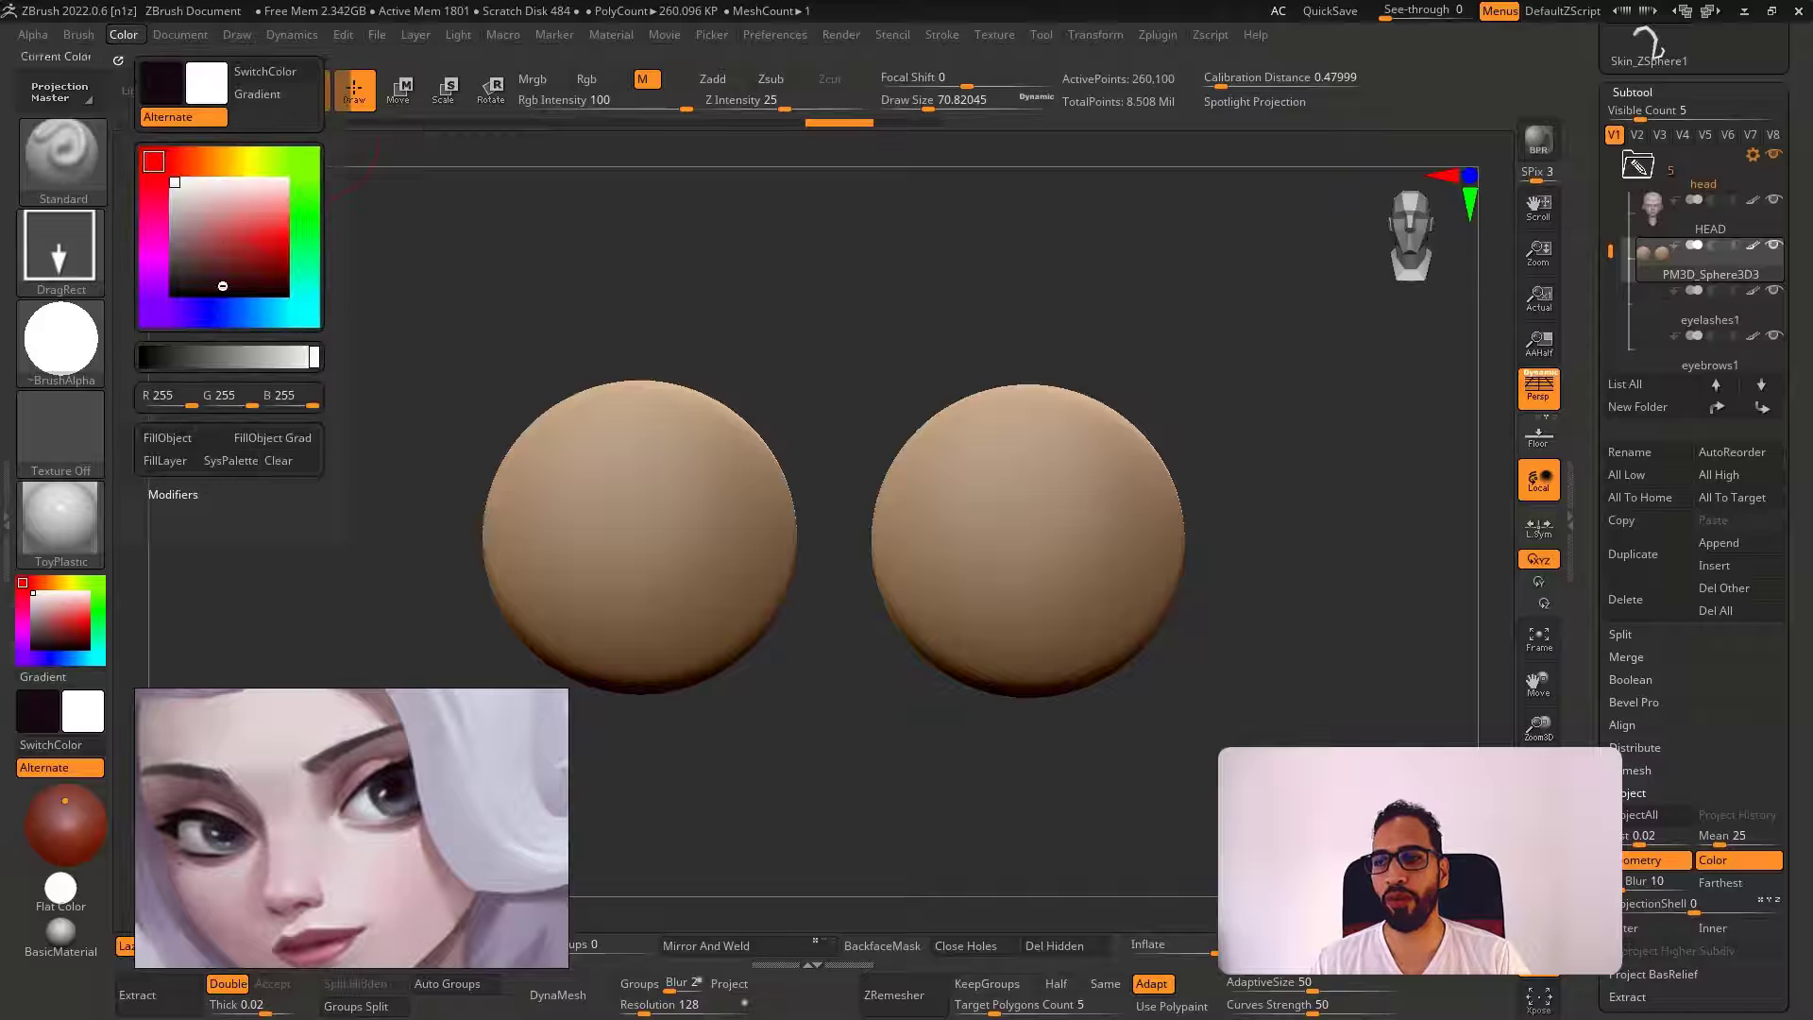
{"action": "left_click", "coordinate": [209, 434]}
{"action": "left_click", "coordinate": [587, 79]}
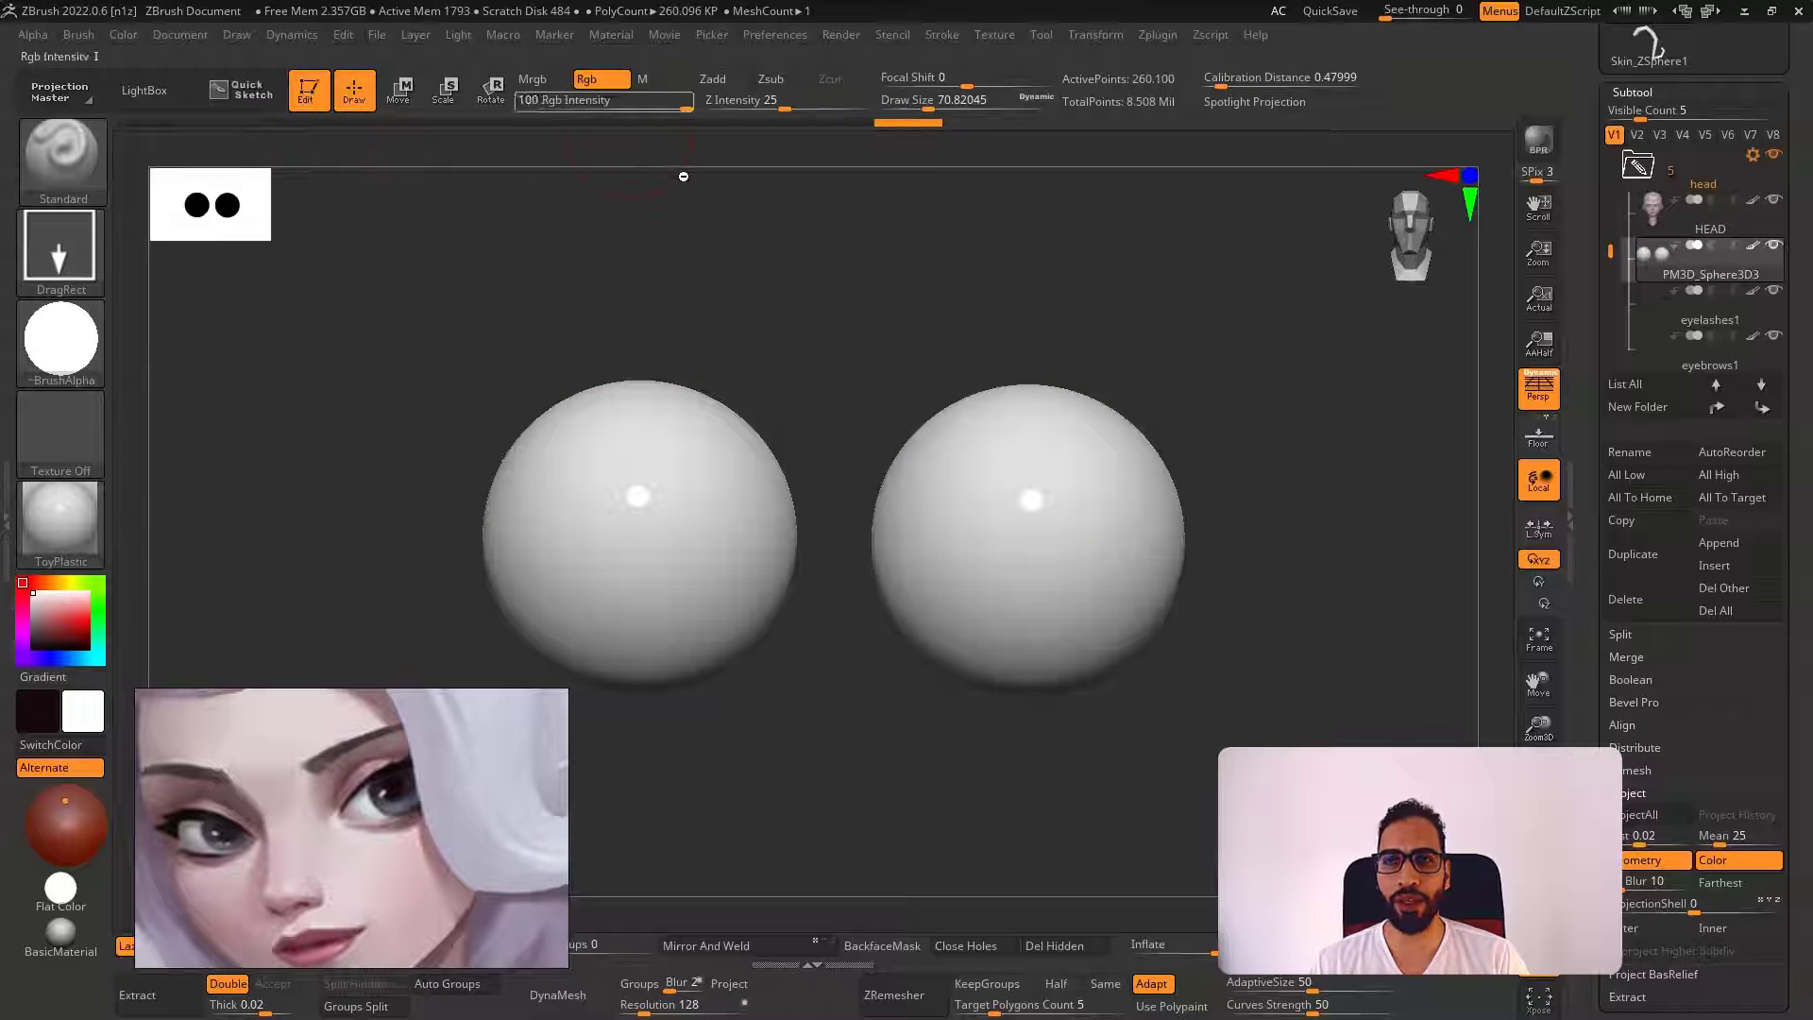
Add a new layer to the eyeballs and switch the main colour to the sampled dark tone
{"action": "left_click_drag", "start_coordinate": [1091, 241], "coordinate": [1089, 207], "text": "alt"}
{"action": "left_click", "coordinate": [1632, 91]}
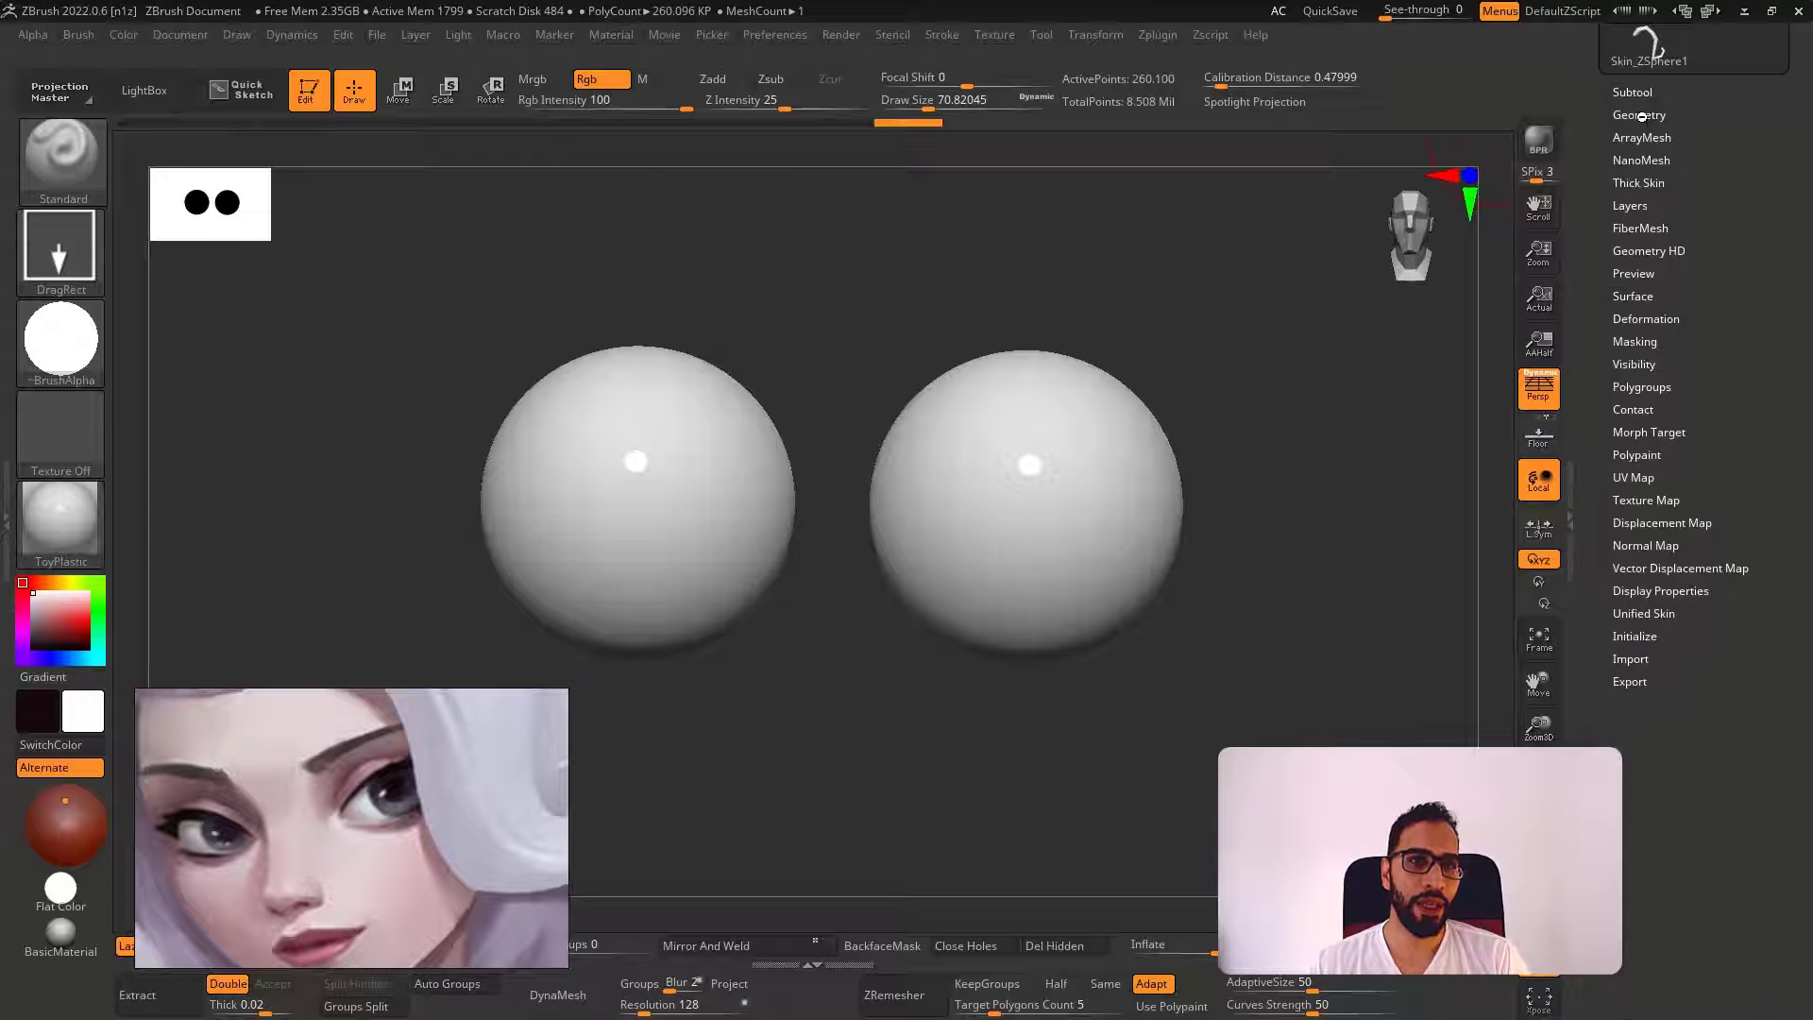
{"action": "left_click", "coordinate": [1638, 114]}
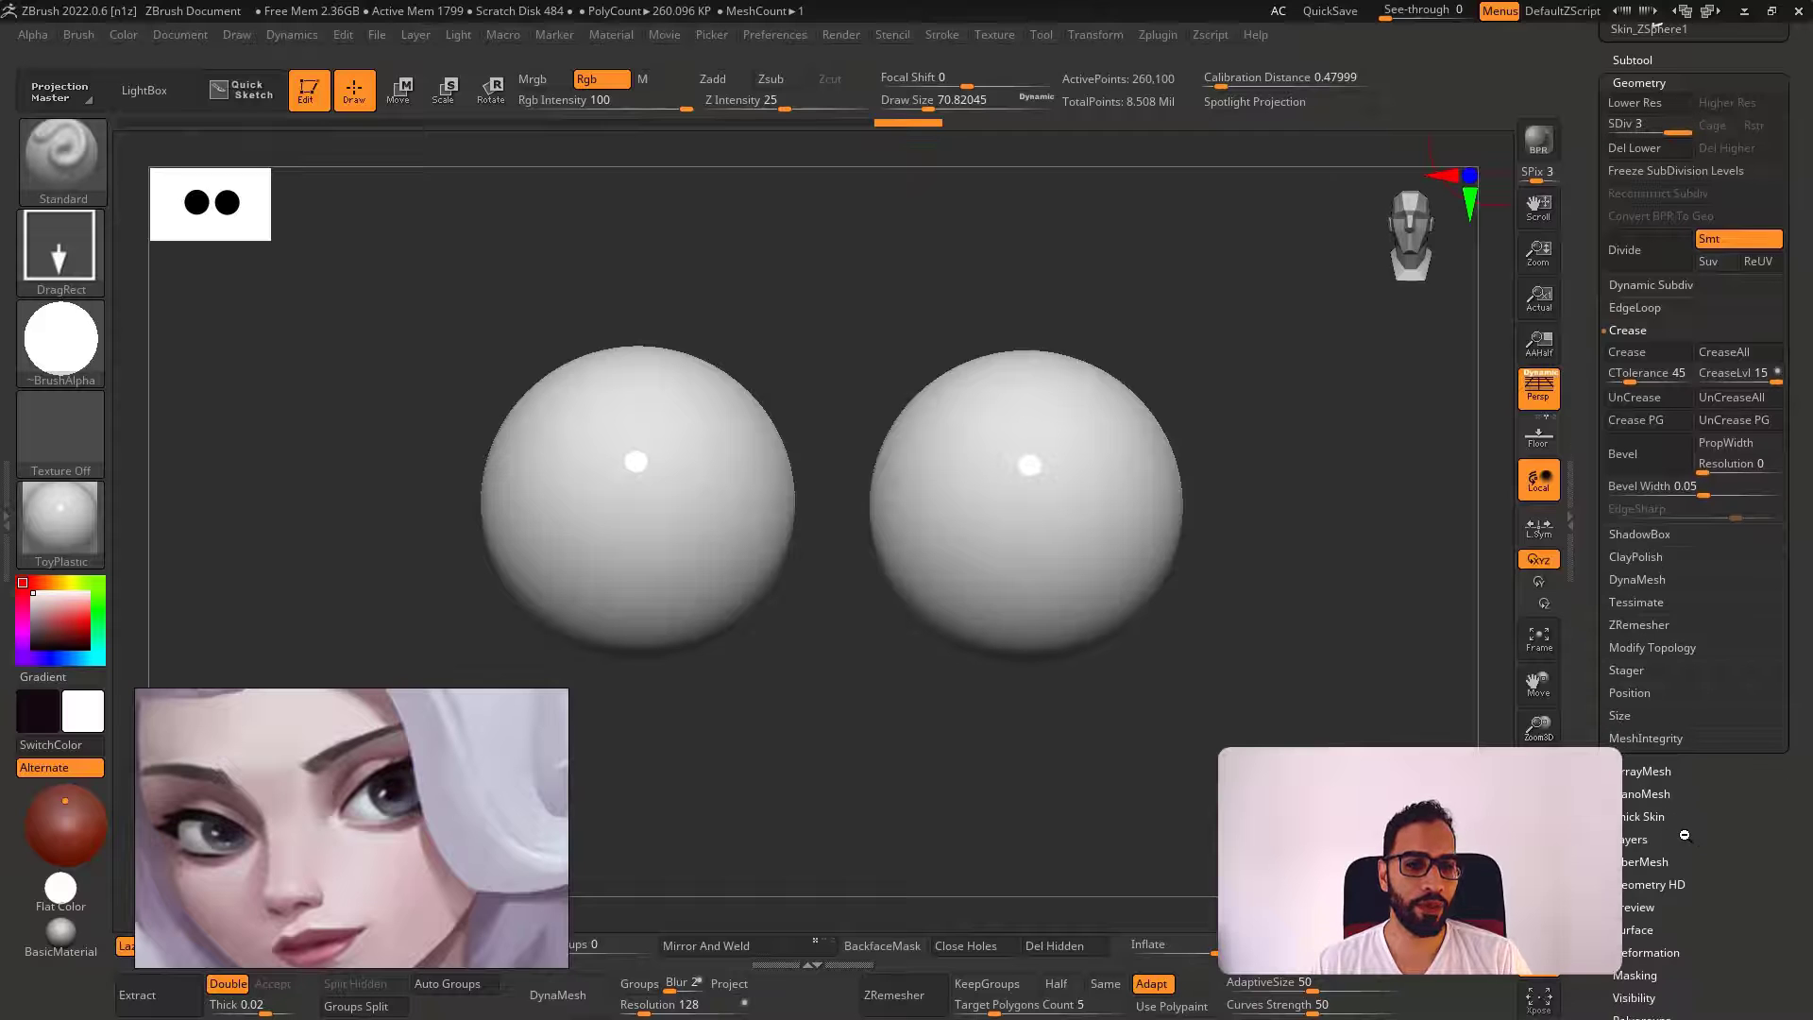
{"action": "scroll", "coordinate": [1690, 855], "scroll_direction": "down", "scroll_amount": 1}
{"action": "left_click", "coordinate": [1650, 839]}
{"action": "left_click_drag", "start_coordinate": [1346, 528], "coordinate": [1362, 525], "text": "shift"}
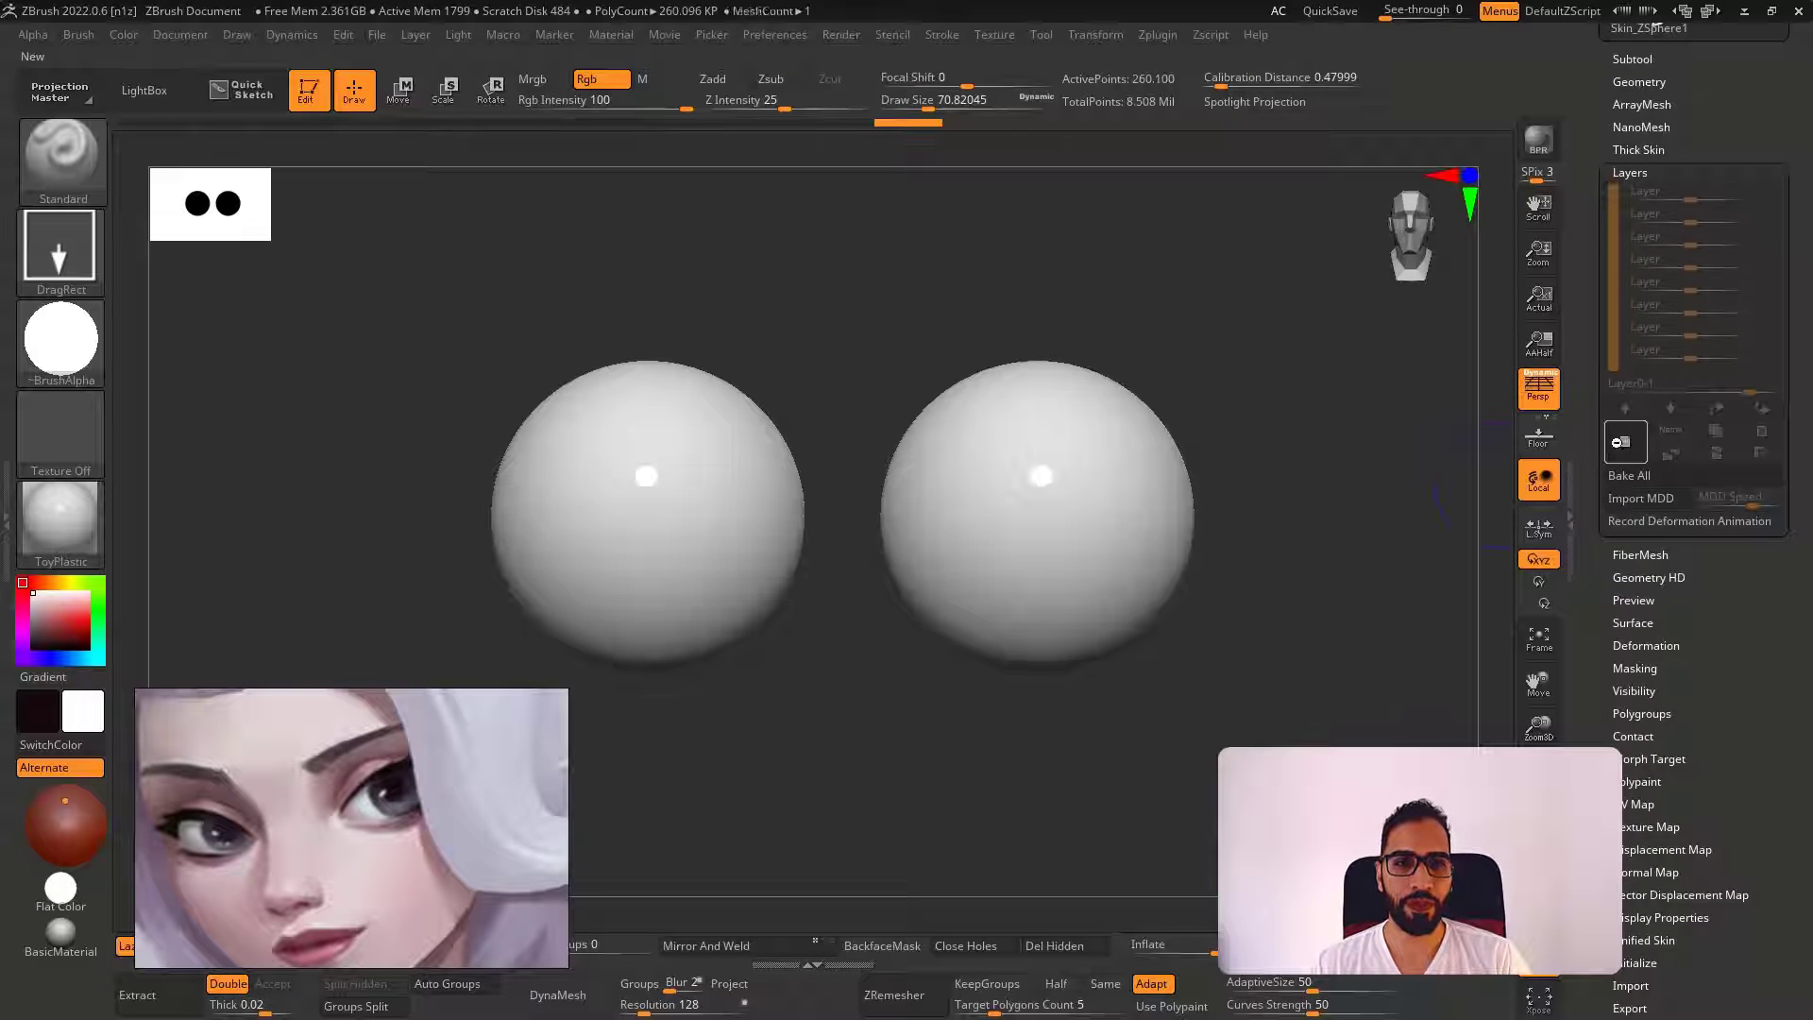
{"action": "left_click", "coordinate": [1625, 441]}
{"action": "right_click_drag", "start_coordinate": [595, 382], "coordinate": [611, 323], "text": "alt"}
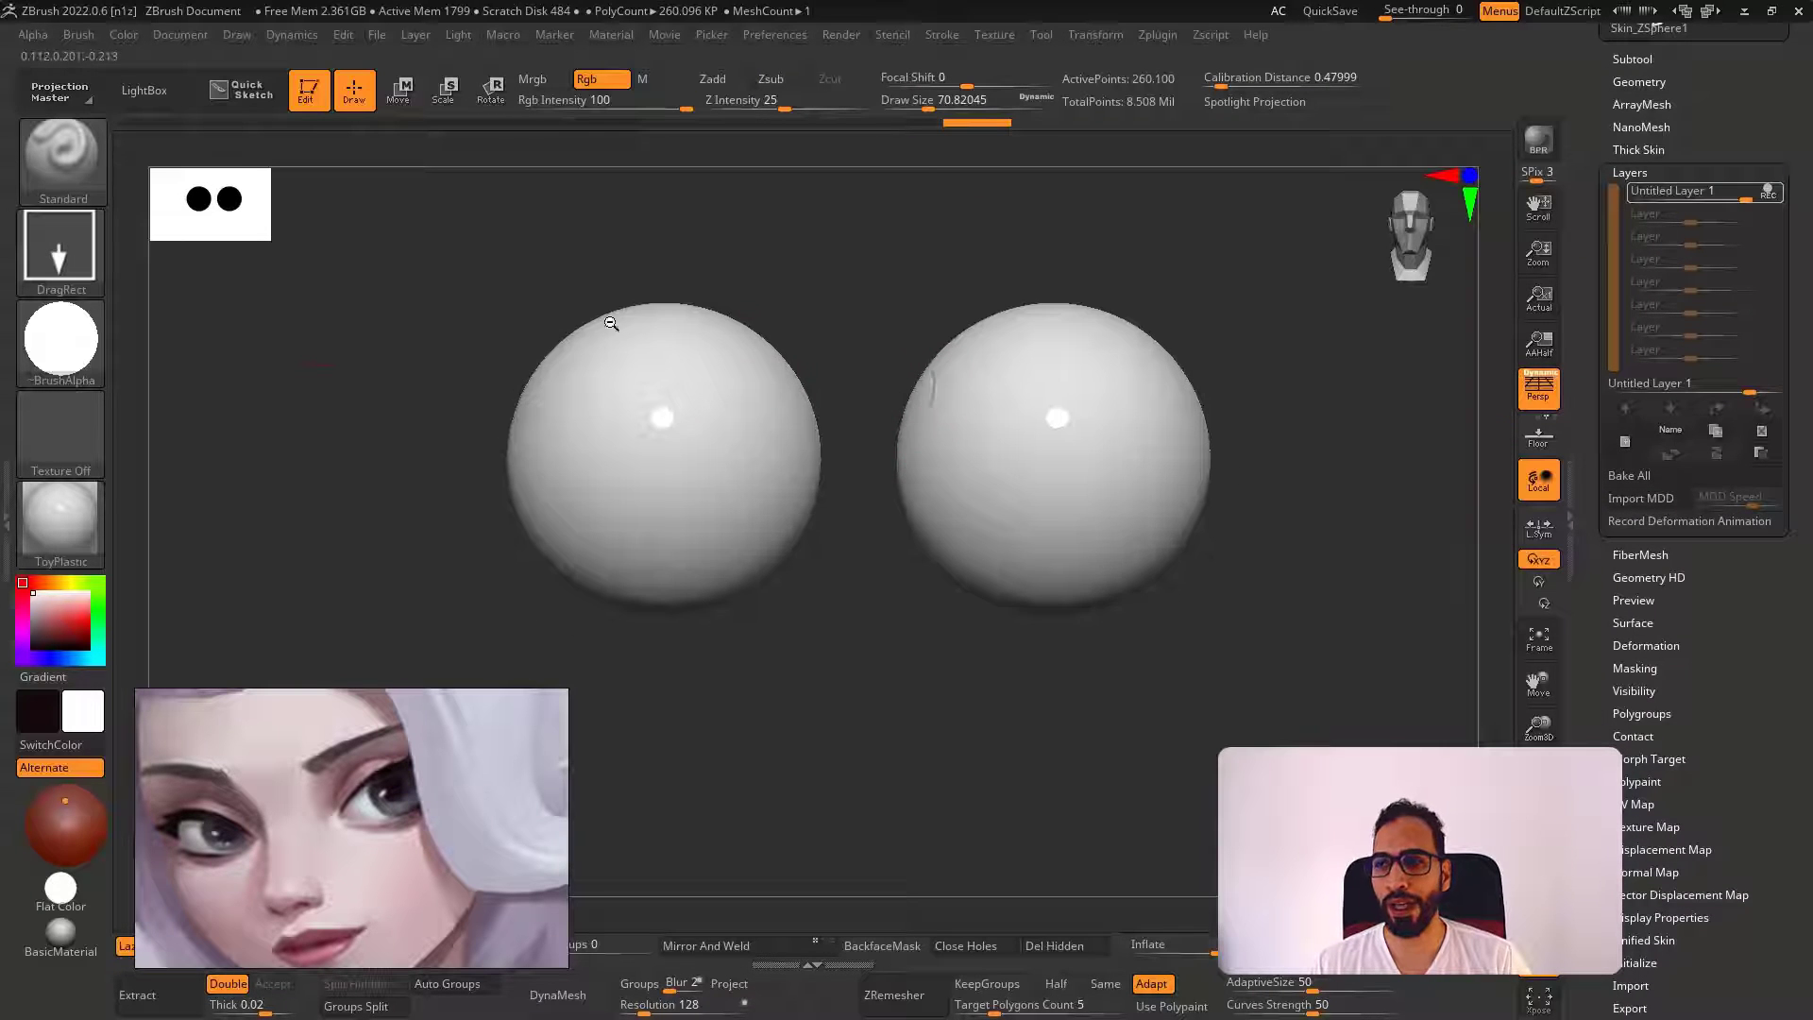
{"action": "left_click", "coordinate": [74, 742]}
Try painting dark irises at several sizes on the eyeballs with DragRect, and undo each attempt
{"action": "left_click_drag", "start_coordinate": [1073, 475], "coordinate": [1091, 555]}
{"action": "key", "text": "ctrl+z"}
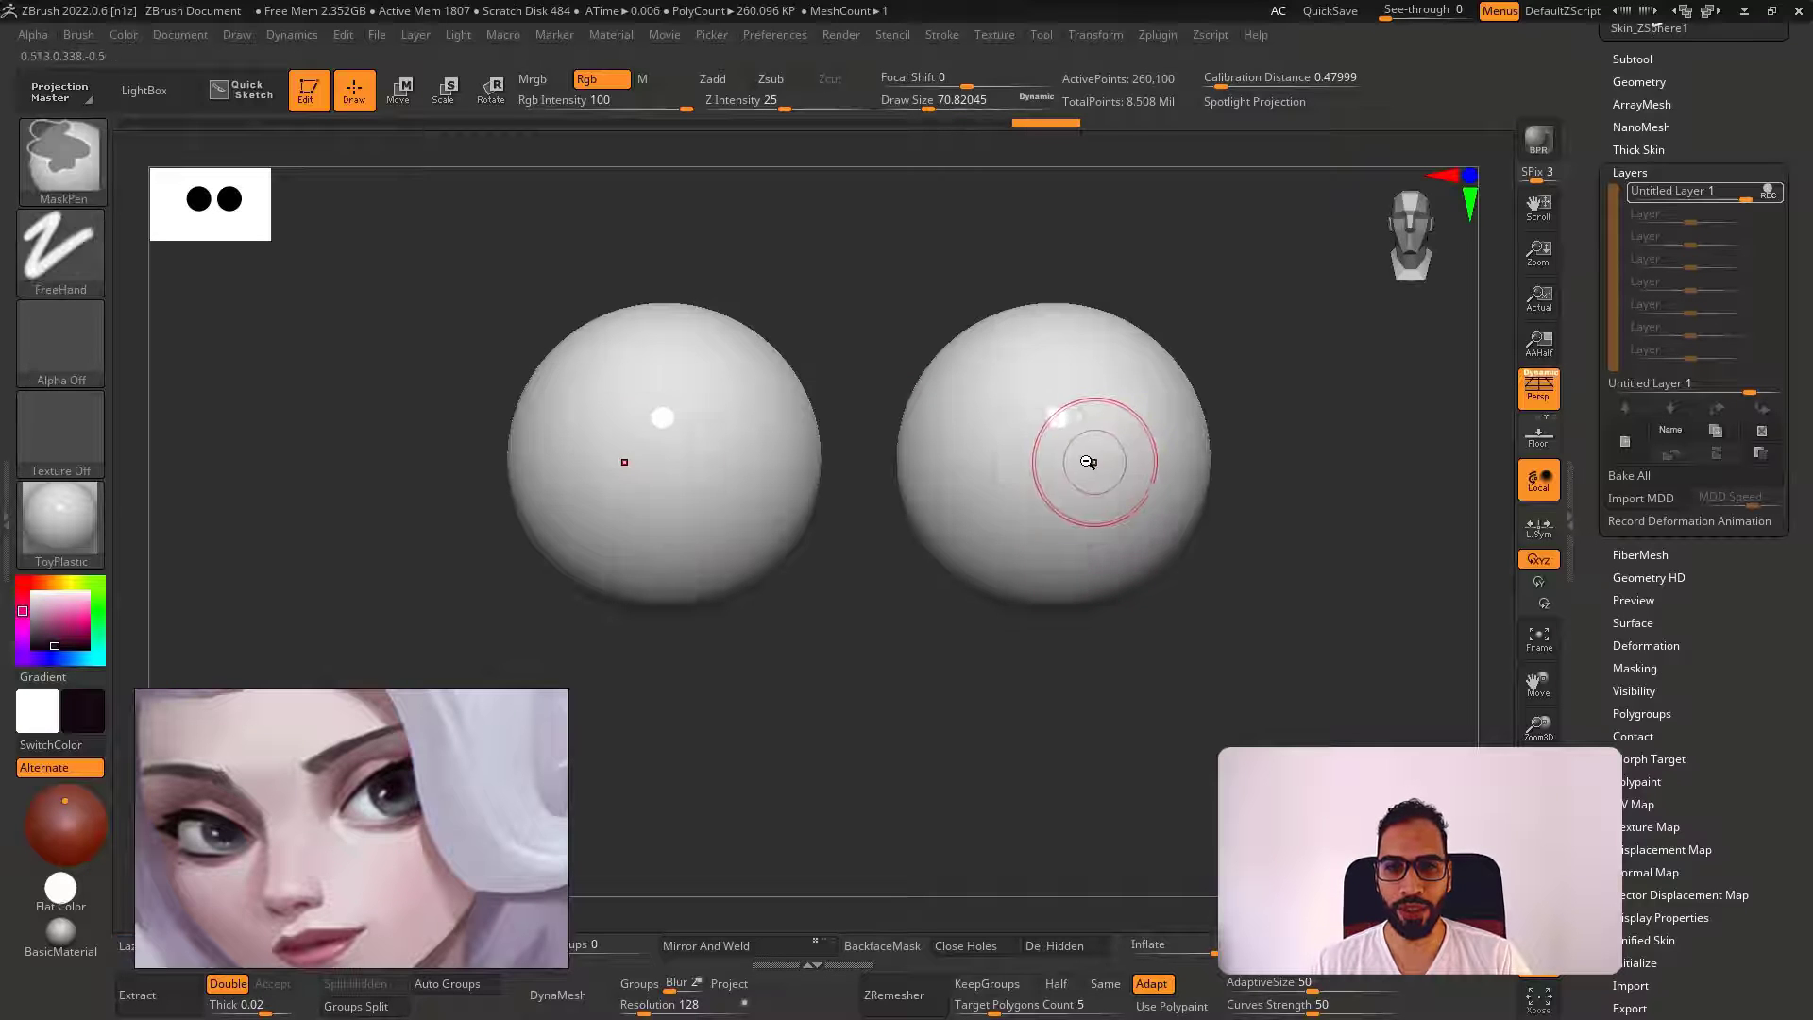
{"action": "key", "text": "alt+s"}
{"action": "mouse_move", "coordinate": [1075, 474]}
{"action": "left_mouse_down"}
{"action": "mouse_move", "coordinate": [1108, 542]}
{"action": "mouse_move", "coordinate": [1096, 497]}
{"action": "mouse_move", "coordinate": [1121, 528]}
{"action": "left_mouse_up"}
{"action": "key", "text": "ctrl+z"}
{"action": "key", "text": "ctrl+z"}
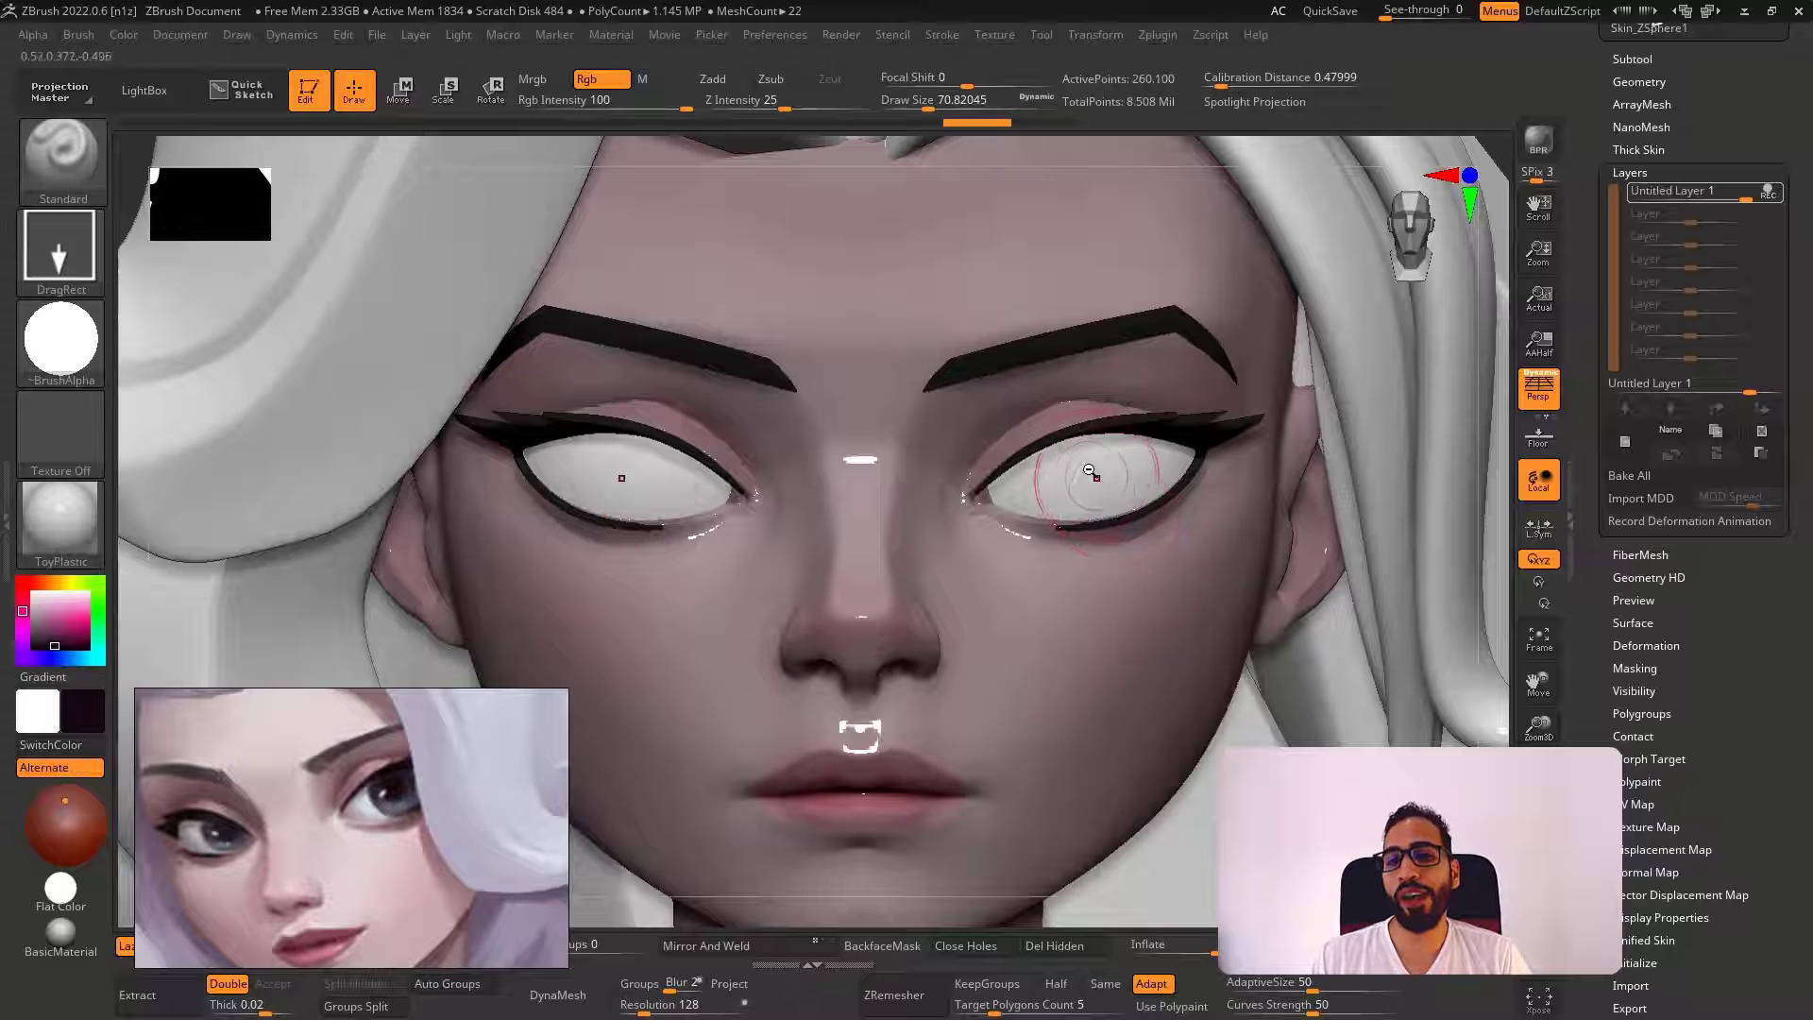
{"action": "mouse_move", "coordinate": [1089, 470]}
{"action": "left_mouse_down"}
{"action": "mouse_move", "coordinate": [1117, 525]}
{"action": "mouse_move", "coordinate": [1067, 517]}
{"action": "mouse_move", "coordinate": [1154, 580]}
{"action": "left_mouse_up"}
{"action": "key", "text": "ctrl+z"}
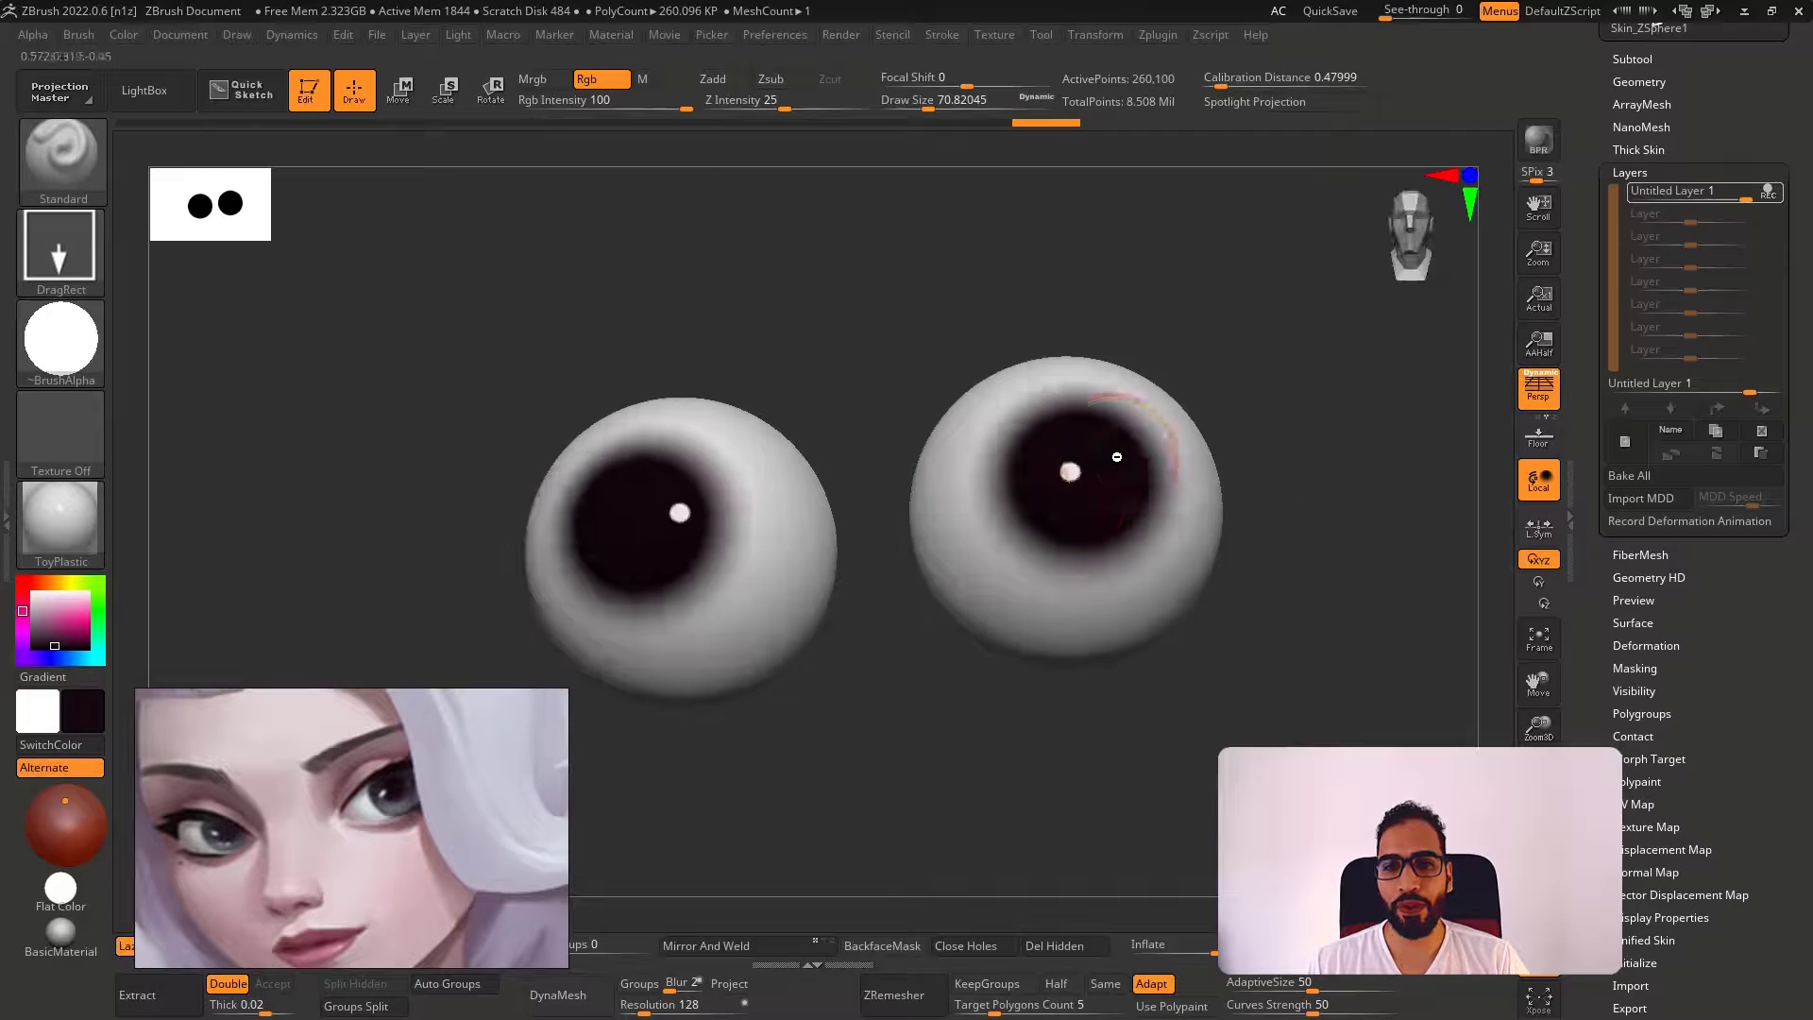
{"action": "key", "text": "ctrl+z"}
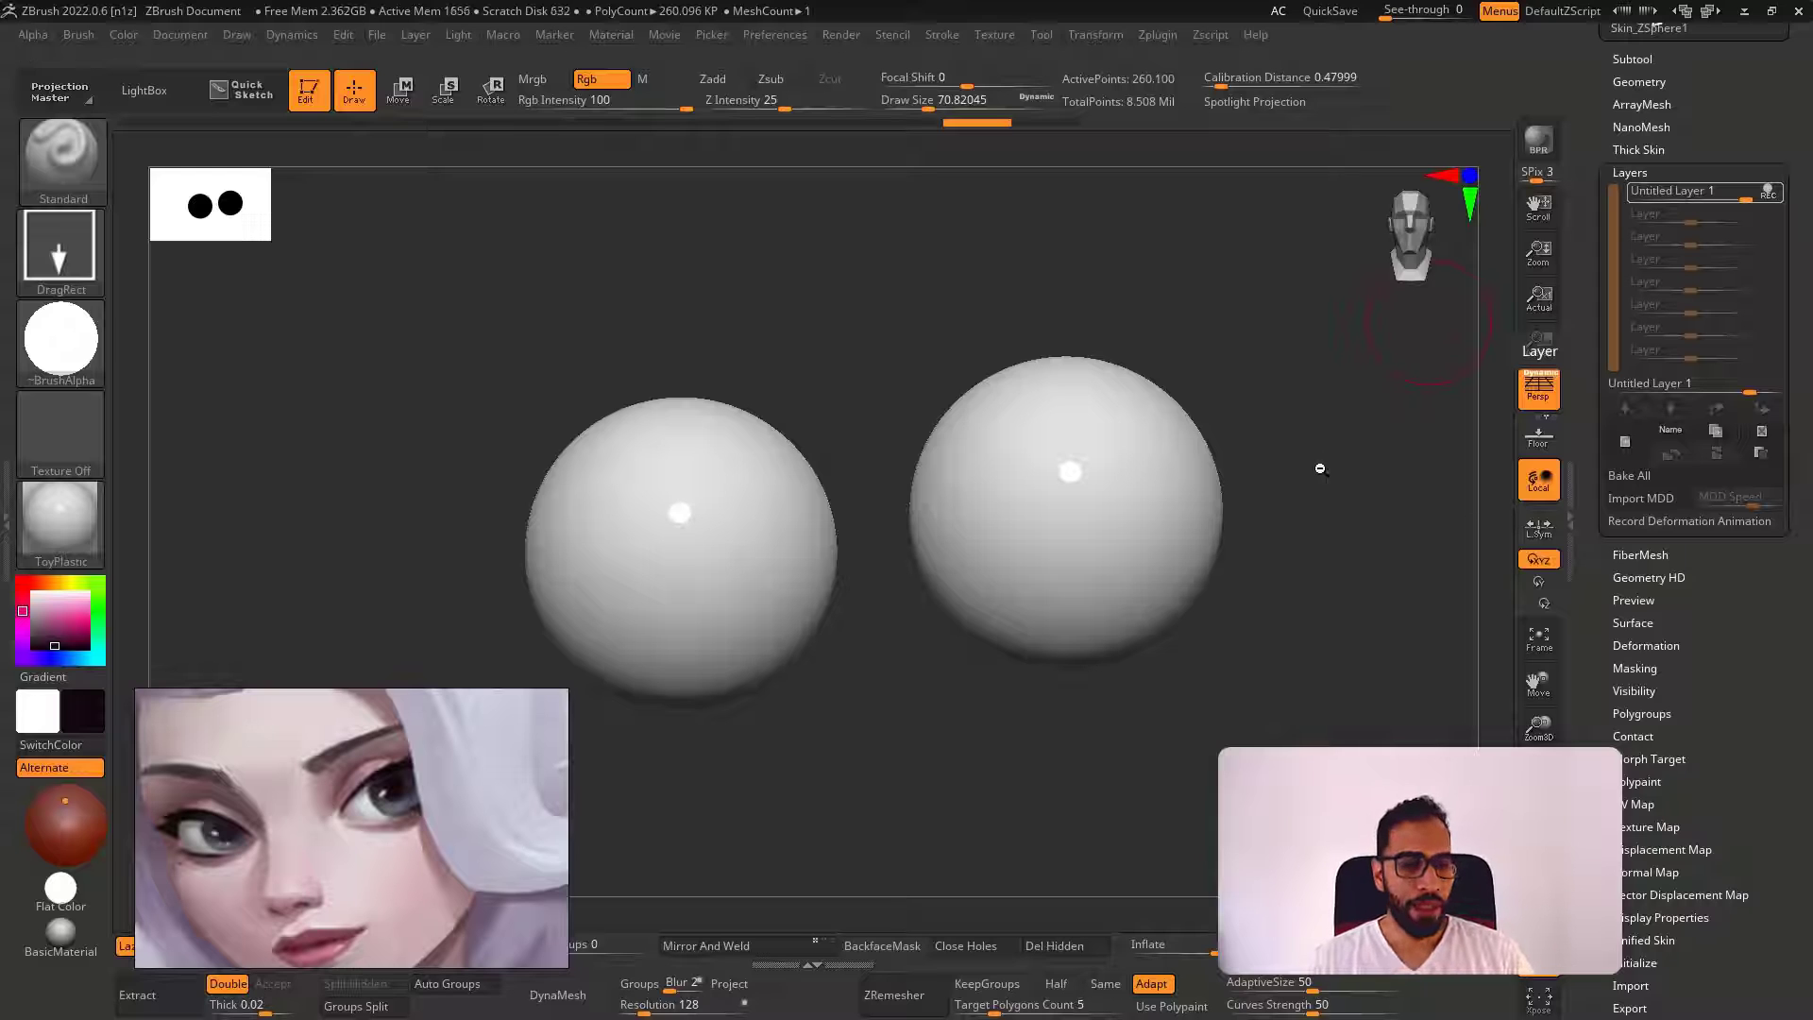
Try painting a dark iris near the centre of the eyeballs and inspect it from an angle
{"action": "mouse_move", "coordinate": [1301, 333]}
{"action": "left_mouse_down"}
{"action": "mouse_move", "coordinate": [1303, 376]}
{"action": "mouse_move", "coordinate": [1218, 477]}
{"action": "mouse_move", "coordinate": [1206, 530]}
{"action": "left_mouse_up"}
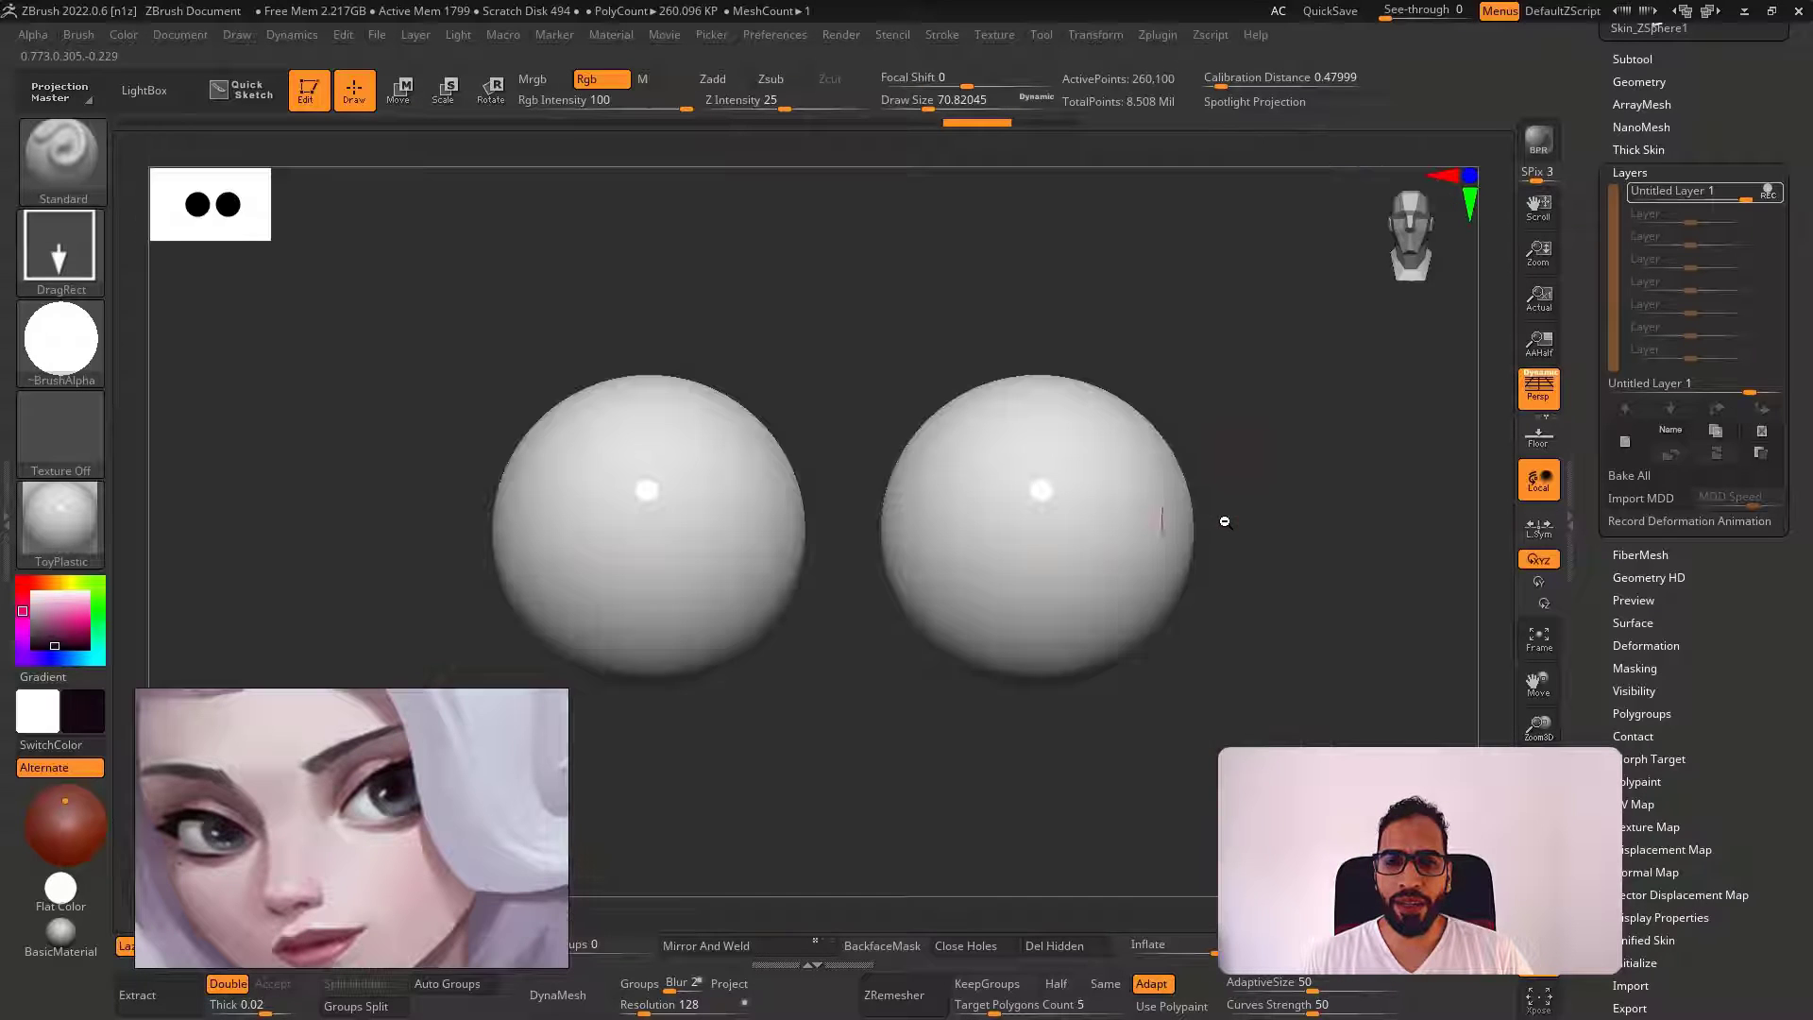
{"action": "left_click_drag", "start_coordinate": [1215, 518], "coordinate": [1215, 478]}
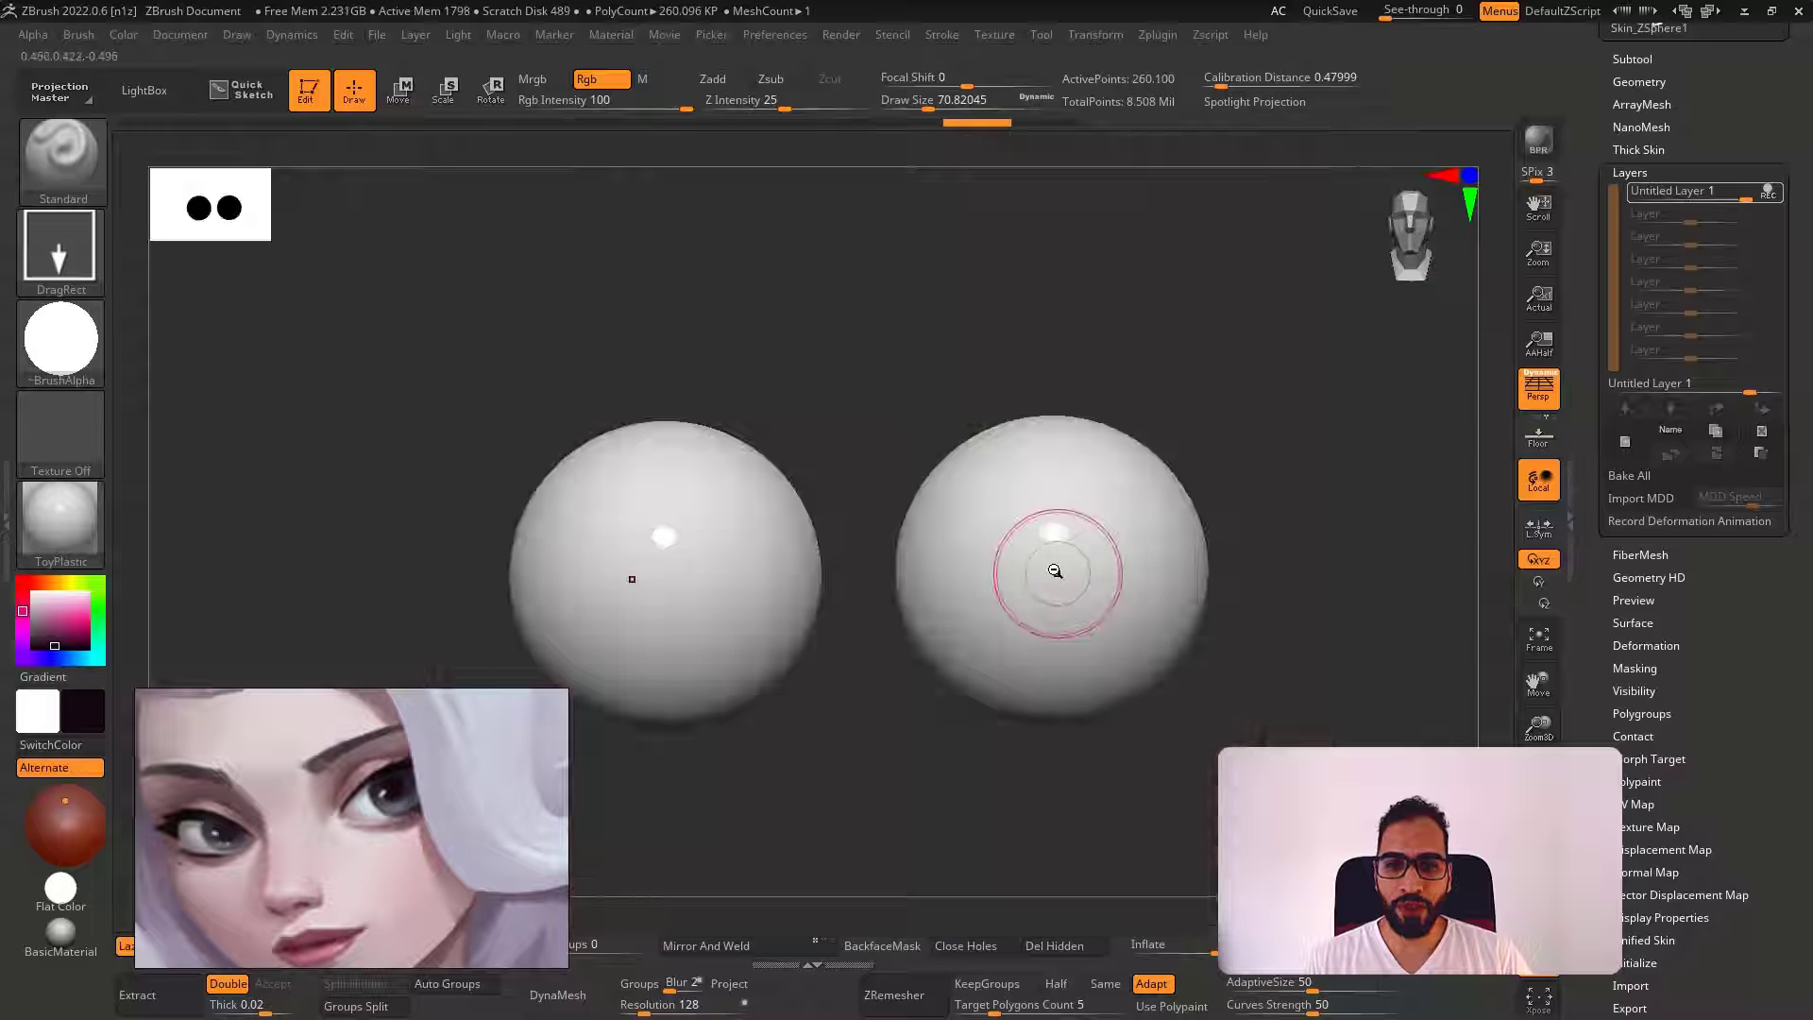
{"action": "left_click_drag", "start_coordinate": [1054, 571], "coordinate": [1126, 649]}
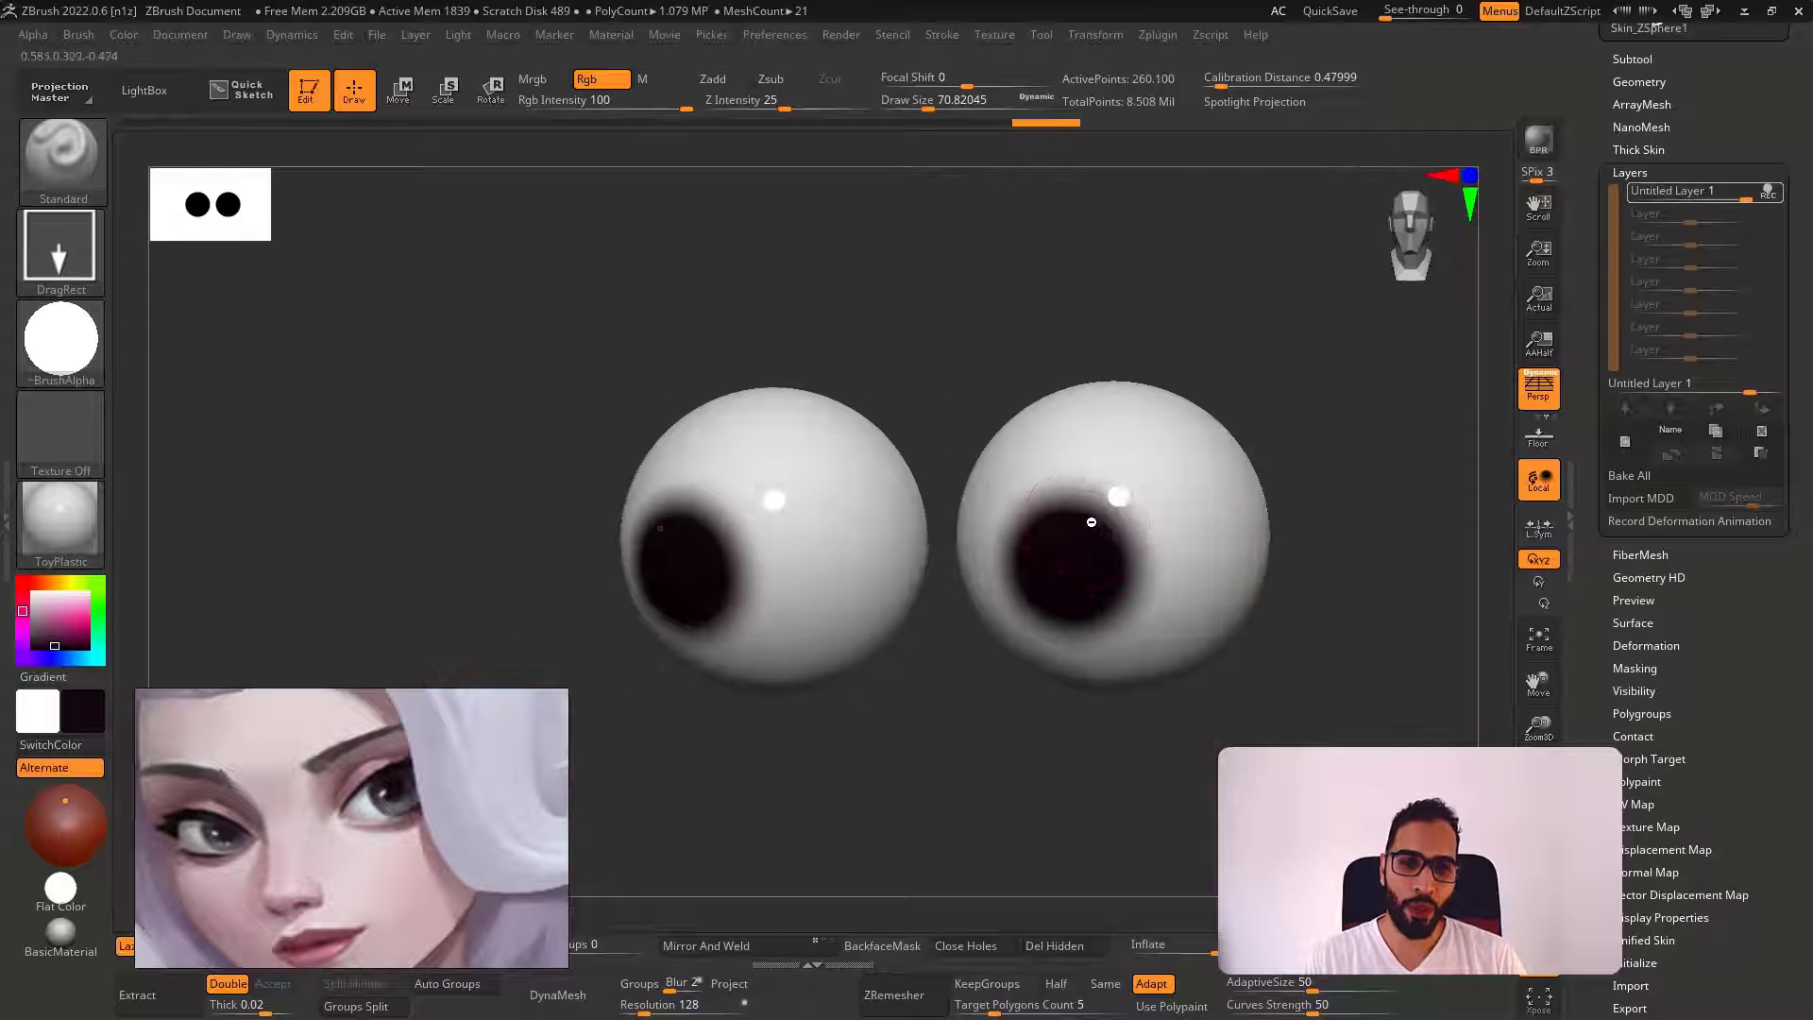
{"action": "right_click_drag", "start_coordinate": [1092, 522], "coordinate": [1135, 529]}
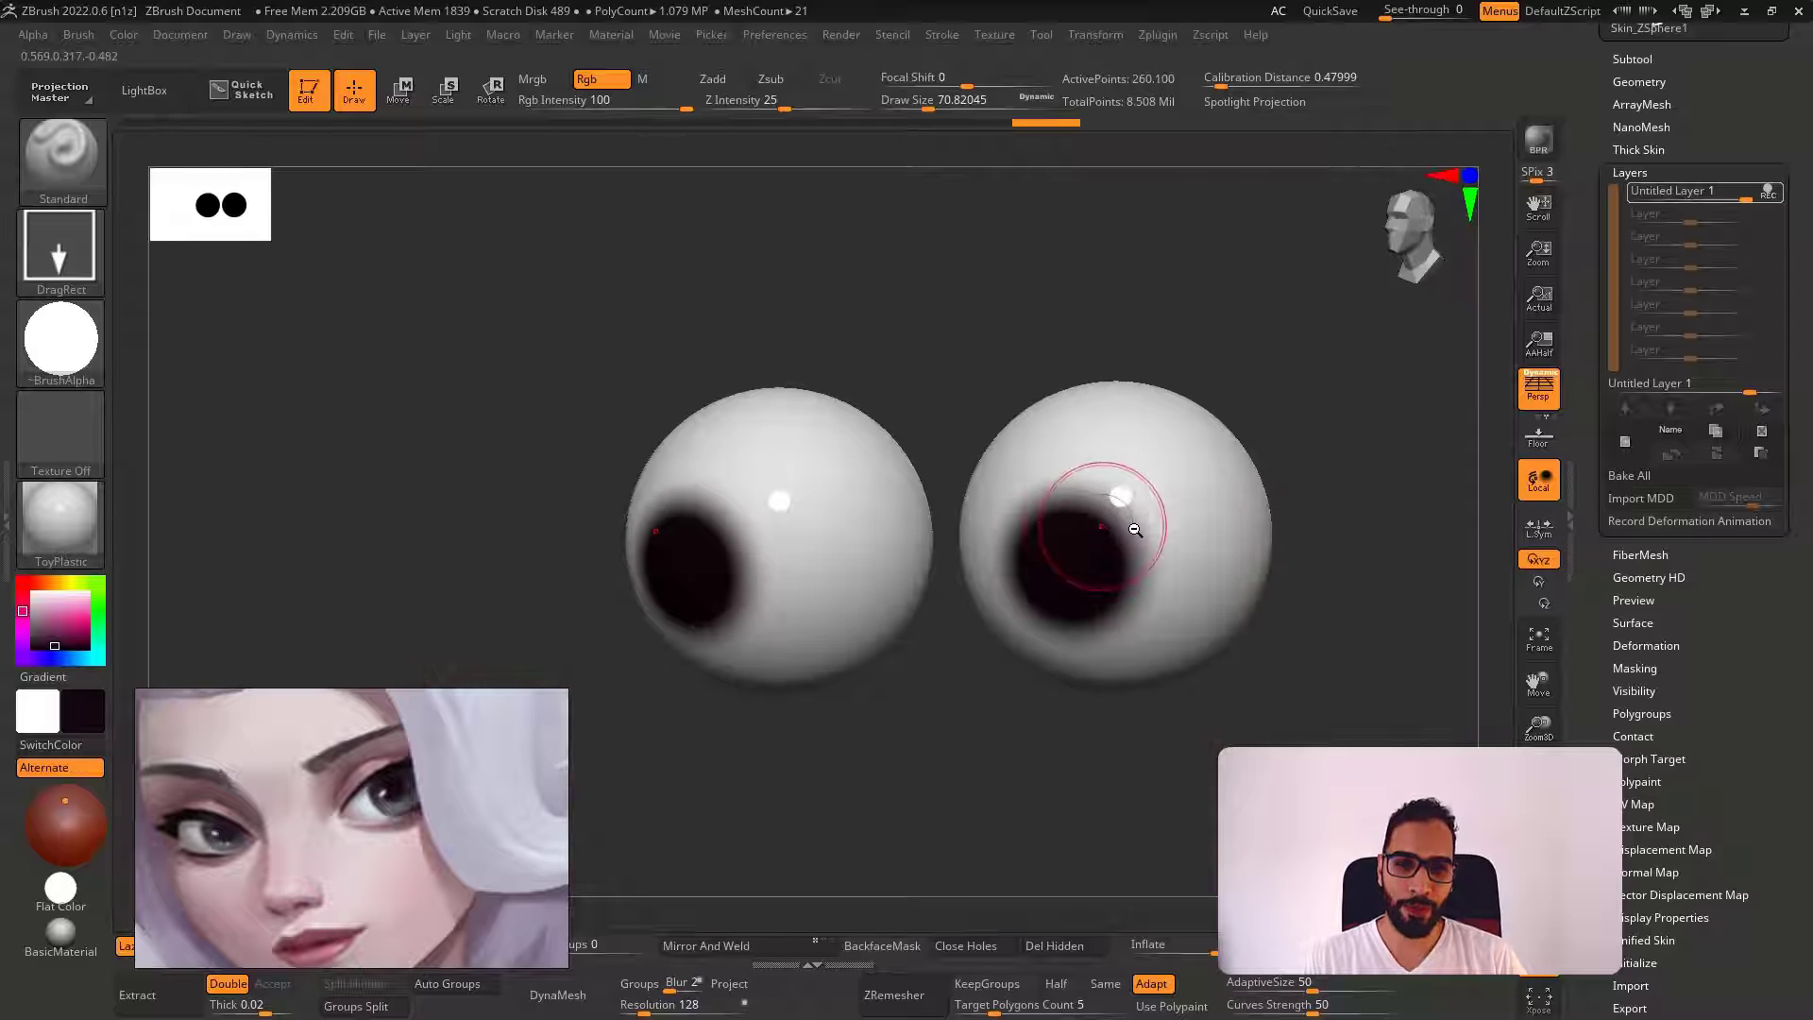
{"action": "right_click_drag", "start_coordinate": [983, 728], "coordinate": [1016, 724]}
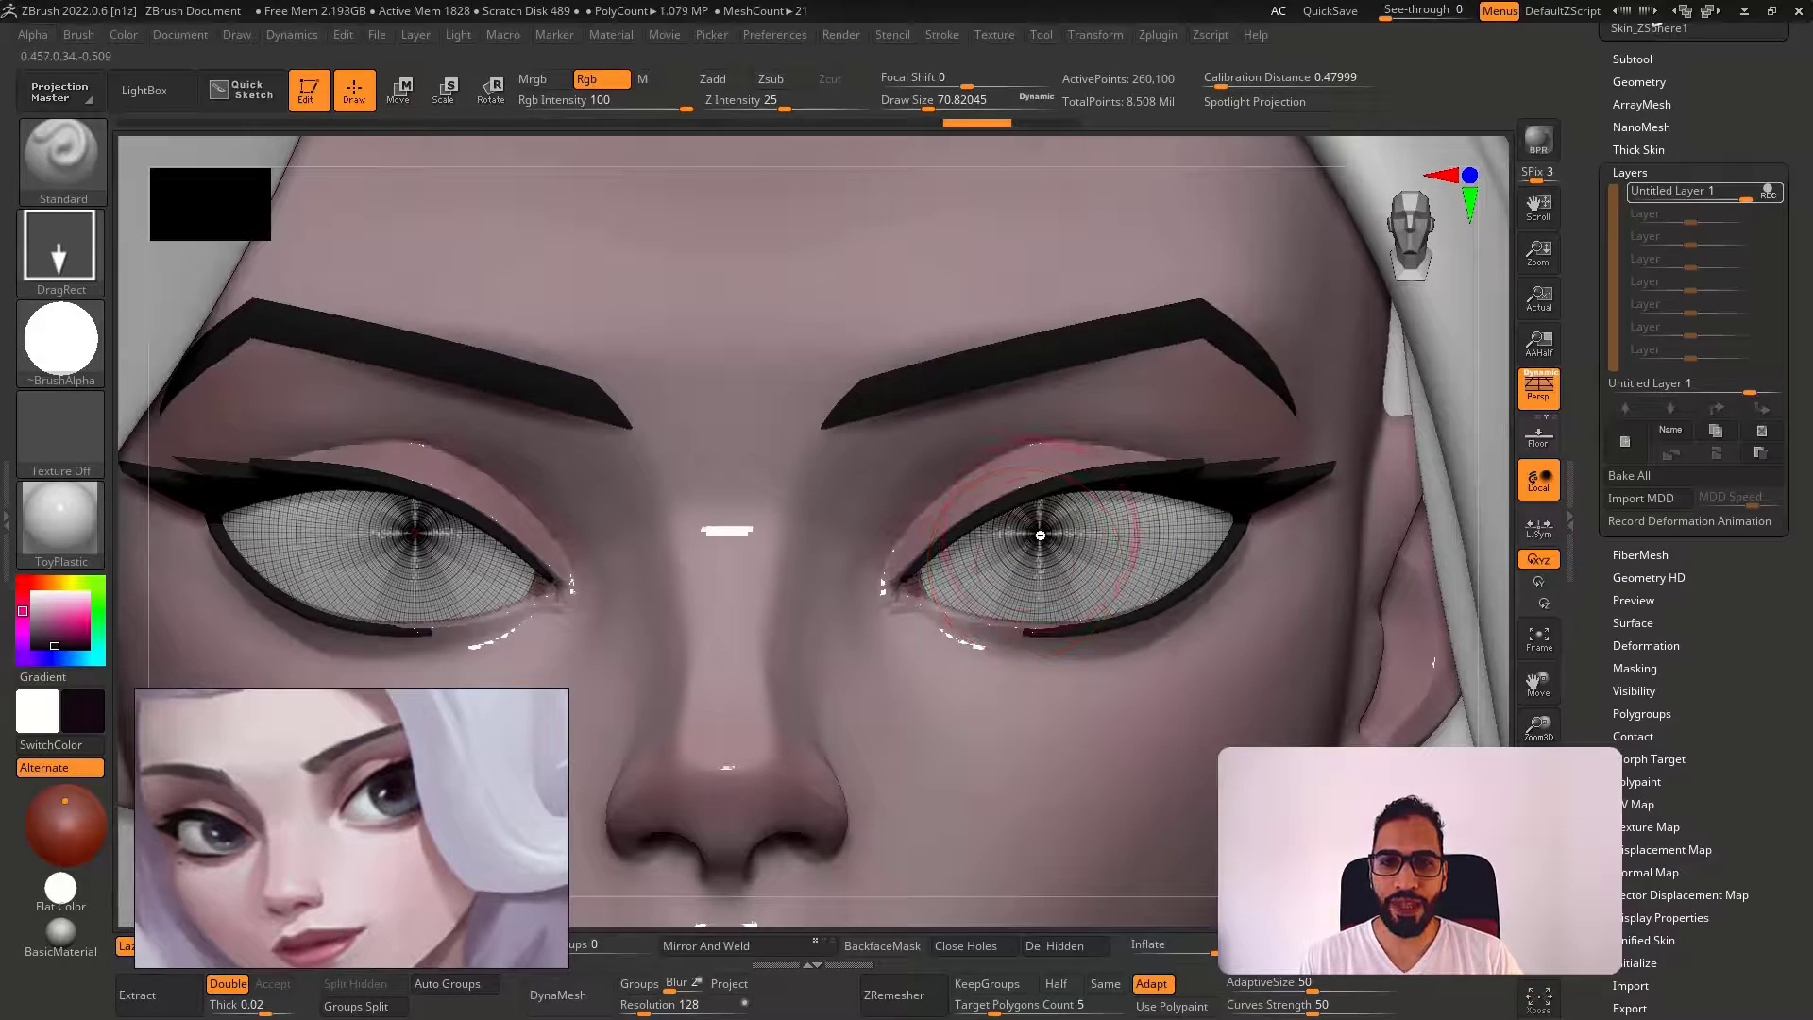
Set Draw Size to about 30.7 and Focal Shift to -100, and paint a dark iris from the eyeball's pole
{"action": "left_click_drag", "start_coordinate": [929, 102], "coordinate": [857, 78]}
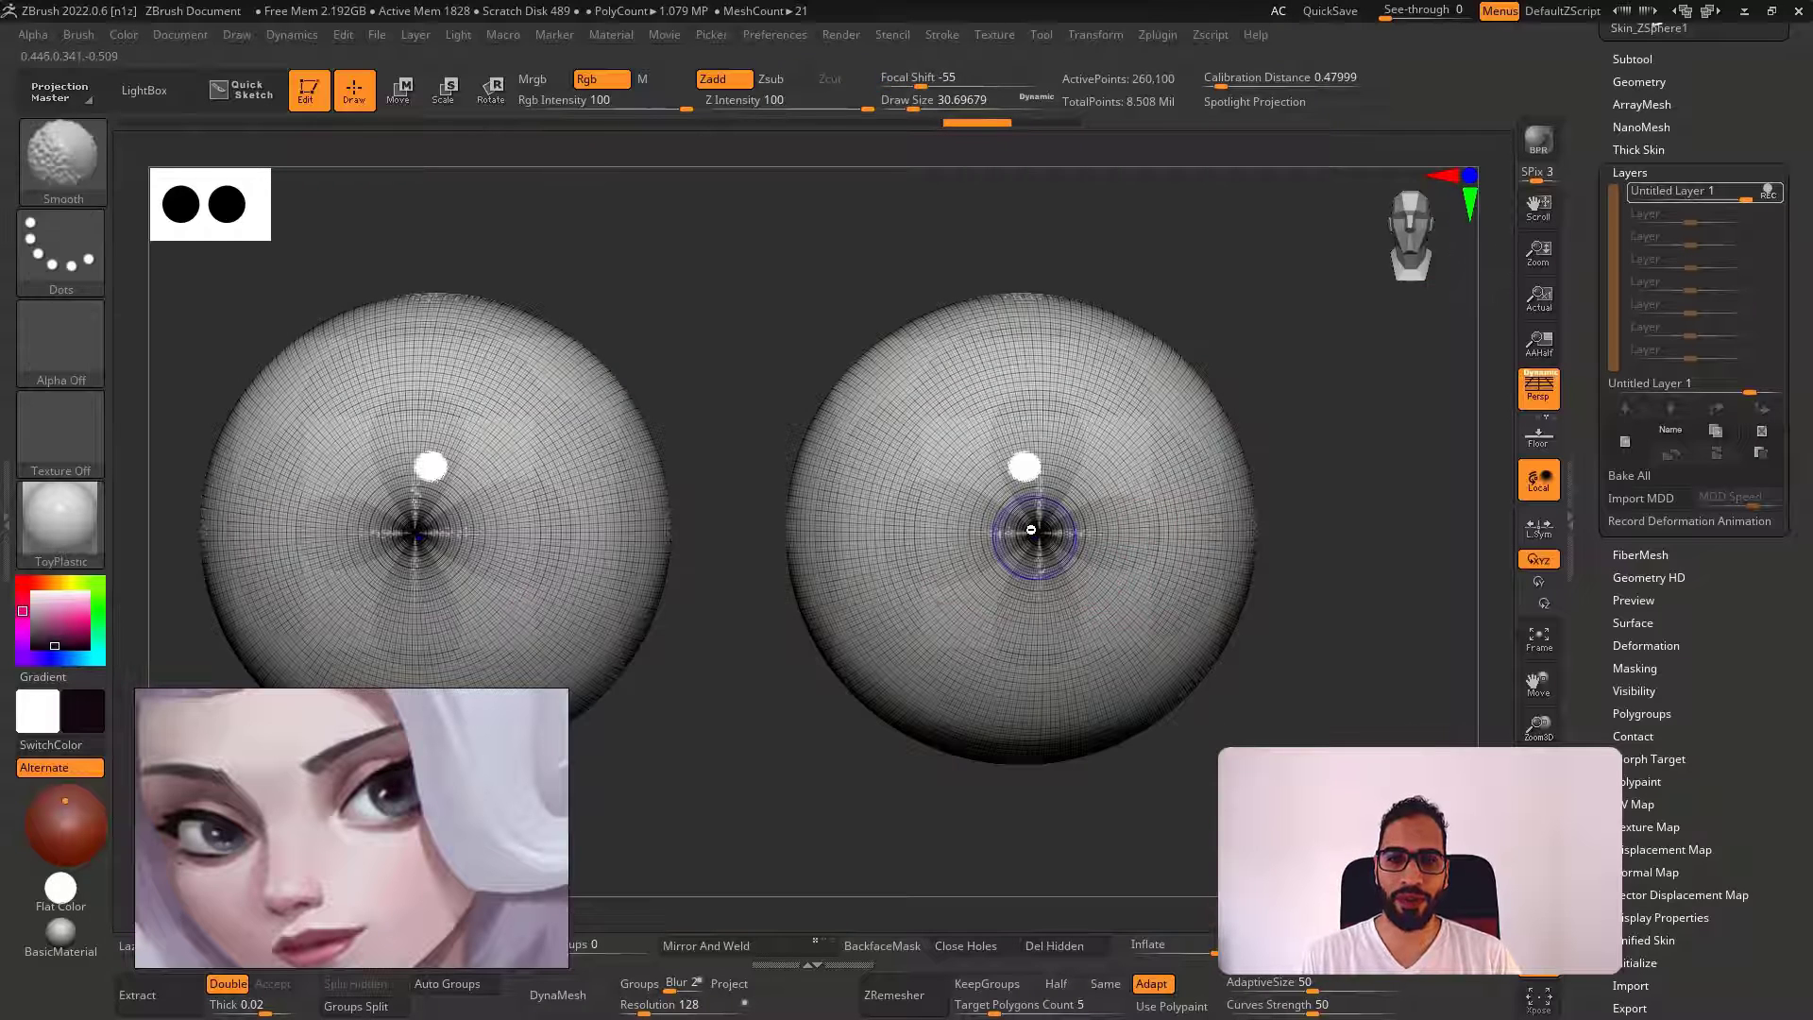
{"action": "key", "text": "shift+f"}
{"action": "mouse_move", "coordinate": [1037, 536]}
{"action": "left_mouse_down"}
{"action": "mouse_move", "coordinate": [1105, 648]}
{"action": "mouse_move", "coordinate": [1037, 543]}
{"action": "left_mouse_up"}
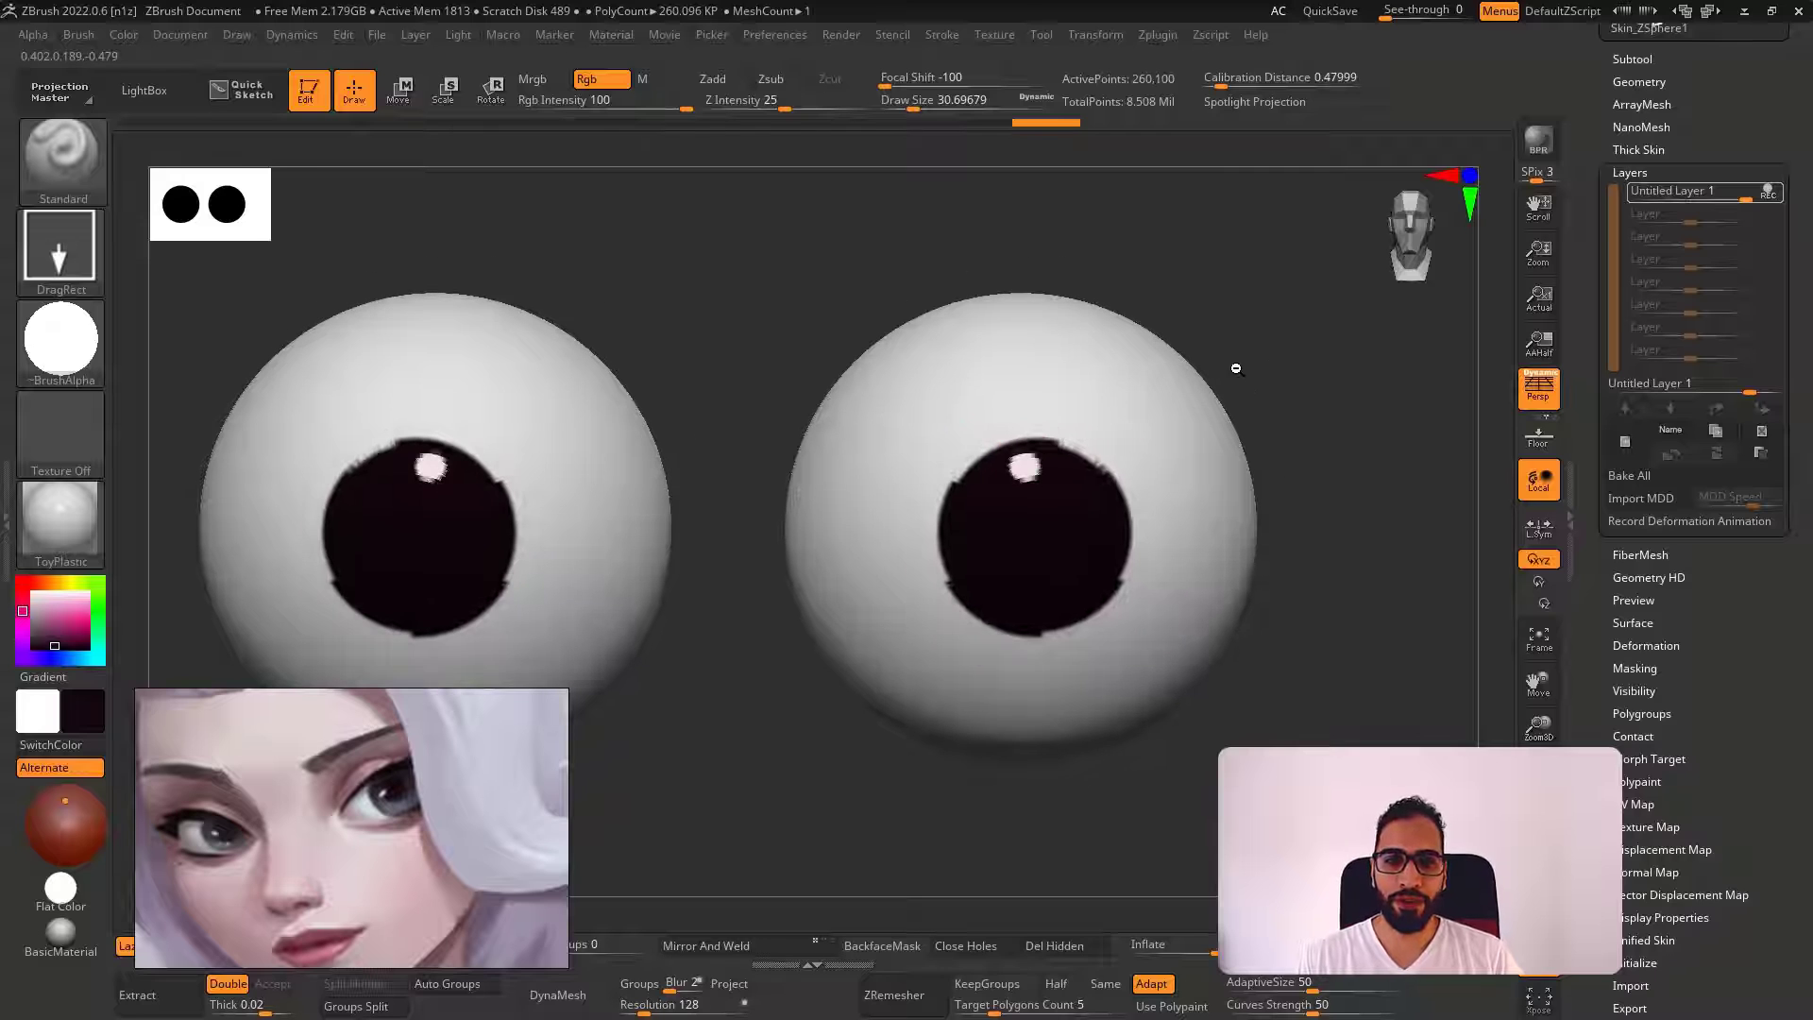
Undo the painted iris, set Focal Shift to -79, and try another iris stroke before undoing it
{"action": "left_click_drag", "start_coordinate": [894, 81], "coordinate": [902, 83]}
{"action": "key", "text": "ctrl+z"}
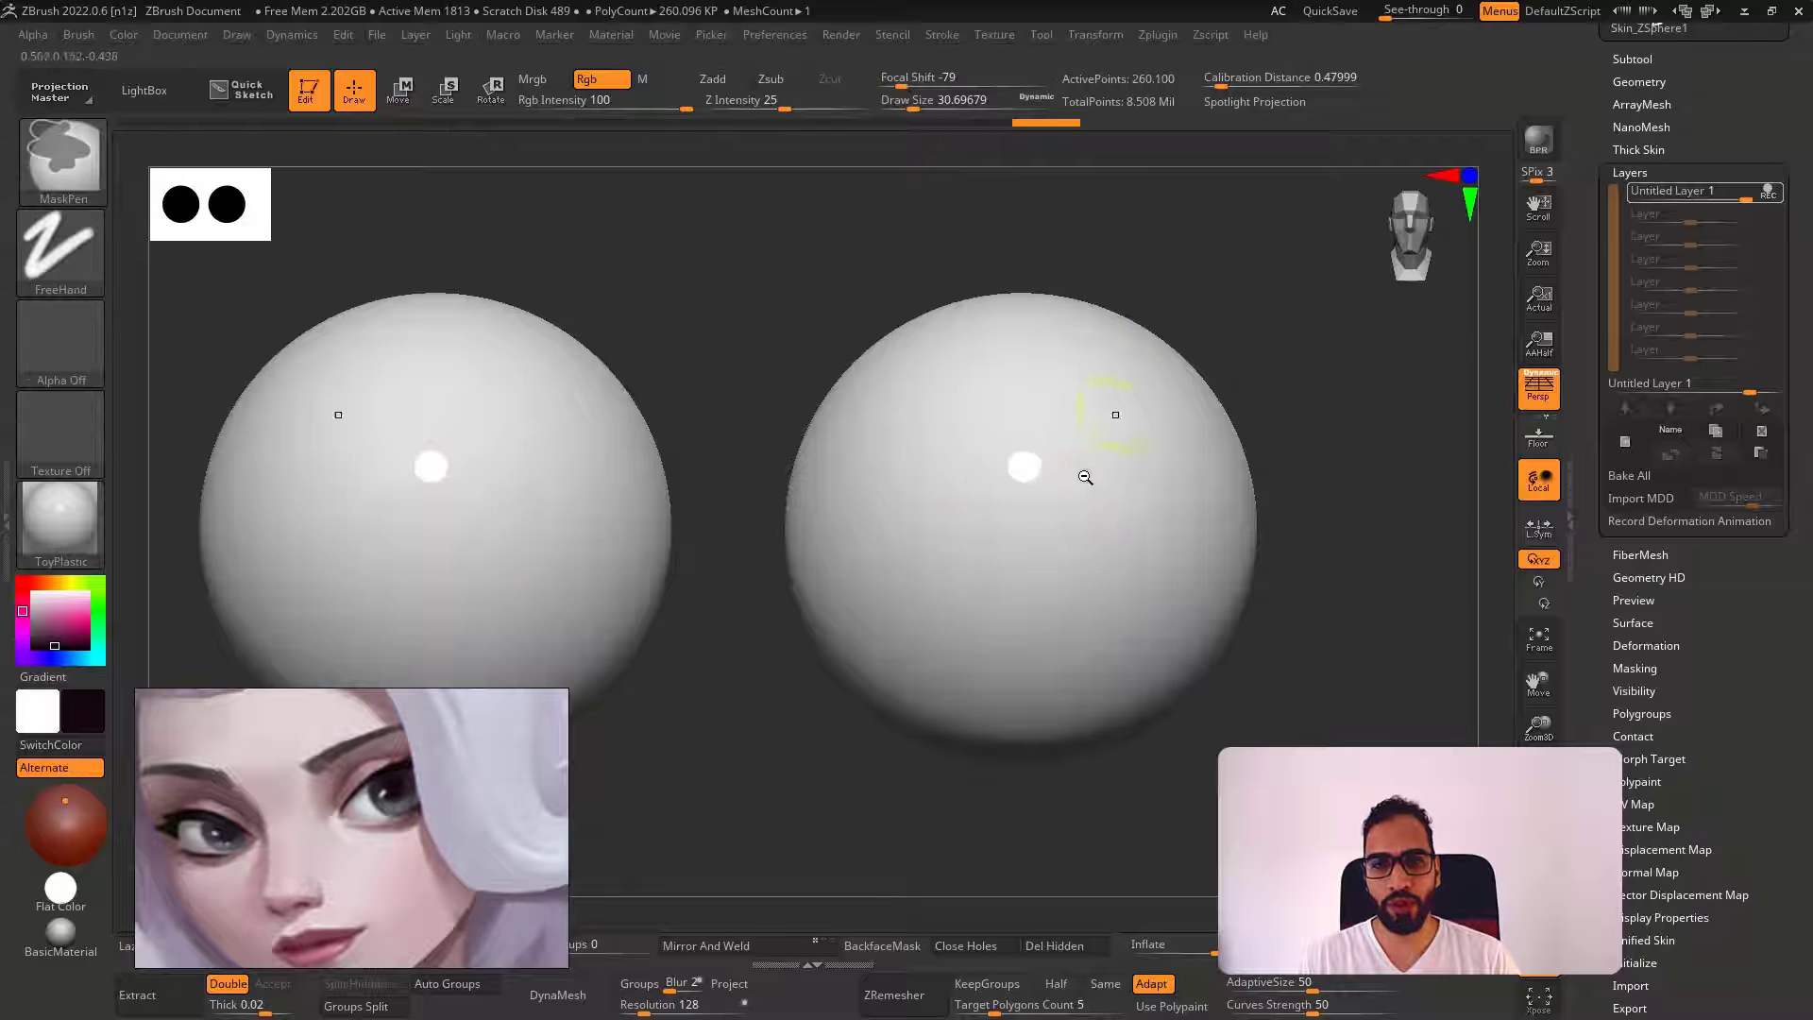
{"action": "left_click_drag", "start_coordinate": [1053, 507], "coordinate": [1131, 653]}
{"action": "key", "text": "ctrl+z"}
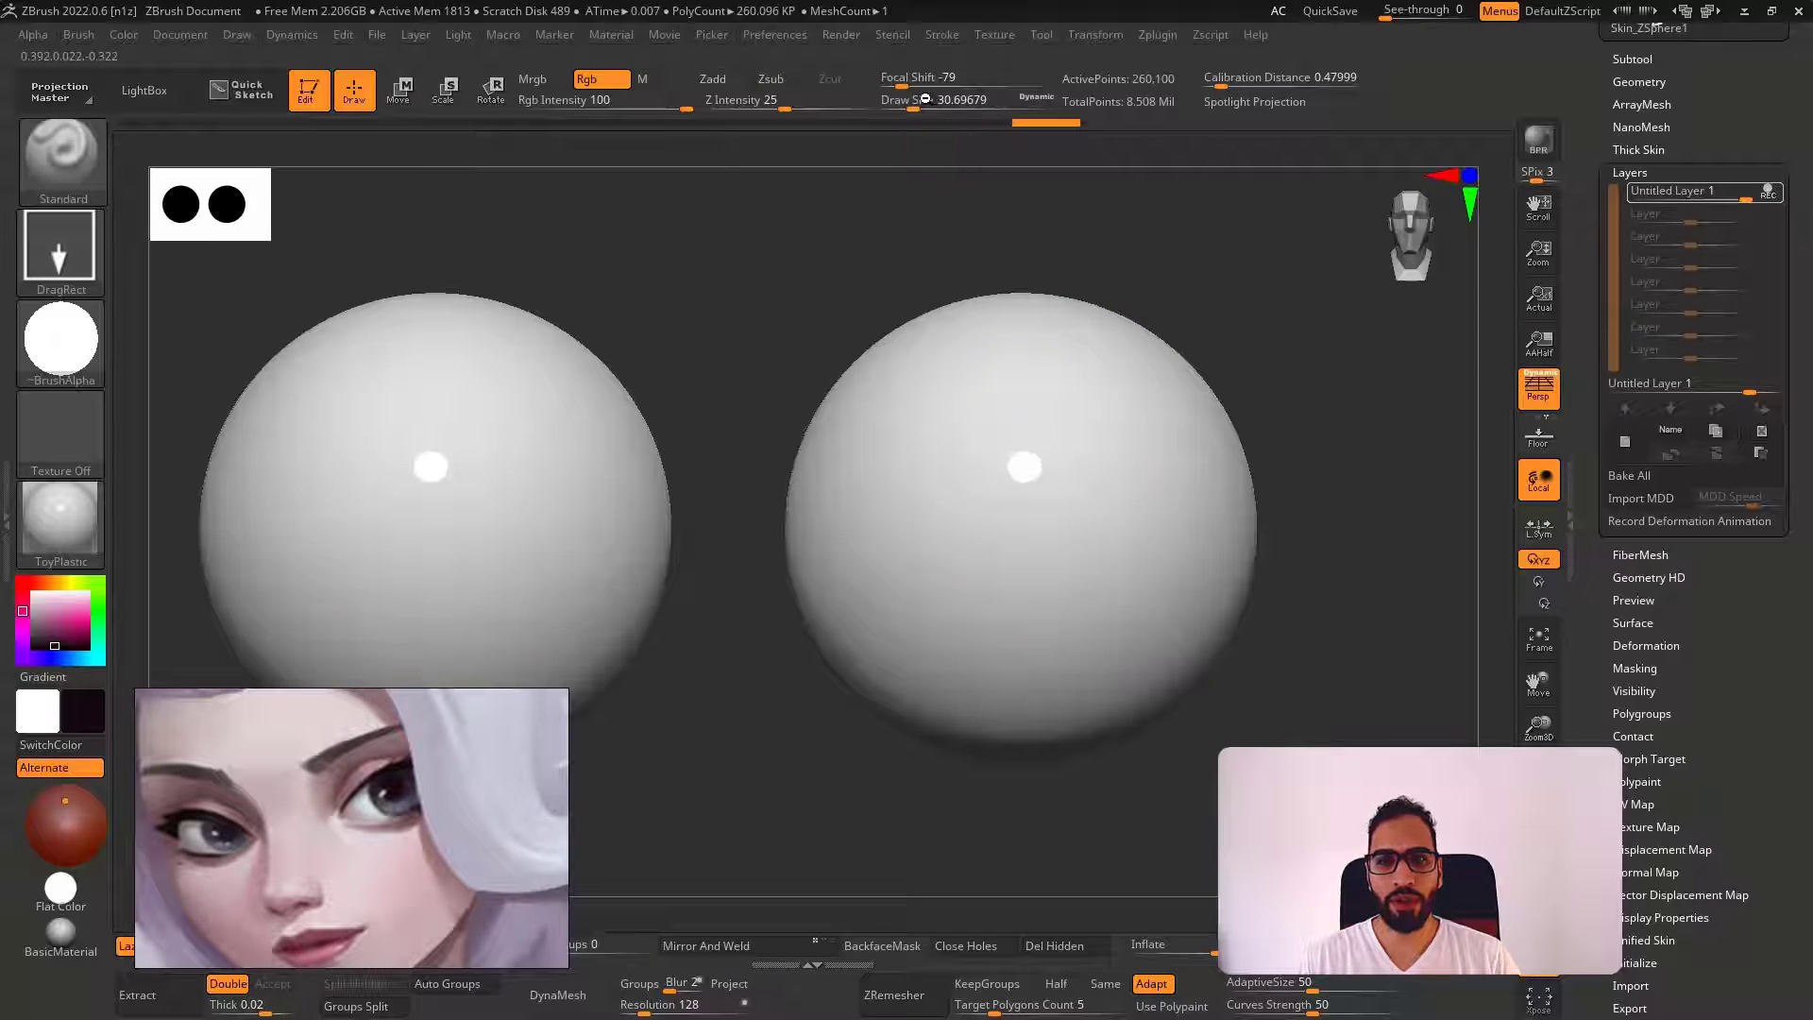
Set Focal Shift to -55, try a larger dark iris from the eyeball's pole, and undo it
{"action": "left_click", "coordinate": [910, 82]}
{"action": "left_click_drag", "start_coordinate": [918, 82], "coordinate": [925, 81]}
{"action": "left_click_drag", "start_coordinate": [1044, 534], "coordinate": [1085, 701]}
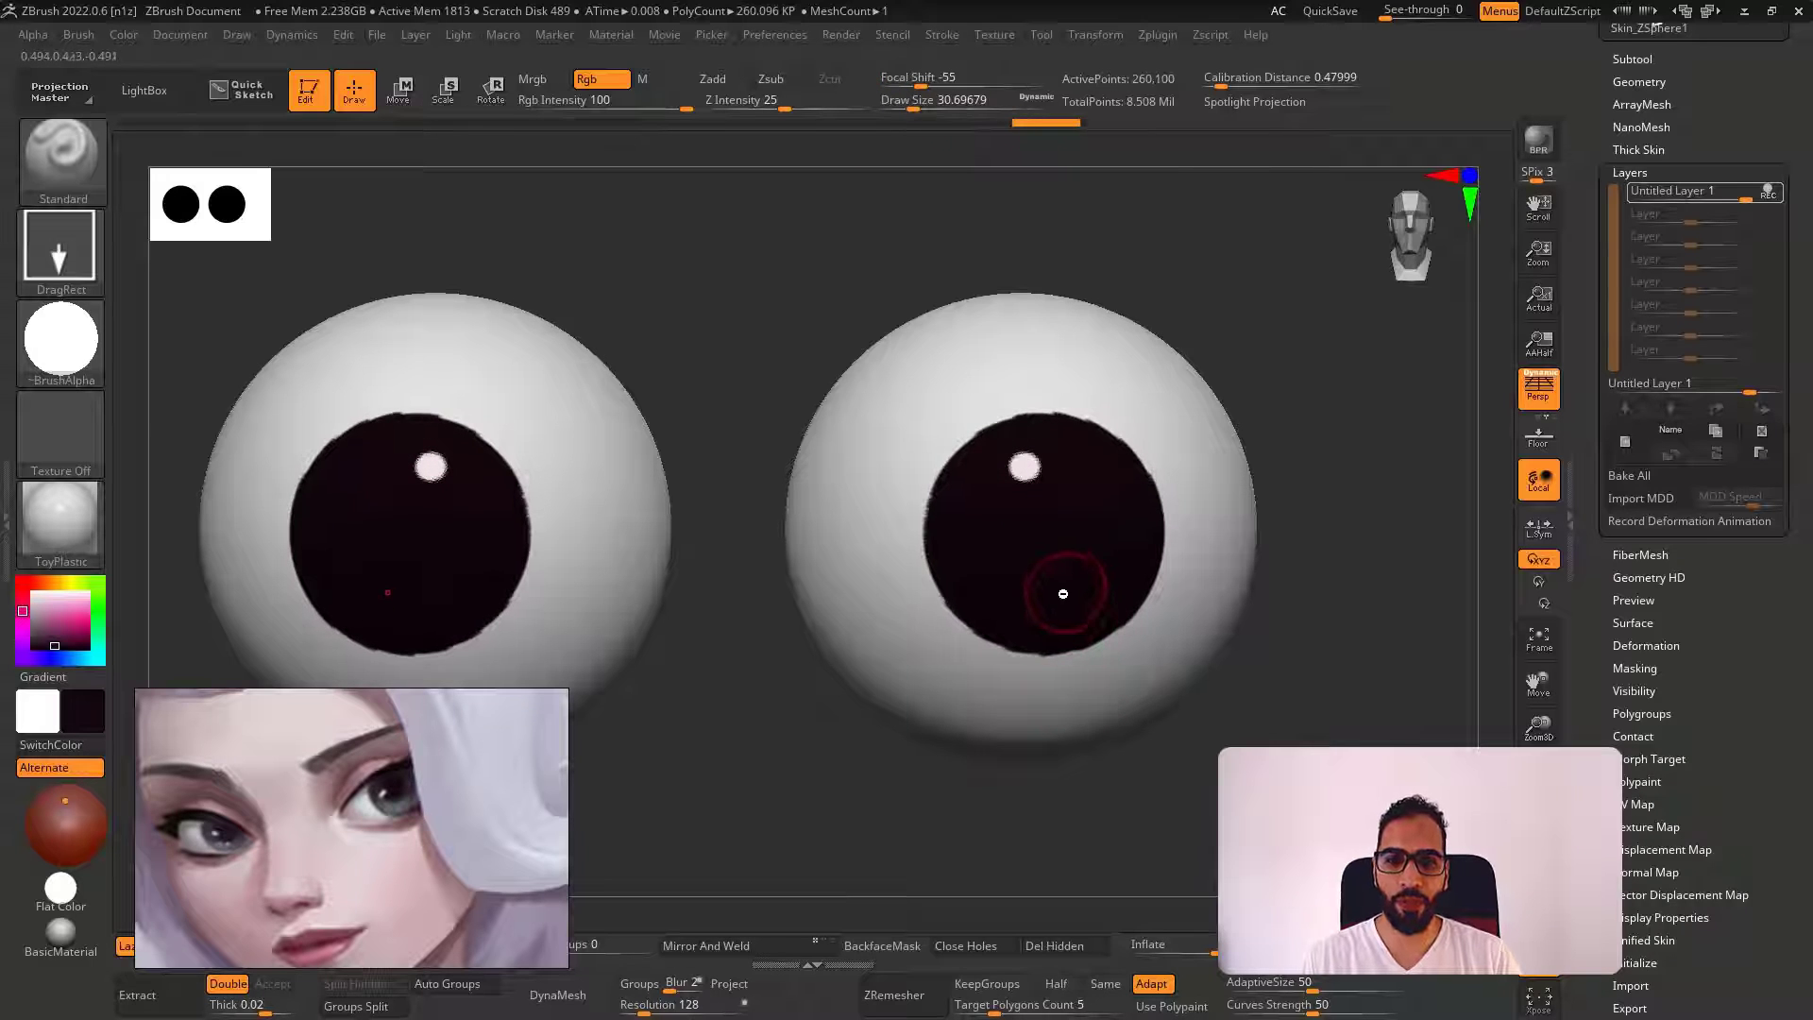
{"action": "key", "text": "ctrl+z"}
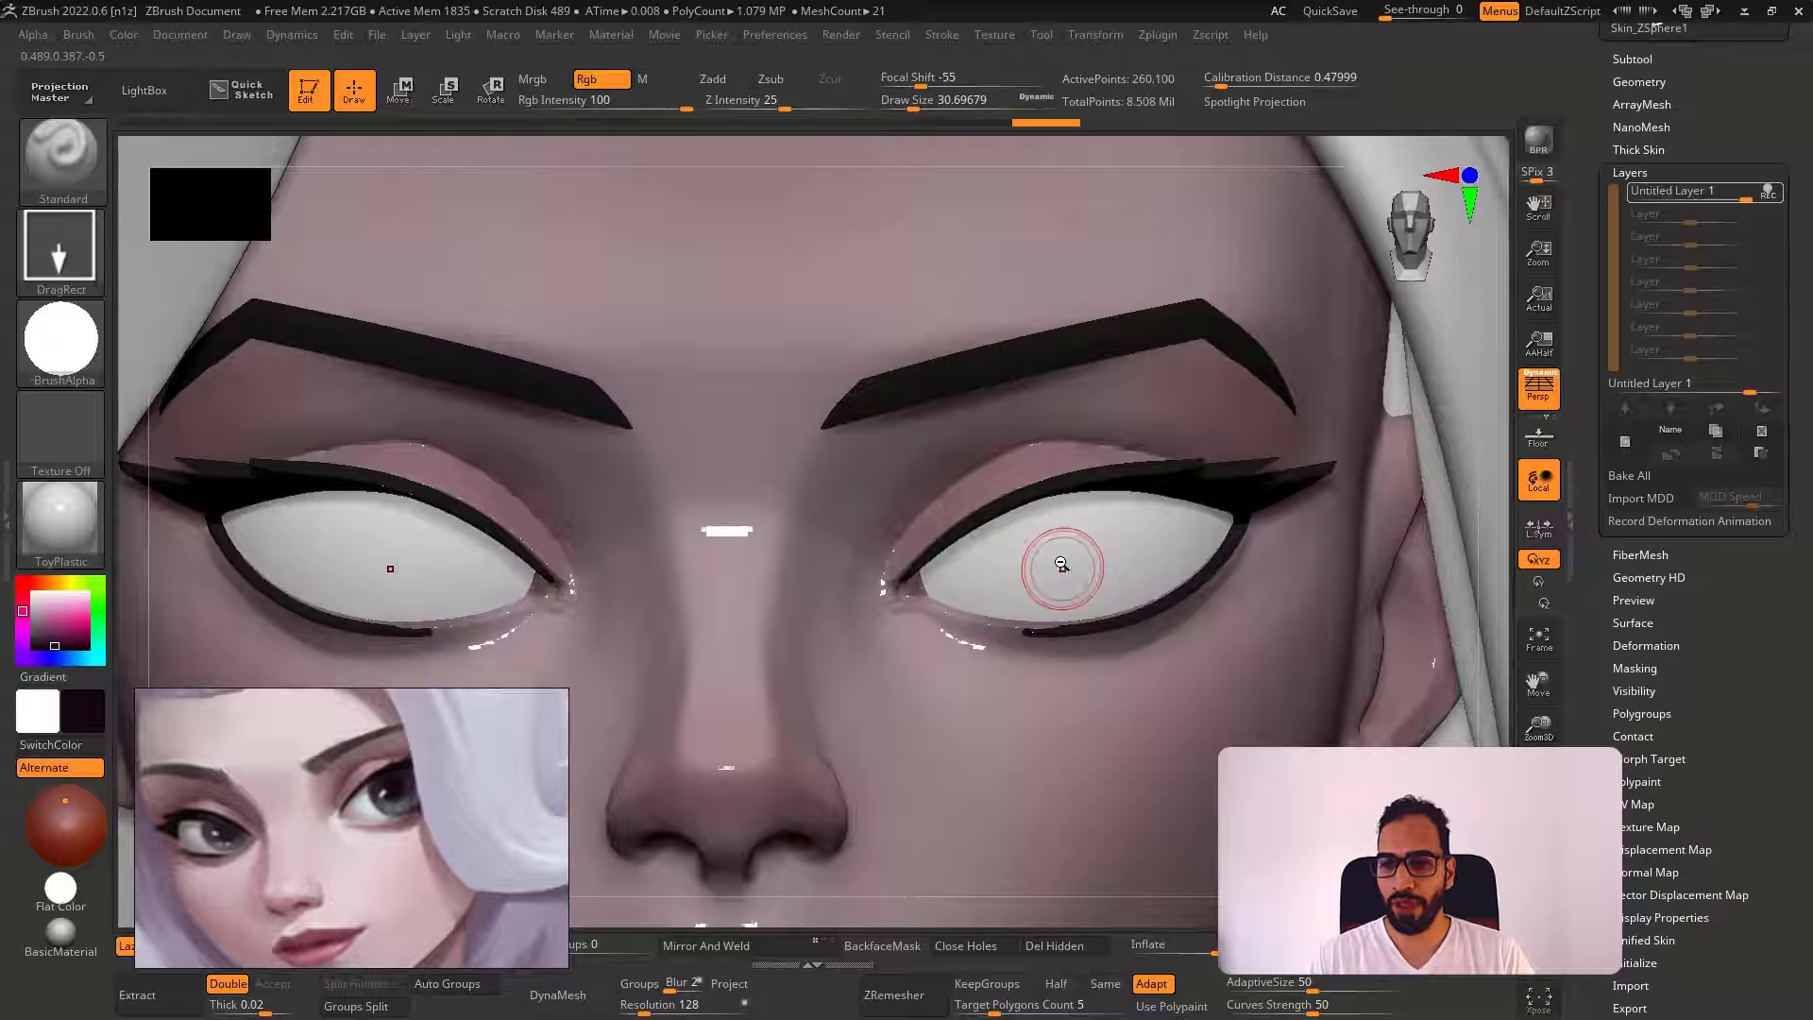
{"action": "key", "text": "ctrl+z"}
Set Focal Shift to -46 and test a large dark iris on the eyeballs before undoing it
{"action": "key", "text": "alt+s"}
{"action": "right_click_drag", "start_coordinate": [1032, 376], "coordinate": [997, 284], "text": "ctrl"}
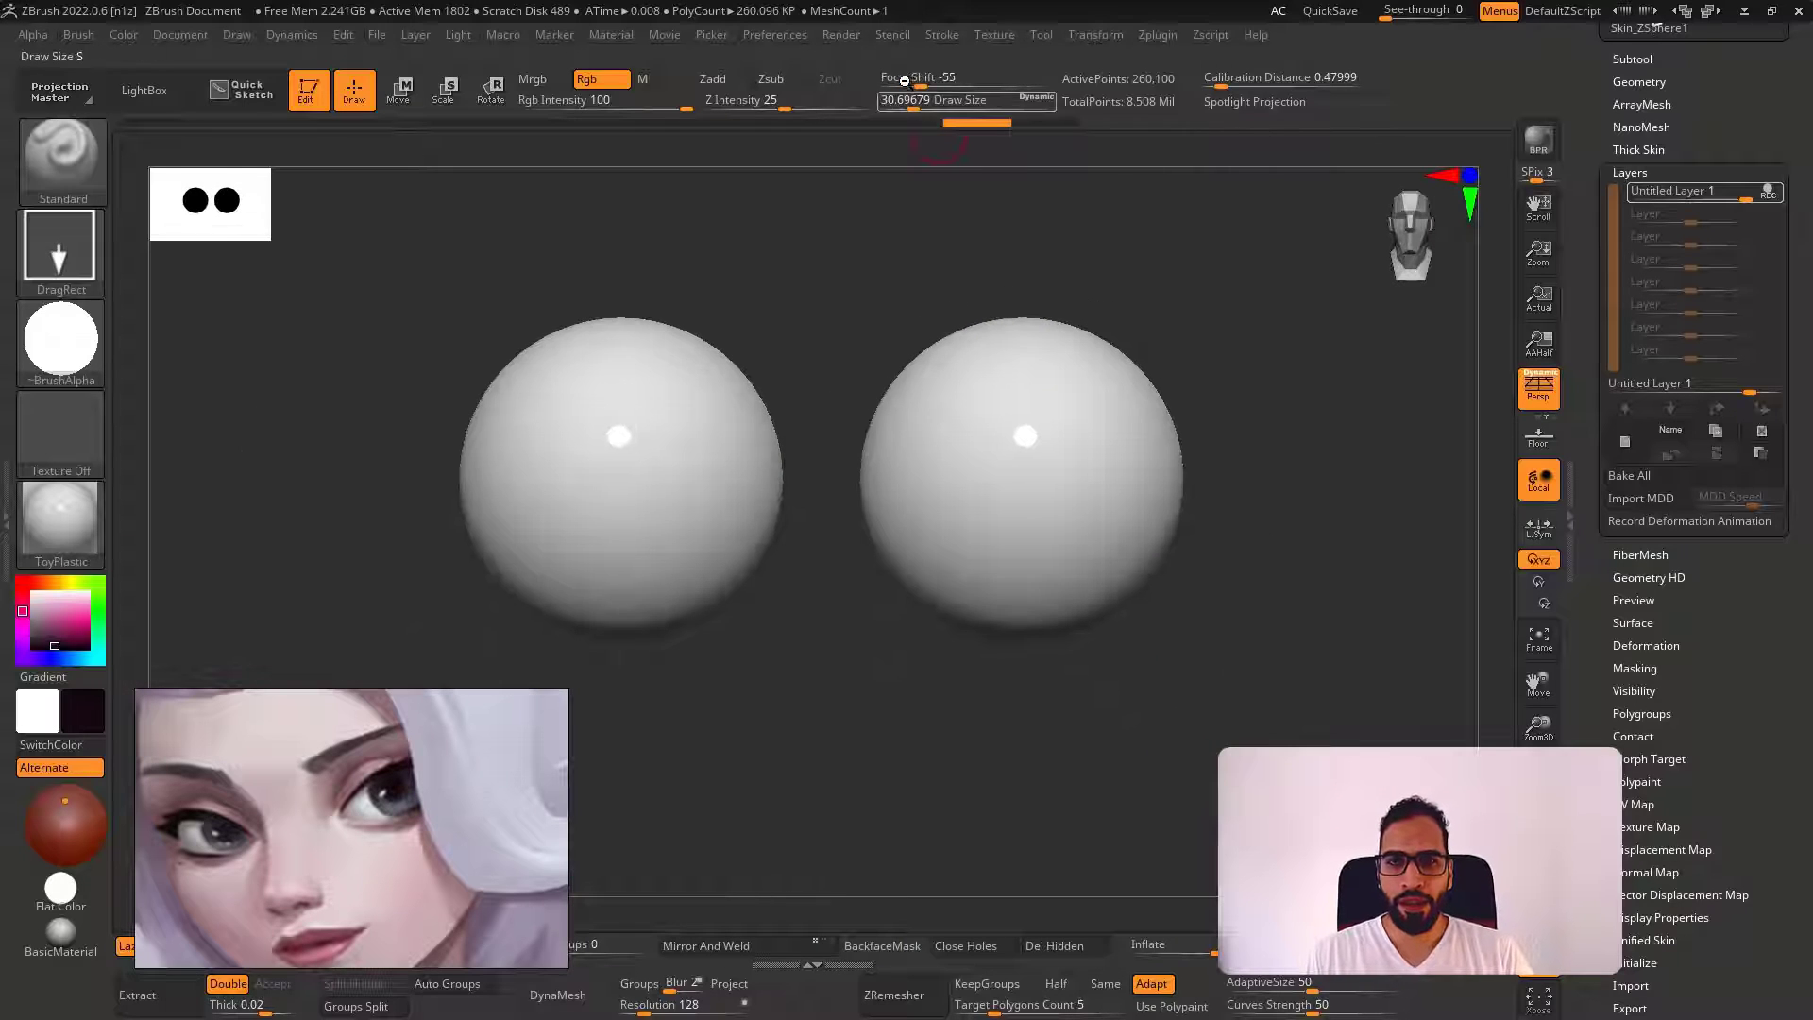
{"action": "left_click_drag", "start_coordinate": [905, 80], "coordinate": [930, 79]}
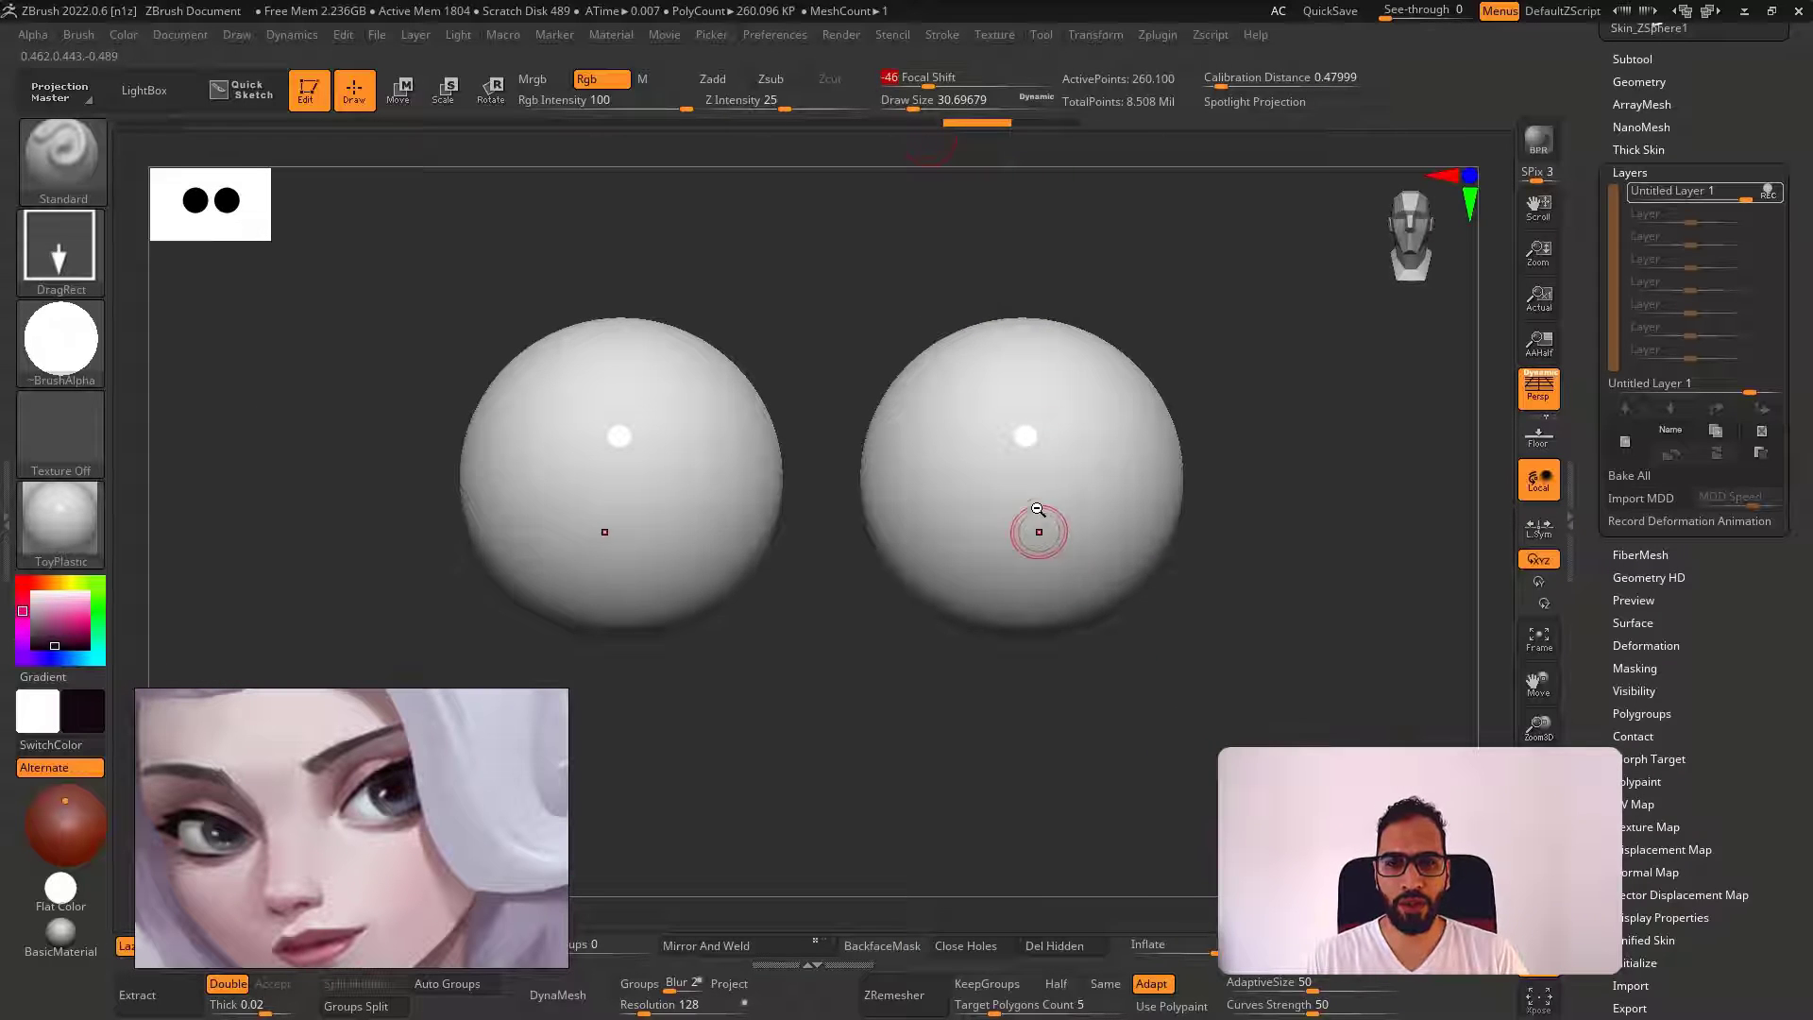
{"action": "key", "text": "alt+s"}
{"action": "left_click_drag", "start_coordinate": [1036, 499], "coordinate": [1091, 601]}
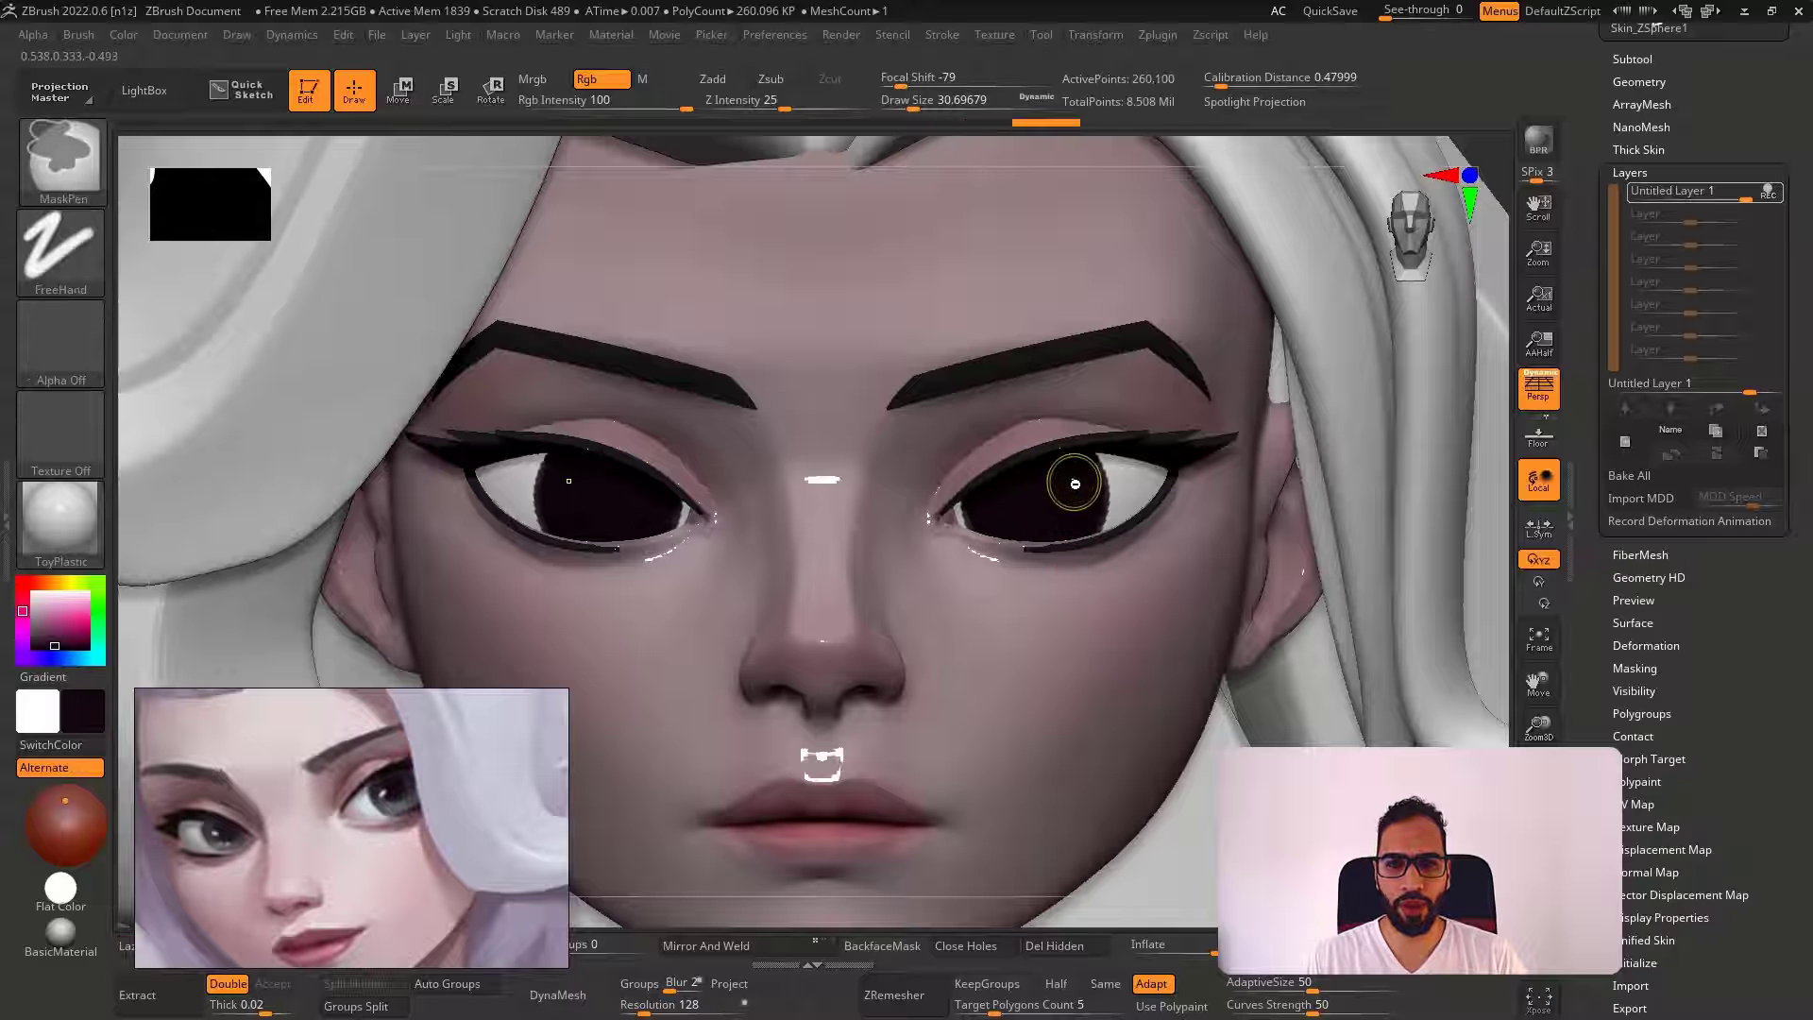
{"action": "key", "text": "ctrl+z"}
Try smaller dark irises with the face shown, inspect the edge on the isolated eyeballs, and undo the strokes
{"action": "left_click_drag", "start_coordinate": [1074, 489], "coordinate": [1087, 563]}
{"action": "key", "text": "ctrl+z"}
{"action": "left_click_drag", "start_coordinate": [1037, 498], "coordinate": [1065, 561]}
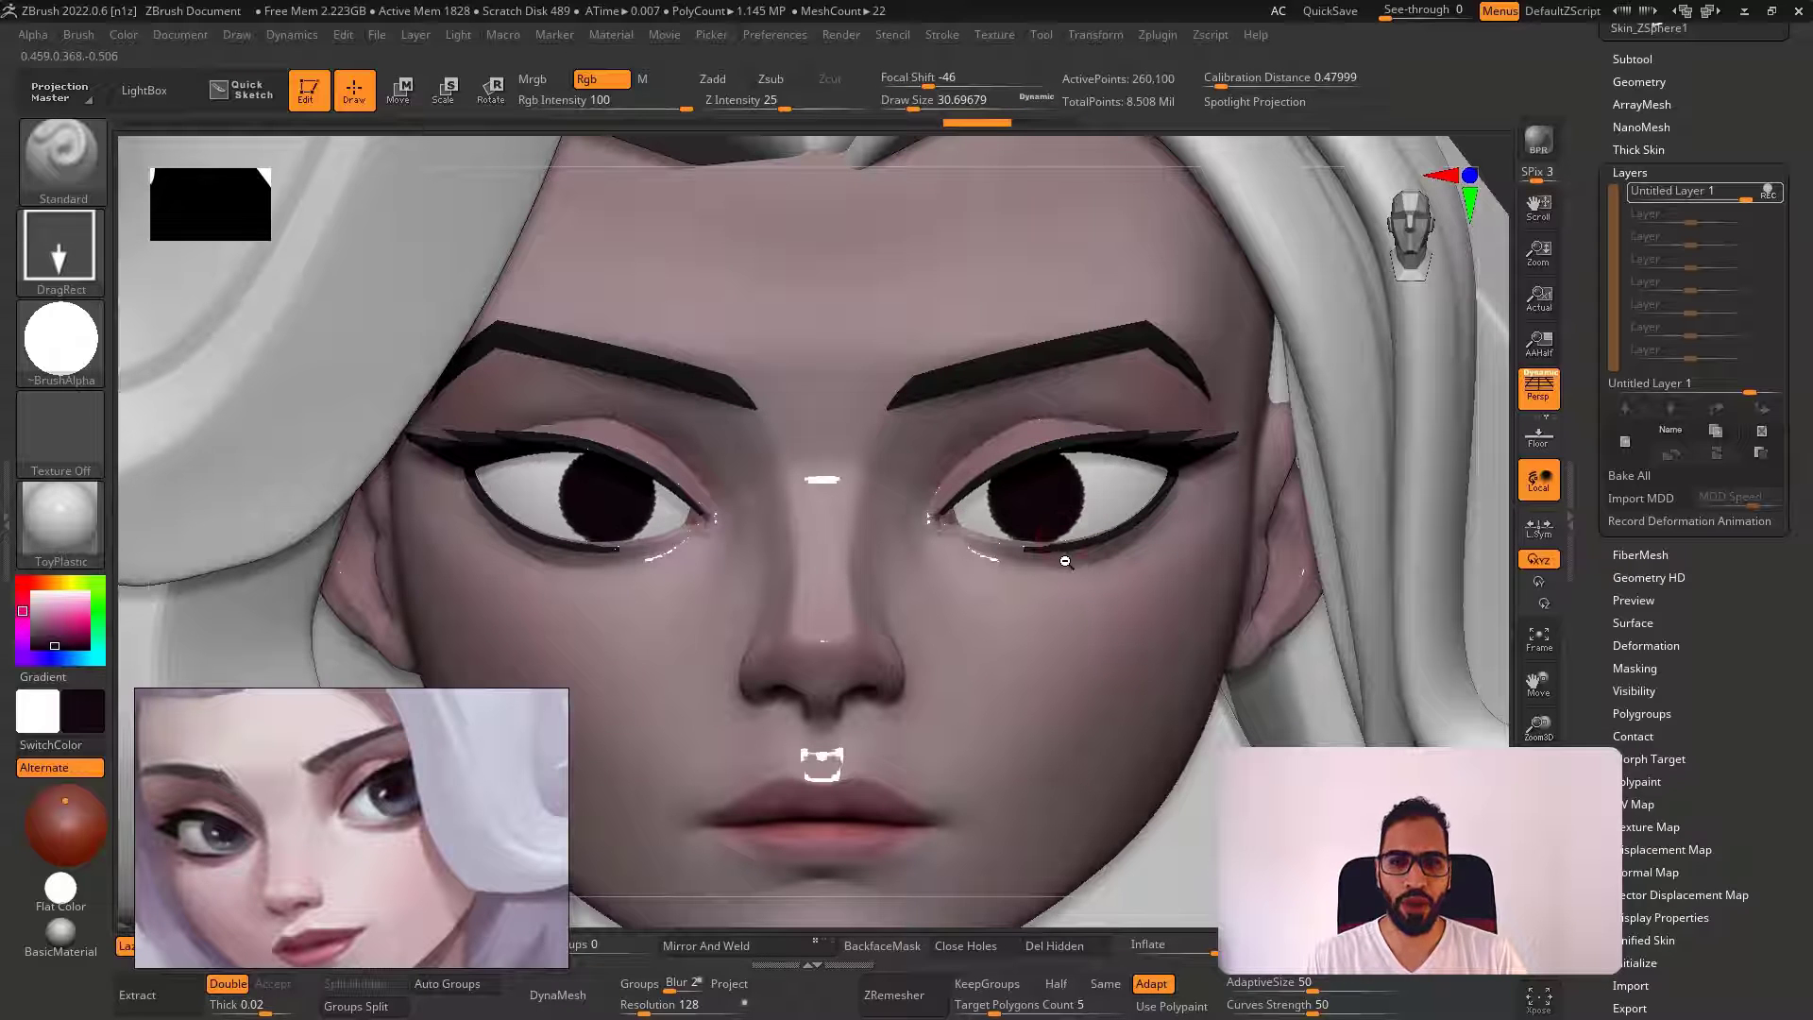
{"action": "key", "text": "alt+s"}
{"action": "right_click_drag", "start_coordinate": [1055, 517], "coordinate": [1158, 644]}
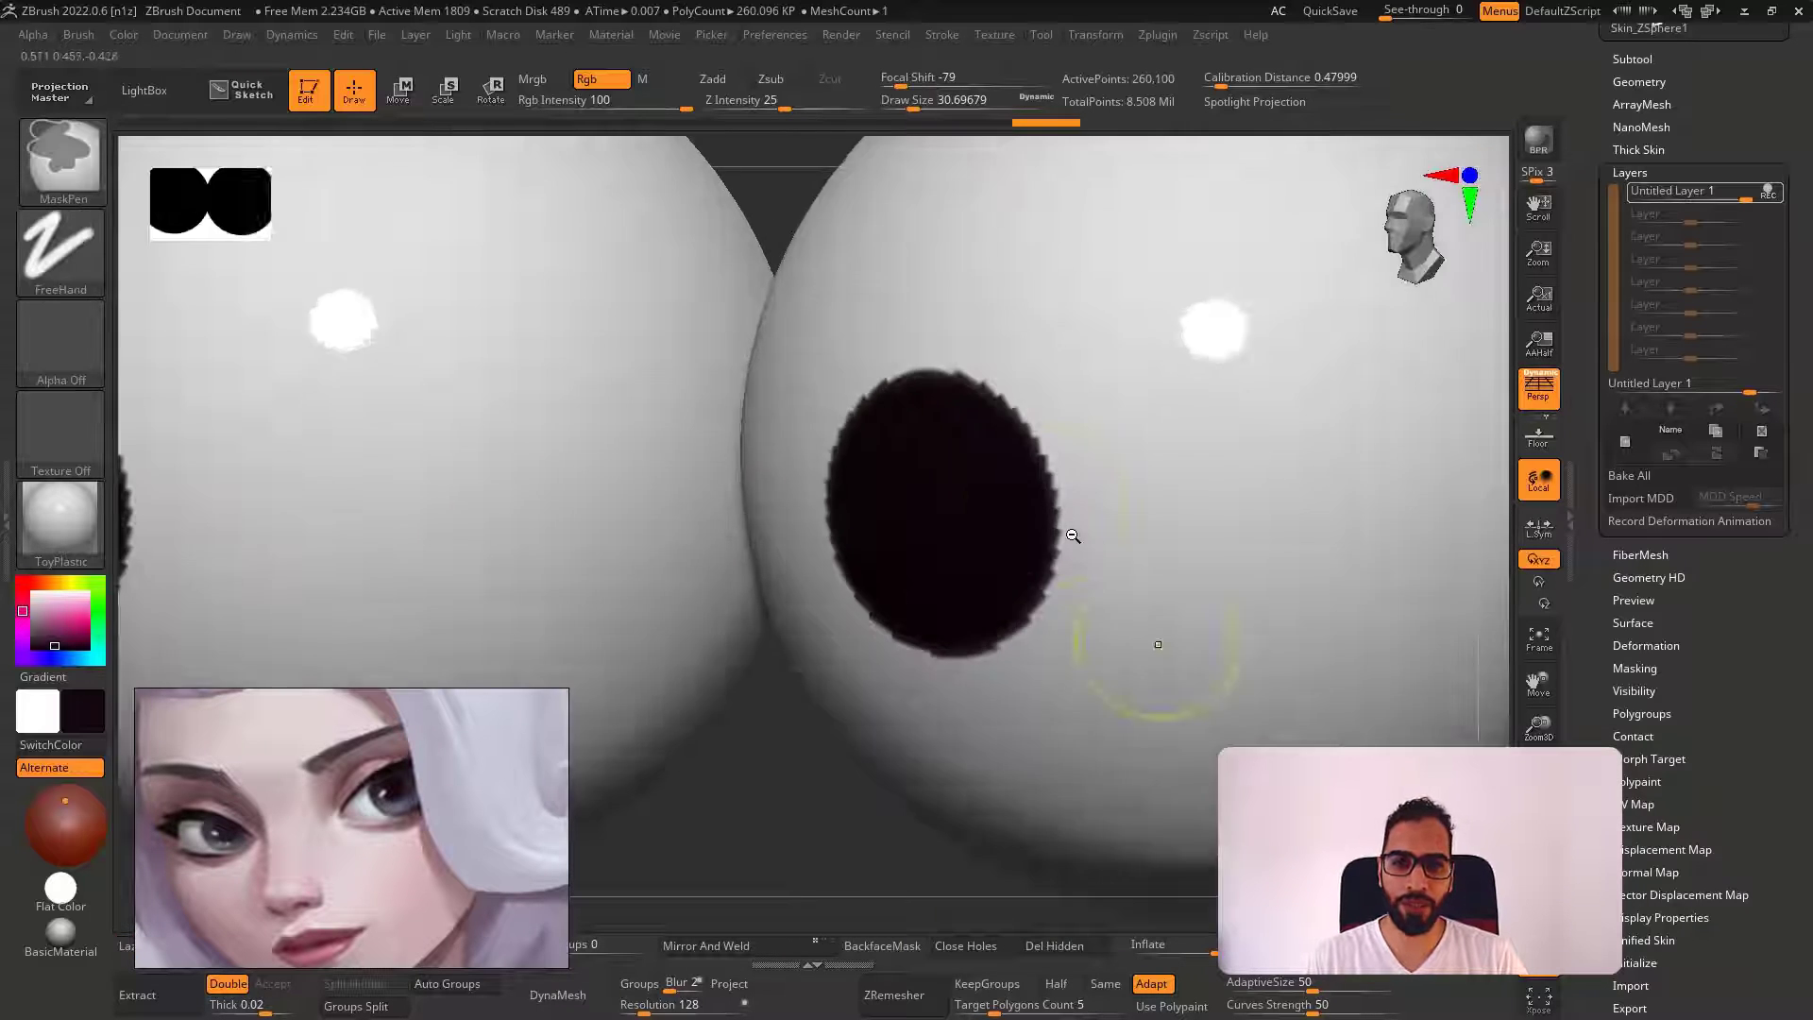
{"action": "right_click_drag", "start_coordinate": [1029, 406], "coordinate": [994, 505], "text": "ctrl"}
{"action": "key", "text": "shift+f"}
{"action": "key", "text": "shift+f"}
{"action": "key", "text": "ctrl+z"}
Test a dark iris against the full head, undo it, and isolate the eyeballs with PolyFrame on
{"action": "key", "text": "alt+s"}
{"action": "left_click_drag", "start_coordinate": [1026, 535], "coordinate": [1051, 553]}
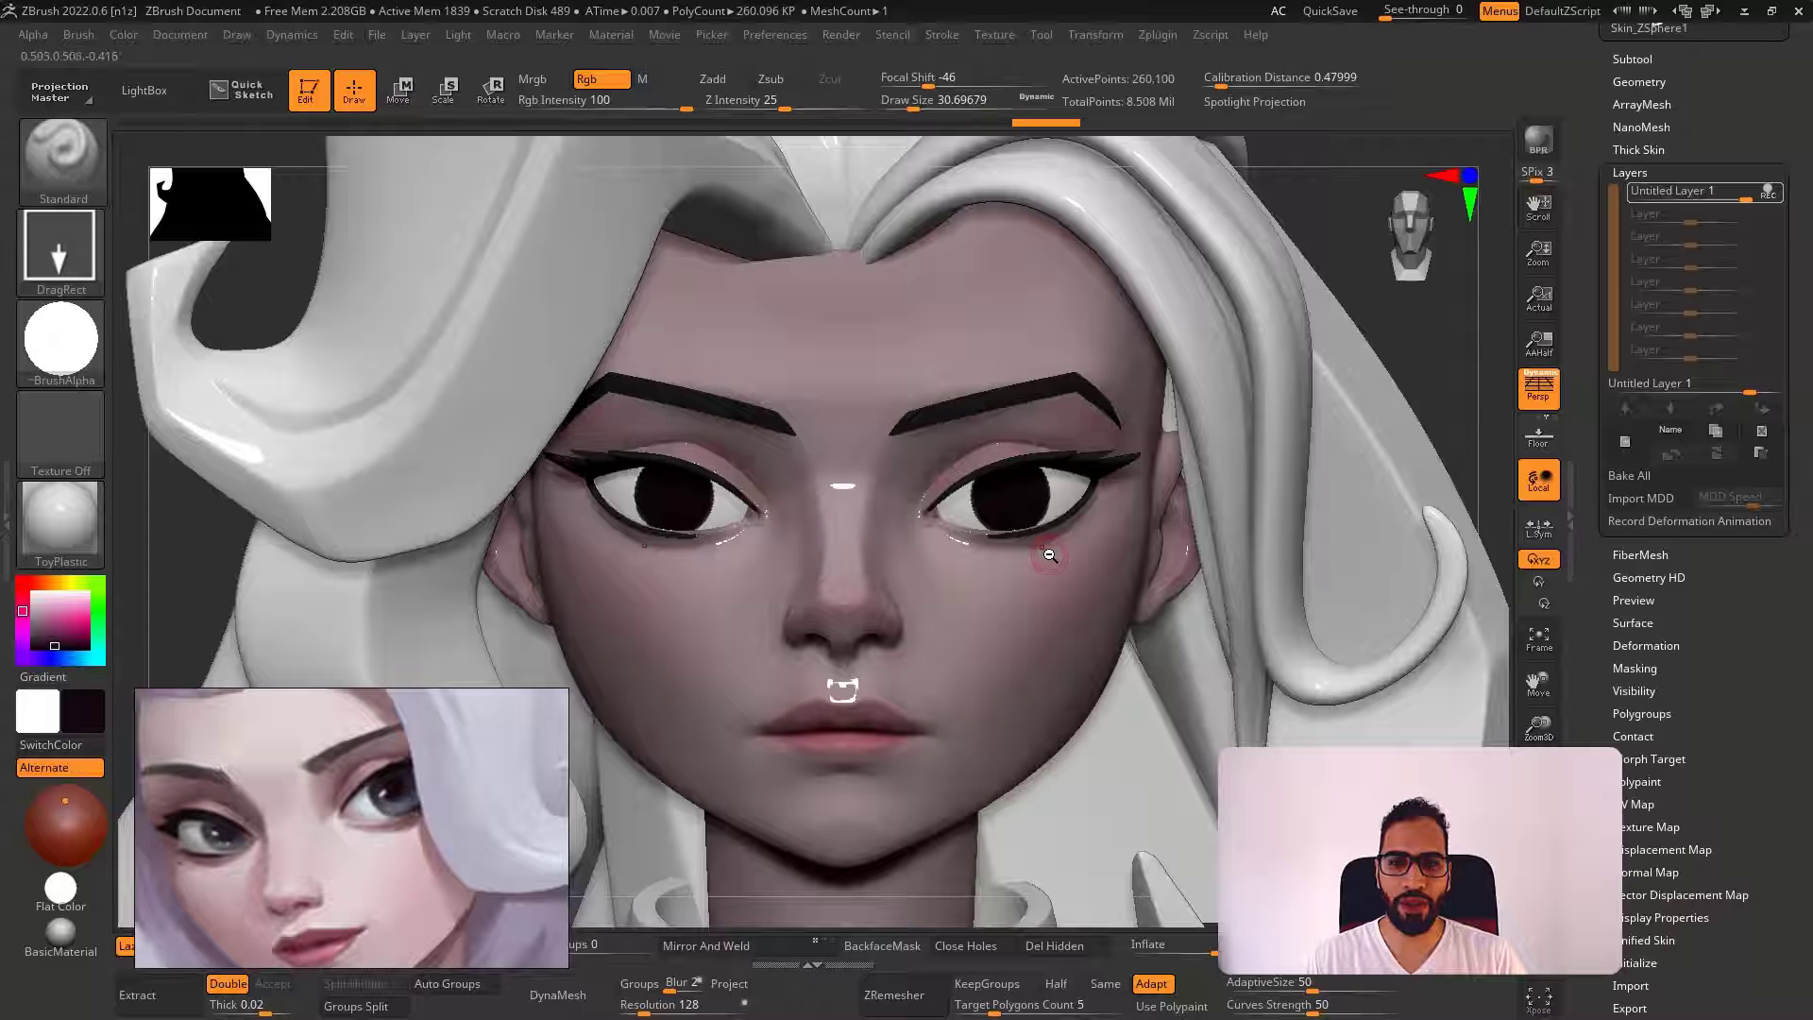
{"action": "key", "text": "alt+s"}
{"action": "key", "text": "shift+f"}
{"action": "right_click_drag", "start_coordinate": [1060, 590], "coordinate": [965, 458], "text": "ctrl"}
{"action": "key", "text": "ctrl+z"}
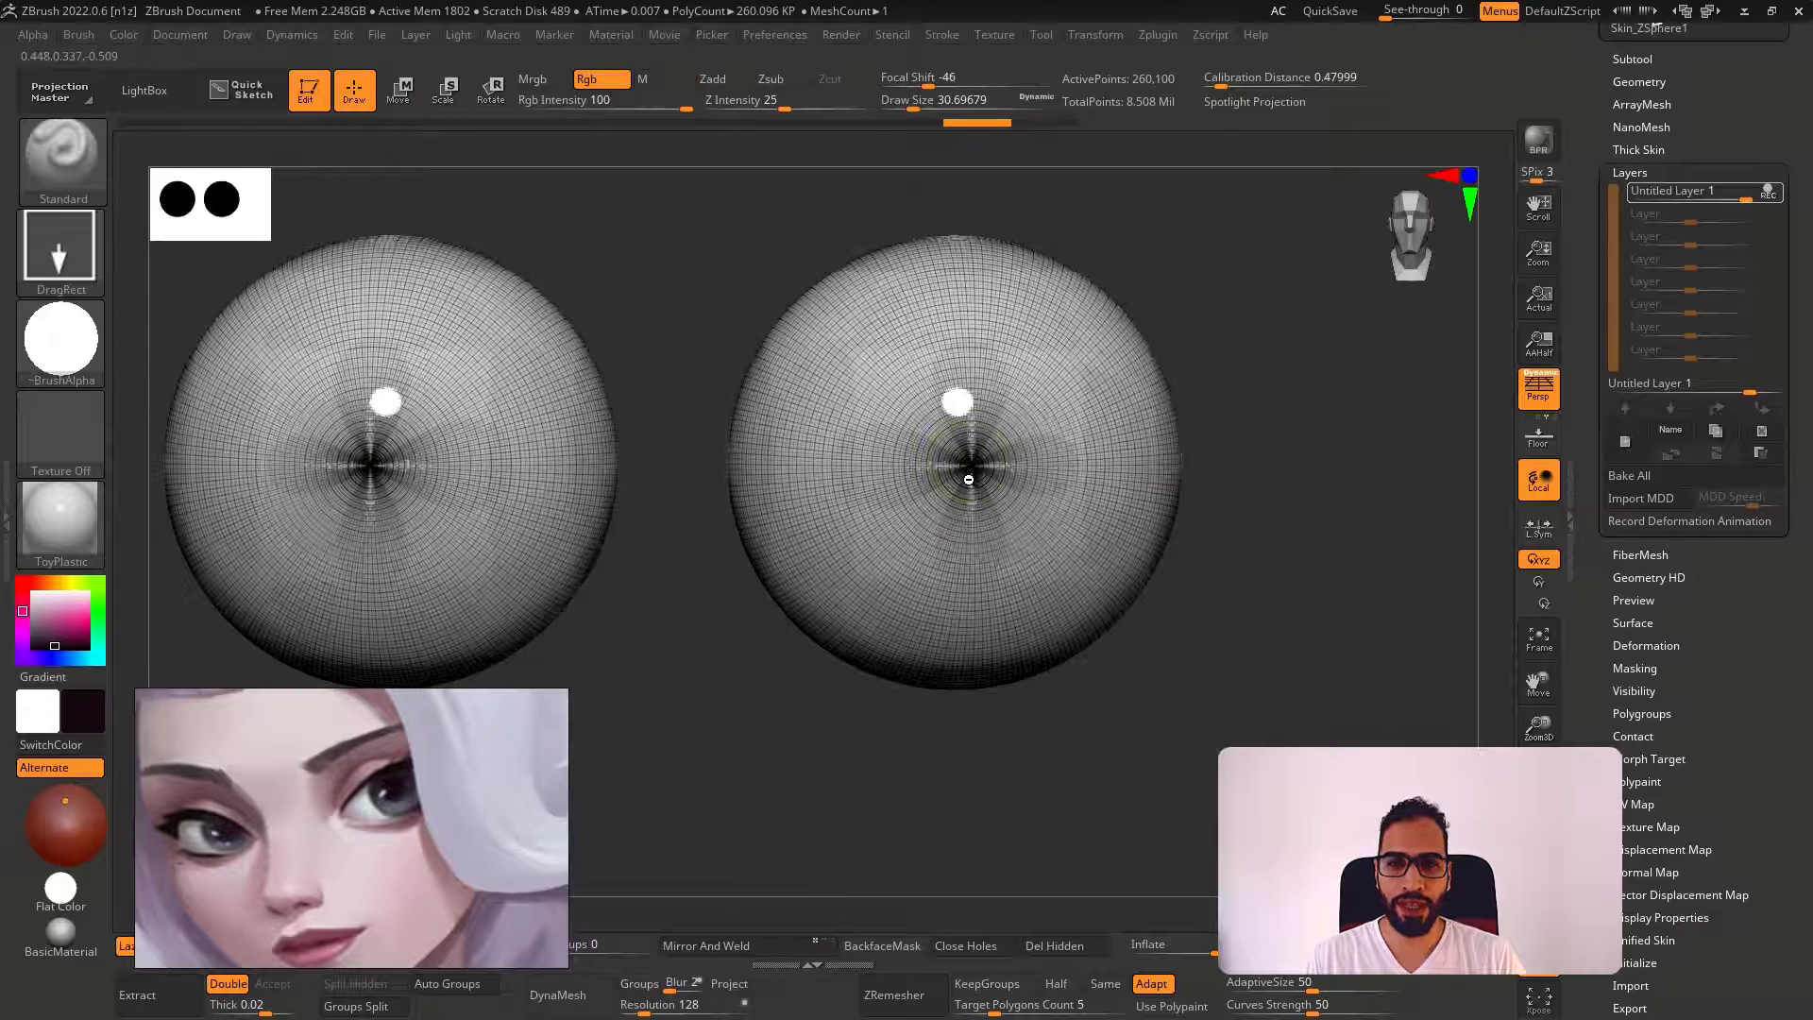
Test a dark iris centred on the eyeball's pole against the face, then remove it and isolate the eyeballs with PolyFrame on
{"action": "left_click_drag", "start_coordinate": [967, 466], "coordinate": [1023, 567]}
{"action": "key", "text": "shift+f"}
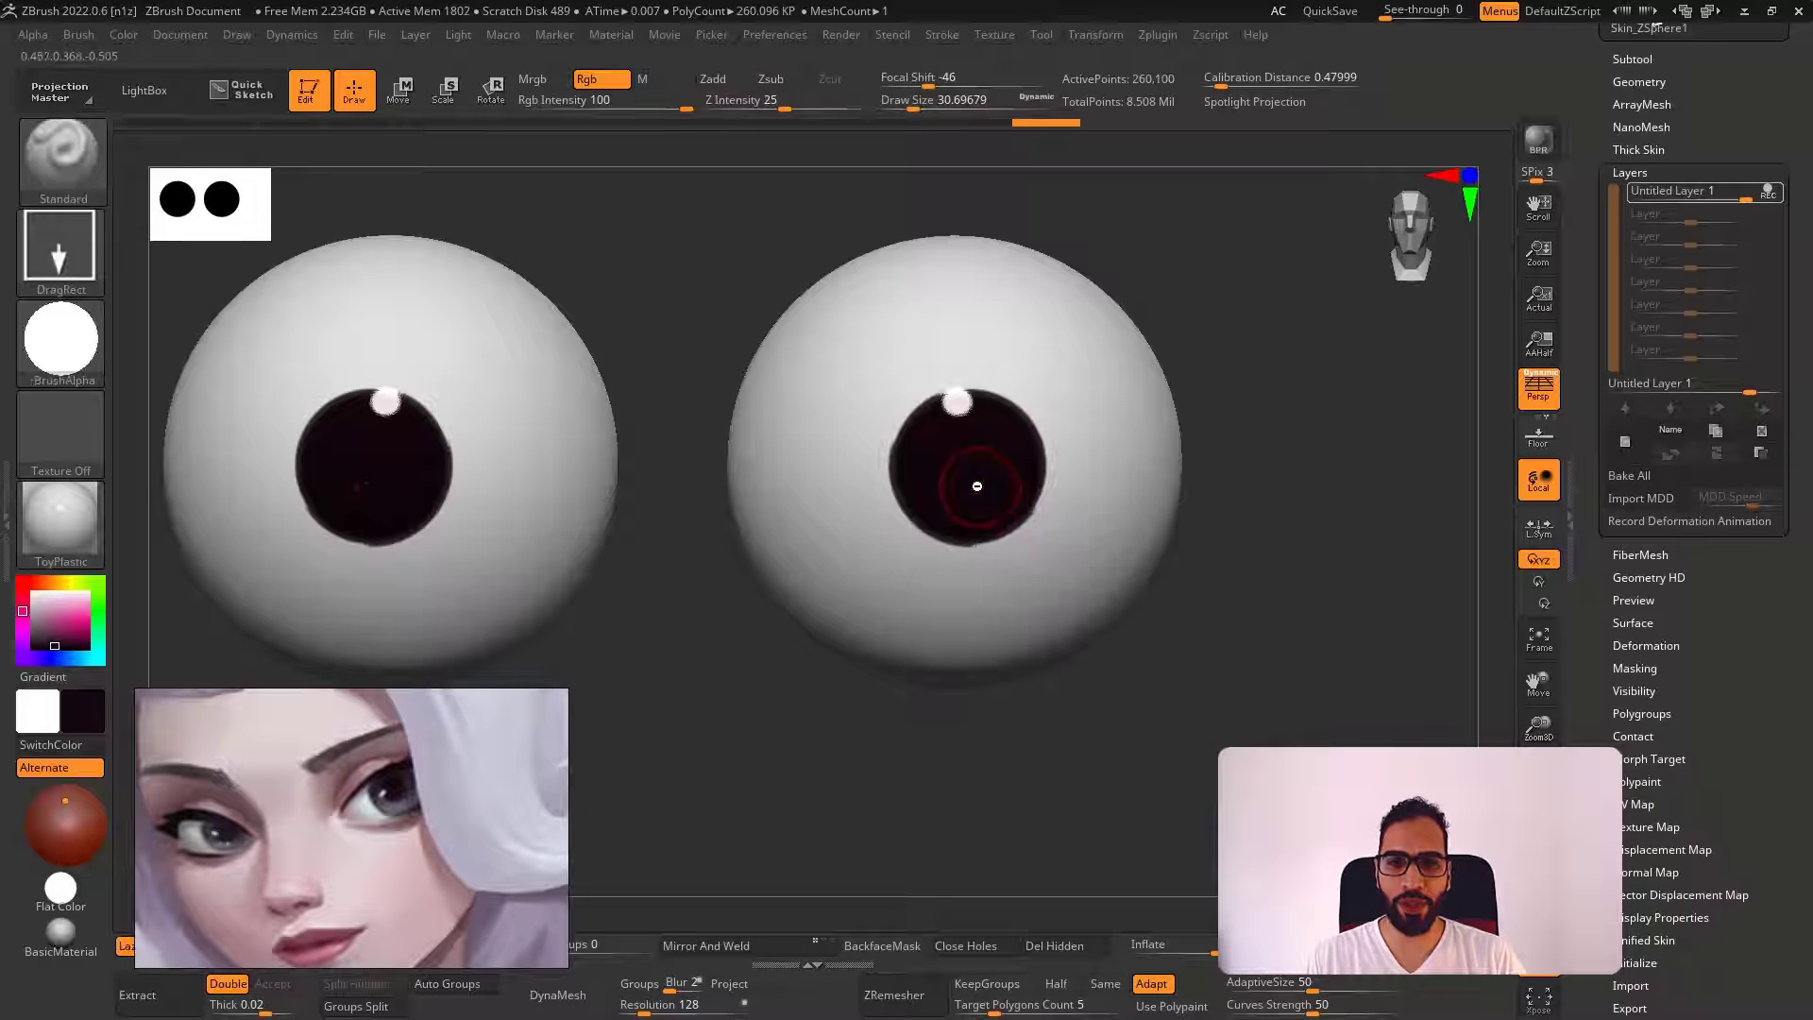
{"action": "key", "text": "alt+s"}
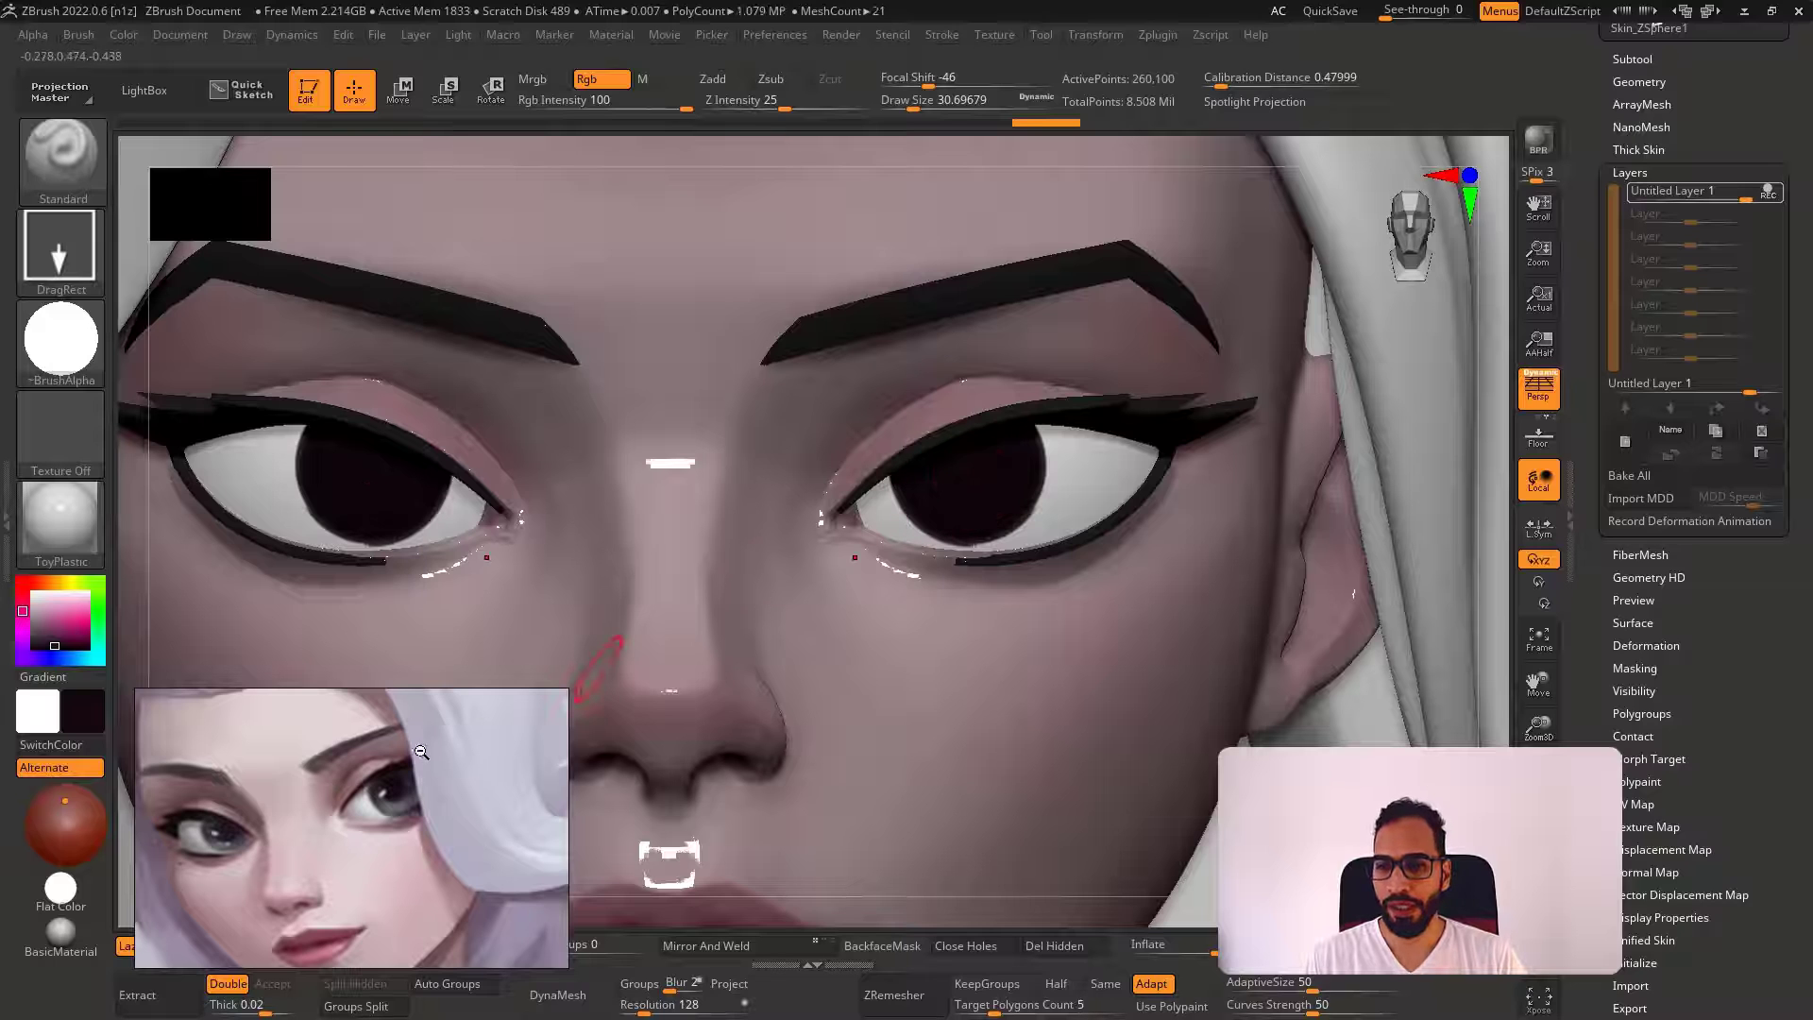
{"action": "right_click_drag", "start_coordinate": [798, 307], "coordinate": [935, 392], "text": "ctrl"}
{"action": "key", "text": "alt+s"}
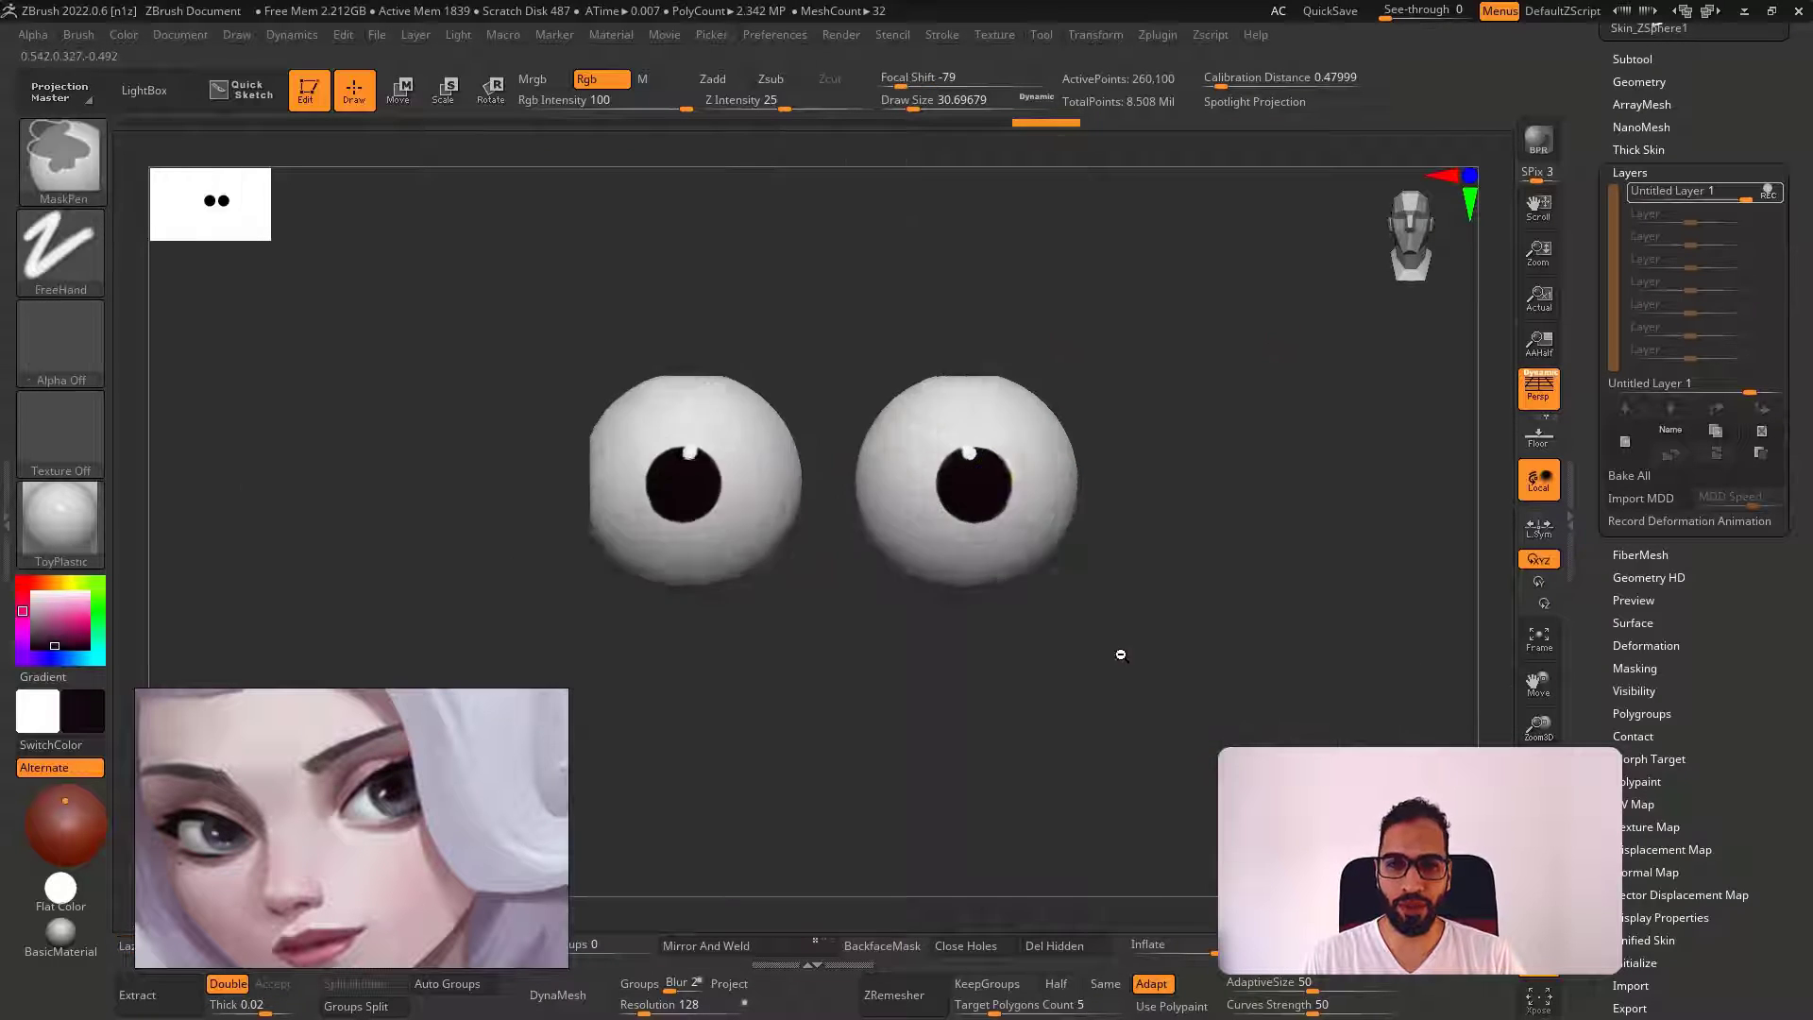
{"action": "key", "text": "shift+f"}
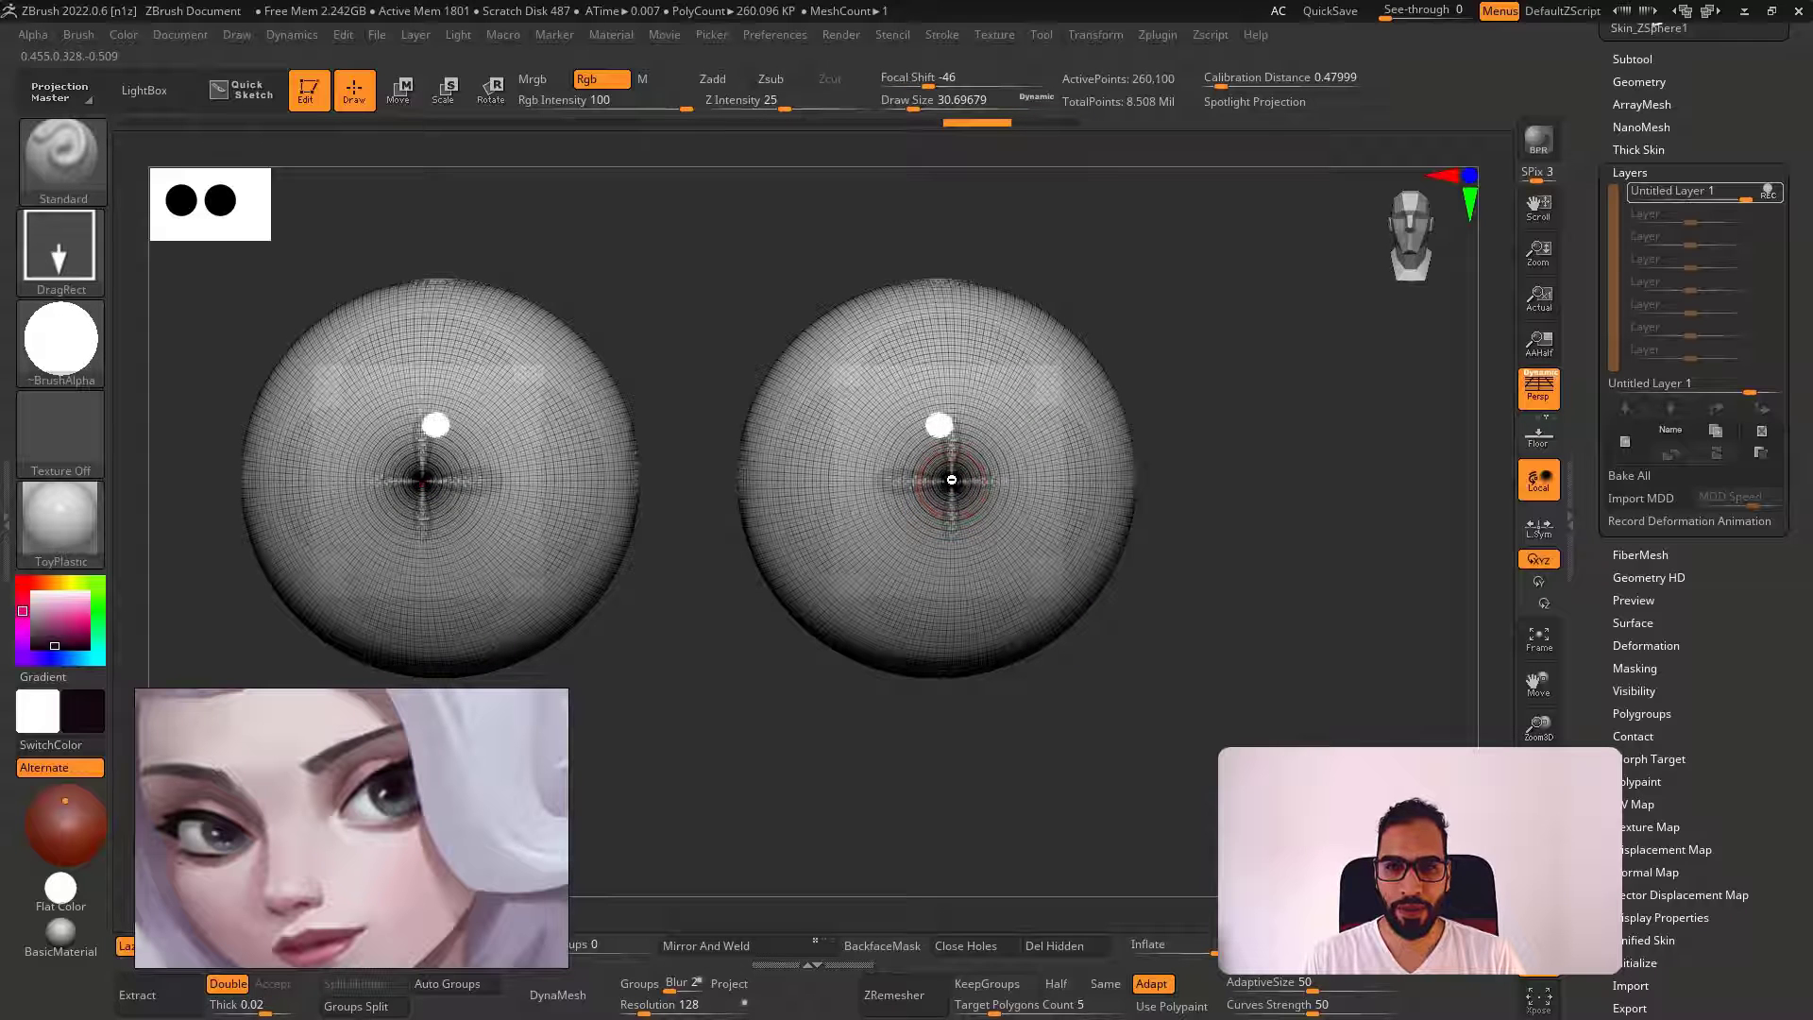
Try a smaller dark iris on the isolated eyeballs, check it with the wireframe off, and undo it
{"action": "left_click_drag", "start_coordinate": [964, 510], "coordinate": [990, 577]}
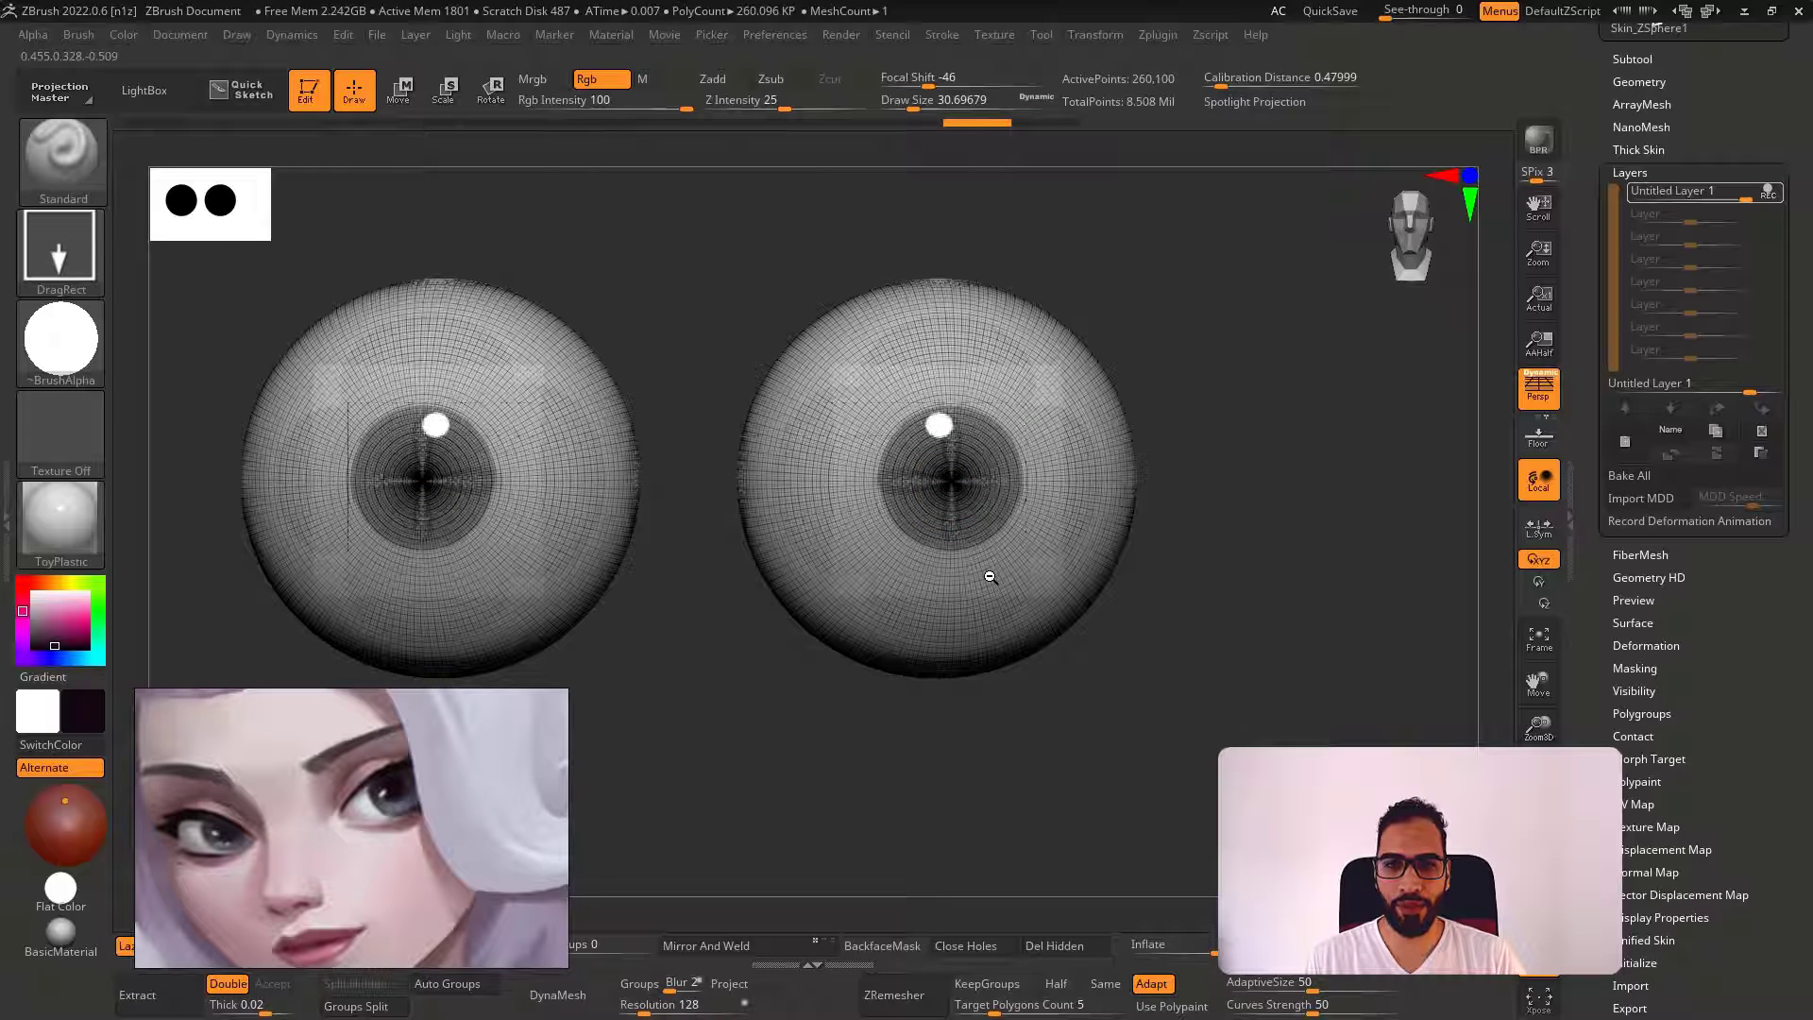
{"action": "key", "text": "shift+f"}
{"action": "key", "text": "alt+s"}
{"action": "key", "text": "alt+s"}
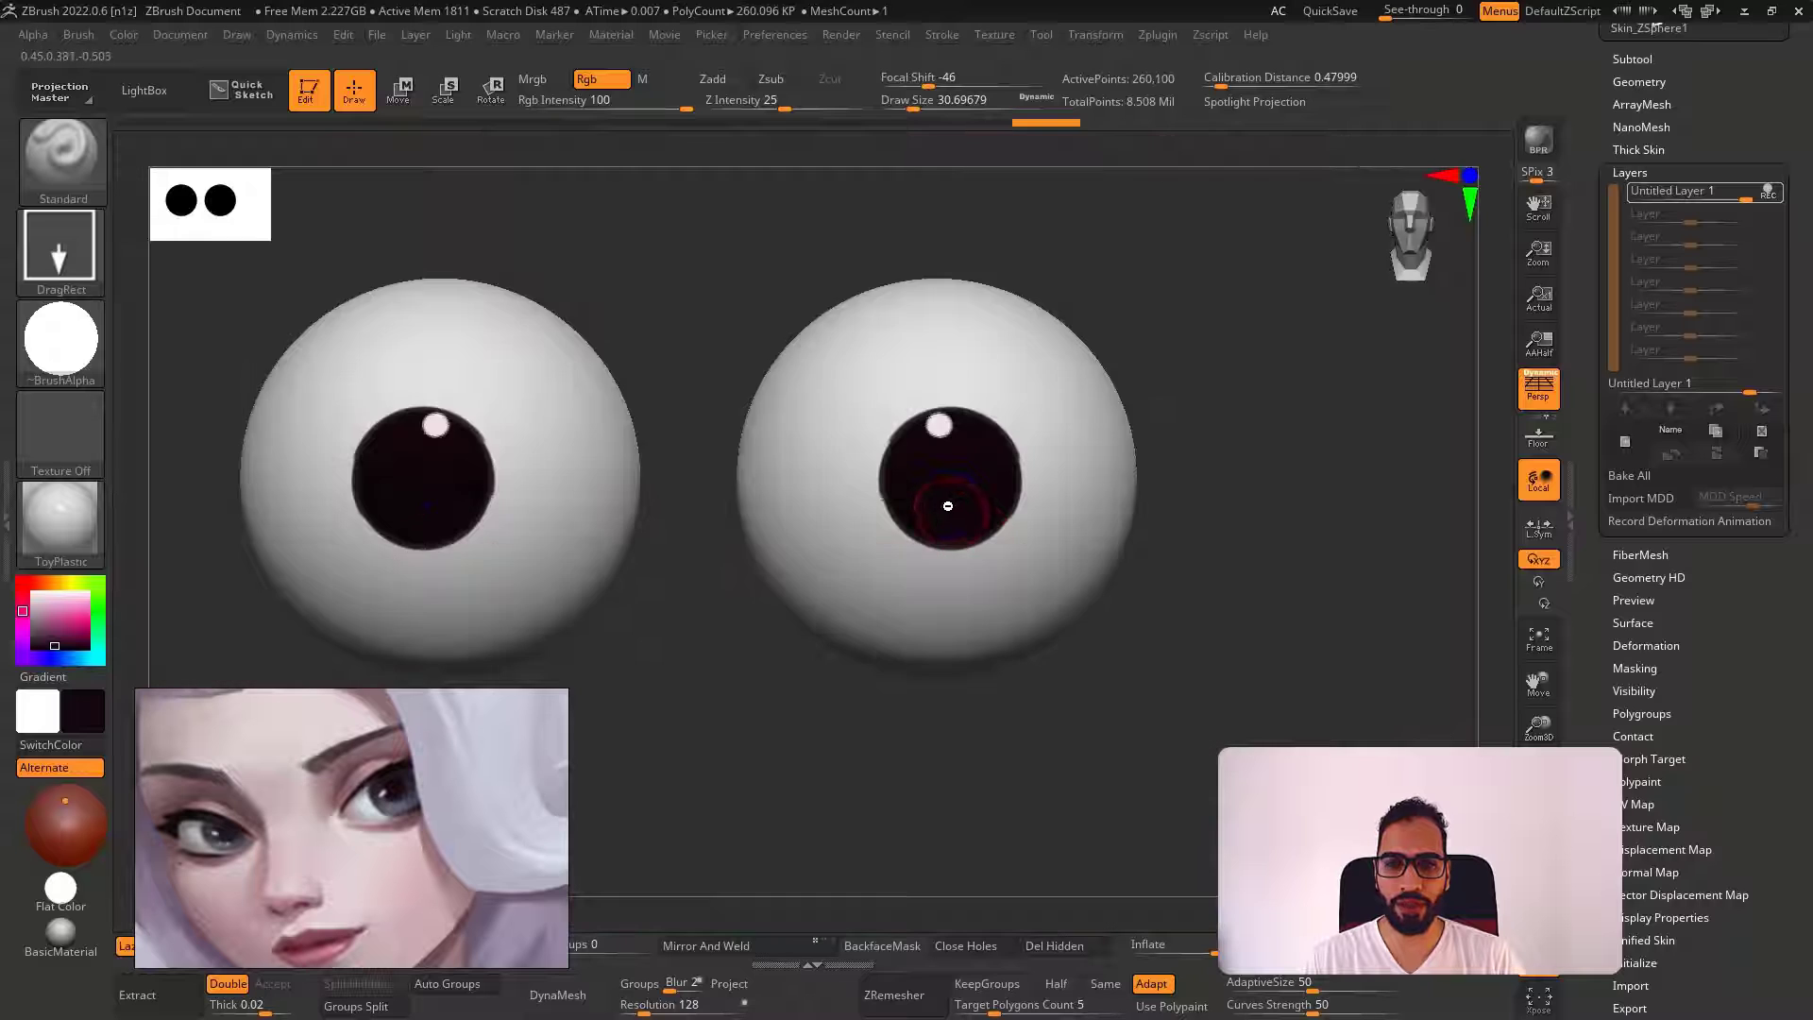
{"action": "key", "text": "shift+f"}
{"action": "key", "text": "ctrl+z"}
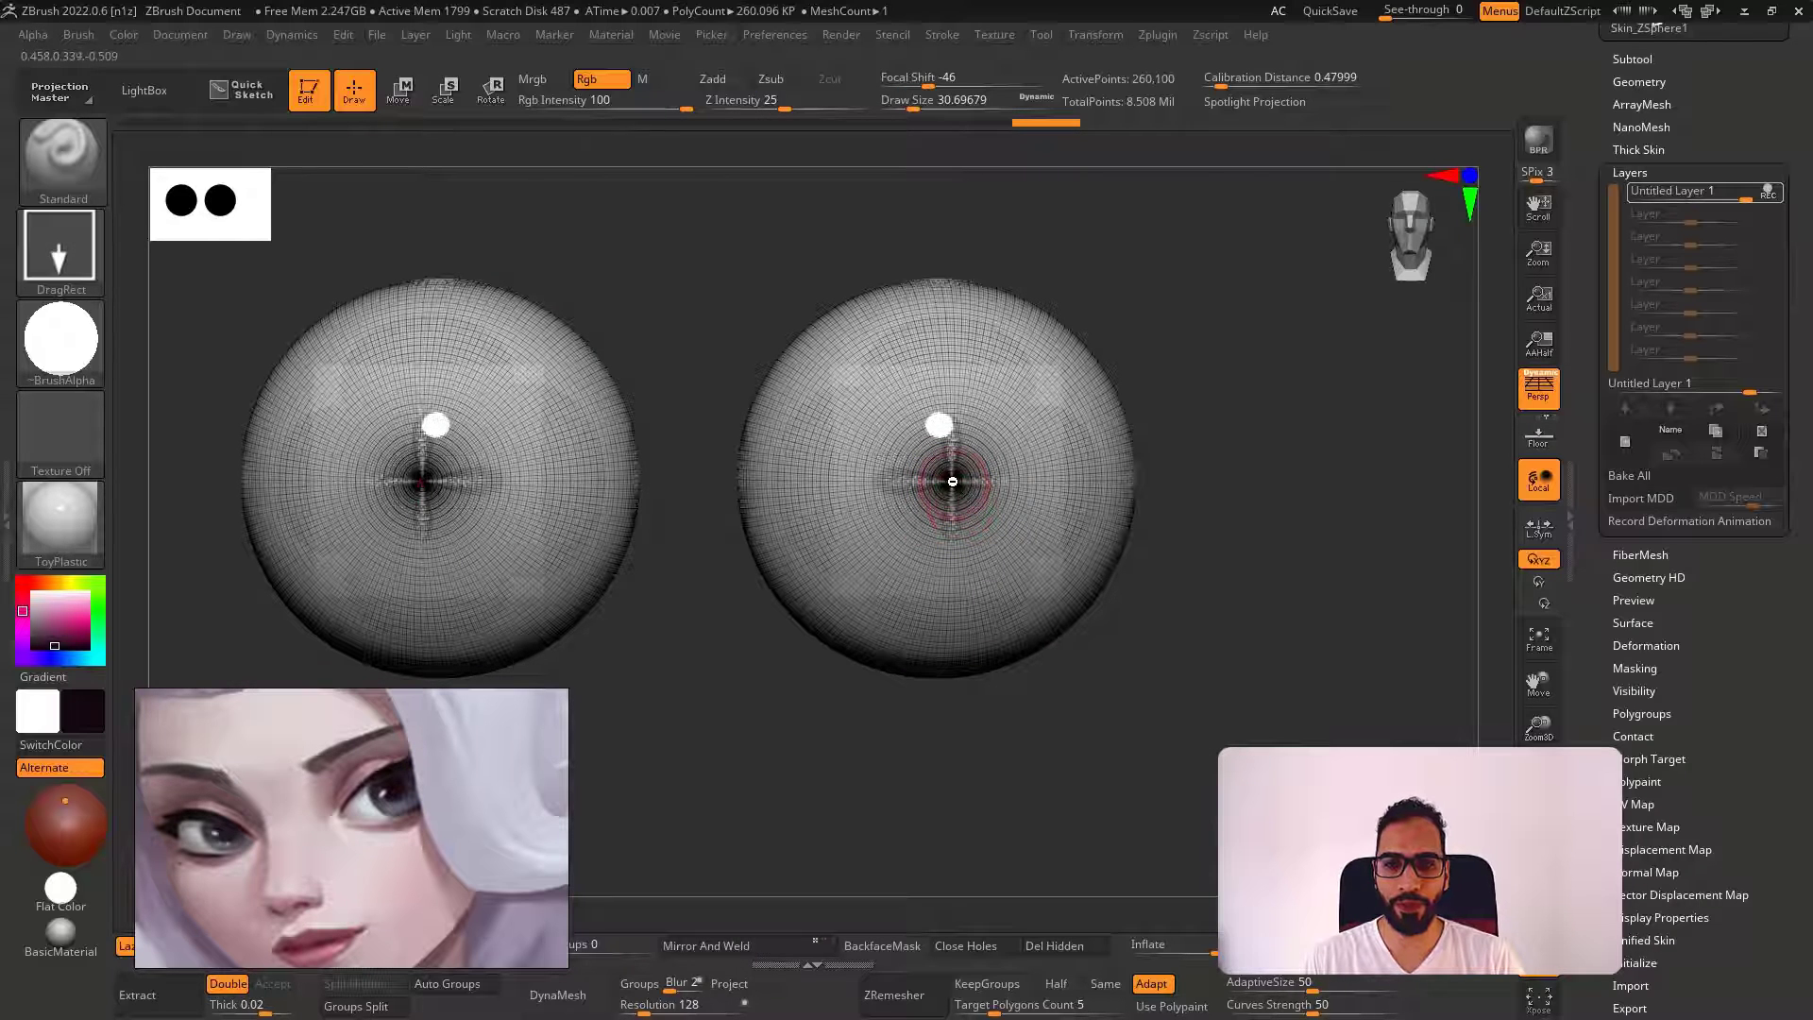
Paint a dark circular iris outward from the eyeball's pole and check both eyes on the full head
{"action": "left_click_drag", "start_coordinate": [951, 482], "coordinate": [1020, 586], "text": "ctrl"}
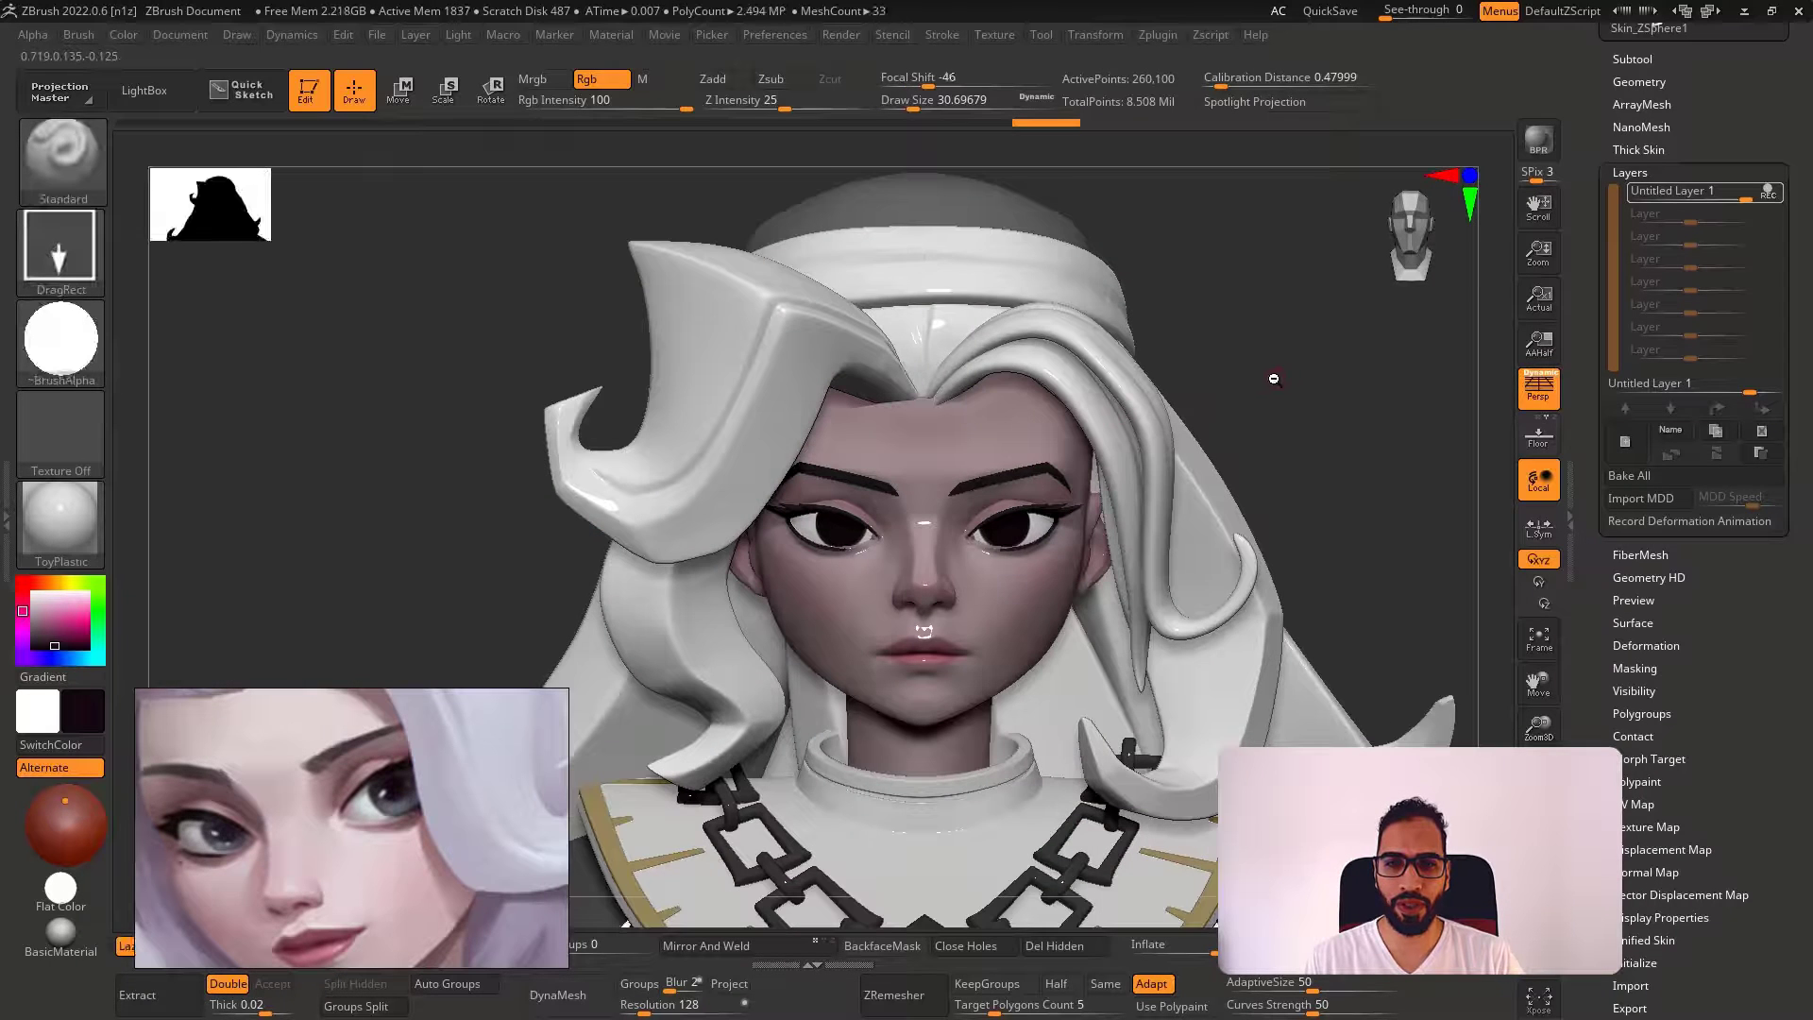
{"action": "key", "text": "p"}
{"action": "key", "text": "p"}
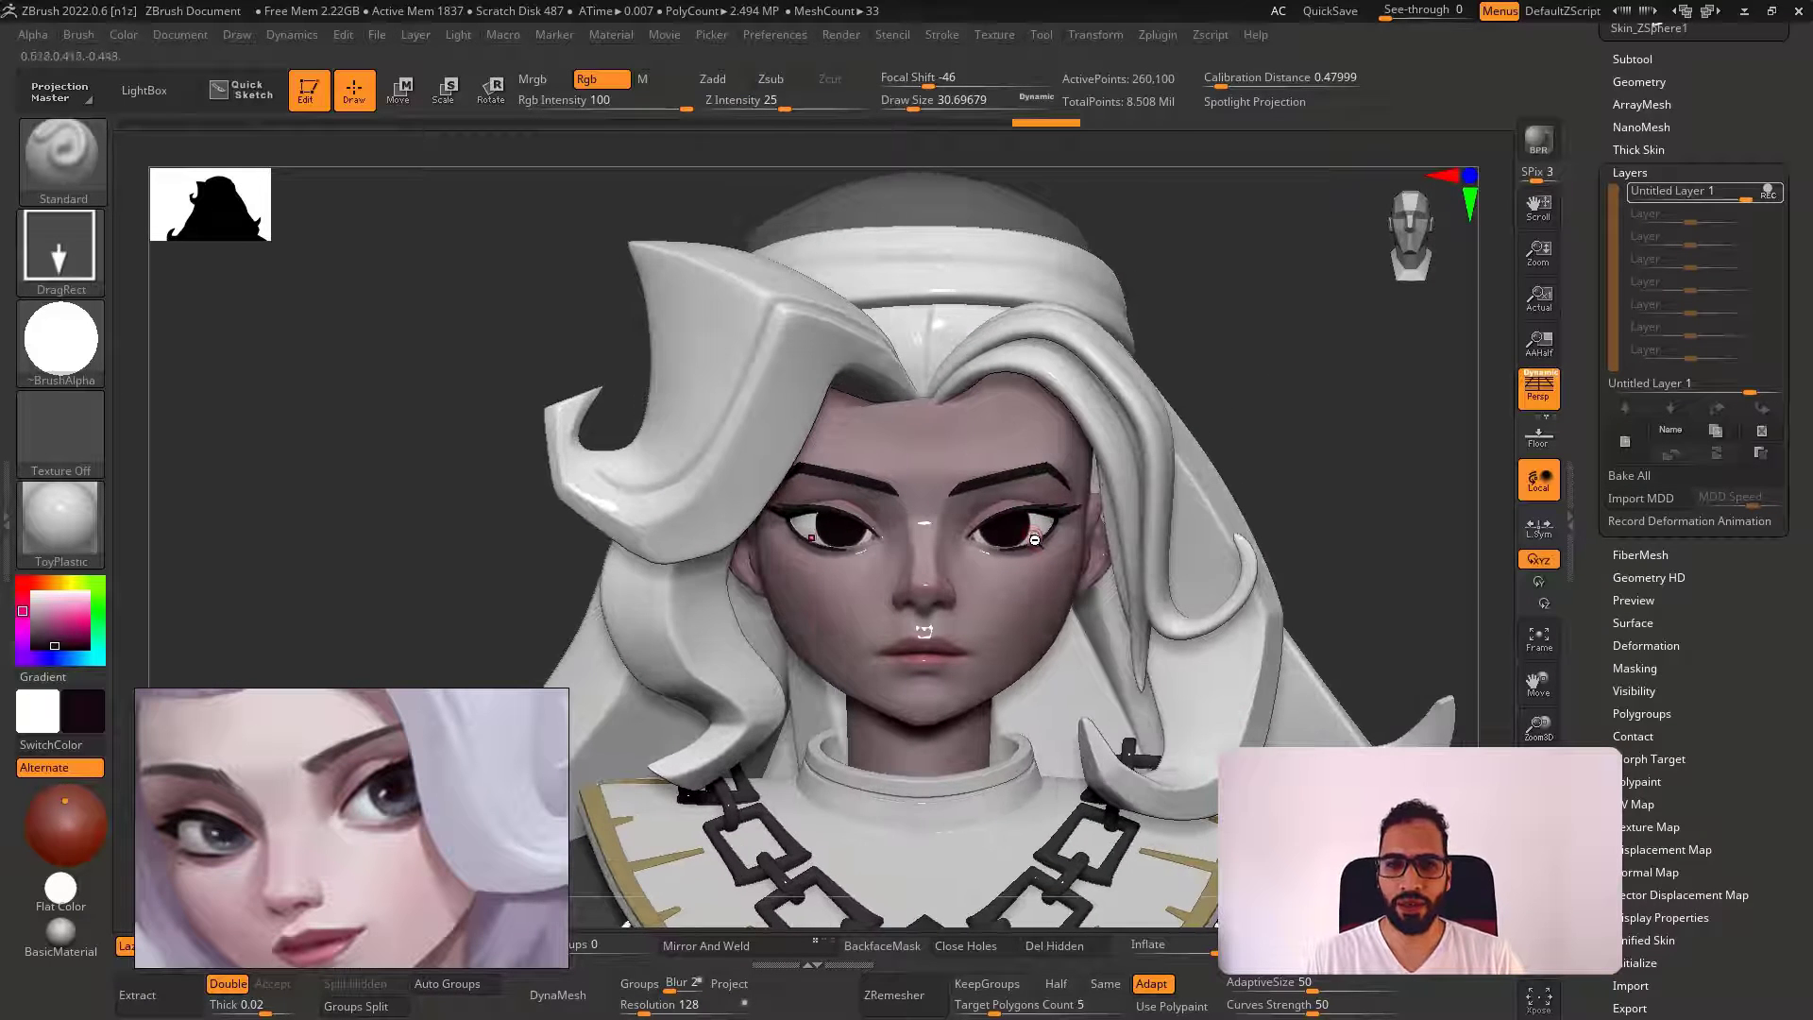
Try adjusting the eyes with the Move gizmo, undo the change, and return to Draw mode
{"action": "key", "text": "w"}
{"action": "left_click_drag", "start_coordinate": [1027, 549], "coordinate": [1022, 549]}
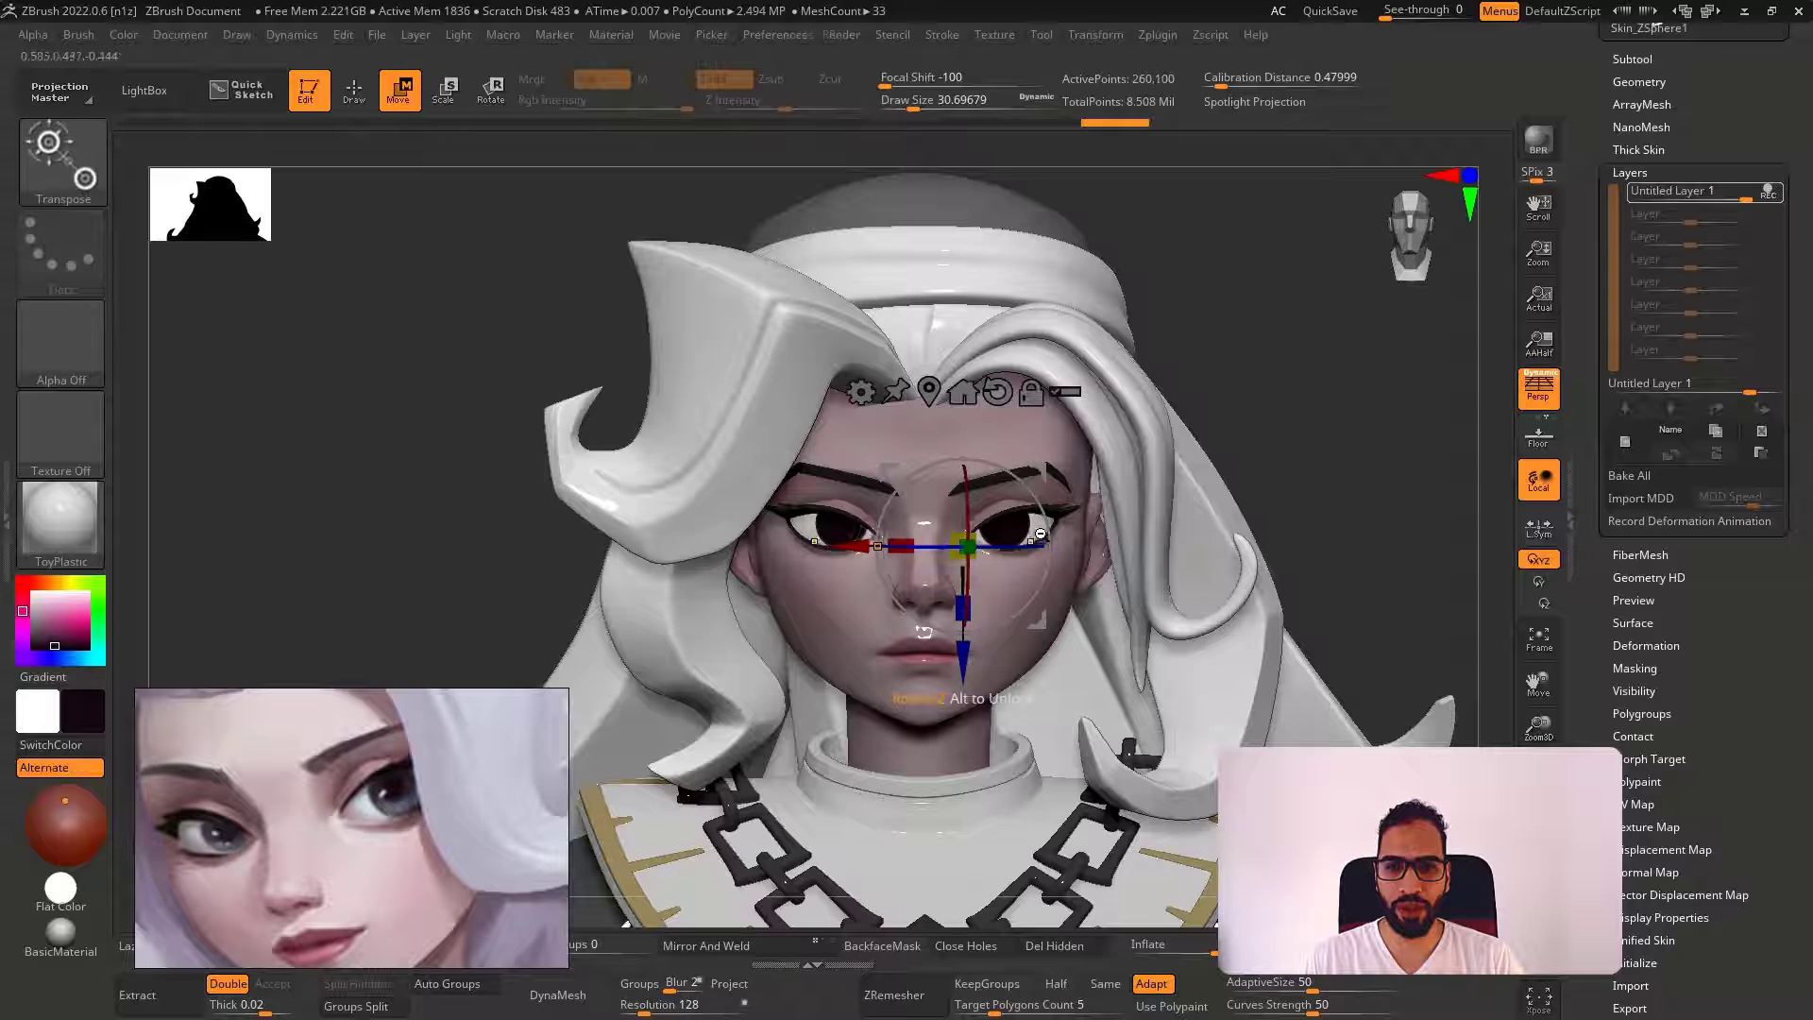
{"action": "right_click_drag", "start_coordinate": [1022, 548], "coordinate": [973, 564], "text": "ctrl"}
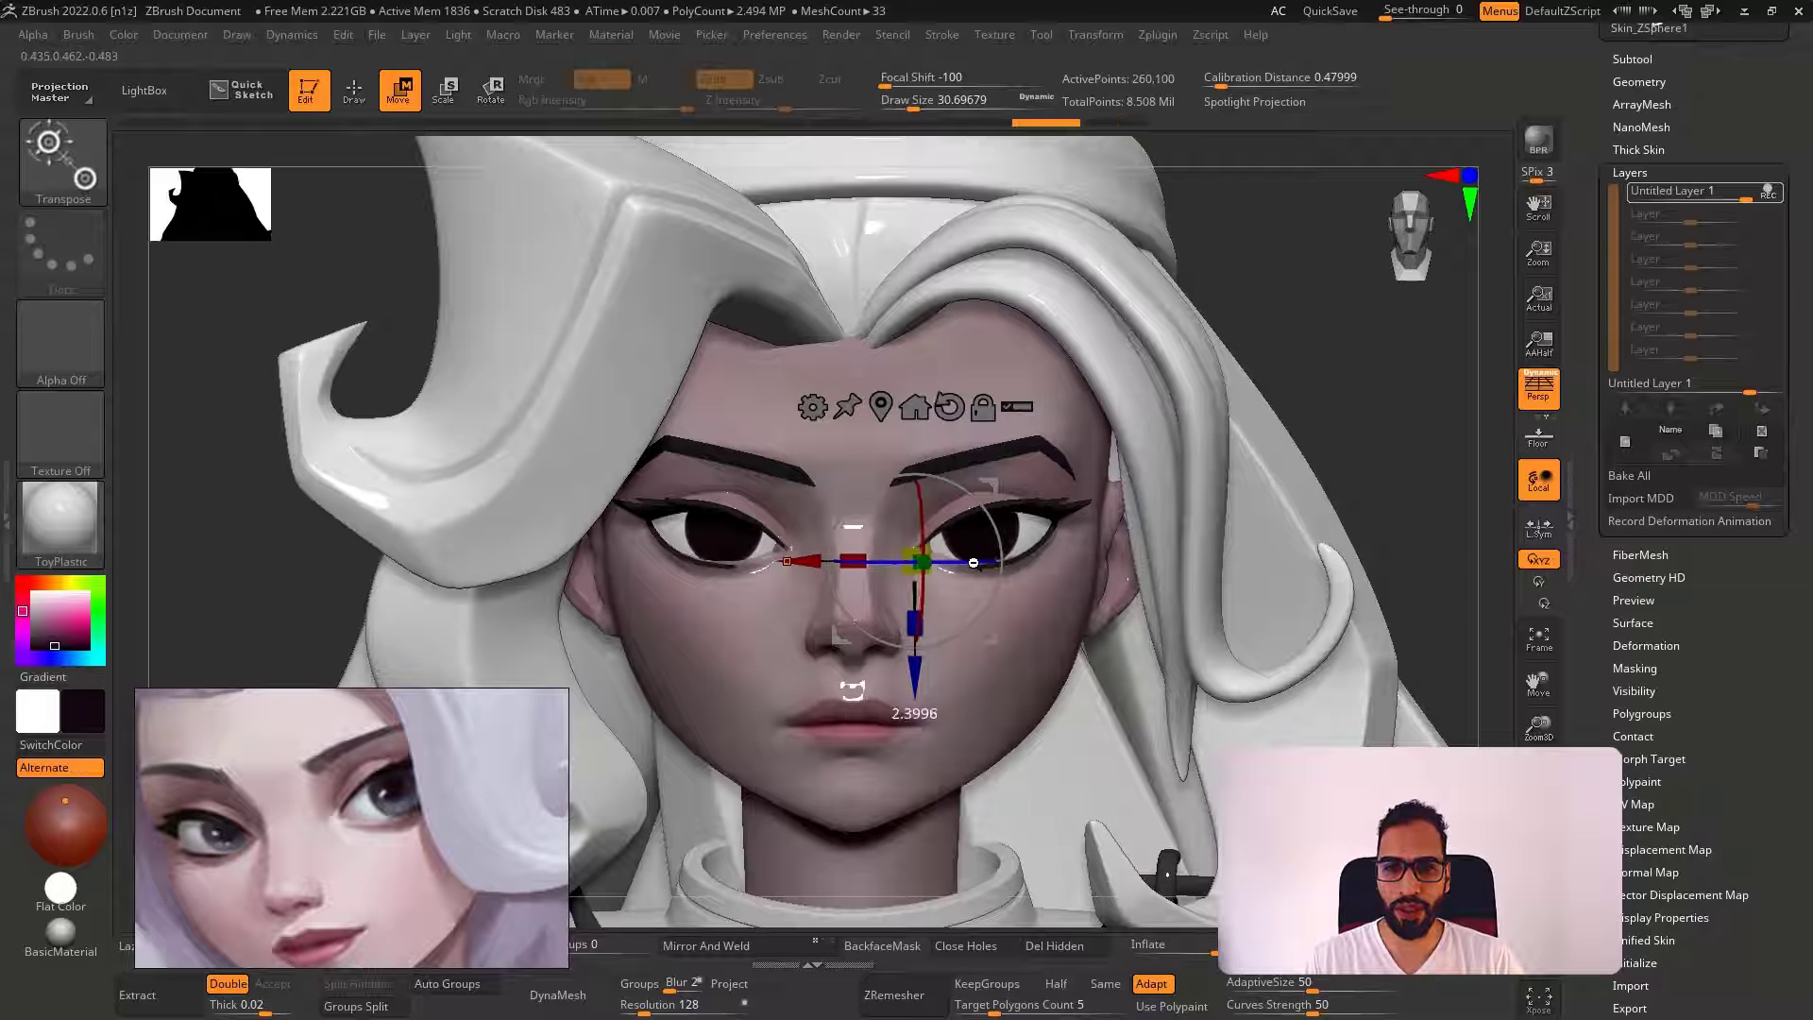
{"action": "left_click_drag", "start_coordinate": [974, 563], "coordinate": [974, 562]}
{"action": "key", "text": "alt+s"}
{"action": "mouse_move", "coordinate": [1093, 518]}
{"action": "right_mouse_down", "text": "ctrl"}
{"action": "mouse_move", "coordinate": [1096, 551]}
{"action": "mouse_move", "coordinate": [1050, 512]}
{"action": "mouse_move", "coordinate": [1113, 486]}
{"action": "right_mouse_up", "text": "ctrl"}
{"action": "key", "text": "ctrl+z"}
{"action": "key", "text": "shift+f"}
{"action": "key", "text": "shift+f"}
{"action": "key", "text": "shift+f"}
{"action": "key", "text": "q"}
{"action": "key", "text": "alt+s"}
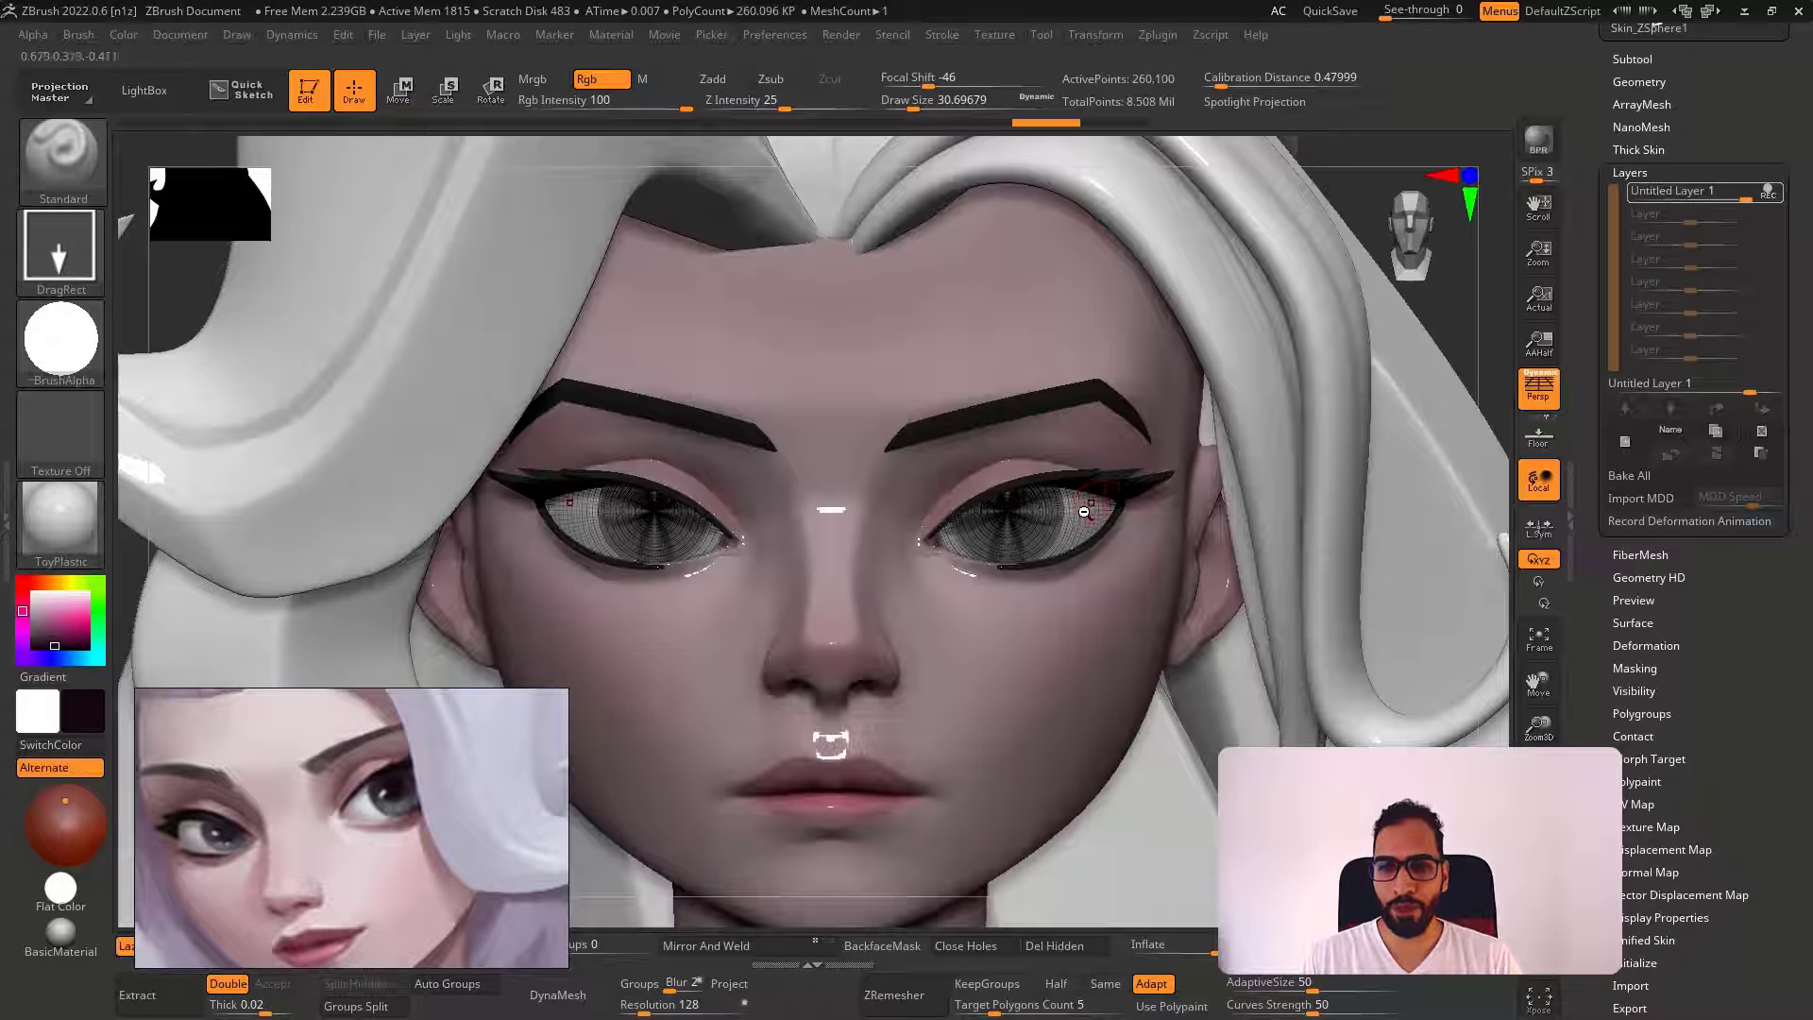
Enlarge the Spotlight reference, sample the grey-blue iris colour from its eye, and add a second layer to the eyeballs
{"action": "key", "text": "shift+z"}
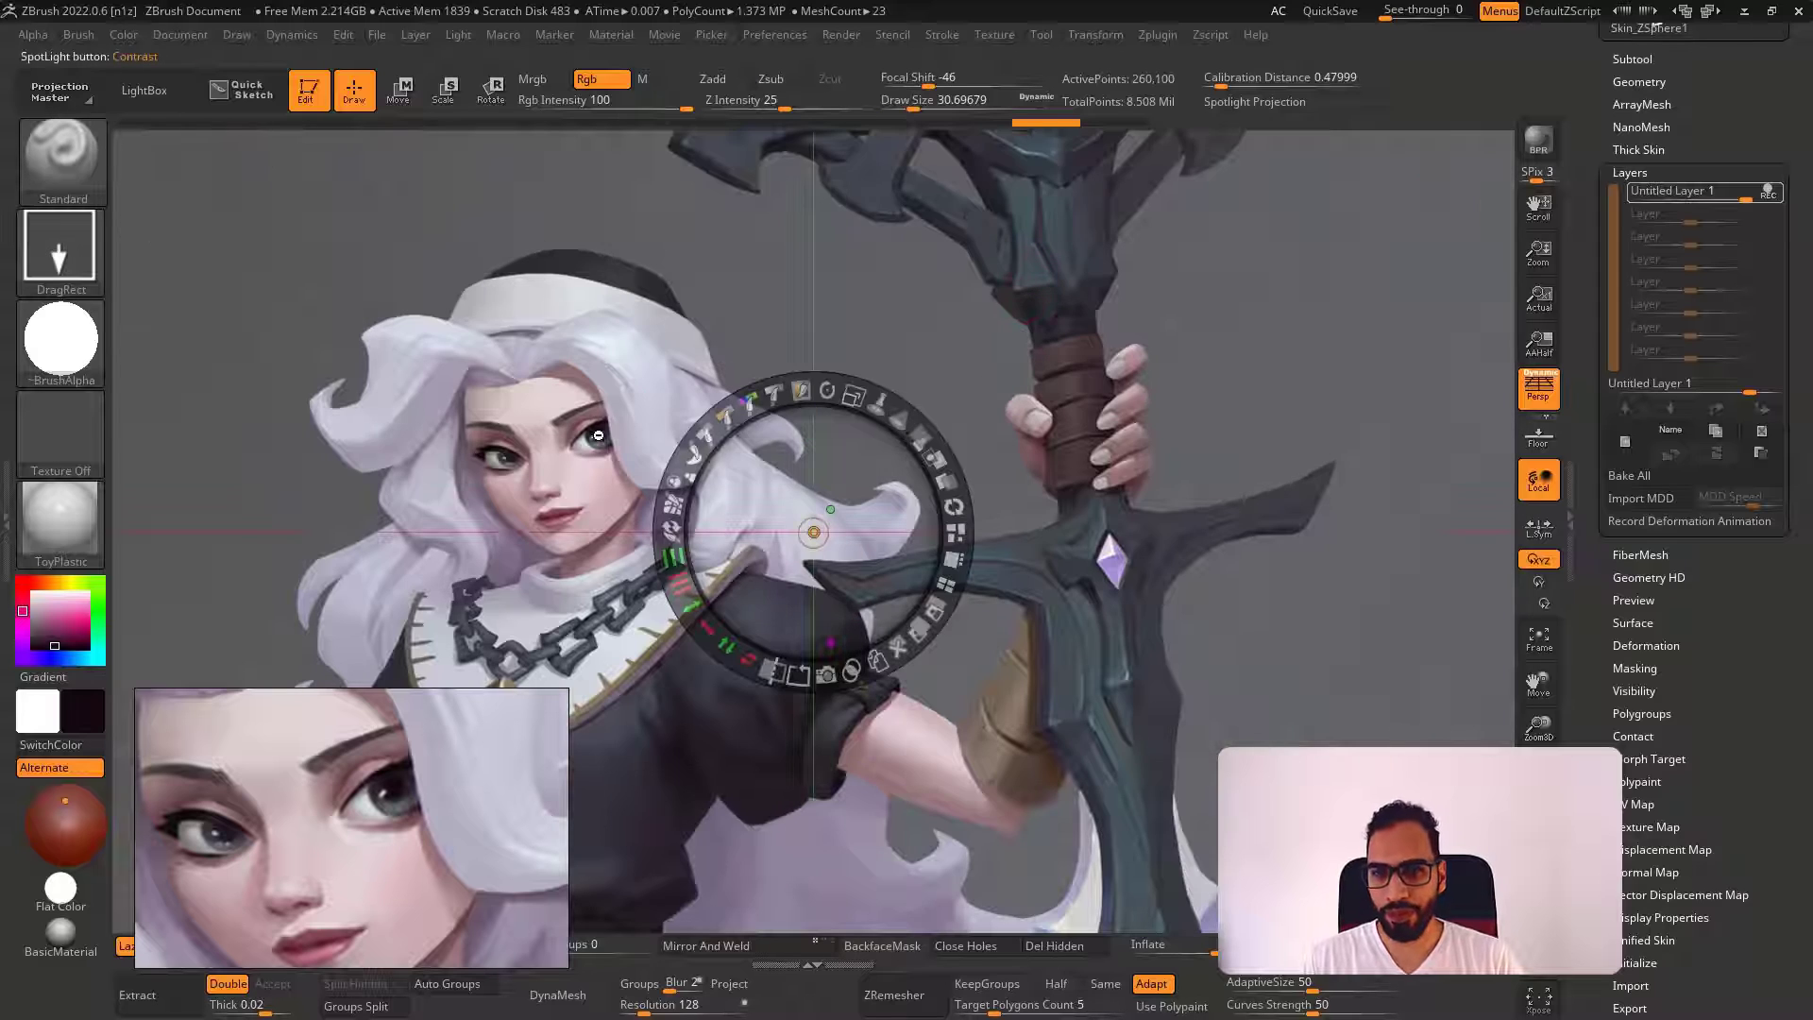
{"action": "left_click_drag", "start_coordinate": [852, 394], "coordinate": [930, 451]}
{"action": "left_click_drag", "start_coordinate": [814, 523], "coordinate": [948, 471]}
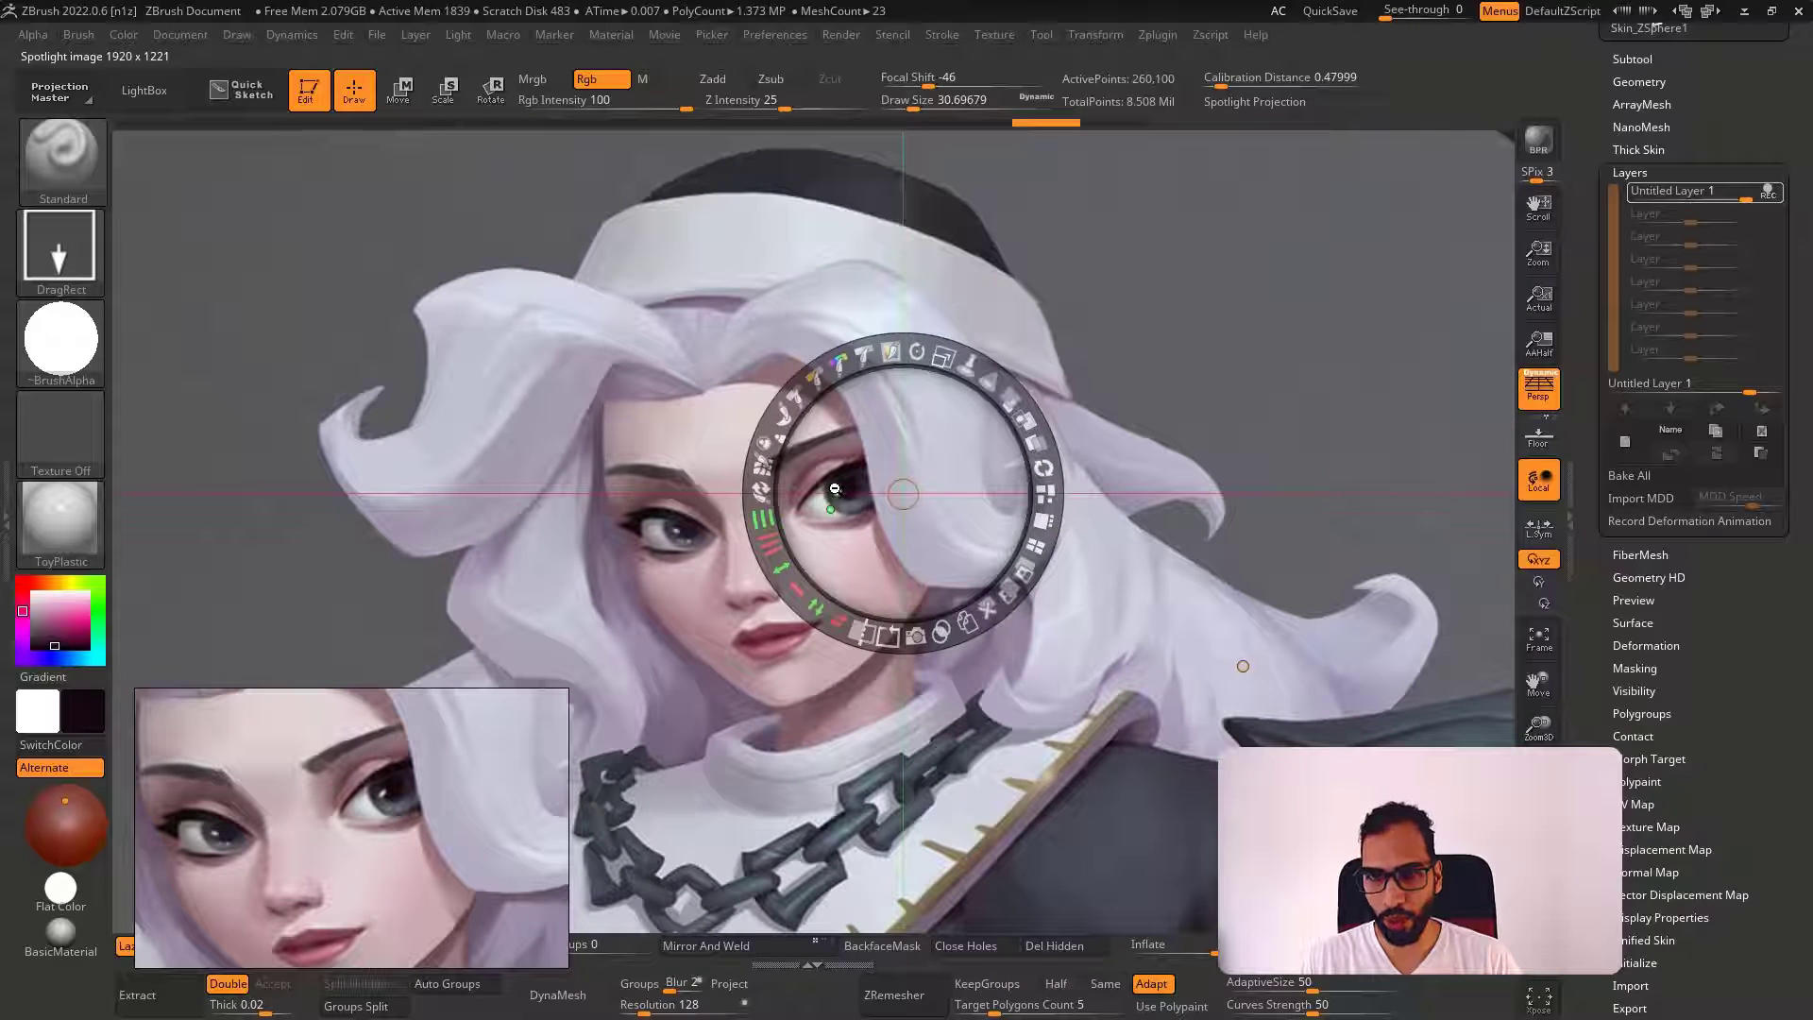
{"action": "key", "text": "c"}
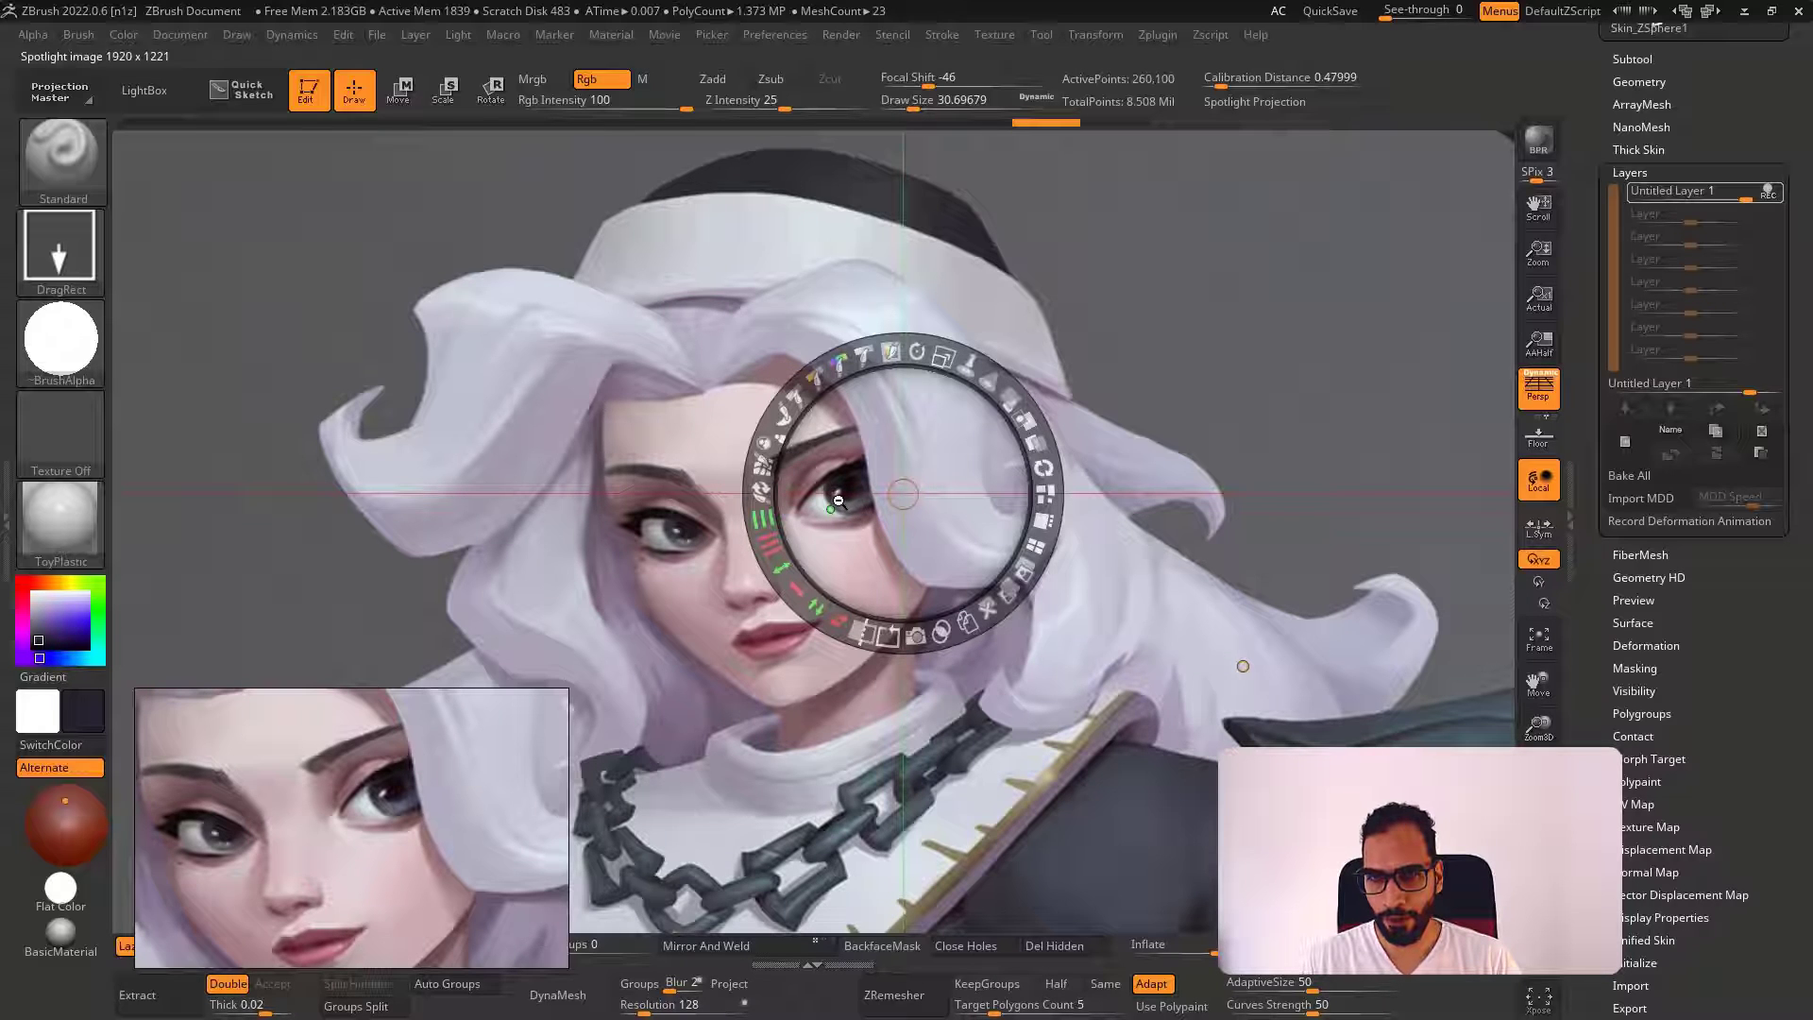
{"action": "key", "text": "c"}
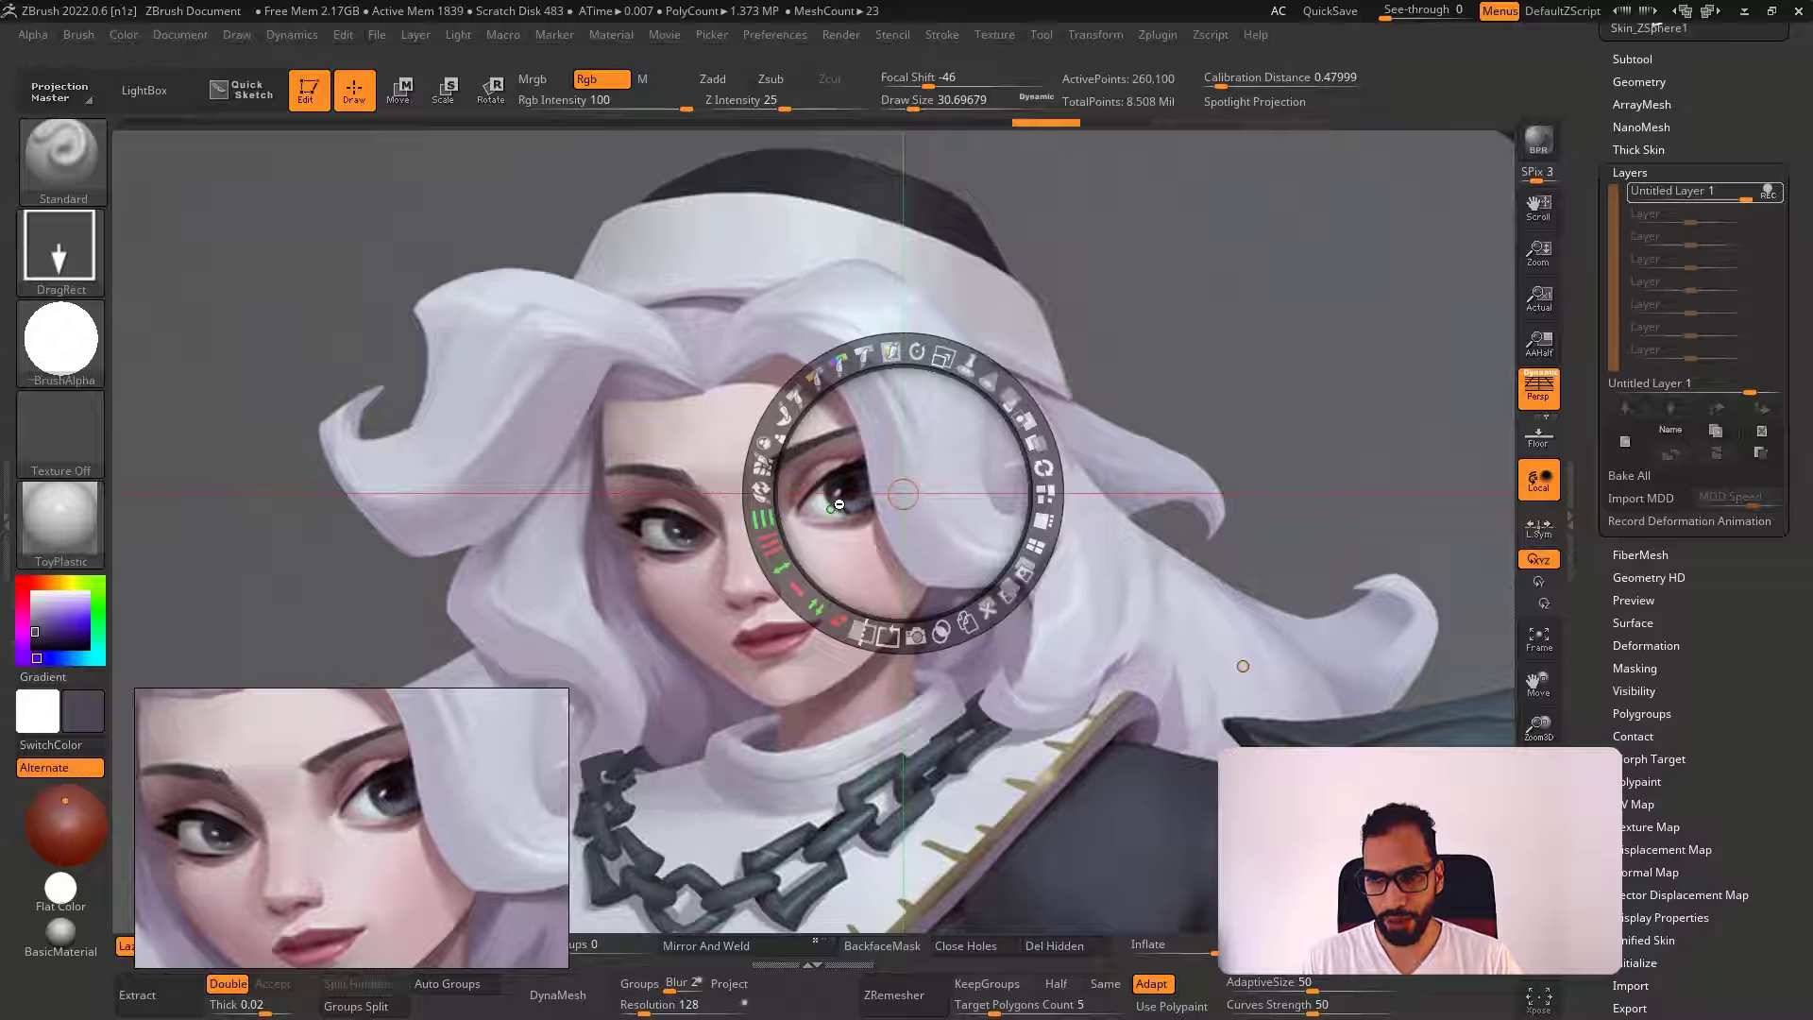
{"action": "key", "text": "shift+z"}
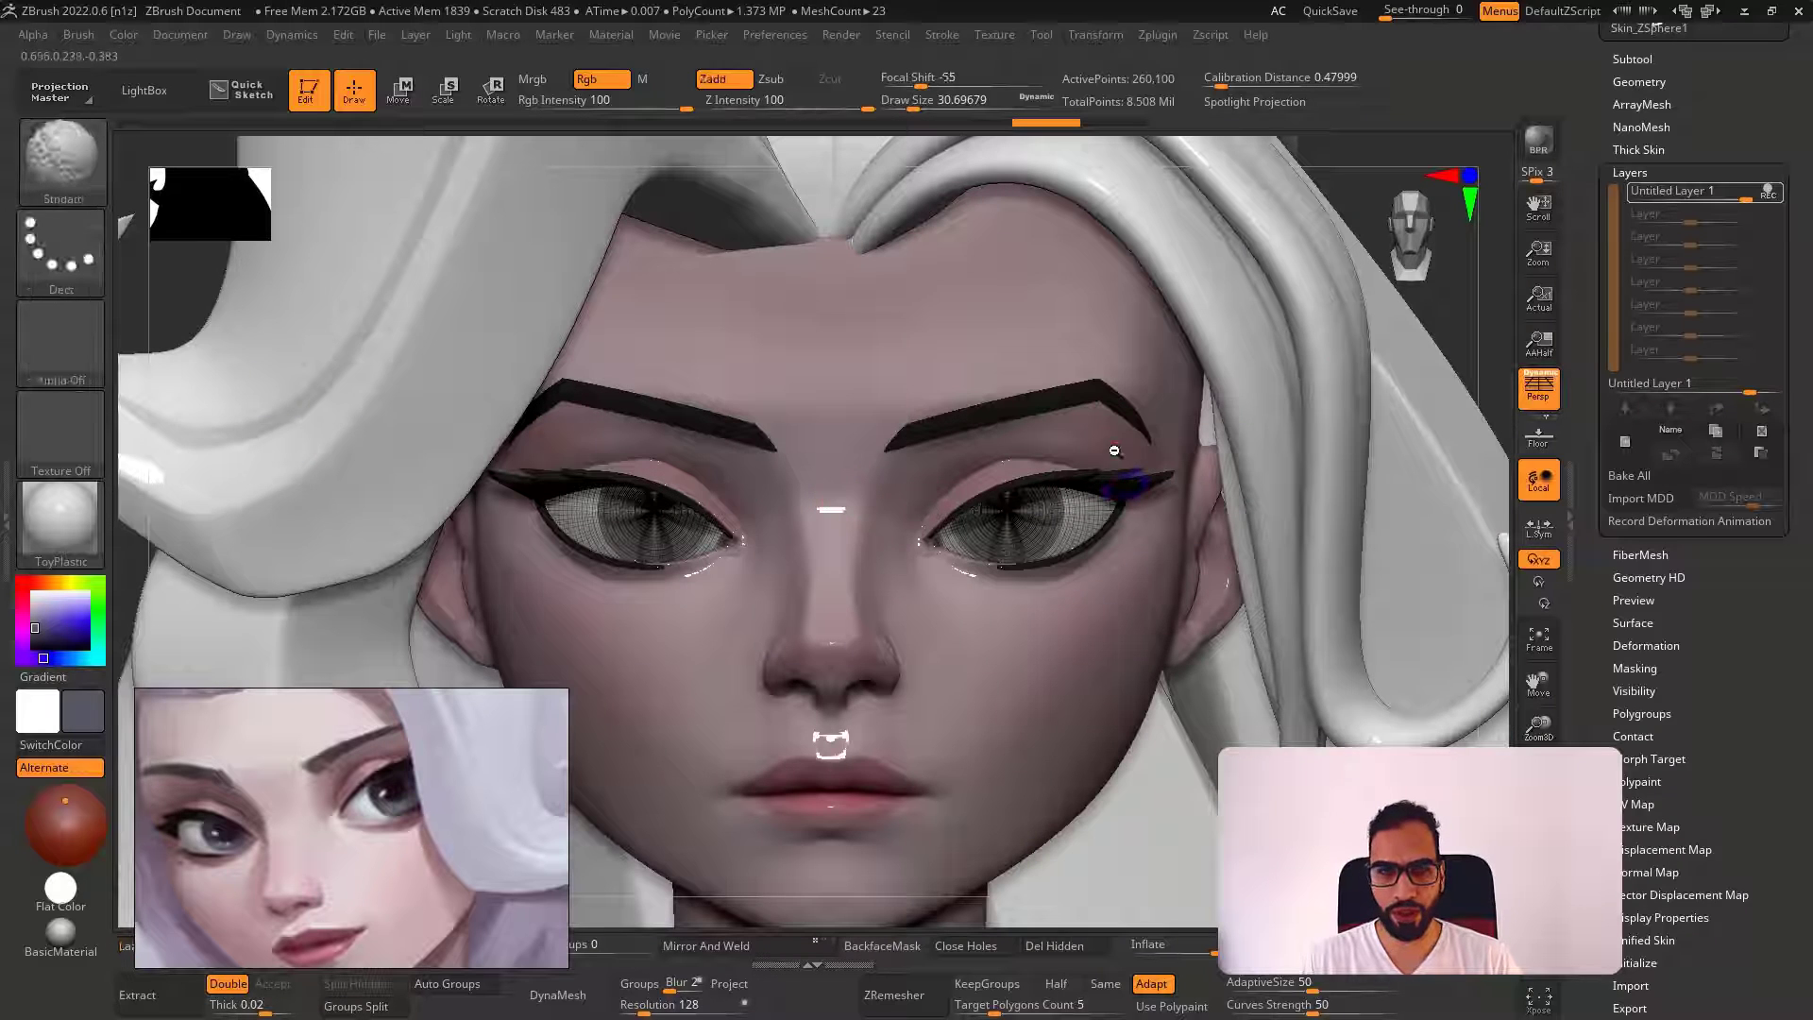
{"action": "left_click", "coordinate": [1626, 441]}
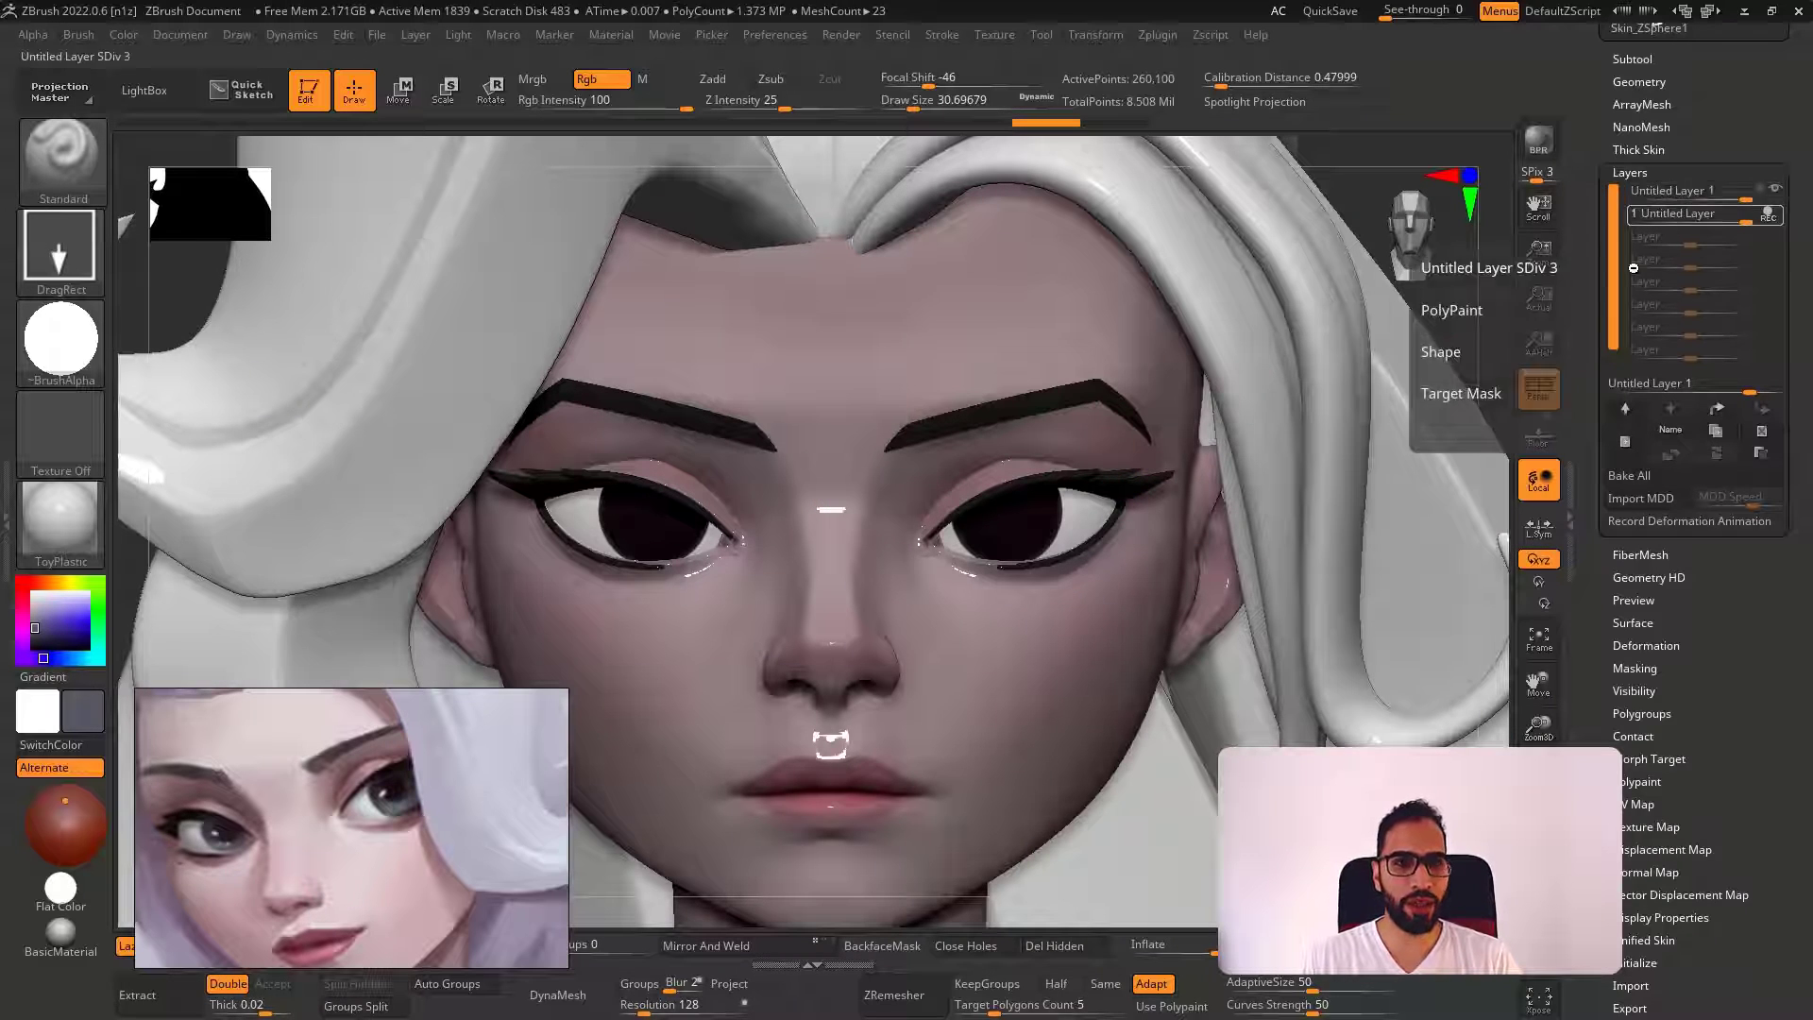
Test grey-blue inner irises of different sizes inside the dark irises at Focal Shift -46, and undo them
{"action": "left_click_drag", "start_coordinate": [1009, 521], "coordinate": [1042, 561]}
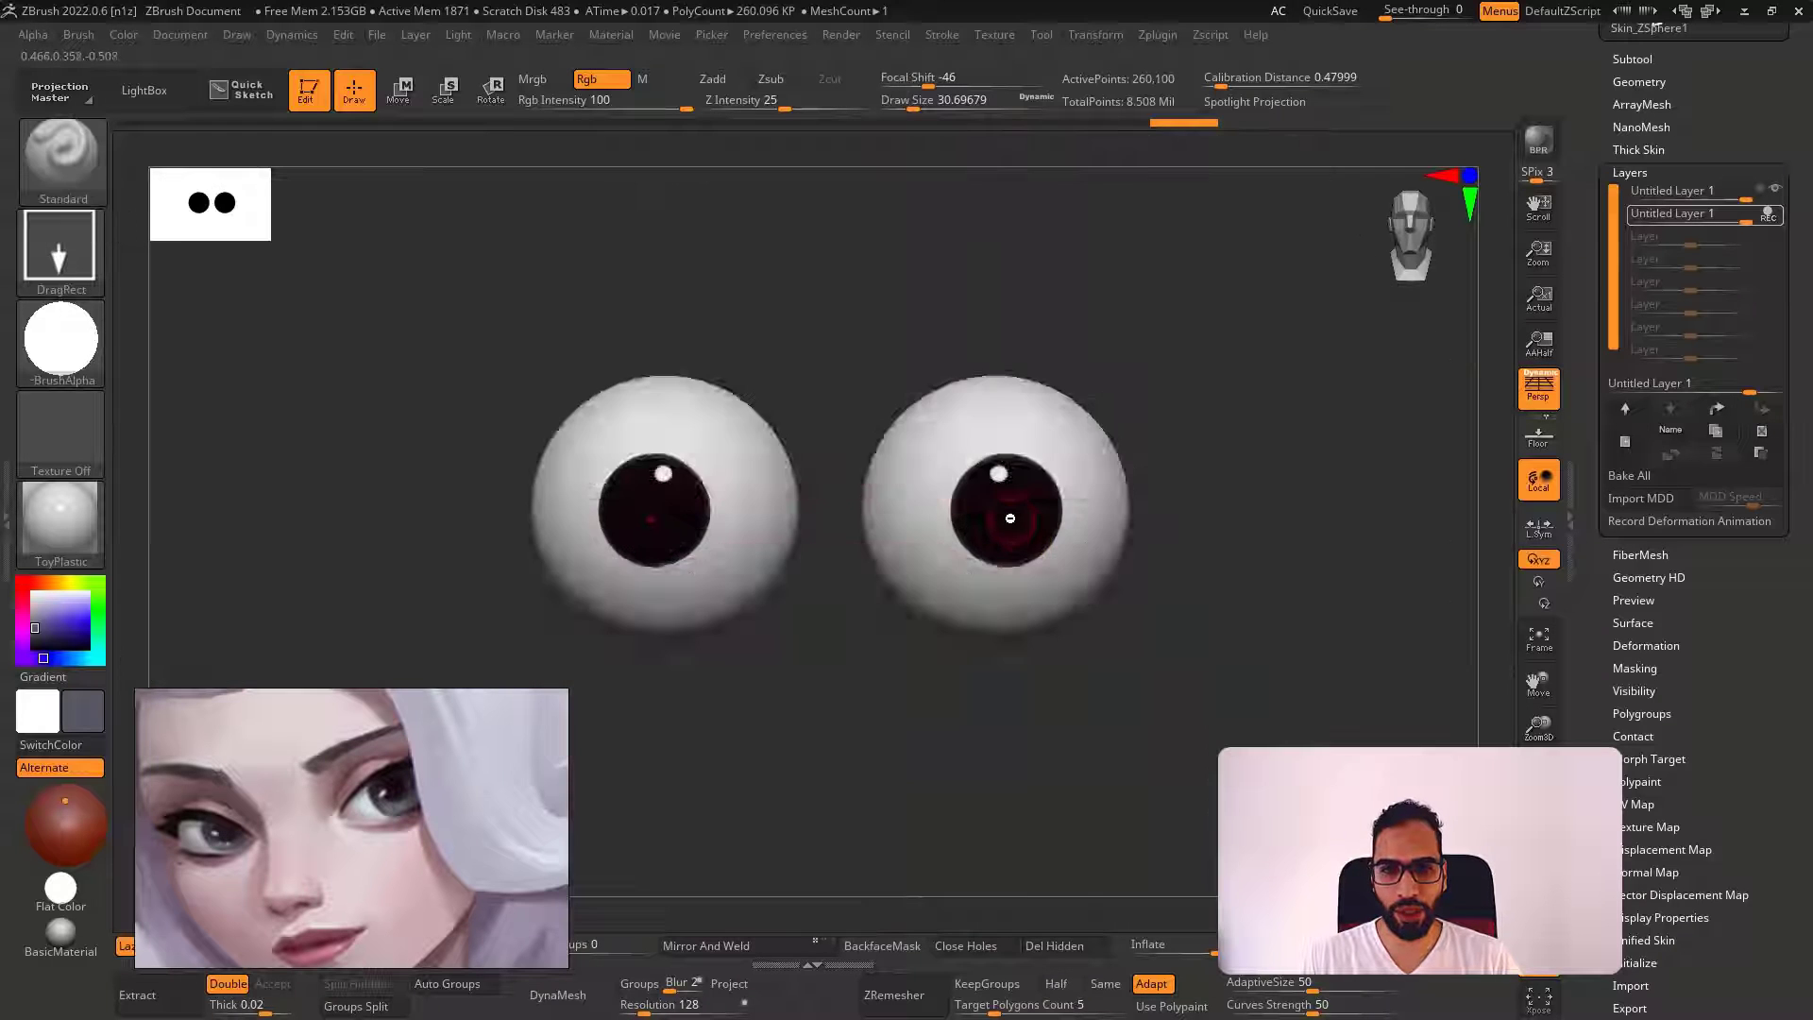
{"action": "mouse_move", "coordinate": [1031, 541]}
{"action": "left_mouse_down"}
{"action": "mouse_move", "coordinate": [1038, 570]}
{"action": "mouse_move", "coordinate": [1062, 571]}
{"action": "left_mouse_up"}
{"action": "key", "text": "ctrl+z"}
{"action": "key", "text": "ctrl+z"}
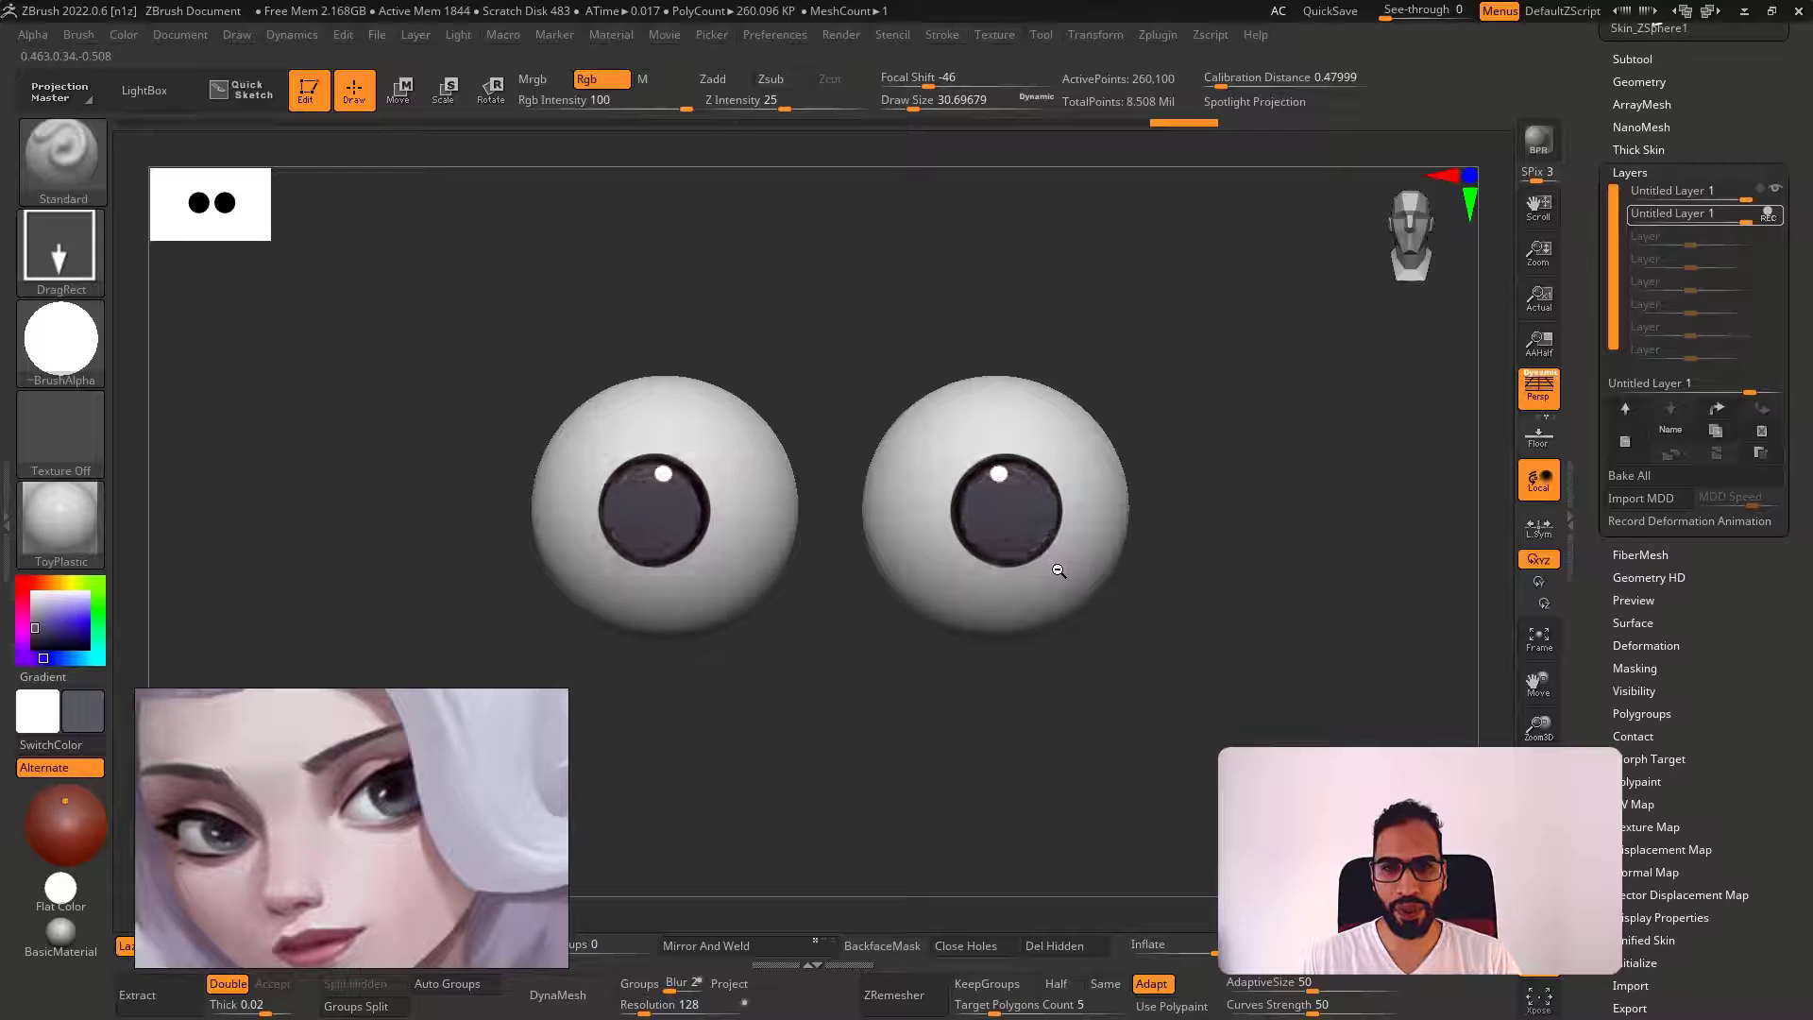
{"action": "right_click_drag", "start_coordinate": [1004, 513], "coordinate": [1031, 537], "text": "ctrl"}
{"action": "key", "text": "ctrl+z"}
{"action": "left_click_drag", "start_coordinate": [997, 515], "coordinate": [1047, 566]}
{"action": "key", "text": "ctrl+z"}
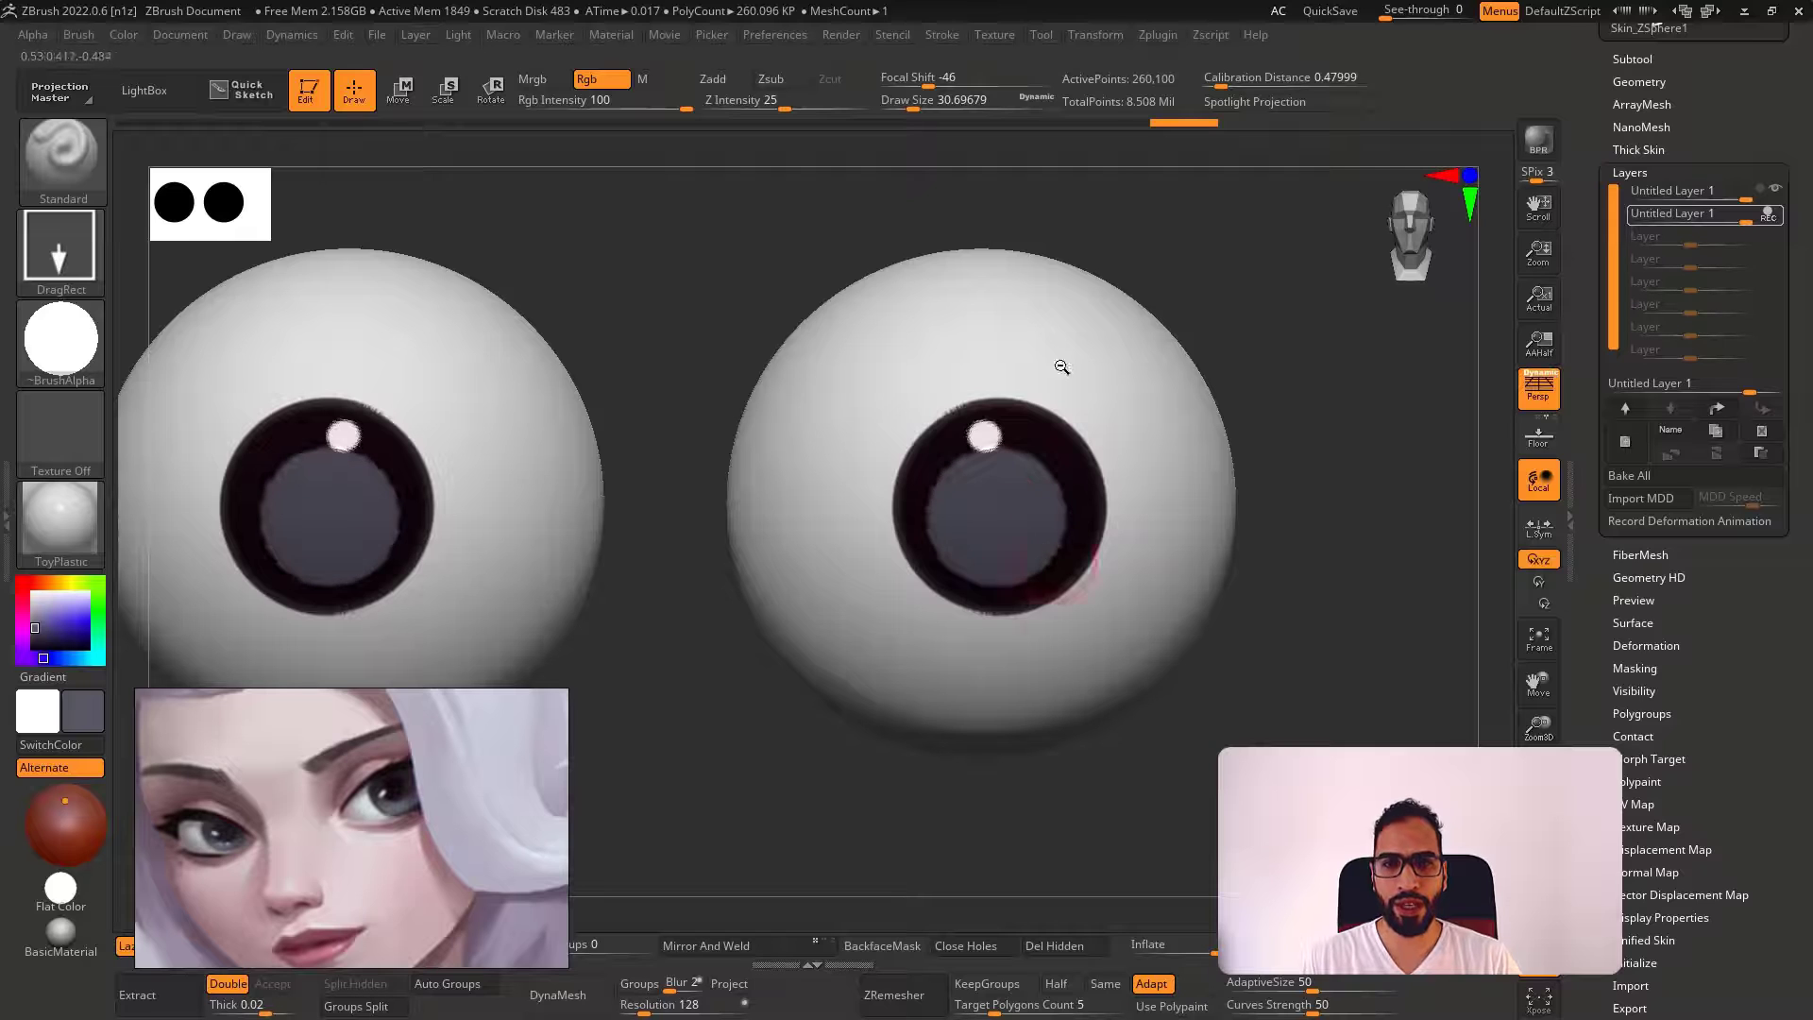
{"action": "key", "text": "ctrl+z"}
Set Focal Shift to -29 and repaint the grey-blue inner iris from the pole, leaving only a thin dark rim
{"action": "left_click", "coordinate": [941, 80]}
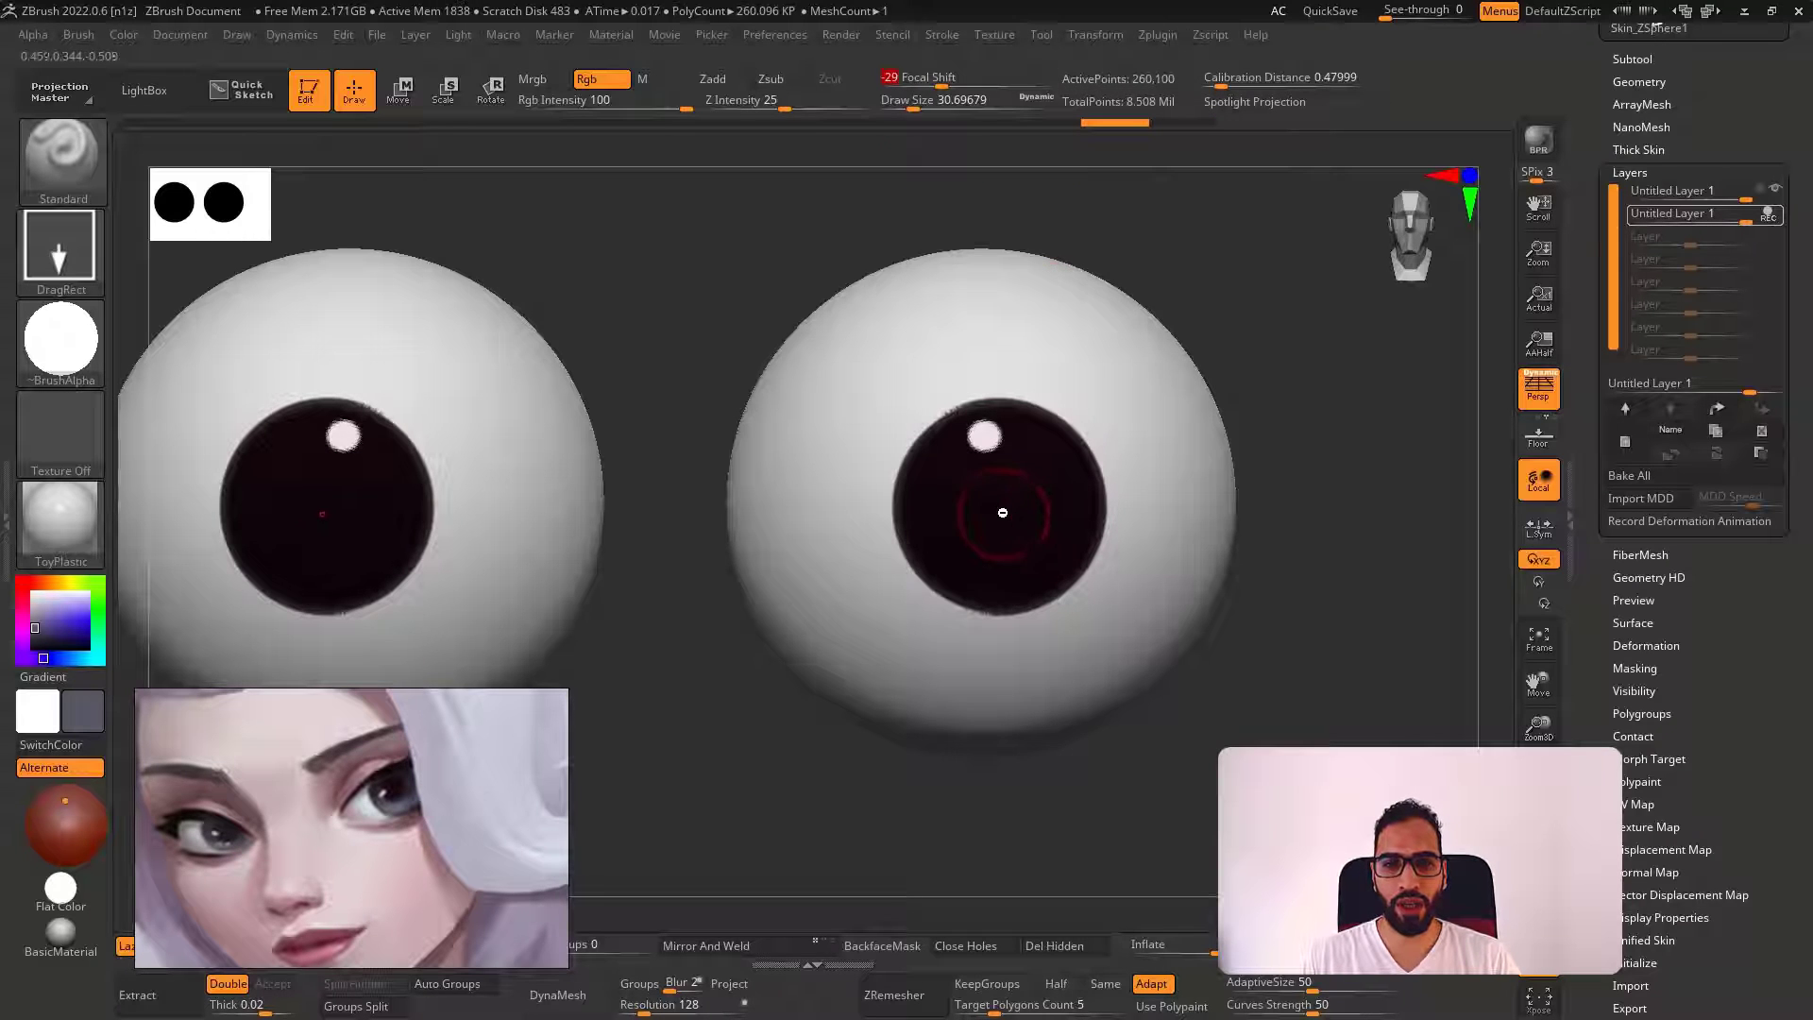
{"action": "left_click_drag", "start_coordinate": [997, 509], "coordinate": [1071, 589]}
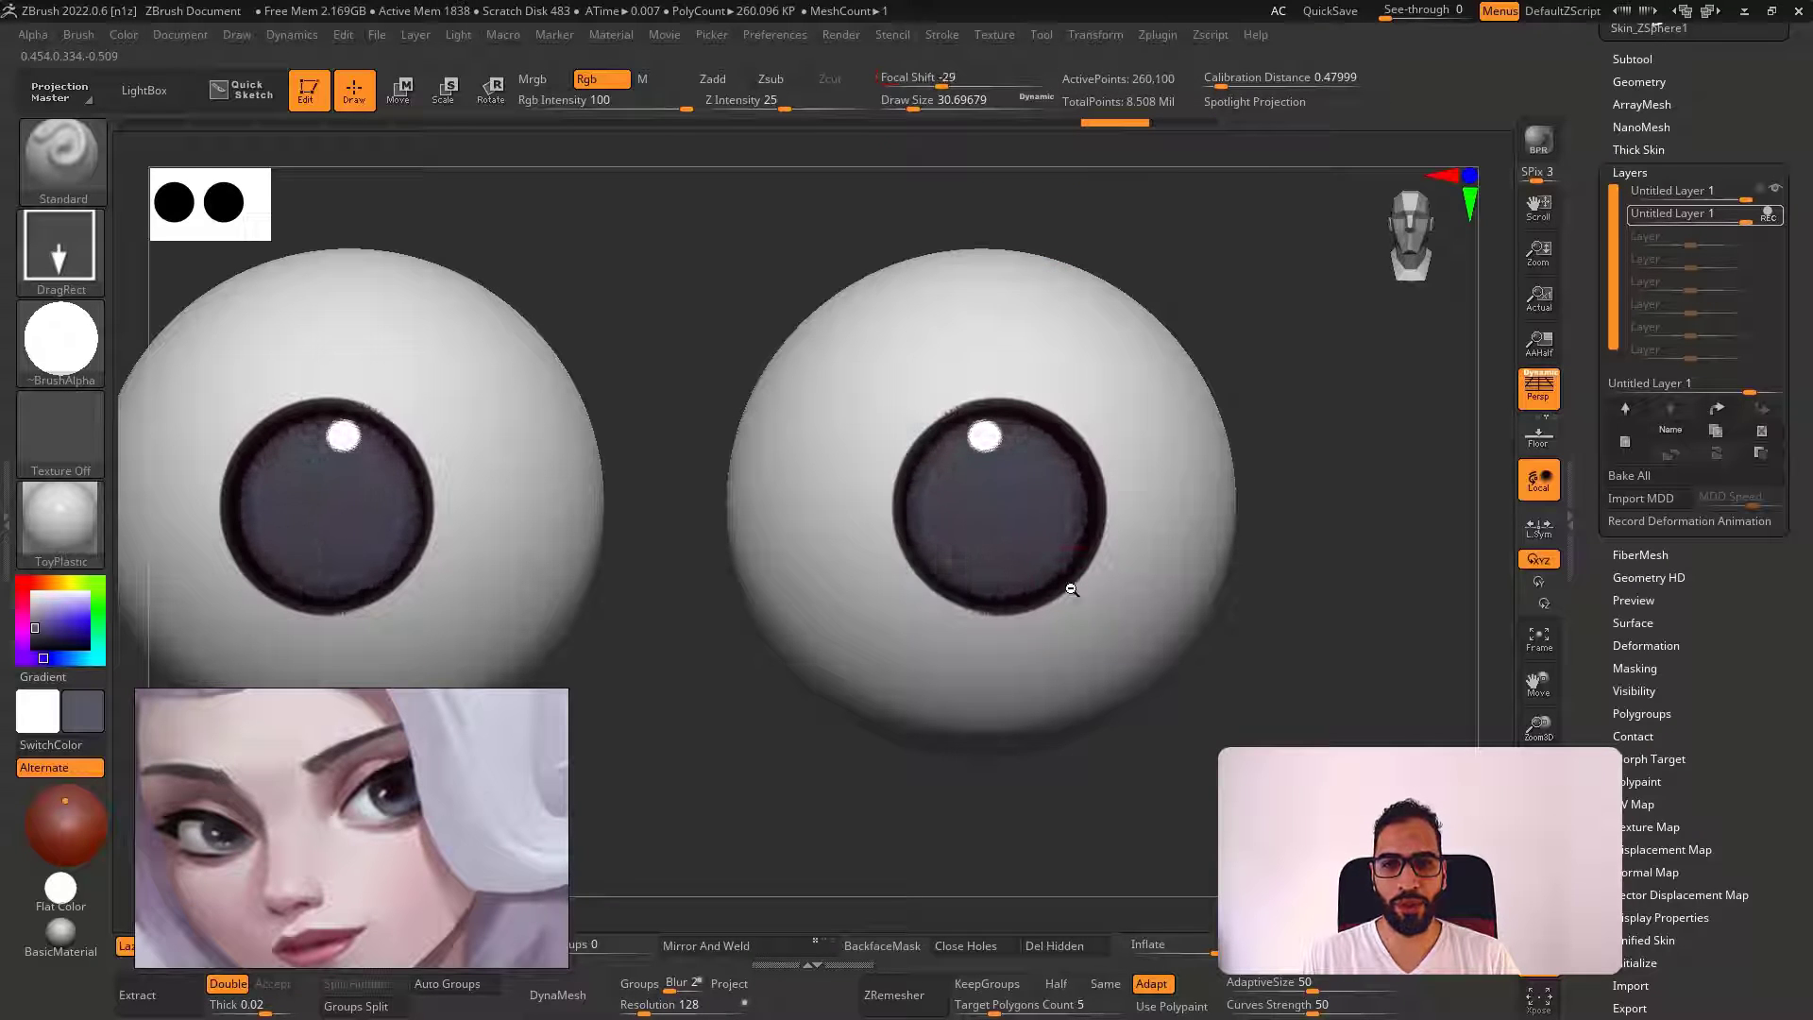
{"action": "key", "text": "ctrl+z"}
{"action": "left_click_drag", "start_coordinate": [994, 516], "coordinate": [1074, 592]}
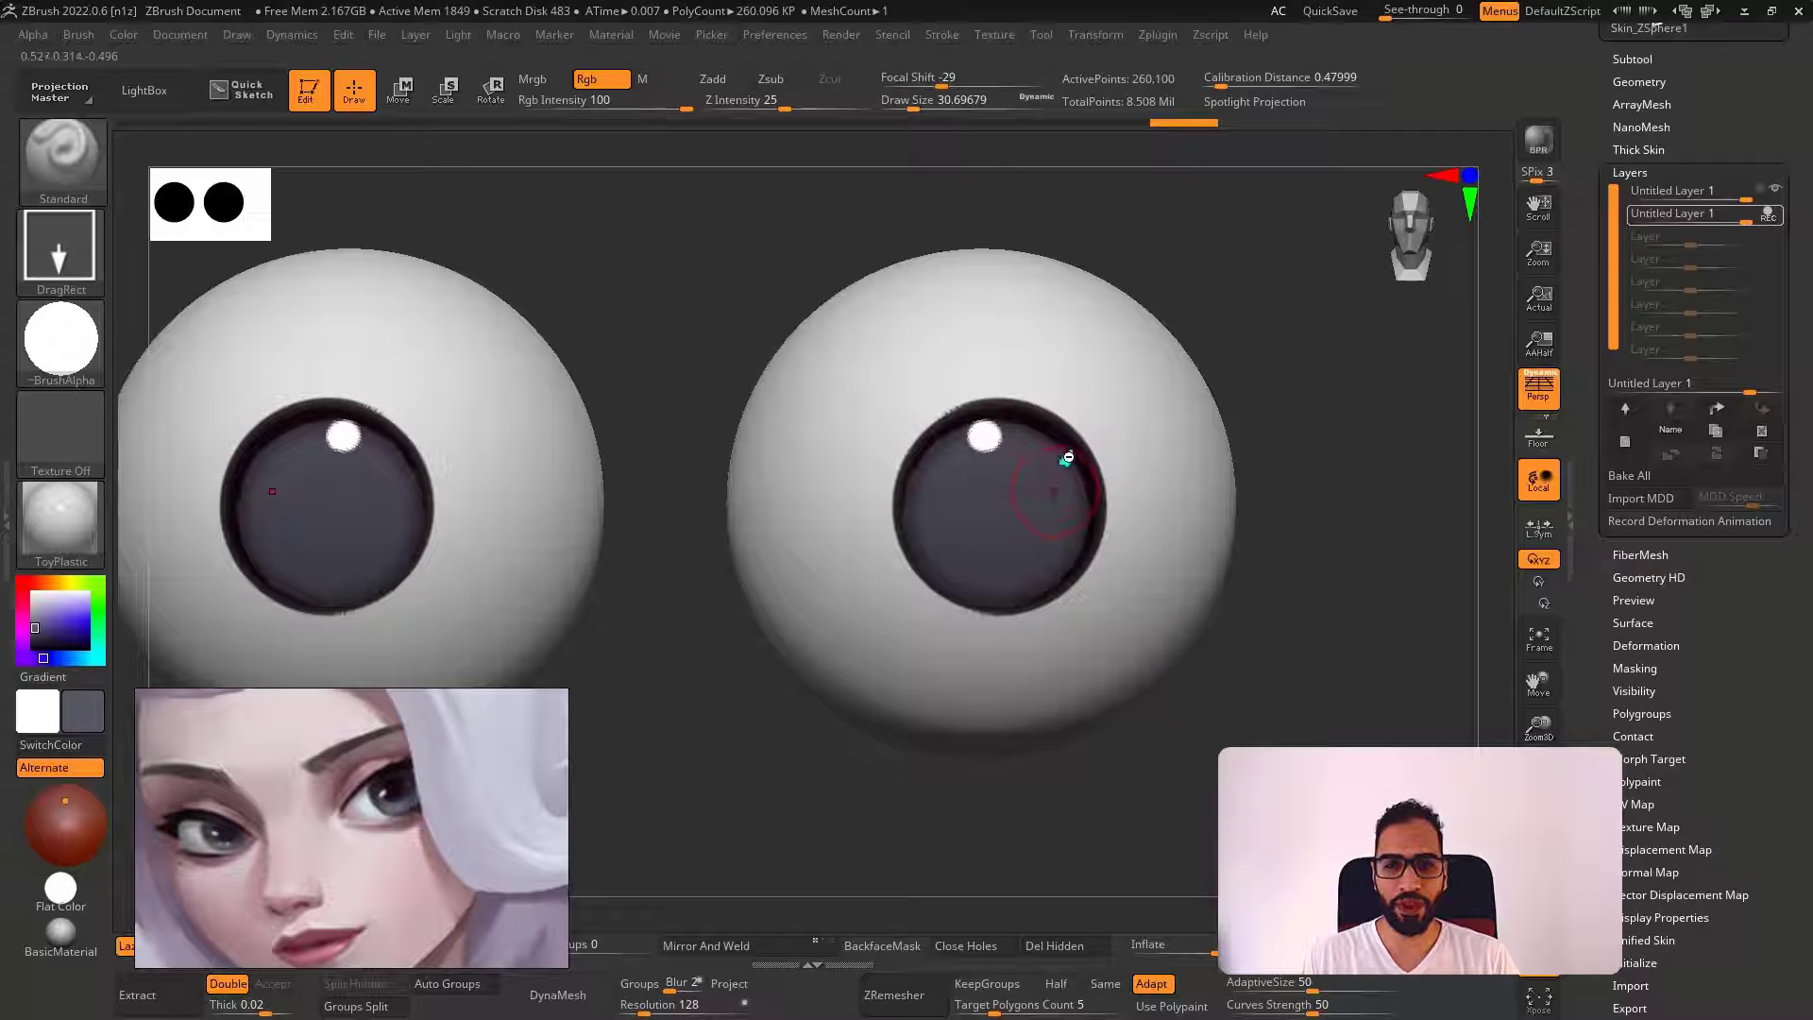
{"action": "key", "text": "ctrl+z"}
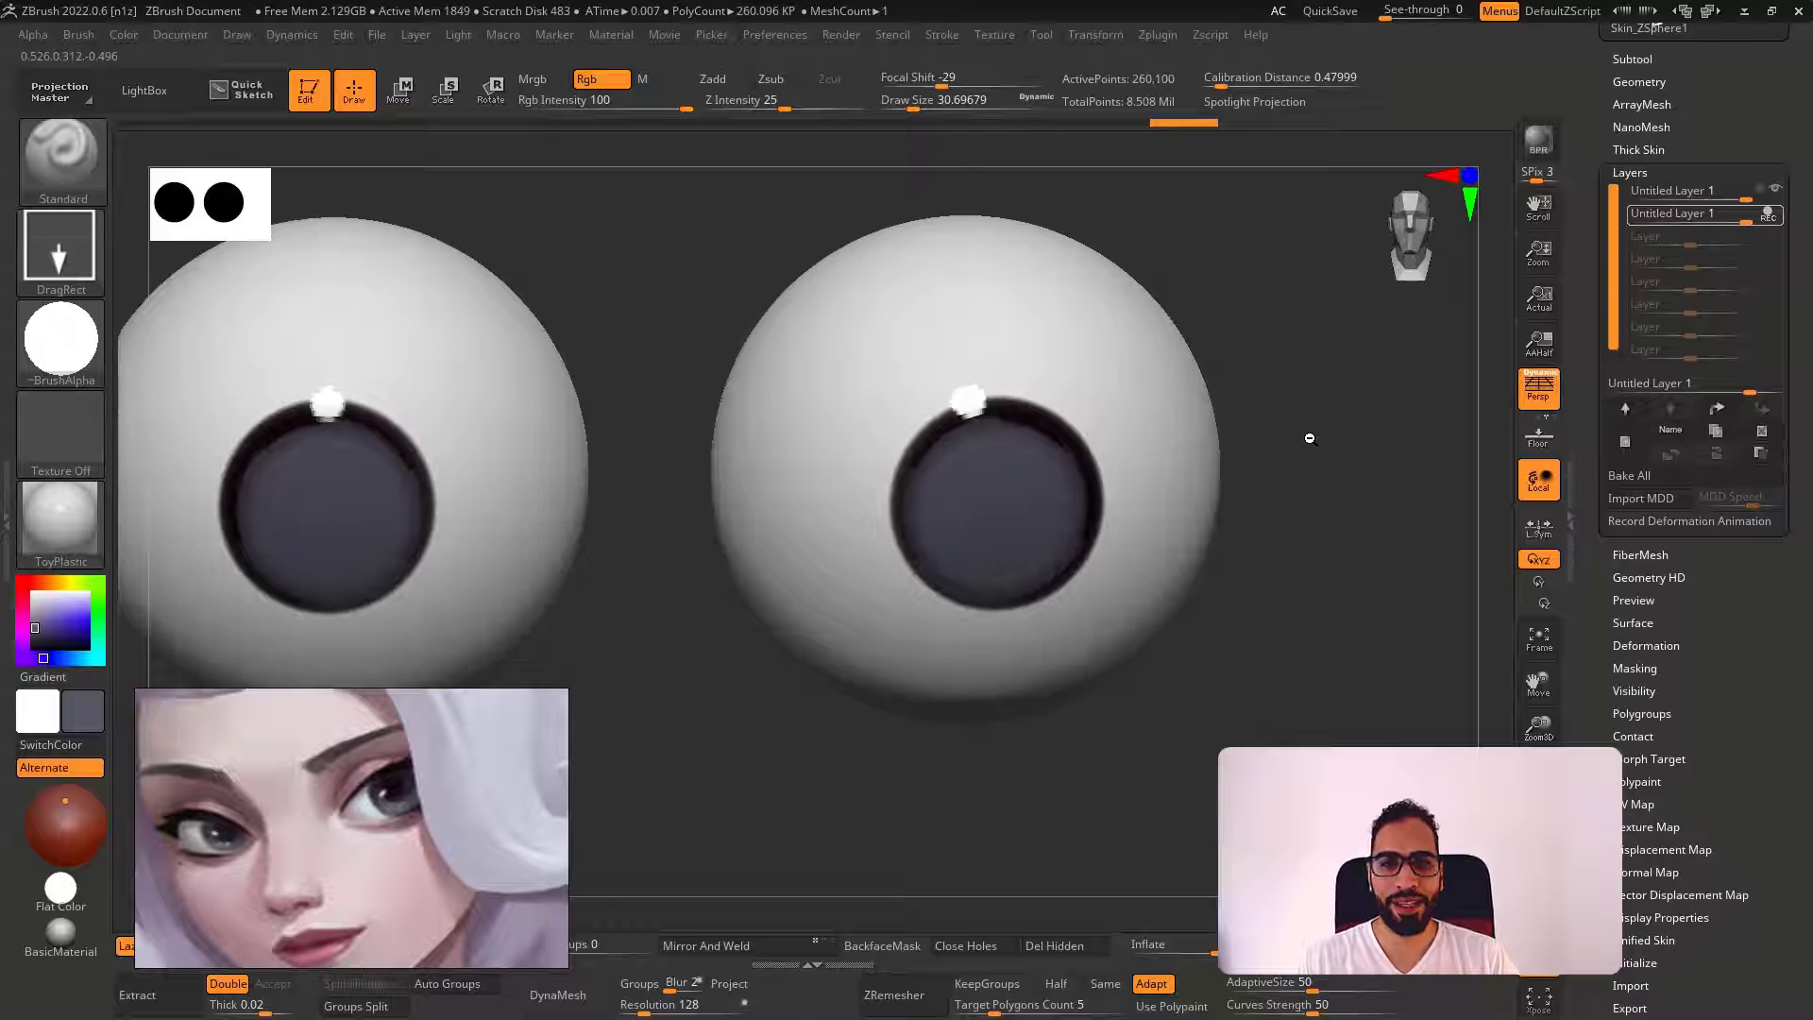
{"action": "left_click_drag", "start_coordinate": [999, 516], "coordinate": [1090, 620]}
{"action": "key", "text": "ctrl+z"}
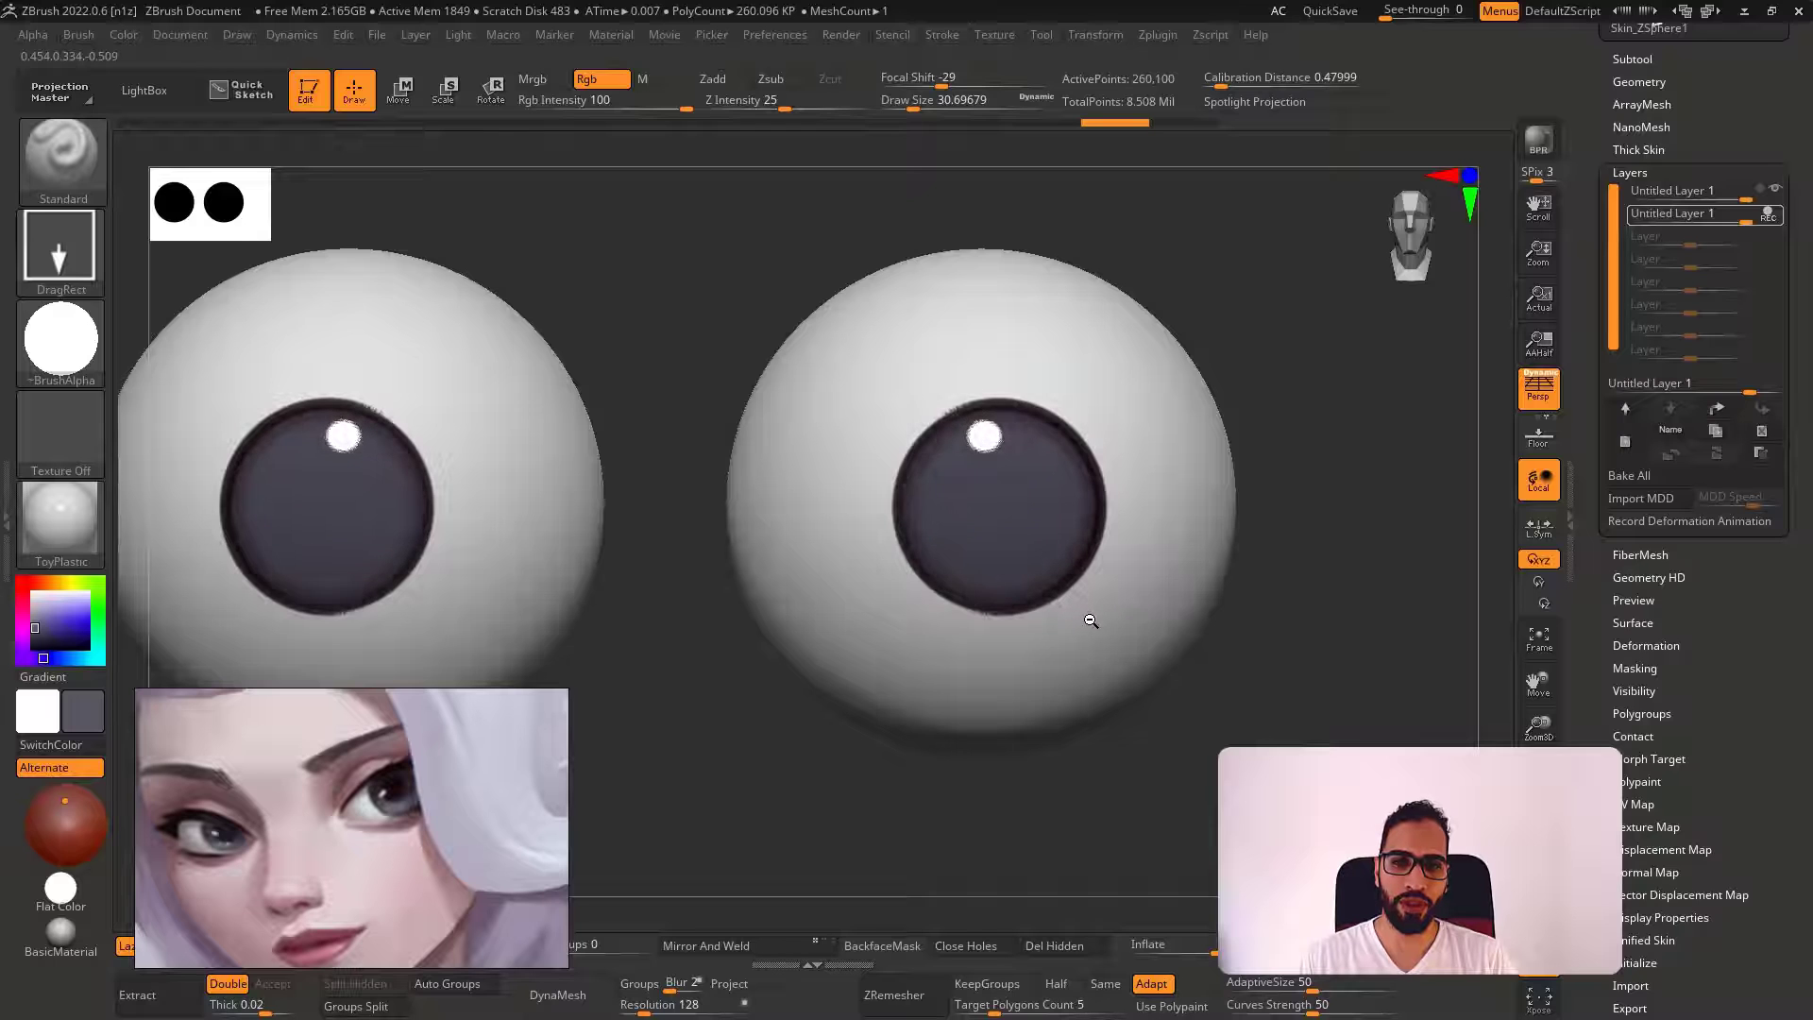
Examine the grey-blue irises on the full head from the front and at an angle, and isolate the eyeballs again
{"action": "right_click_drag", "start_coordinate": [1088, 616], "coordinate": [1012, 332], "text": "ctrl"}
{"action": "key", "text": "alt+s"}
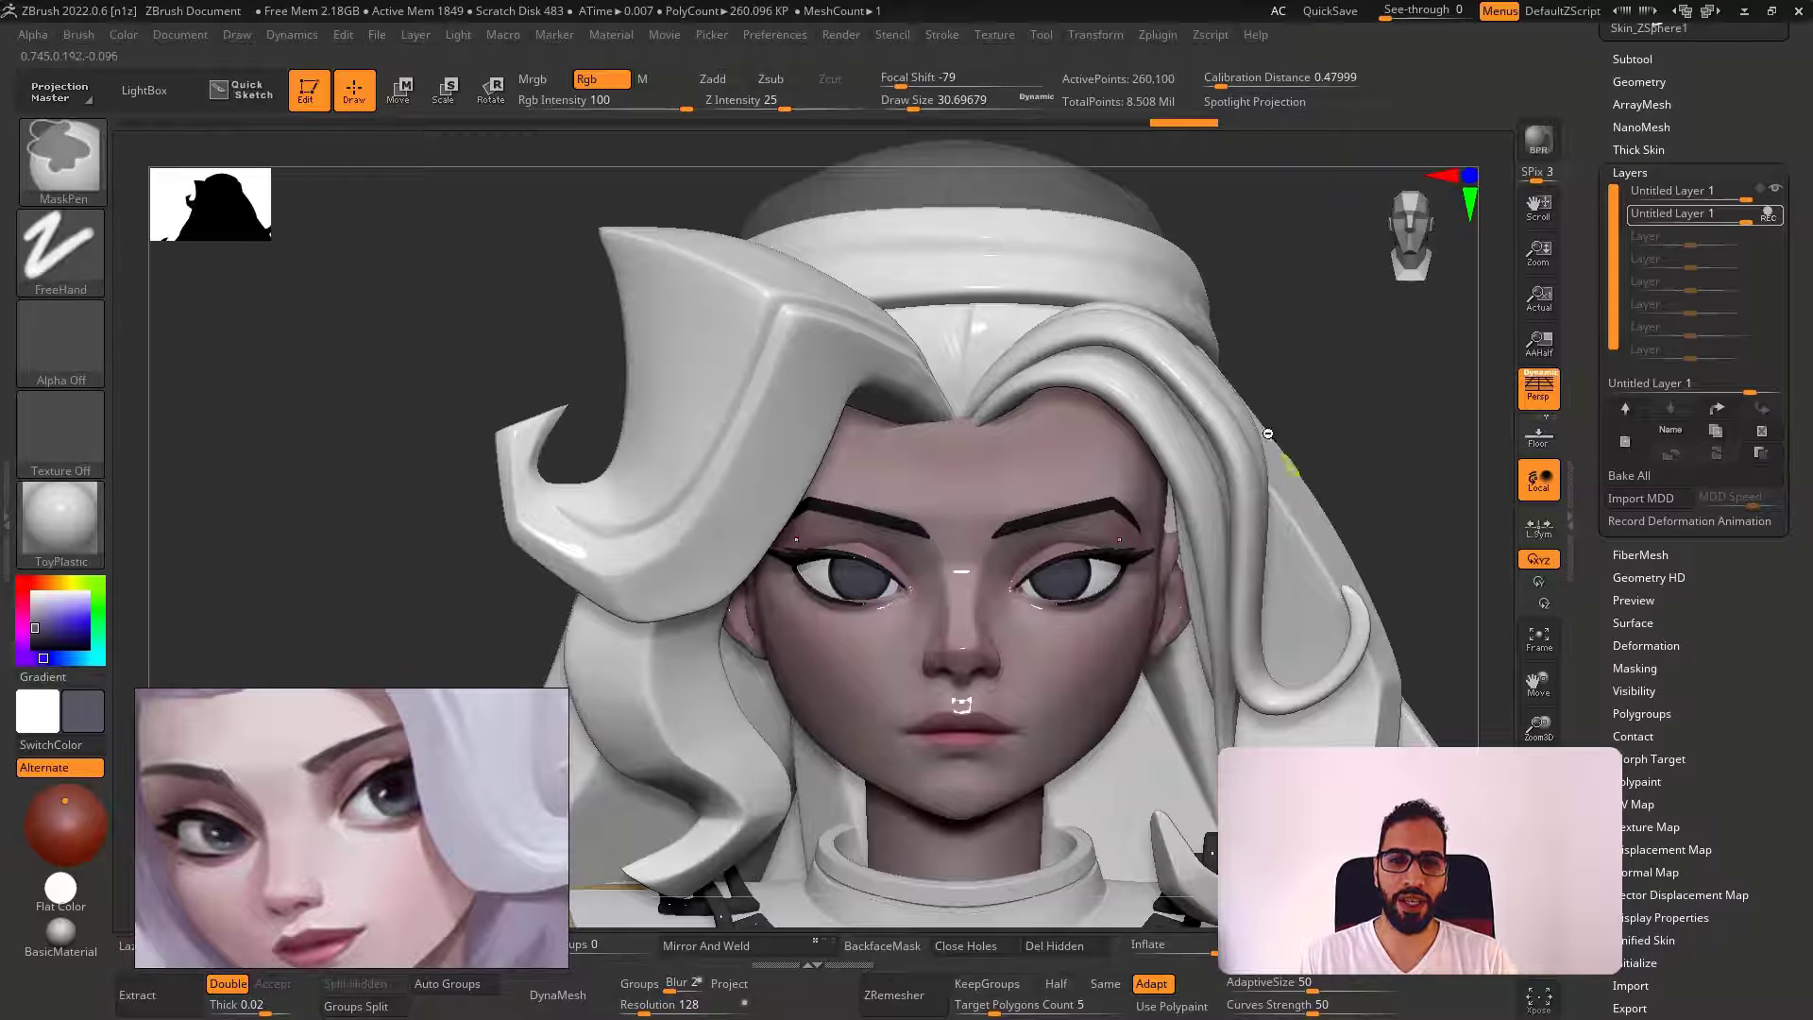
{"action": "right_click_drag", "start_coordinate": [1283, 457], "coordinate": [1335, 404], "text": "ctrl"}
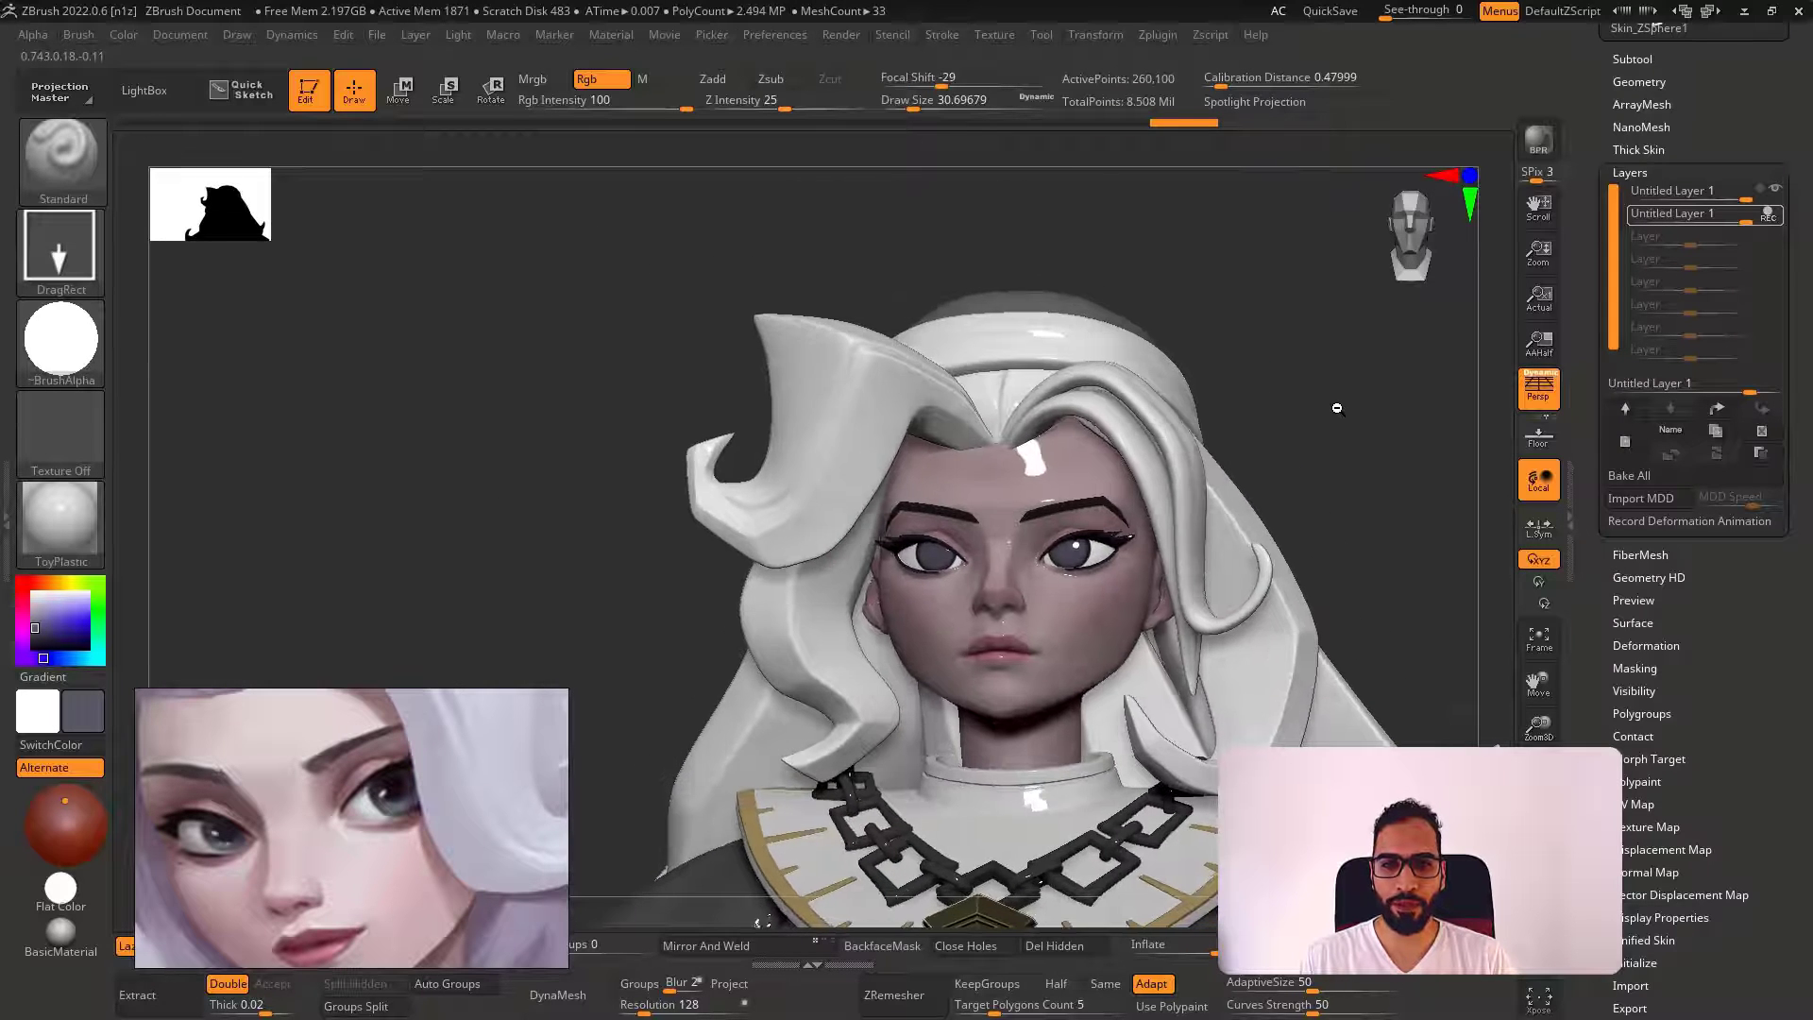
{"action": "right_click_drag", "start_coordinate": [1291, 363], "coordinate": [1283, 344], "text": "alt"}
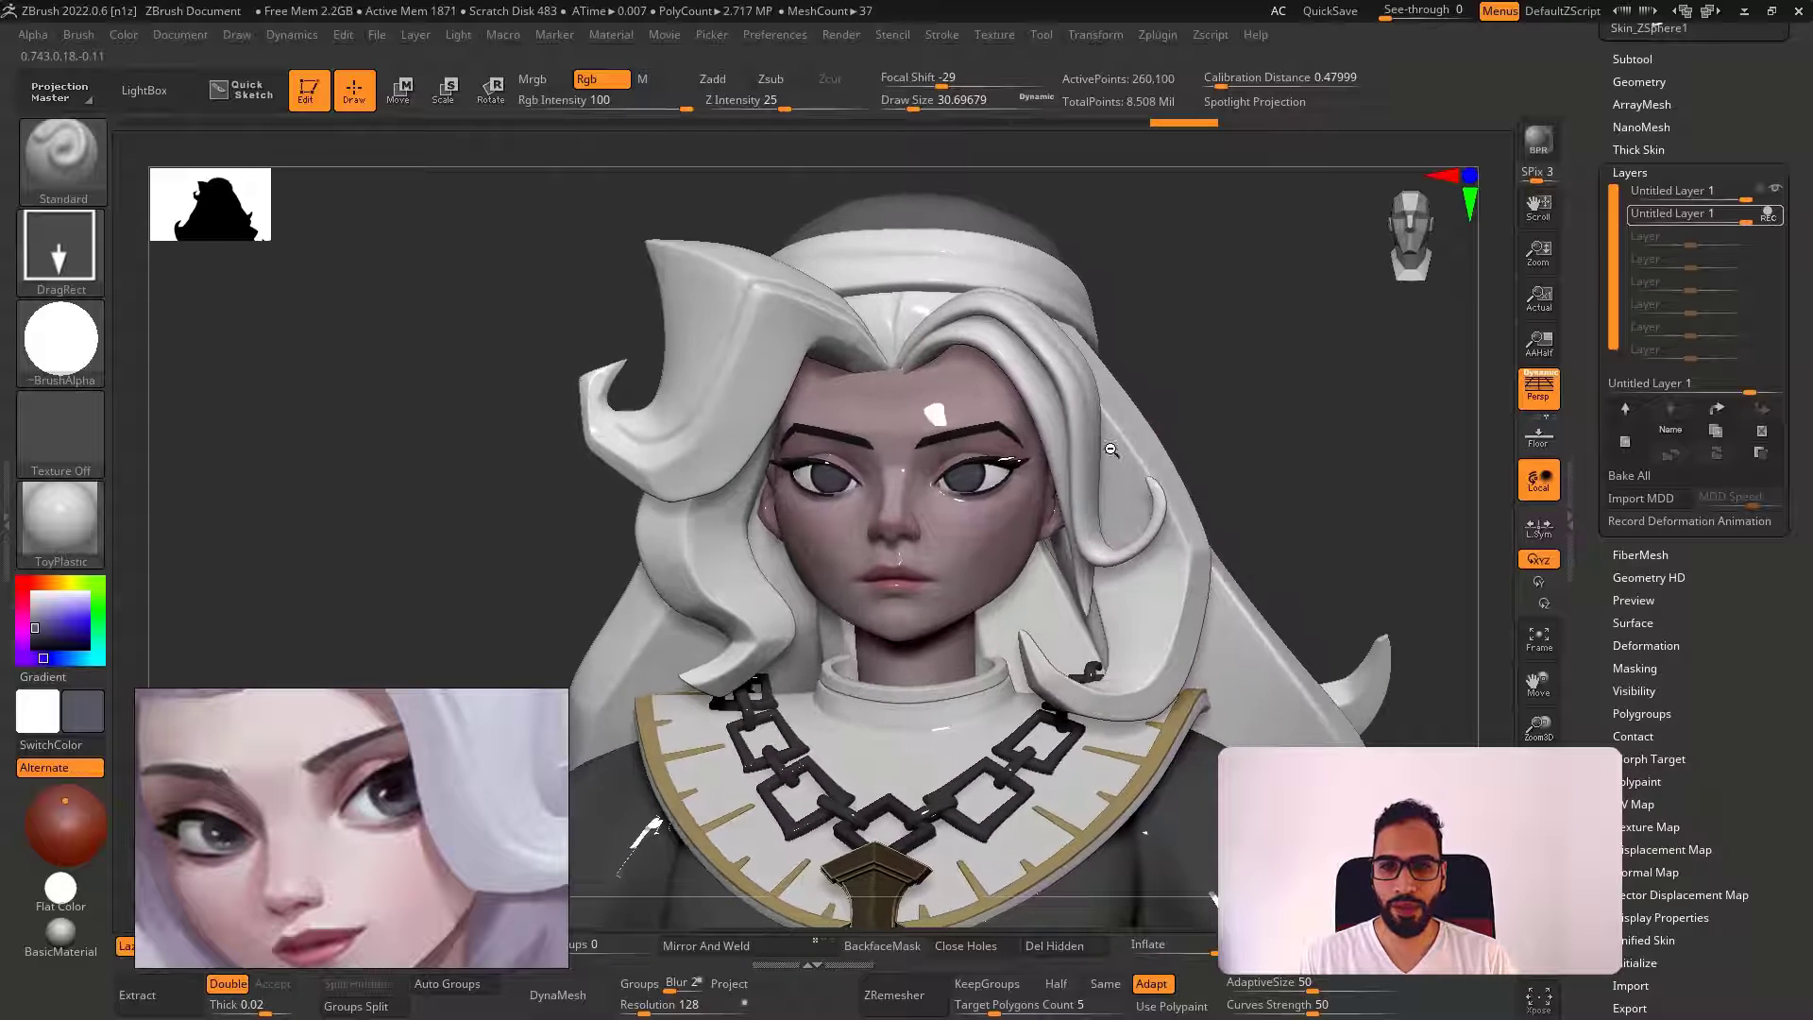
{"action": "key", "text": "alt+s"}
{"action": "right_click_drag", "start_coordinate": [1036, 474], "coordinate": [991, 518], "text": "ctrl"}
{"action": "key", "text": "alt+s"}
{"action": "key", "text": "alt+s"}
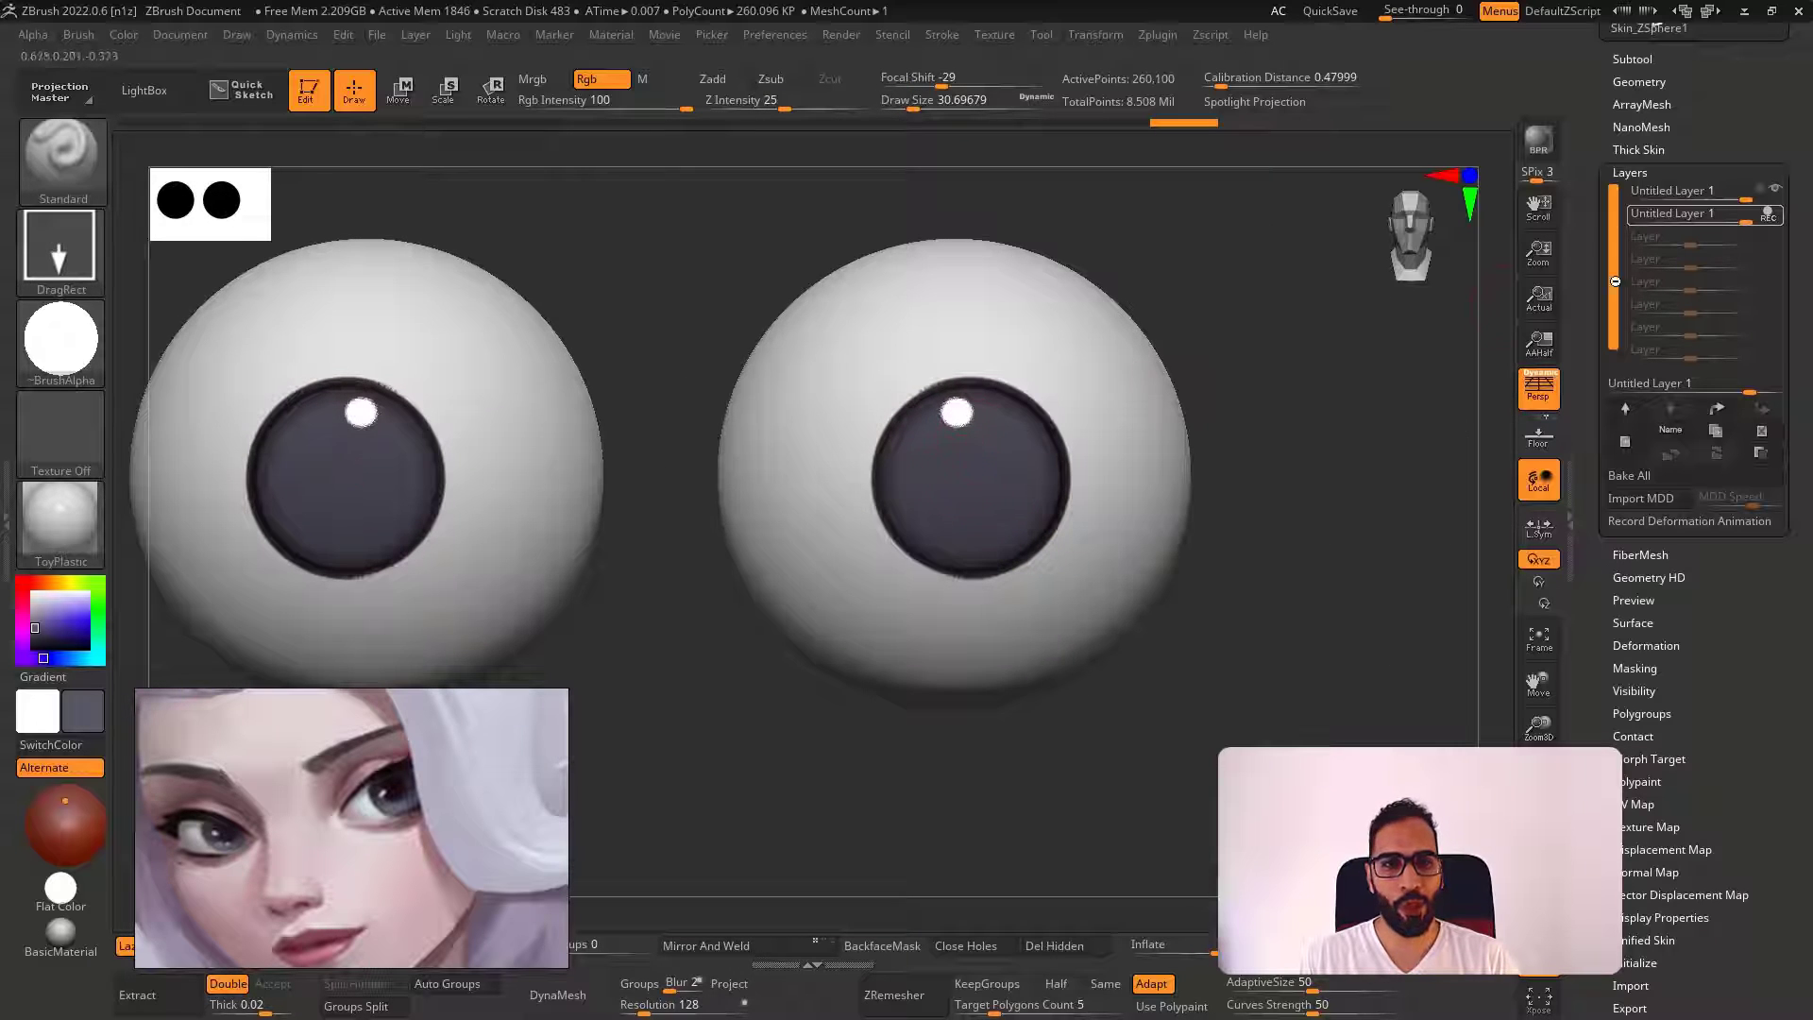
Add a third layer to the eyeballs and sample the near-black pupil colour from the reference art
{"action": "left_click", "coordinate": [1626, 441]}
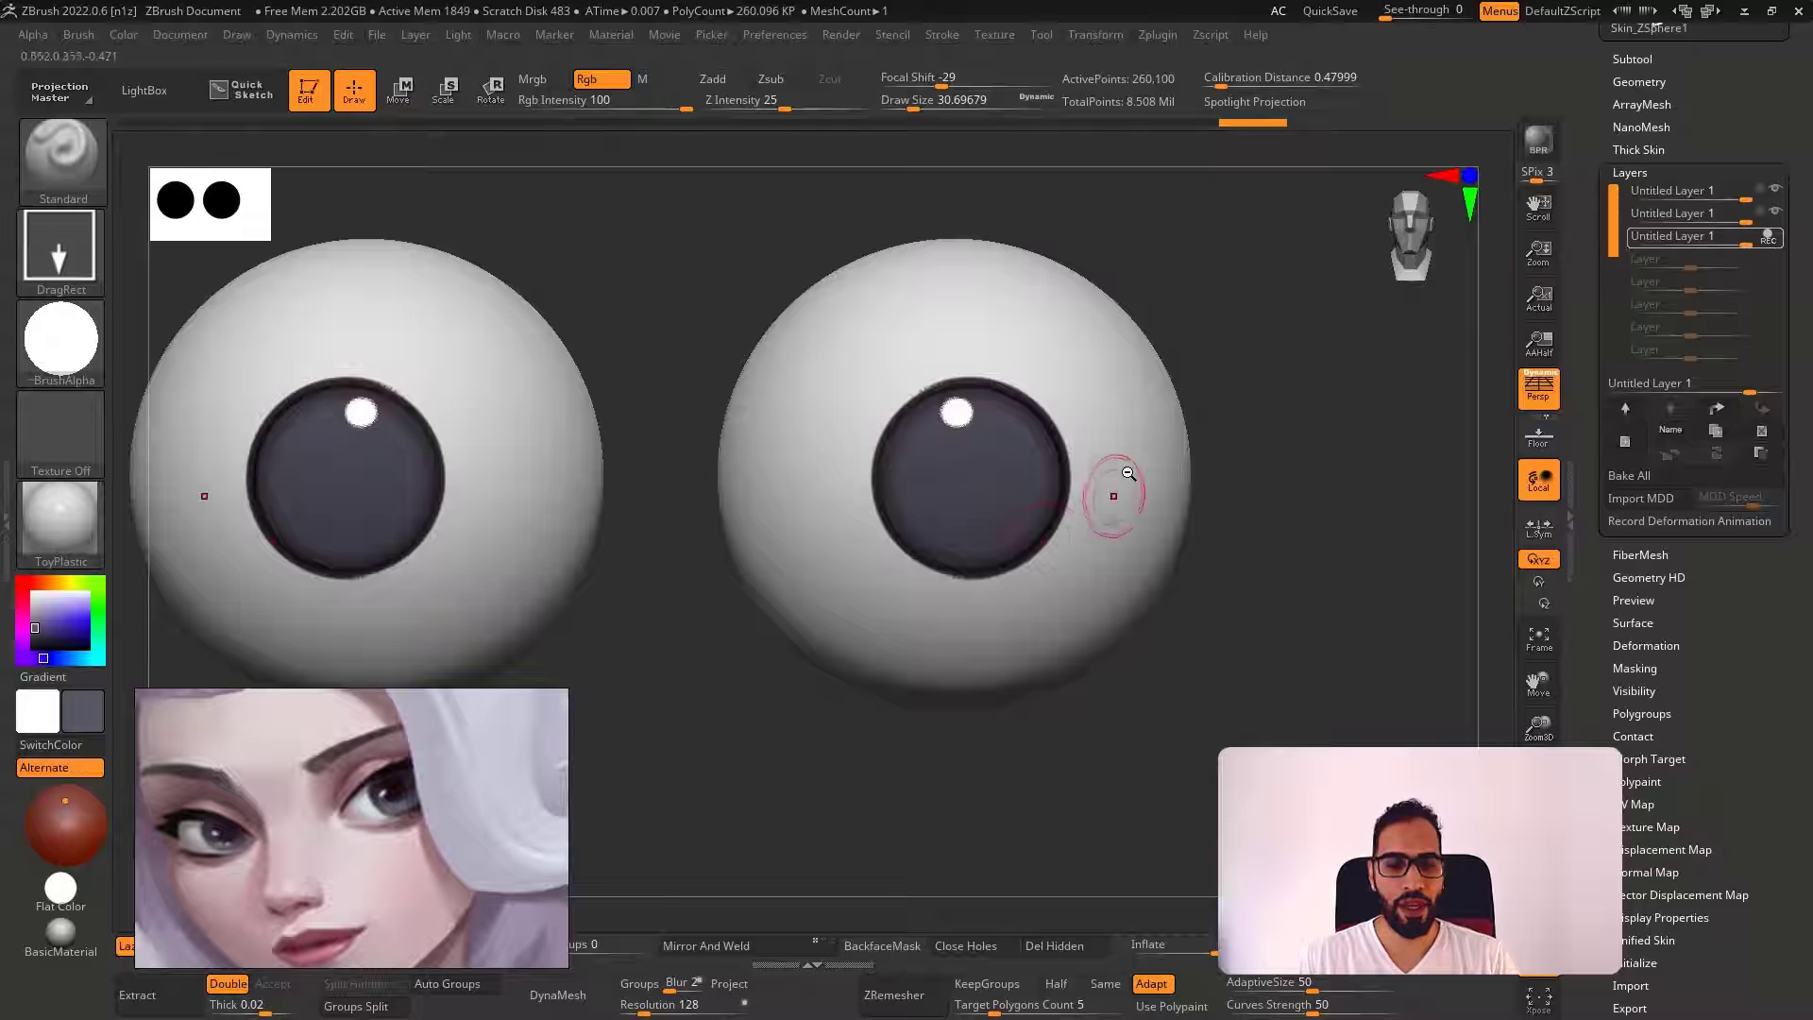
{"action": "right_click_drag", "start_coordinate": [1195, 459], "coordinate": [996, 498]}
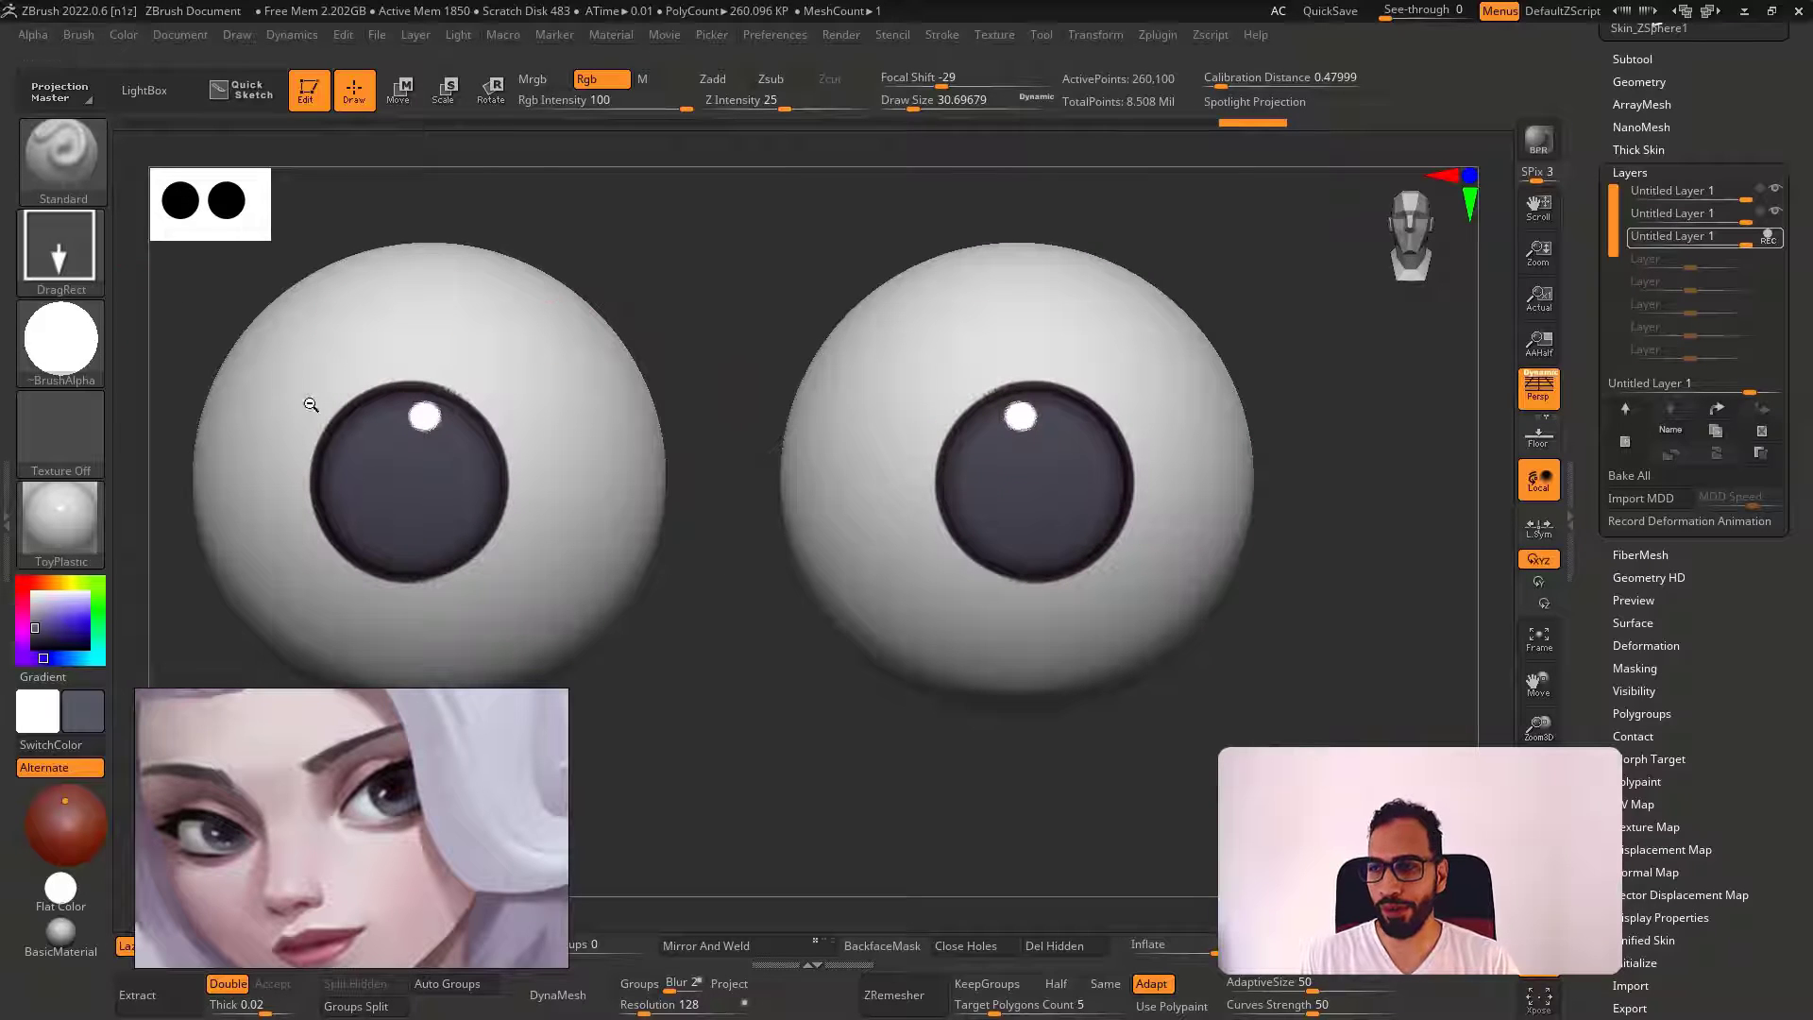
{"action": "key", "text": "shift+z"}
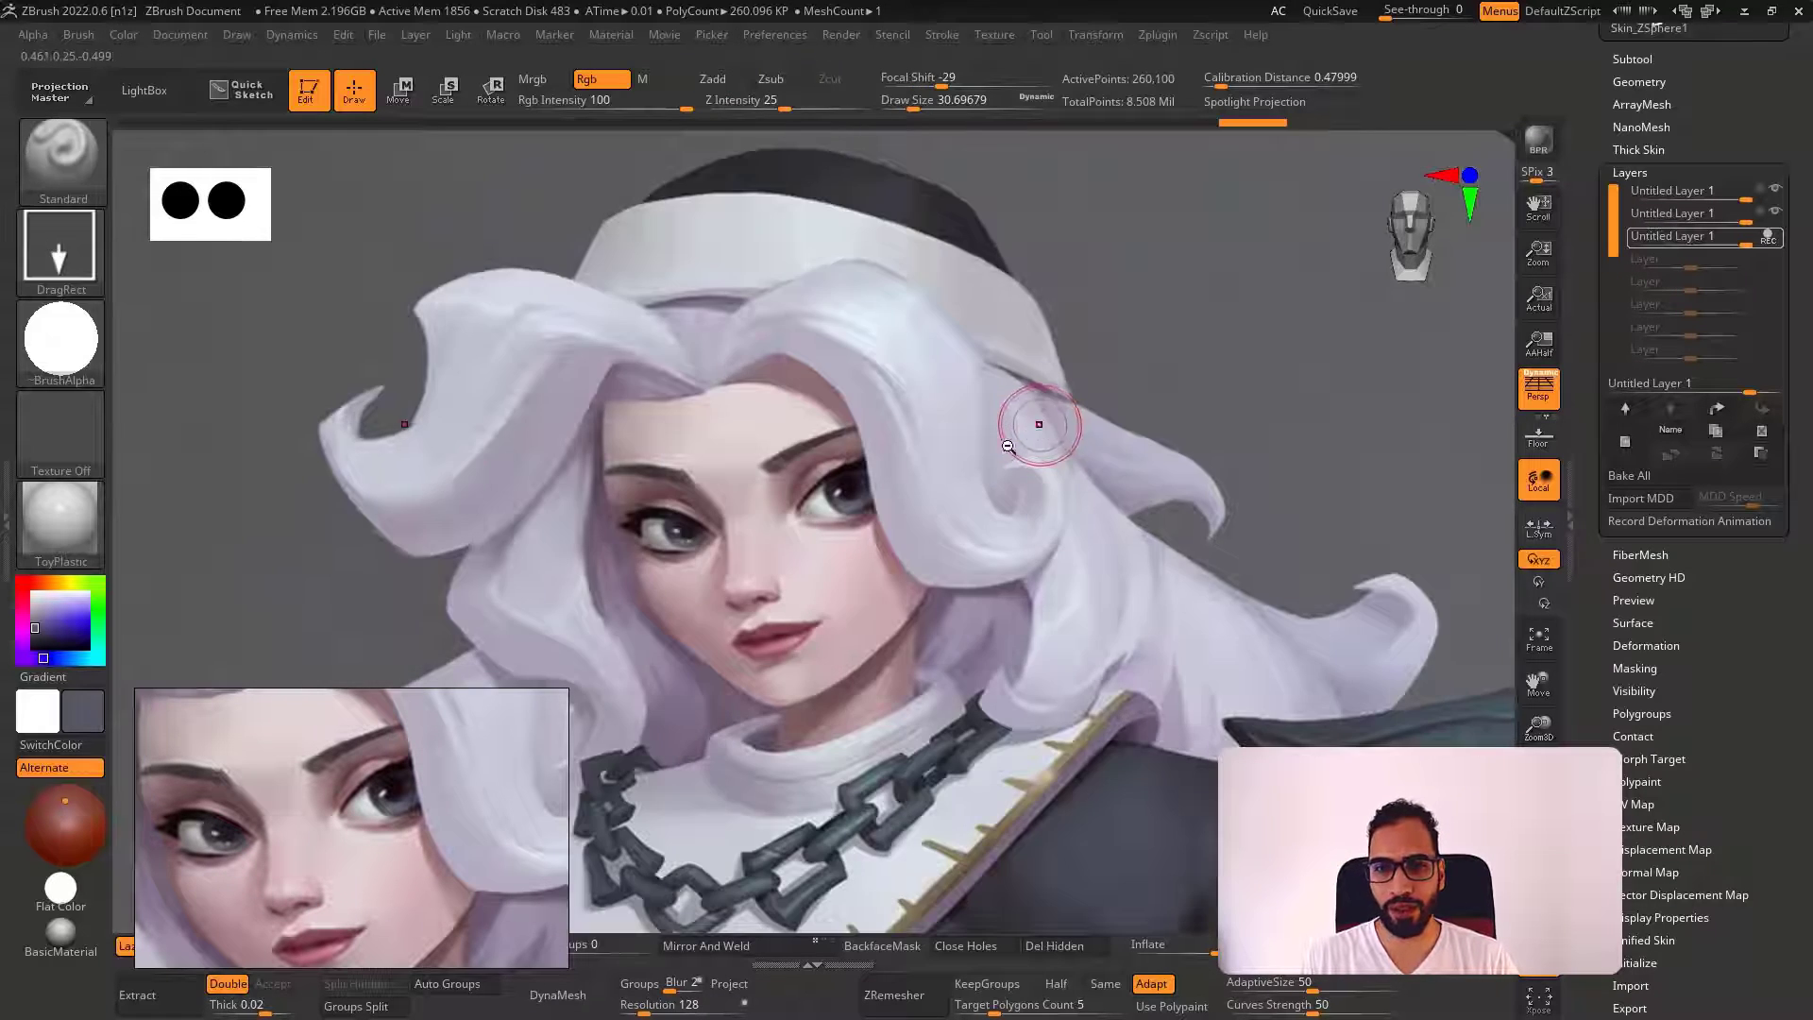
{"action": "key", "text": "z"}
{"action": "key", "text": "shift+z"}
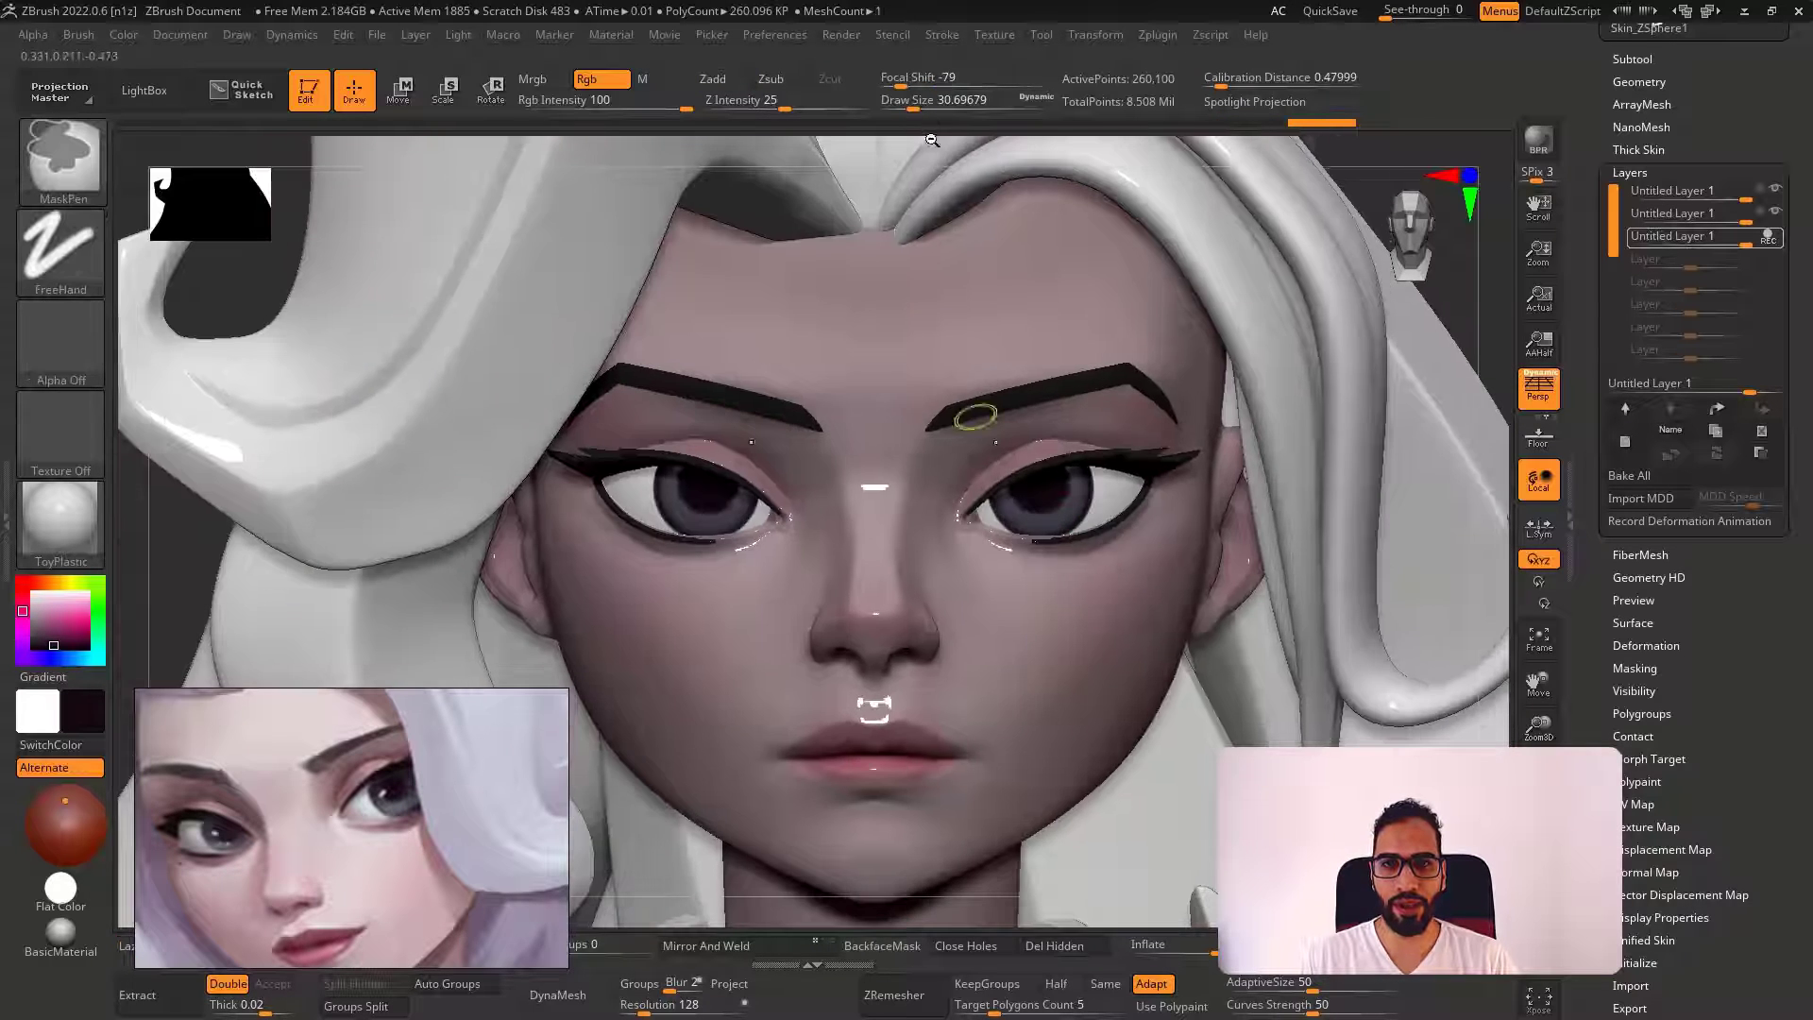
Undo the dark test pupils inside the grey-blue irises
{"action": "key", "text": "ctrl+z"}
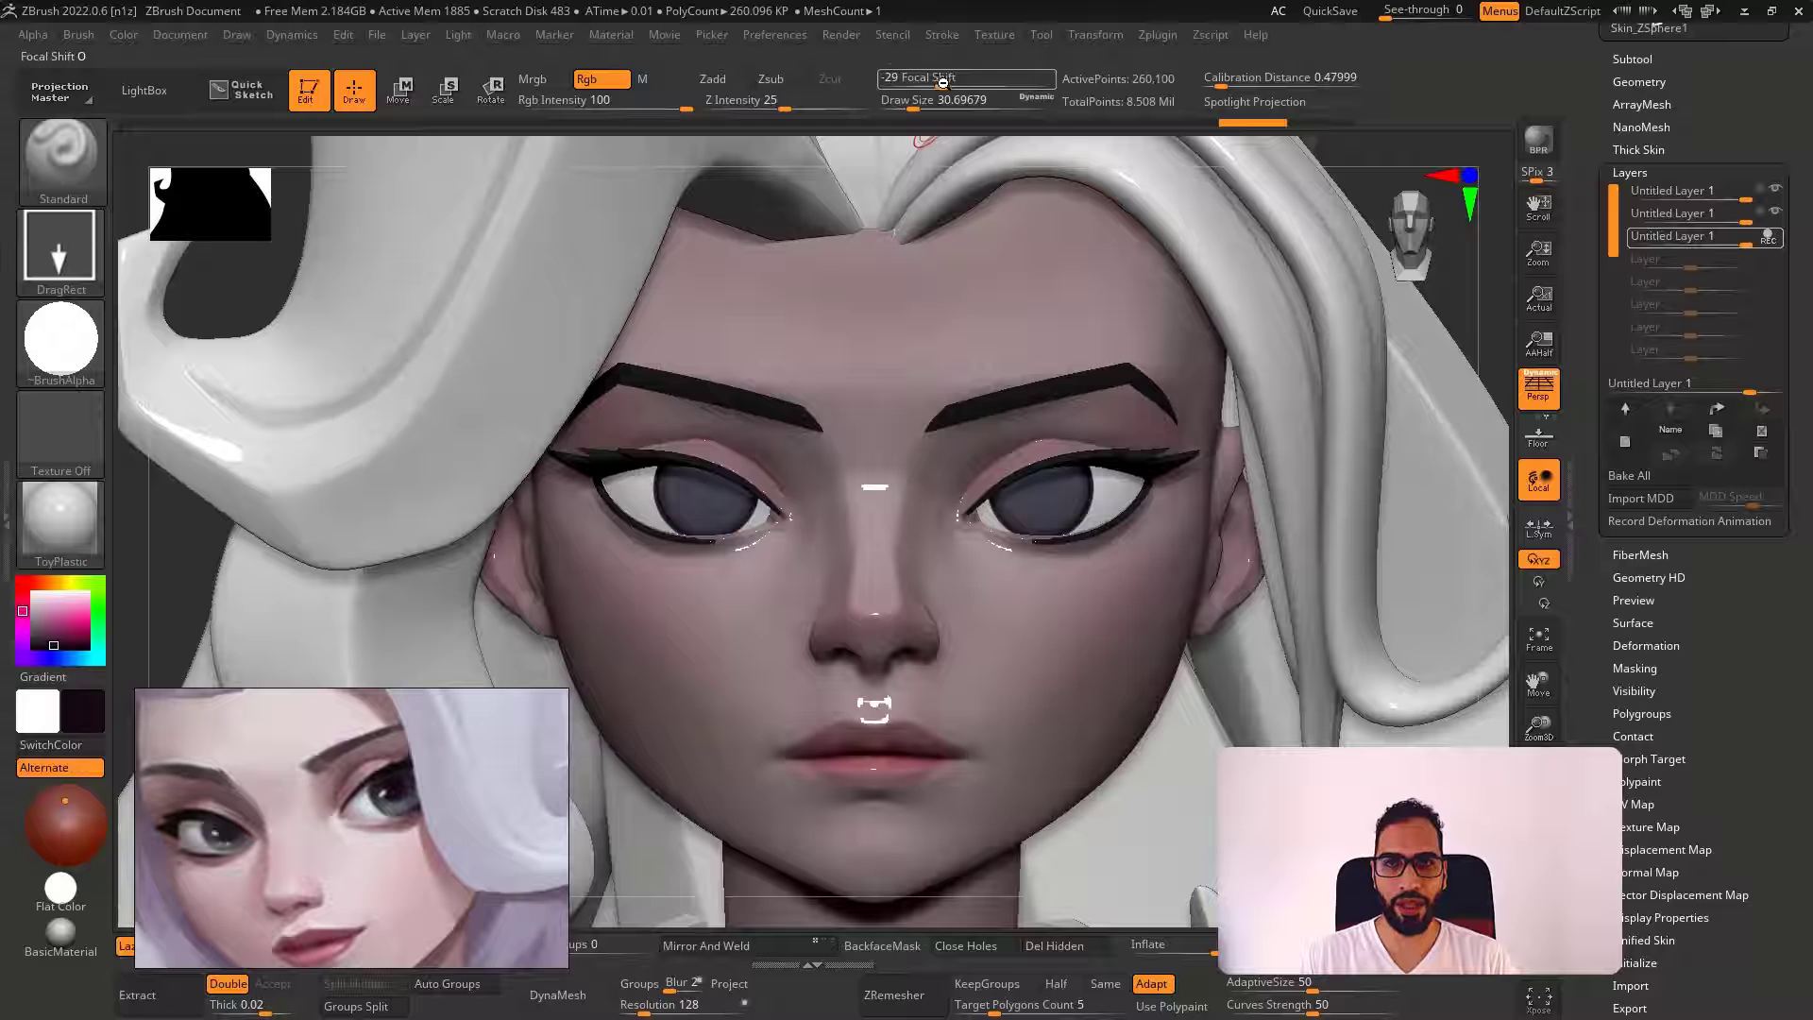
Try dark pupils inside the irises with Focal Shift -11 and -85, undoing each test
{"action": "left_click_drag", "start_coordinate": [944, 81], "coordinate": [956, 79]}
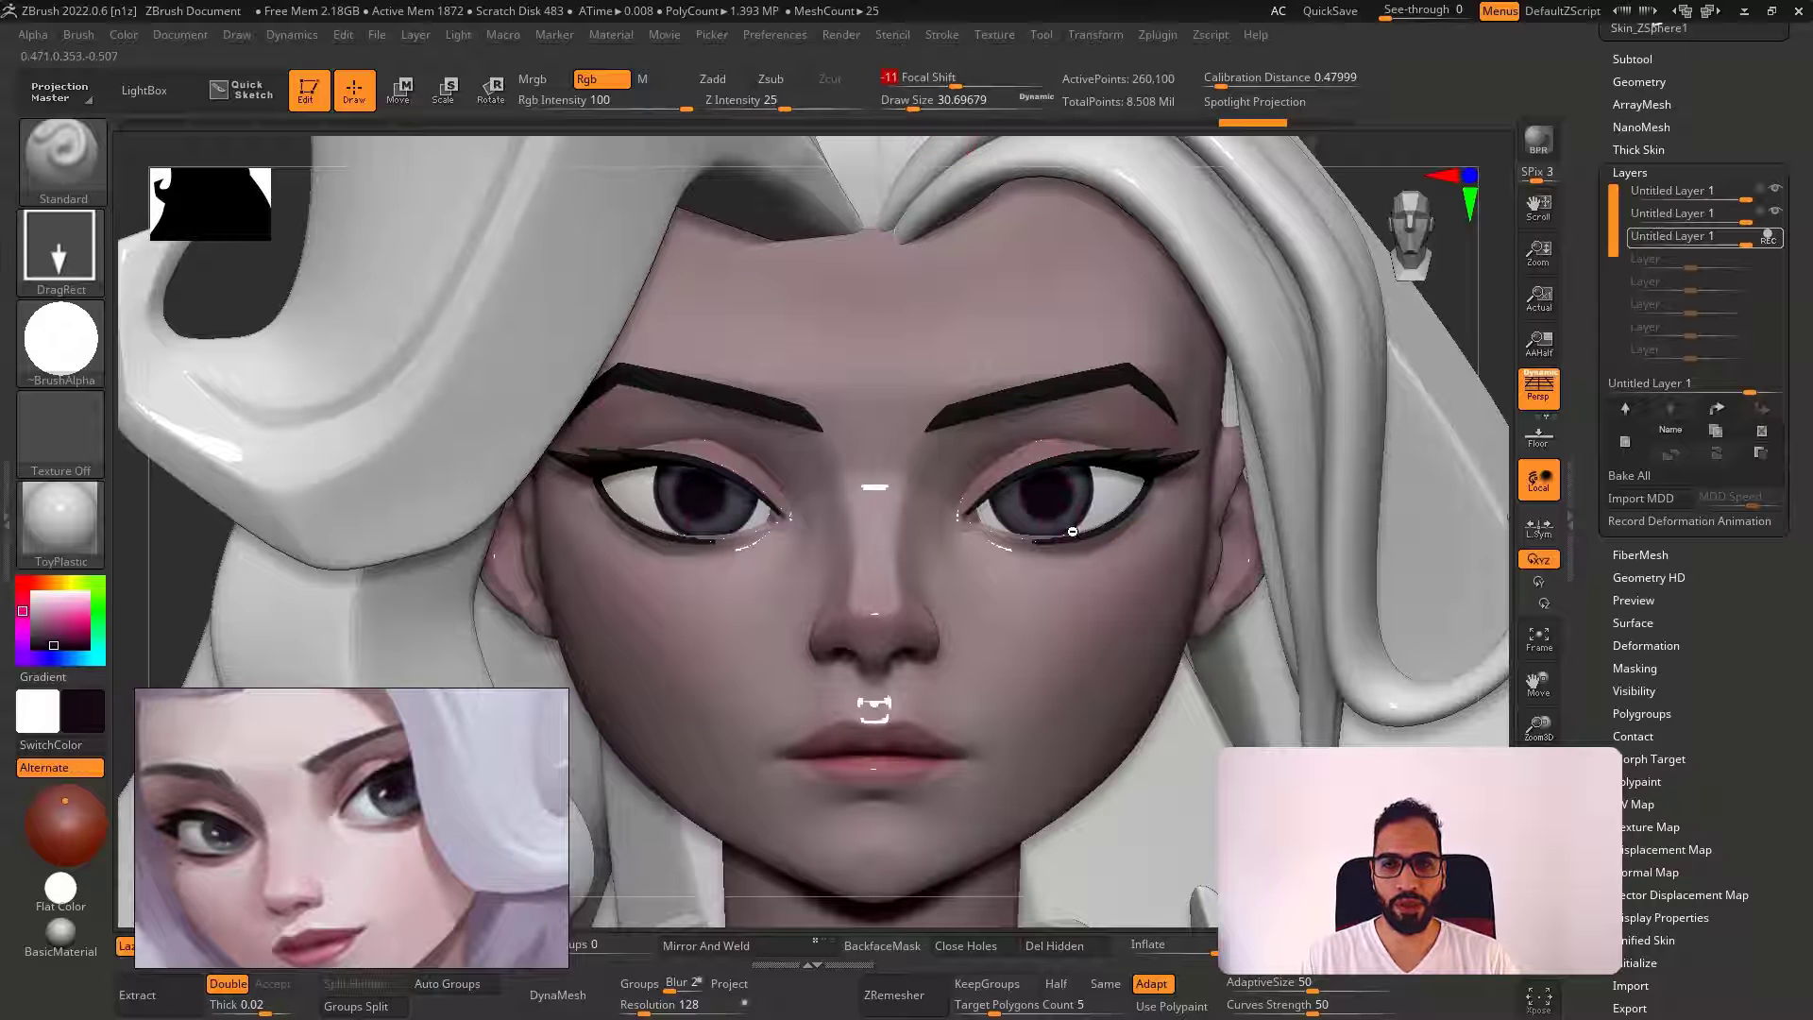
{"action": "left_click_drag", "start_coordinate": [1048, 515], "coordinate": [1052, 513]}
{"action": "key", "text": "ctrl+z"}
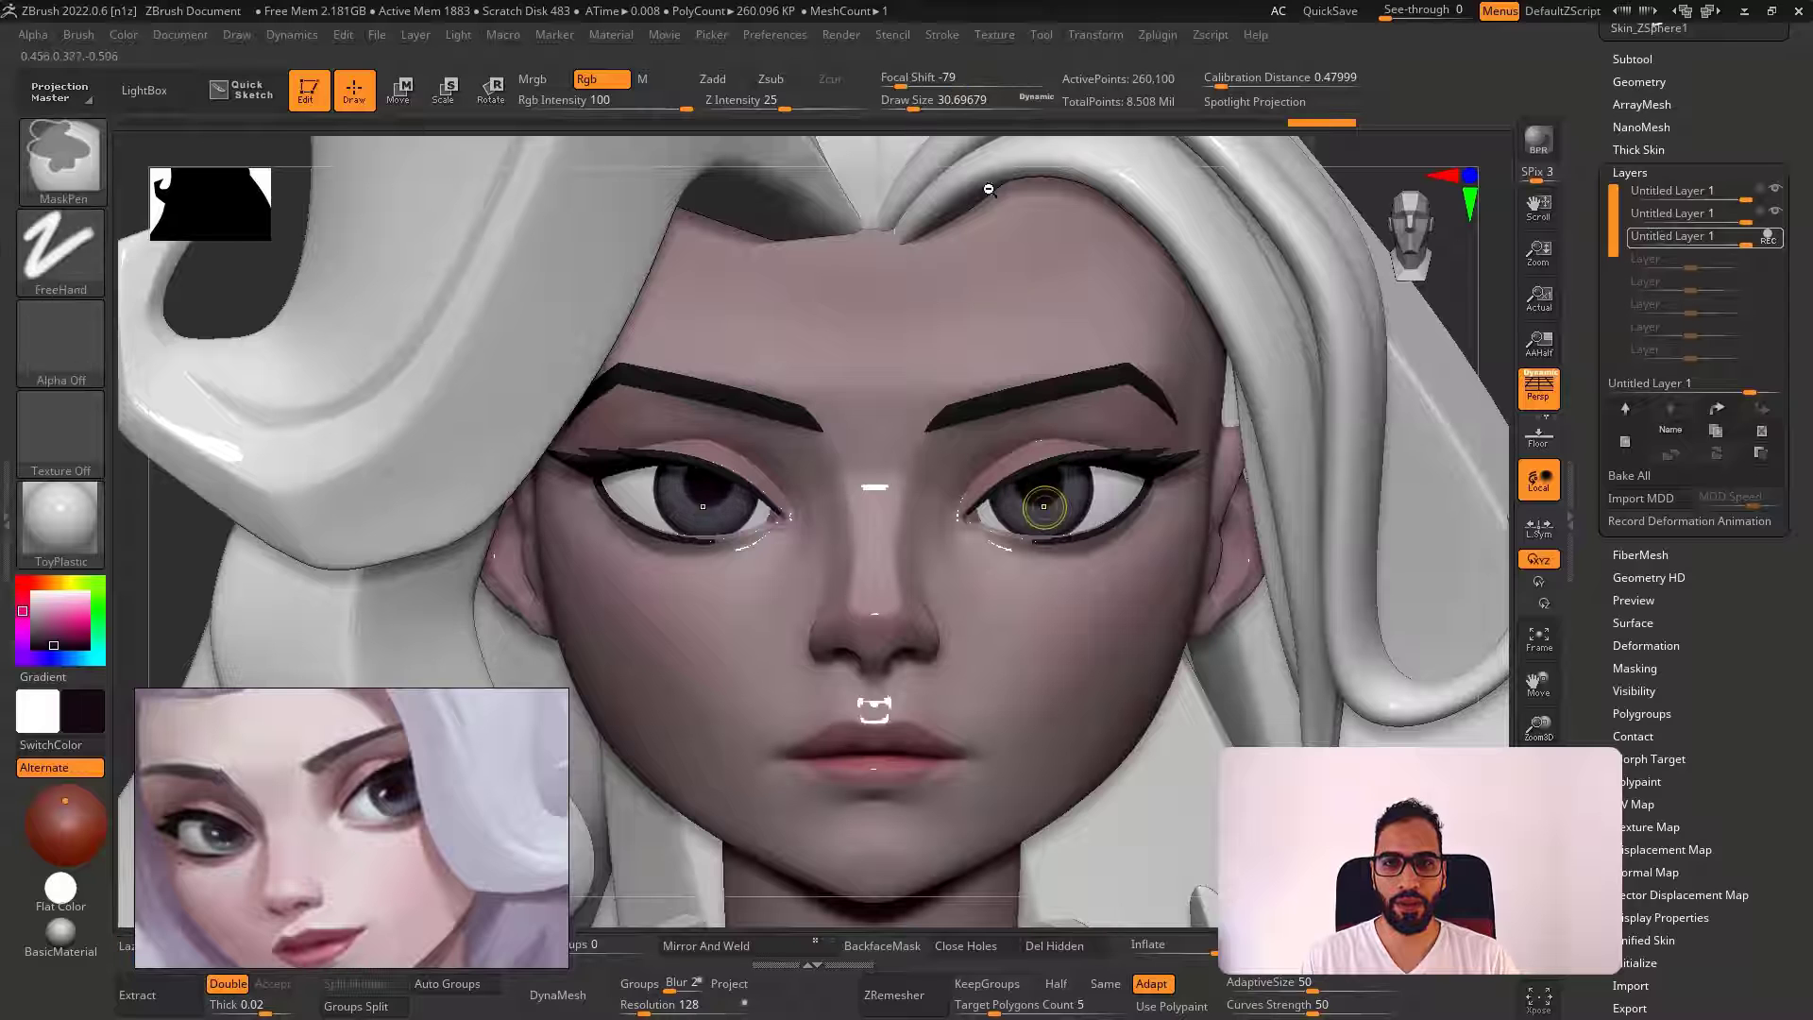
{"action": "key", "text": "ctrl+z"}
{"action": "left_click_drag", "start_coordinate": [937, 81], "coordinate": [897, 81]}
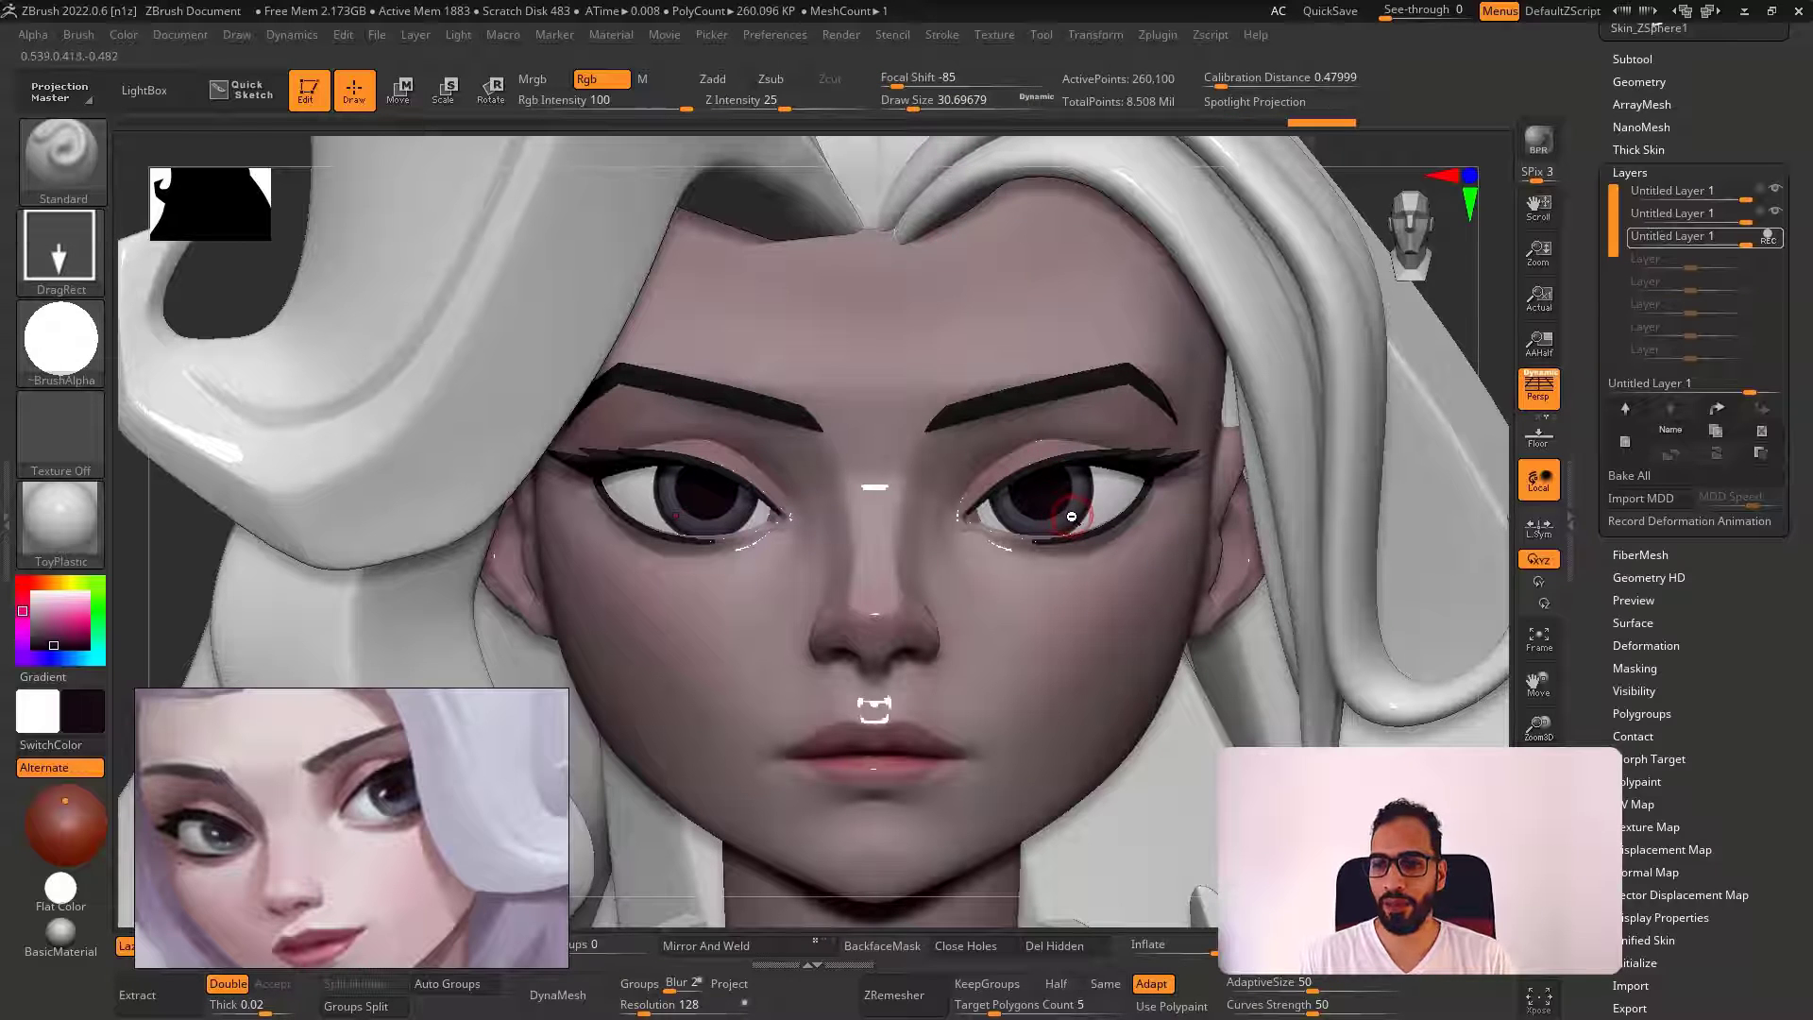
{"action": "key", "text": "ctrl+z"}
Try dark pupils from the eyeball poles at Focal Shift -85, compare them within the full face, and undo them
{"action": "key", "text": "alt+s"}
{"action": "key", "text": "shift+f"}
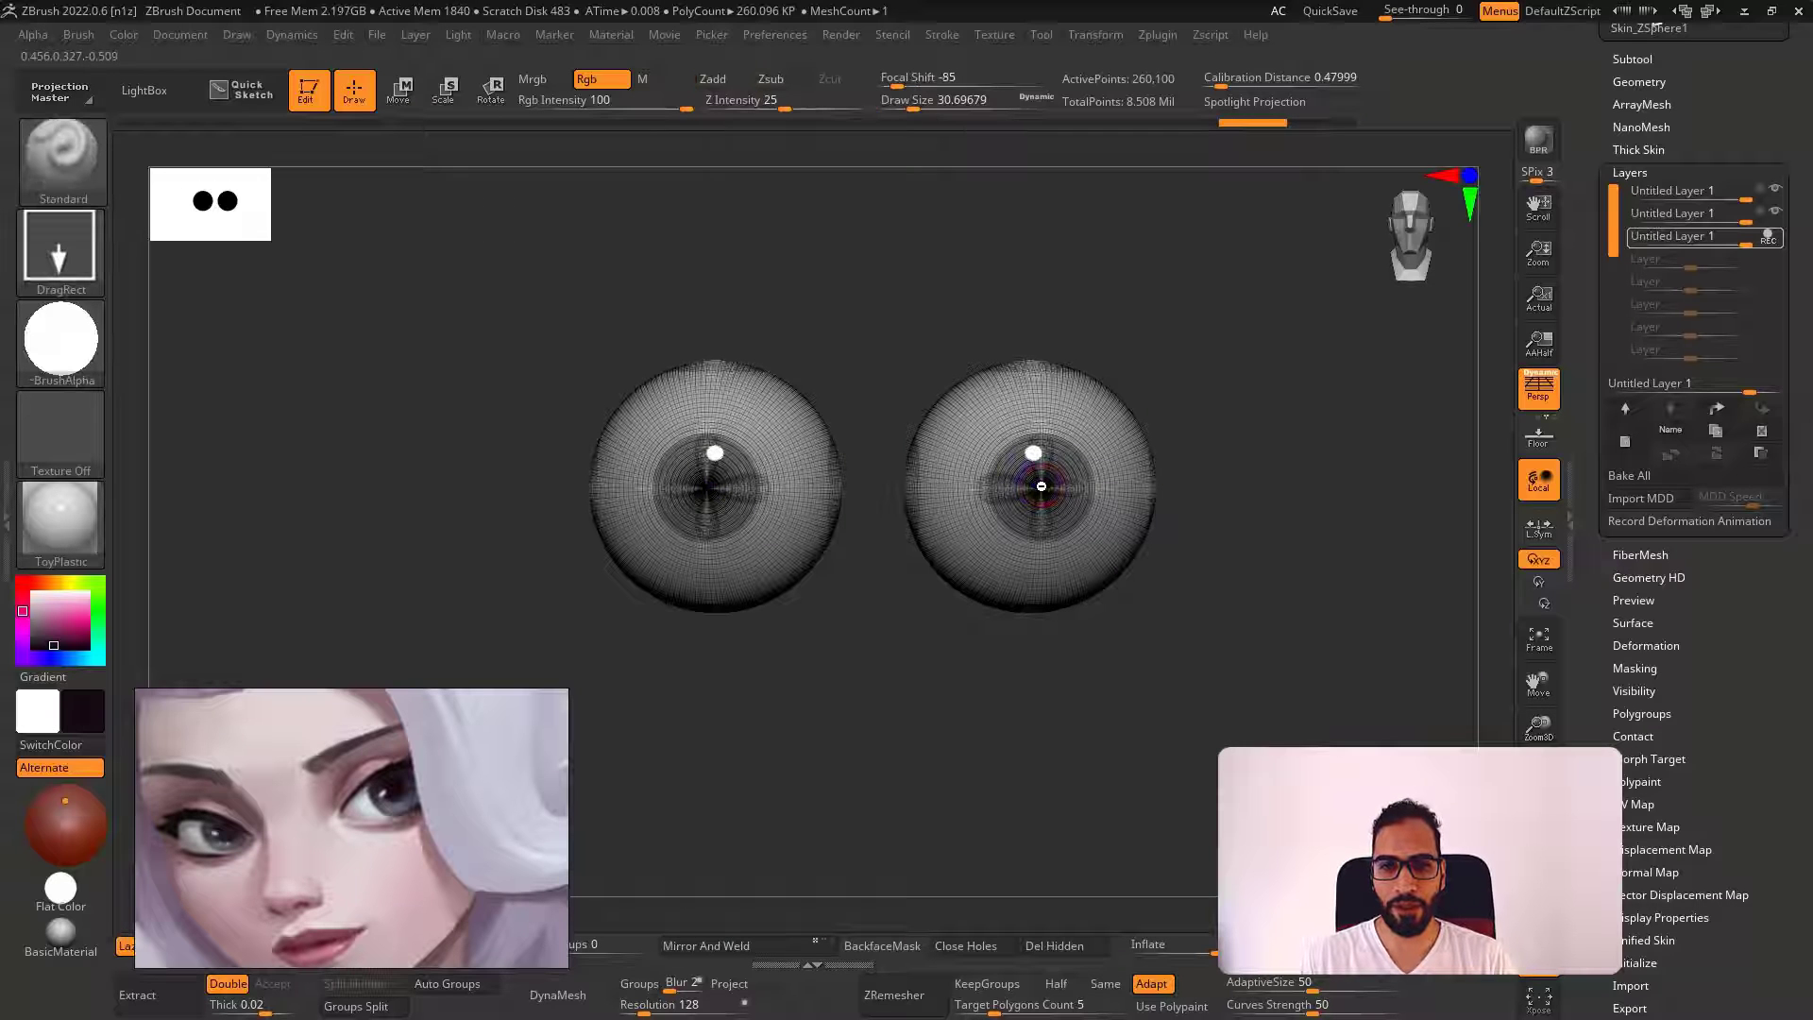
{"action": "key", "text": "shift+f"}
{"action": "key", "text": "alt+s"}
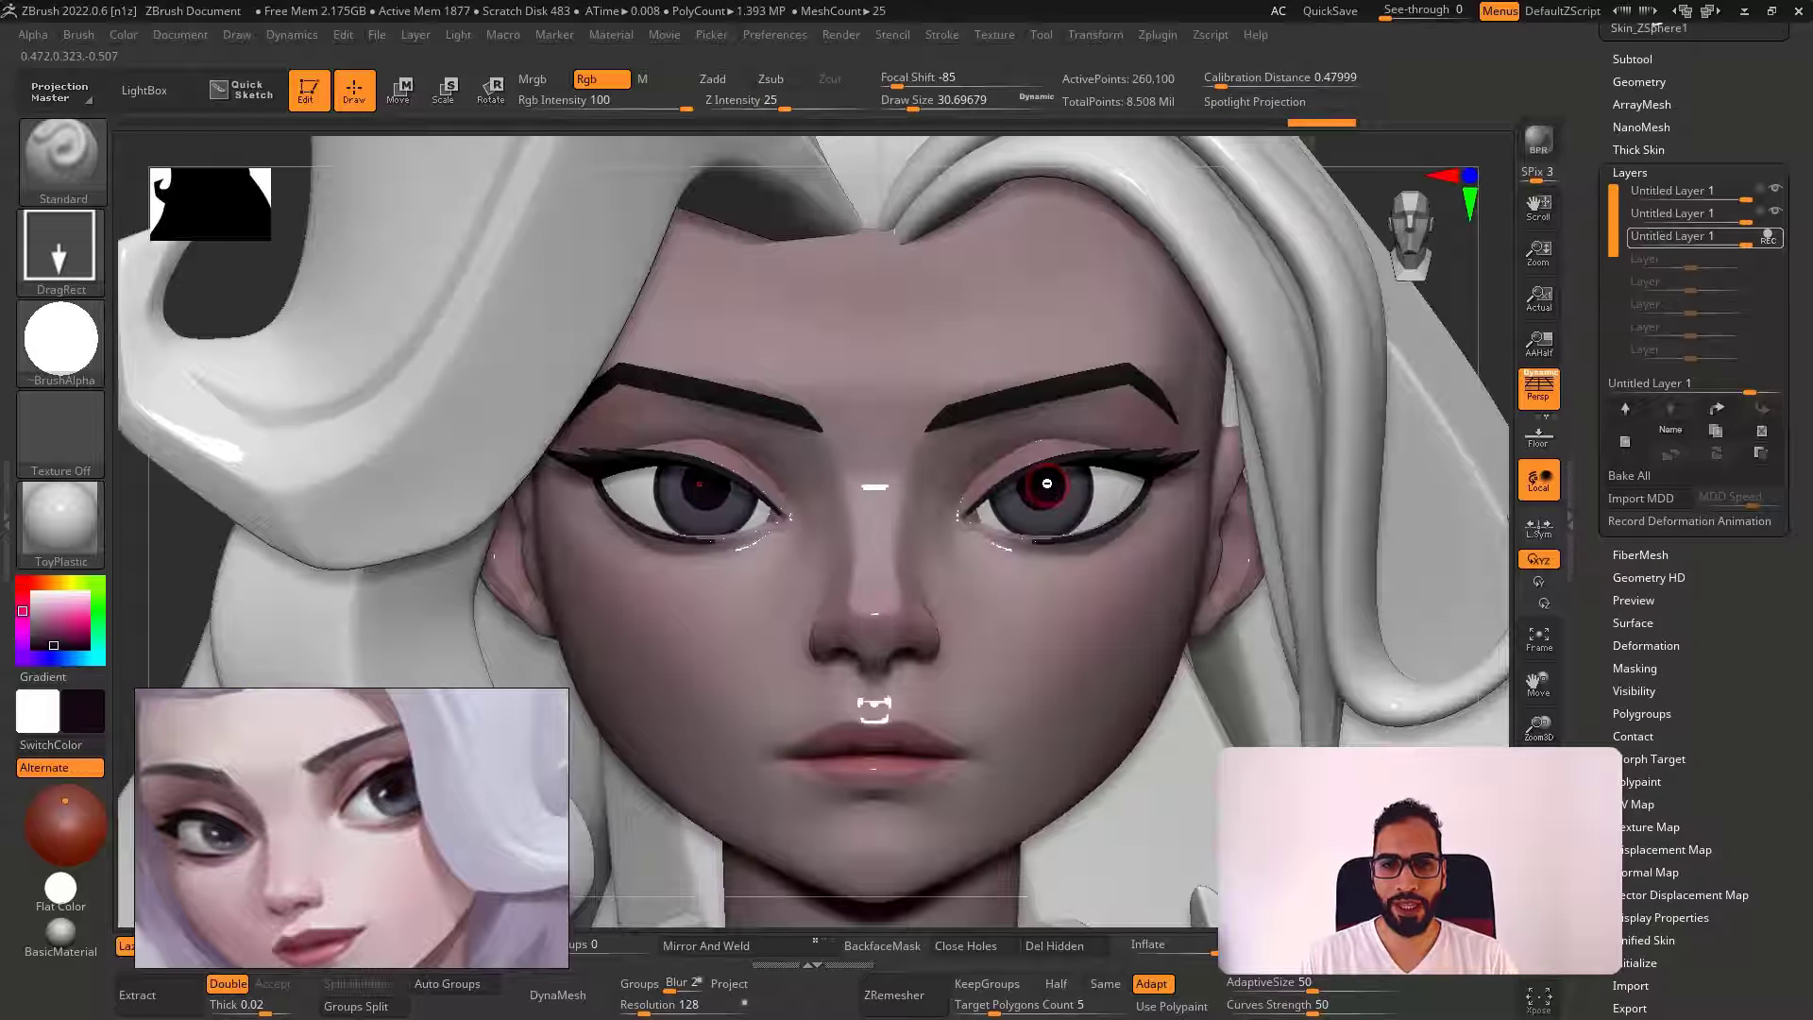
{"action": "mouse_move", "coordinate": [1043, 481]}
{"action": "right_mouse_down", "text": "ctrl"}
{"action": "mouse_move", "coordinate": [1048, 383]}
{"action": "mouse_move", "coordinate": [1022, 444]}
{"action": "mouse_move", "coordinate": [1091, 554]}
{"action": "mouse_move", "coordinate": [1029, 501]}
{"action": "right_mouse_up", "text": "ctrl"}
{"action": "key", "text": "alt+s"}
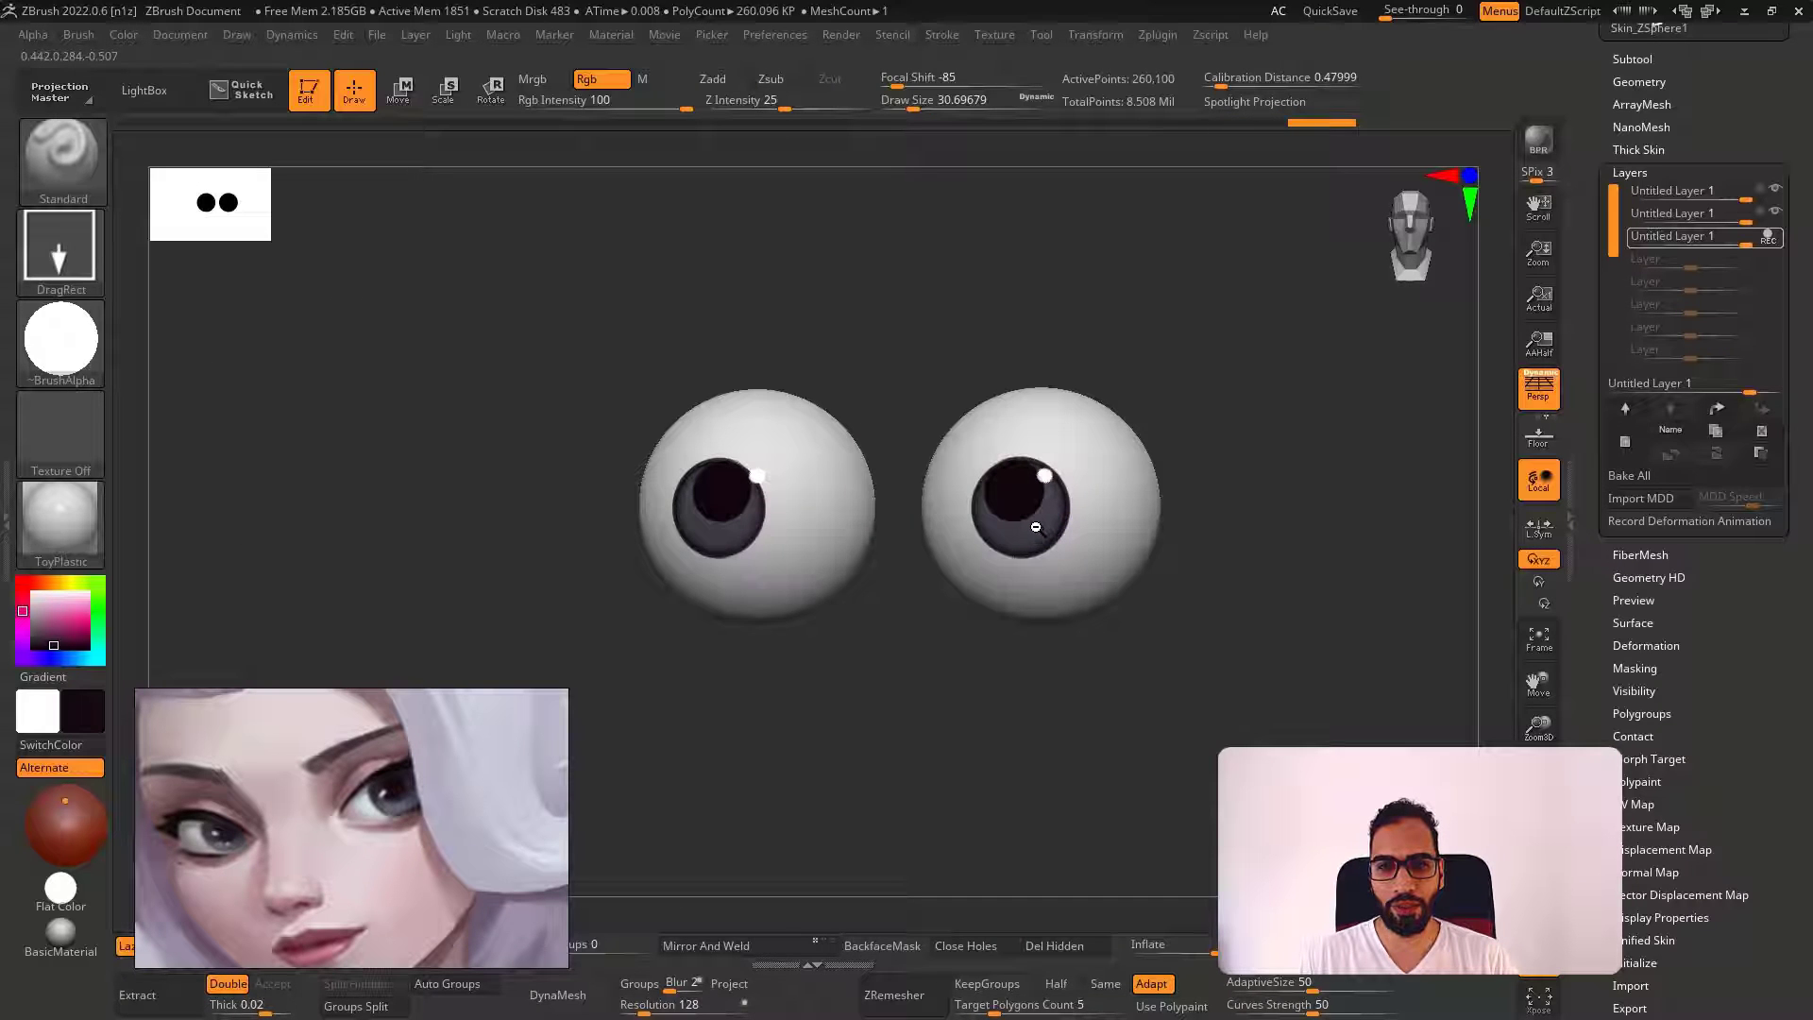
{"action": "mouse_move", "coordinate": [1036, 527]}
{"action": "right_mouse_down", "text": "shift"}
{"action": "mouse_move", "coordinate": [1067, 492]}
{"action": "mouse_move", "coordinate": [1030, 515]}
{"action": "mouse_move", "coordinate": [1011, 468]}
{"action": "right_mouse_up", "text": "shift"}
{"action": "key", "text": "alt+s"}
{"action": "key", "text": "alt+s"}
{"action": "key", "text": "shift+f"}
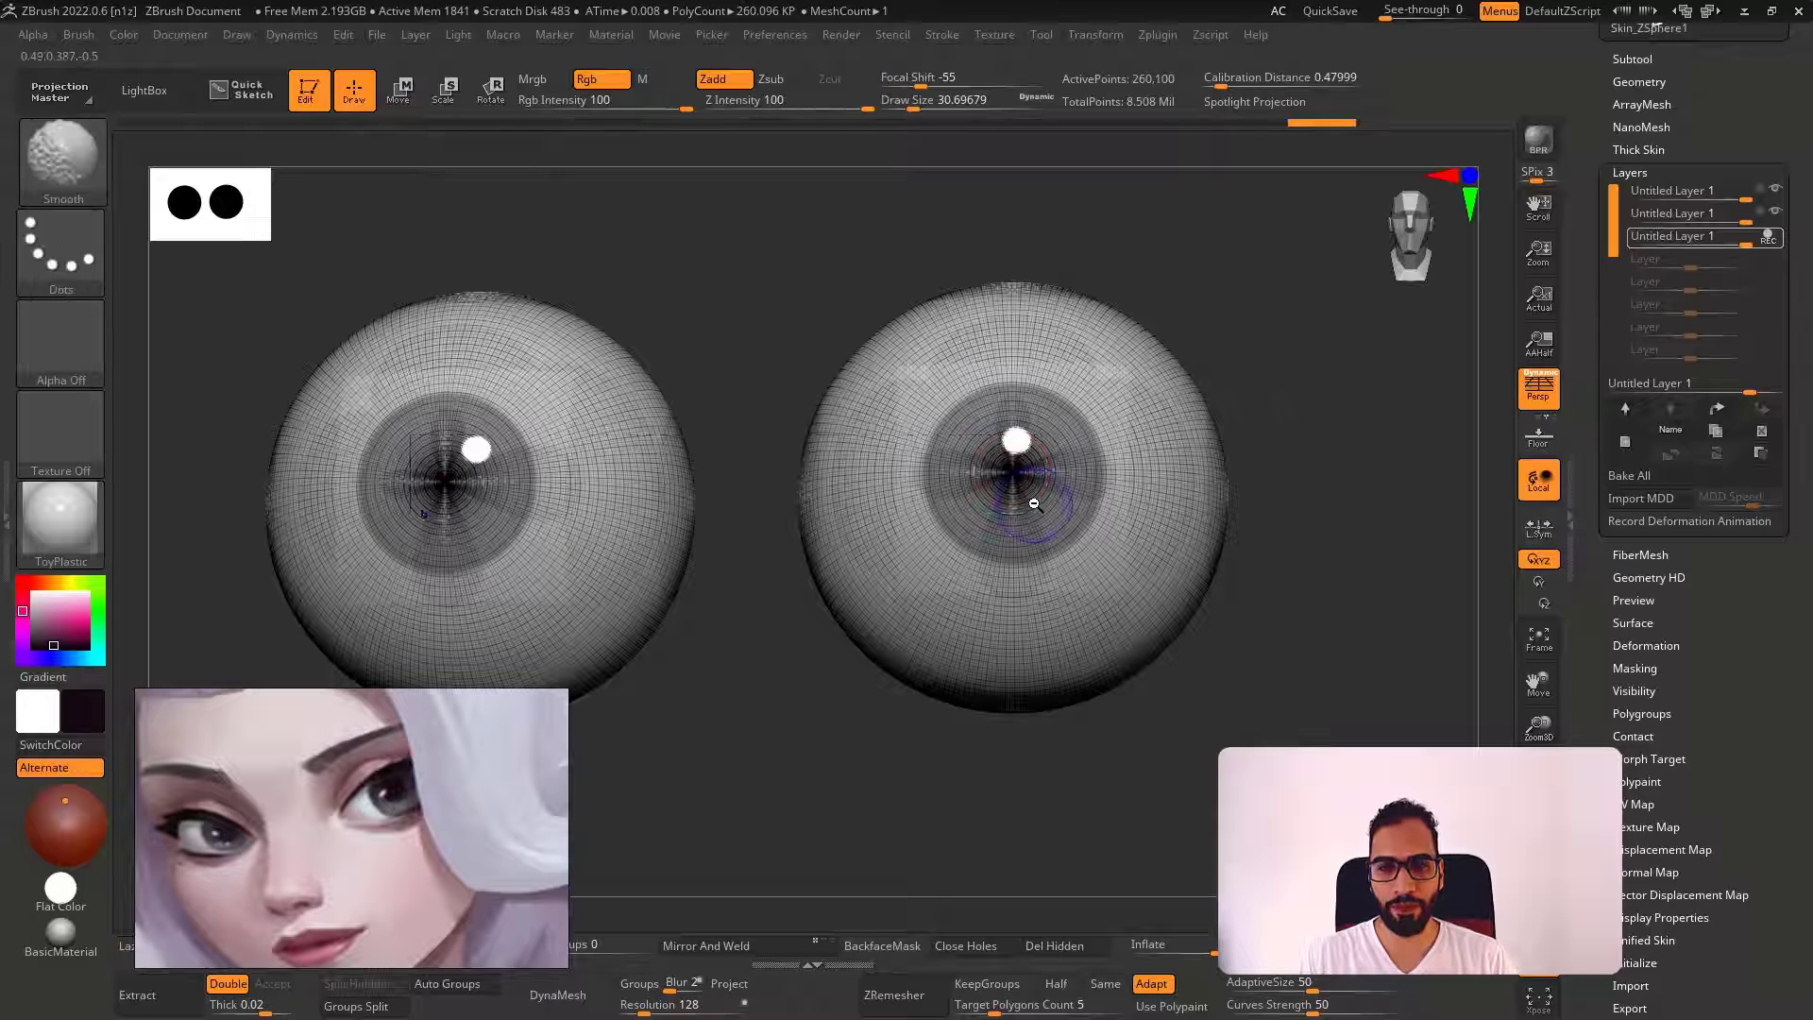
{"action": "key", "text": "shift+f"}
{"action": "key", "text": "alt+s"}
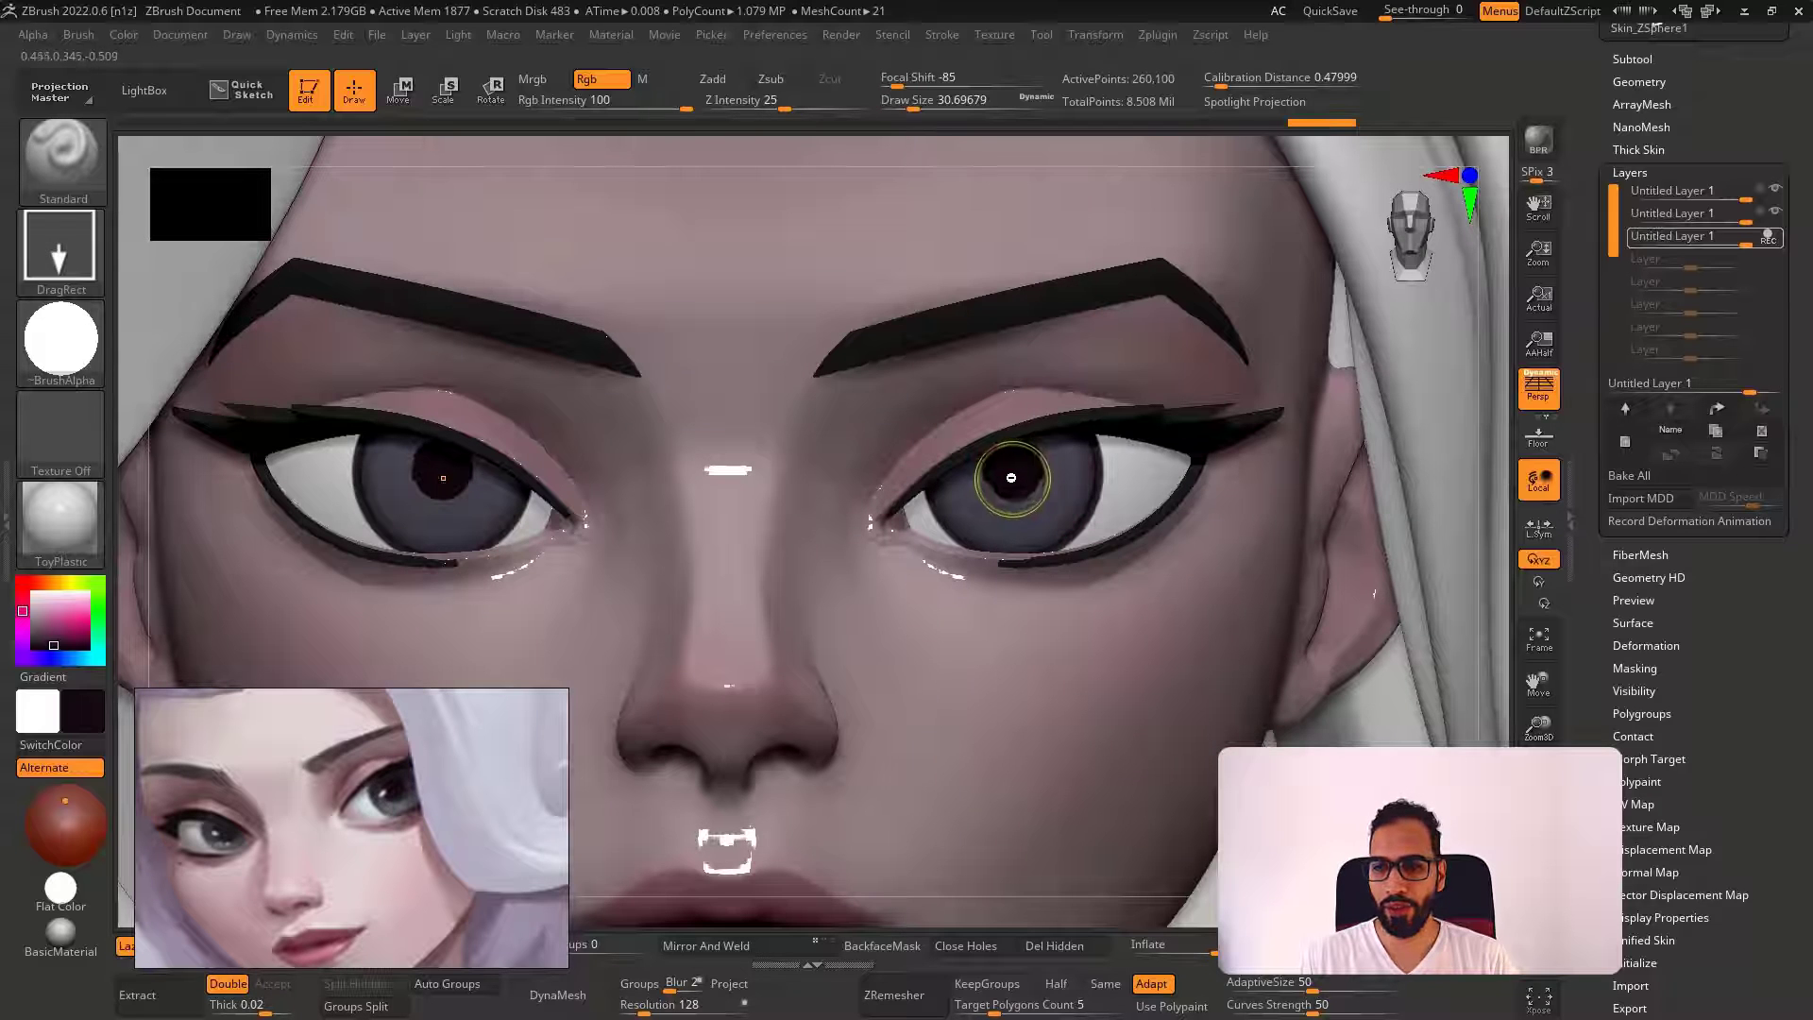
{"action": "key", "text": "ctrl+z"}
Try the pupils at Focal Shift -42 and -25, and examine the softer version on the face and isolated eyeballs
{"action": "left_click", "coordinate": [931, 82]}
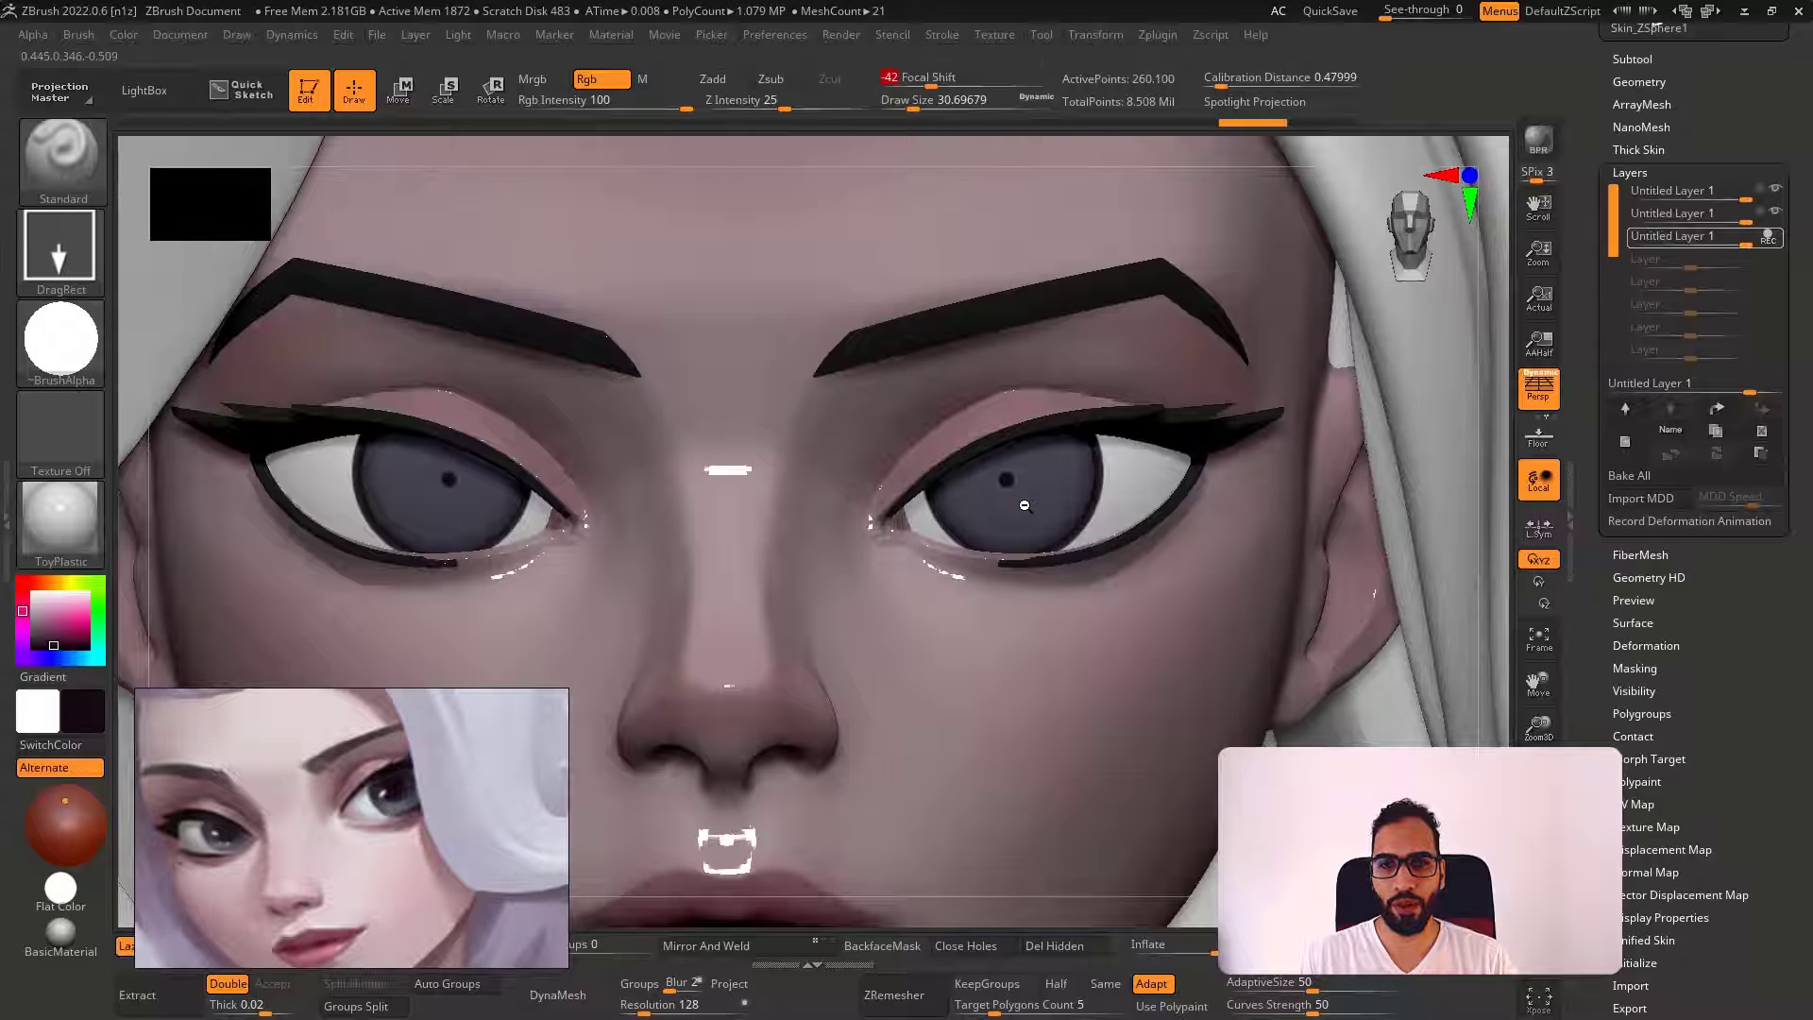
{"action": "mouse_move", "coordinate": [1024, 506]}
{"action": "left_mouse_down"}
{"action": "mouse_move", "coordinate": [1033, 528]}
{"action": "mouse_move", "coordinate": [1021, 495]}
{"action": "left_mouse_up"}
{"action": "key", "text": "ctrl+z"}
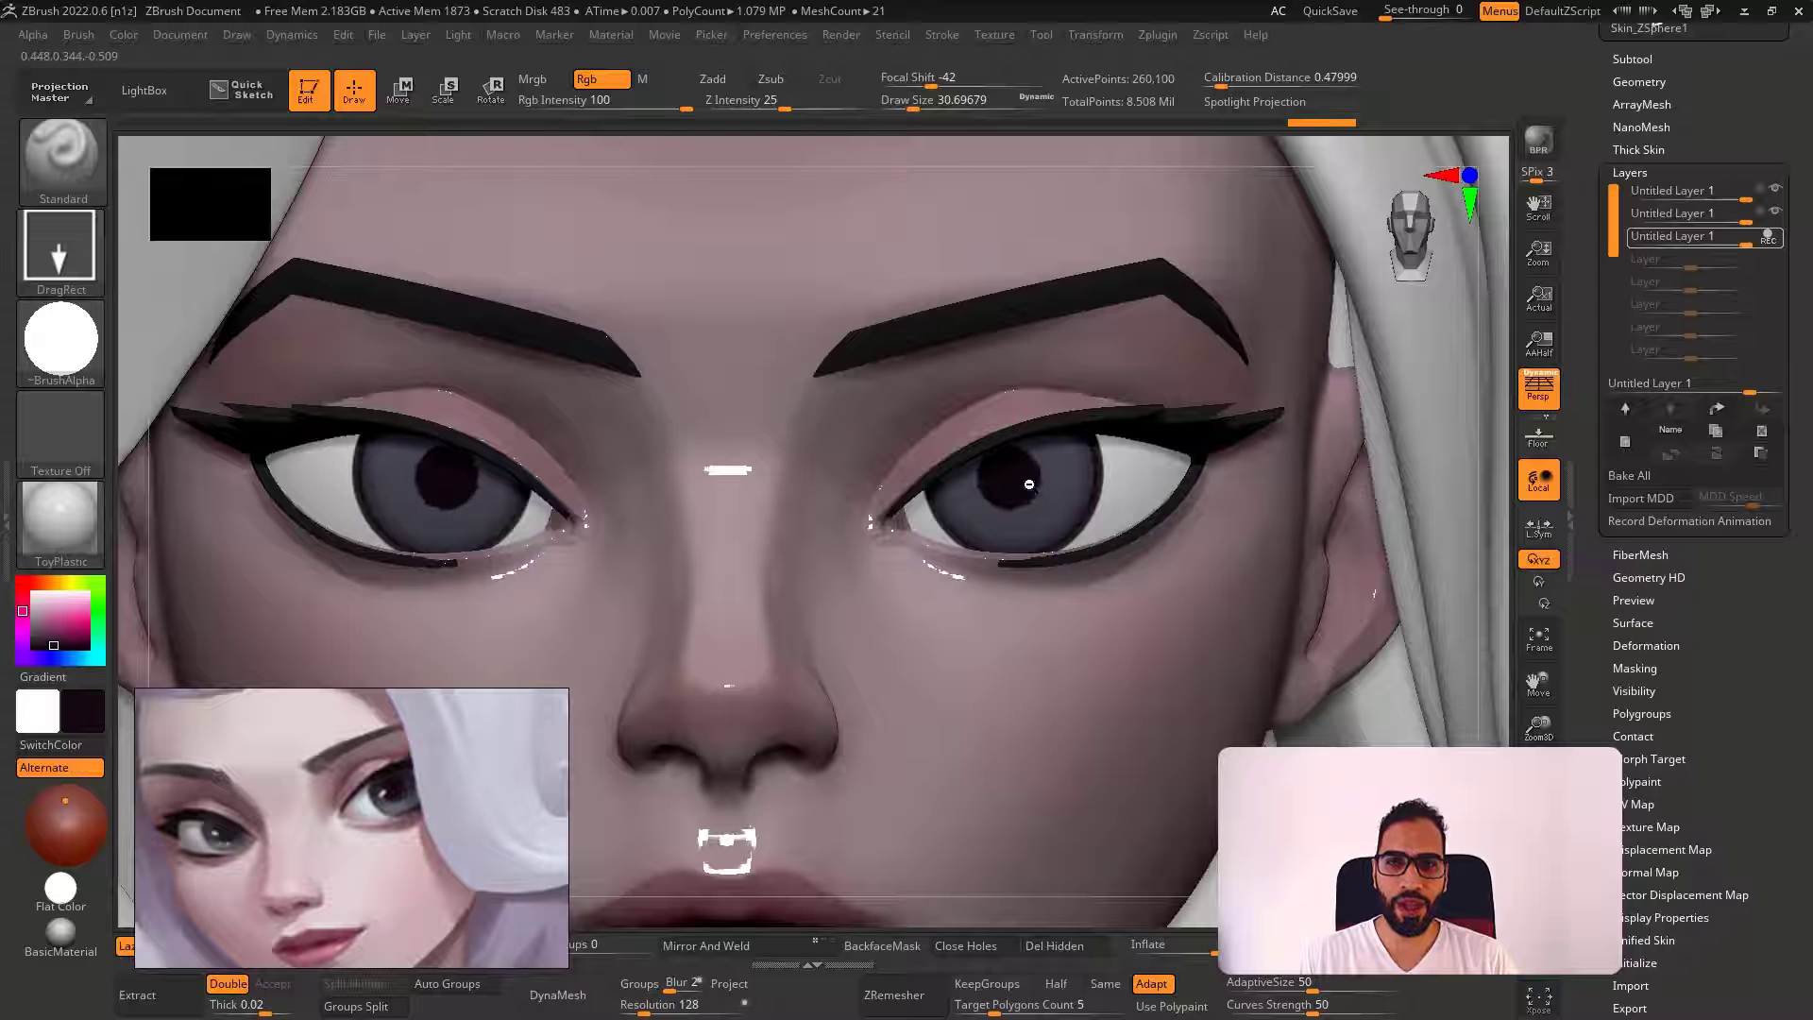
{"action": "left_click_drag", "start_coordinate": [931, 78], "coordinate": [945, 80]}
{"action": "key", "text": "ctrl+z"}
{"action": "left_click_drag", "start_coordinate": [996, 479], "coordinate": [1030, 520]}
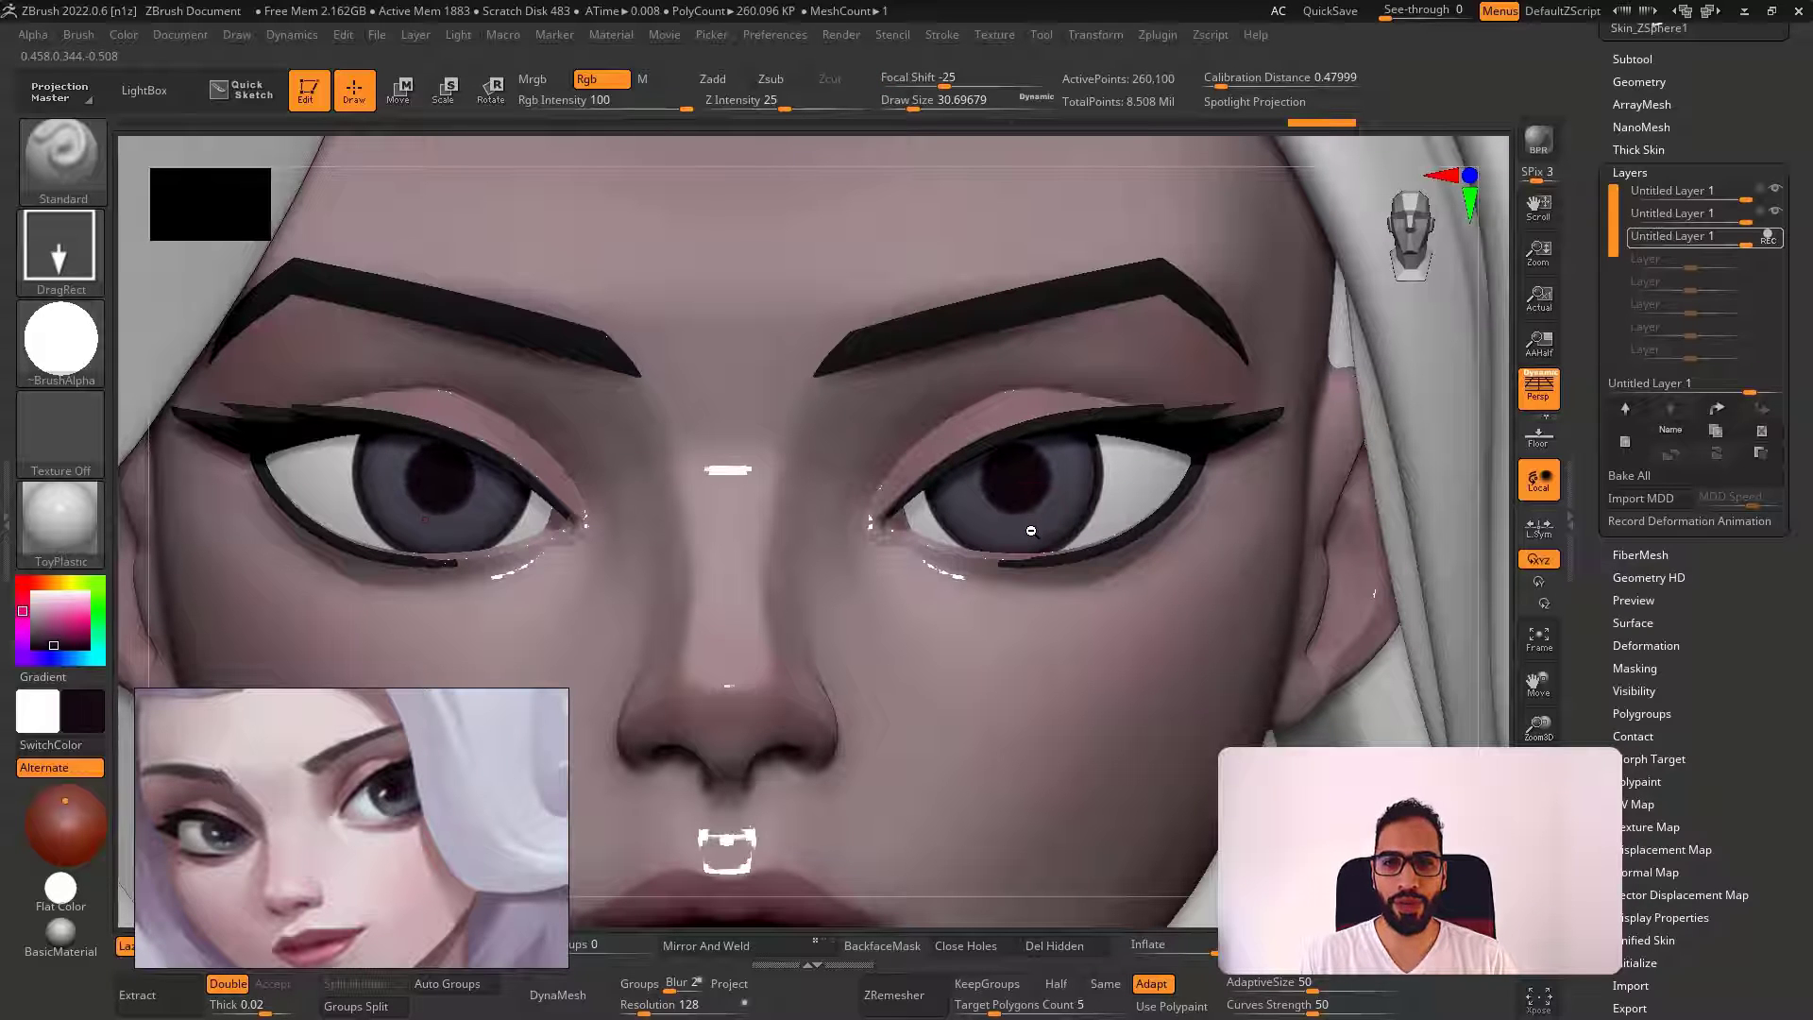
{"action": "right_click_drag", "start_coordinate": [1058, 526], "coordinate": [961, 268], "text": "ctrl"}
{"action": "right_click_drag", "start_coordinate": [991, 377], "coordinate": [1291, 321], "text": "ctrl"}
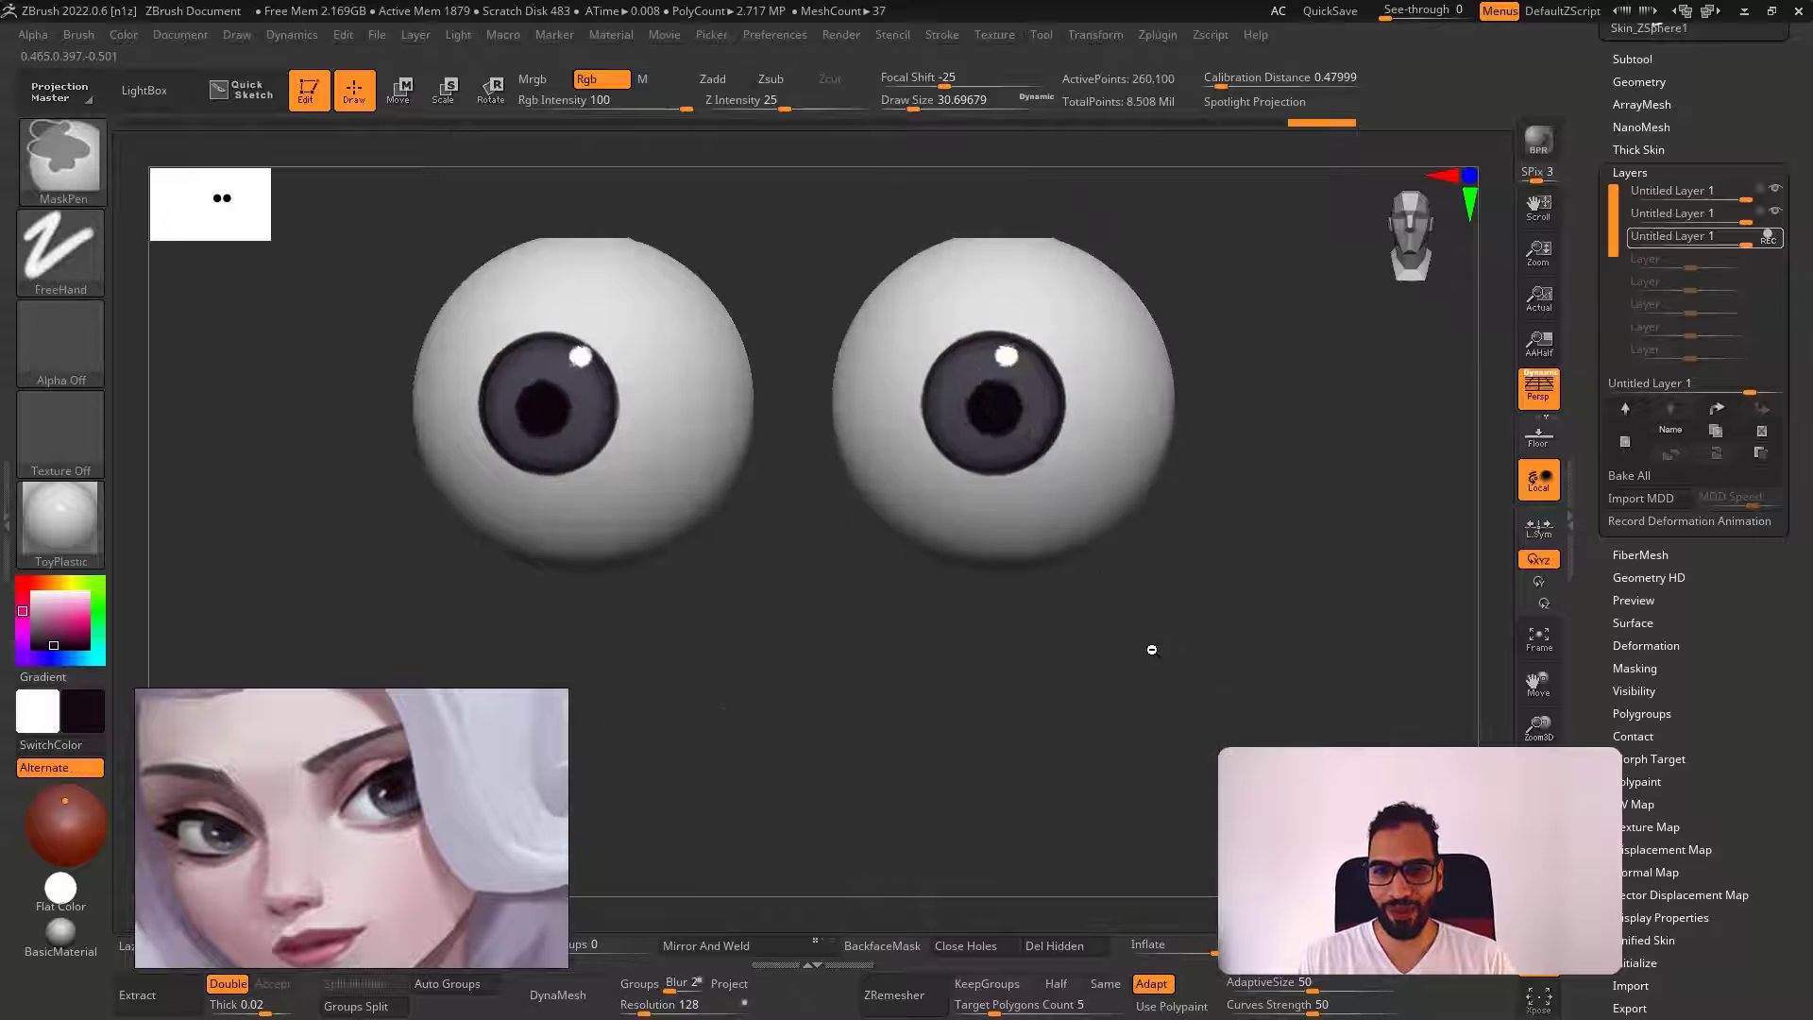
{"action": "right_click_drag", "start_coordinate": [1000, 409], "coordinate": [1000, 413], "text": "ctrl"}
{"action": "key", "text": "shift+f"}
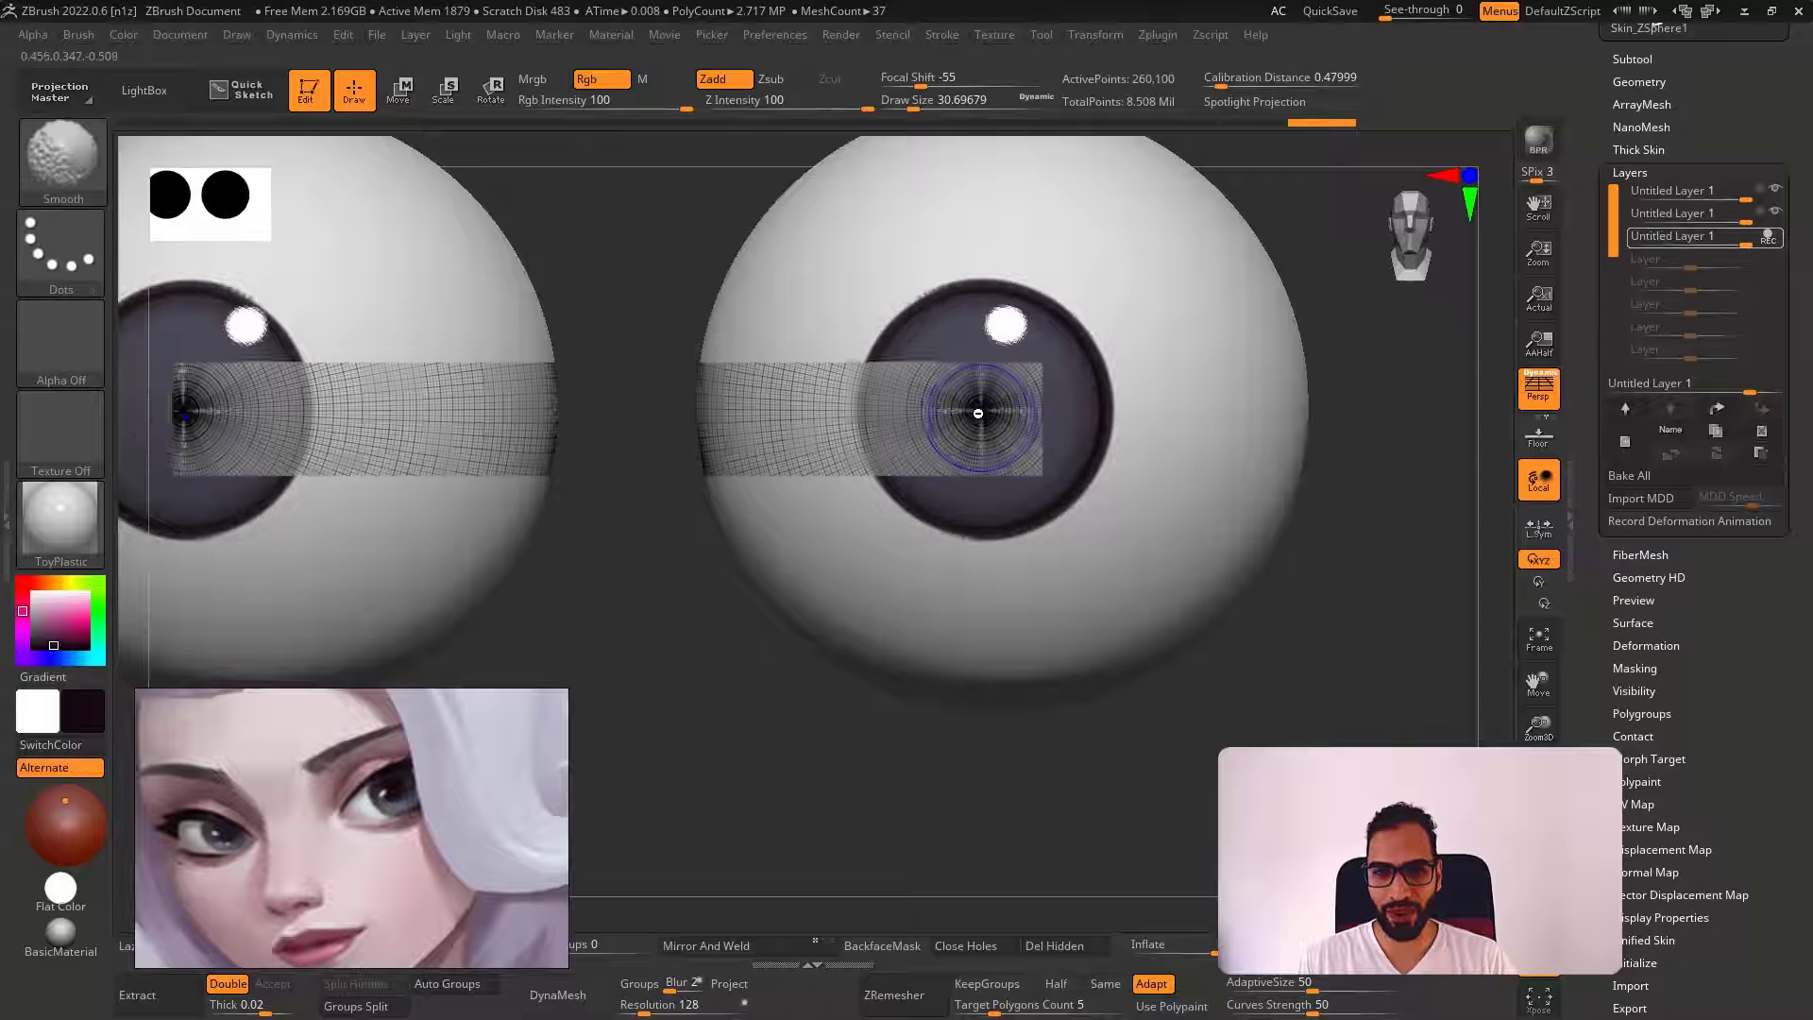
{"action": "key", "text": "shift+f"}
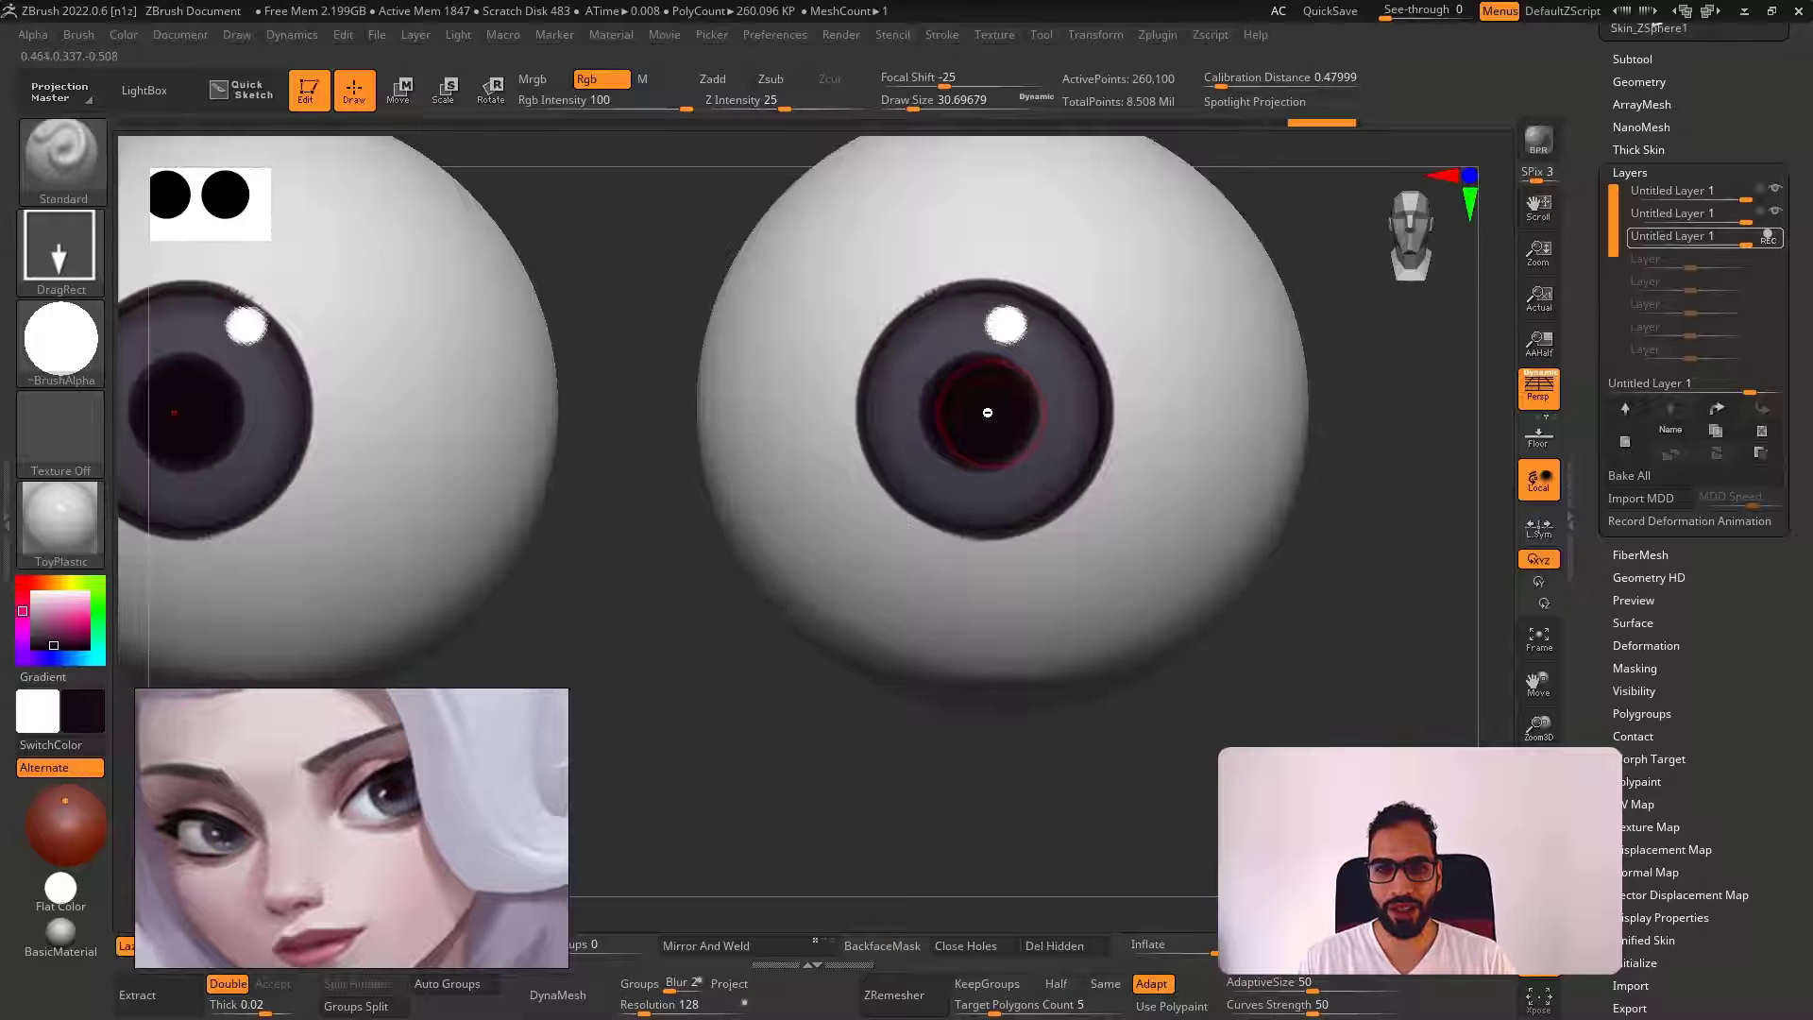
Turn off the brush alpha, undo the current pupils, and repaint soft-edged dark pupils from the poles at Focal Shift -54
{"action": "left_click", "coordinate": [60, 342]}
{"action": "left_click", "coordinate": [177, 358]}
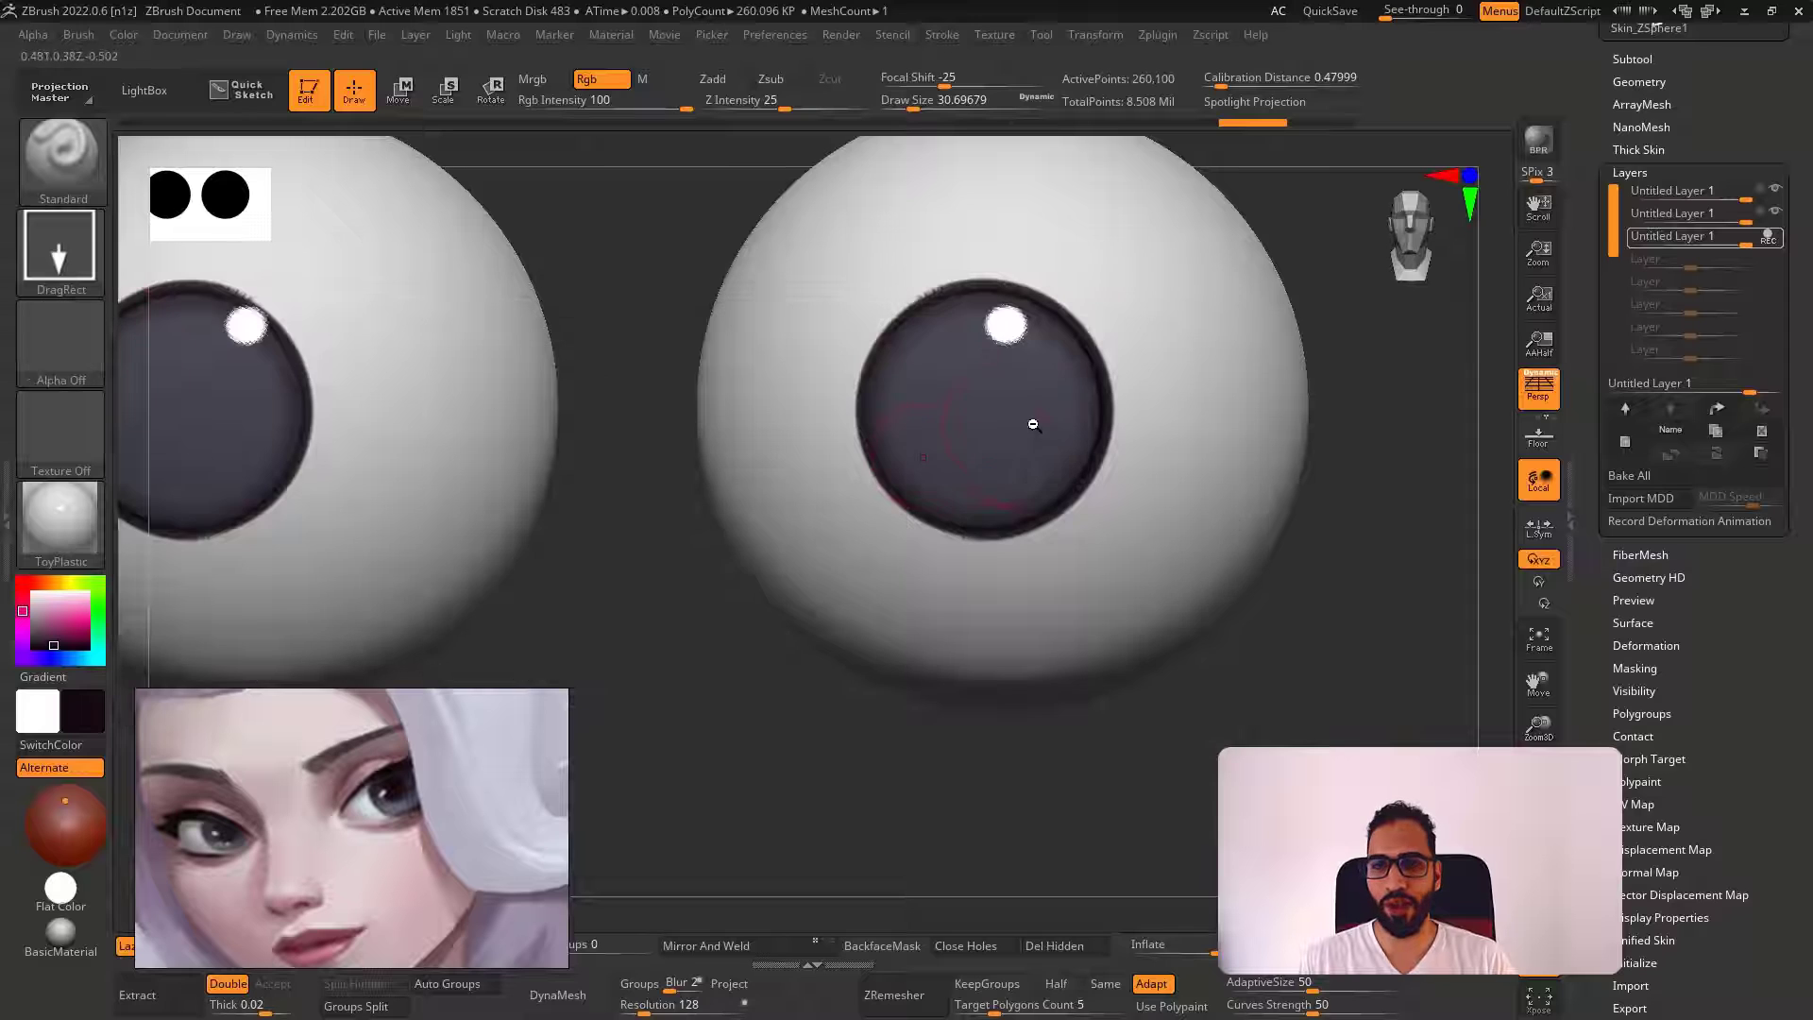
{"action": "key", "text": "ctrl+z"}
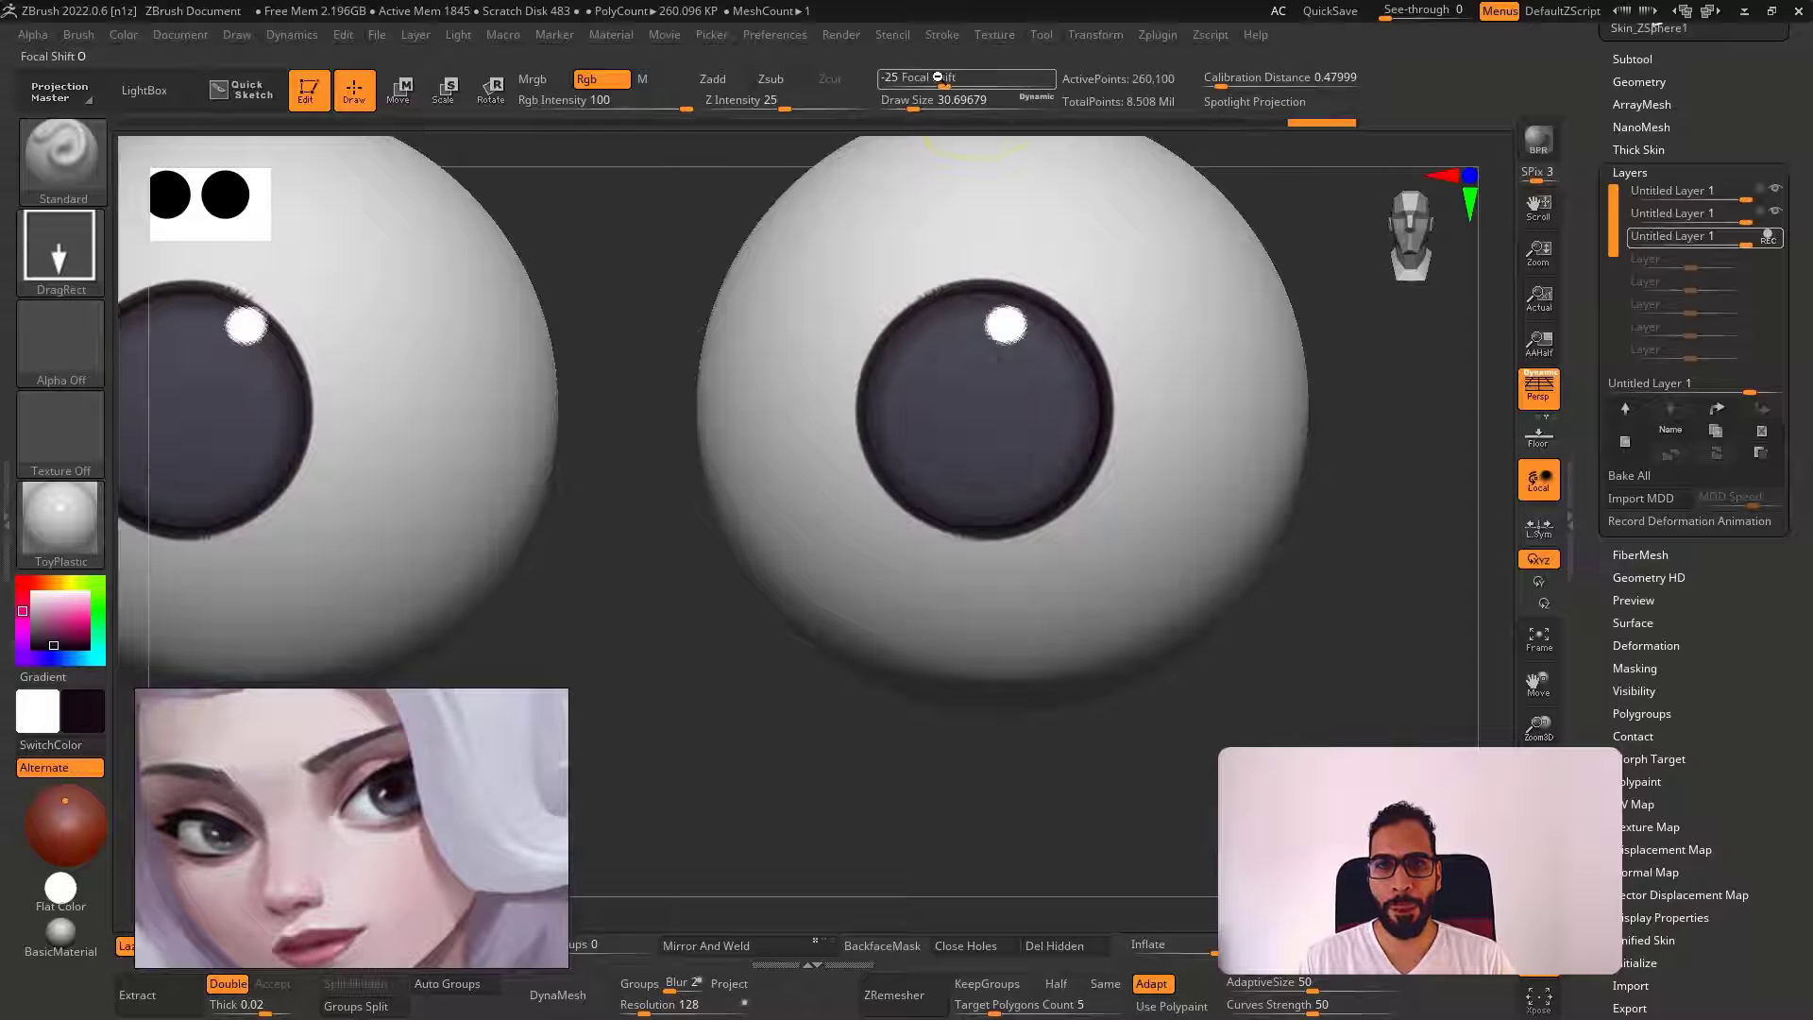
{"action": "left_click", "coordinate": [922, 79]}
{"action": "mouse_move", "coordinate": [976, 412]}
{"action": "left_mouse_down"}
{"action": "mouse_move", "coordinate": [1021, 493]}
{"action": "mouse_move", "coordinate": [1008, 477]}
{"action": "left_mouse_up"}
{"action": "mouse_move", "coordinate": [1073, 486]}
{"action": "right_mouse_down"}
{"action": "mouse_move", "coordinate": [1093, 464]}
{"action": "mouse_move", "coordinate": [862, 267]}
{"action": "mouse_move", "coordinate": [983, 328]}
{"action": "right_mouse_up"}
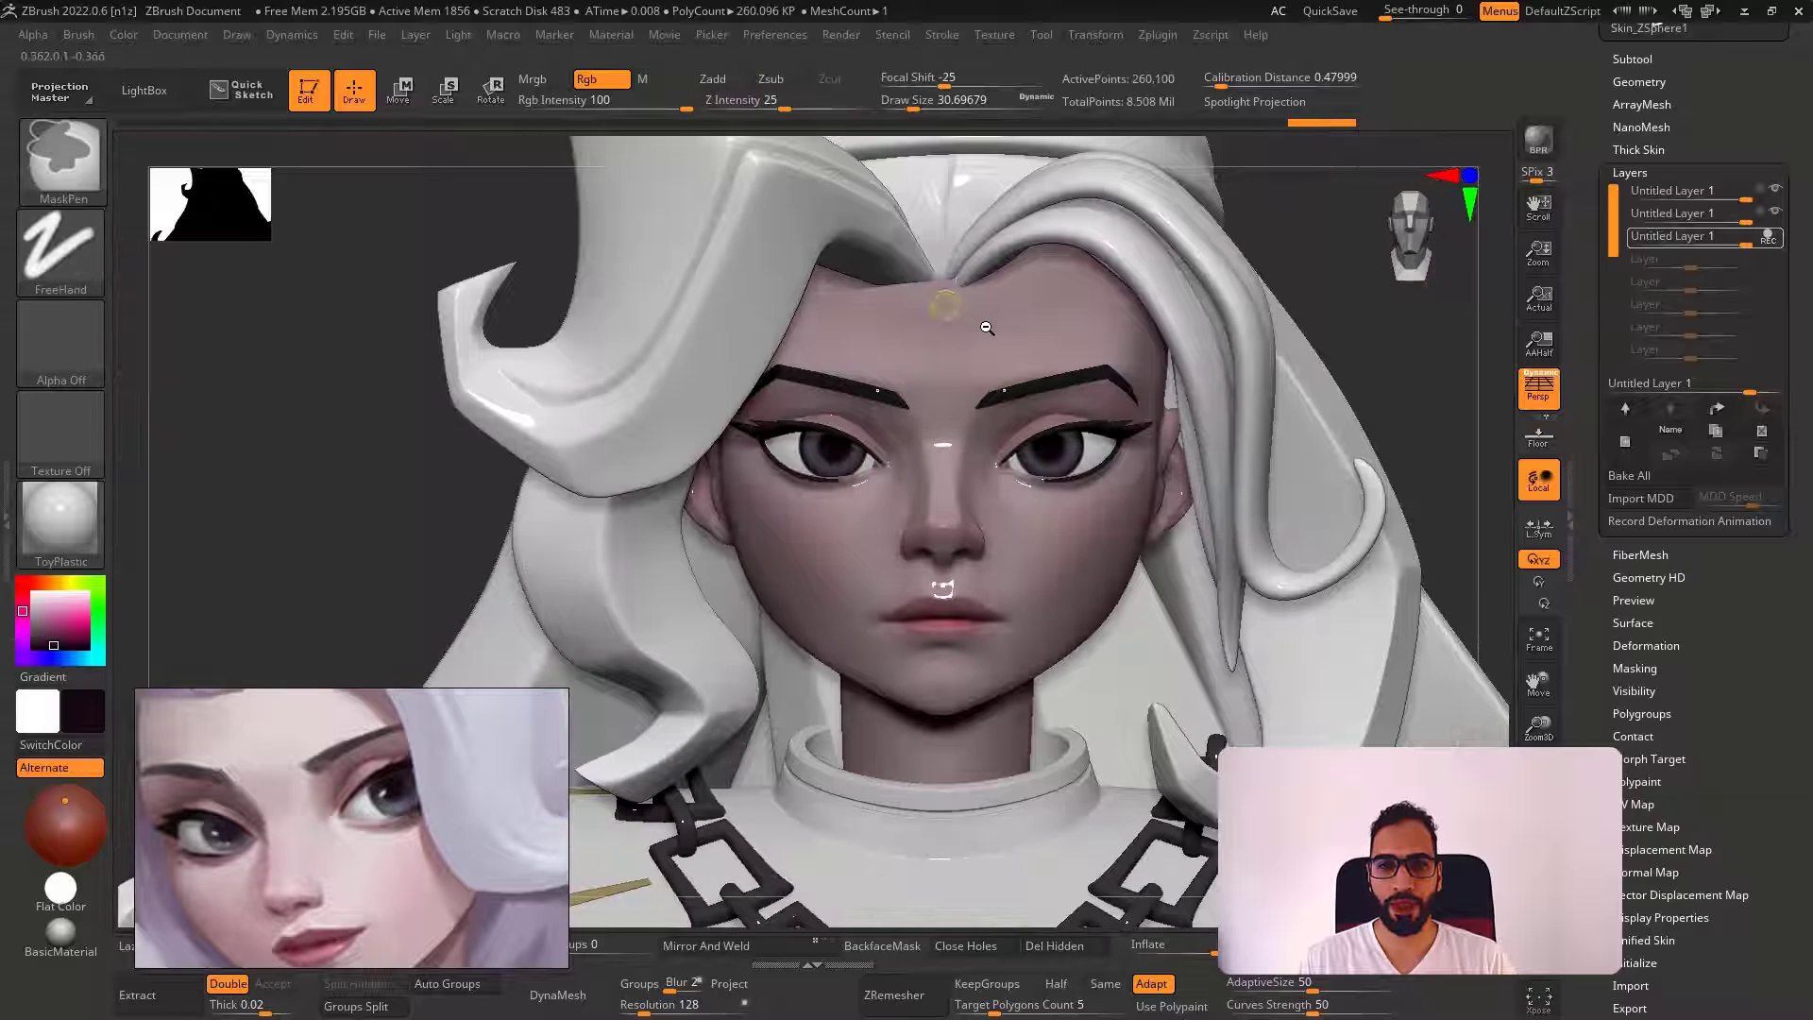
Add a fourth layer to the eyeballs and set the brush to a FreeHand stroke with Focal Shift 0
{"action": "key", "text": "alt+s"}
{"action": "right_click_drag", "start_coordinate": [1108, 425], "coordinate": [987, 392], "text": "alt"}
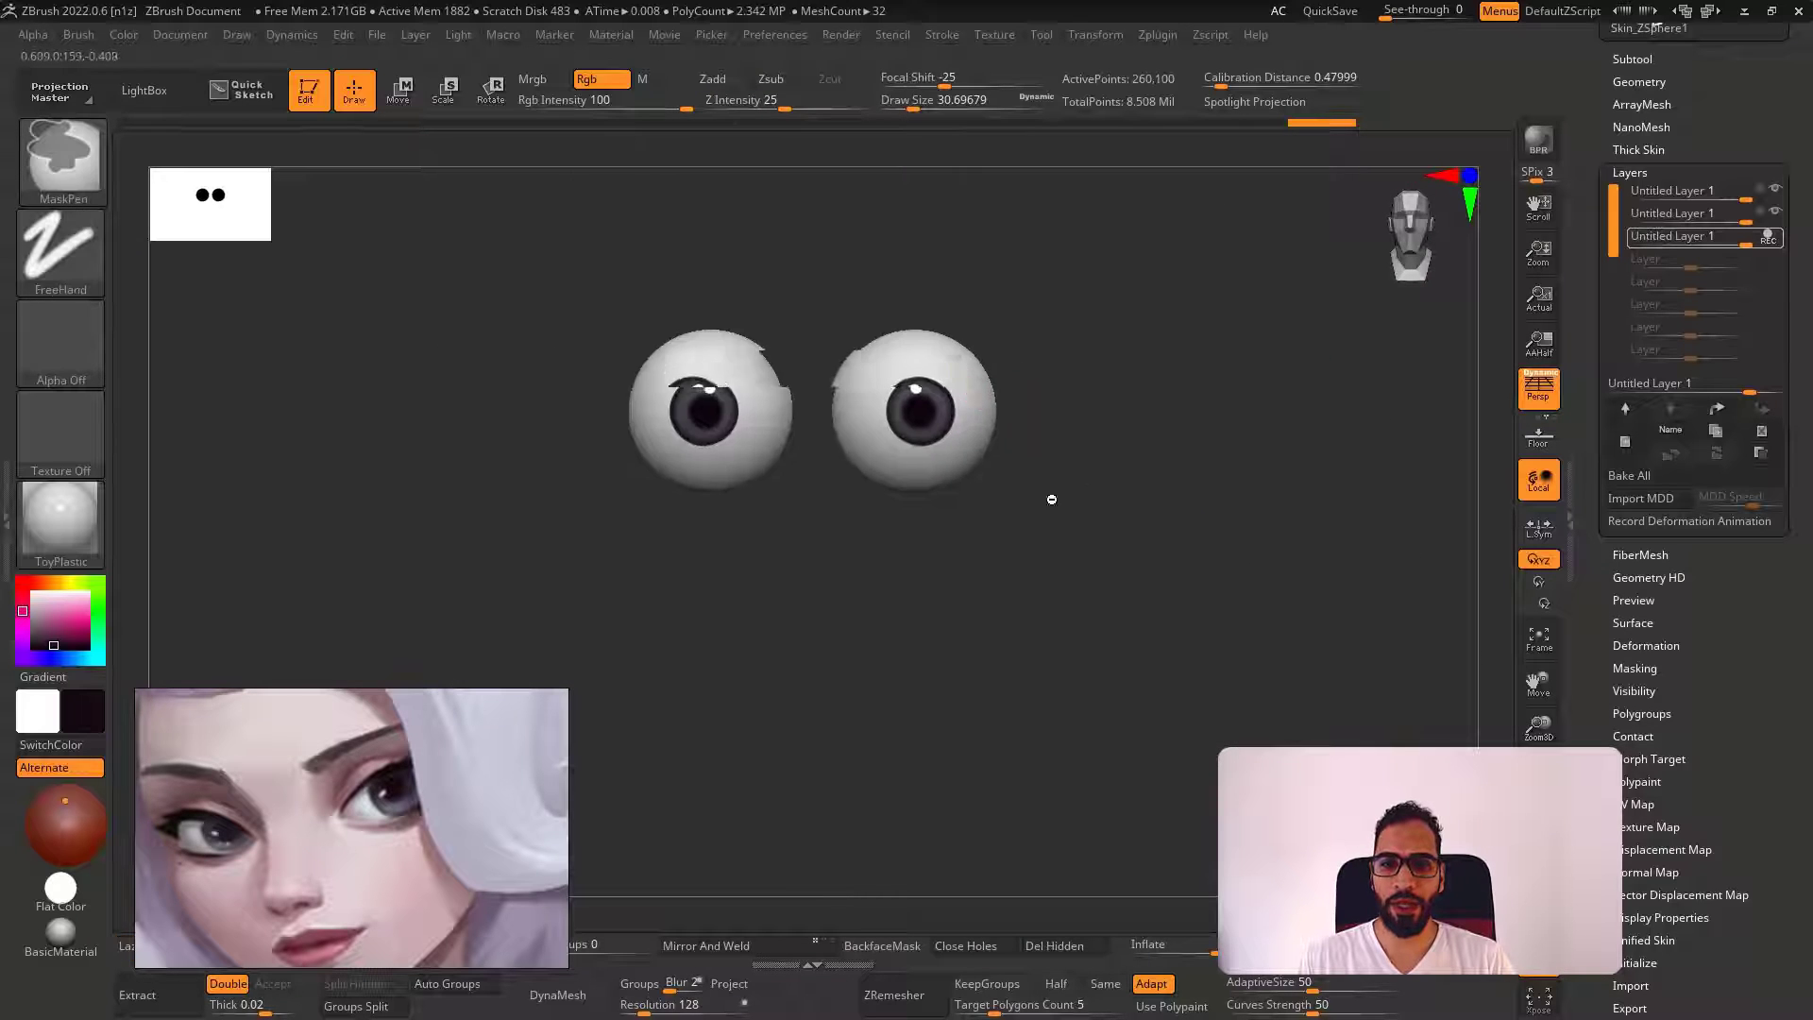
{"action": "right_click_drag", "start_coordinate": [1052, 498], "coordinate": [1039, 642], "text": "ctrl"}
{"action": "right_click_drag", "start_coordinate": [841, 457], "coordinate": [910, 406], "text": "alt"}
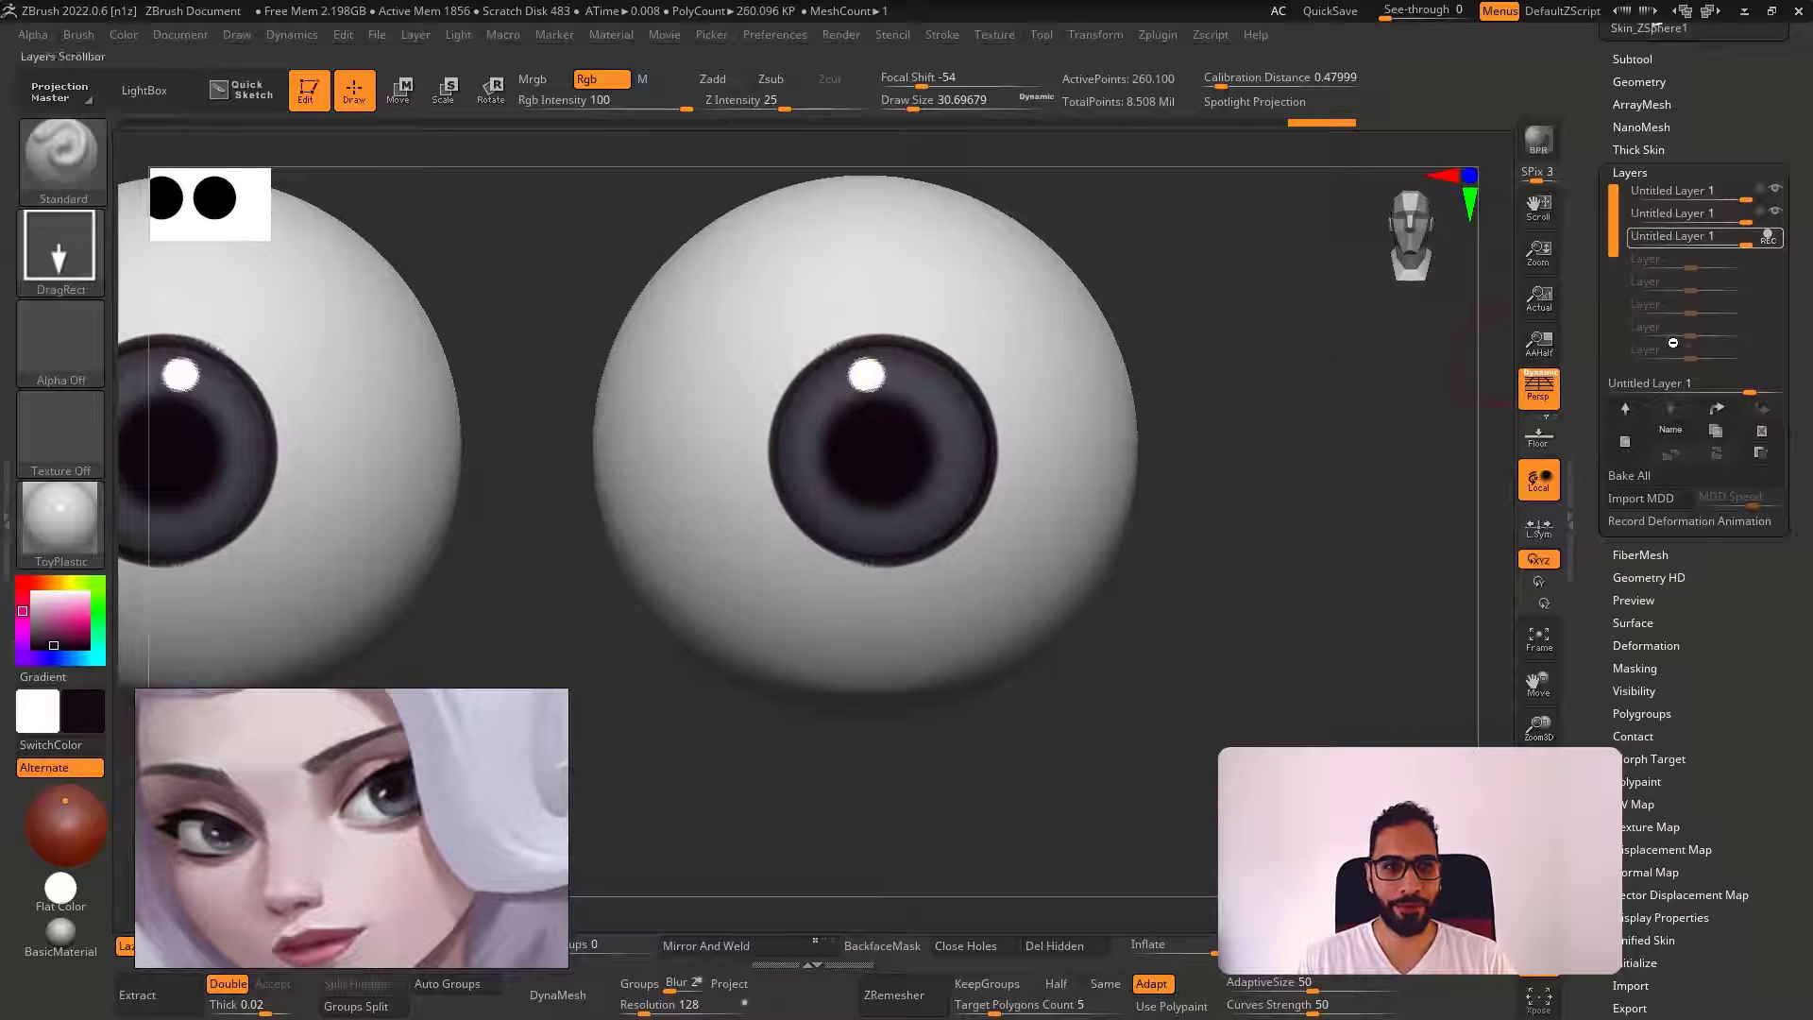
{"action": "left_click", "coordinate": [1626, 444]}
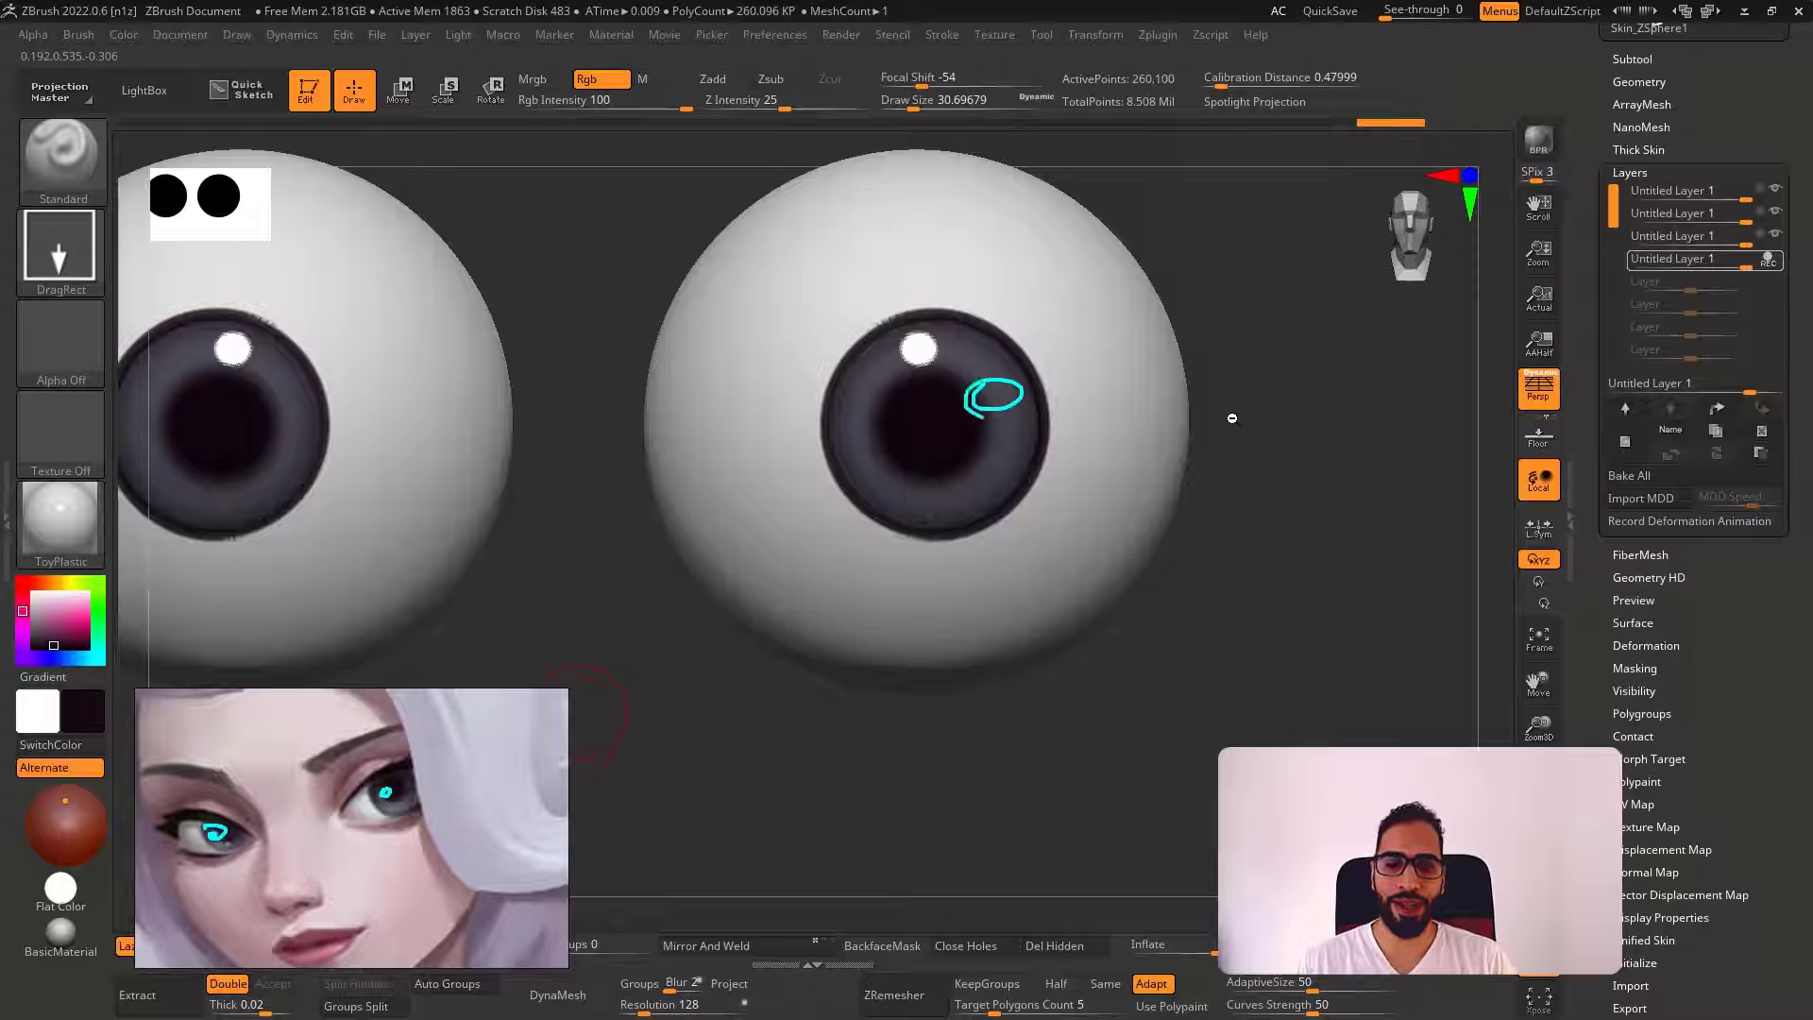
{"action": "key", "text": "alt+s"}
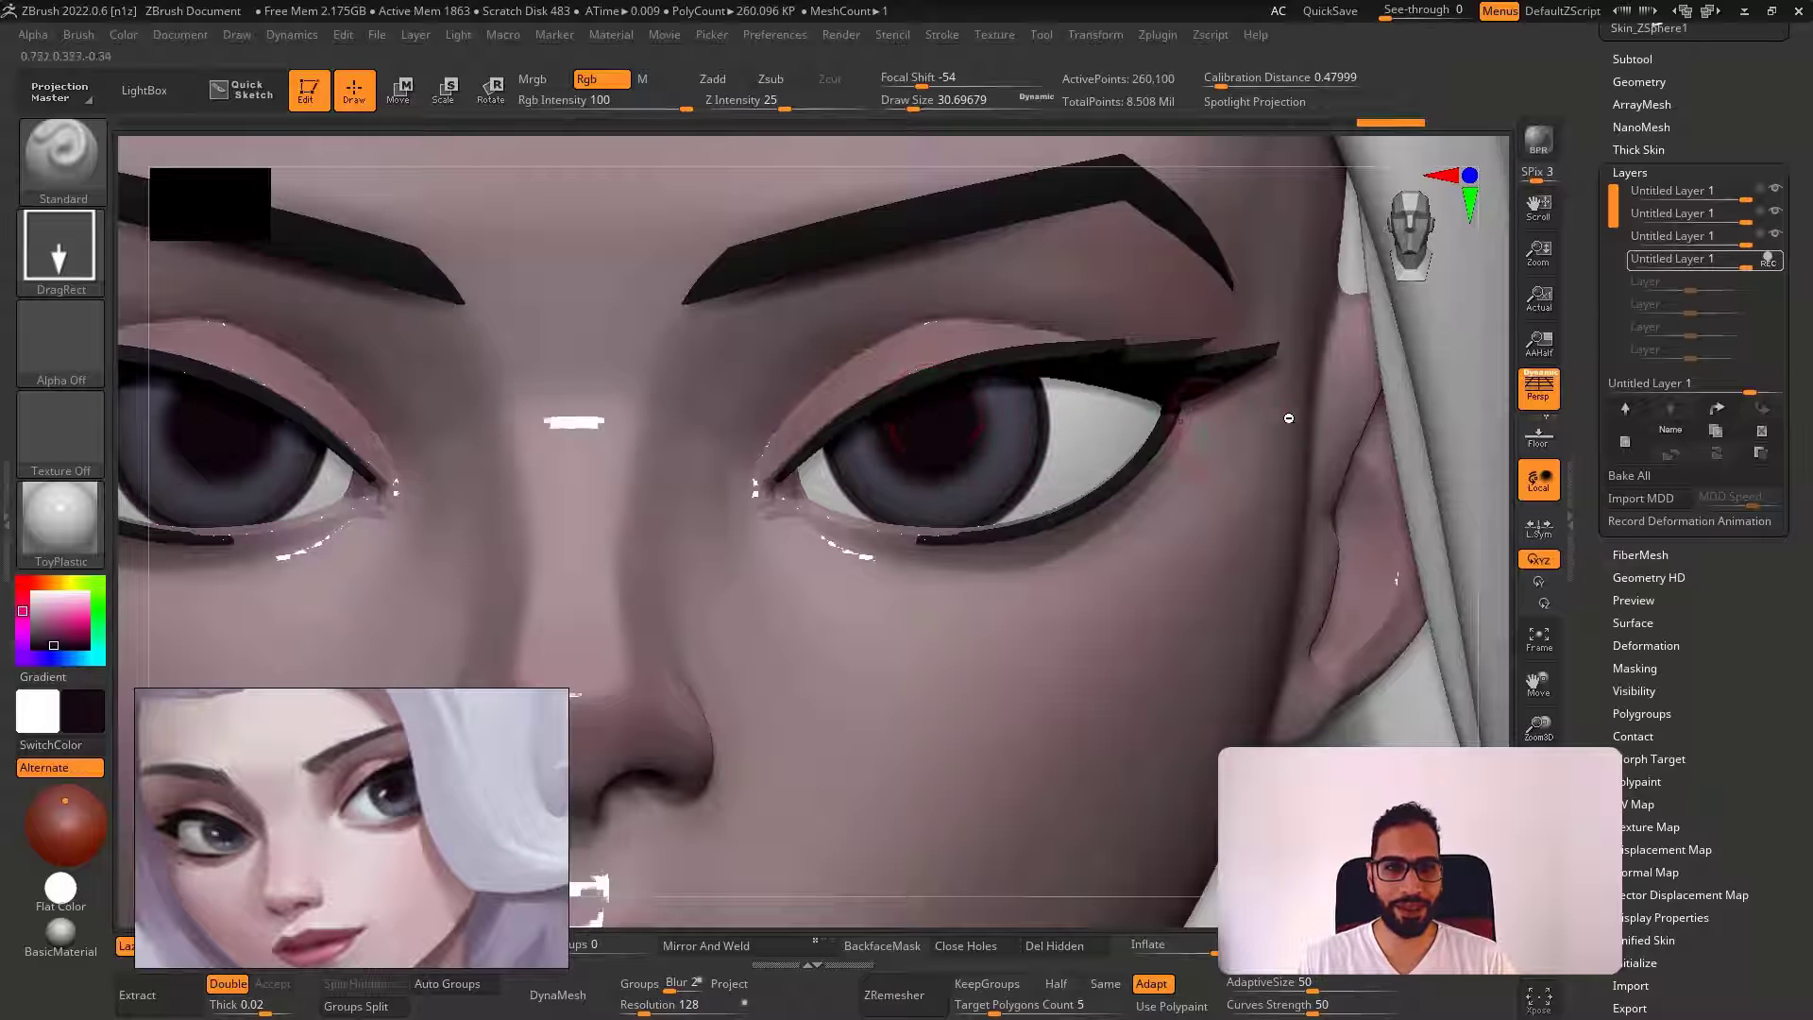
{"action": "key", "text": "alt+s"}
{"action": "left_click", "coordinate": [61, 246]}
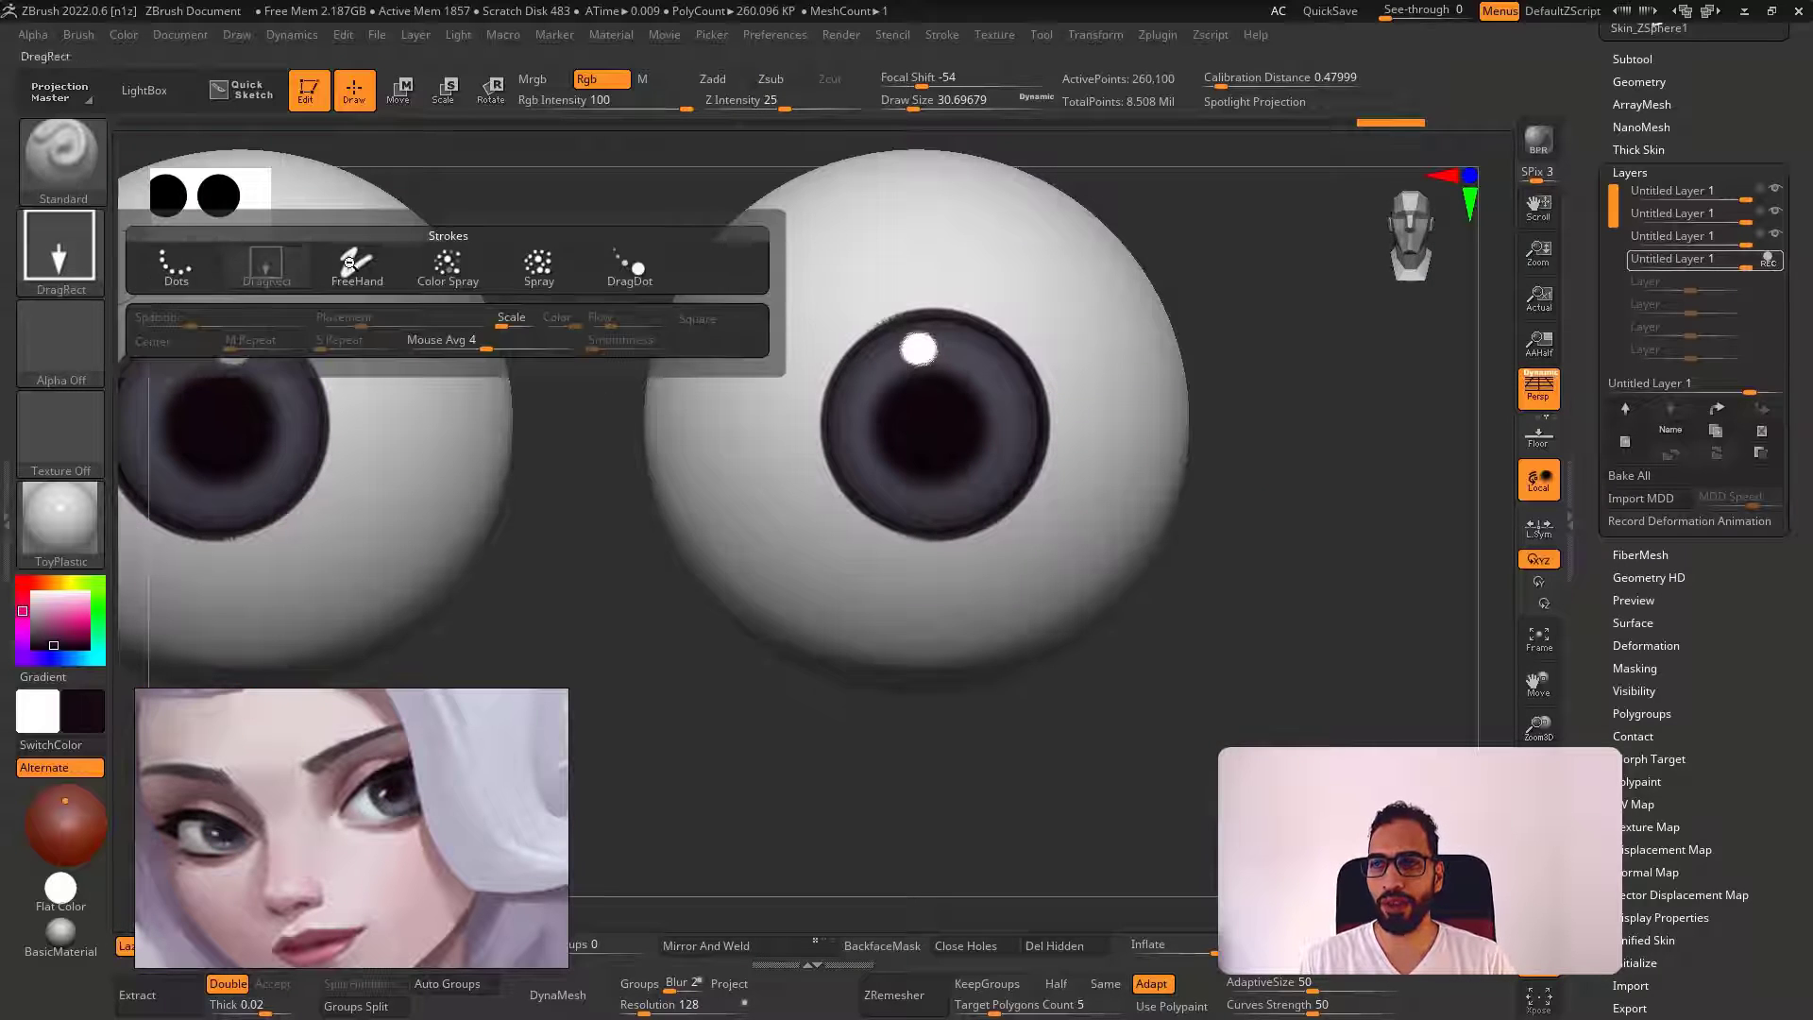
{"action": "left_click", "coordinate": [349, 264]}
{"action": "key", "text": "alt+s"}
{"action": "left_click_drag", "start_coordinate": [922, 83], "coordinate": [966, 78]}
Test freehand strokes along the upper eyelid and choose a near-black main colour for the eyeball shading
{"action": "left_click_drag", "start_coordinate": [801, 469], "coordinate": [868, 410]}
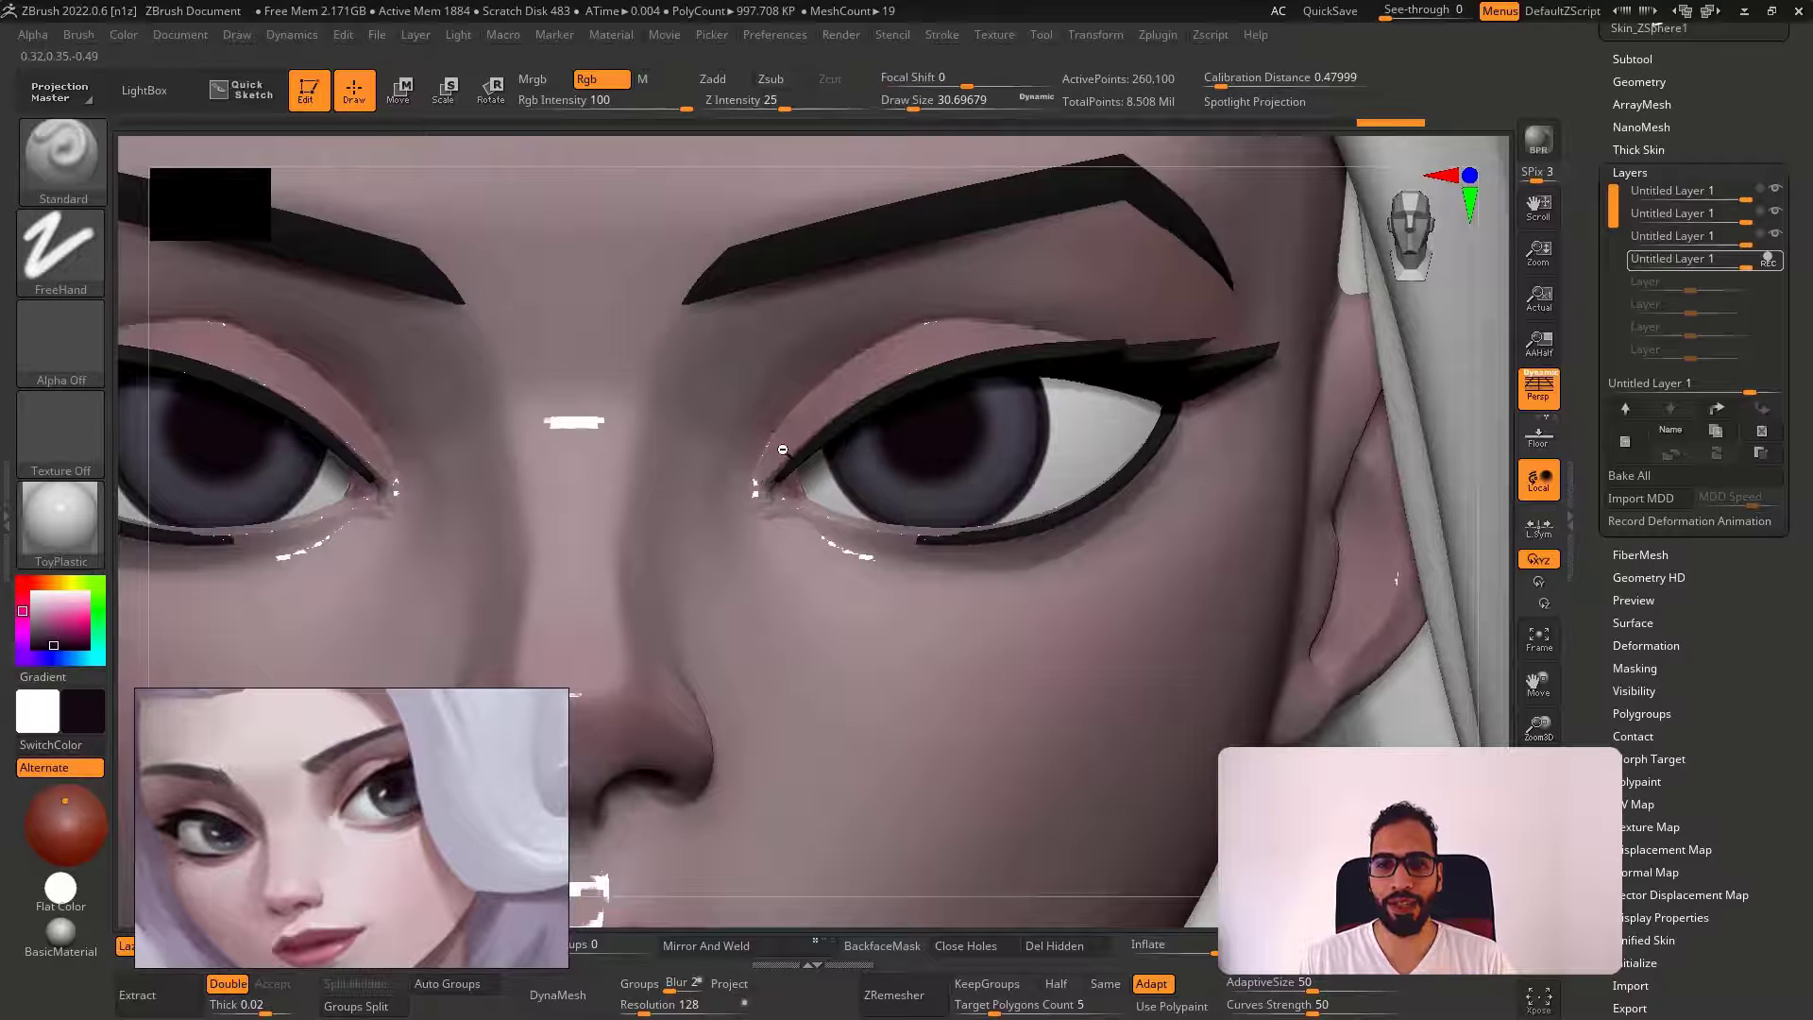
{"action": "mouse_move", "coordinate": [1040, 402]}
{"action": "left_mouse_down"}
{"action": "mouse_move", "coordinate": [1162, 397]}
{"action": "mouse_move", "coordinate": [1001, 406]}
{"action": "left_mouse_up"}
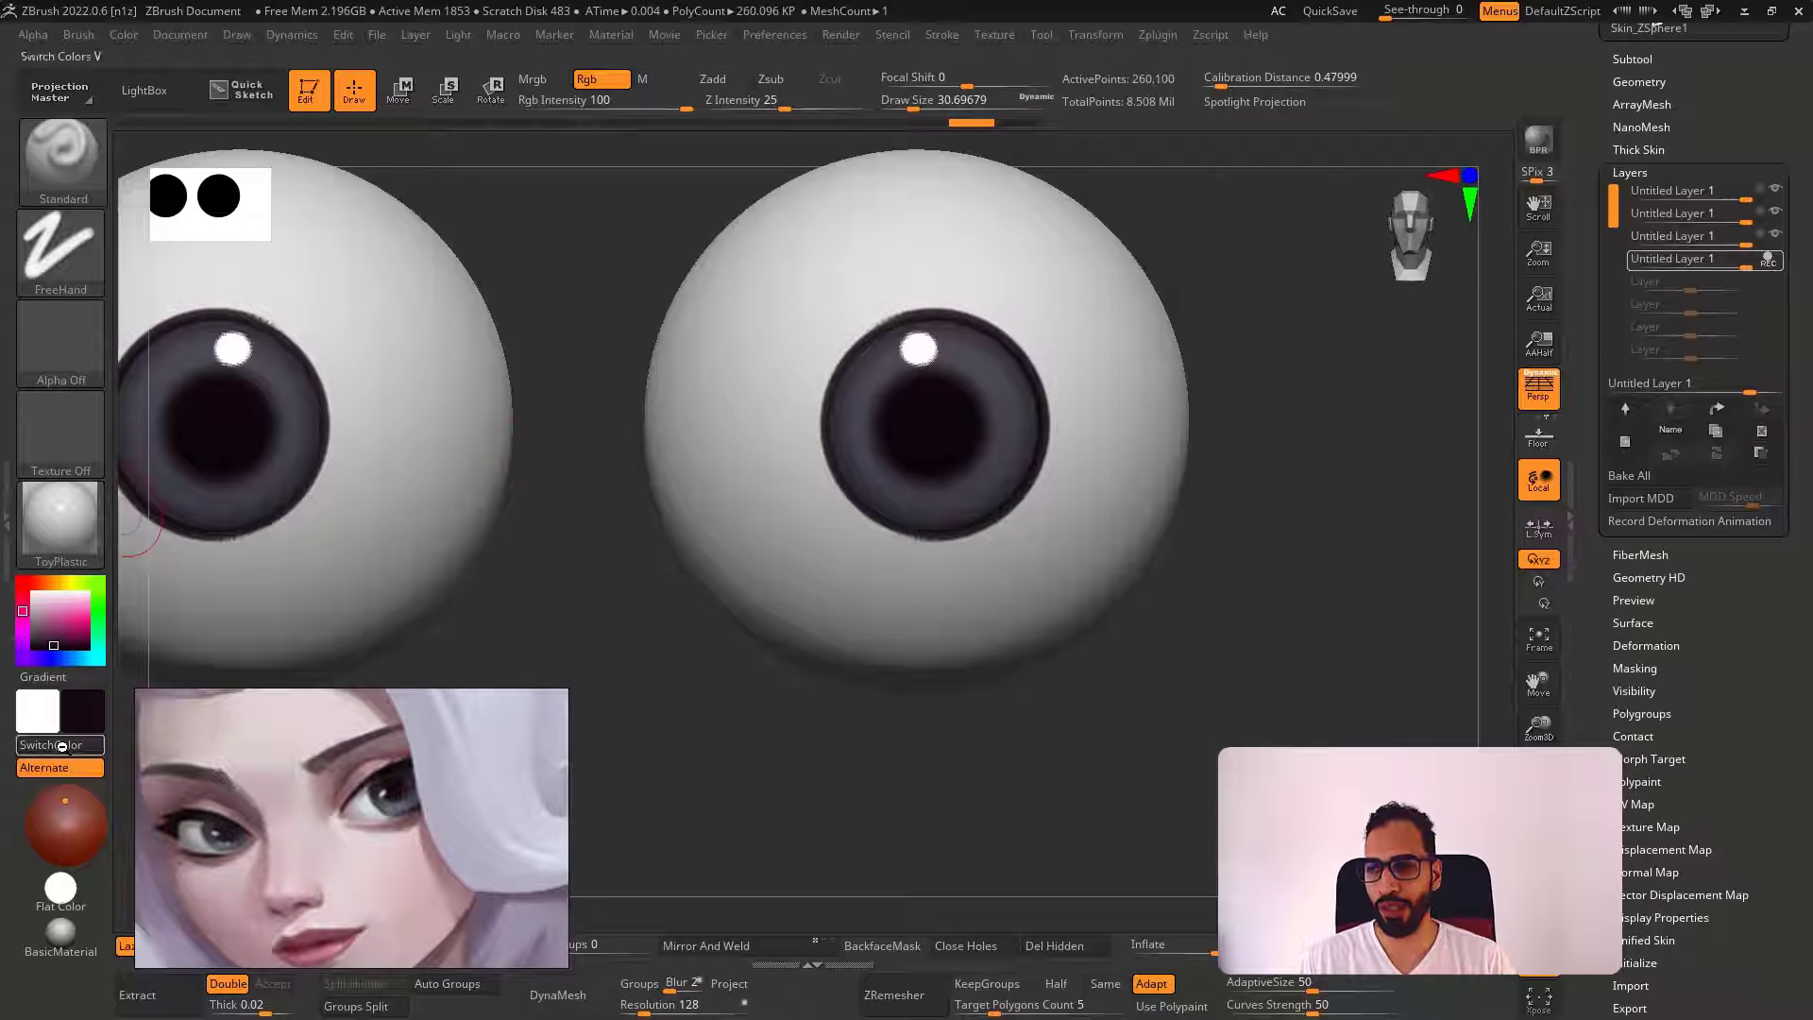
{"action": "left_click", "coordinate": [62, 746]}
{"action": "left_click", "coordinate": [34, 644]}
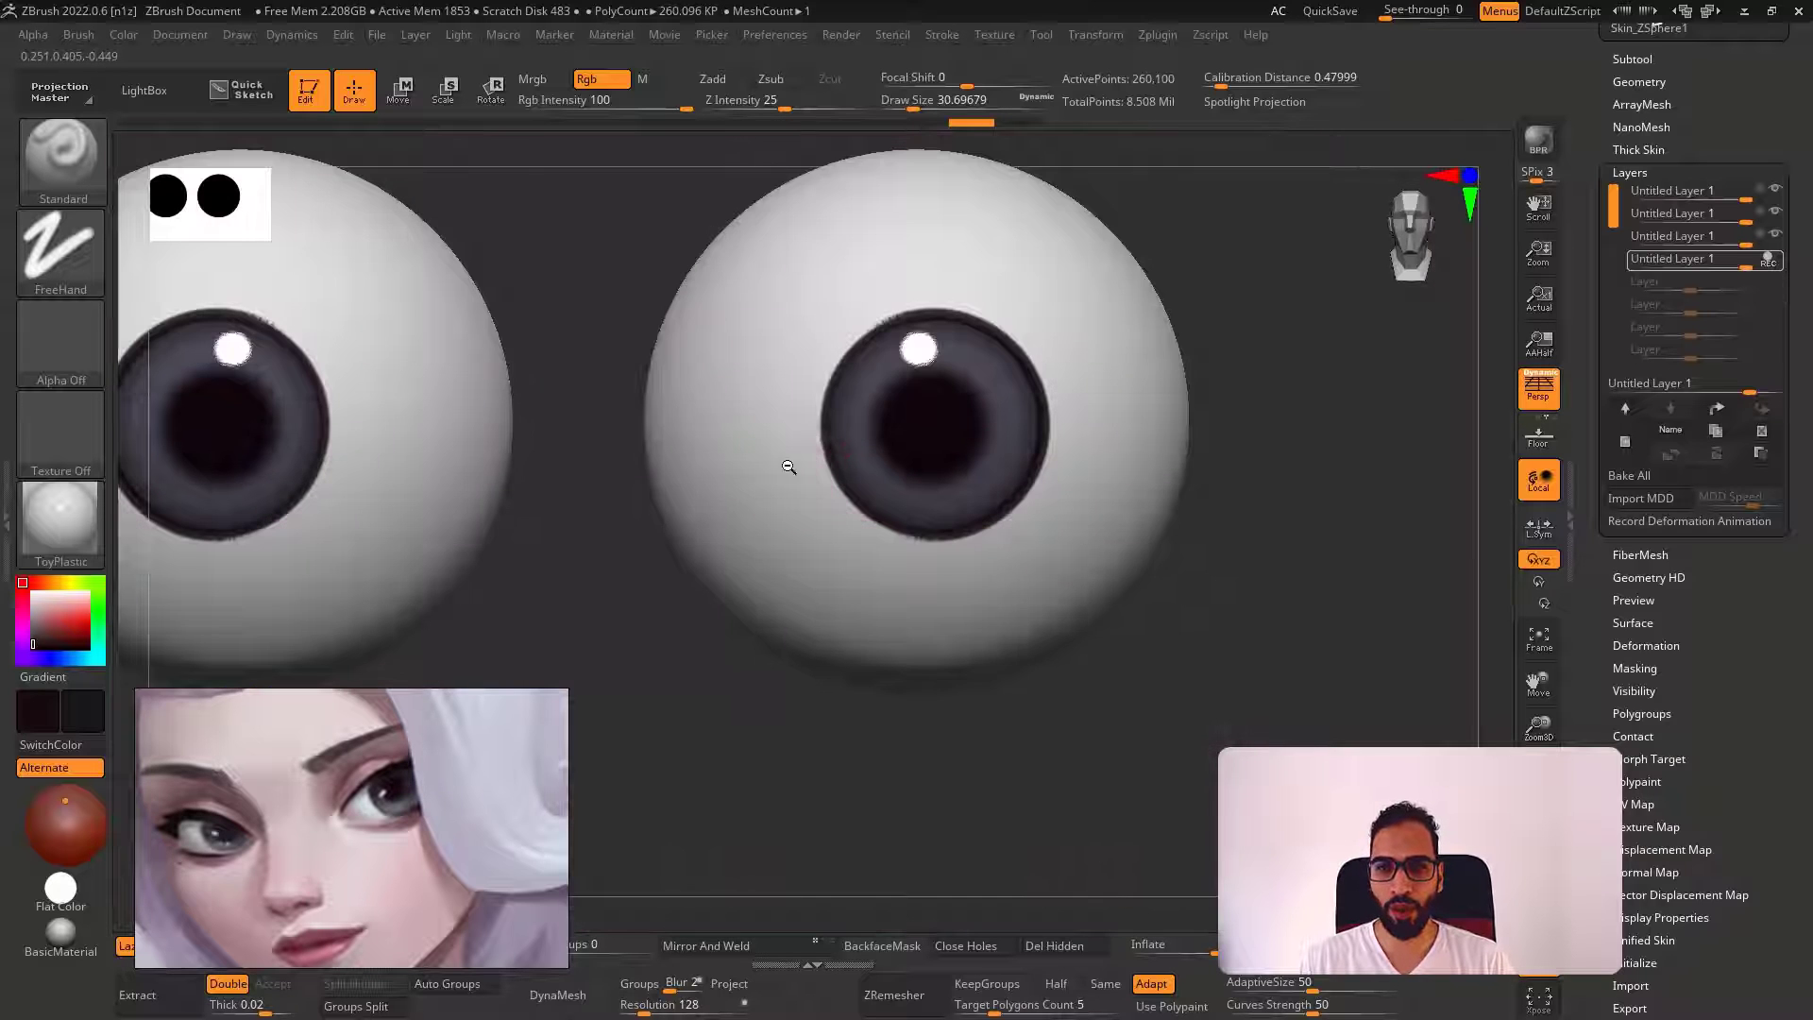
Try dark shadow strokes across the upper part of the eyeballs, and undo back to the empty fourth layer
{"action": "mouse_move", "coordinate": [789, 465]}
{"action": "left_mouse_down"}
{"action": "mouse_move", "coordinate": [814, 416]}
{"action": "mouse_move", "coordinate": [736, 510]}
{"action": "left_mouse_up"}
{"action": "left_click_drag", "start_coordinate": [1044, 312], "coordinate": [1023, 364]}
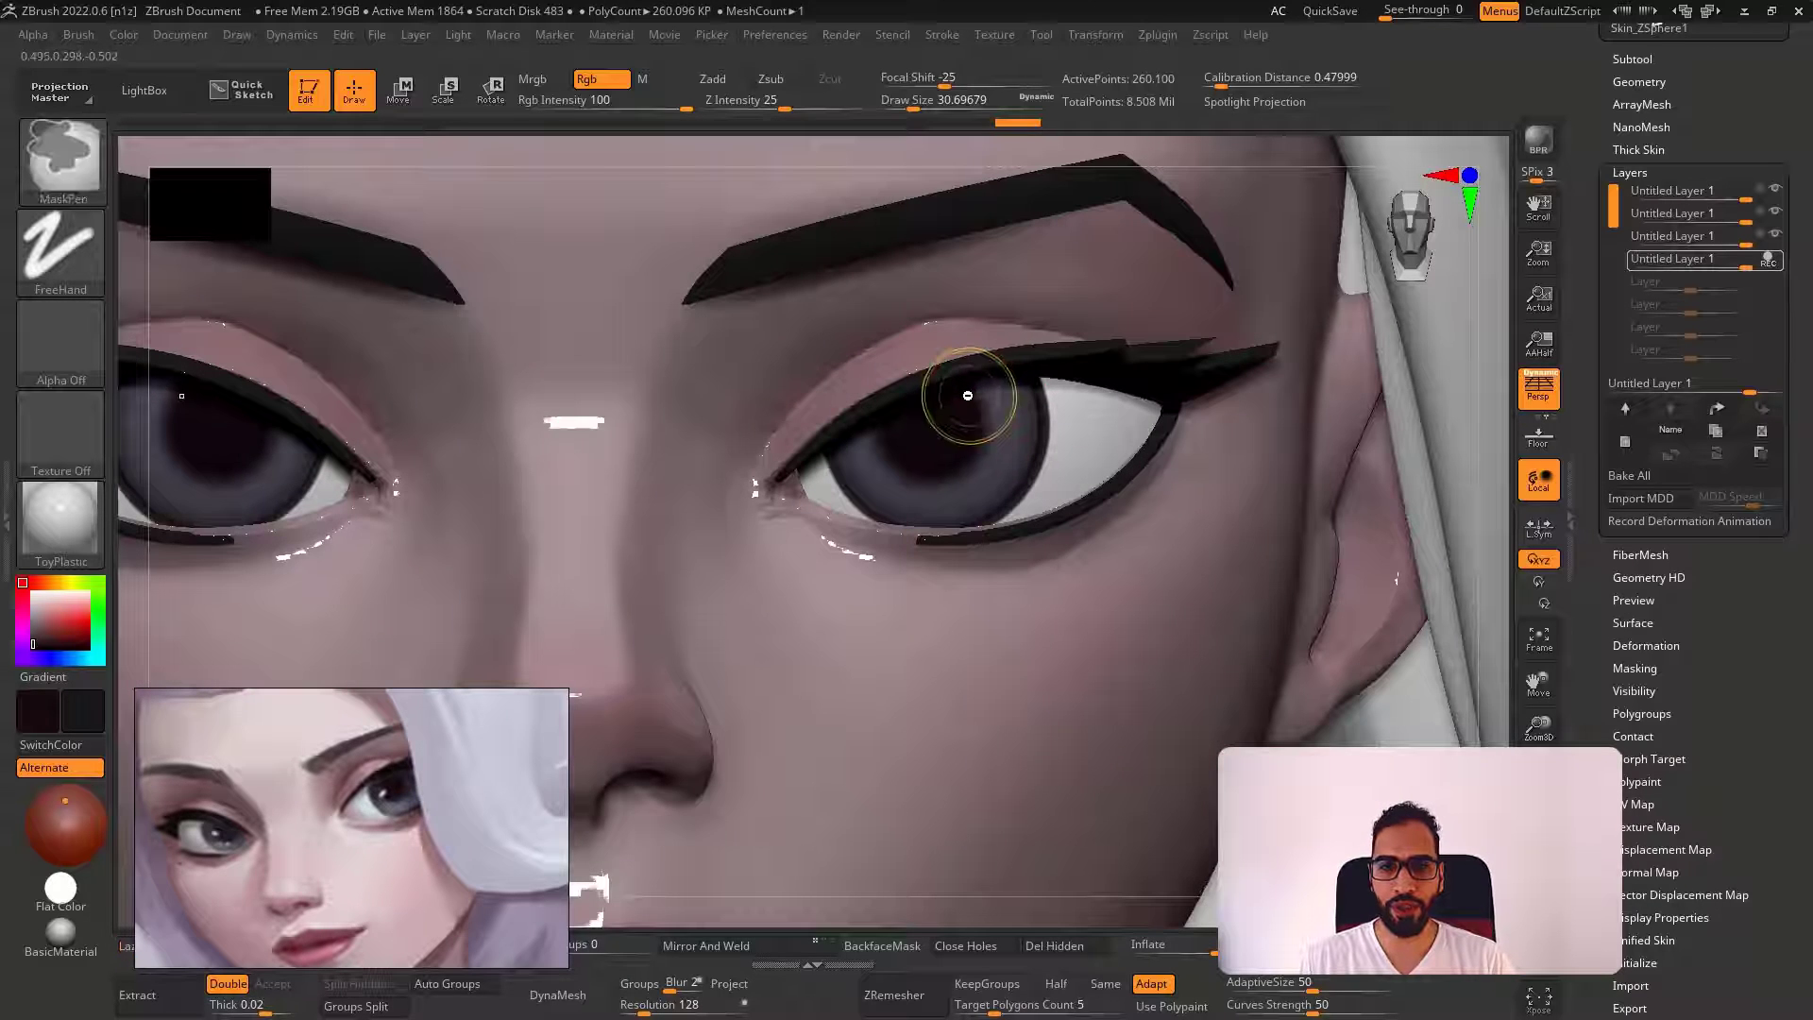
{"action": "left_click_drag", "start_coordinate": [817, 452], "coordinate": [806, 487]}
{"action": "key", "text": "ctrl+z"}
{"action": "key", "text": "ctrl+z"}
{"action": "key", "text": "ctrl+z"}
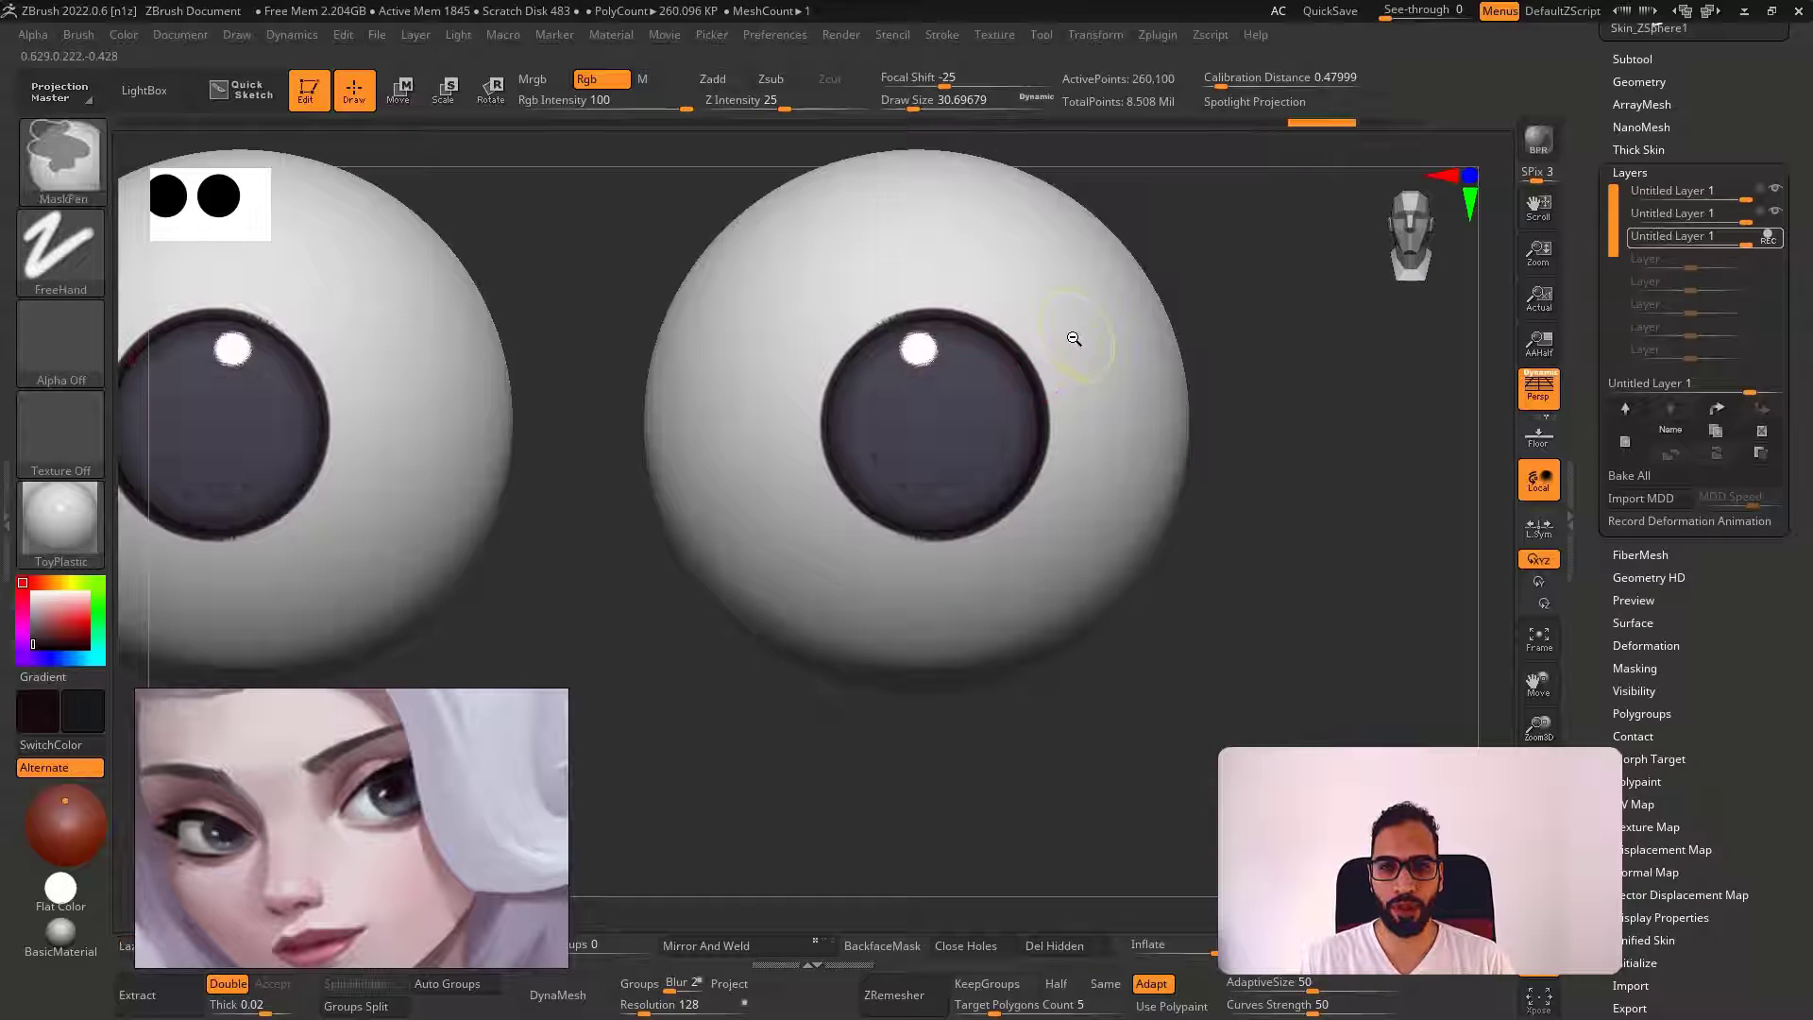
{"action": "key", "text": "ctrl"}
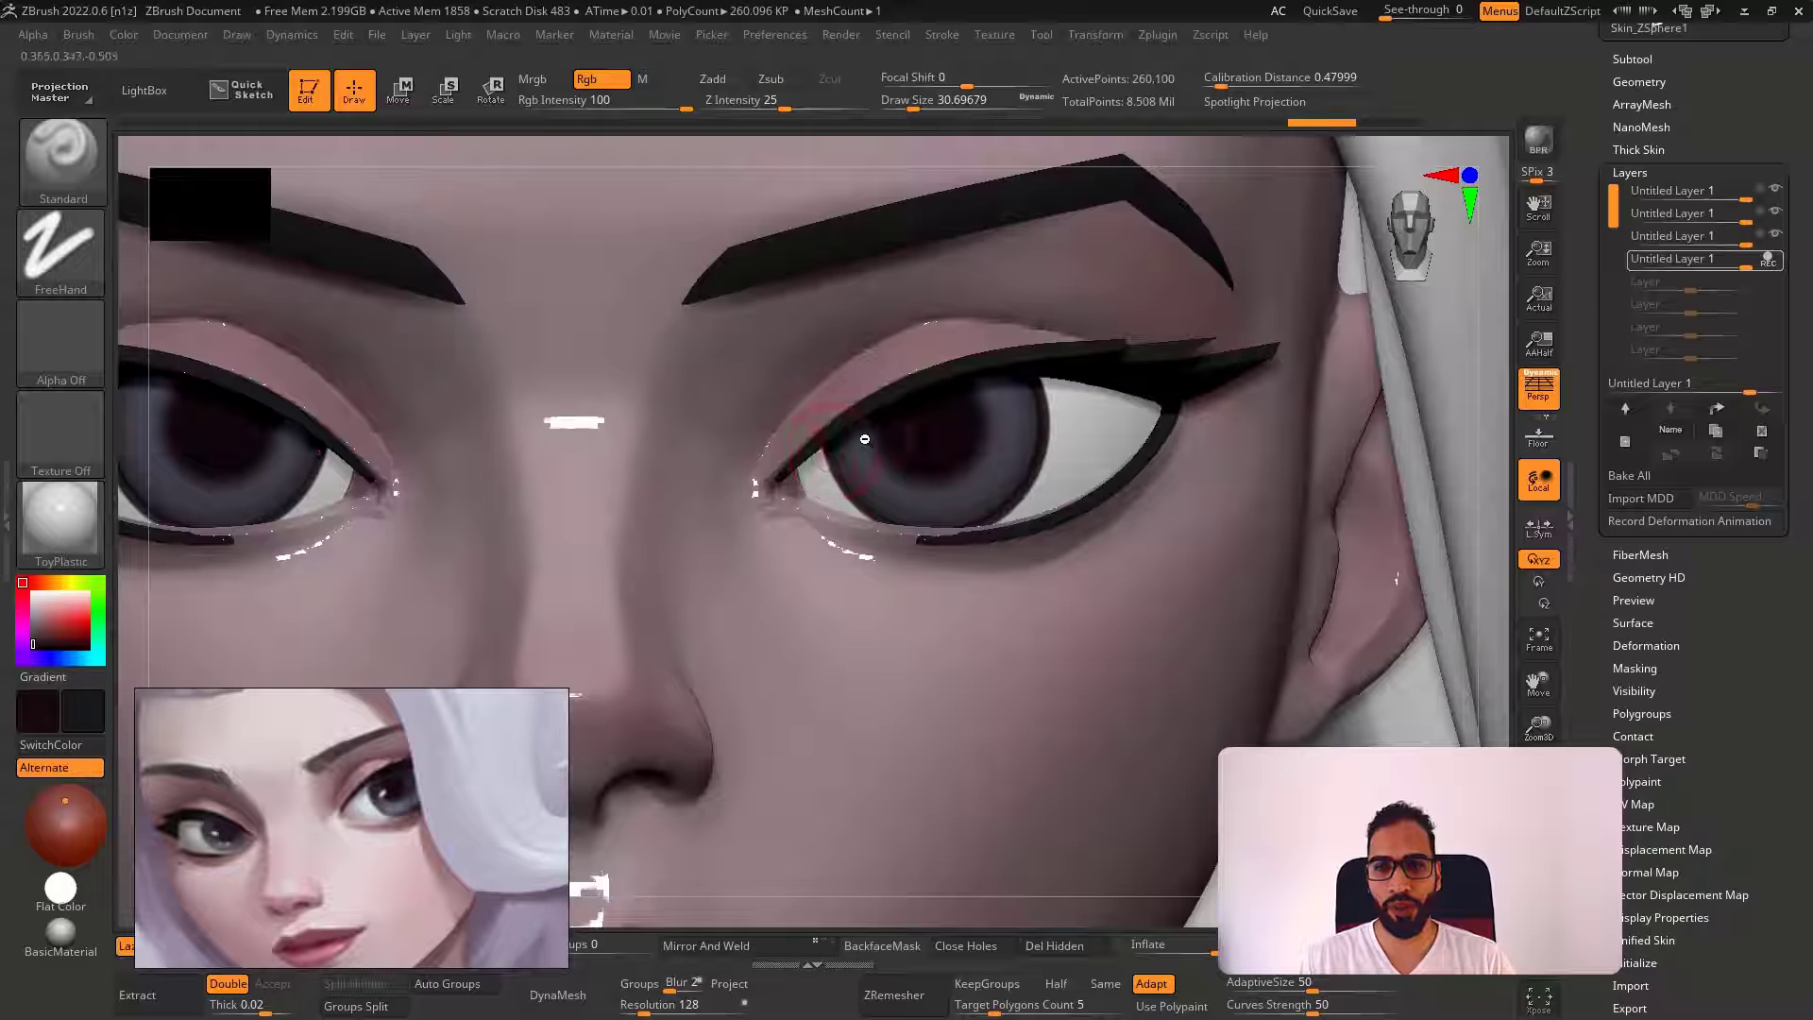
Paint a soft dark shadow on the eyeballs along the upper eyelids, from the inner corners across the irises to the outer corners
{"action": "left_click_drag", "start_coordinate": [806, 462], "coordinate": [794, 472]}
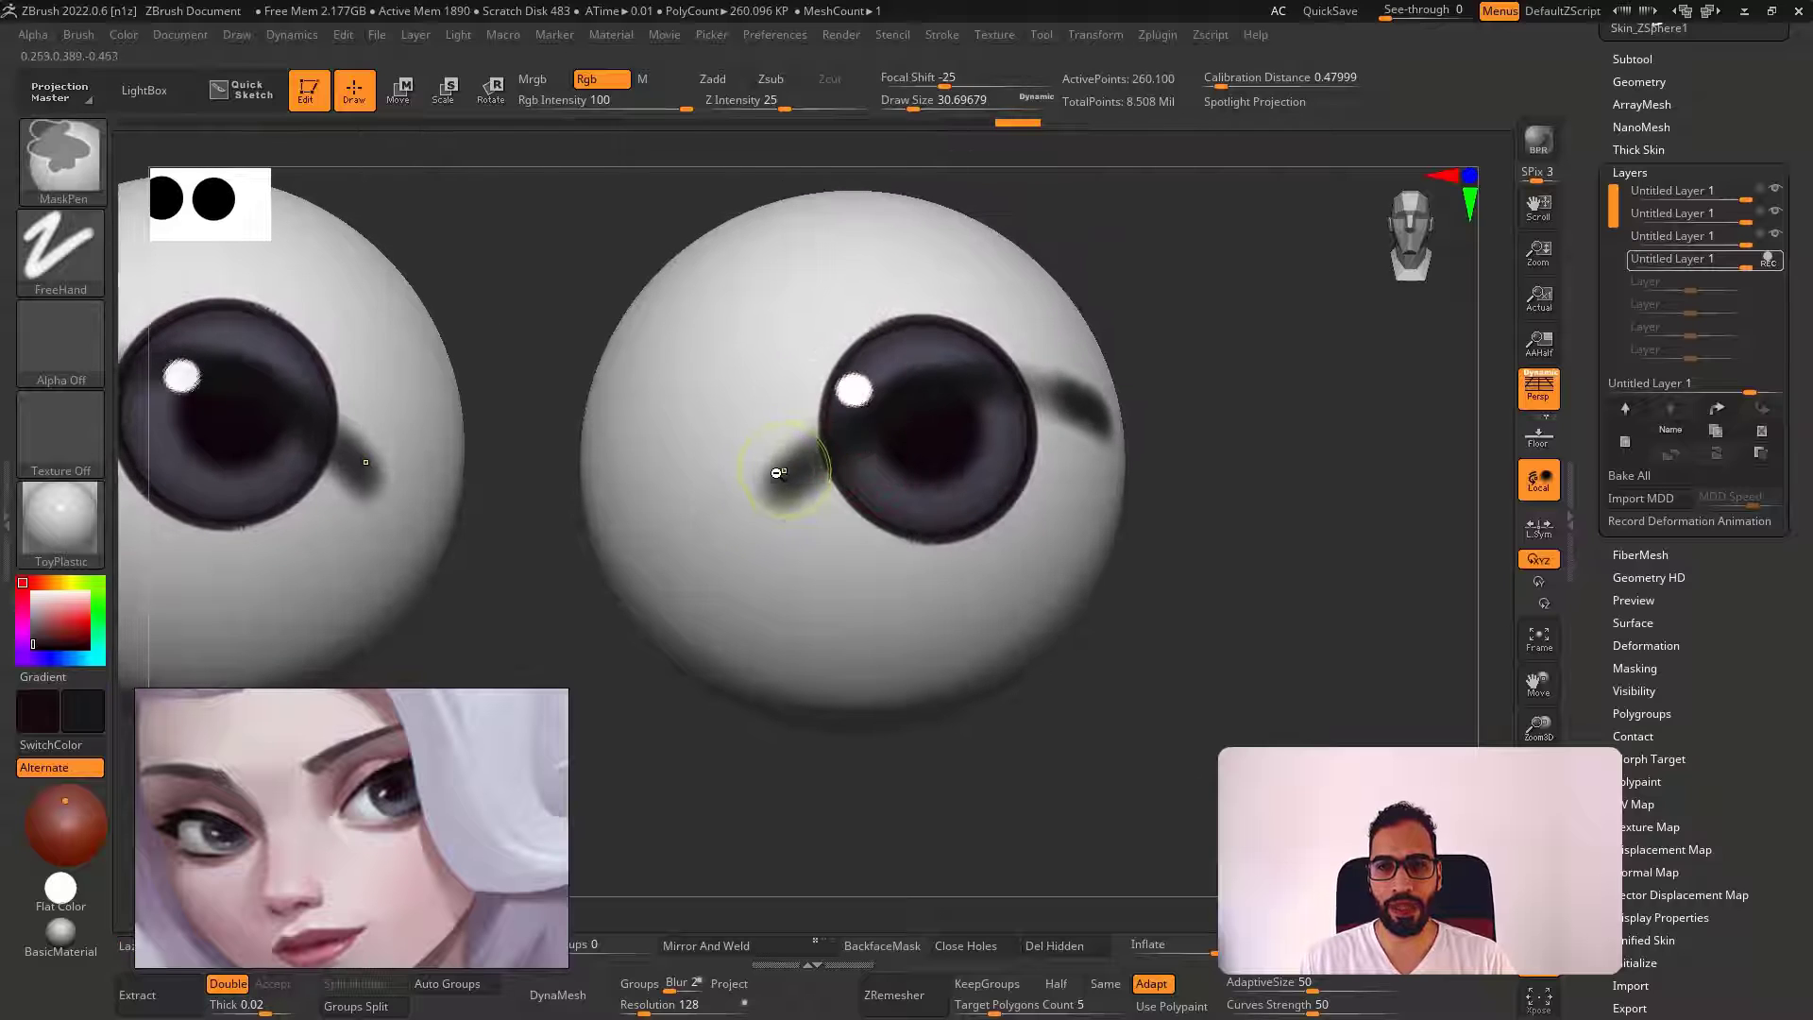
{"action": "left_click", "coordinate": [874, 400], "text": "ctrl"}
{"action": "mouse_move", "coordinate": [874, 401]}
{"action": "left_mouse_down"}
{"action": "mouse_move", "coordinate": [774, 462]}
{"action": "mouse_move", "coordinate": [979, 356]}
{"action": "left_mouse_up"}
{"action": "right_click_drag", "start_coordinate": [980, 356], "coordinate": [854, 409]}
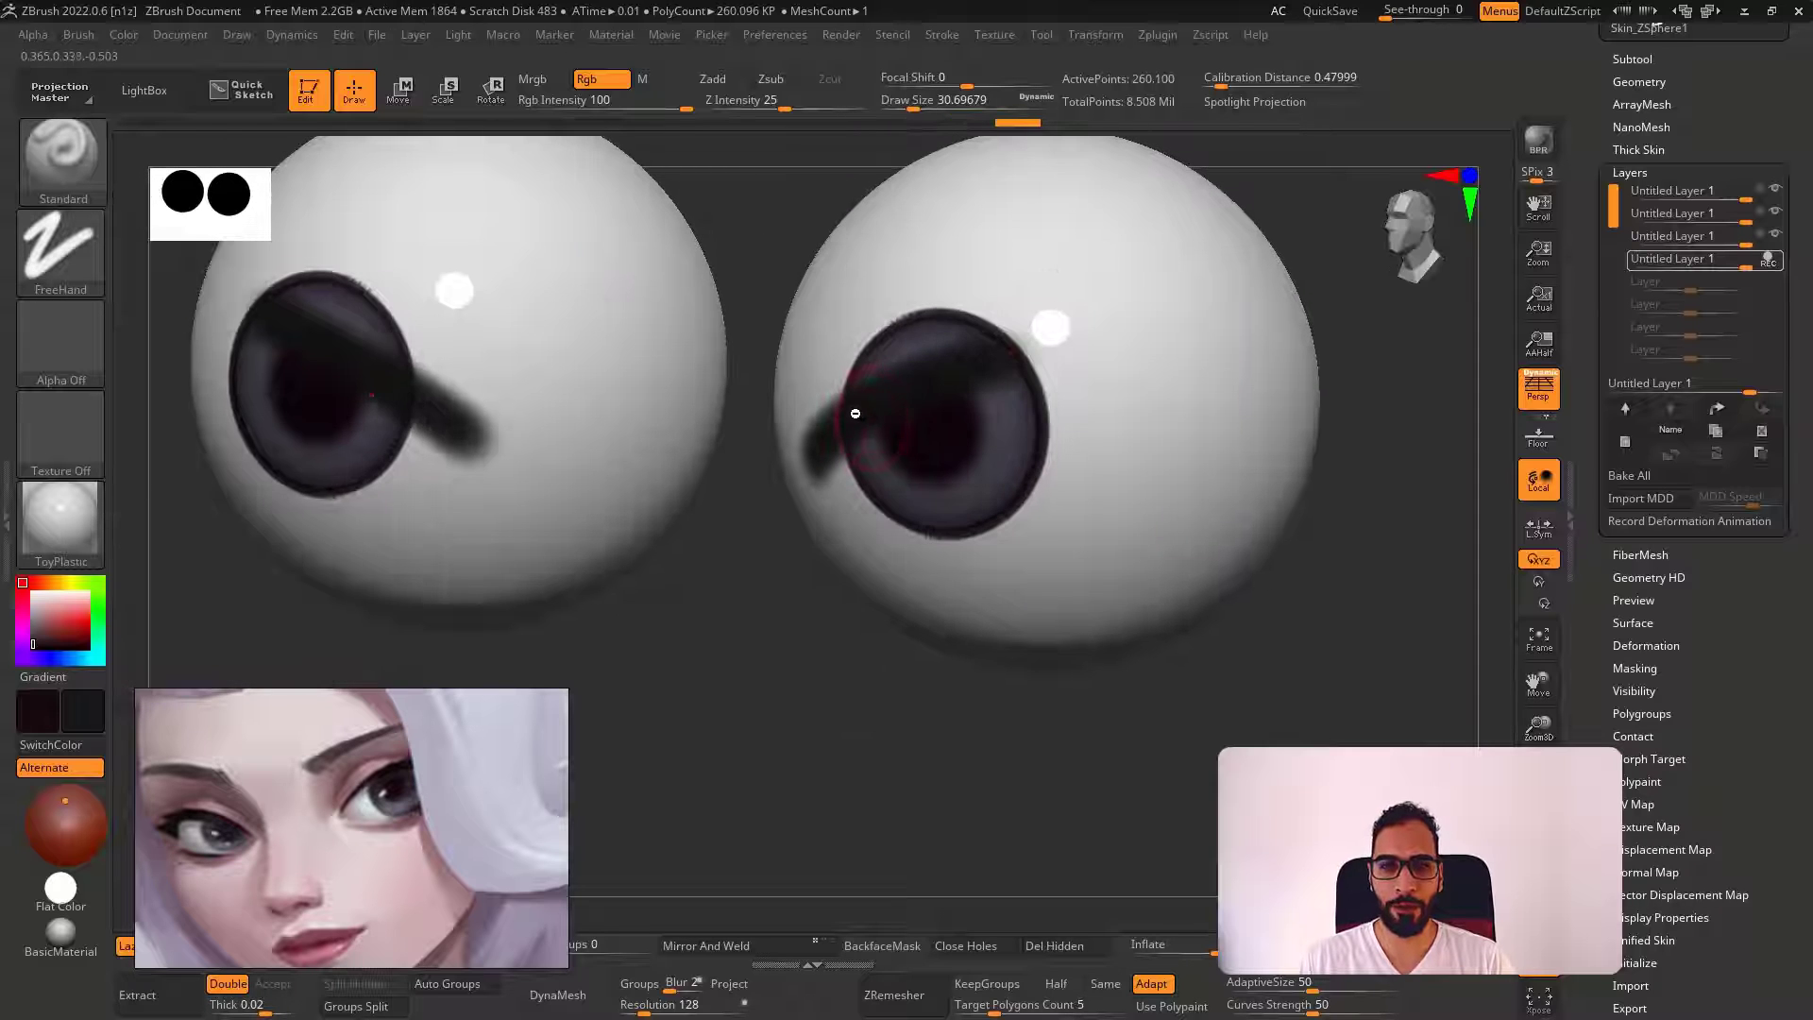
{"action": "mouse_move", "coordinate": [854, 409]}
{"action": "left_mouse_down"}
{"action": "mouse_move", "coordinate": [941, 374]}
{"action": "mouse_move", "coordinate": [1115, 364]}
{"action": "mouse_move", "coordinate": [976, 368]}
{"action": "mouse_move", "coordinate": [1061, 377]}
{"action": "left_mouse_up"}
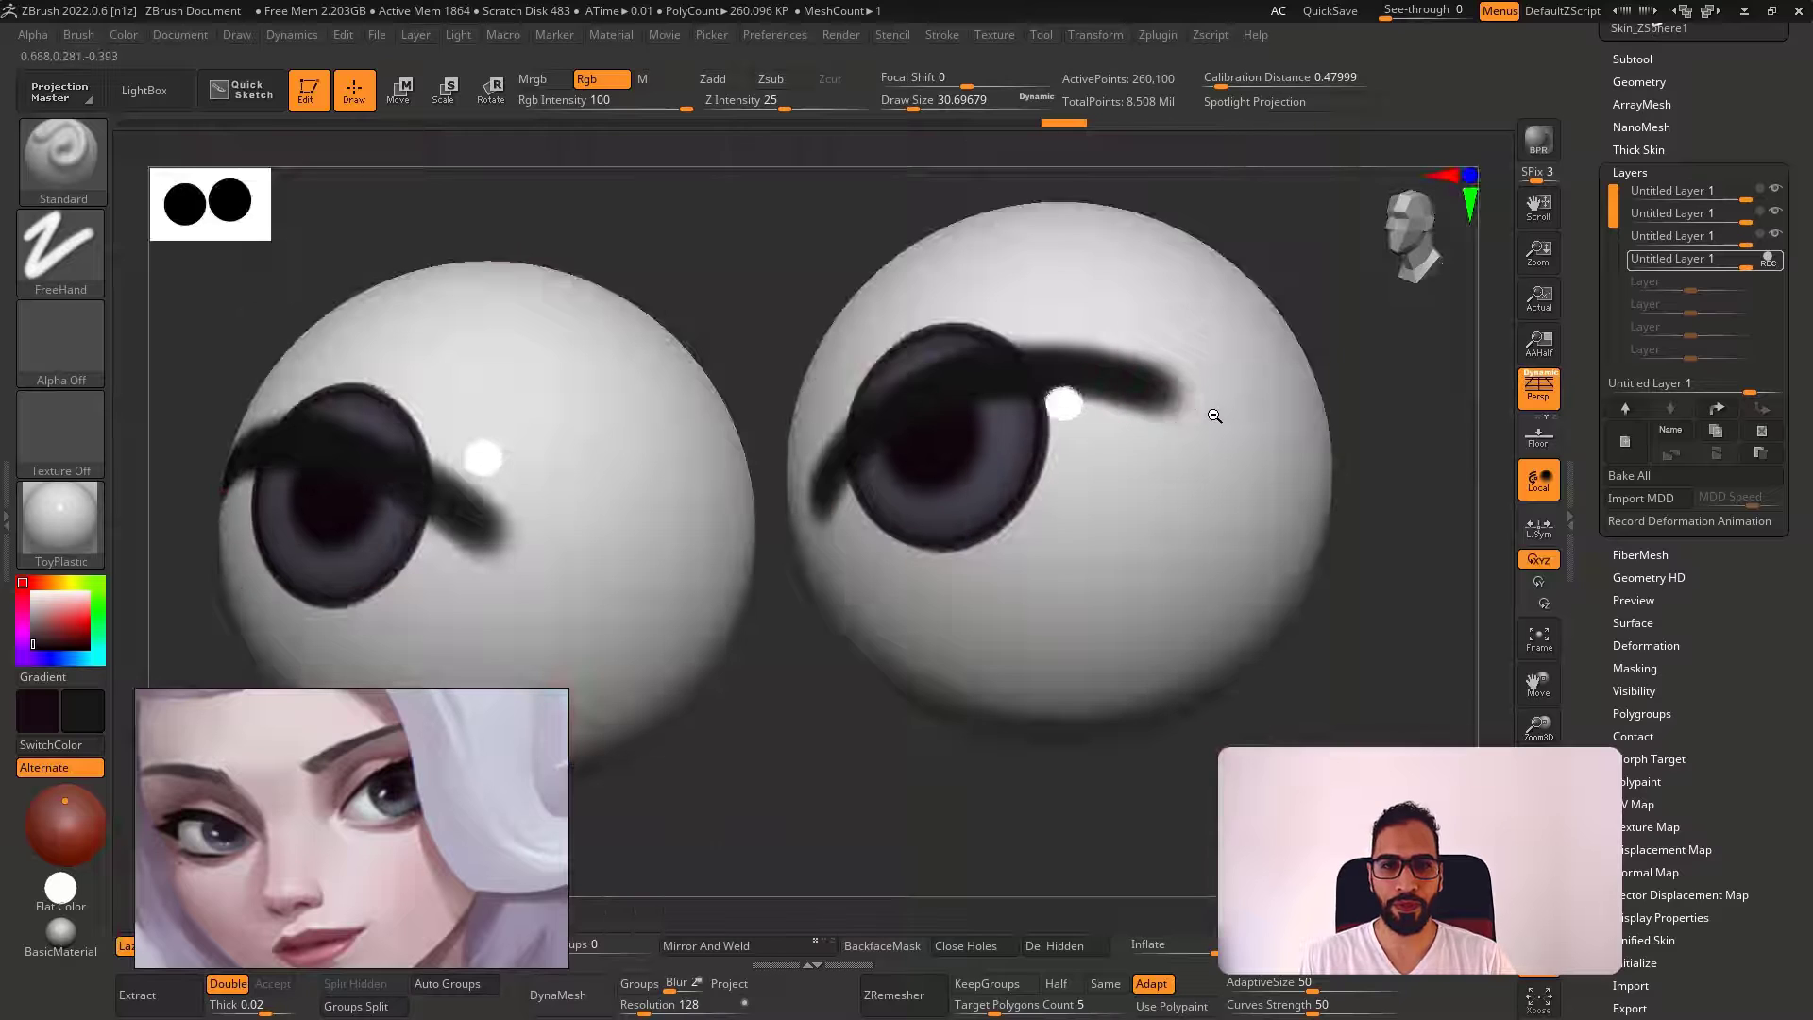
{"action": "left_click_drag", "start_coordinate": [1206, 409], "coordinate": [1202, 413]}
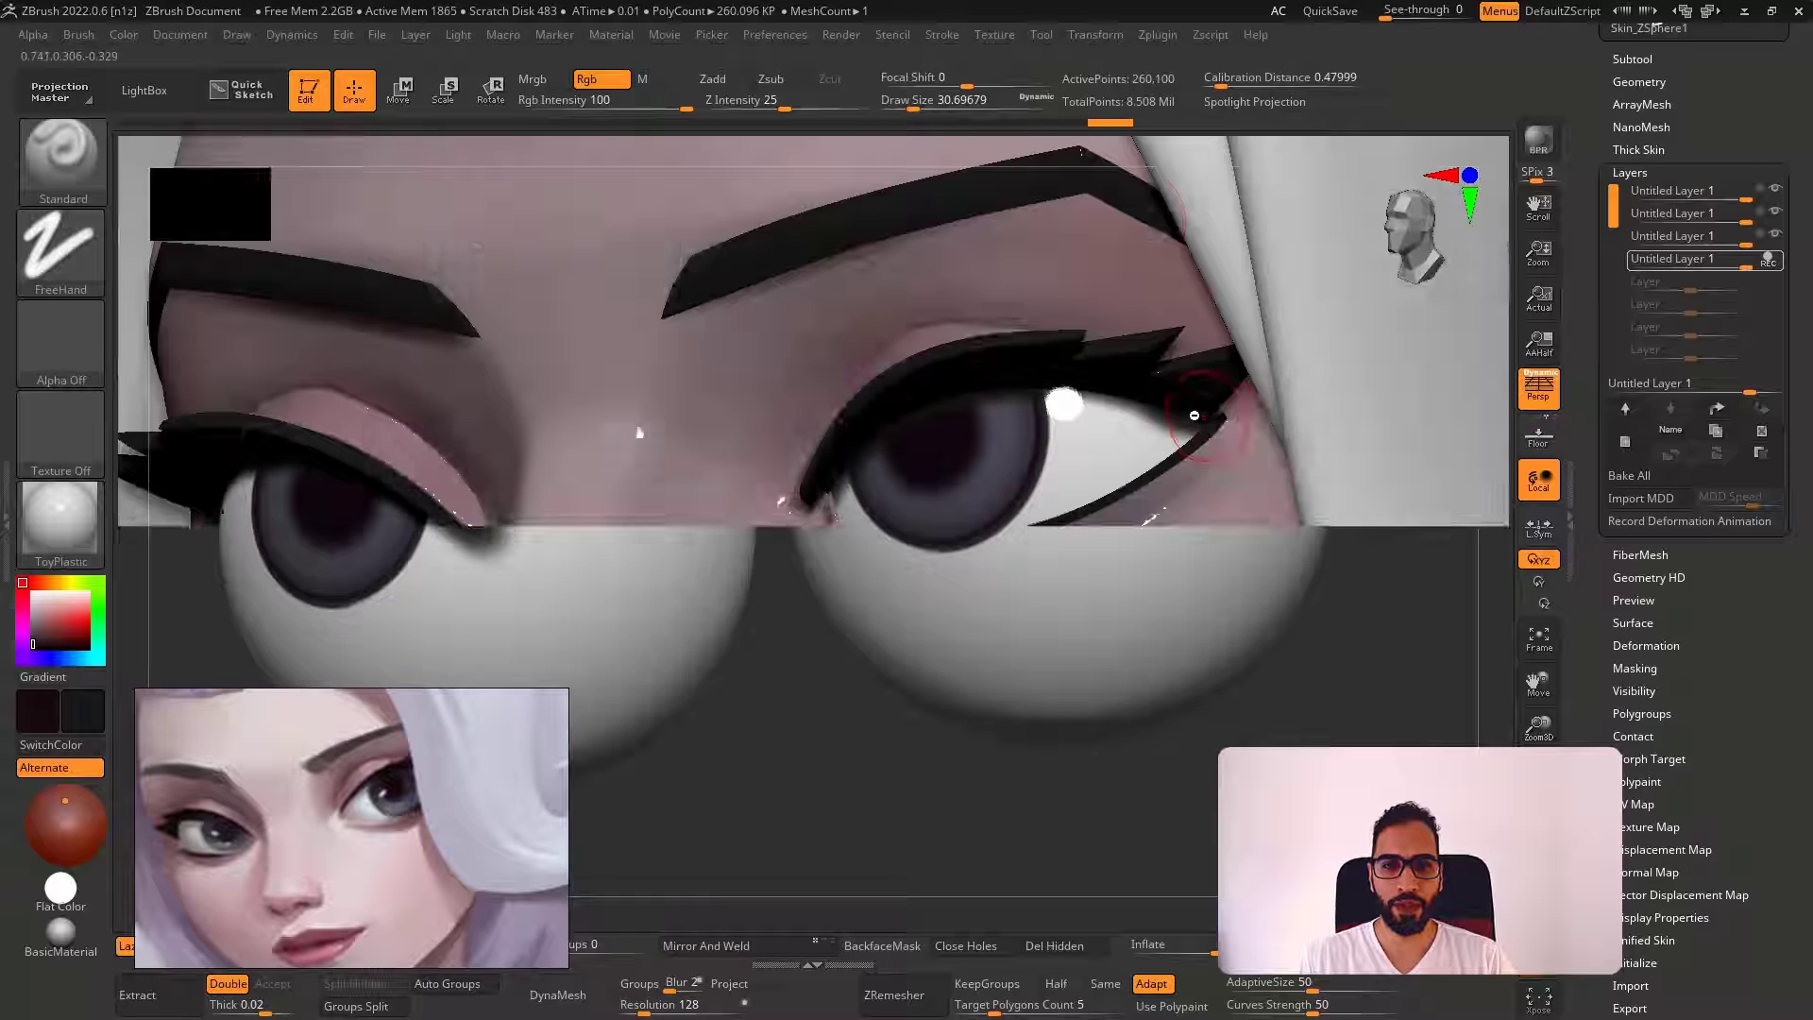
{"action": "right_click_drag", "start_coordinate": [1114, 407], "coordinate": [1145, 396]}
{"action": "left_click_drag", "start_coordinate": [1144, 401], "coordinate": [915, 408]}
{"action": "left_click_drag", "start_coordinate": [836, 487], "coordinate": [783, 526]}
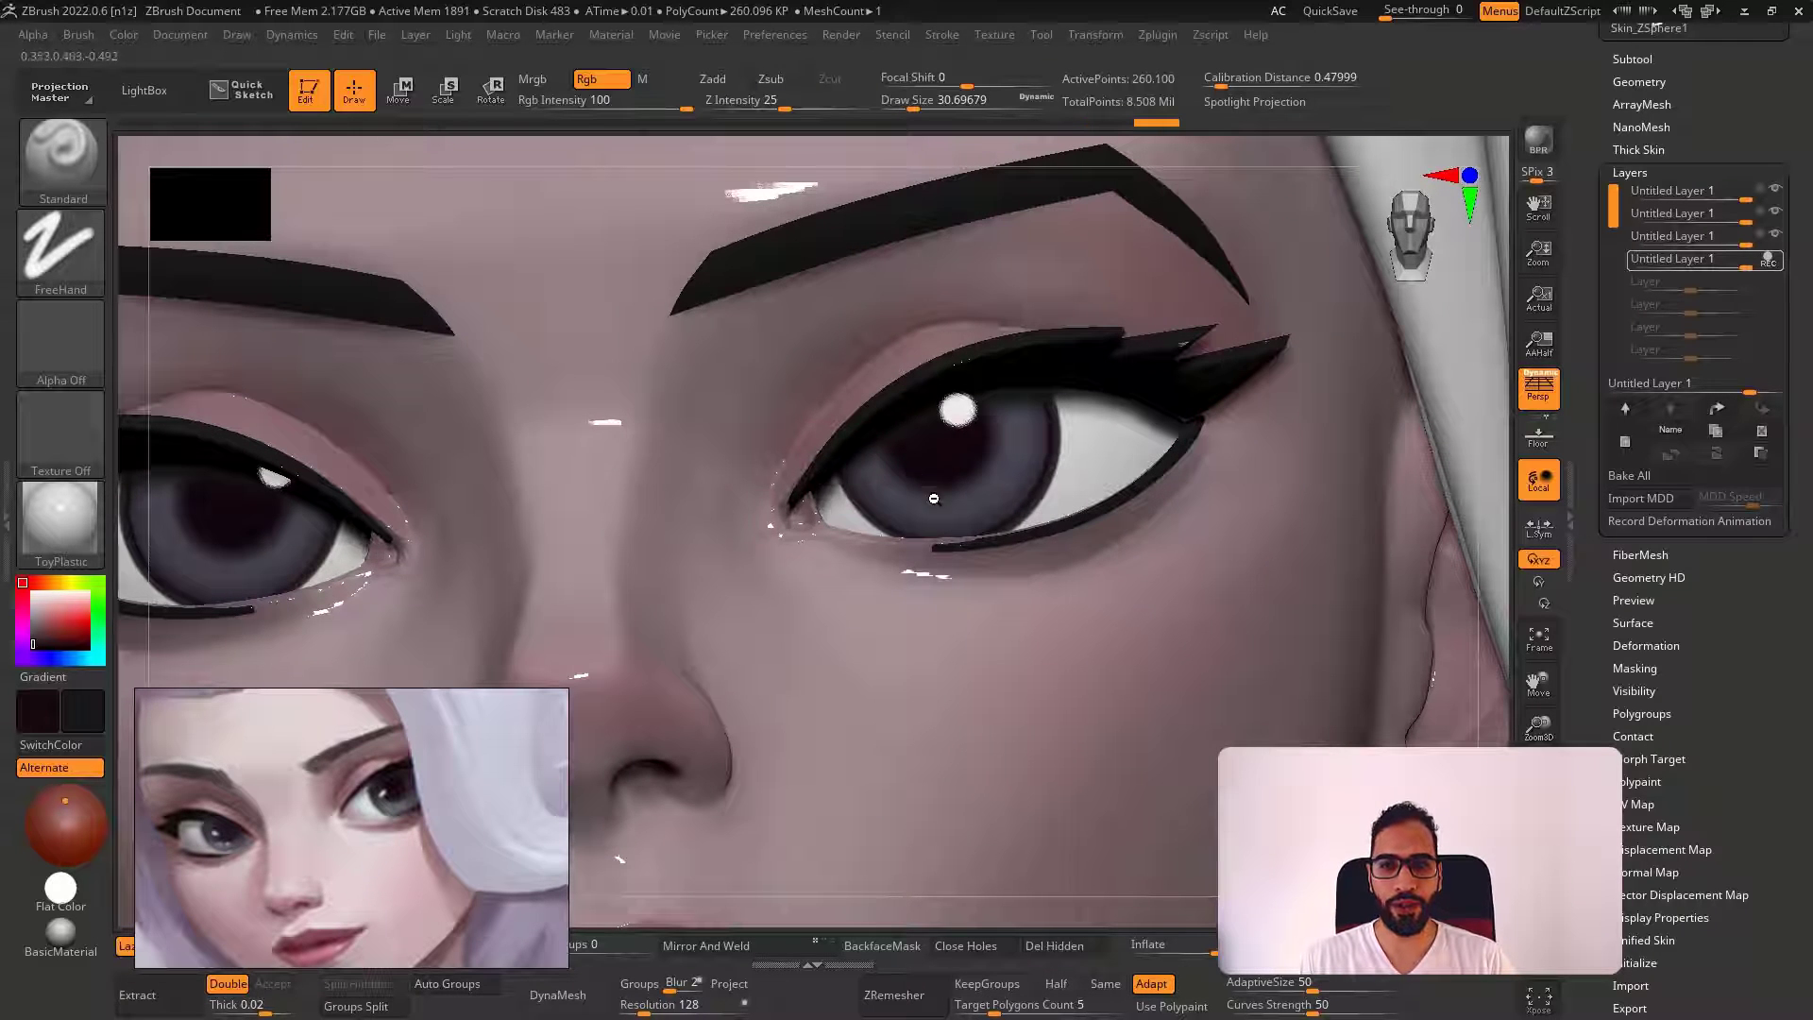
{"action": "right_click_drag", "start_coordinate": [953, 511], "coordinate": [951, 534], "text": "shift"}
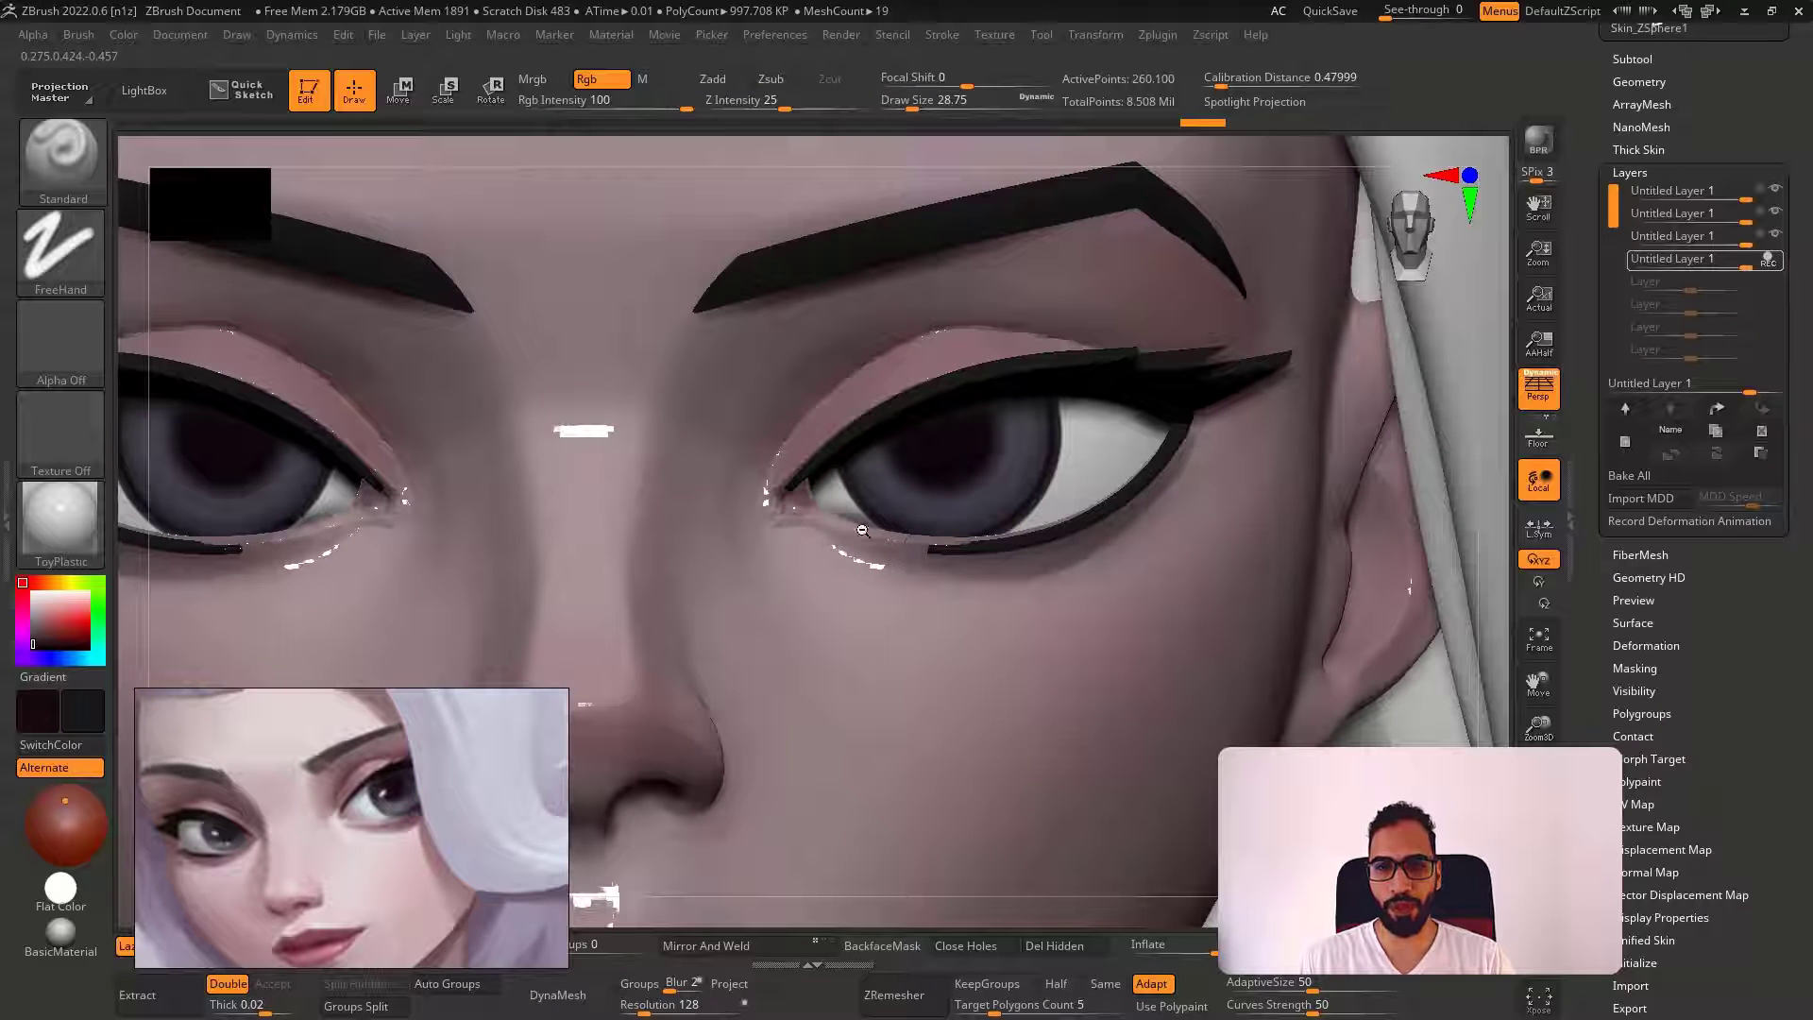
{"action": "mouse_move", "coordinate": [1116, 477]}
{"action": "left_mouse_down"}
{"action": "mouse_move", "coordinate": [1181, 409]}
{"action": "mouse_move", "coordinate": [1059, 508]}
{"action": "left_mouse_up"}
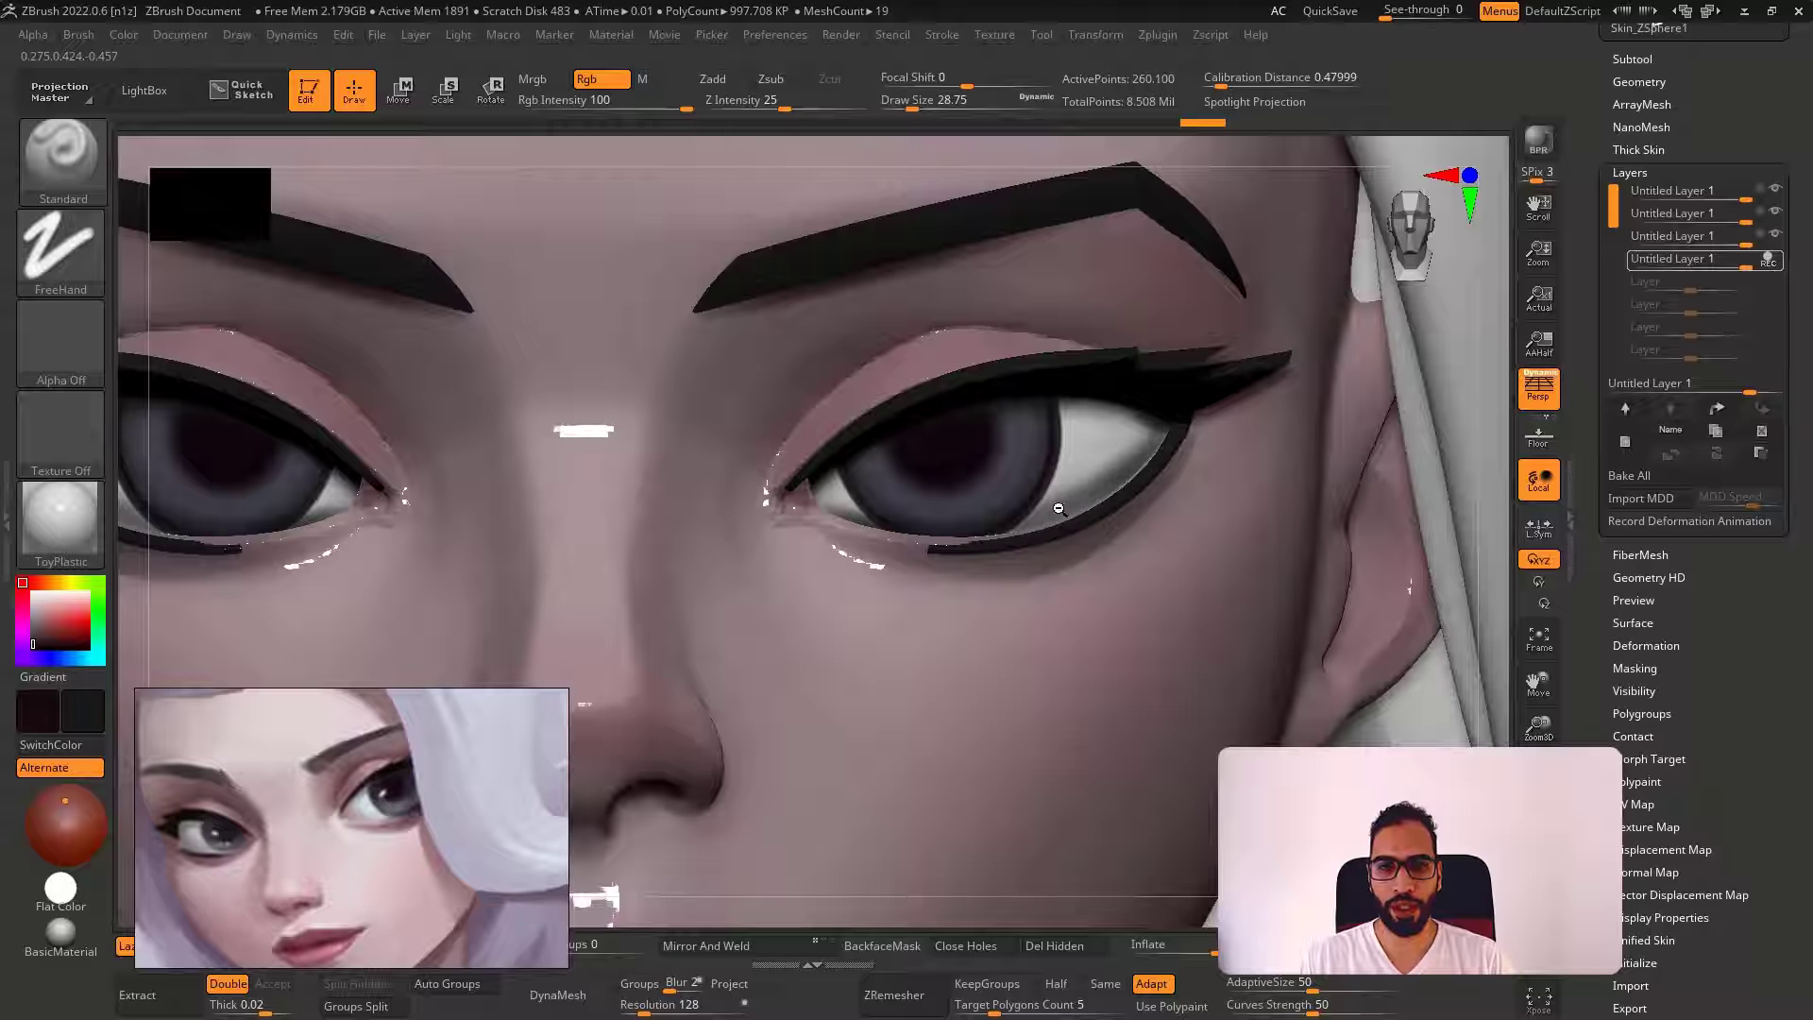
{"action": "key", "text": "ctrl+z"}
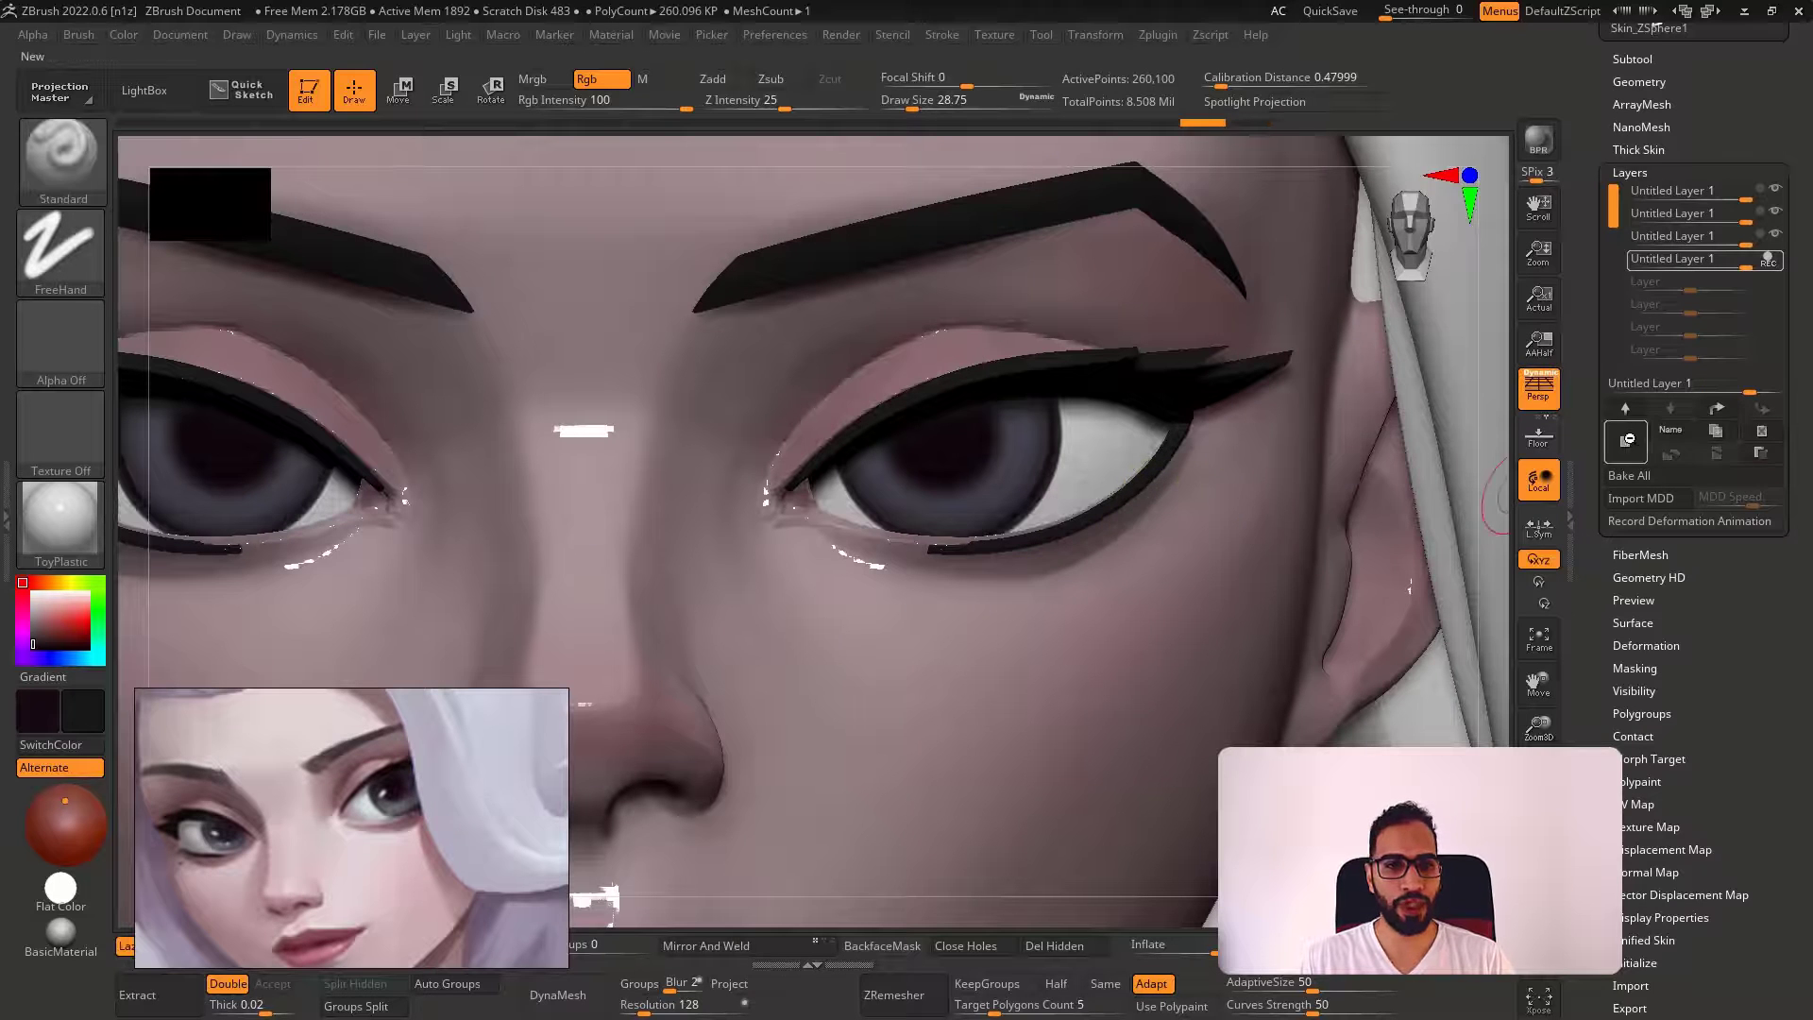
Add a fifth layer and paint a soft dark shadow on the eyeballs along the lower eyelids, from outer to inner corners
{"action": "left_click", "coordinate": [1625, 442]}
{"action": "mouse_move", "coordinate": [1176, 425]}
{"action": "left_mouse_down"}
{"action": "mouse_move", "coordinate": [1048, 515]}
{"action": "mouse_move", "coordinate": [949, 547]}
{"action": "left_mouse_up"}
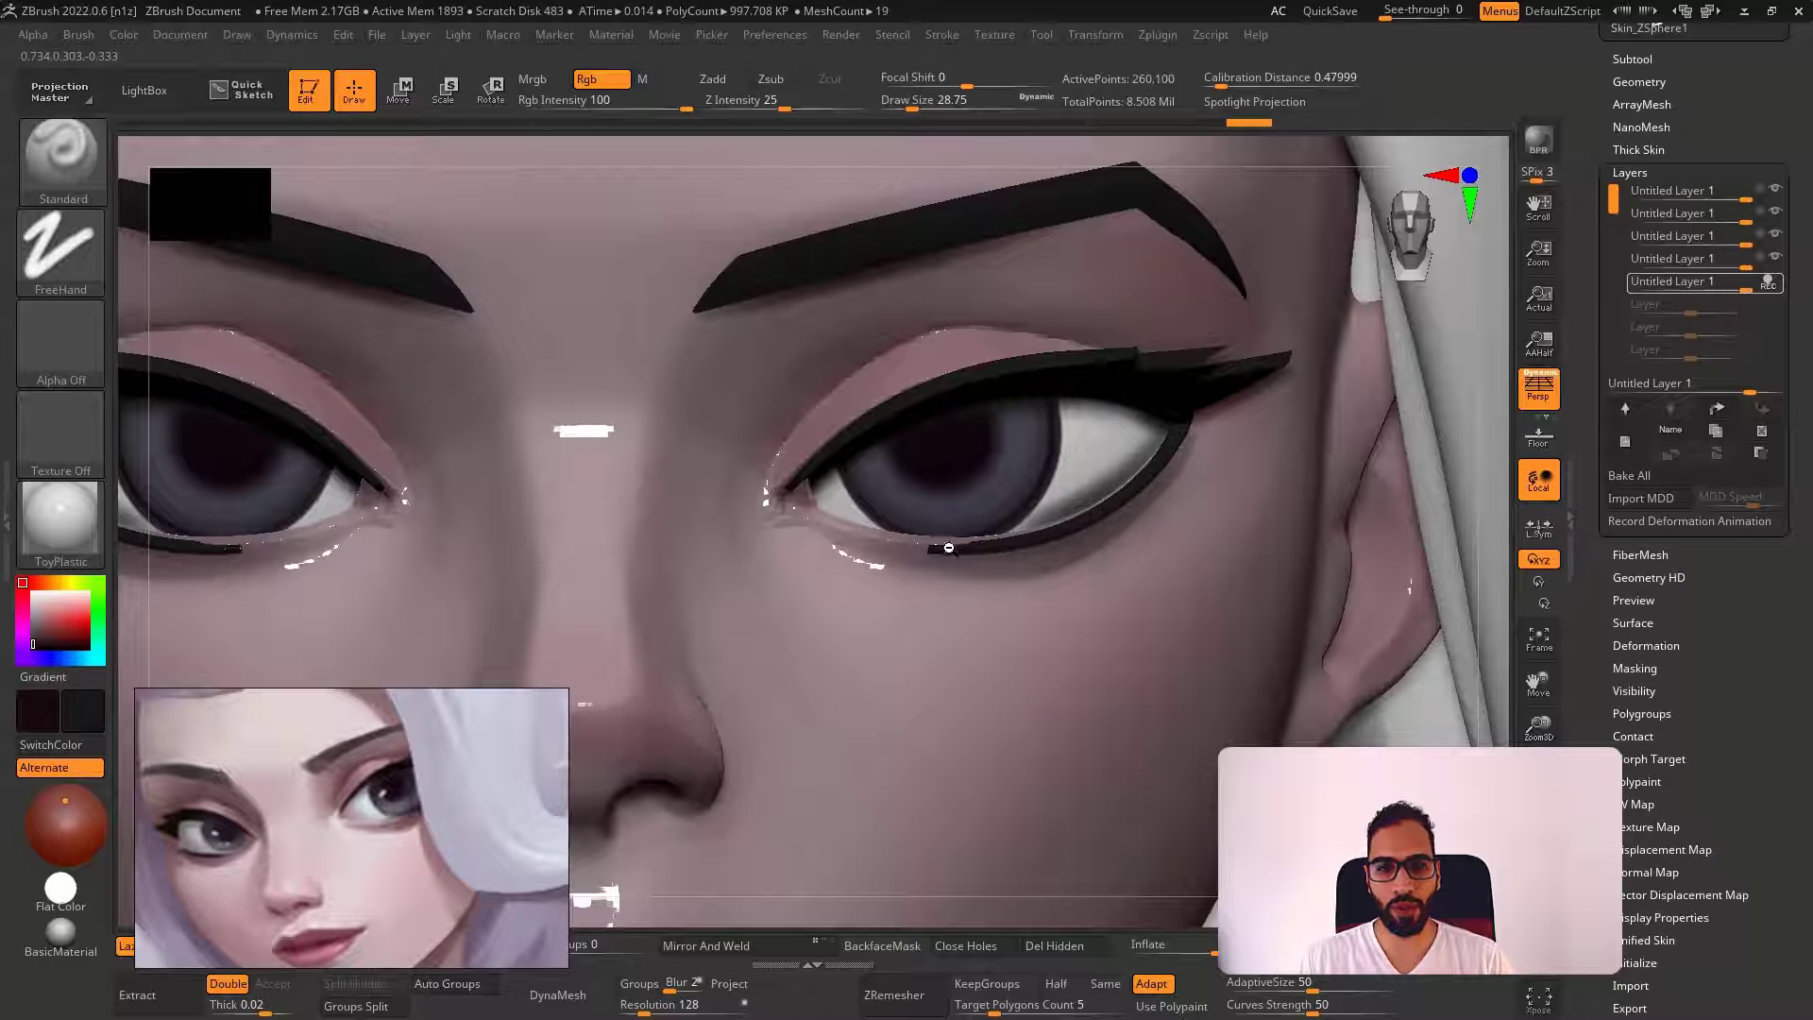
{"action": "key", "text": "alt+s"}
{"action": "mouse_move", "coordinate": [784, 515]}
{"action": "left_mouse_down"}
{"action": "mouse_move", "coordinate": [963, 546]}
{"action": "mouse_move", "coordinate": [956, 573]}
{"action": "mouse_move", "coordinate": [827, 544]}
{"action": "mouse_move", "coordinate": [961, 568]}
{"action": "mouse_move", "coordinate": [1161, 457]}
{"action": "mouse_move", "coordinate": [1102, 505]}
{"action": "mouse_move", "coordinate": [919, 562]}
{"action": "left_mouse_up"}
{"action": "key", "text": "c"}
{"action": "key", "text": "s"}
{"action": "left_click", "coordinate": [923, 532]}
{"action": "key", "text": "s"}
{"action": "left_click", "coordinate": [925, 558]}
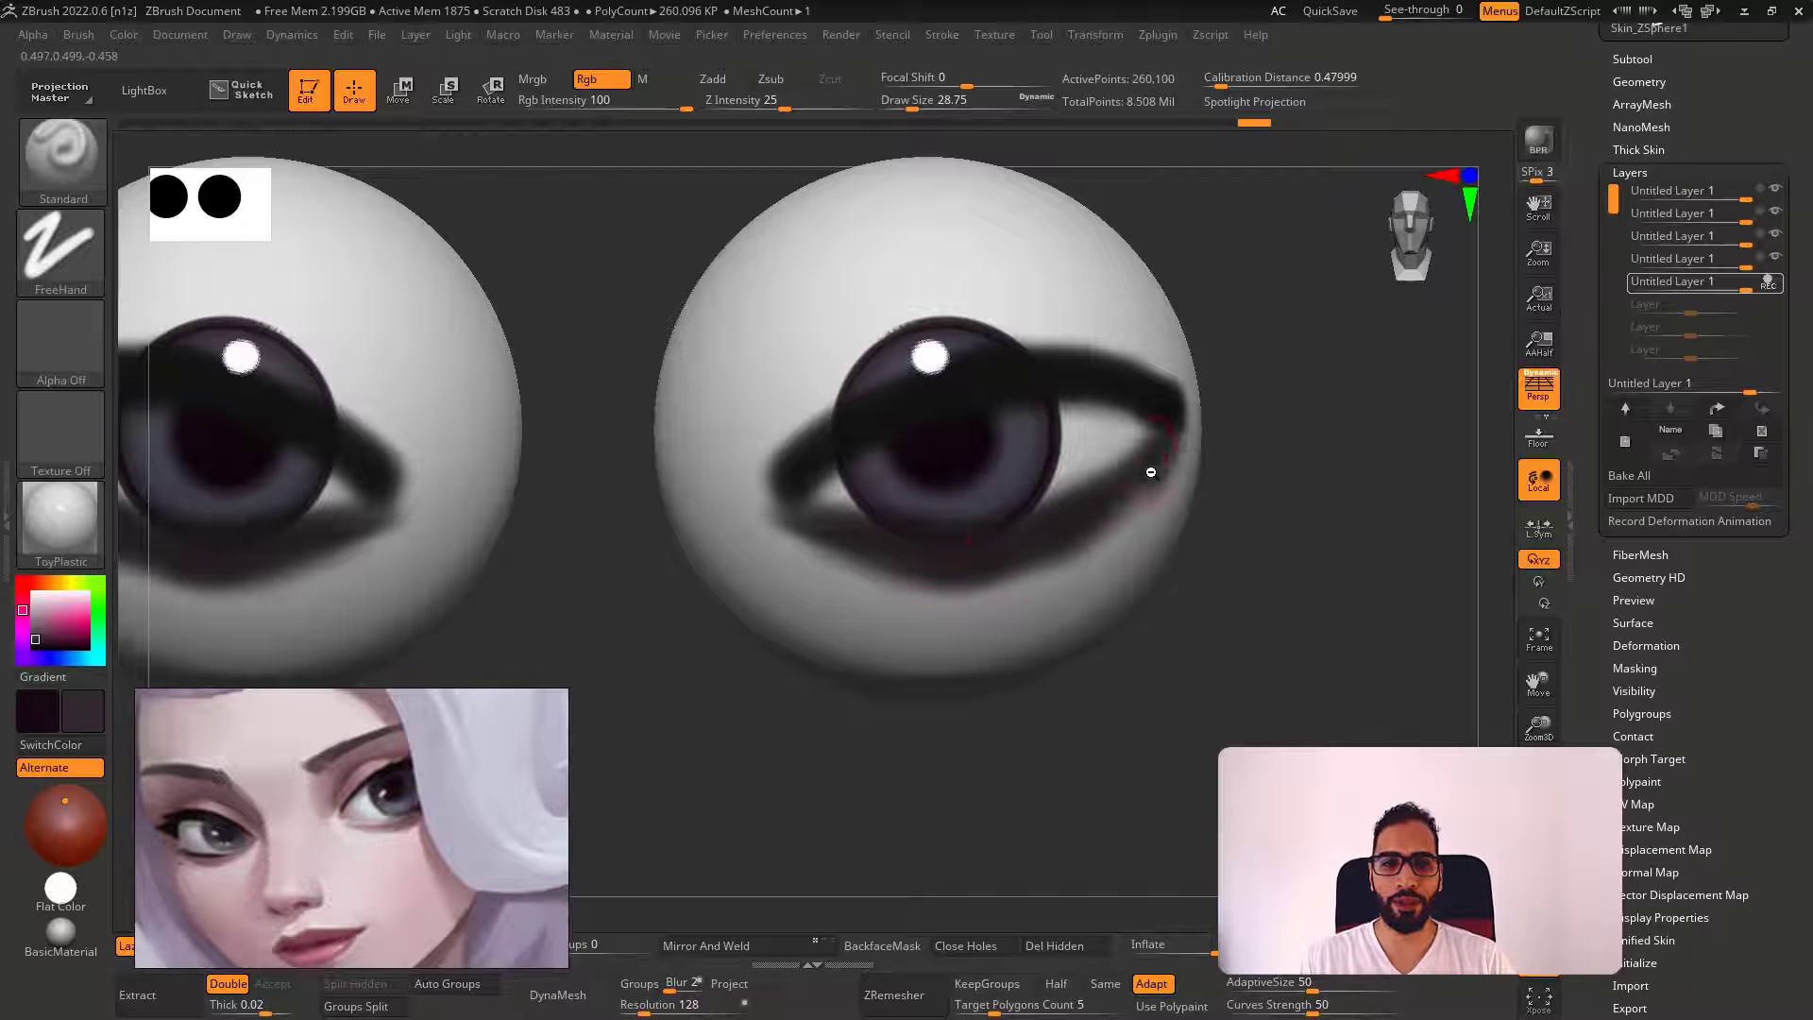
{"action": "mouse_move", "coordinate": [1153, 478]}
{"action": "left_mouse_down"}
{"action": "mouse_move", "coordinate": [922, 566]}
{"action": "mouse_move", "coordinate": [846, 538]}
{"action": "left_mouse_up"}
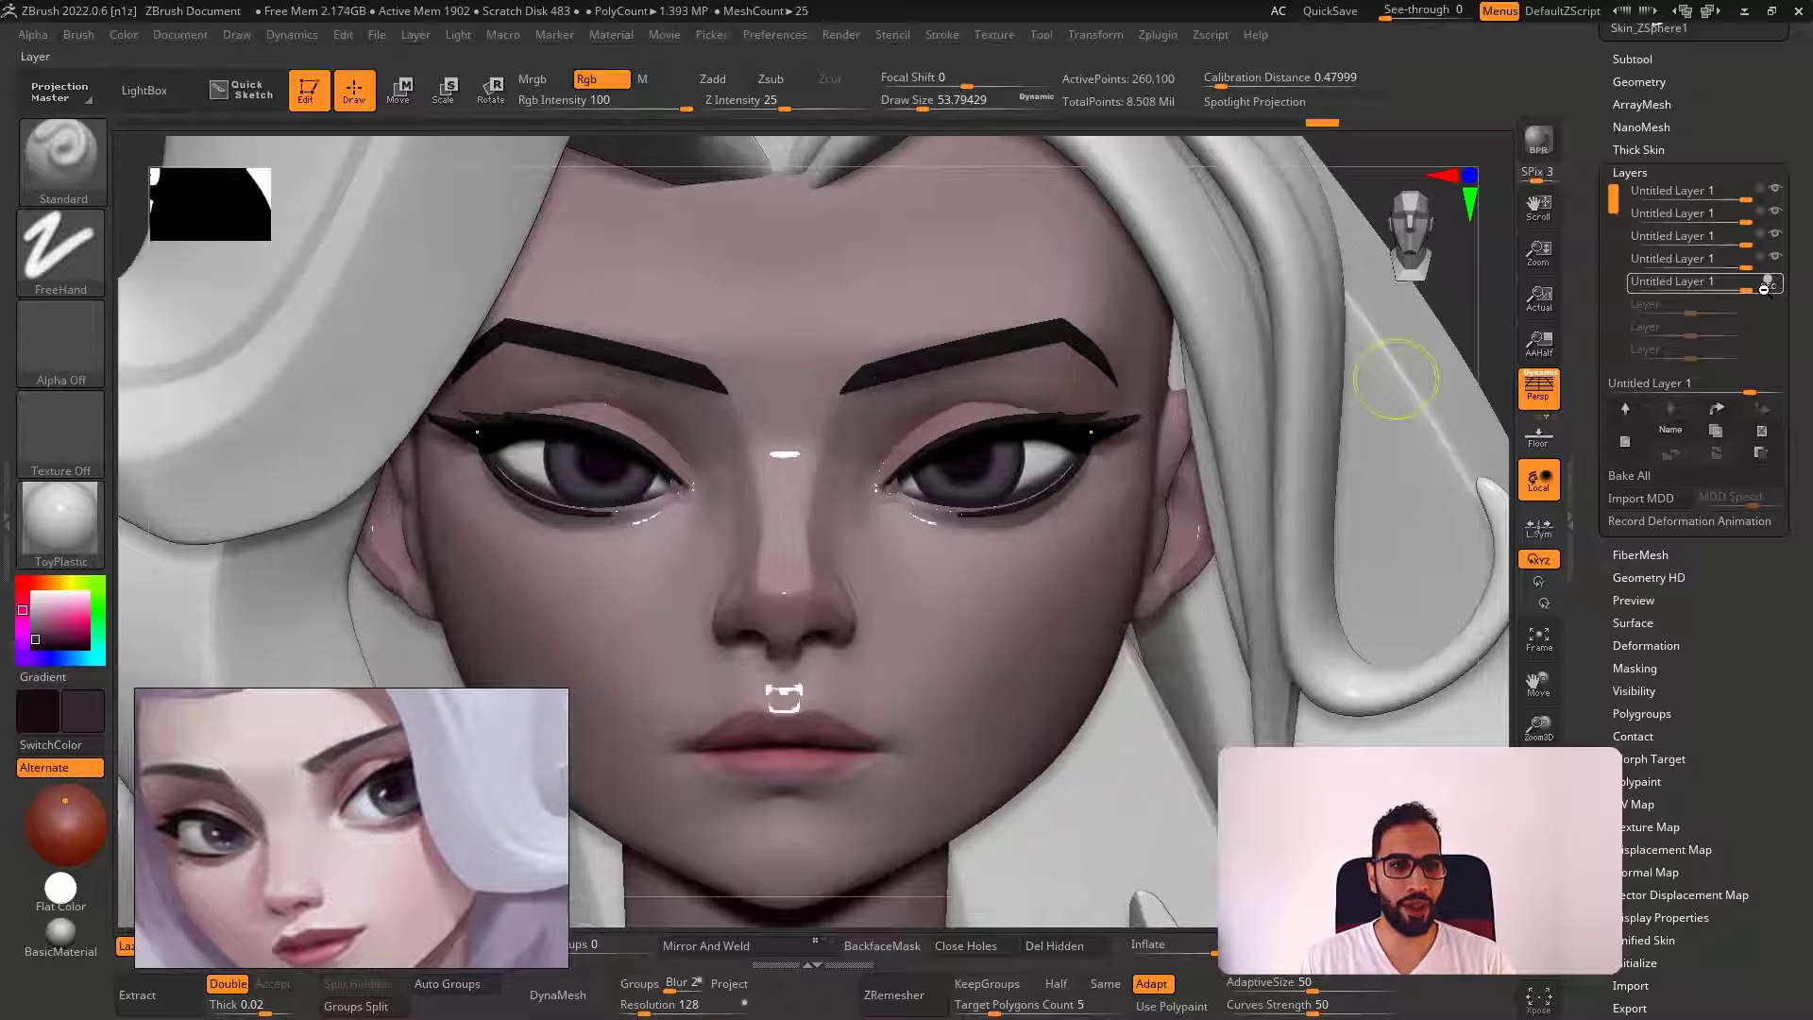
Reduce the lower-eyelid shadow layer's intensity to 0.25663 and the upper-eyelid shadow layer's intensity to 0.76991
{"action": "left_click_drag", "start_coordinate": [1735, 286], "coordinate": [1713, 286]}
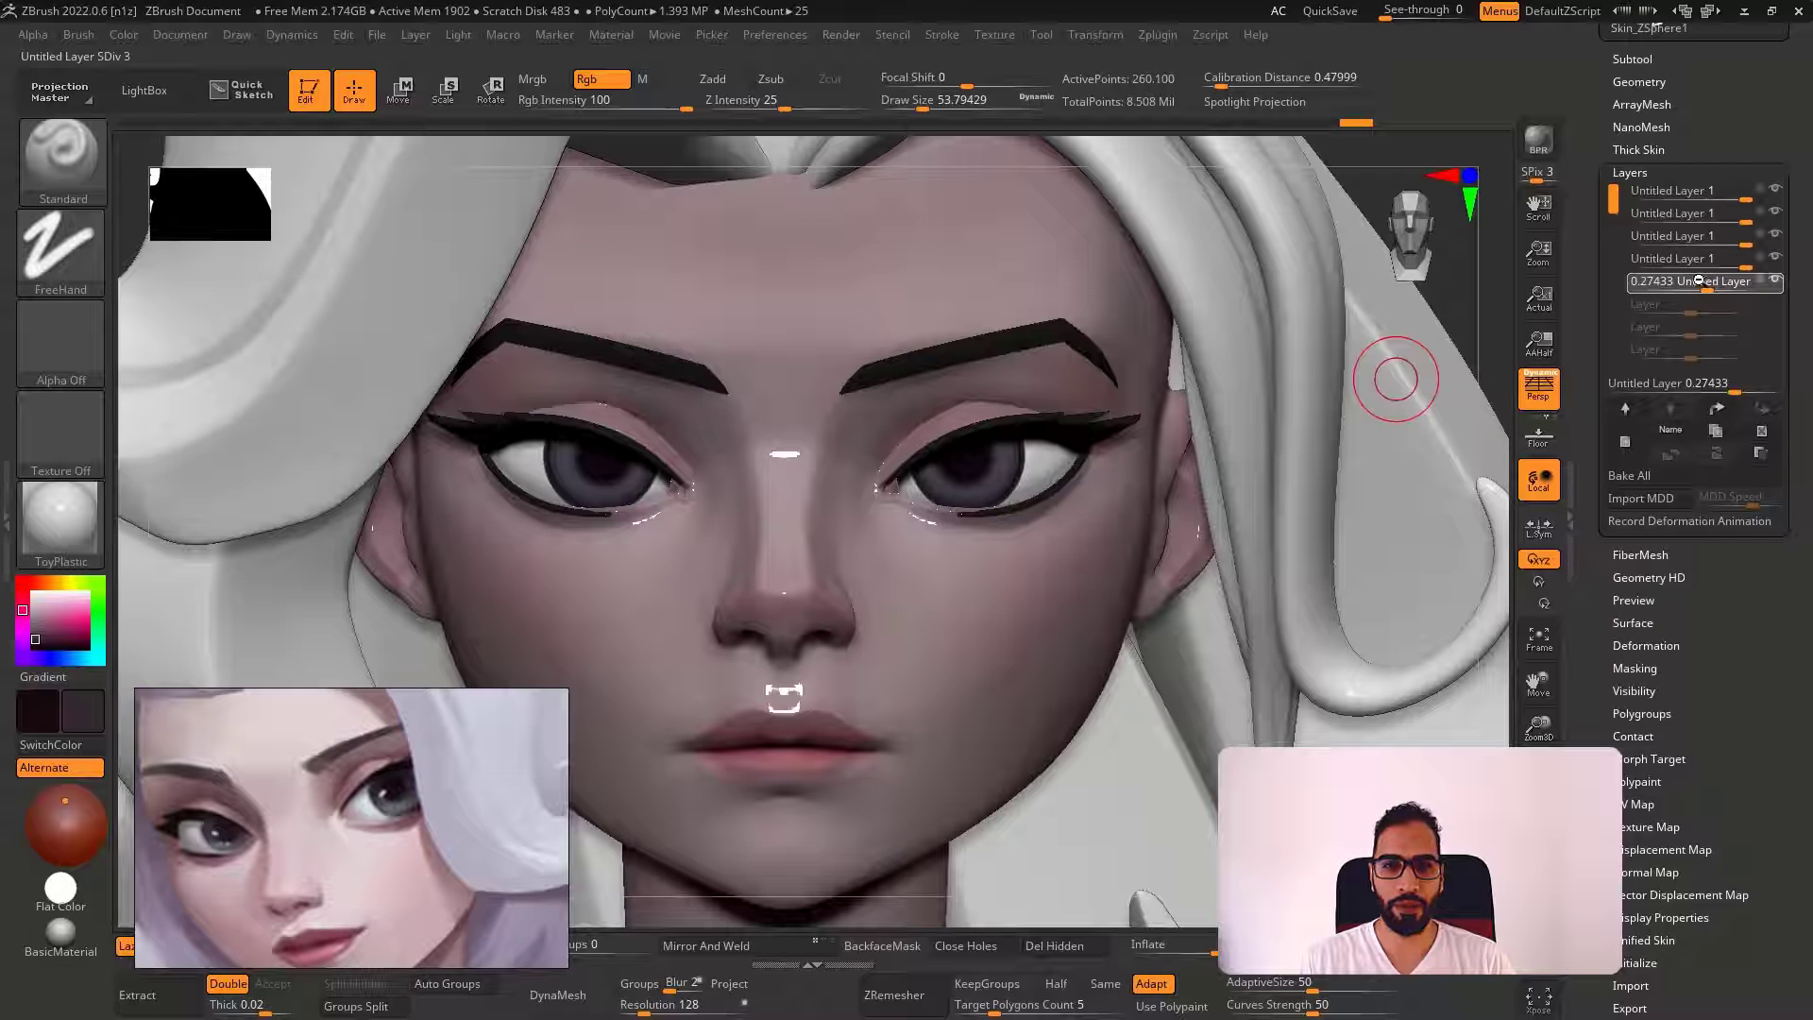
{"action": "left_click", "coordinate": [1700, 258]}
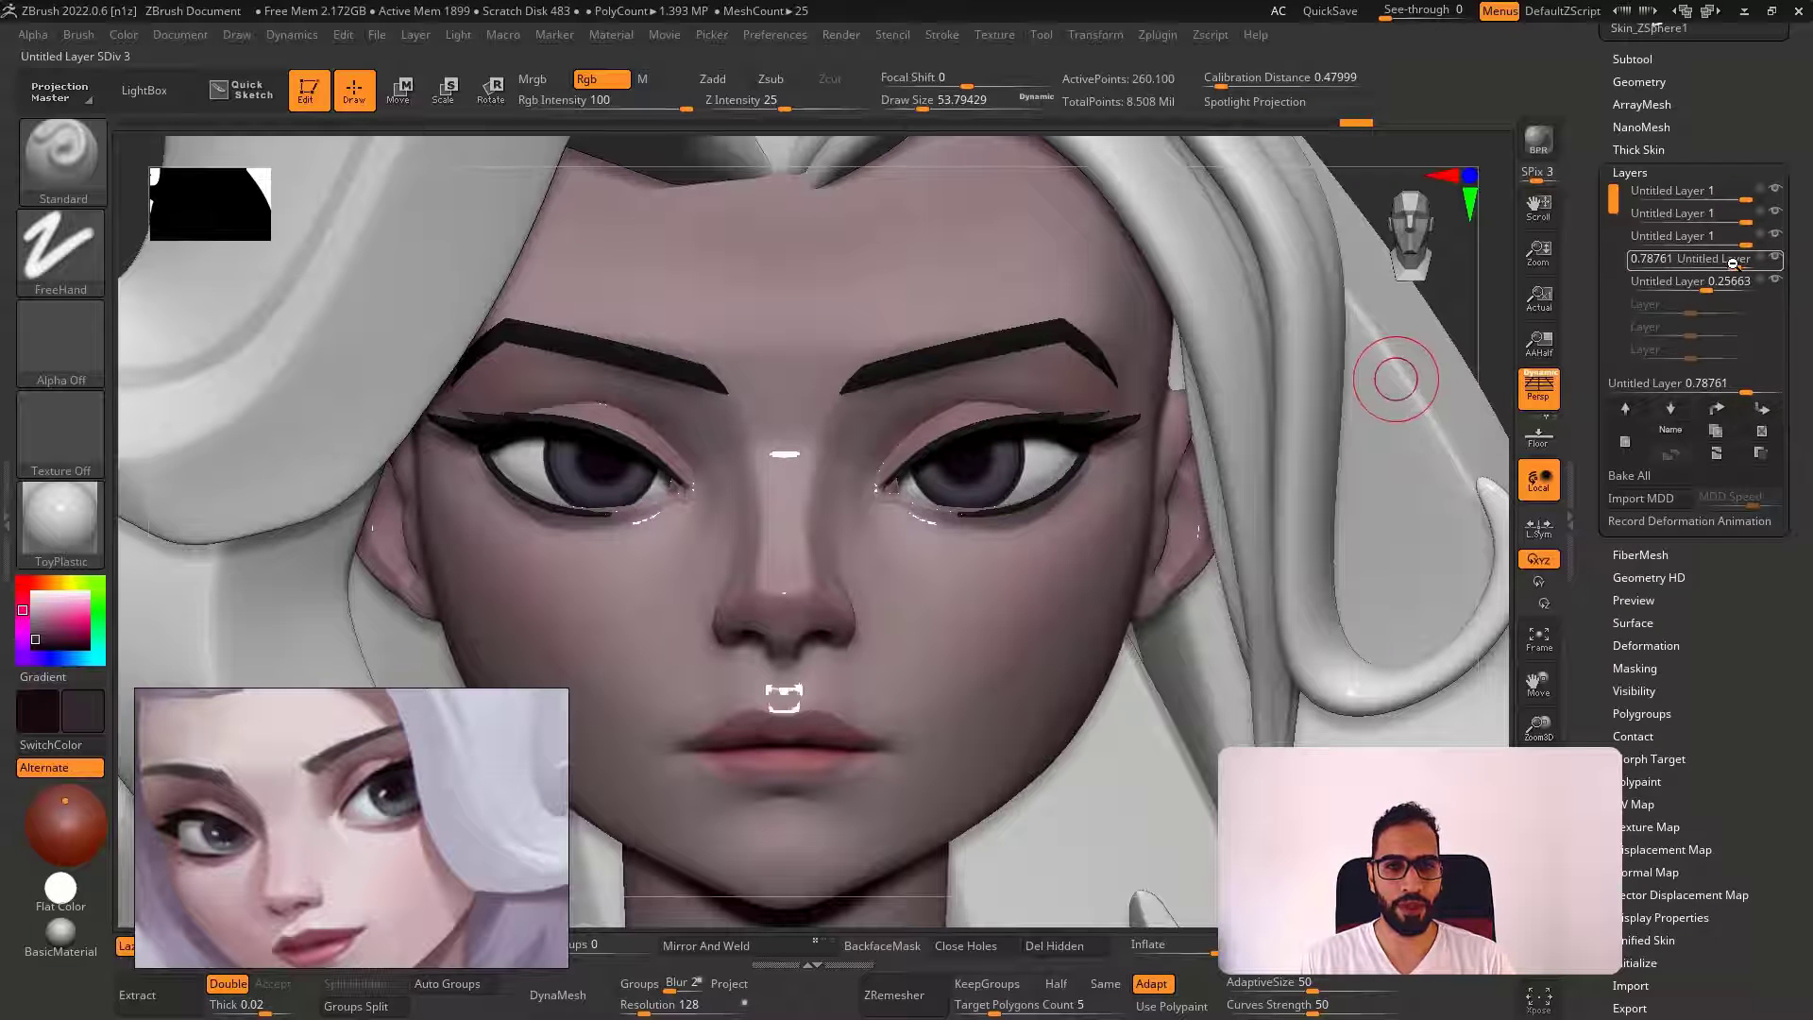
{"action": "left_click_drag", "start_coordinate": [1734, 263], "coordinate": [1732, 263]}
{"action": "right_click_drag", "start_coordinate": [1011, 380], "coordinate": [1001, 283], "text": "ctrl"}
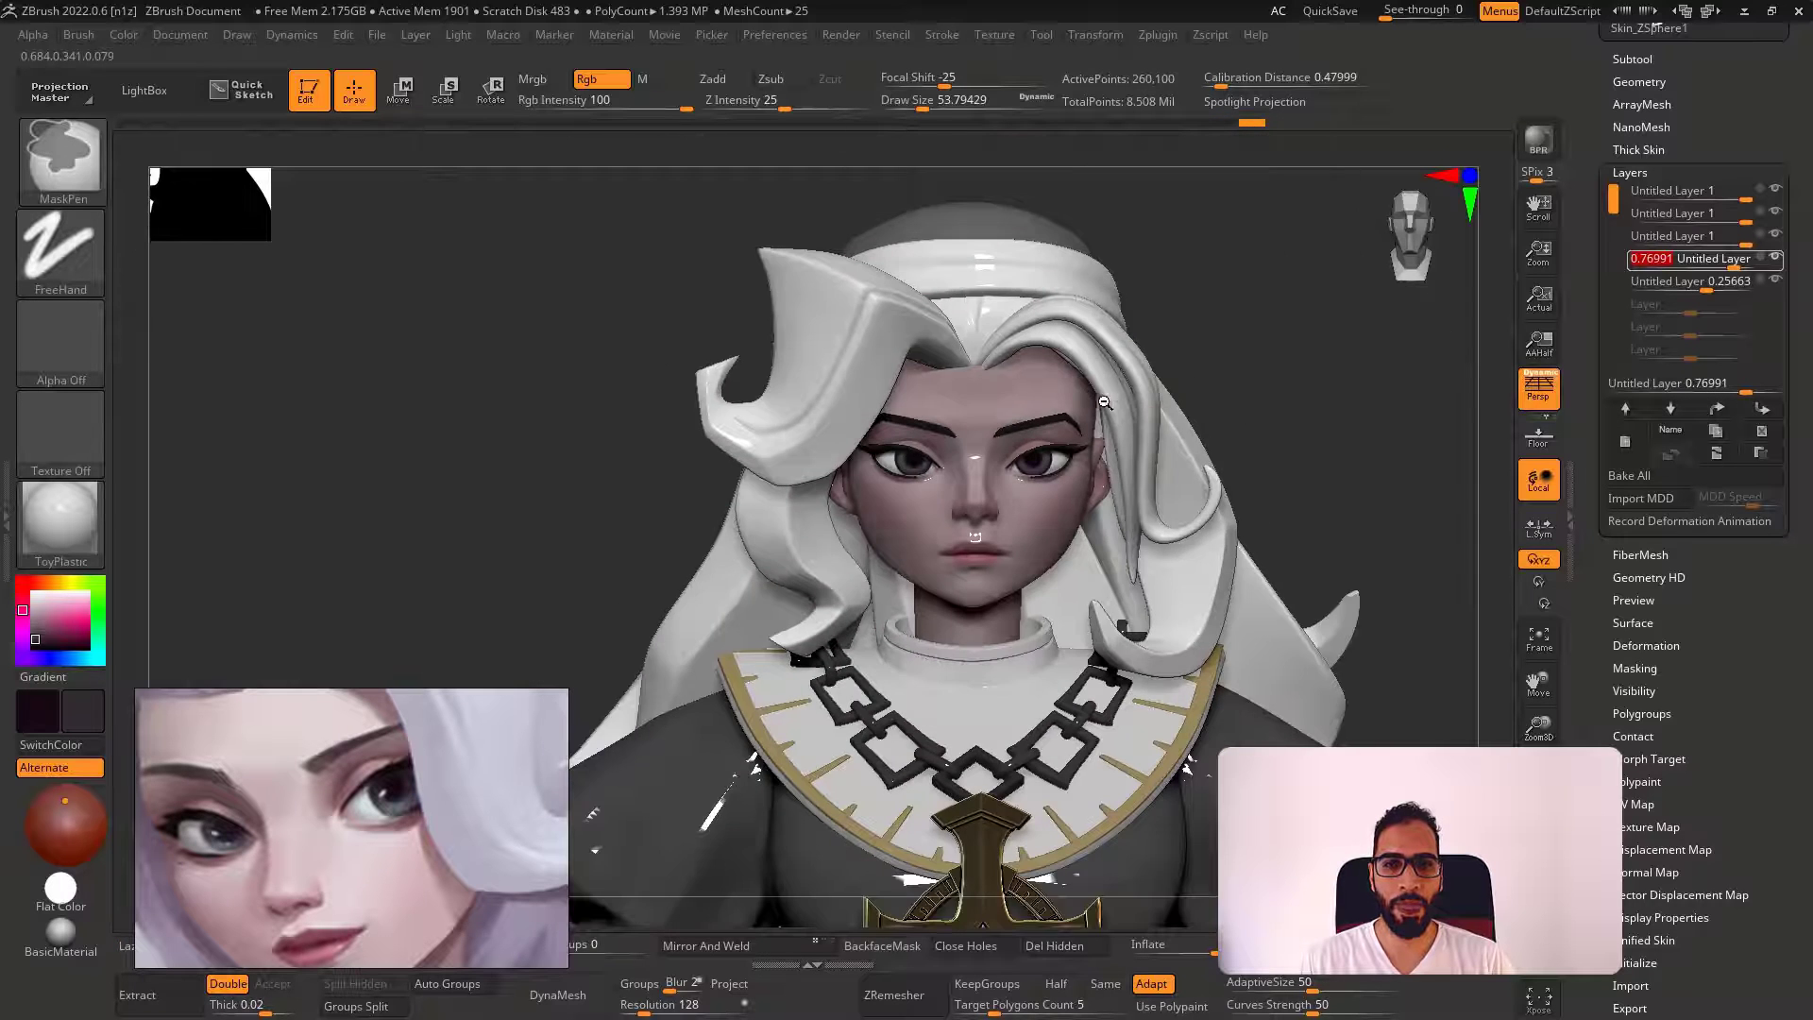
{"action": "right_click_drag", "start_coordinate": [1124, 406], "coordinate": [1207, 571]}
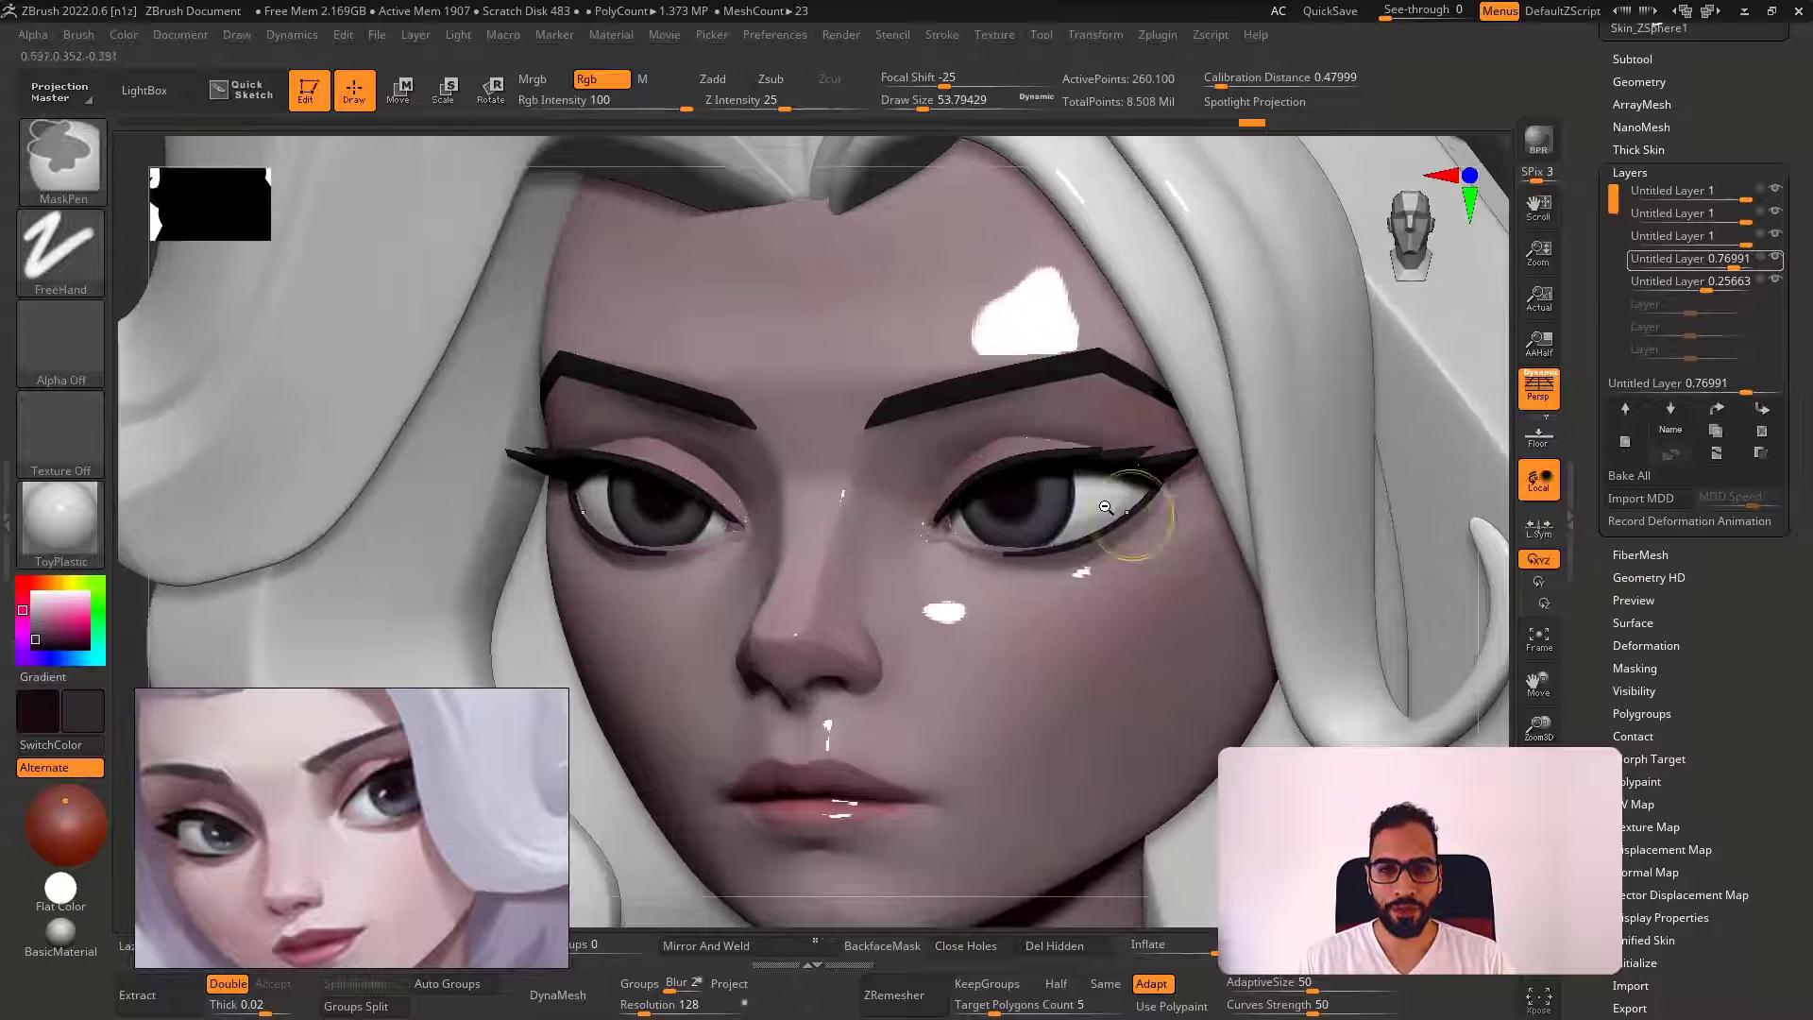
{"action": "right_click_drag", "start_coordinate": [1112, 514], "coordinate": [1155, 614], "text": "ctrl"}
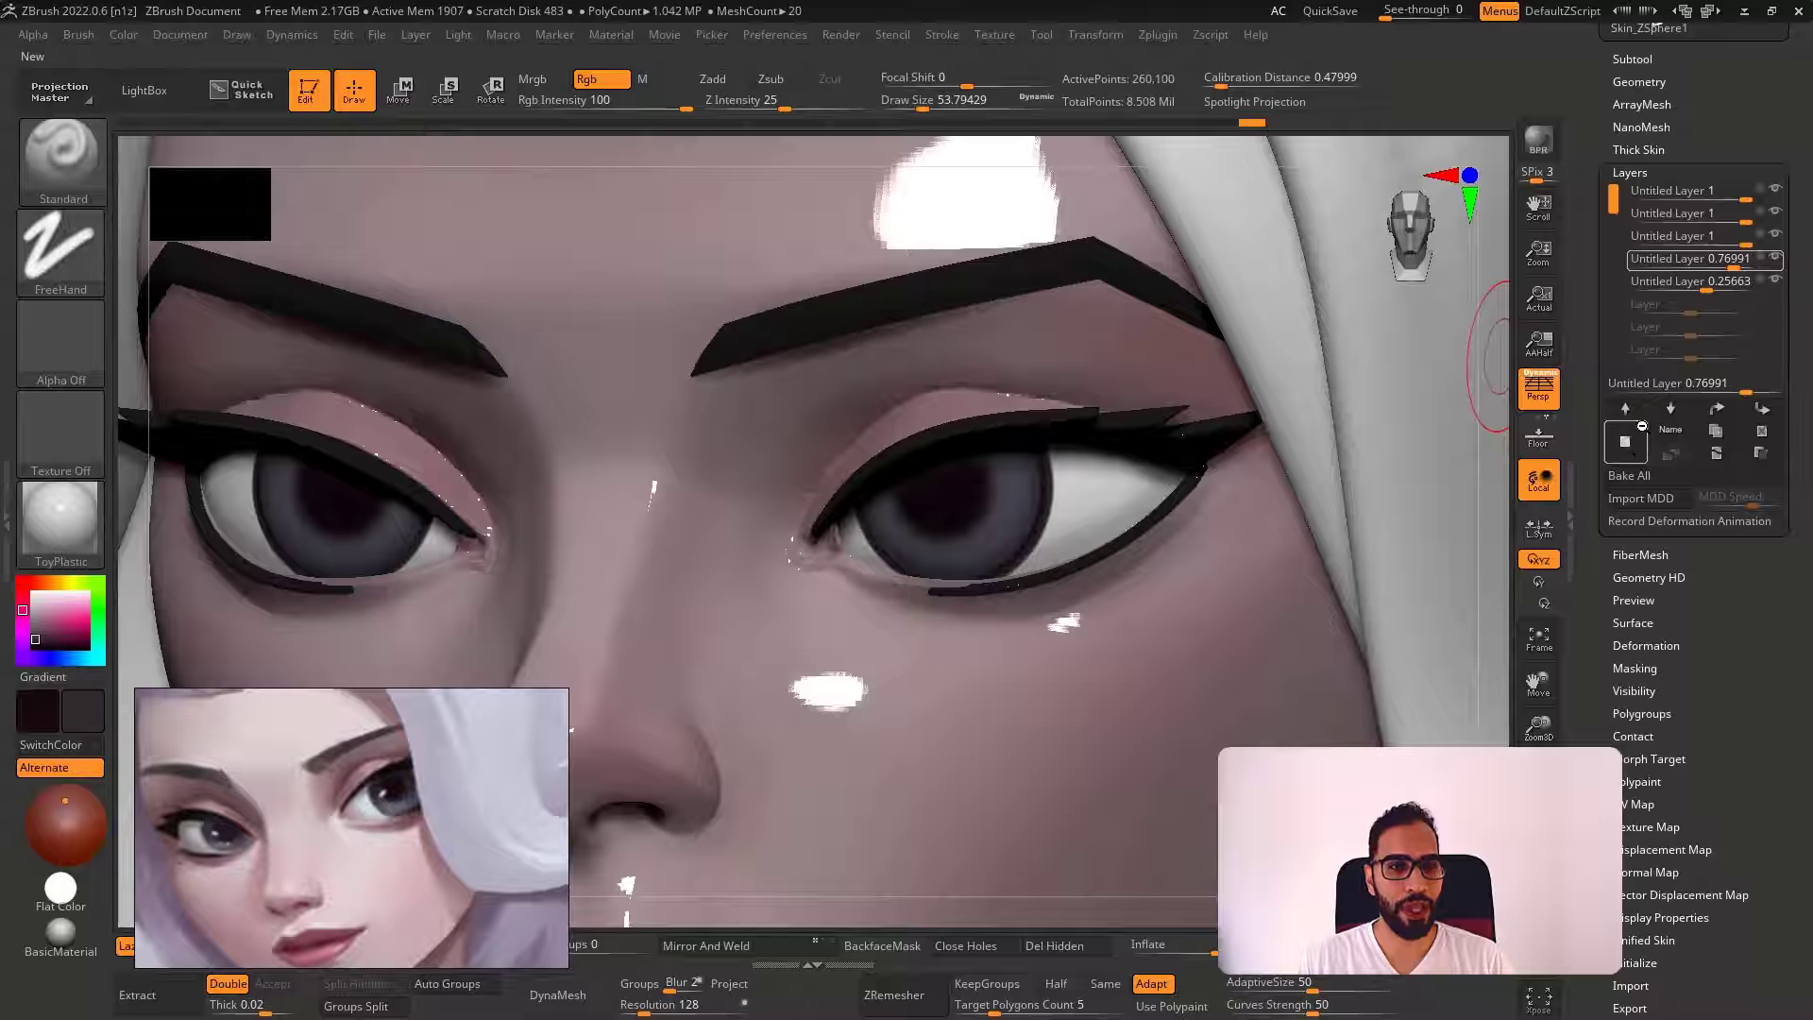
Add a sixth layer to the eyeballs, pick a grey-blue brush colour and set Focal Shift to -75
{"action": "left_click", "coordinate": [1625, 441]}
{"action": "left_click", "coordinate": [1636, 307]}
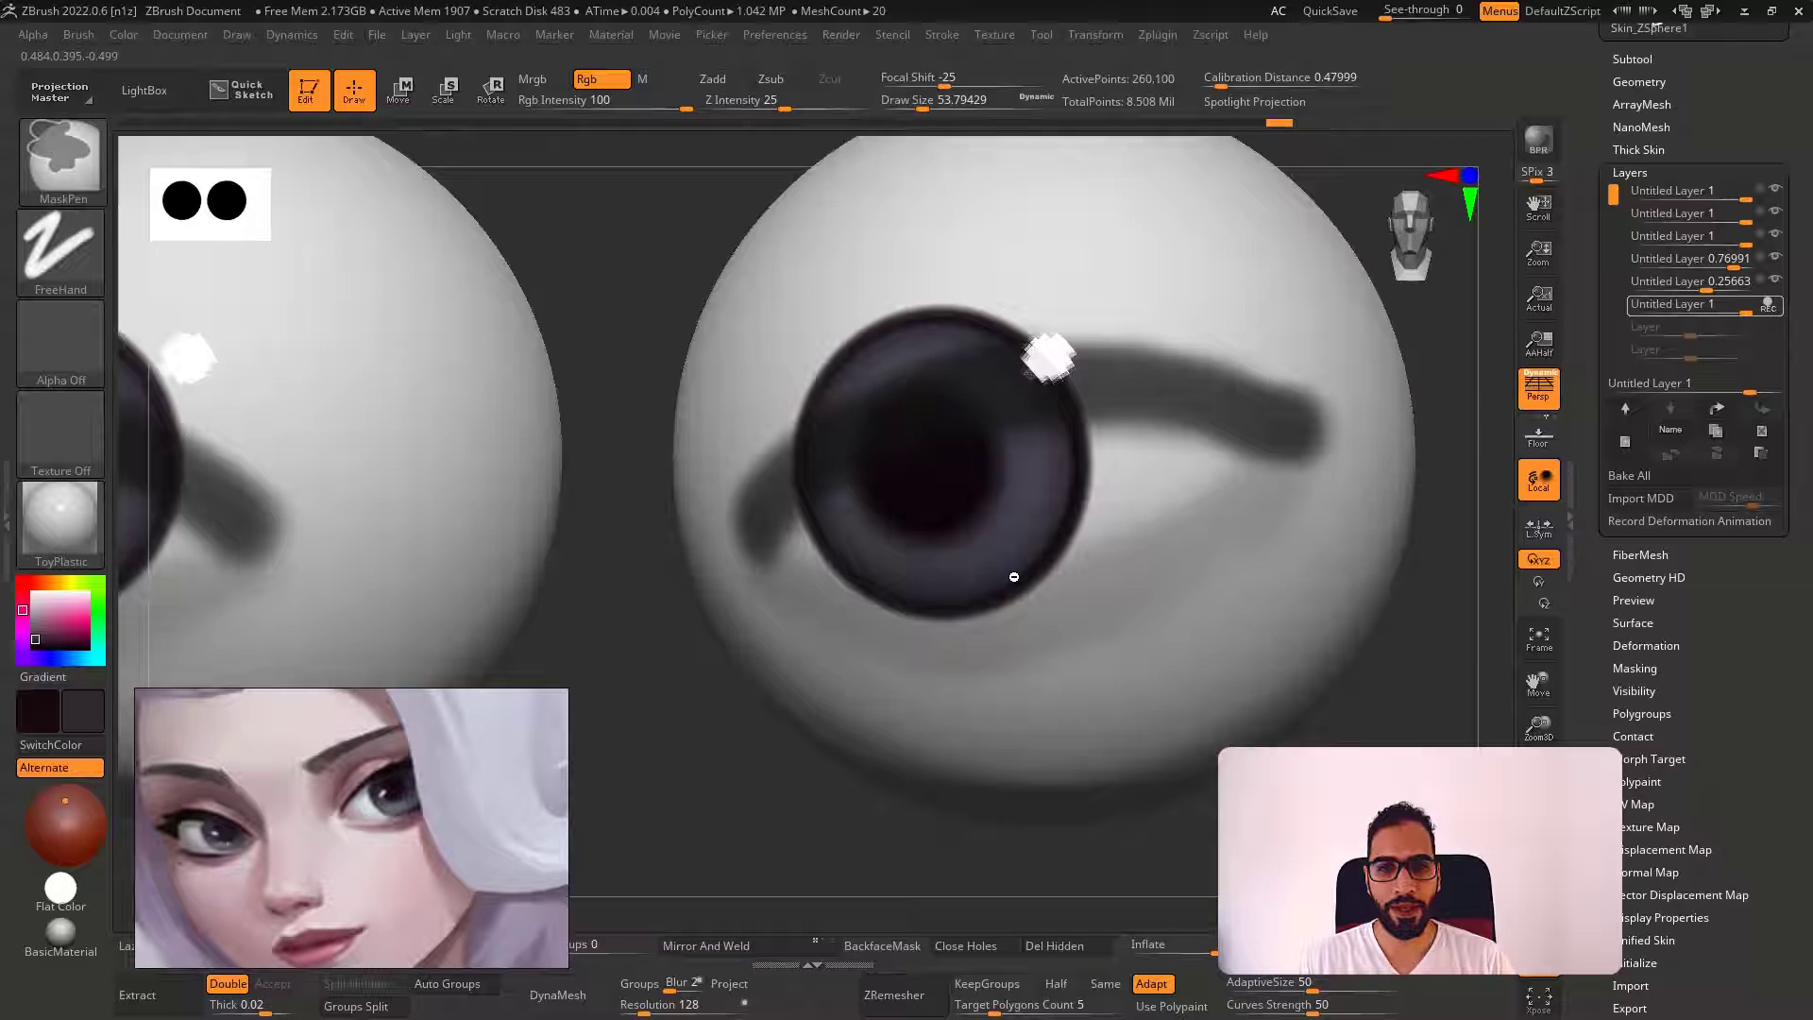
{"action": "mouse_move", "coordinate": [1004, 575]}
{"action": "right_mouse_down", "text": "ctrl"}
{"action": "mouse_move", "coordinate": [992, 540]}
{"action": "mouse_move", "coordinate": [1017, 543]}
{"action": "right_mouse_up", "text": "ctrl"}
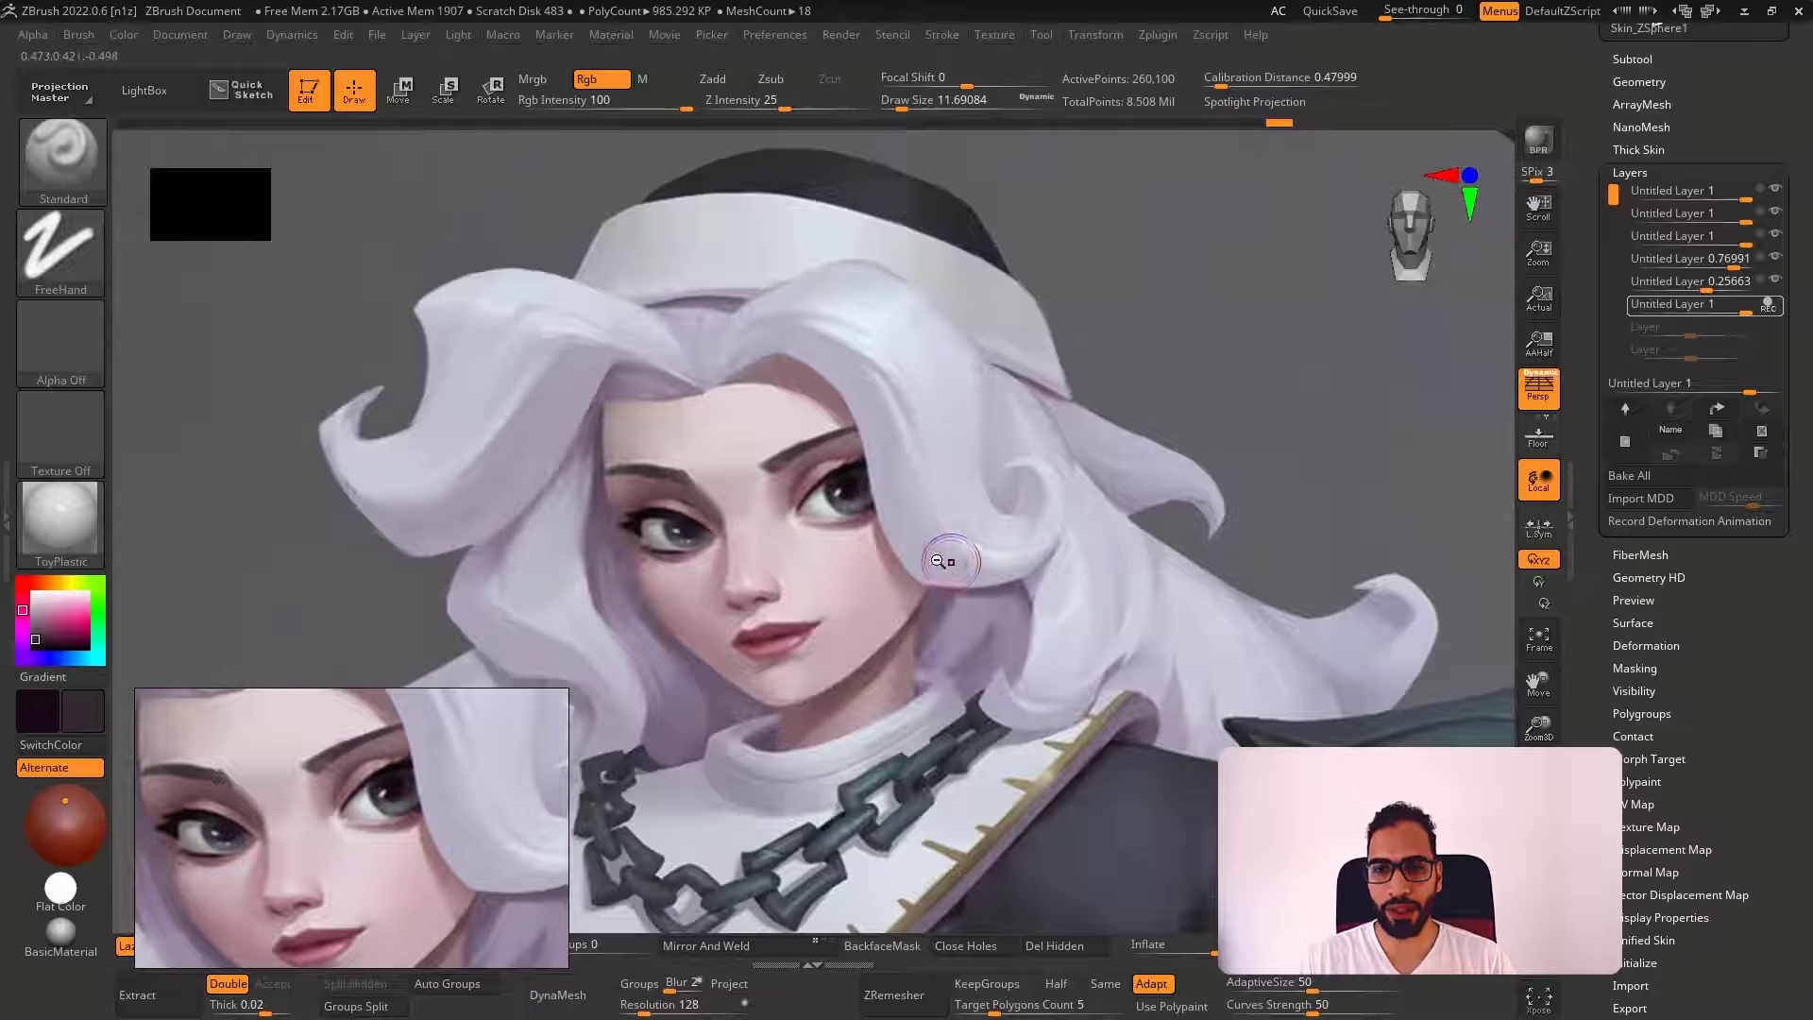
{"action": "key", "text": "space"}
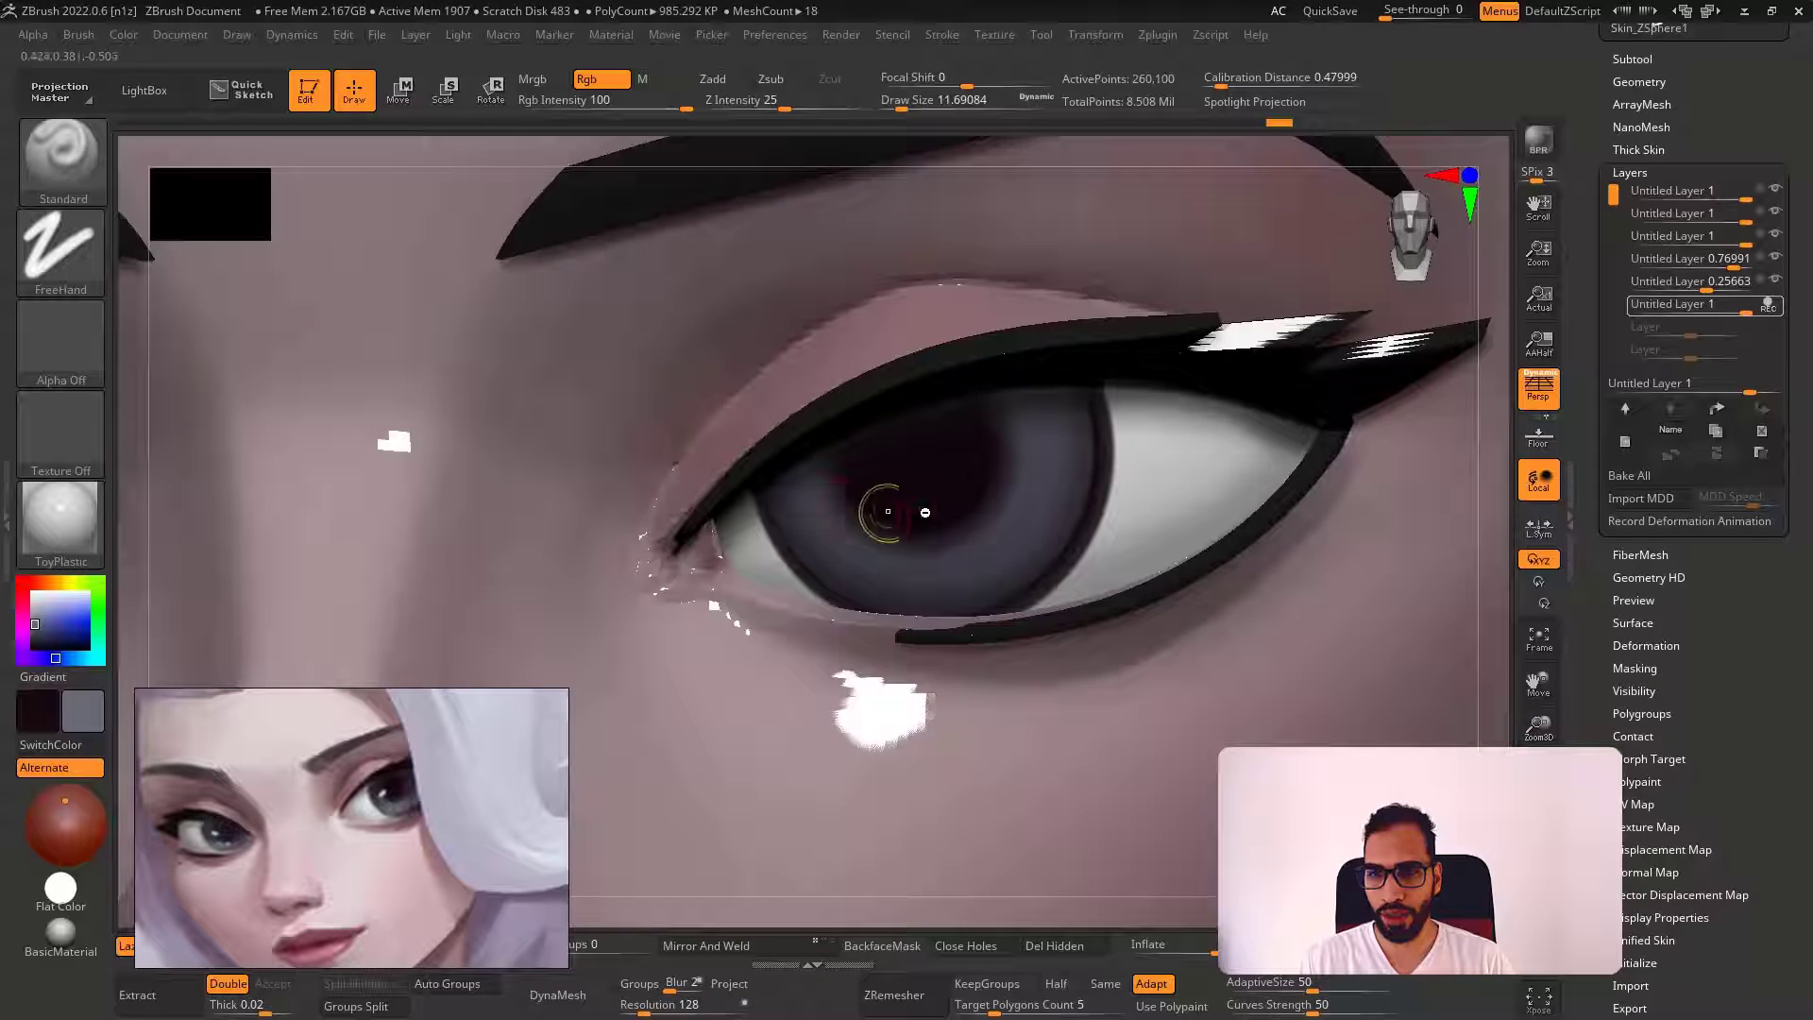
{"action": "right_click_drag", "start_coordinate": [923, 514], "coordinate": [814, 579], "text": "ctrl"}
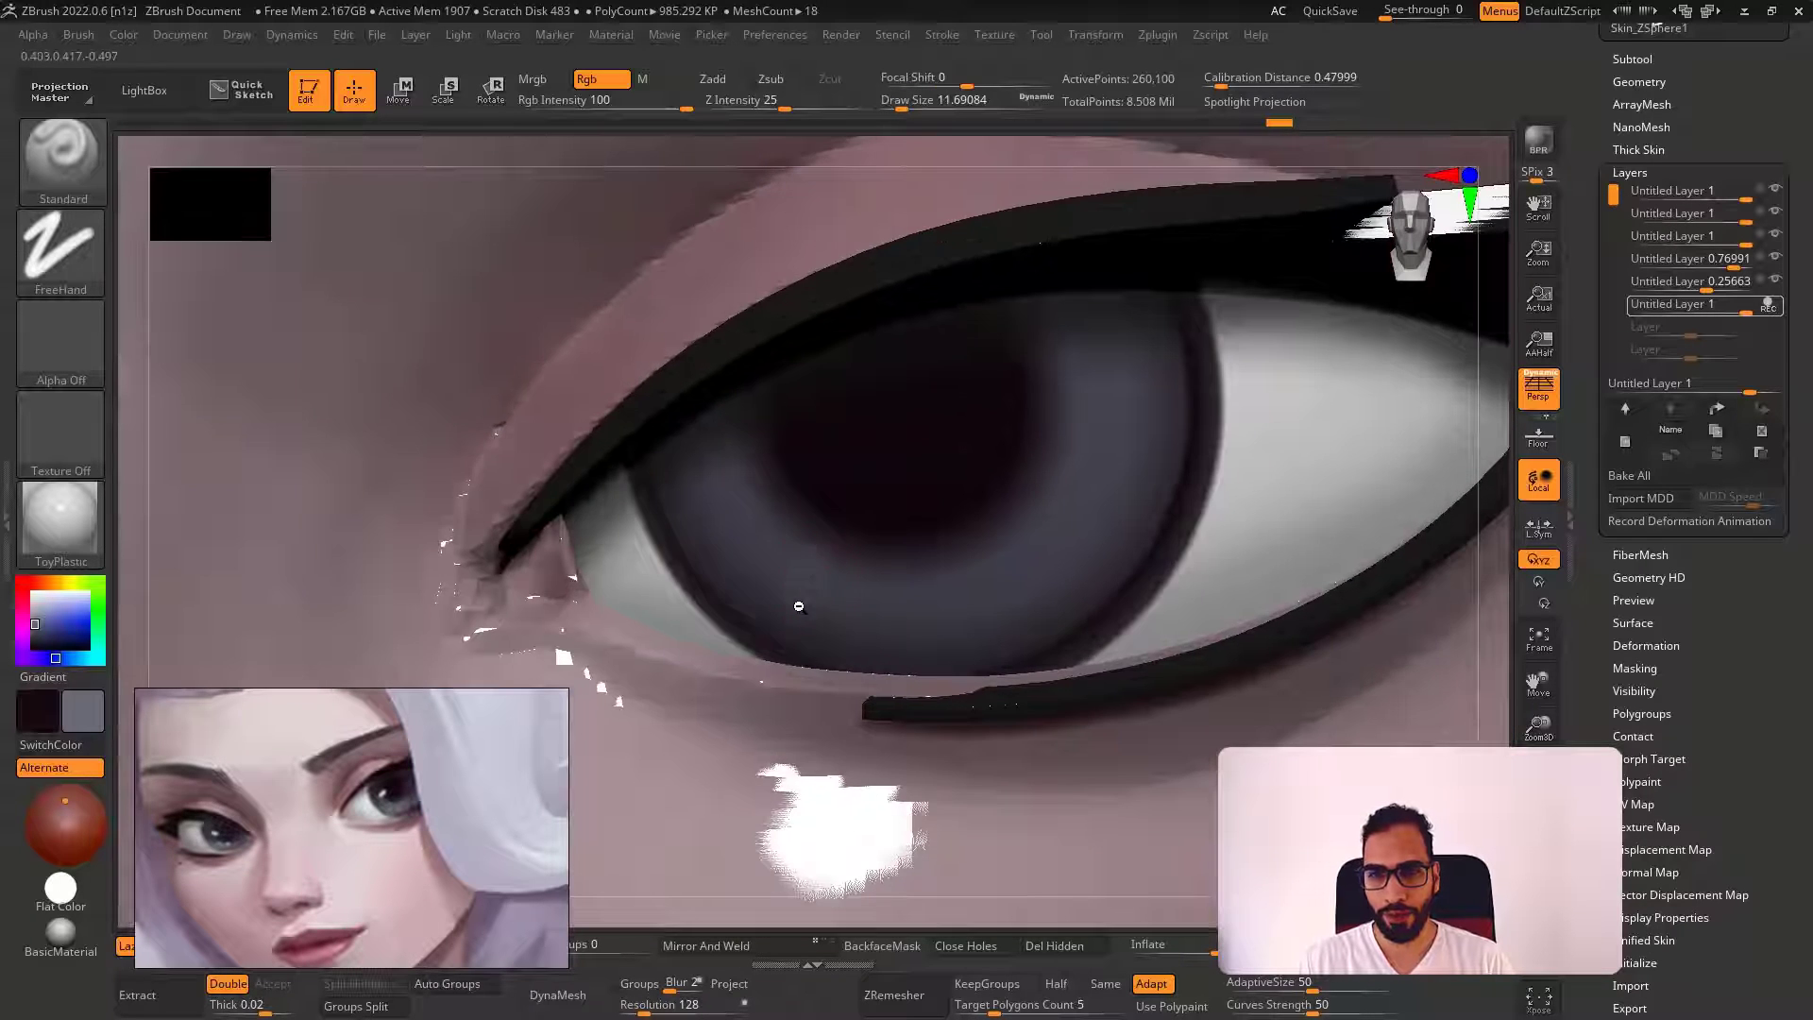
{"action": "mouse_move", "coordinate": [936, 79]}
{"action": "left_mouse_down"}
{"action": "mouse_move", "coordinate": [956, 78]}
{"action": "mouse_move", "coordinate": [904, 80]}
{"action": "left_mouse_up"}
{"action": "key", "text": "s"}
Brighten the lower half of the irises around the pupils with soft grey-blue strokes at a Draw Size of about 20
{"action": "left_click_drag", "start_coordinate": [781, 575], "coordinate": [767, 572]}
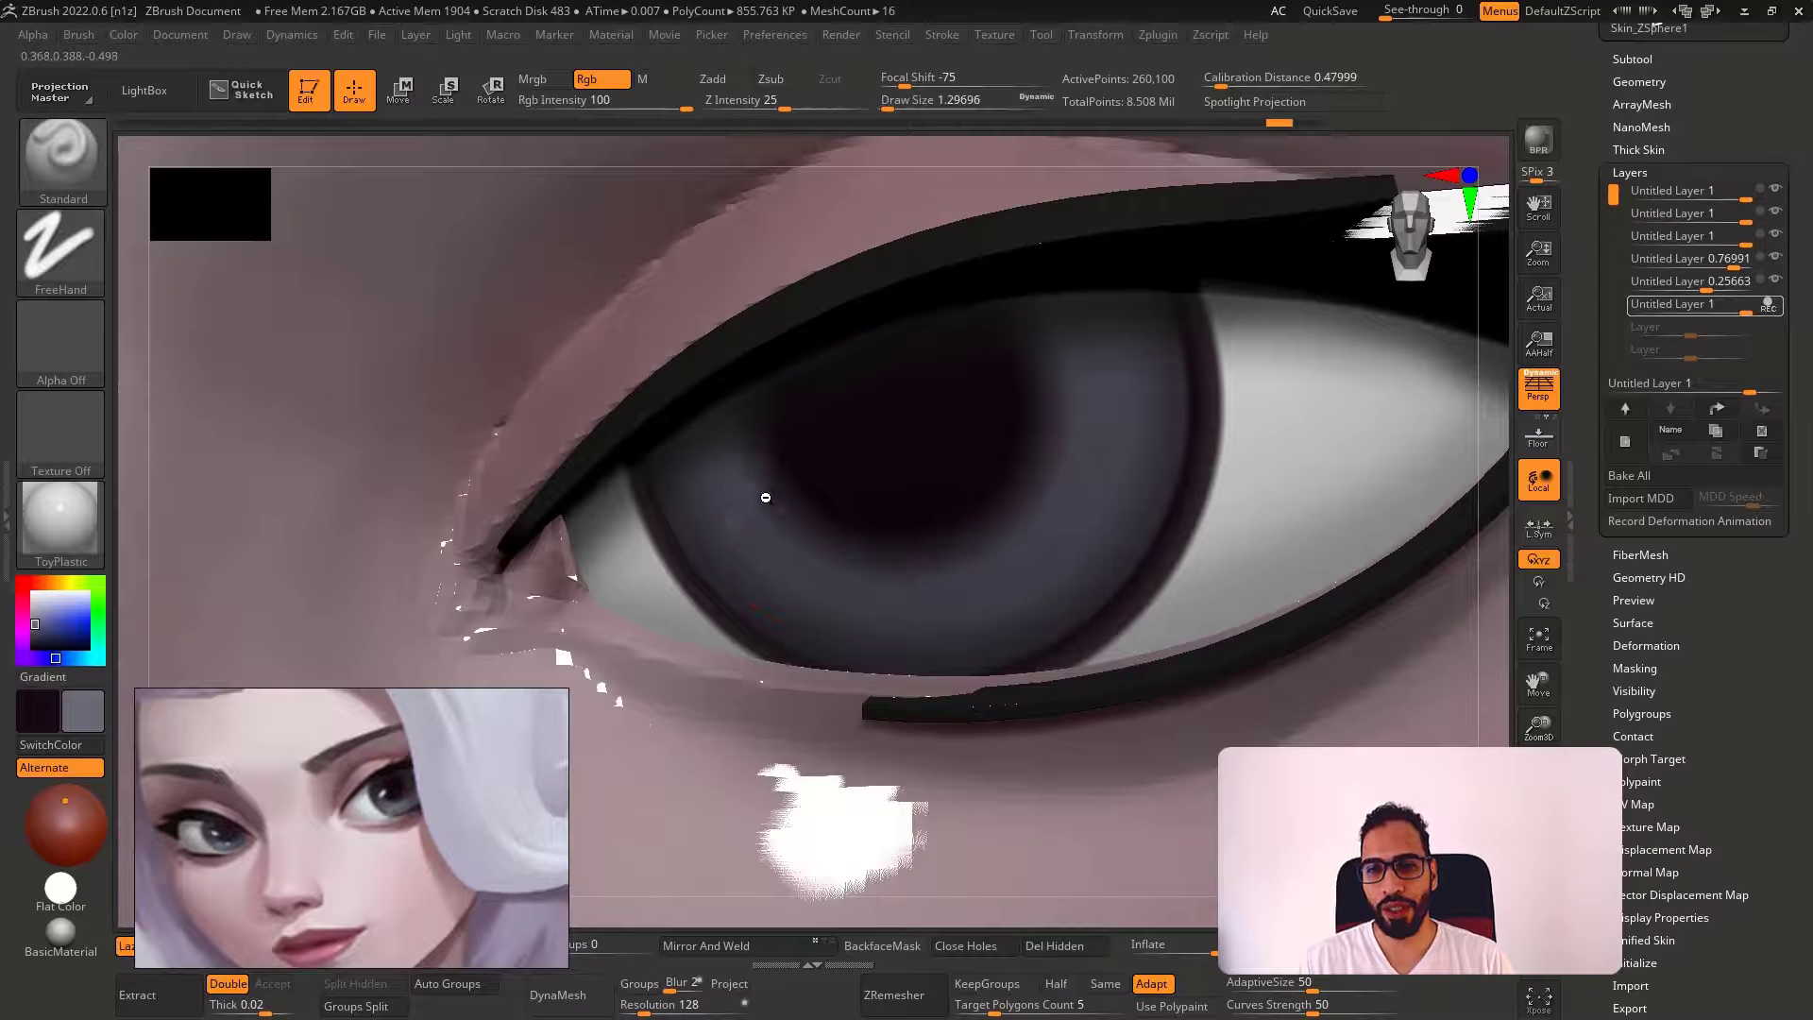
{"action": "left_click_drag", "start_coordinate": [766, 498], "coordinate": [770, 508]}
{"action": "mouse_move", "coordinate": [770, 508]}
{"action": "right_mouse_down"}
{"action": "mouse_move", "coordinate": [785, 539]}
{"action": "mouse_move", "coordinate": [746, 539]}
{"action": "mouse_move", "coordinate": [821, 530]}
{"action": "mouse_move", "coordinate": [817, 582]}
{"action": "mouse_move", "coordinate": [748, 518]}
{"action": "mouse_move", "coordinate": [777, 486]}
{"action": "right_mouse_up"}
{"action": "key", "text": "s"}
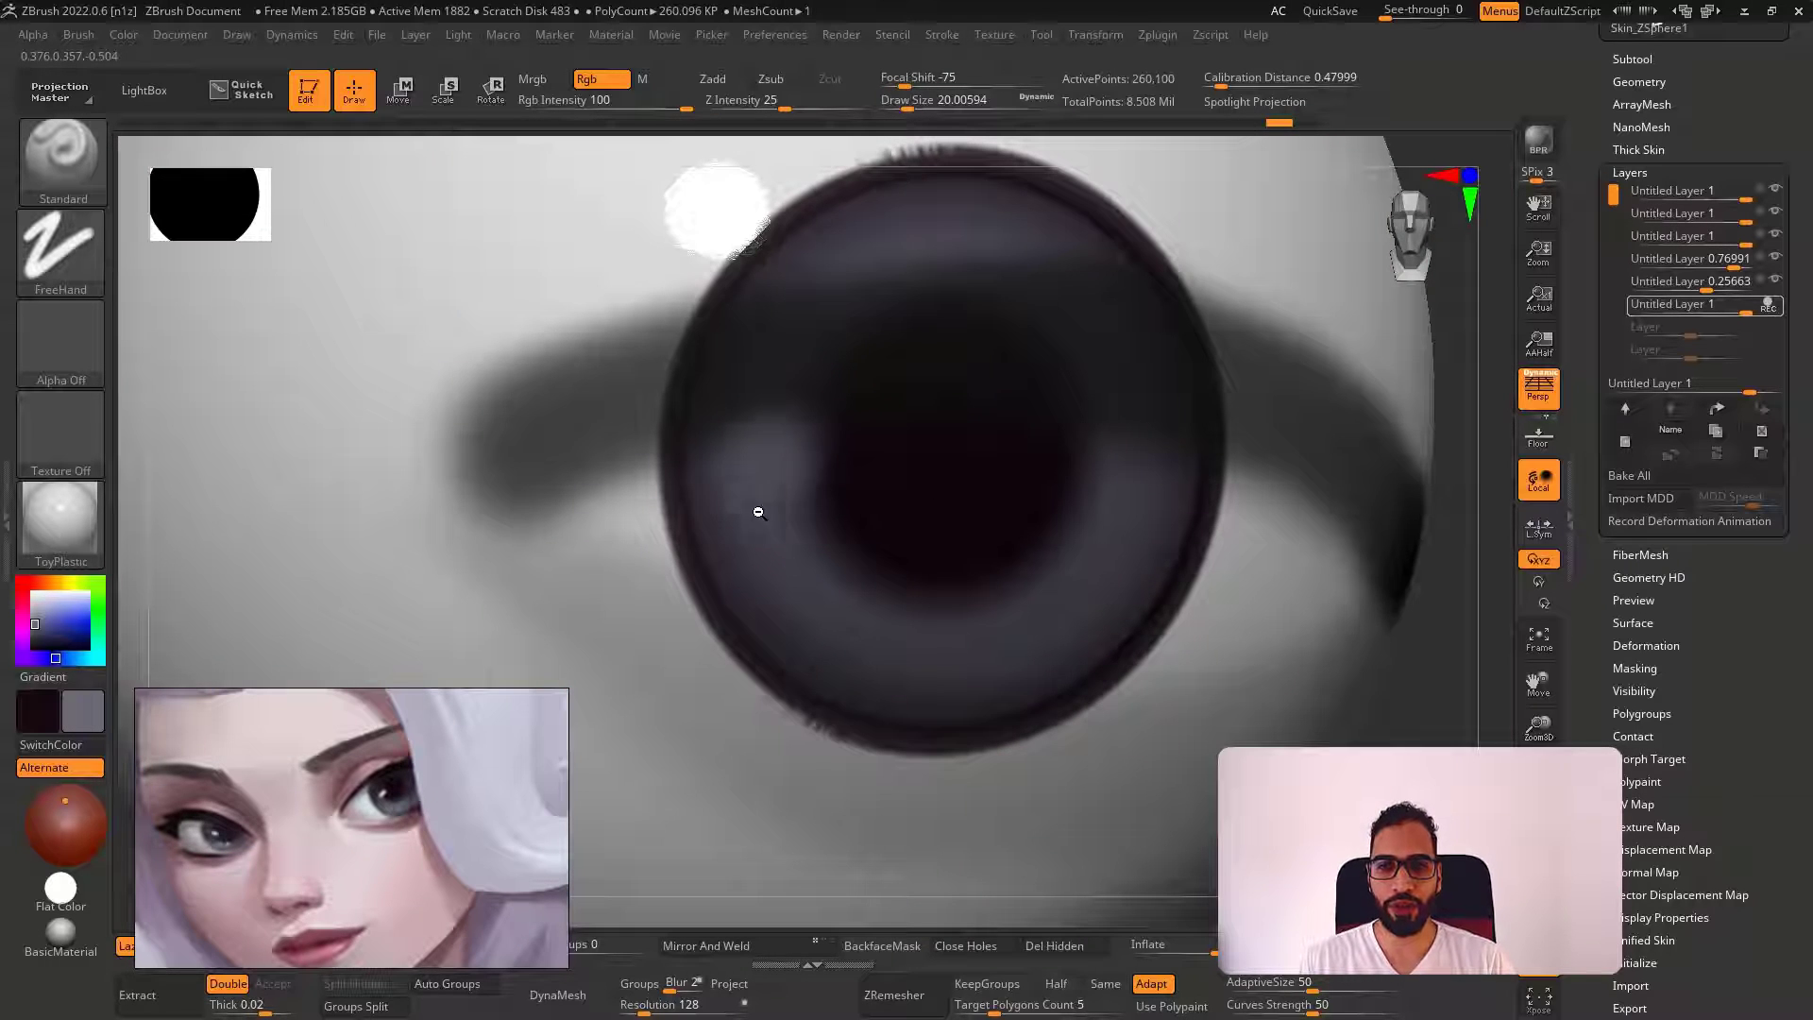
{"action": "left_click_drag", "start_coordinate": [862, 566], "coordinate": [894, 620]}
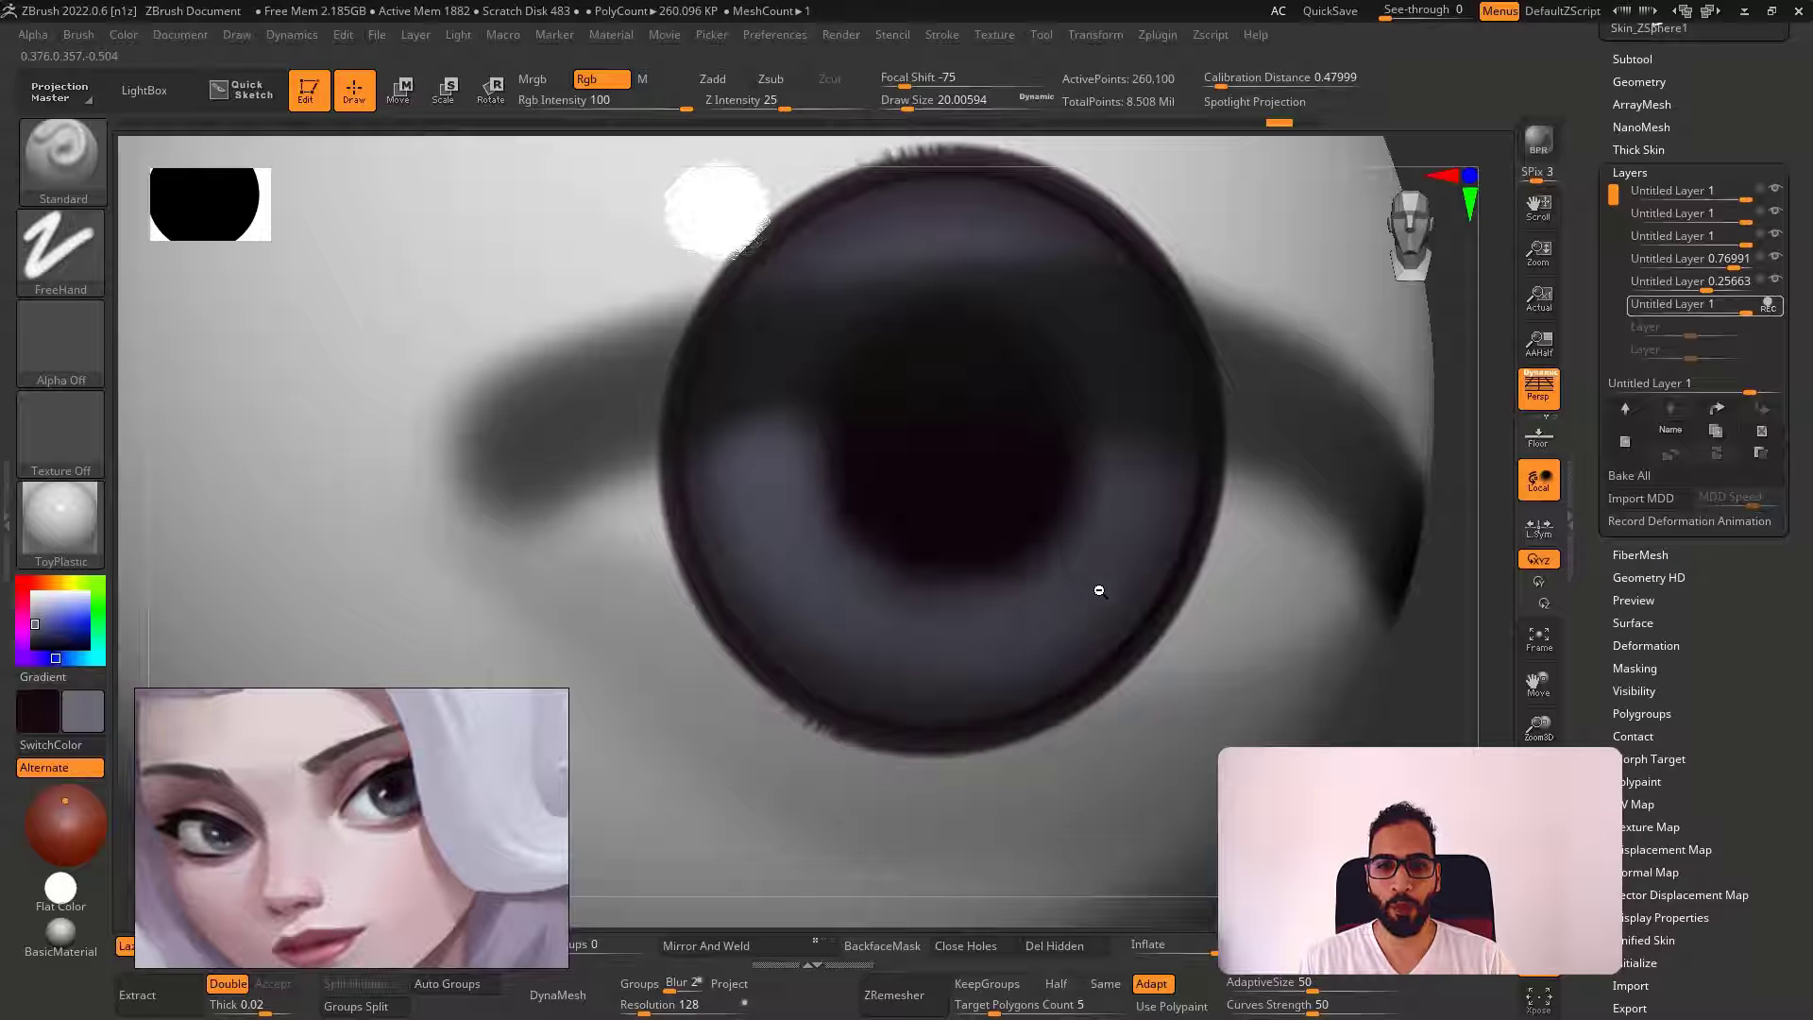
{"action": "mouse_move", "coordinate": [1098, 468]}
{"action": "left_mouse_down"}
{"action": "mouse_move", "coordinate": [1118, 433]}
{"action": "mouse_move", "coordinate": [1157, 448]}
{"action": "mouse_move", "coordinate": [1081, 483]}
{"action": "left_mouse_up"}
Reduce the Draw Size to about 5, add a seventh layer and choose a lighter grey-blue for the iris detail
{"action": "key", "text": "s"}
{"action": "key", "text": "s"}
{"action": "key", "text": "s"}
{"action": "left_click", "coordinate": [793, 510]}
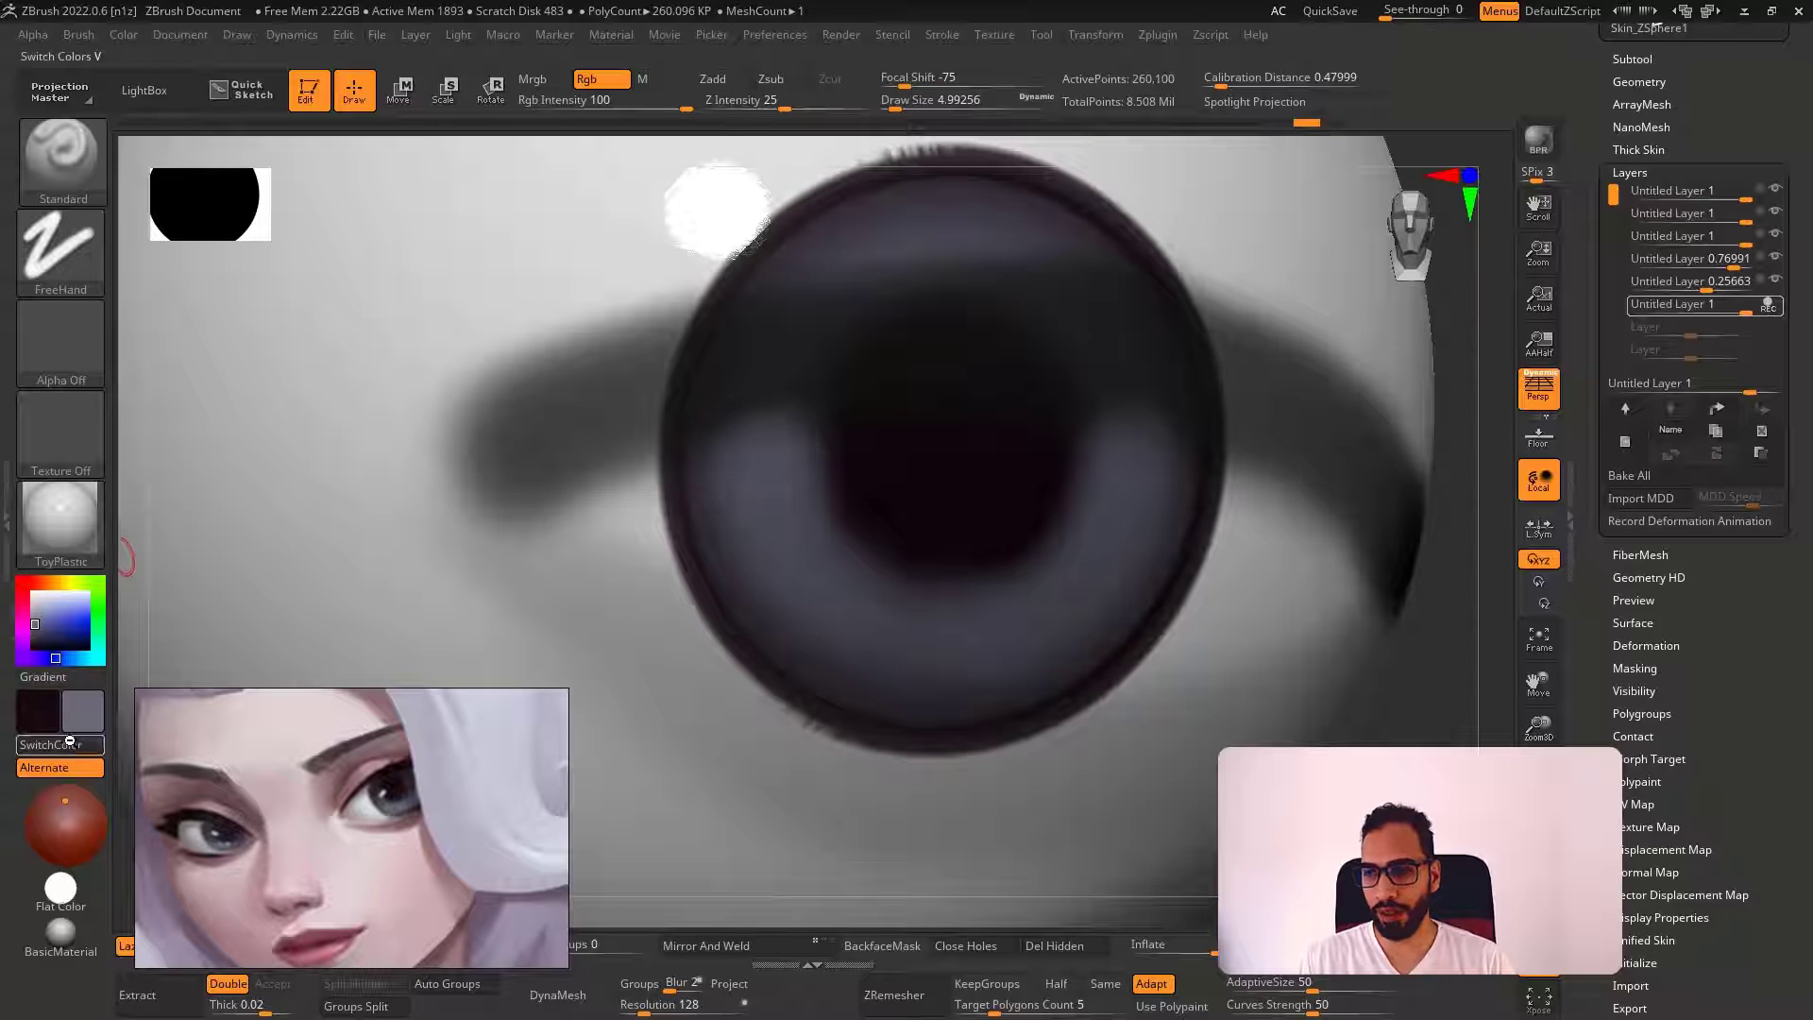
{"action": "left_click", "coordinate": [1625, 440]}
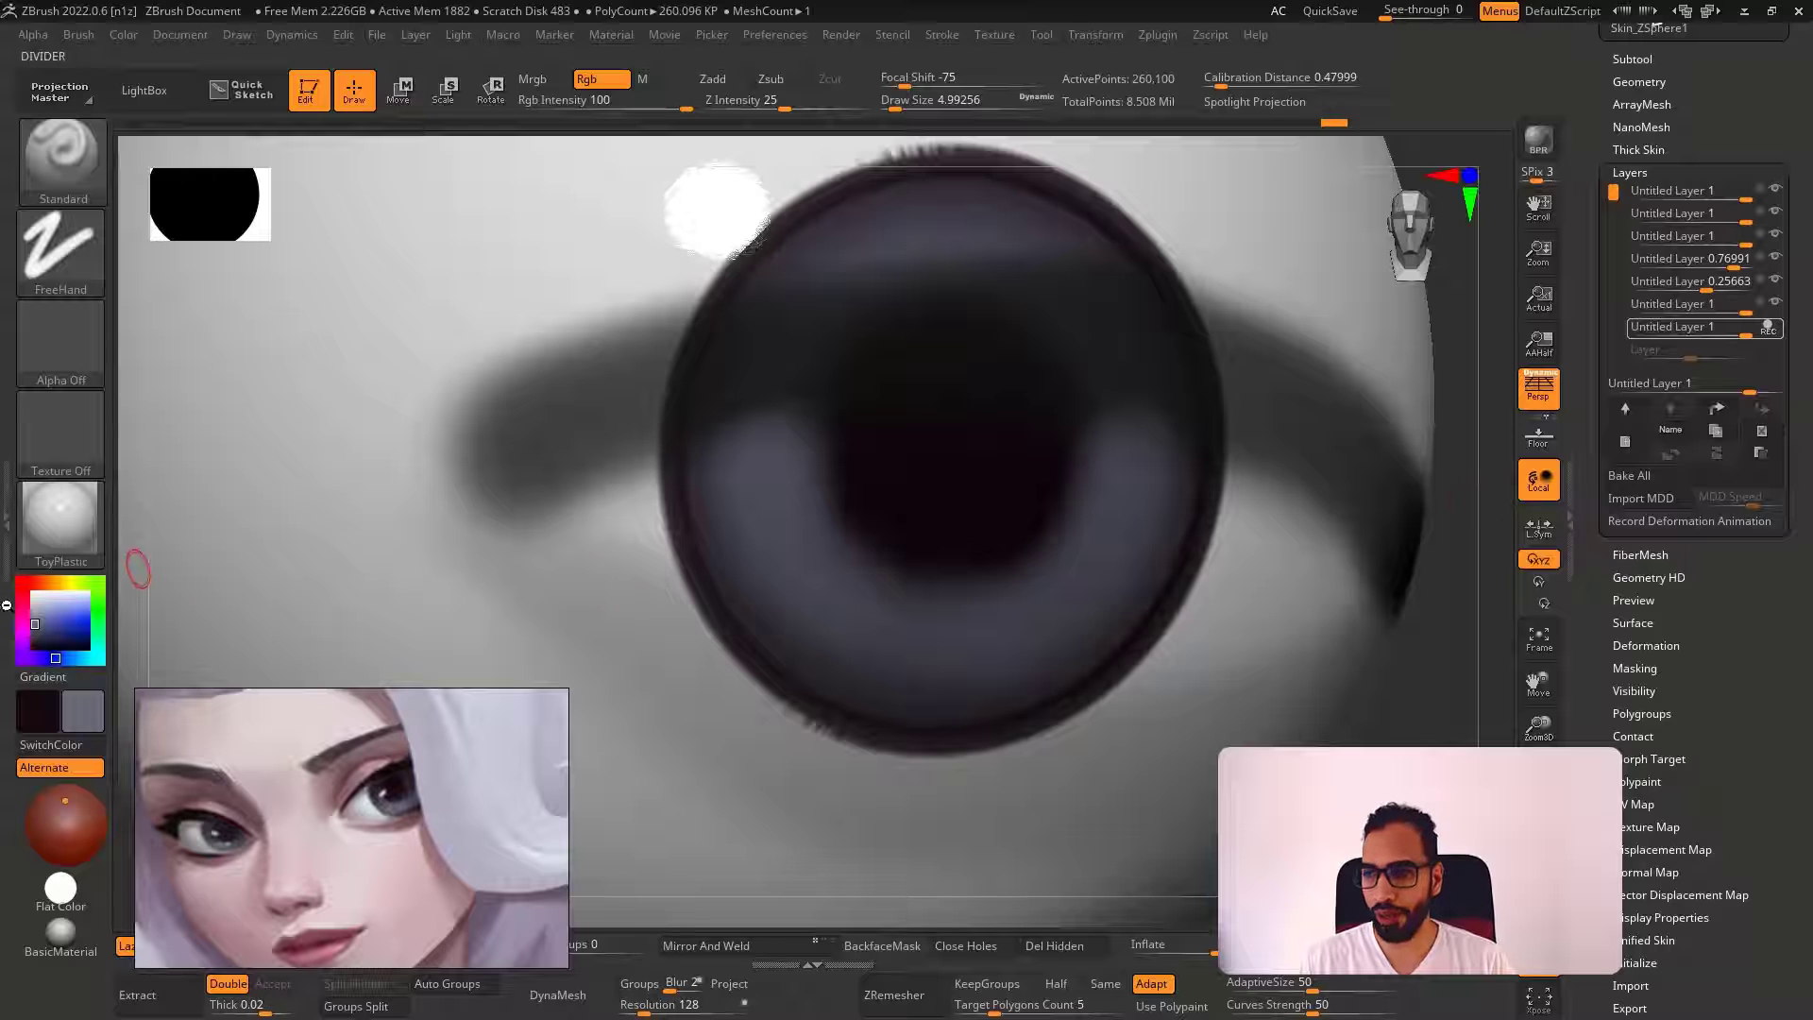
{"action": "left_click", "coordinate": [34, 616]}
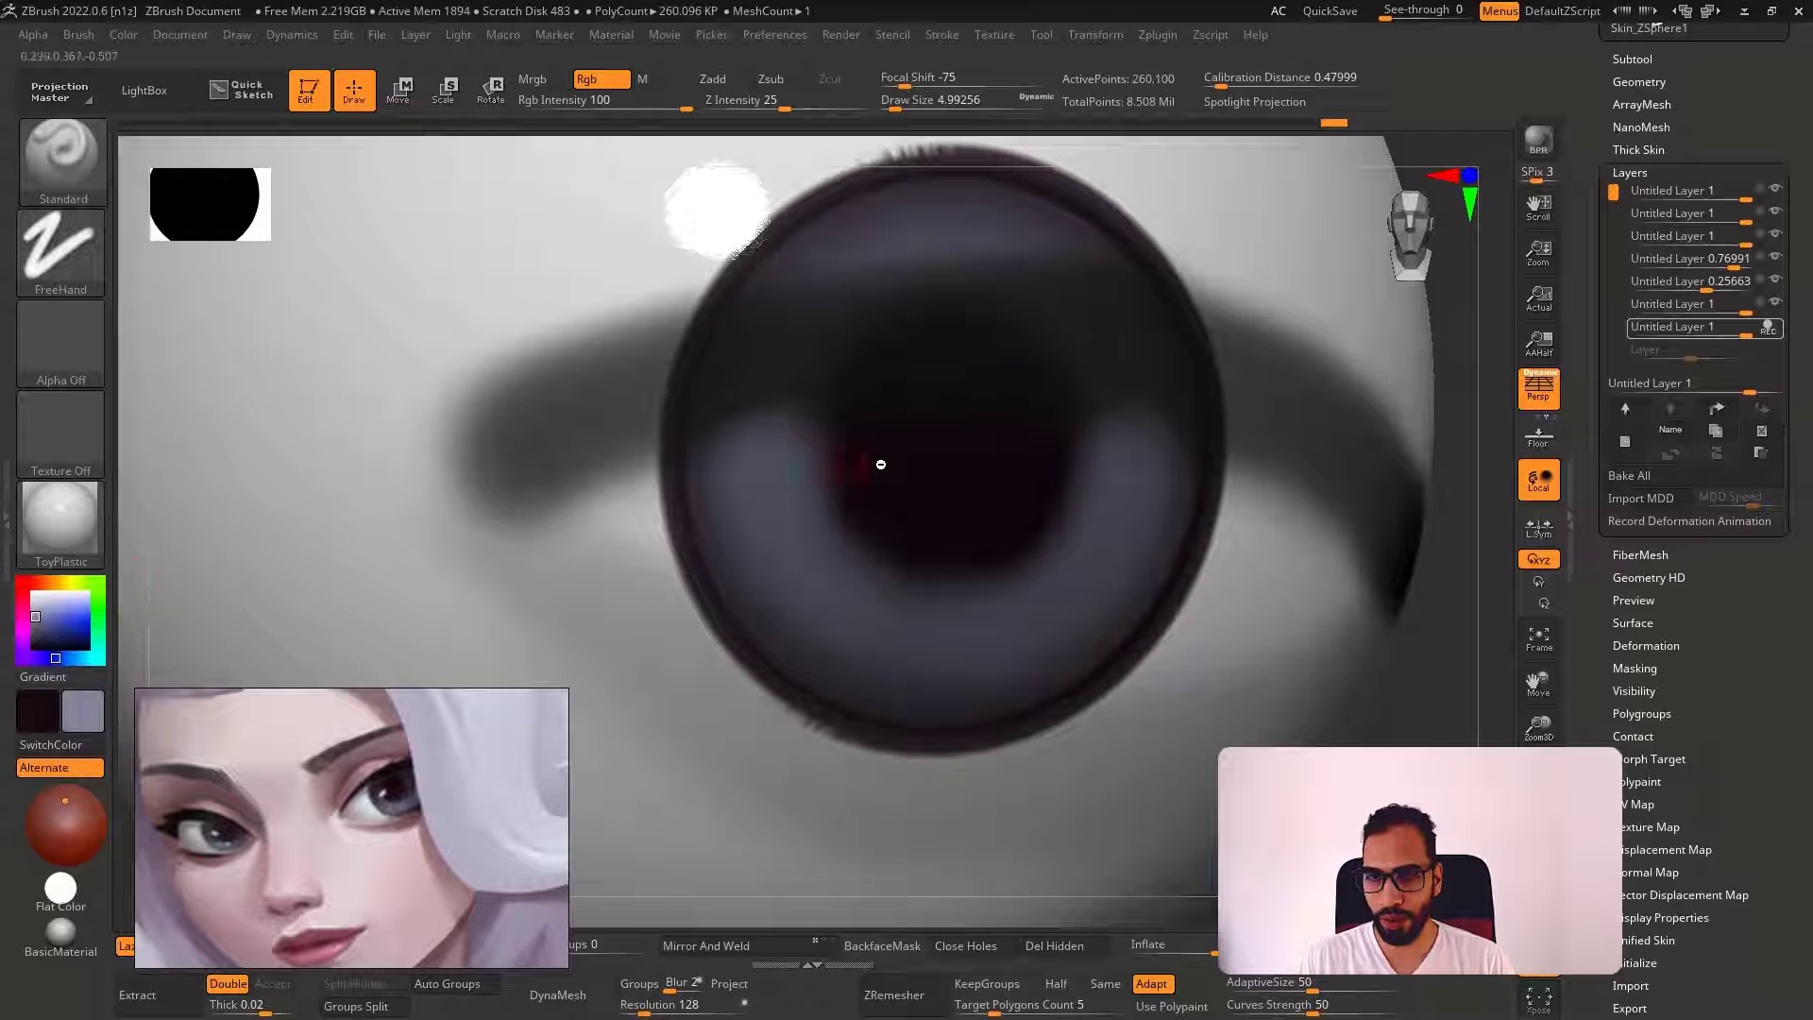
Paint light grey-blue radial streaks from the pupil edge outward across the lower half of the iris
{"action": "right_click_drag", "start_coordinate": [811, 547], "coordinate": [791, 570]}
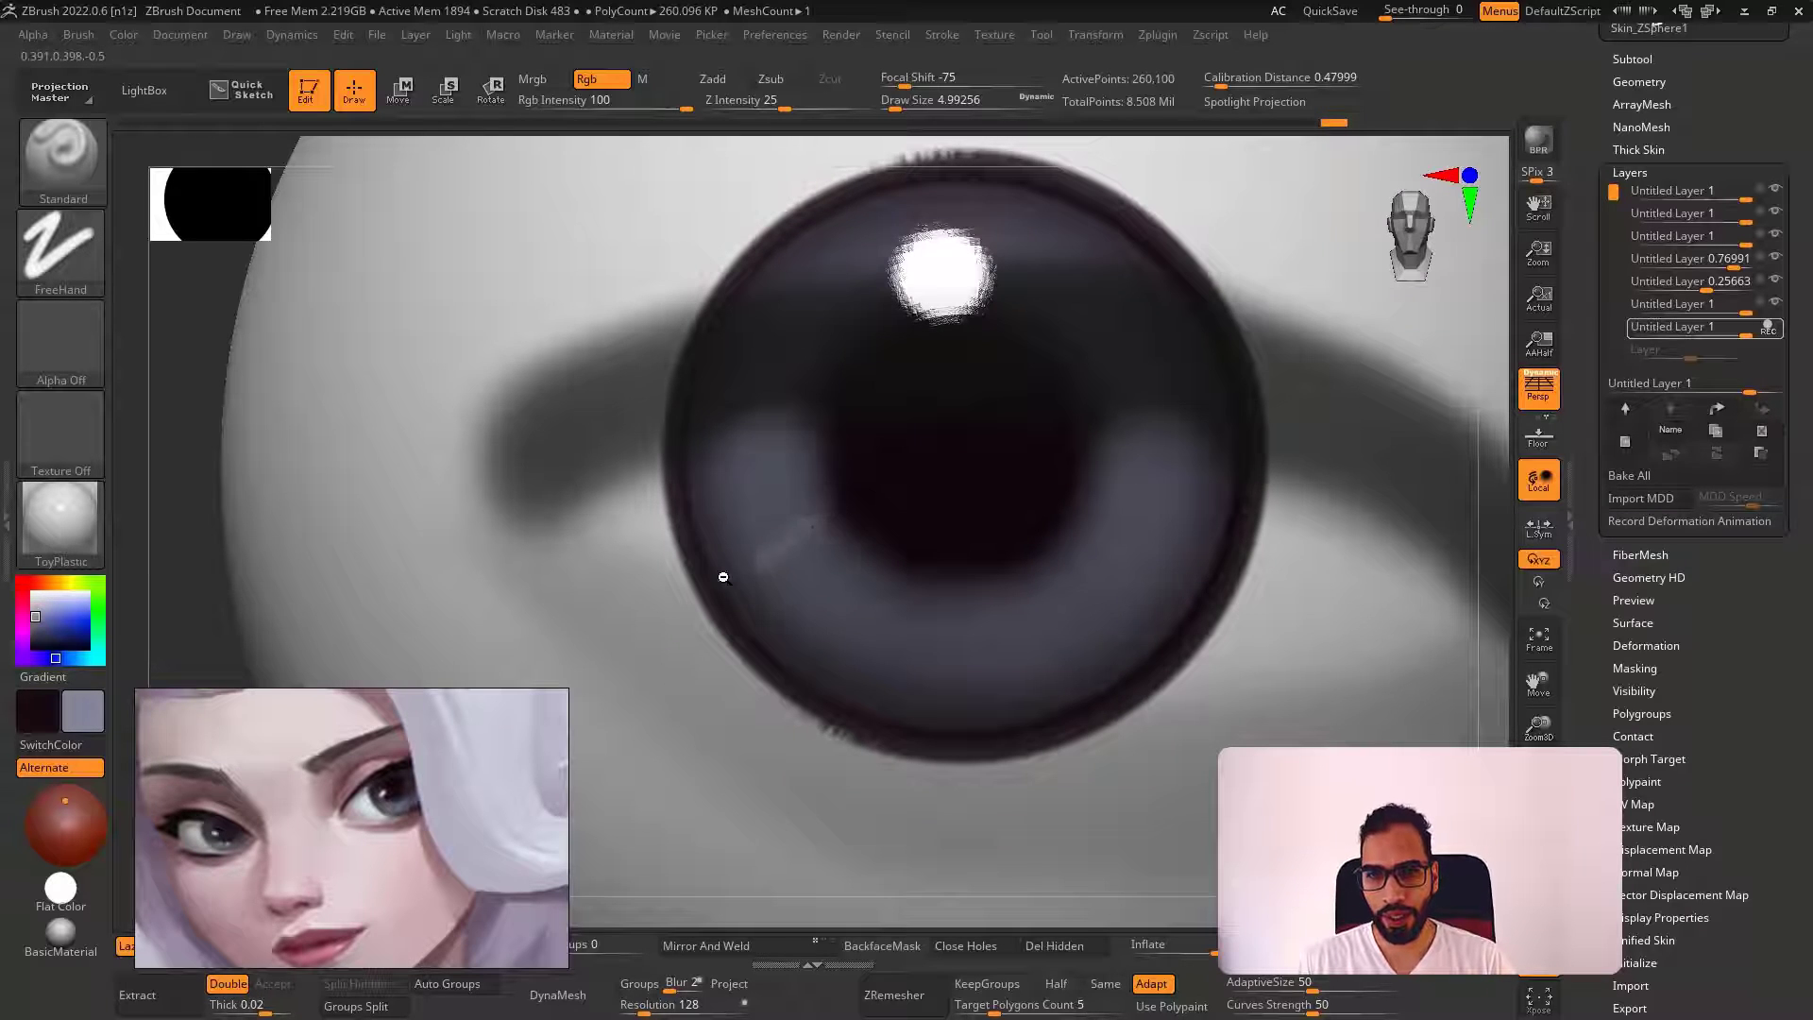
{"action": "mouse_move", "coordinate": [845, 523]}
{"action": "left_mouse_down"}
{"action": "mouse_move", "coordinate": [765, 643]}
{"action": "mouse_move", "coordinate": [850, 555]}
{"action": "mouse_move", "coordinate": [853, 684]}
{"action": "mouse_move", "coordinate": [903, 571]}
{"action": "mouse_move", "coordinate": [935, 570]}
{"action": "mouse_move", "coordinate": [972, 700]}
{"action": "mouse_move", "coordinate": [972, 603]}
{"action": "mouse_move", "coordinate": [1011, 612]}
{"action": "mouse_move", "coordinate": [1048, 519]}
{"action": "mouse_move", "coordinate": [1145, 547]}
{"action": "mouse_move", "coordinate": [1158, 482]}
{"action": "mouse_move", "coordinate": [1060, 466]}
{"action": "mouse_move", "coordinate": [1206, 413]}
{"action": "mouse_move", "coordinate": [1116, 472]}
{"action": "mouse_move", "coordinate": [1189, 599]}
{"action": "mouse_move", "coordinate": [1058, 548]}
{"action": "left_mouse_up"}
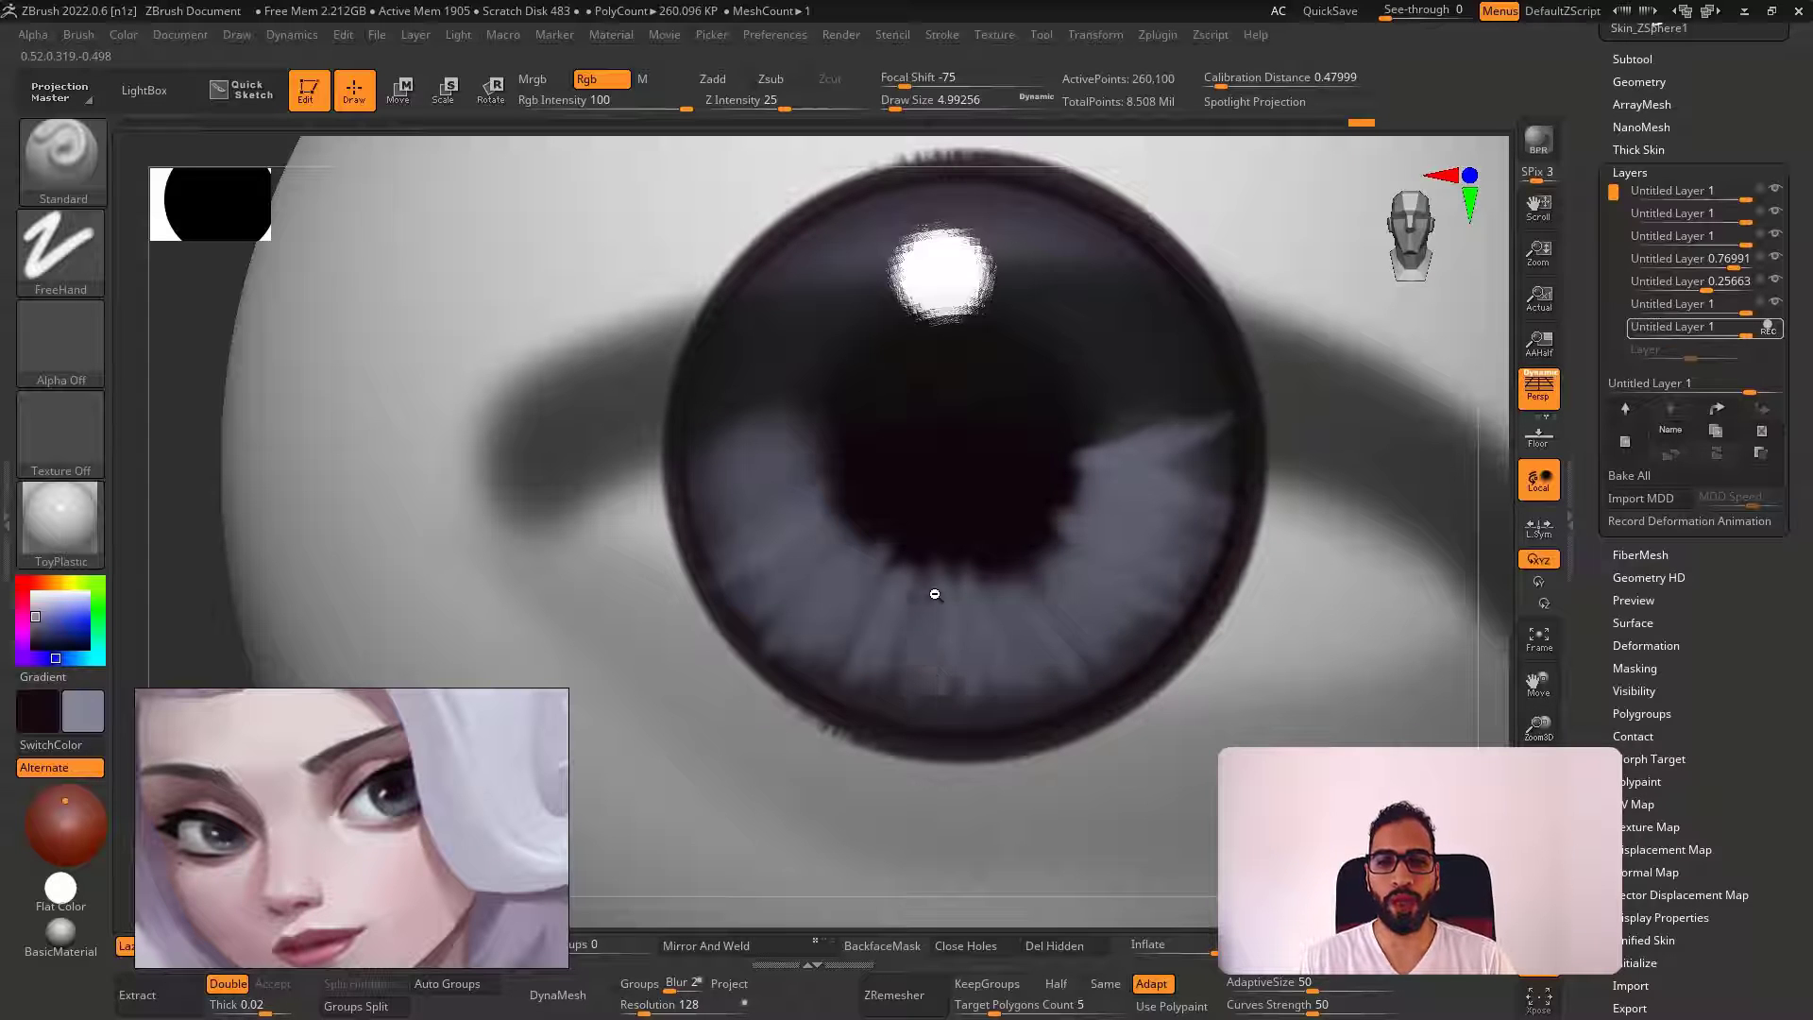
{"action": "left_click_drag", "start_coordinate": [753, 565], "coordinate": [802, 494]}
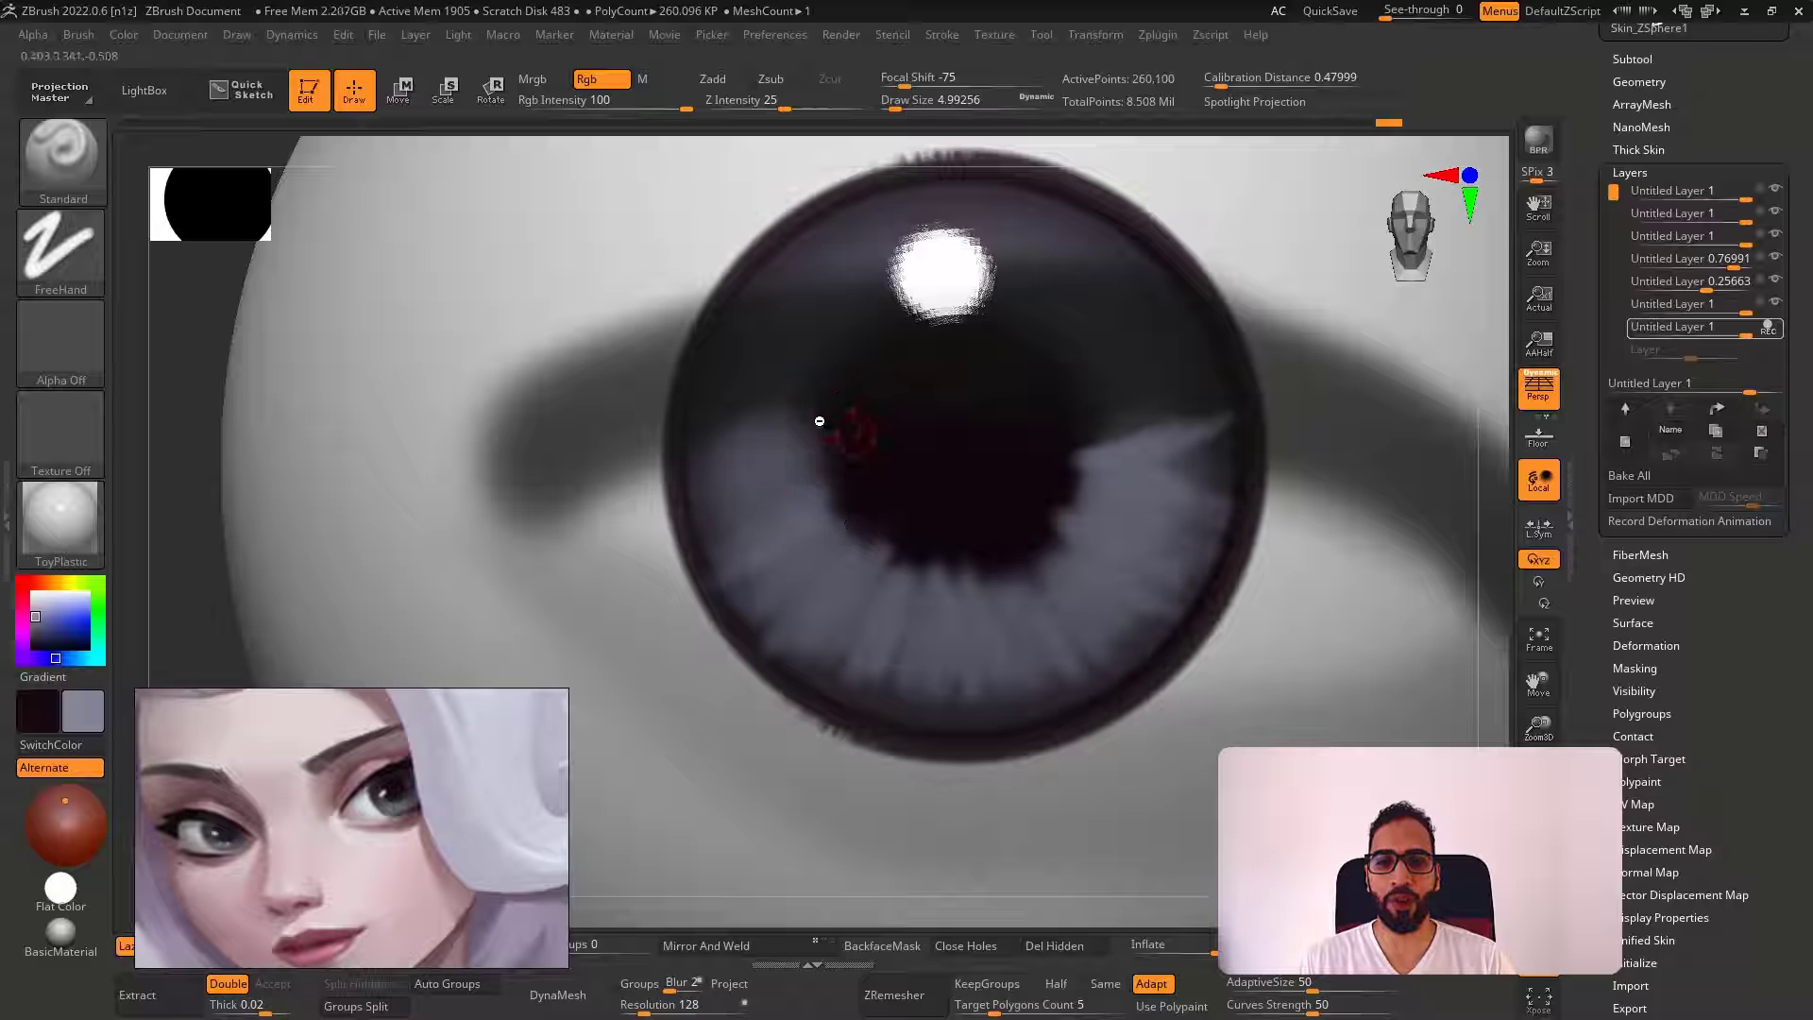
{"action": "mouse_move", "coordinate": [820, 421]}
{"action": "left_mouse_down"}
{"action": "mouse_move", "coordinate": [1037, 569]}
{"action": "mouse_move", "coordinate": [1007, 505]}
{"action": "left_mouse_up"}
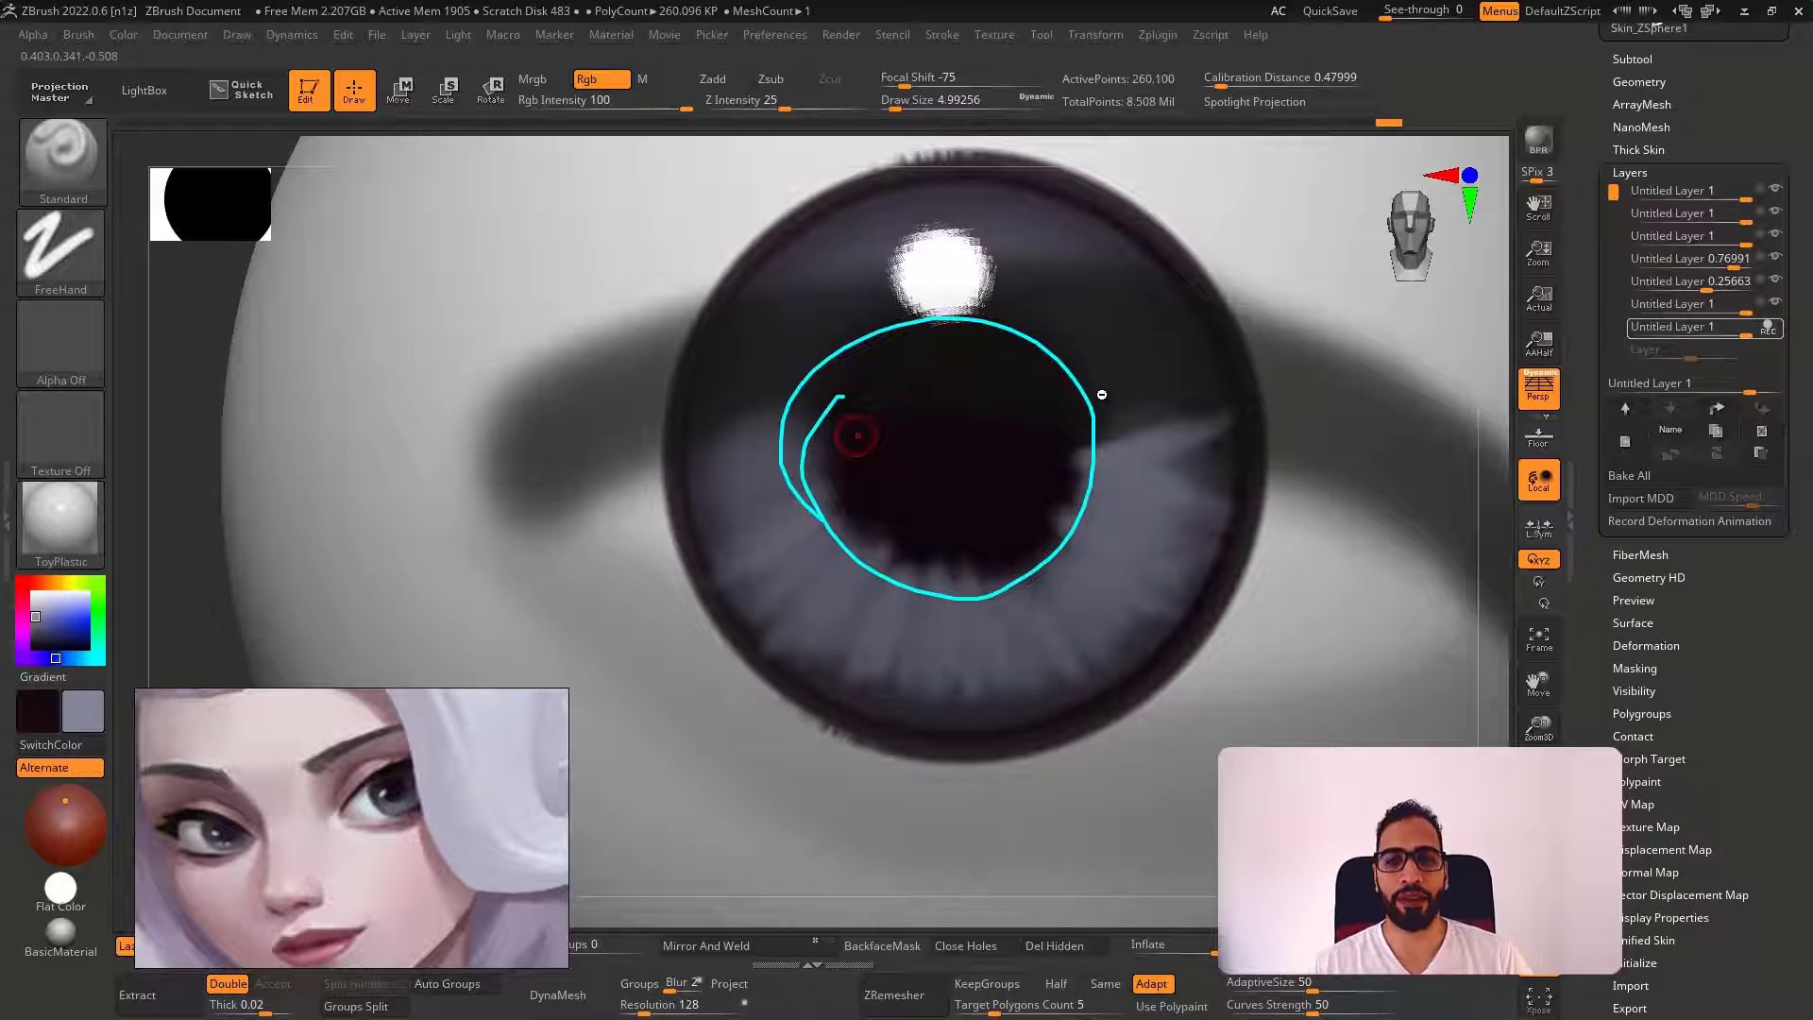
{"action": "left_click_drag", "start_coordinate": [1102, 395], "coordinate": [1017, 473]}
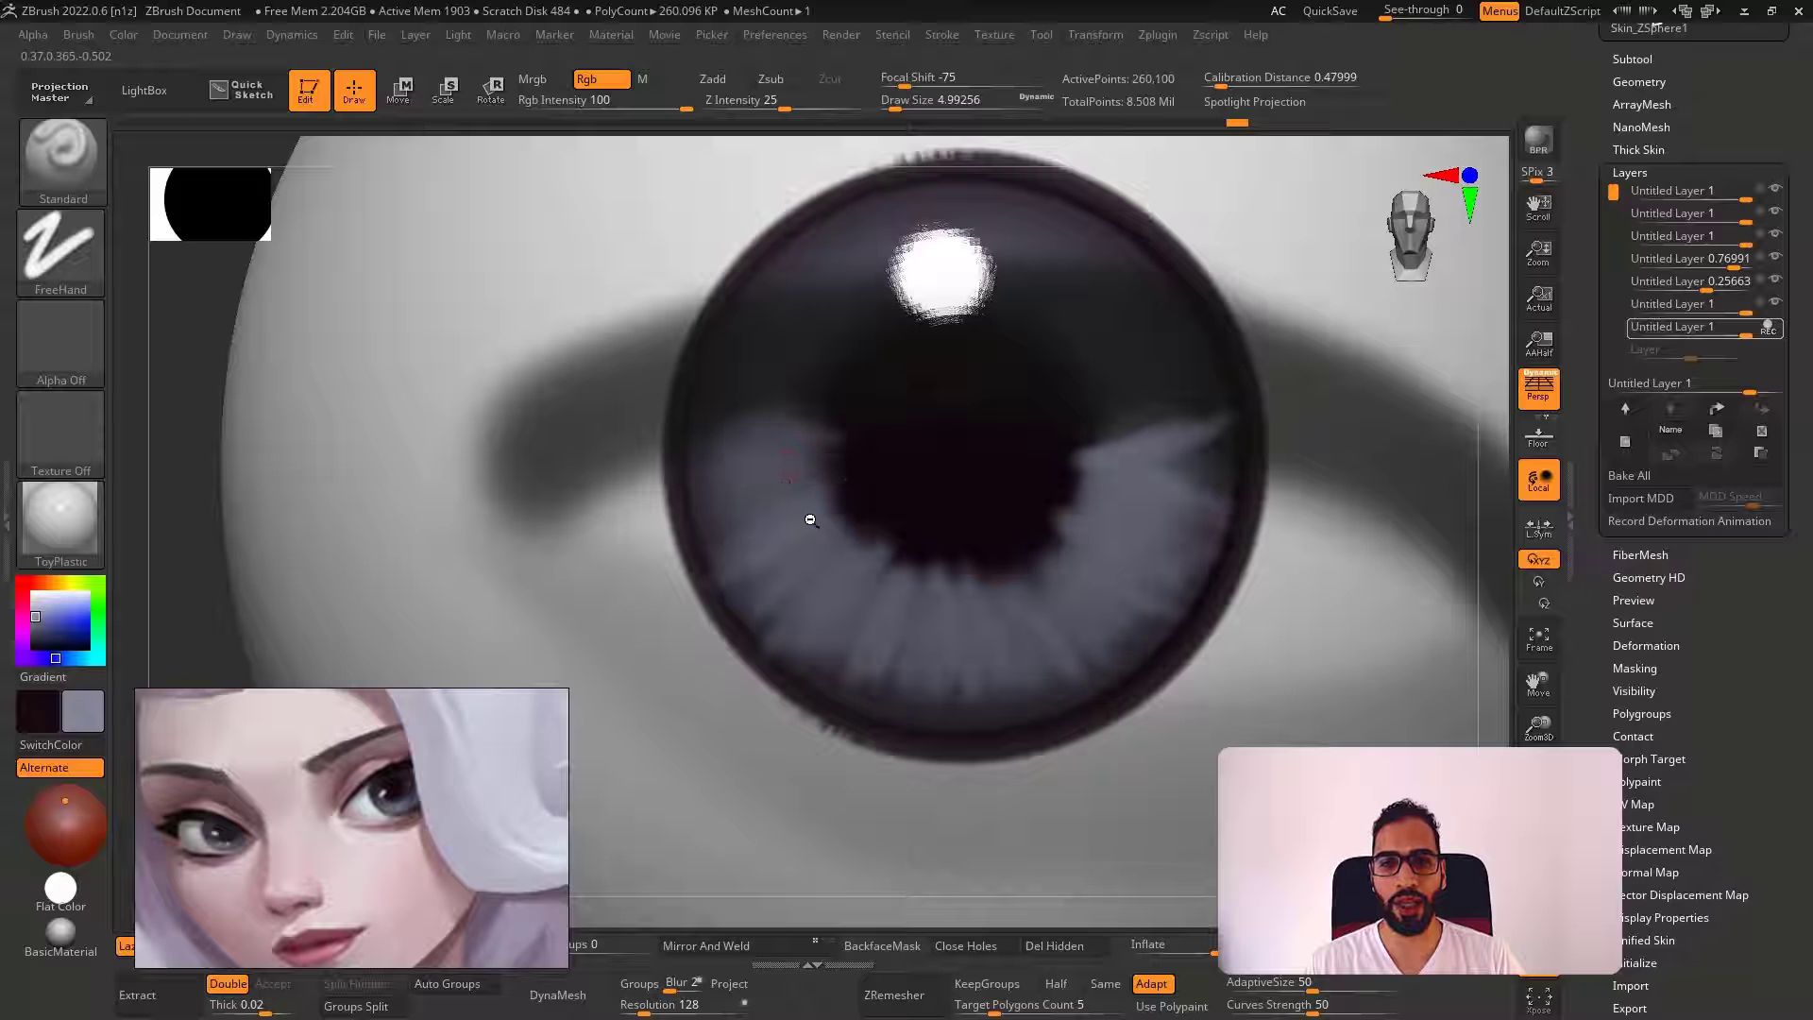
Refine the pupil's jagged lower edge with fine strokes in sampled grey-blue and near-black at a Draw Size of about 2.6
{"action": "key", "text": "c"}
{"action": "key", "text": "s"}
{"action": "left_click", "coordinate": [833, 580]}
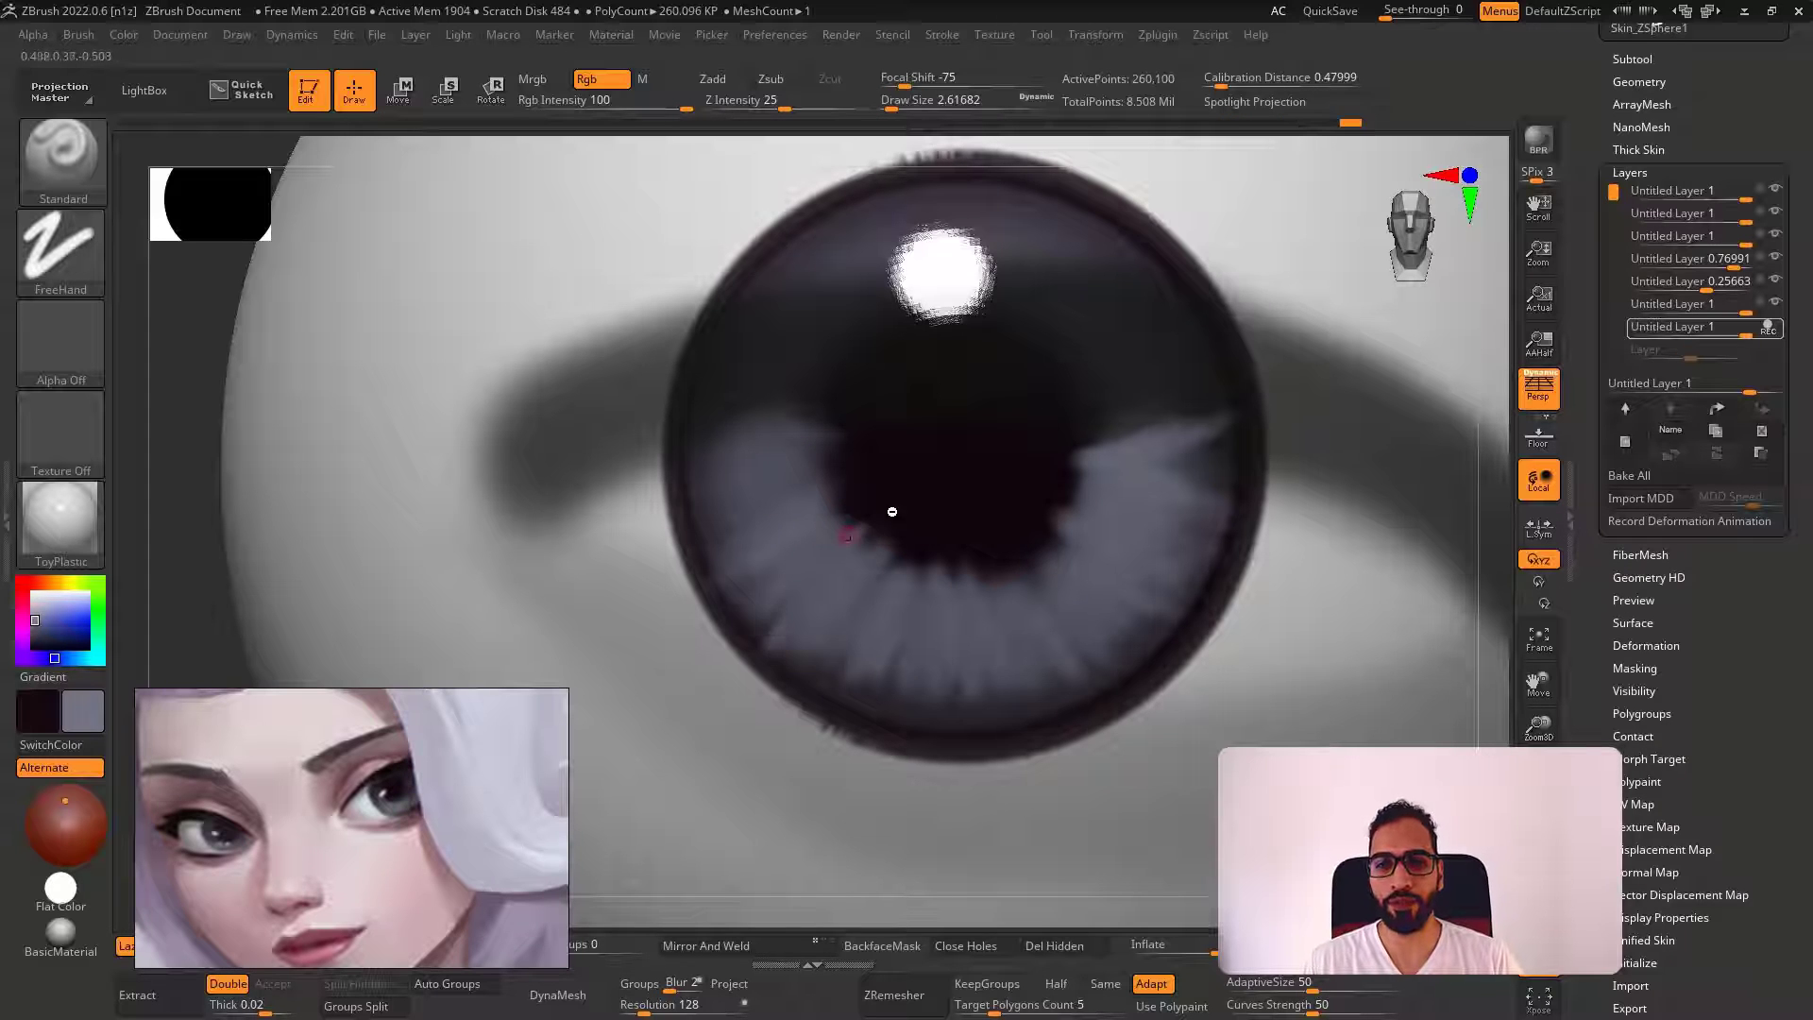
{"action": "key", "text": "c"}
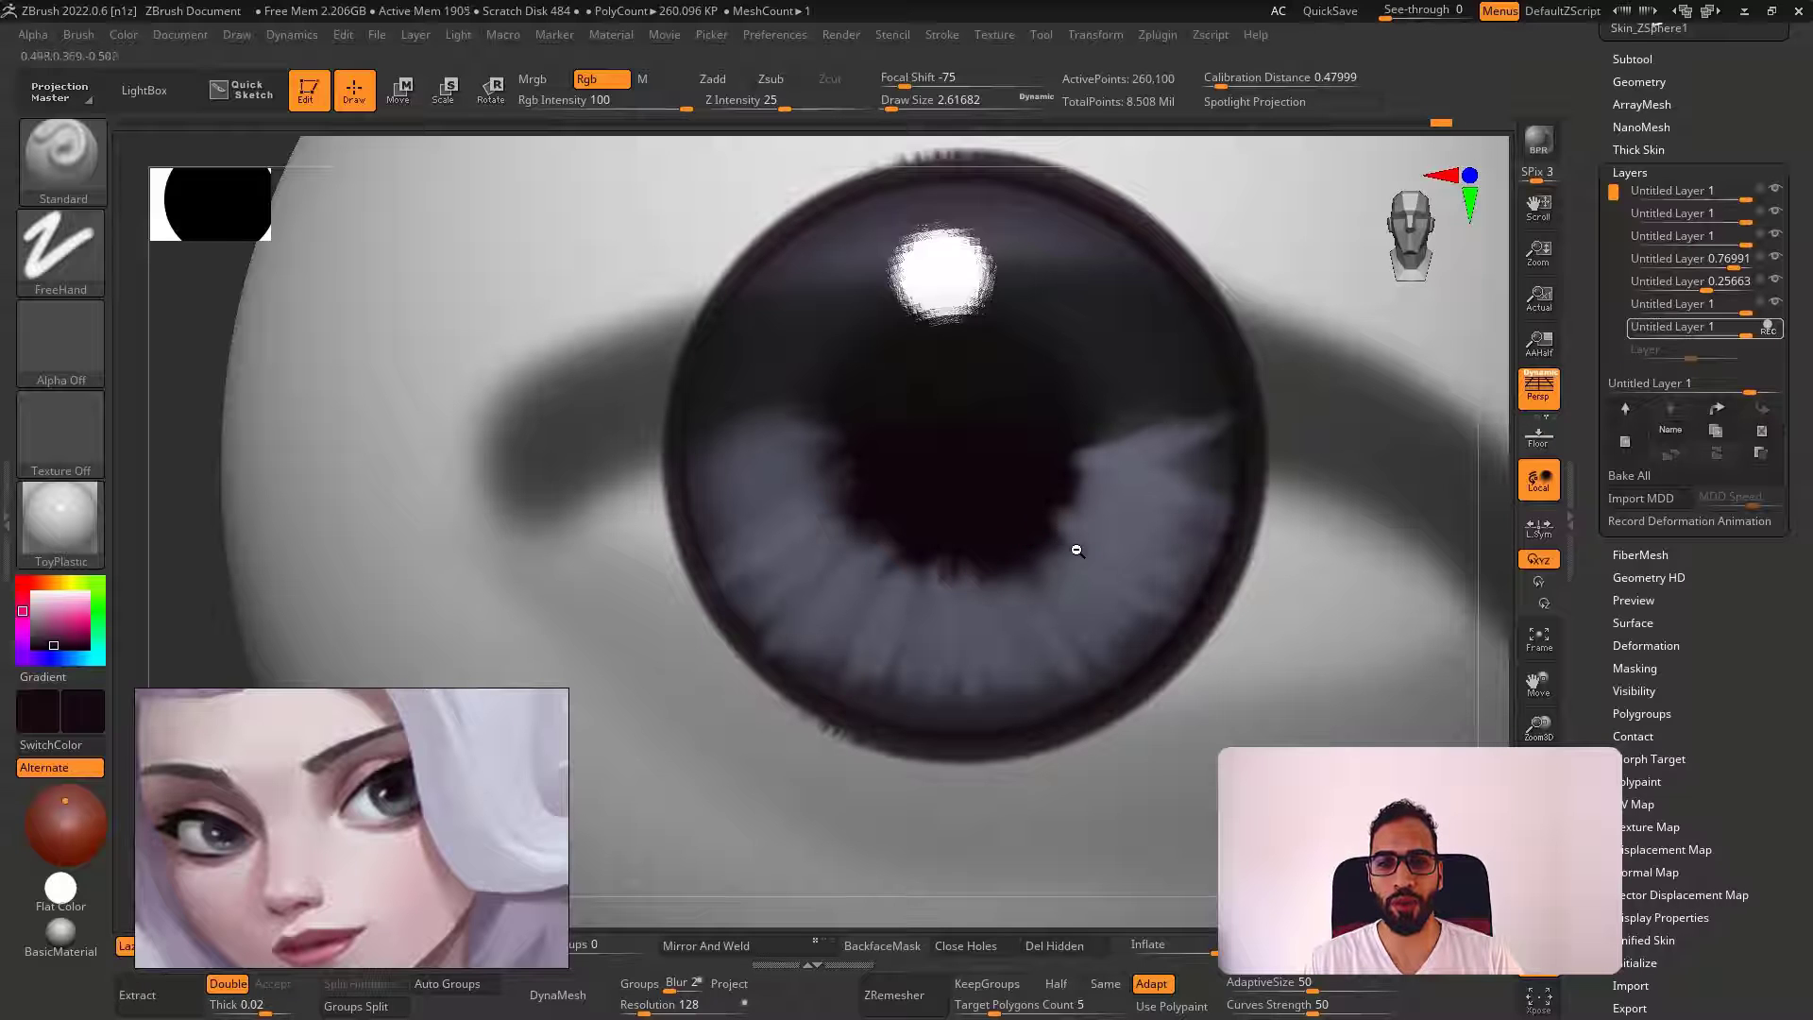
{"action": "key", "text": "ctrl"}
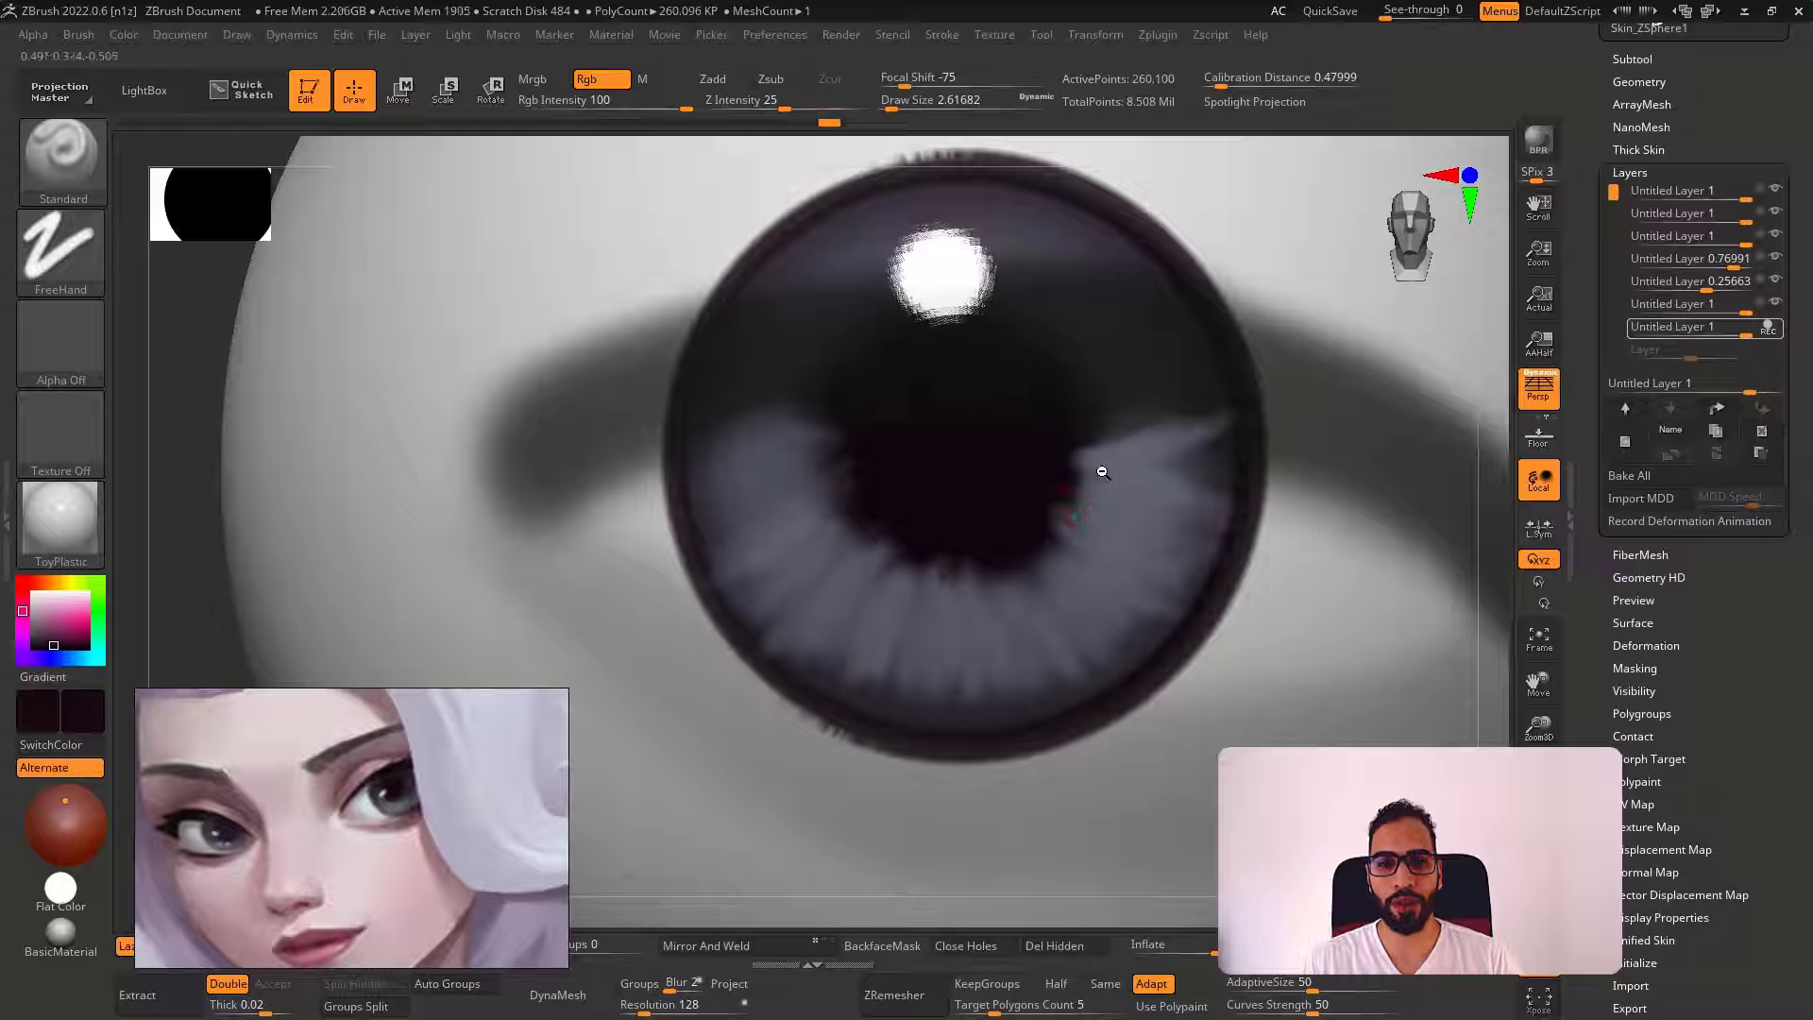
{"action": "right_click_drag", "start_coordinate": [1093, 446], "coordinate": [1129, 416], "text": "ctrl"}
Try the iris streak layer at an intensity of 0.09734 and check the eyes on the full character
{"action": "key", "text": "alt+s"}
{"action": "mouse_move", "coordinate": [1035, 476]}
{"action": "right_mouse_down", "text": "ctrl"}
{"action": "mouse_move", "coordinate": [930, 540]}
{"action": "mouse_move", "coordinate": [1218, 401]}
{"action": "right_mouse_up", "text": "ctrl"}
{"action": "left_click_drag", "start_coordinate": [1746, 336], "coordinate": [1728, 332]}
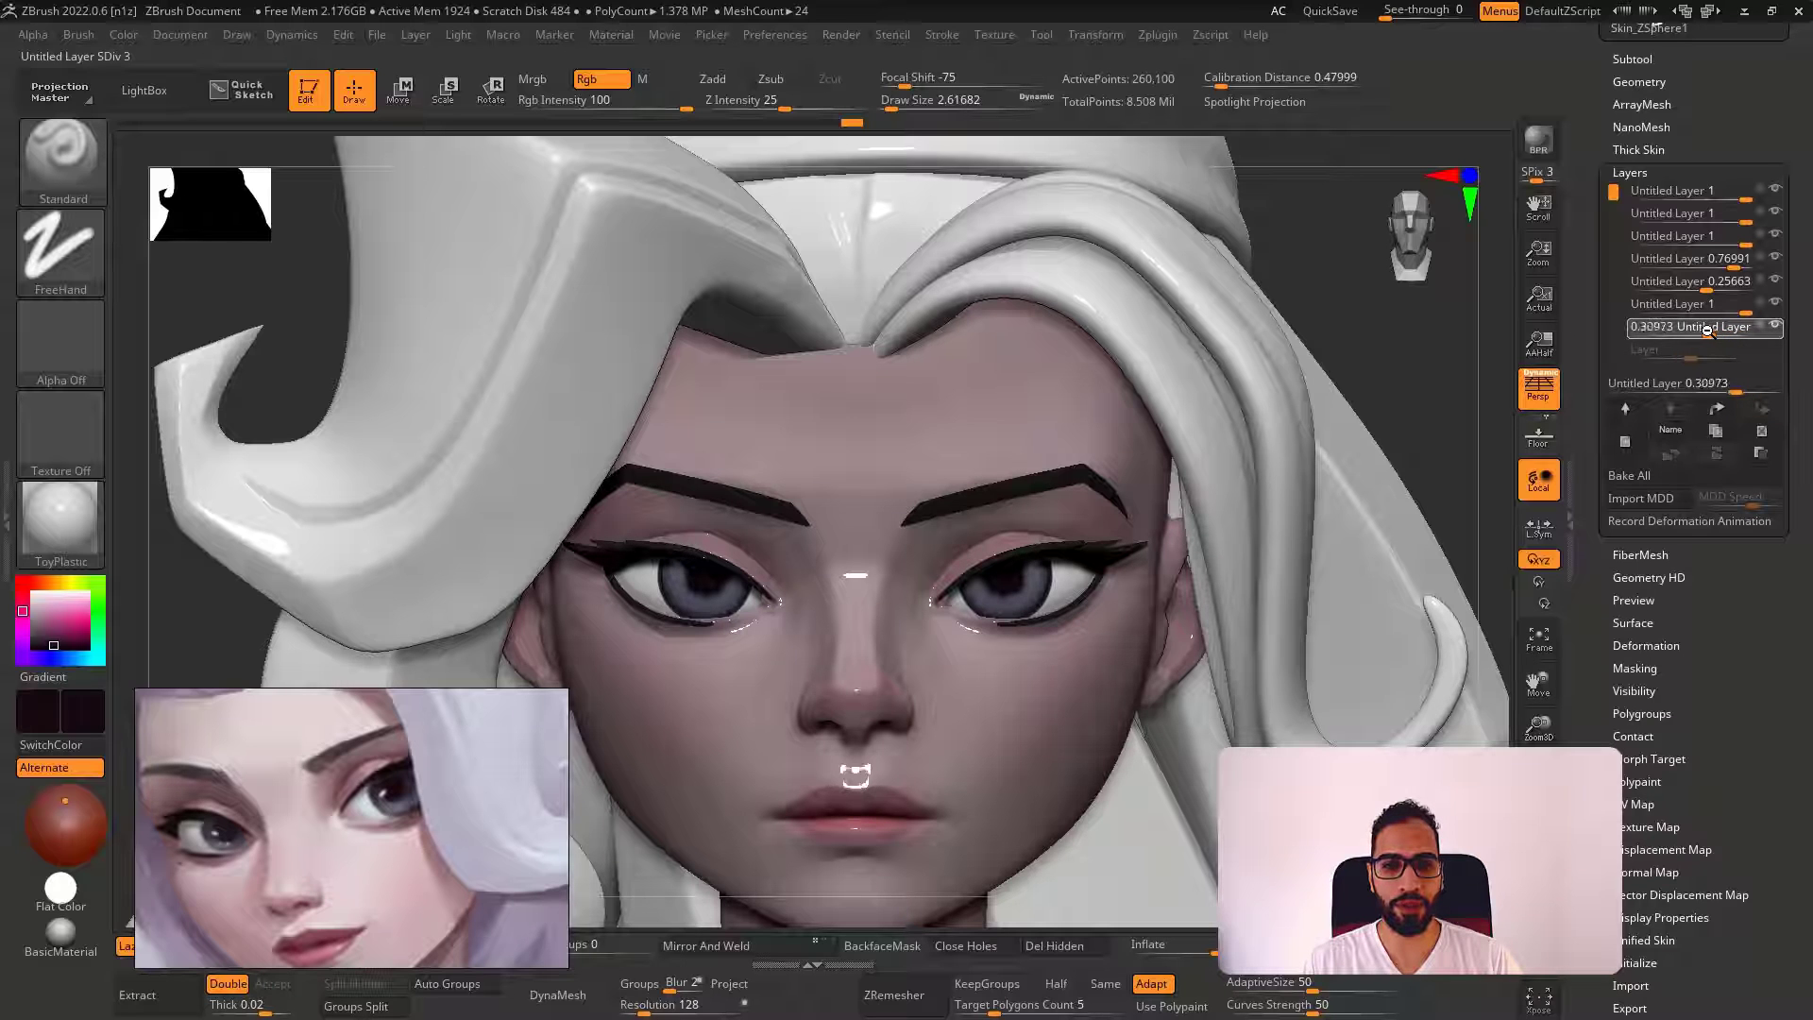
{"action": "right_click_drag", "start_coordinate": [1305, 518], "coordinate": [1015, 422], "text": "ctrl"}
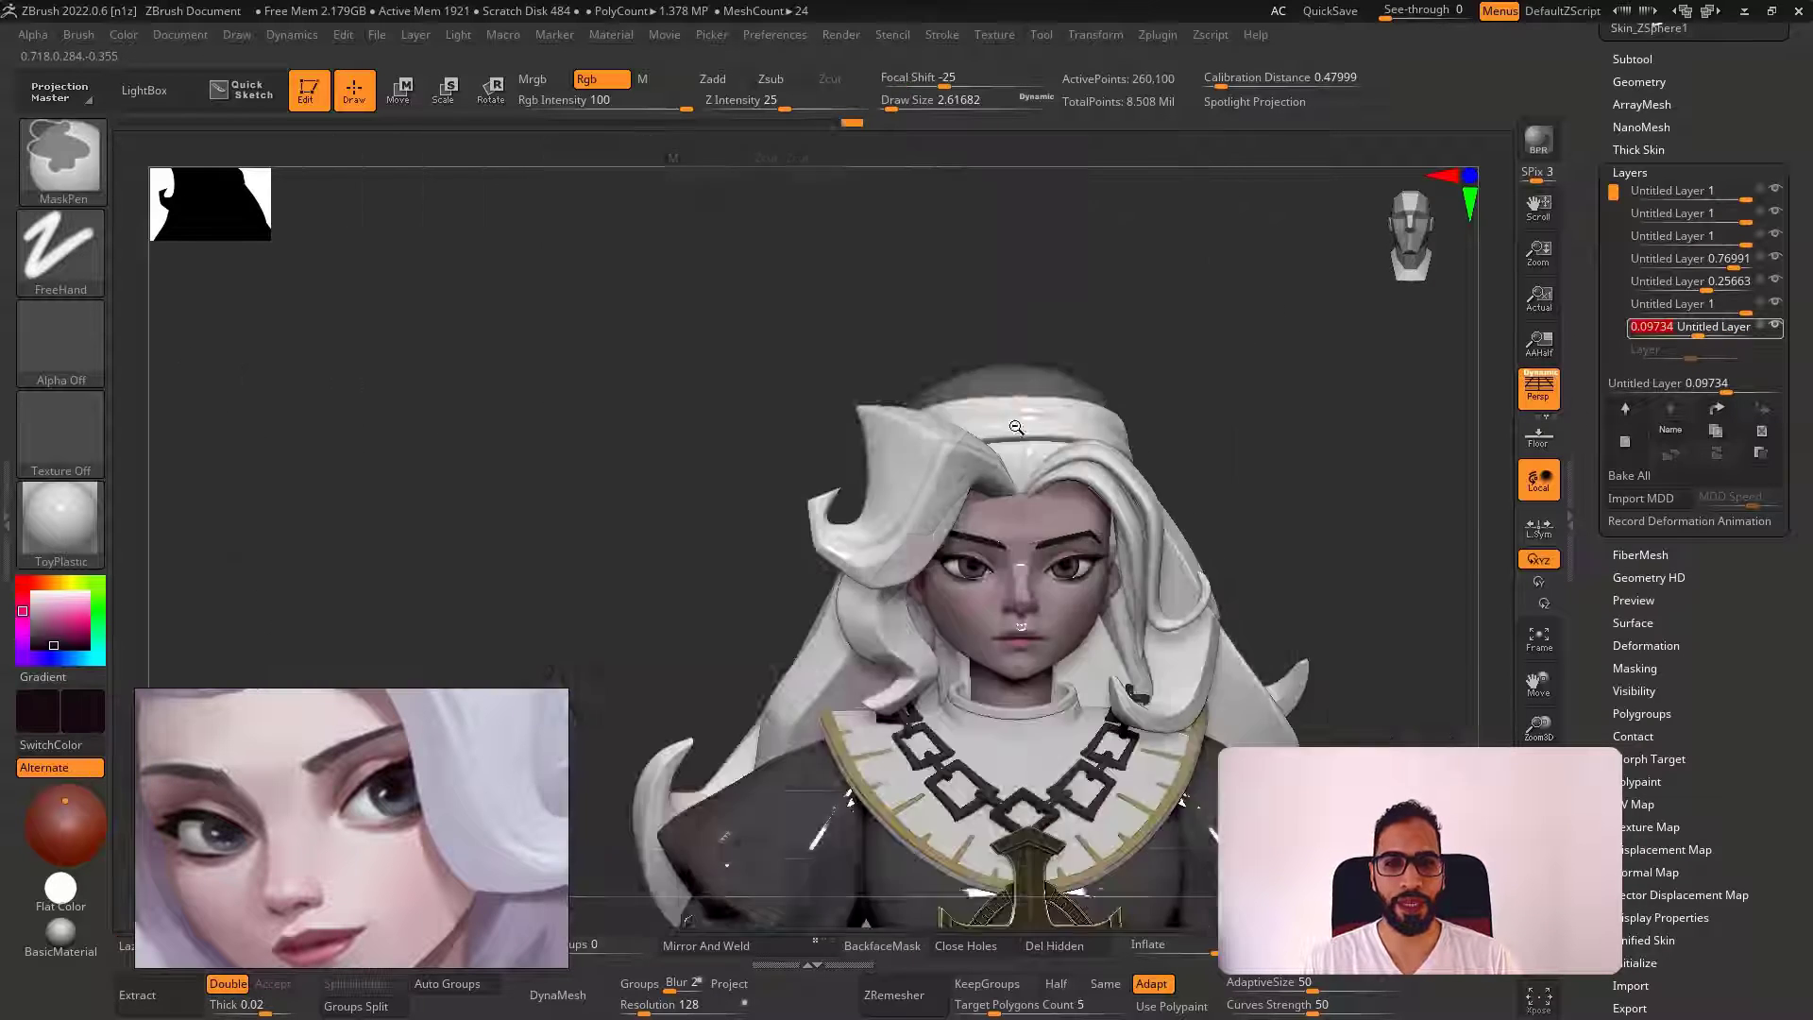
{"action": "mouse_move", "coordinate": [1114, 618]}
{"action": "right_mouse_down", "text": "alt"}
{"action": "mouse_move", "coordinate": [925, 437]}
{"action": "mouse_move", "coordinate": [1119, 617]}
{"action": "right_mouse_up", "text": "alt"}
{"action": "key", "text": "f"}
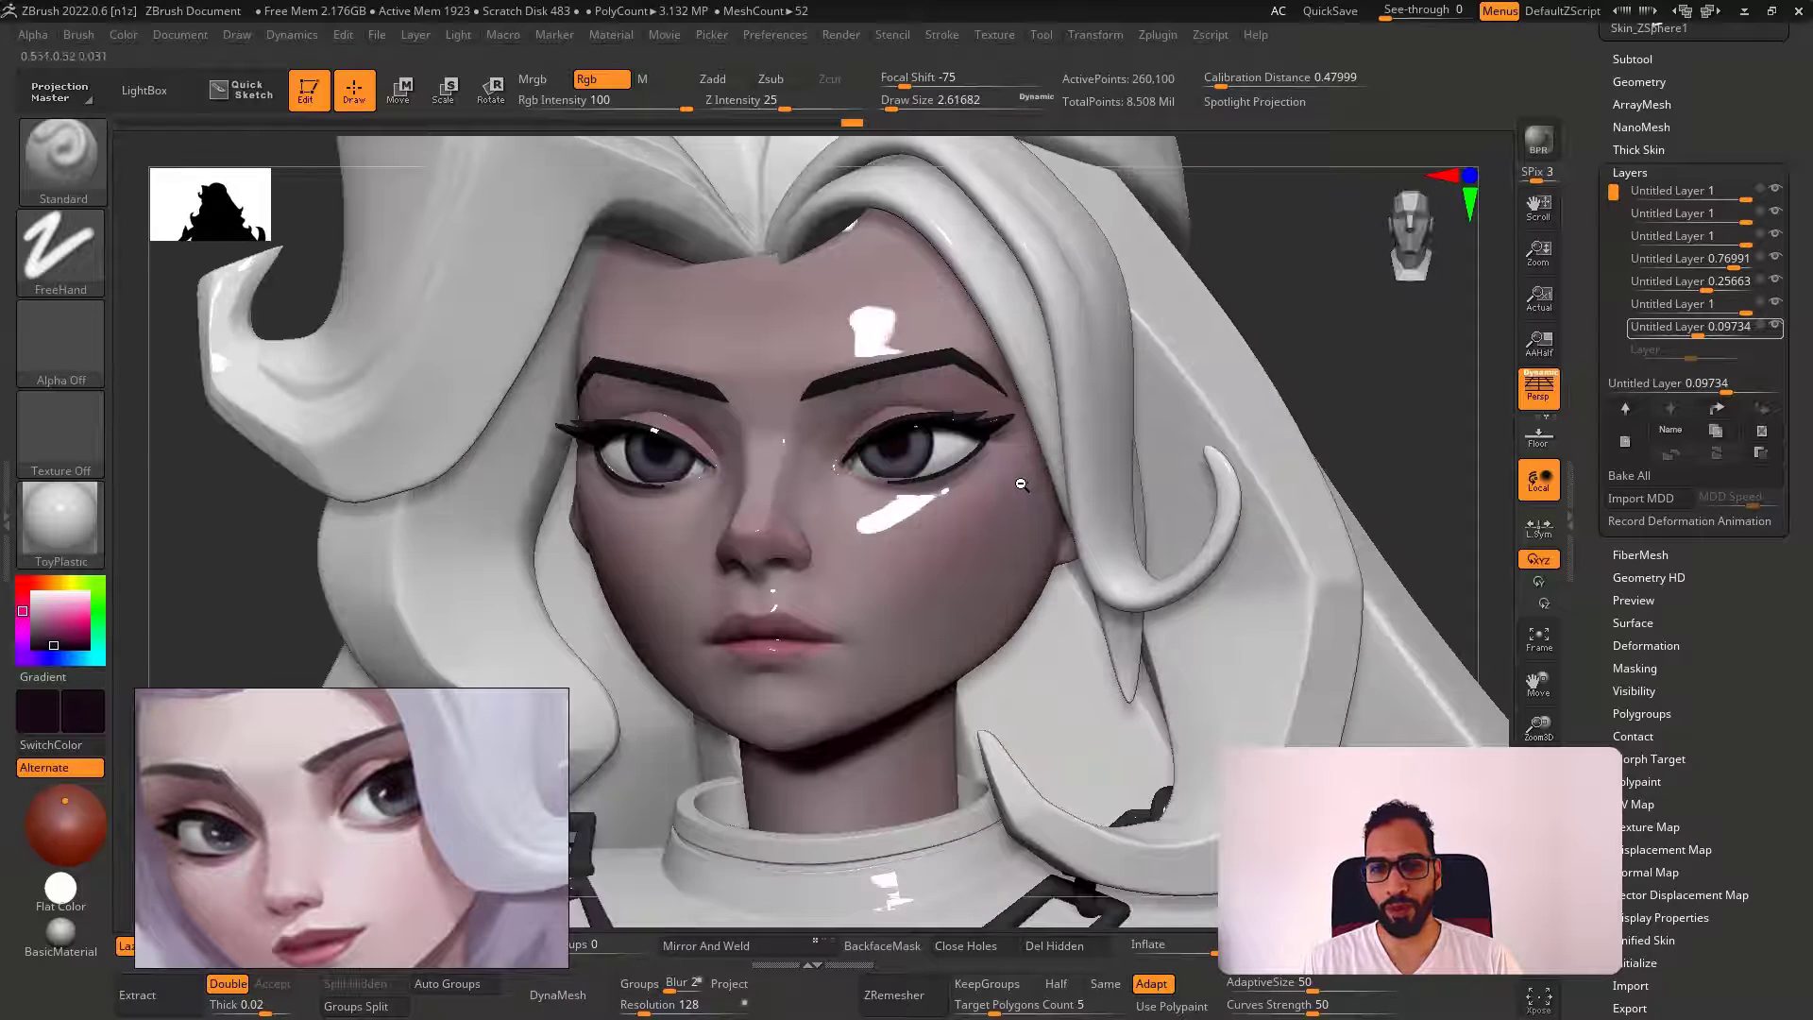
Set the iris streak layer's intensity to 0.68141 and add an eighth layer to the eyeballs
{"action": "right_click_drag", "start_coordinate": [1021, 490], "coordinate": [1086, 557], "text": "ctrl"}
{"action": "left_click", "coordinate": [1777, 303]}
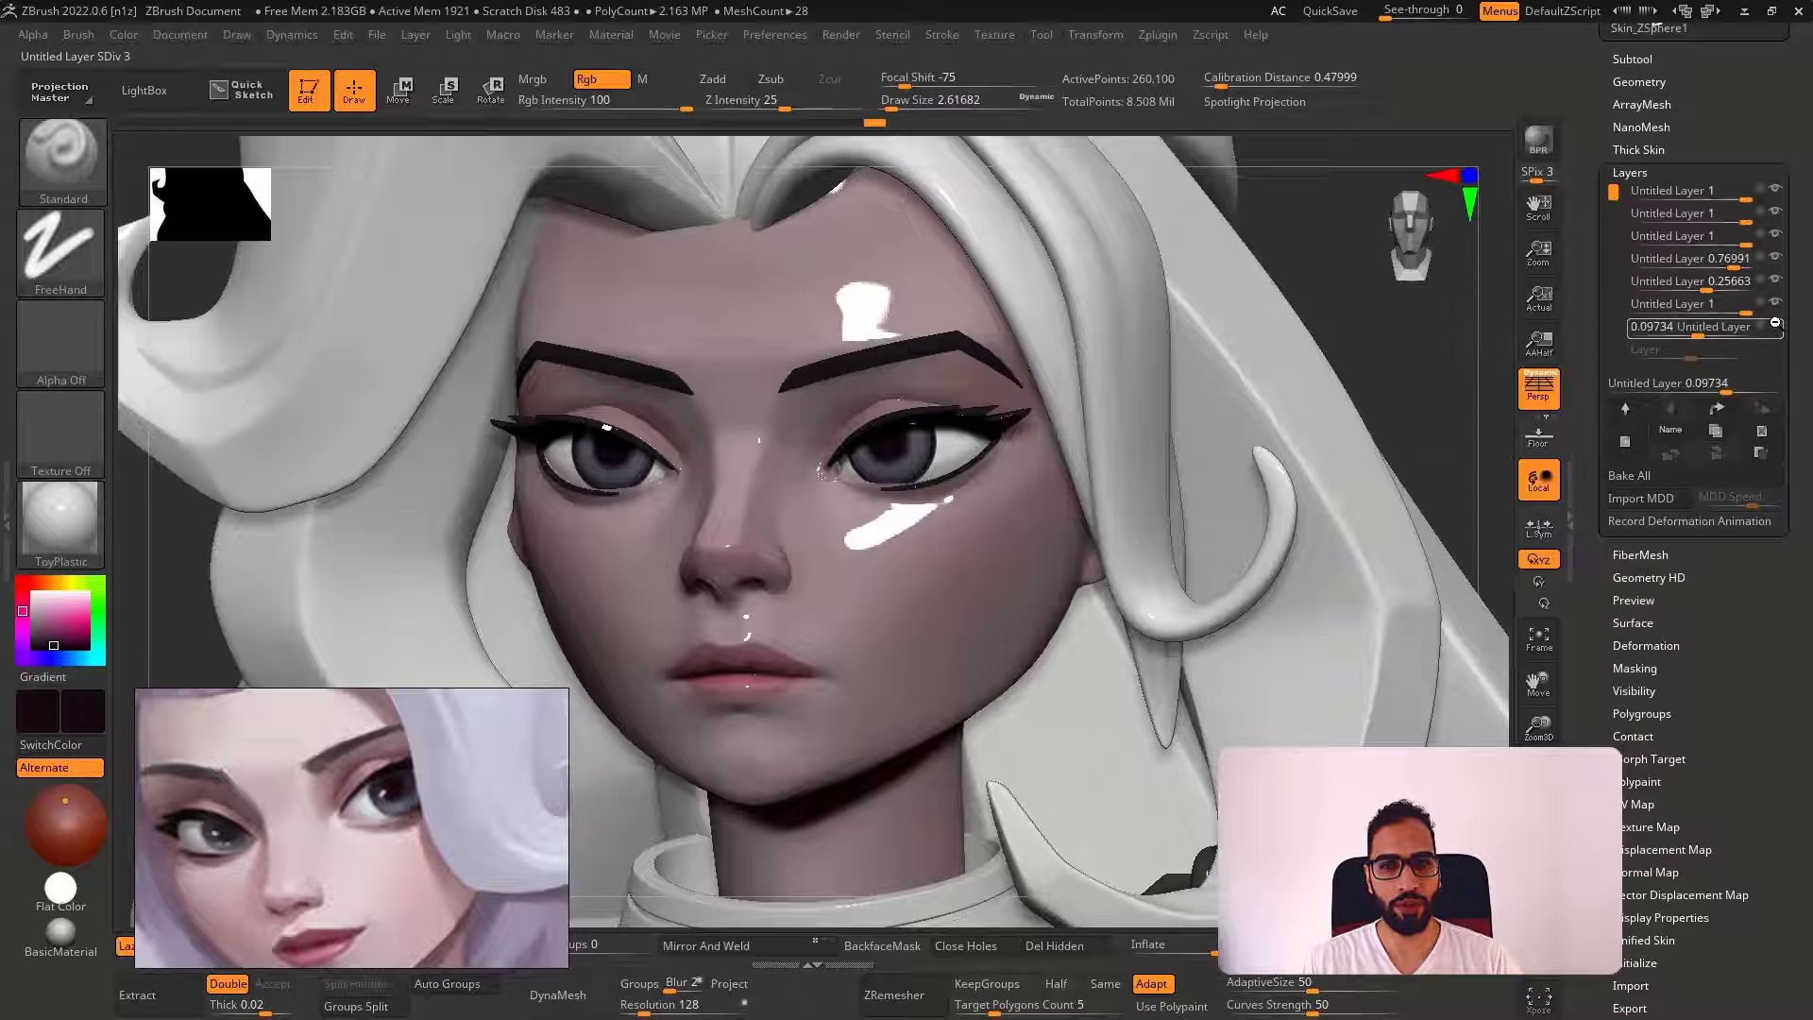
{"action": "left_click_drag", "start_coordinate": [1701, 334], "coordinate": [1725, 335]}
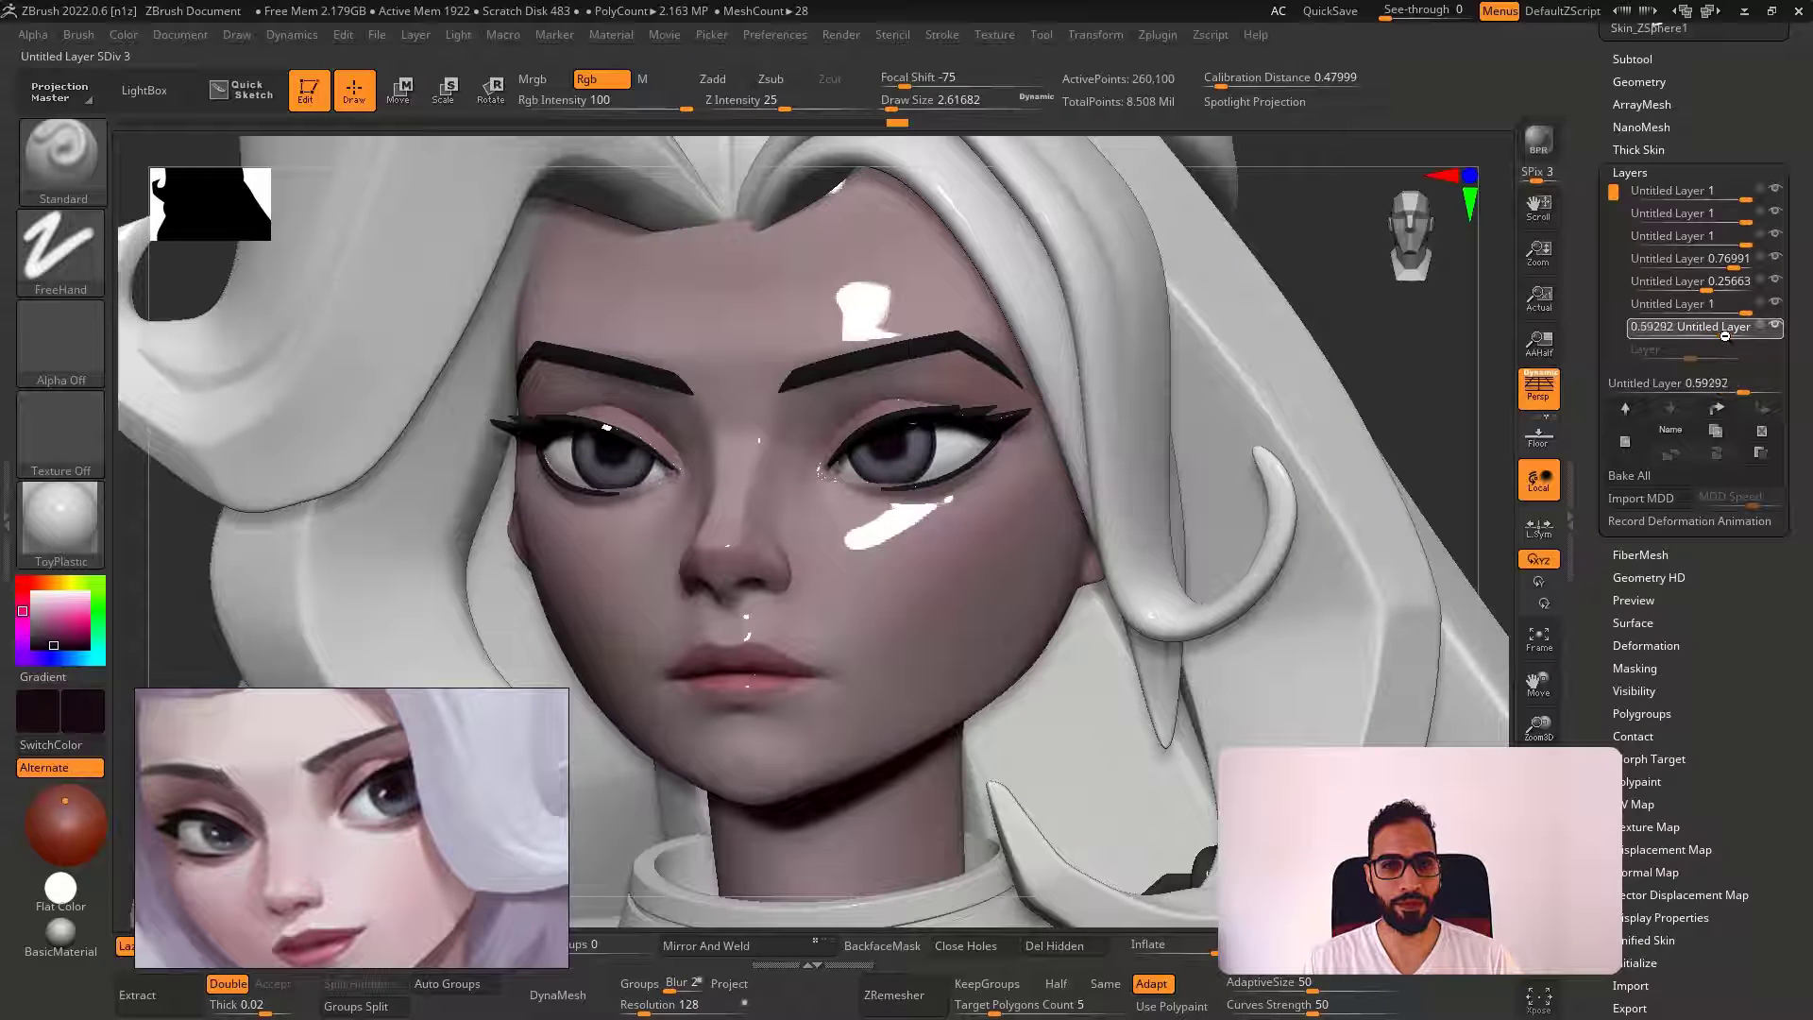
{"action": "right_click_drag", "start_coordinate": [1009, 605], "coordinate": [1091, 461], "text": "ctrl"}
{"action": "right_click_drag", "start_coordinate": [1001, 416], "coordinate": [1056, 576], "text": "ctrl"}
{"action": "left_click", "coordinate": [1540, 340]}
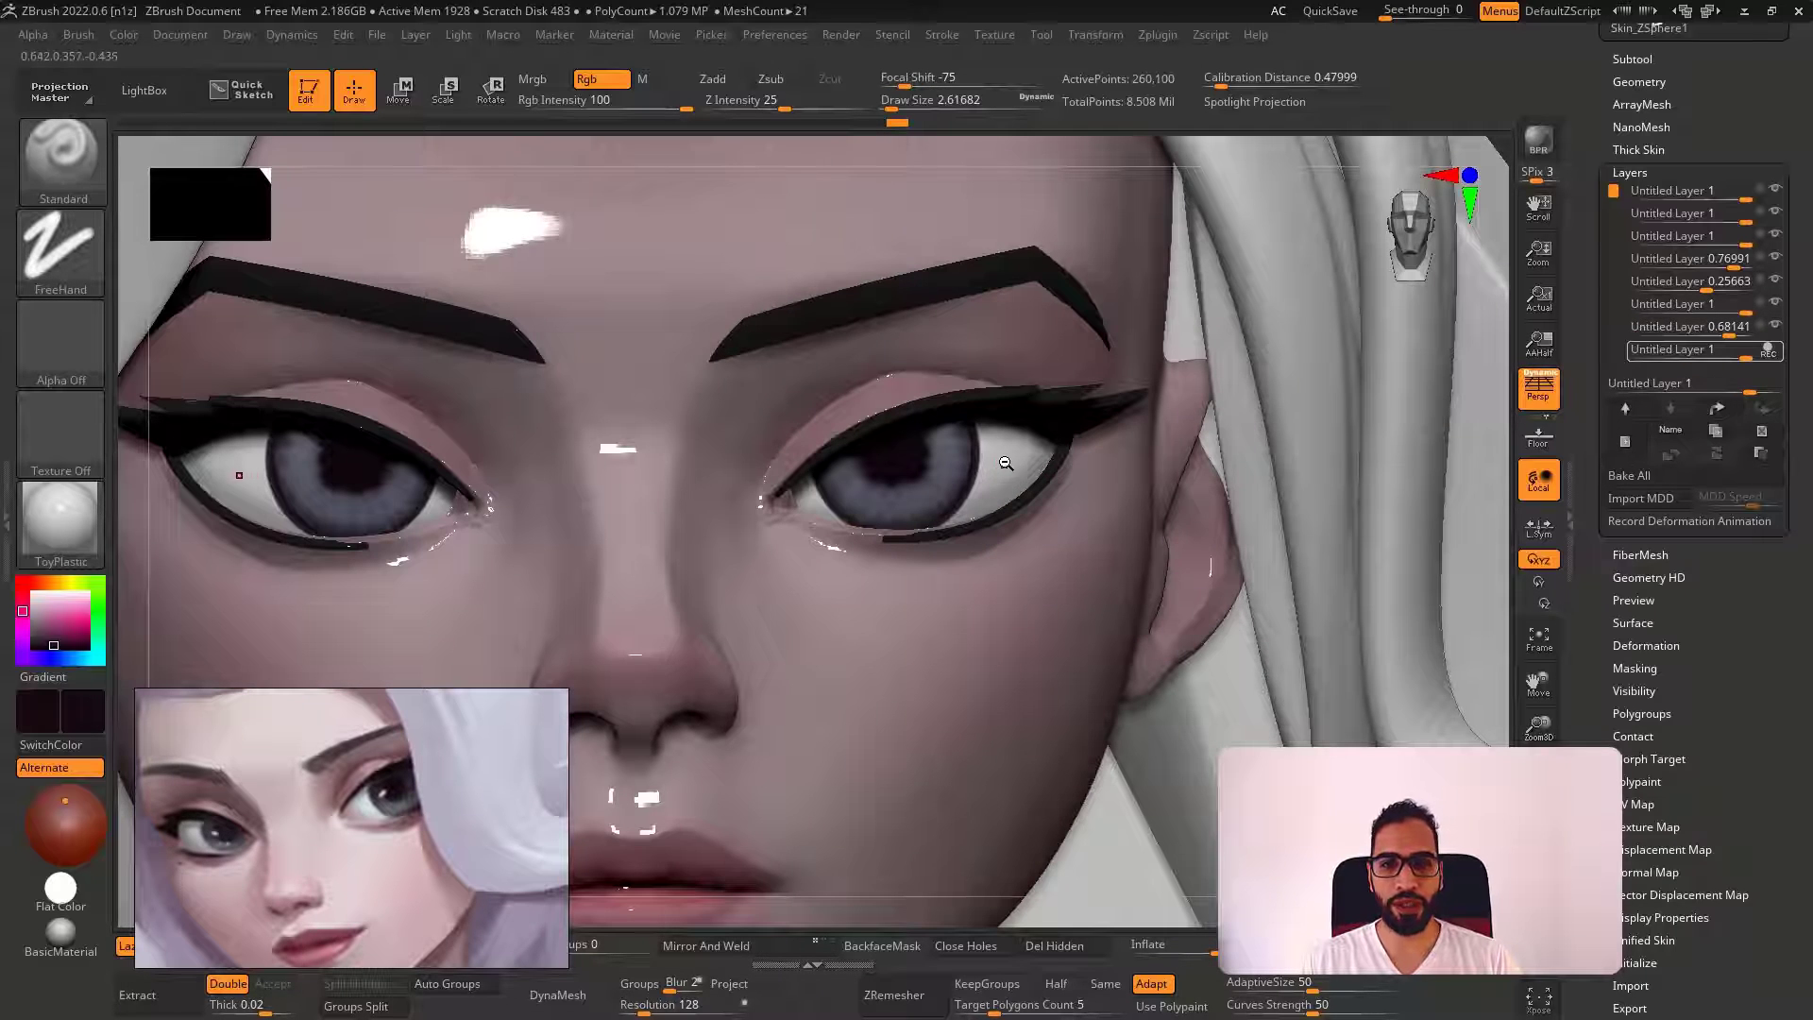
Try a white freehand highlight on the upper outer part of the iris at a Draw Size of about 9.4
{"action": "key", "text": "c"}
{"action": "key", "text": "x"}
{"action": "key", "text": "s"}
{"action": "left_click_drag", "start_coordinate": [936, 449], "coordinate": [914, 448]}
{"action": "key", "text": "ctrl+z"}
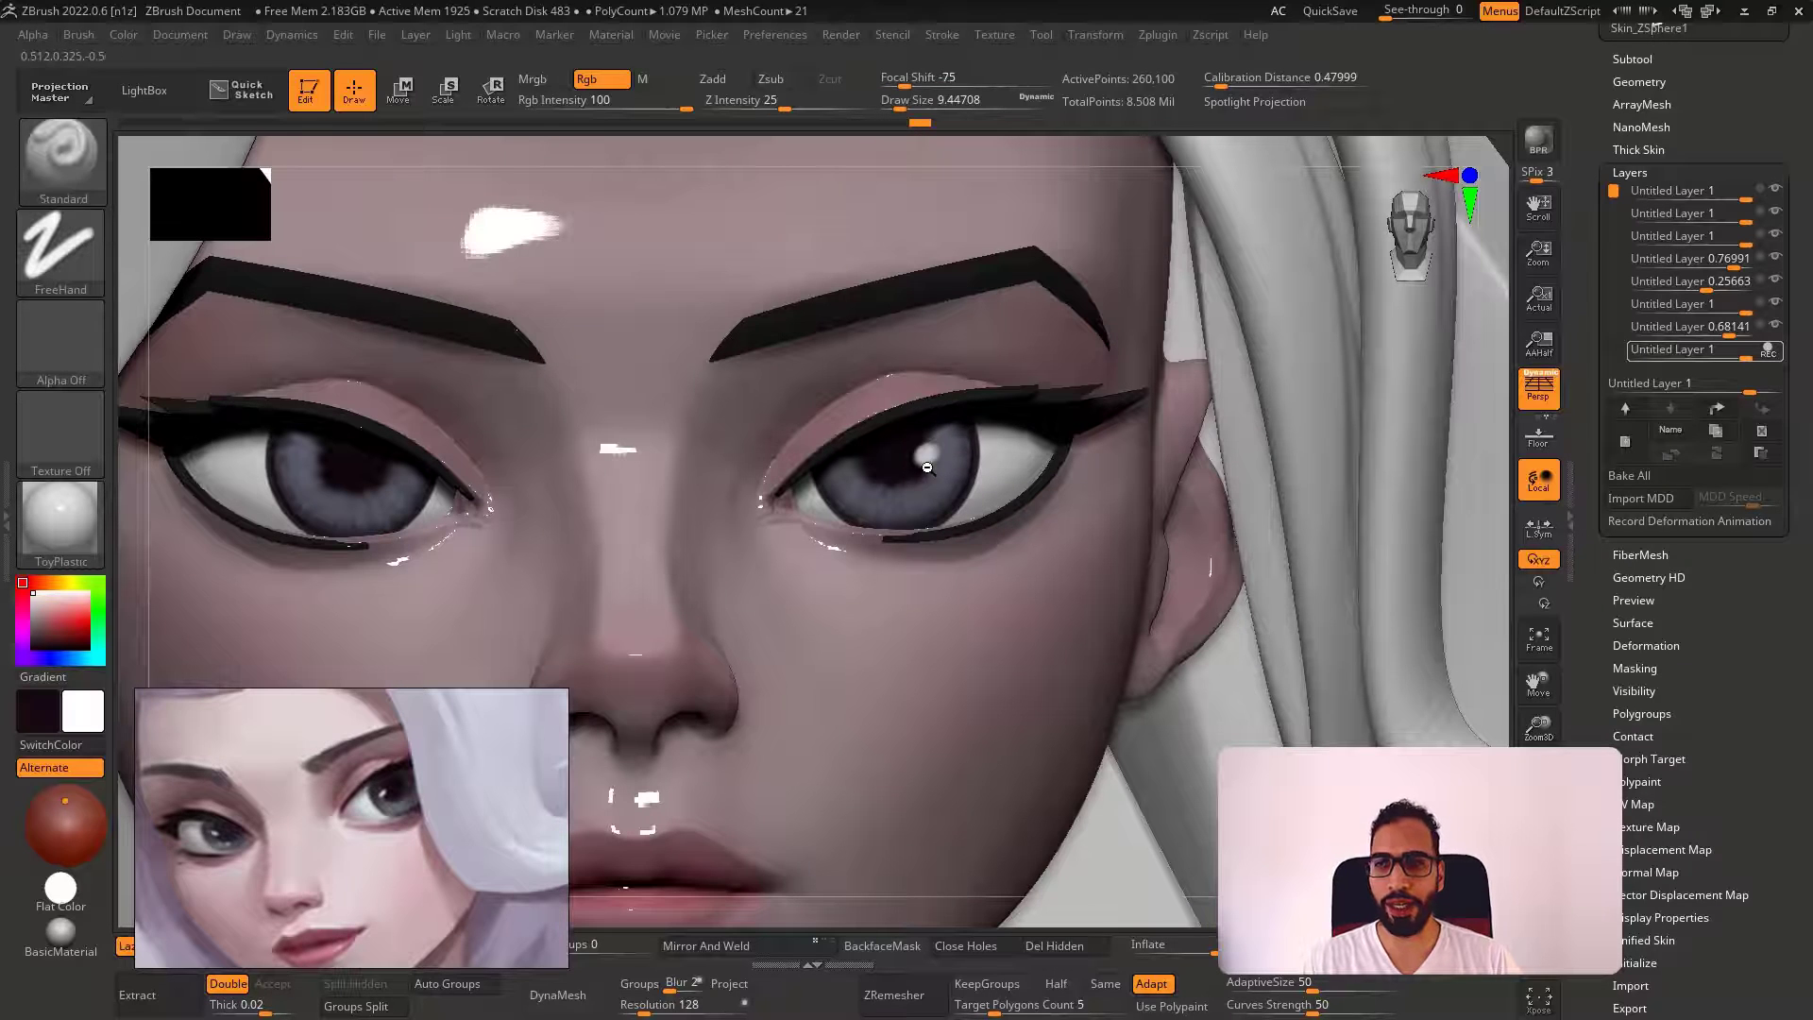
Switch the brush to a DragRect stroke with a round alpha and try white highlight dots on the iris at a Draw Size of about 5
{"action": "left_click", "coordinate": [61, 251]}
{"action": "left_click", "coordinate": [264, 266]}
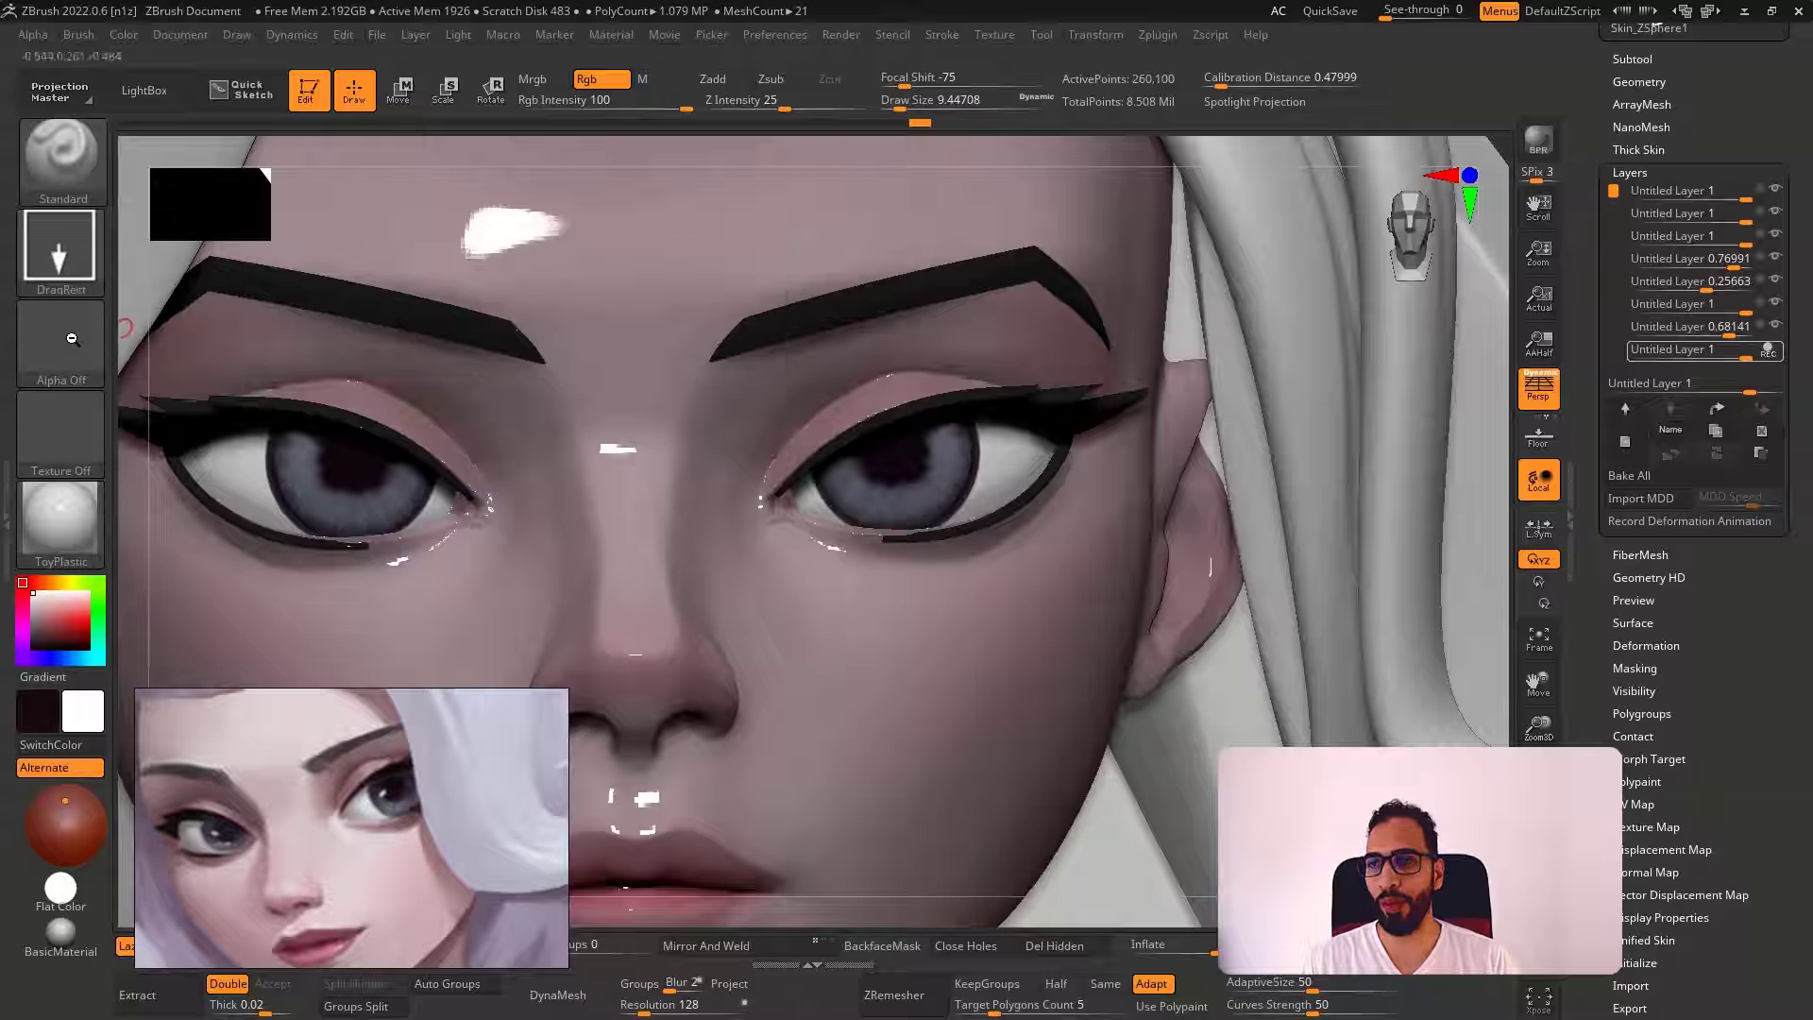
{"action": "left_click", "coordinate": [72, 338]}
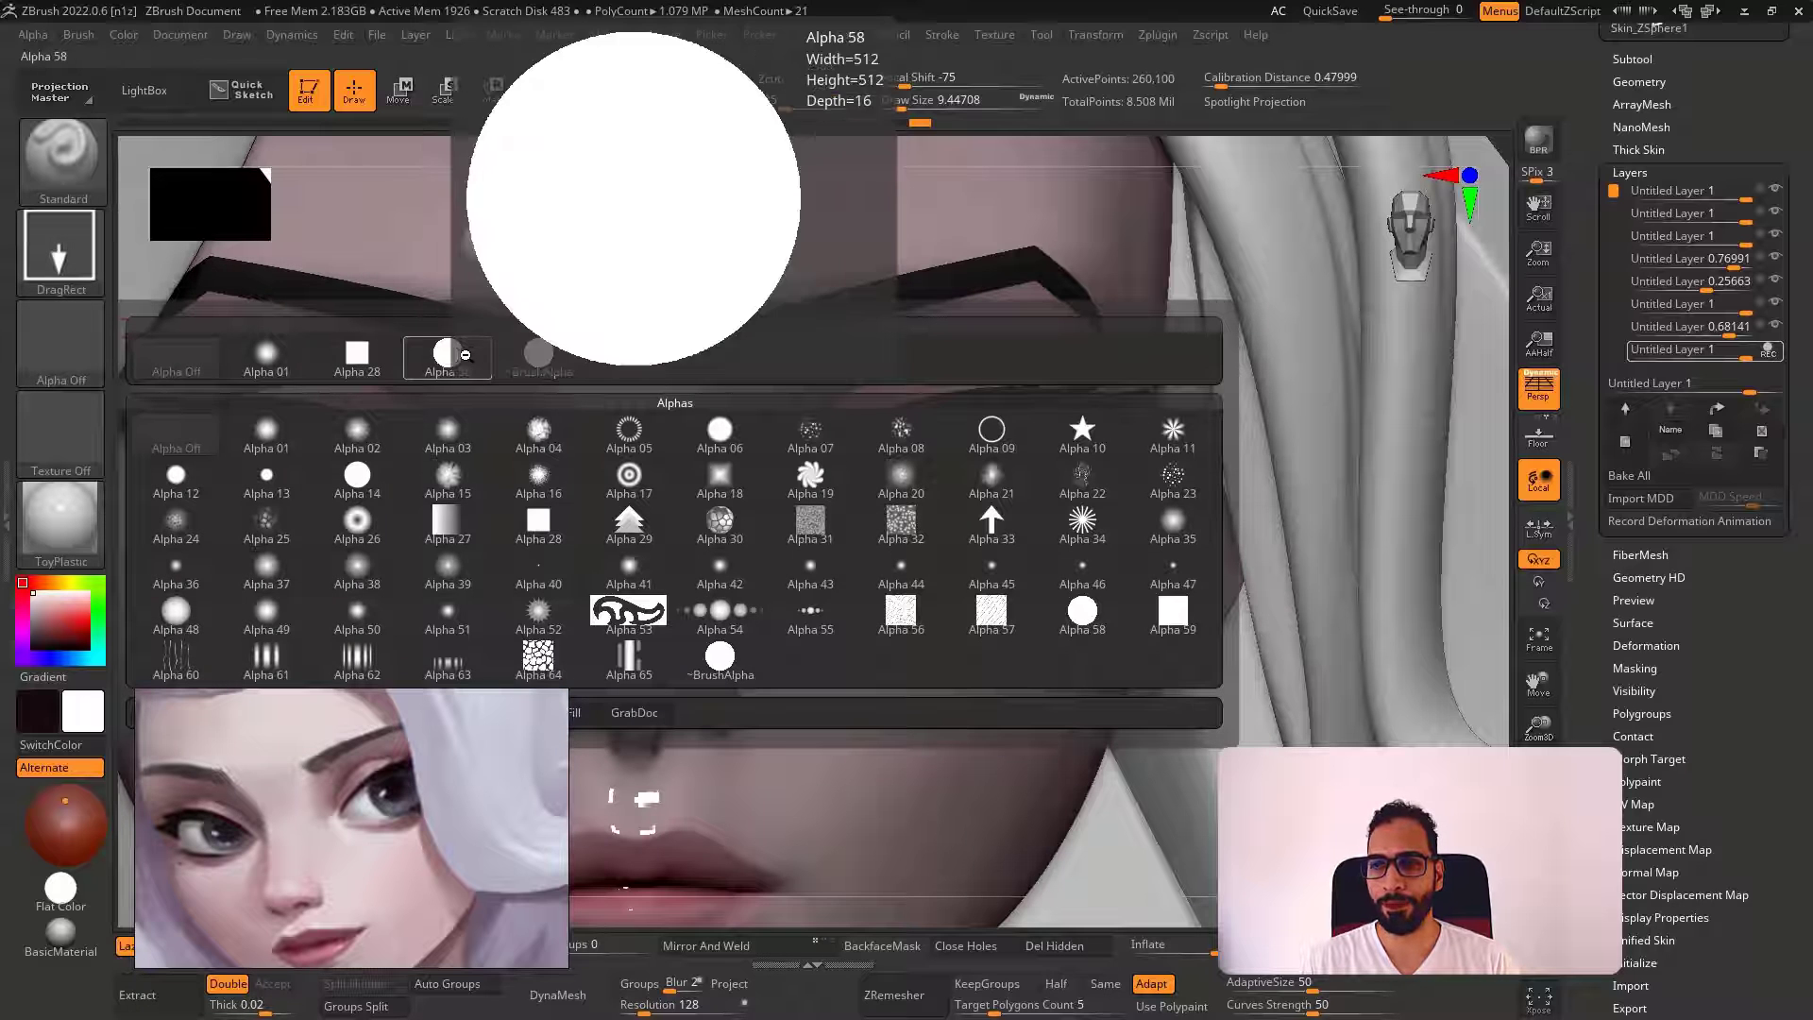
{"action": "left_click", "coordinate": [447, 355]}
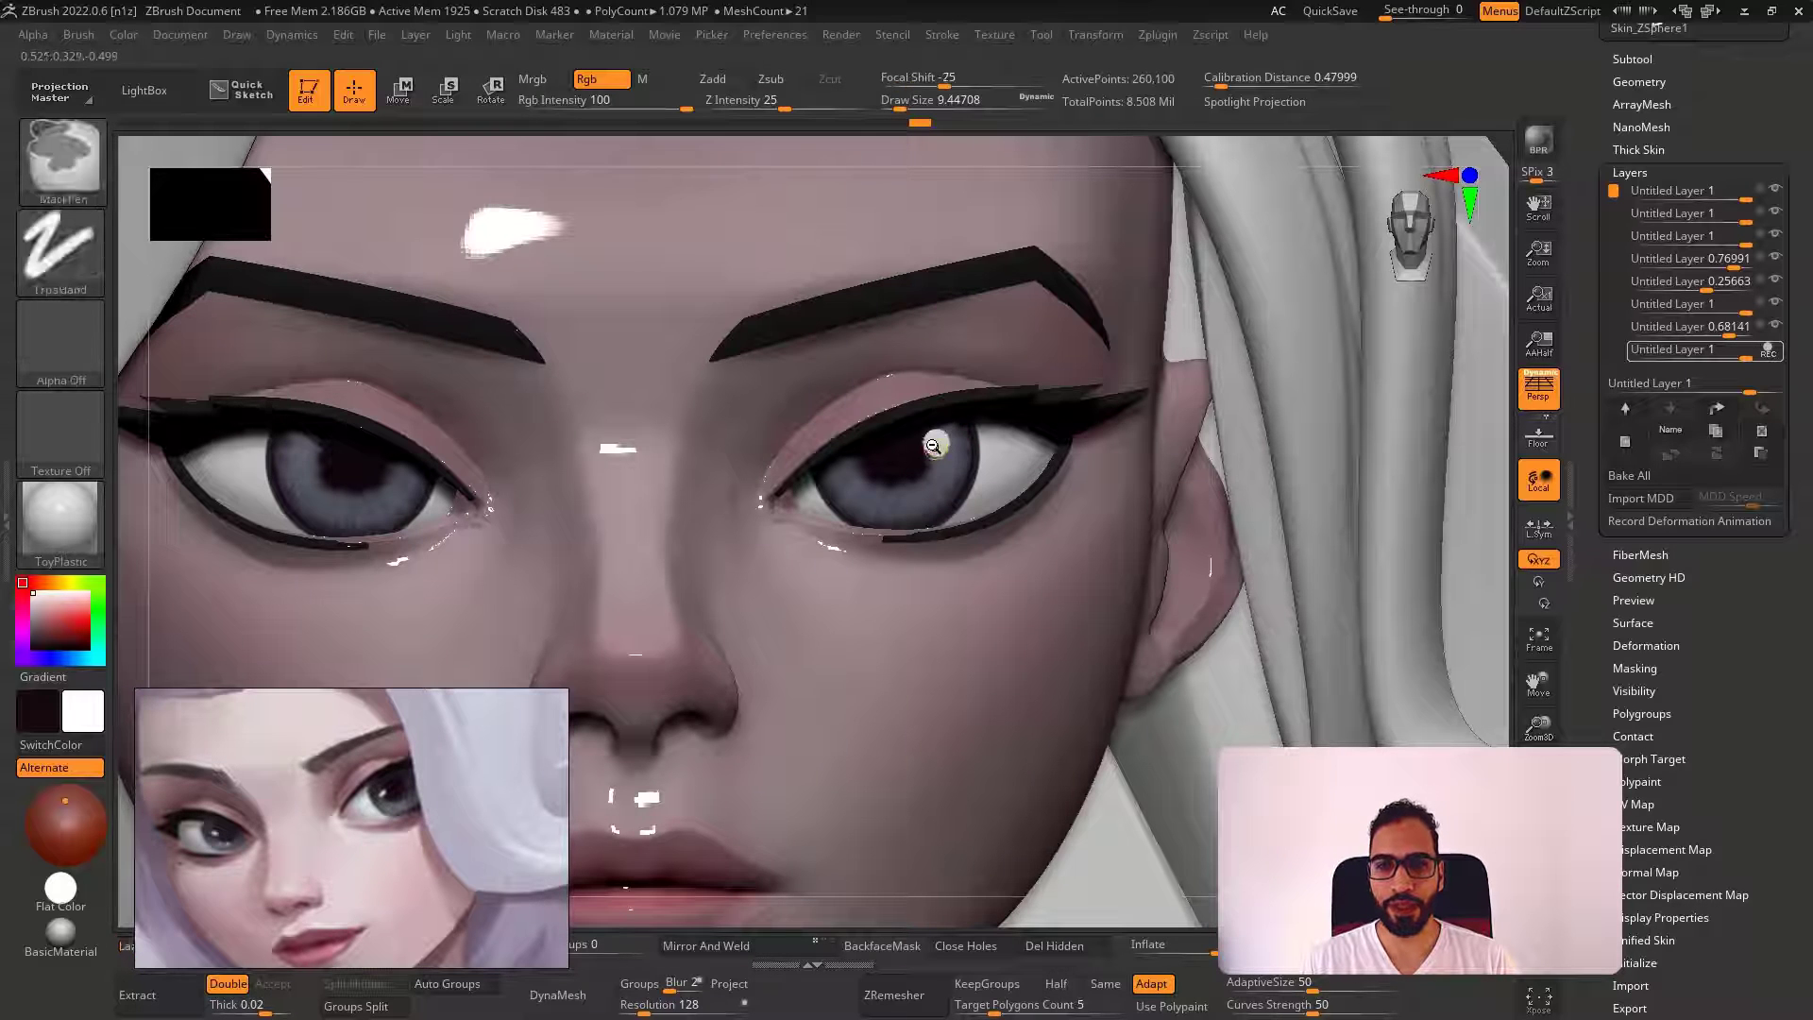
{"action": "key", "text": "ctrl+z"}
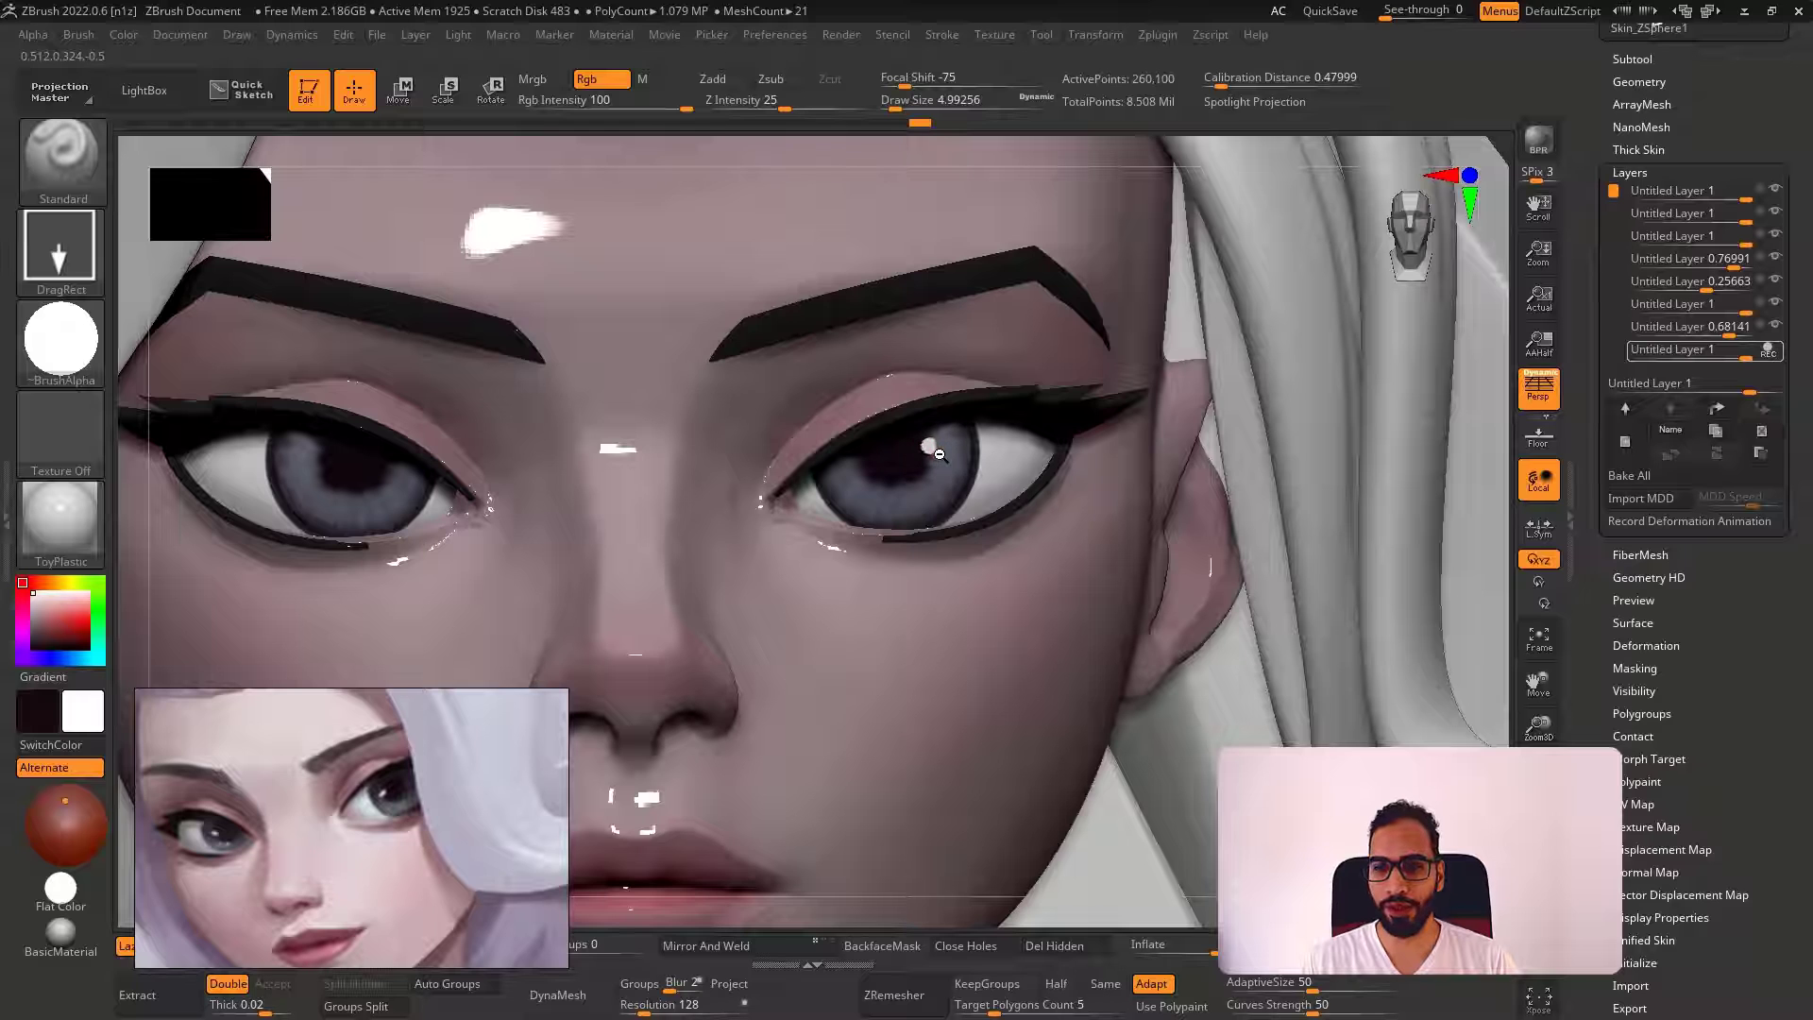
{"action": "key", "text": "ctrl+z"}
{"action": "key", "text": "ctrl+z"}
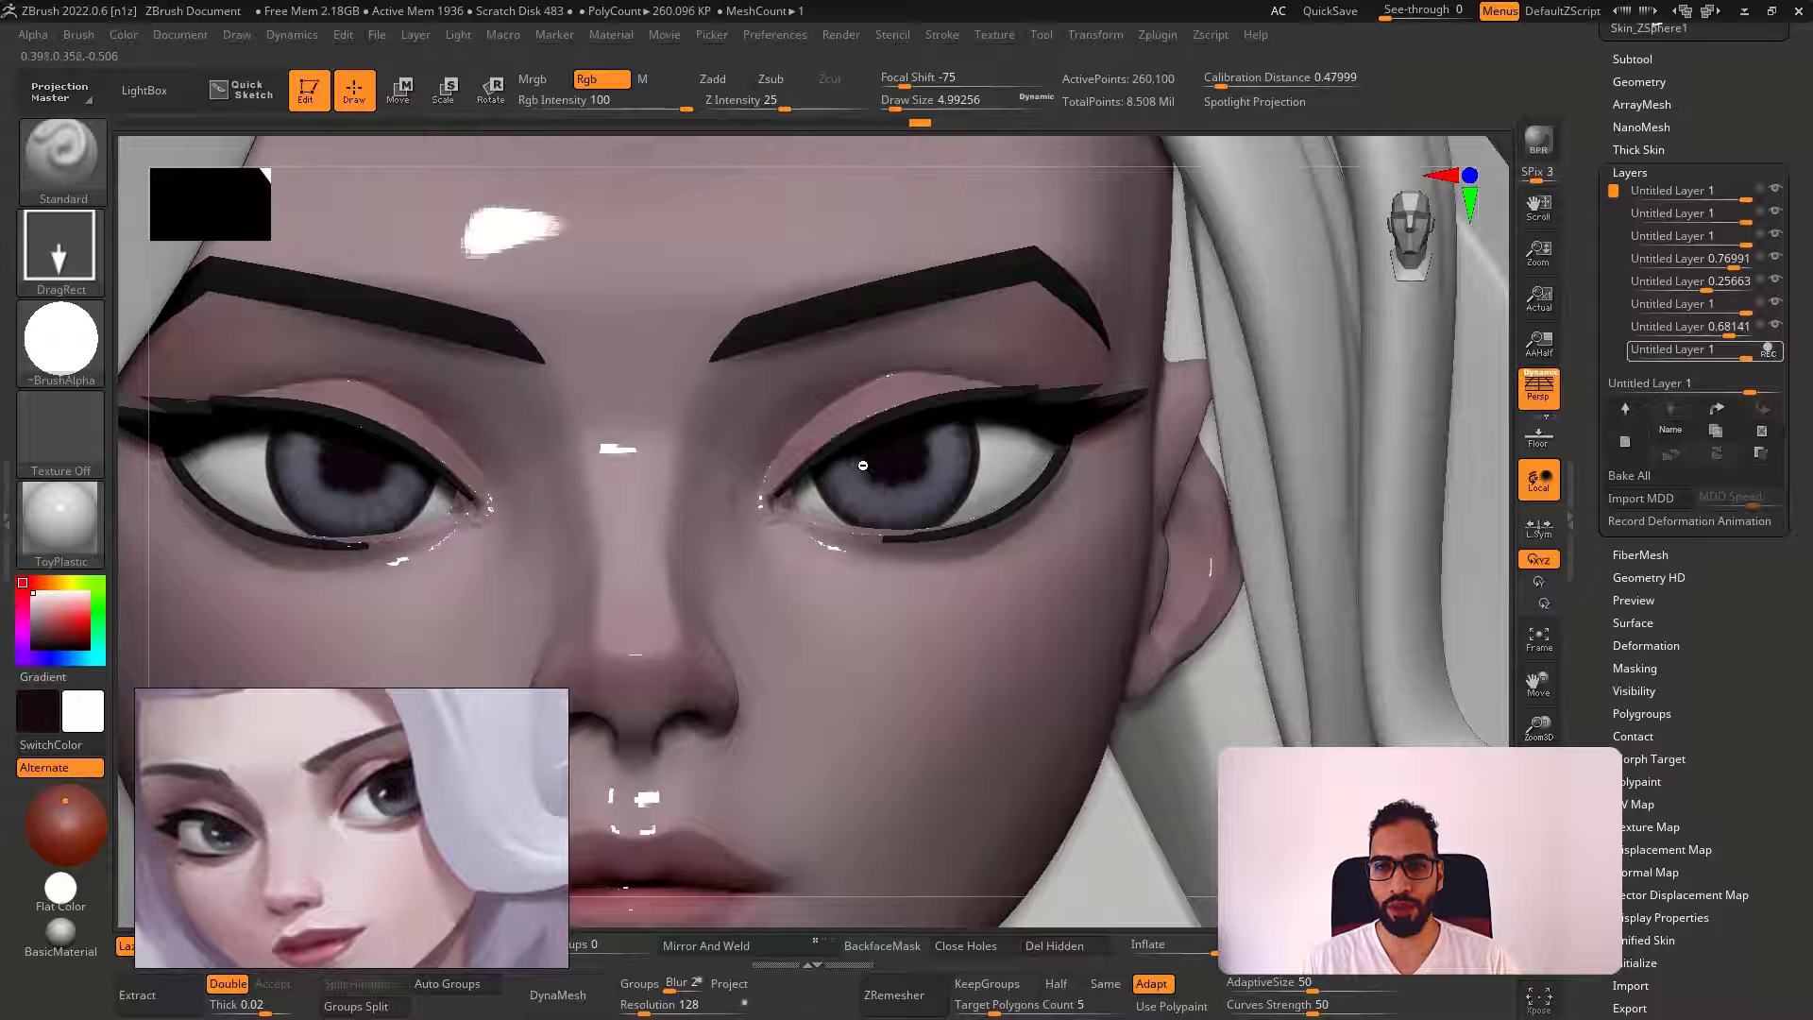
Stamp a round white highlight on the upper inner part of the iris and try its placement against the full character
{"action": "left_click", "coordinate": [863, 468]}
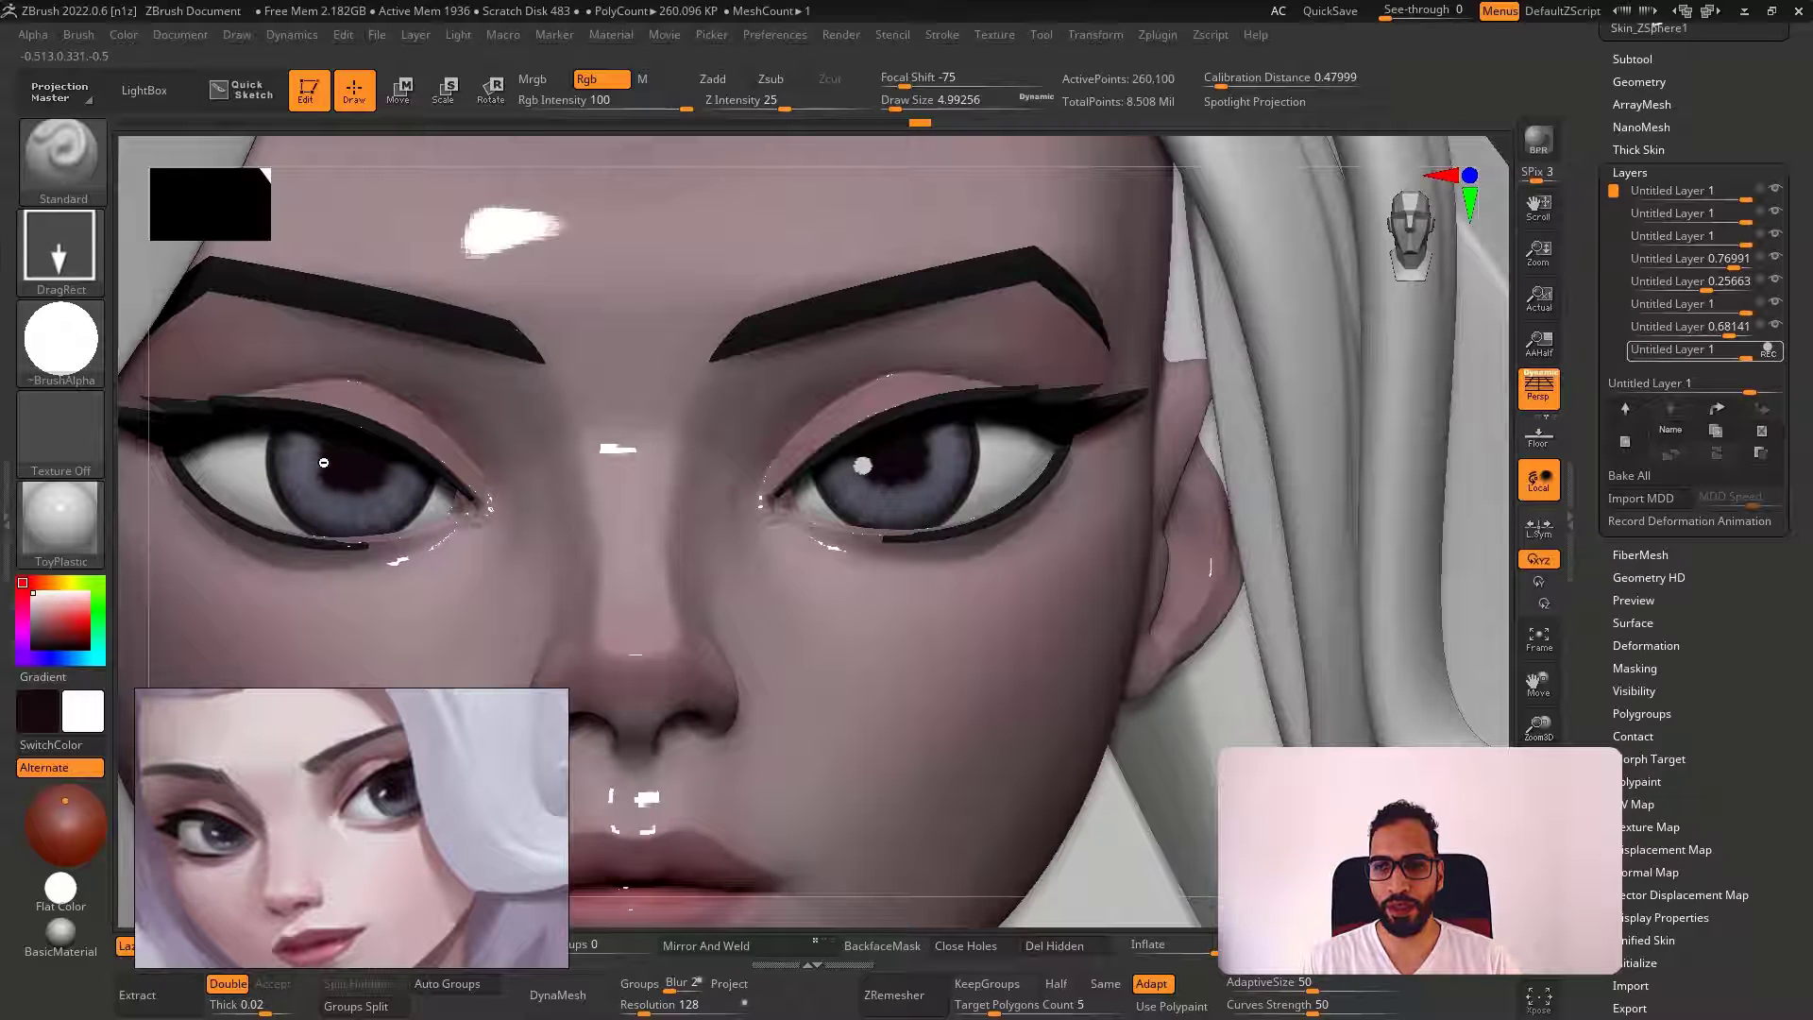
{"action": "right_click_drag", "start_coordinate": [623, 413], "coordinate": [785, 436], "text": "ctrl"}
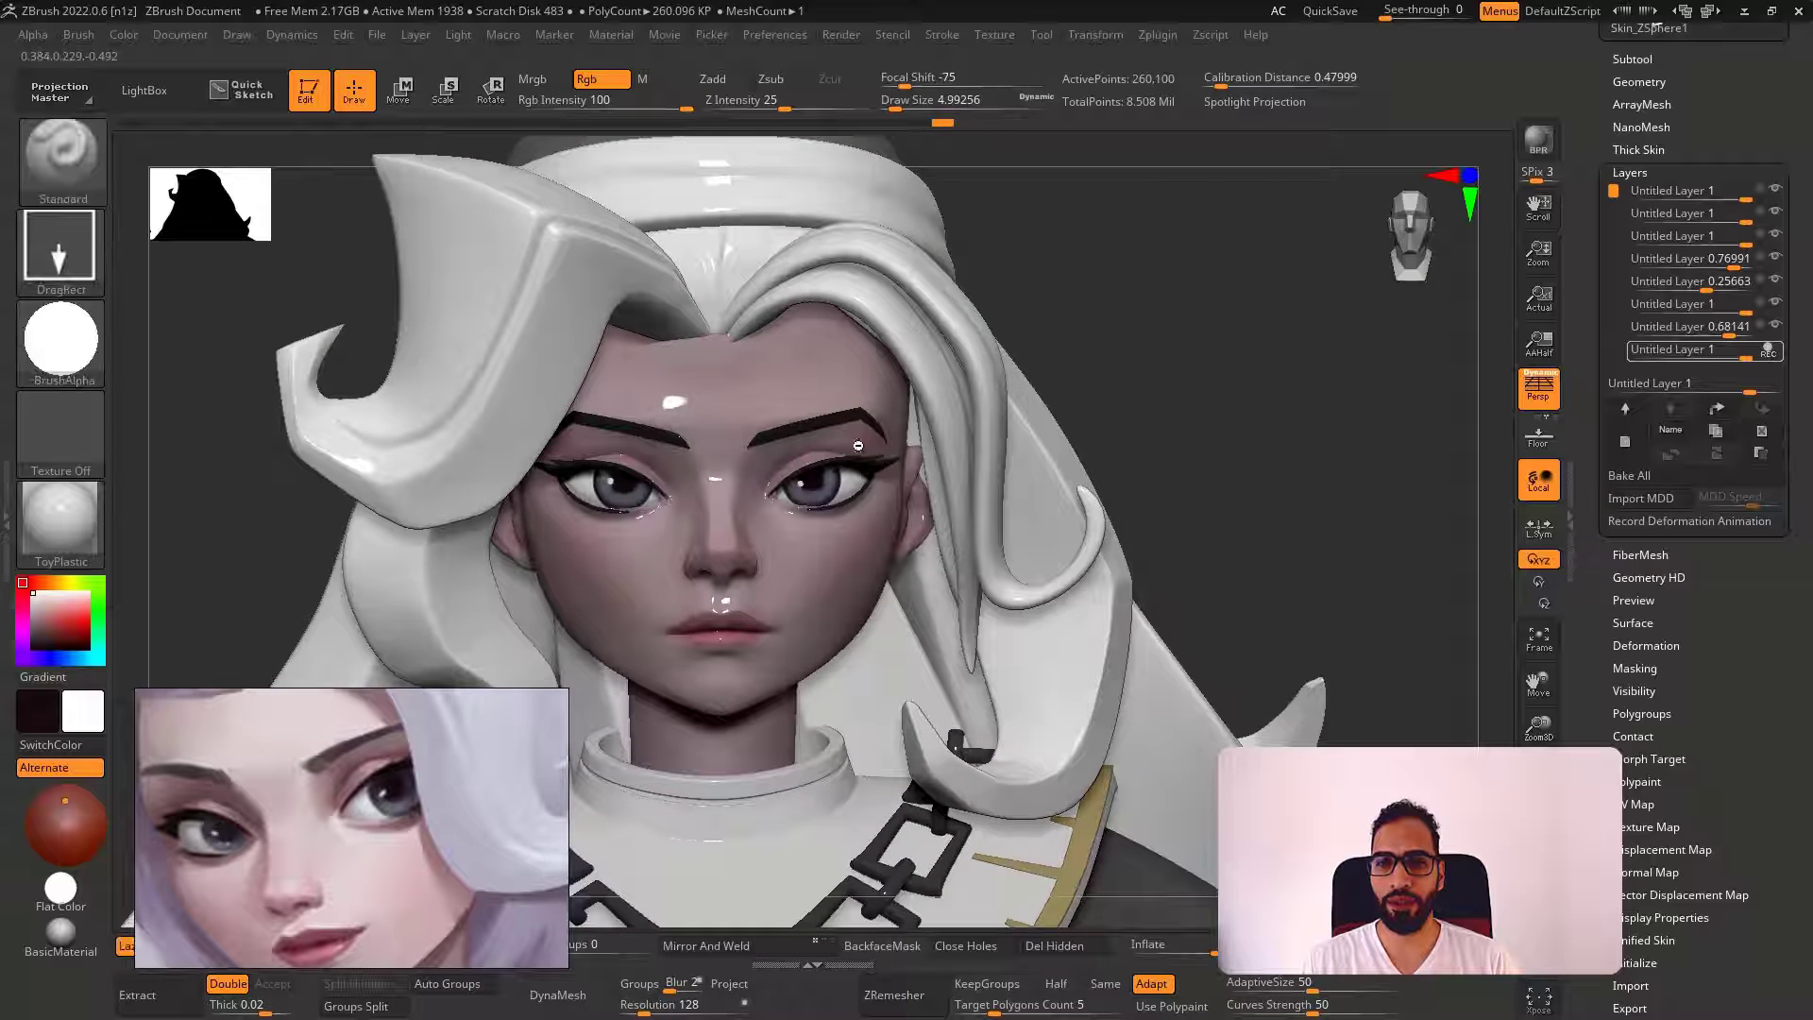
{"action": "mouse_move", "coordinate": [1160, 370]}
{"action": "right_mouse_down"}
{"action": "mouse_move", "coordinate": [1187, 353]}
{"action": "mouse_move", "coordinate": [1124, 366]}
{"action": "right_mouse_up"}
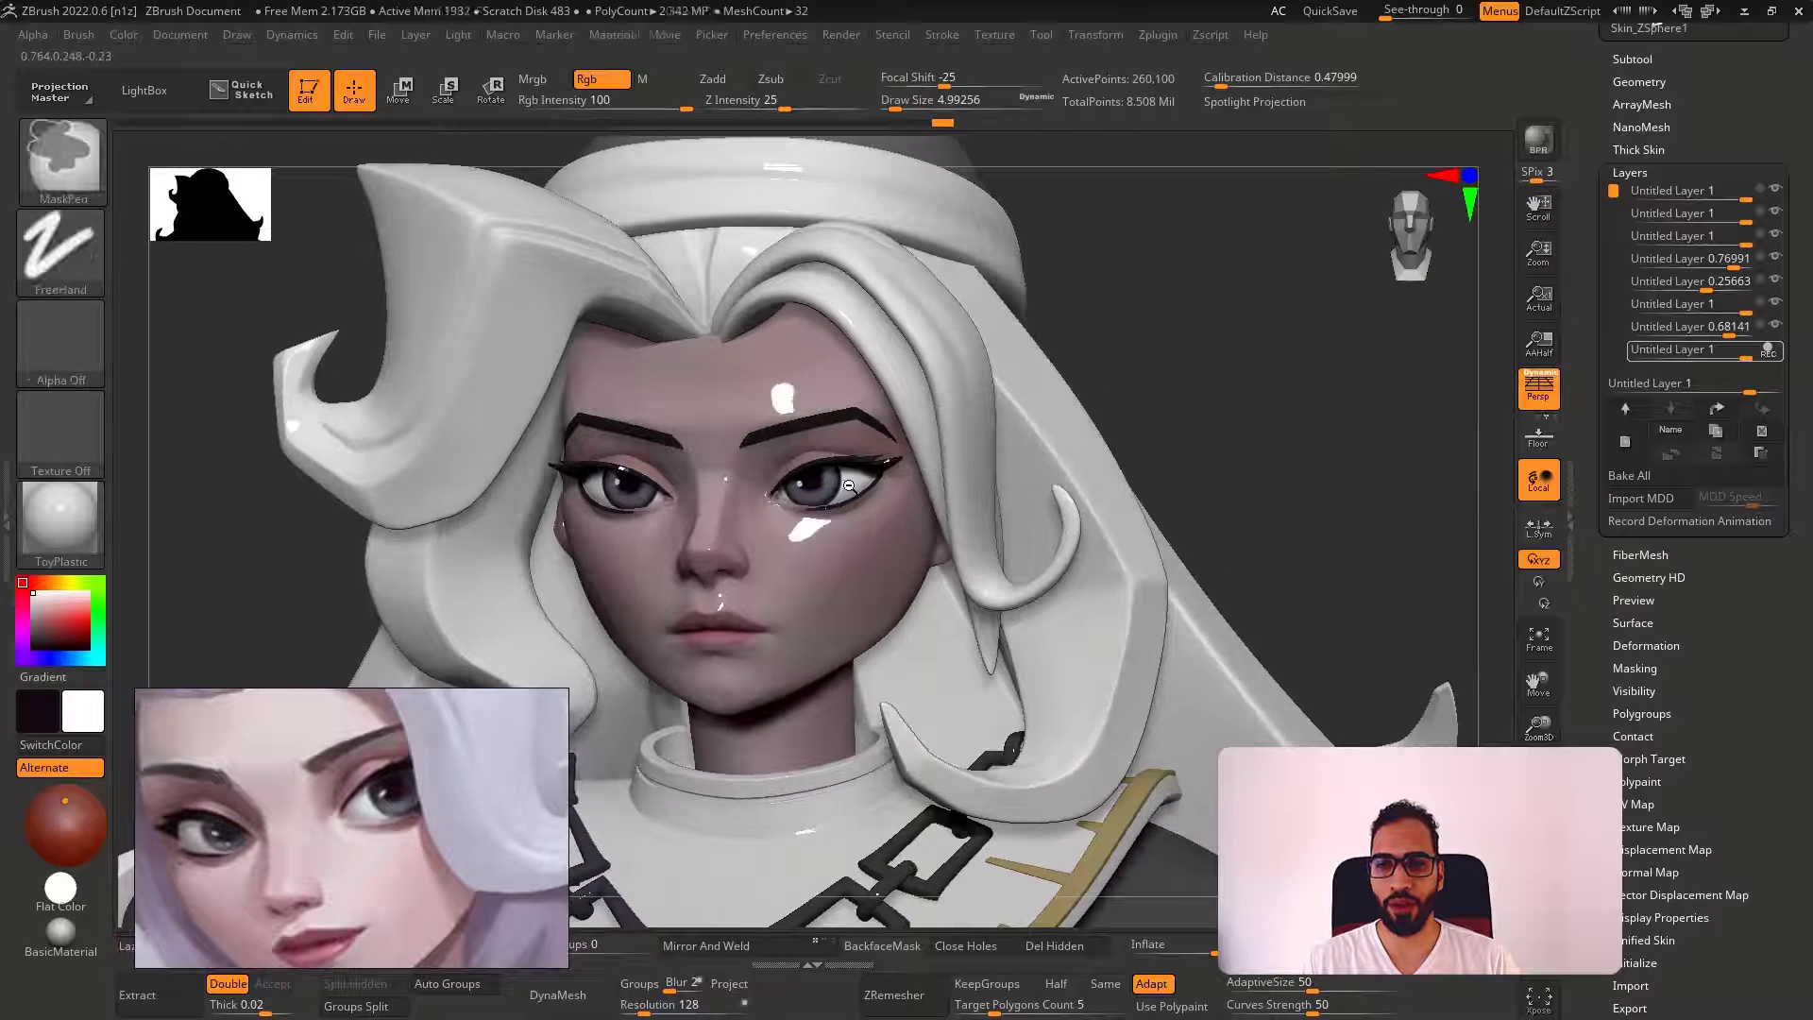
{"action": "key", "text": "ctrl+z"}
{"action": "right_click_drag", "start_coordinate": [823, 479], "coordinate": [947, 546]}
{"action": "left_click_drag", "start_coordinate": [645, 490], "coordinate": [647, 492]}
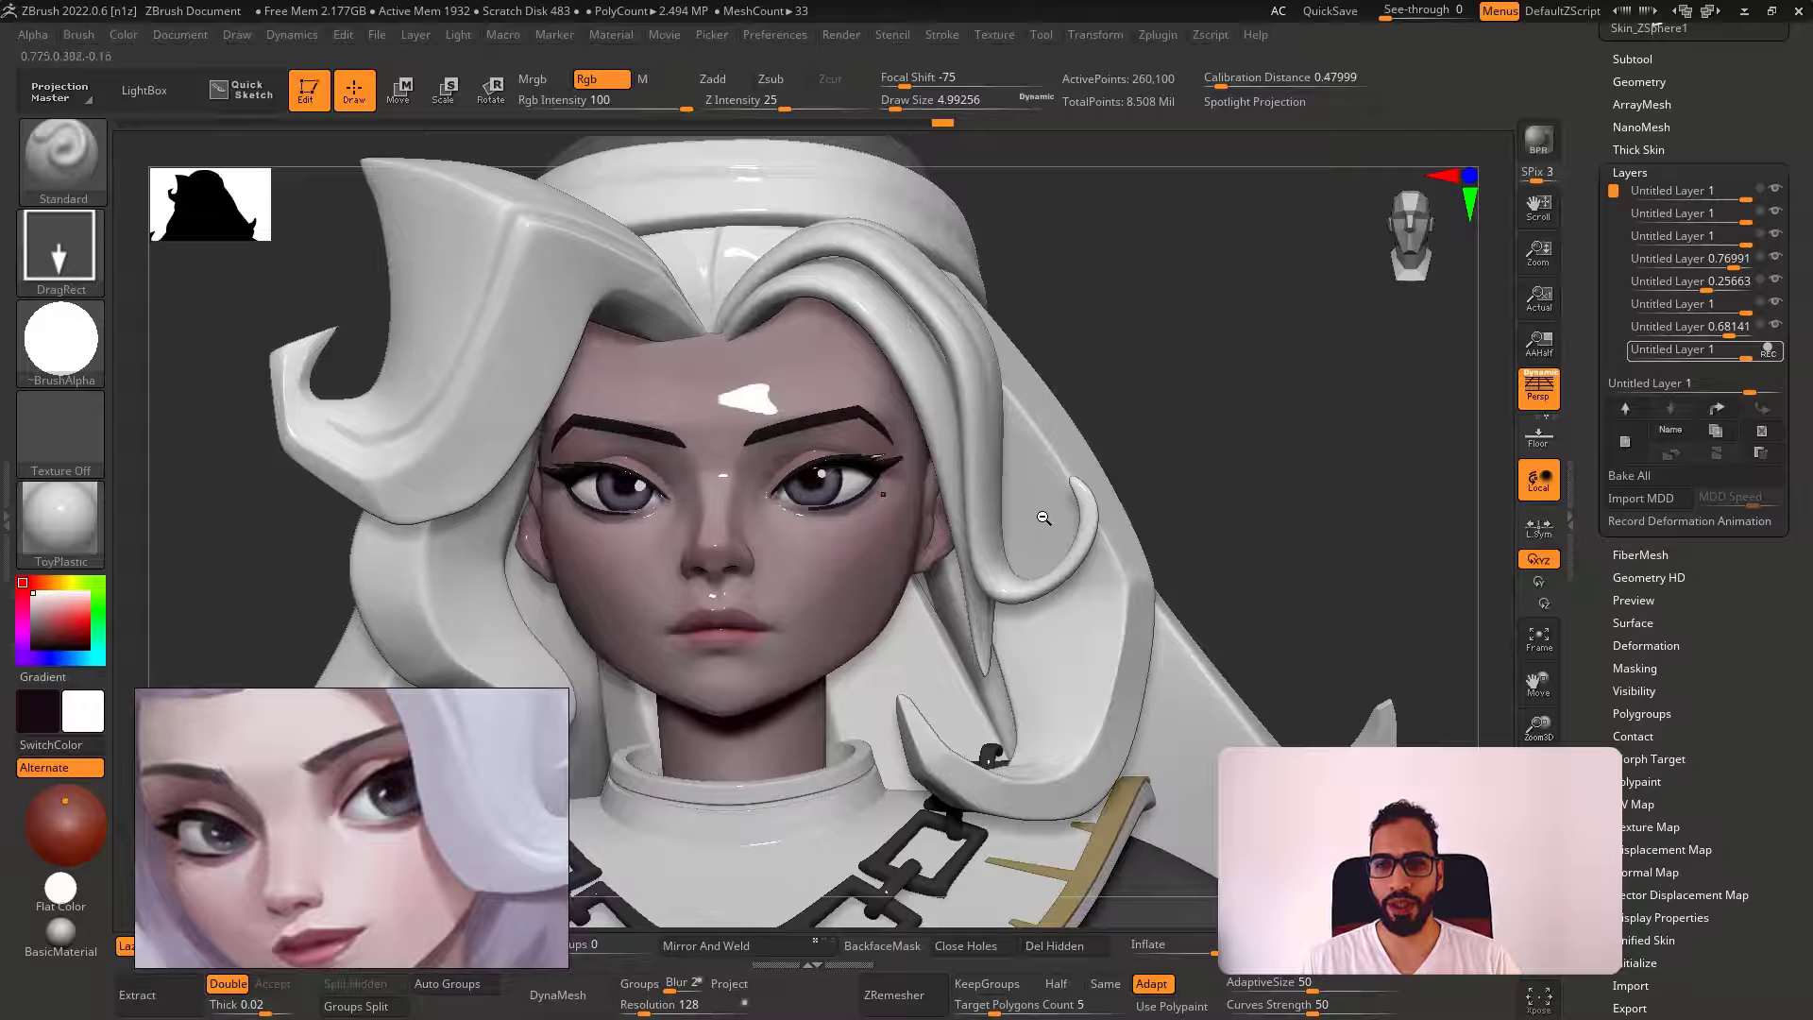
{"action": "mouse_move", "coordinate": [1044, 518]}
{"action": "right_mouse_down"}
{"action": "mouse_move", "coordinate": [1033, 540]}
{"action": "mouse_move", "coordinate": [1141, 467]}
{"action": "mouse_move", "coordinate": [1067, 363]}
{"action": "mouse_move", "coordinate": [1119, 342]}
{"action": "right_mouse_up"}
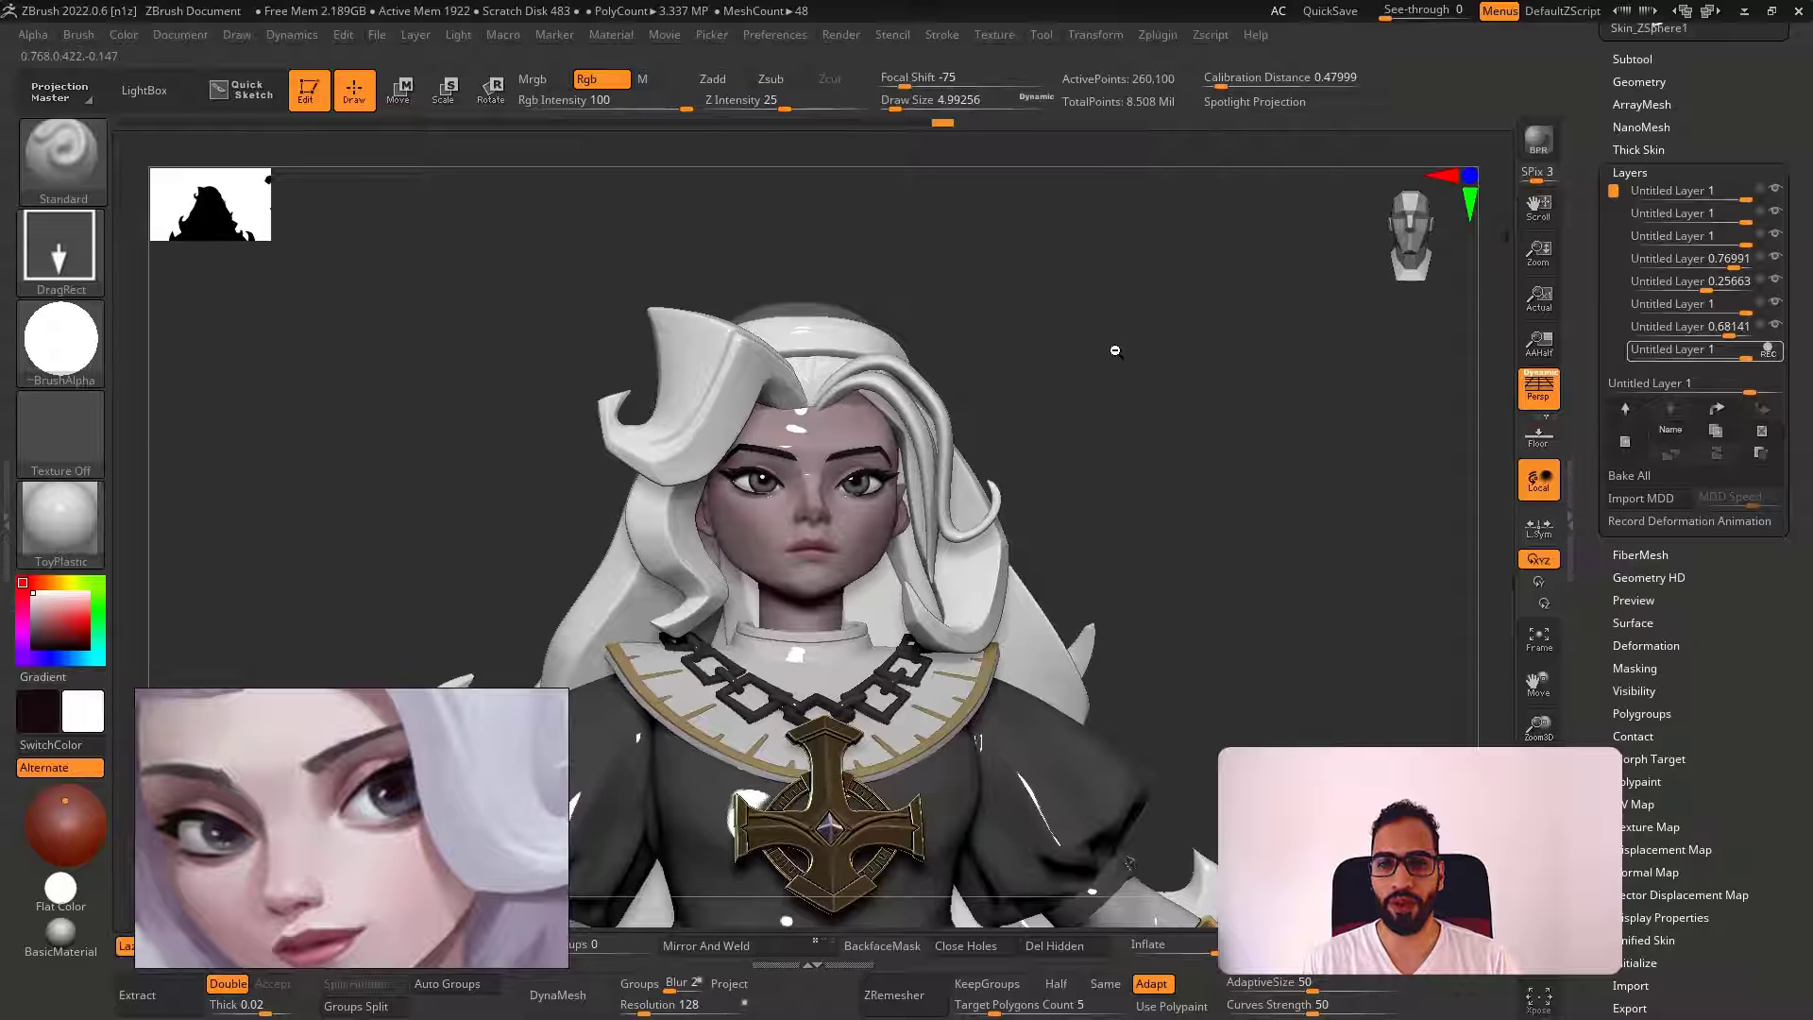
Undo the white highlight, isolate the eyeballs and delete their eighth layer
{"action": "key", "text": "ctrl+z"}
{"action": "key", "text": "alt+s"}
{"action": "key", "text": "f"}
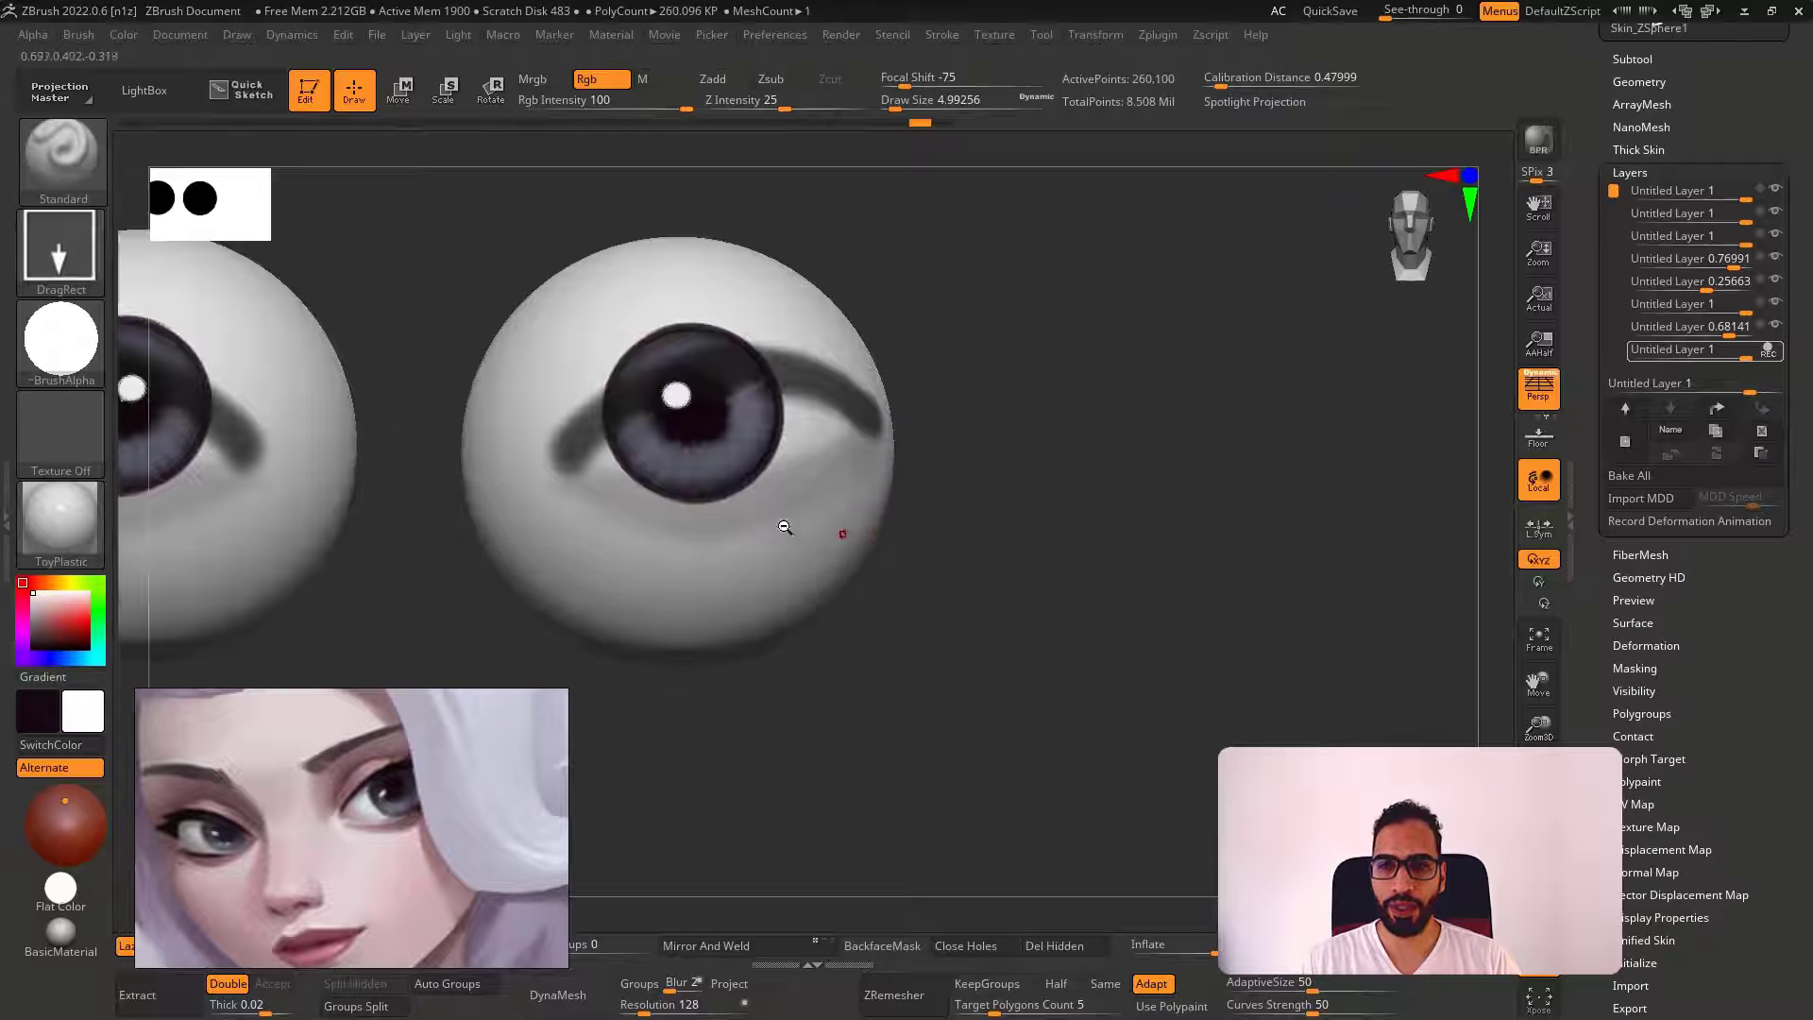
{"action": "right_click_drag", "start_coordinate": [982, 515], "coordinate": [1027, 462], "text": "ctrl"}
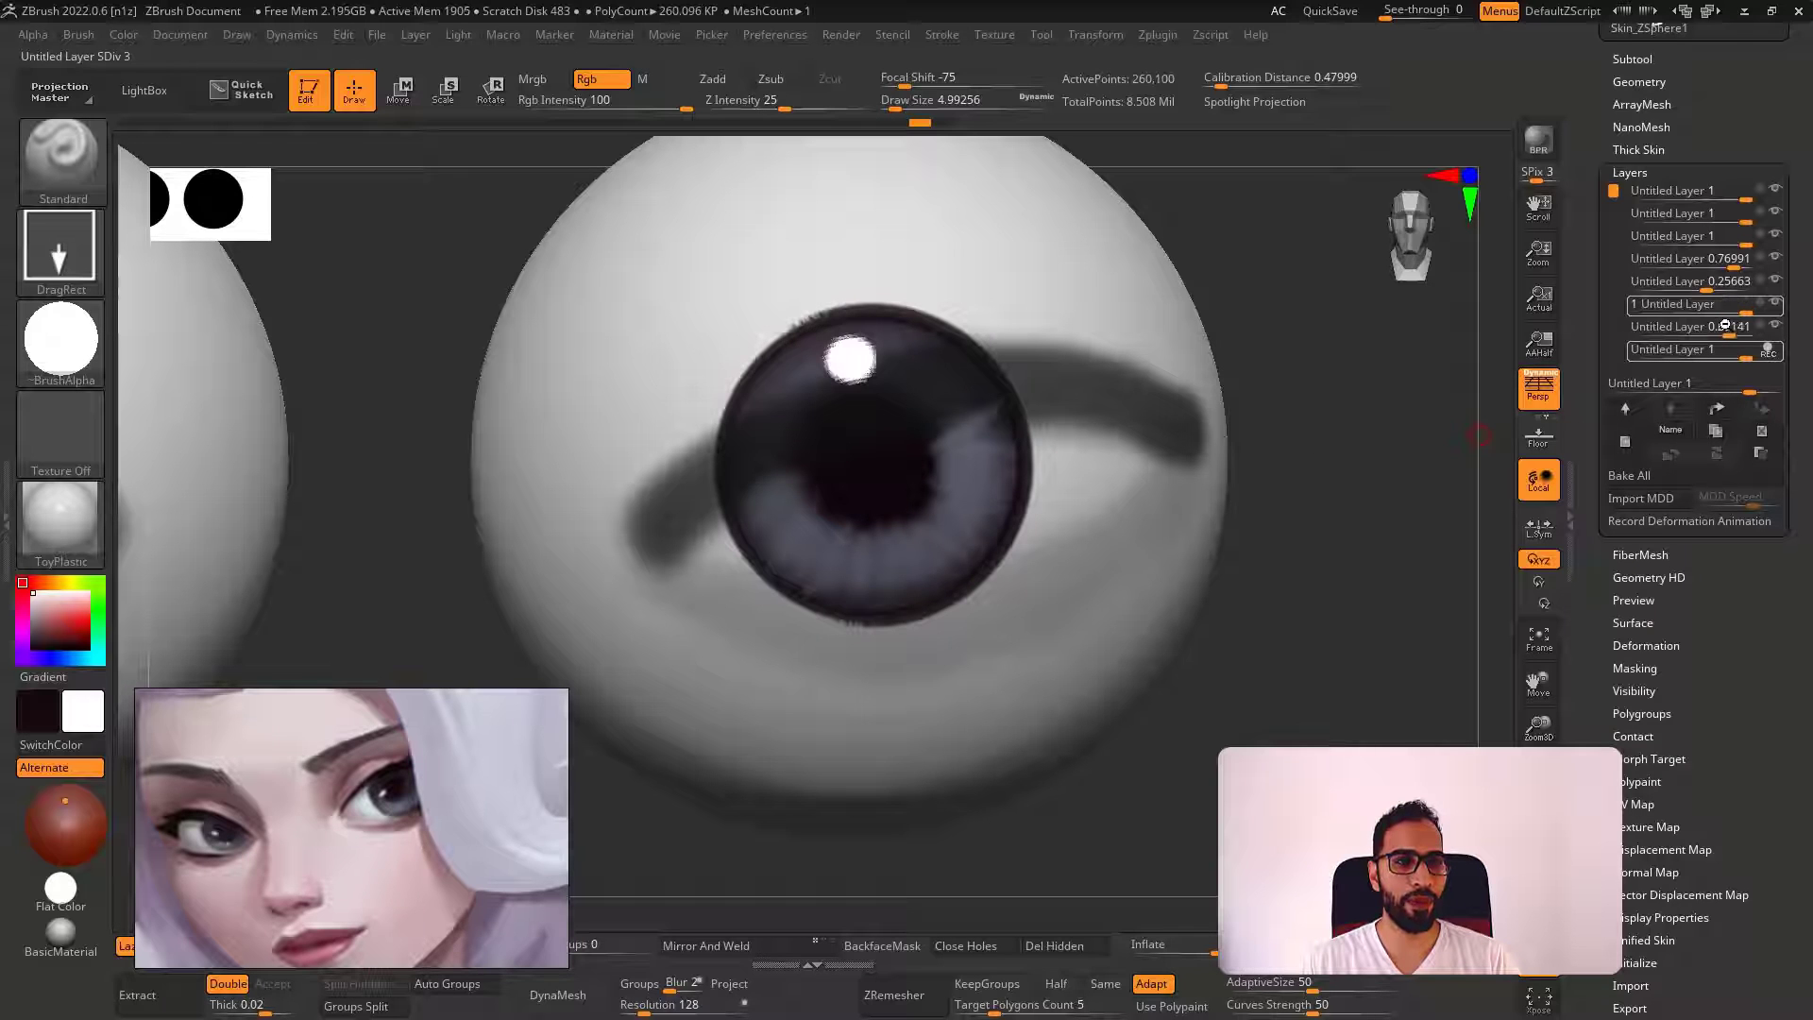
{"action": "left_click", "coordinate": [1762, 431]}
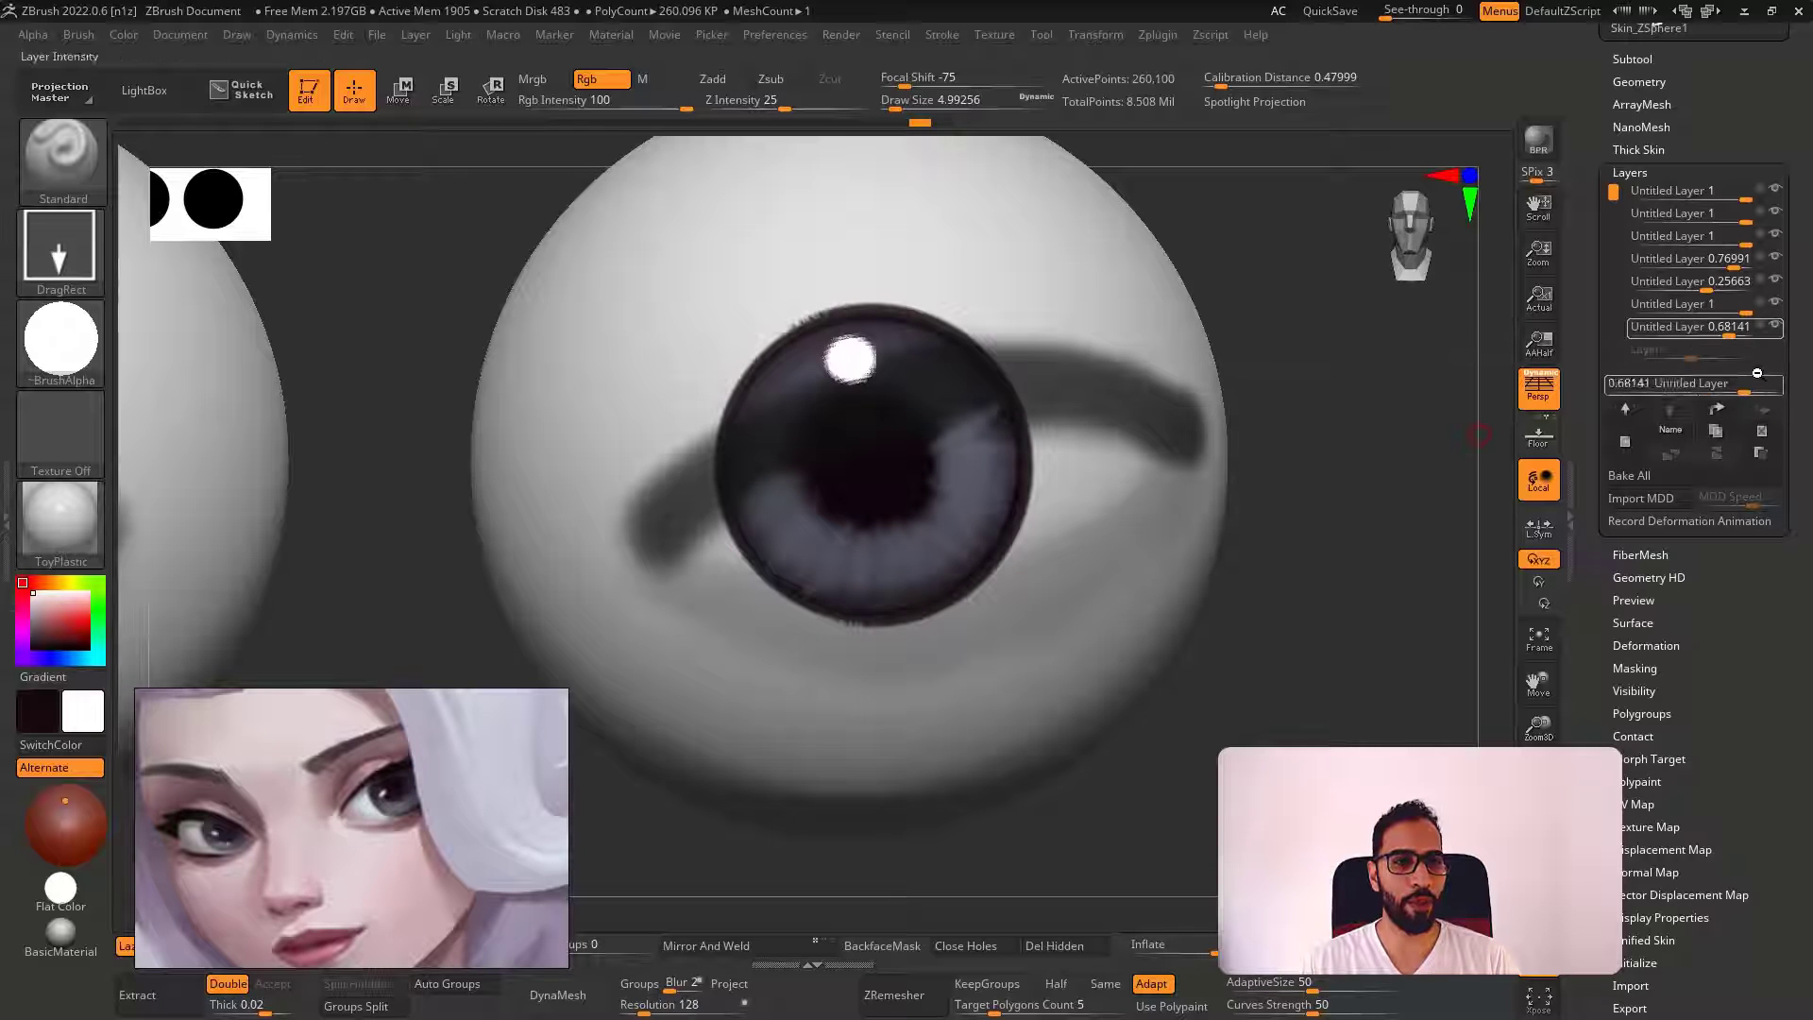
Compare the iris layers by toggling their visibility and set the iris streak layer to intensity 1 with recording on
{"action": "left_click", "coordinate": [1778, 305]}
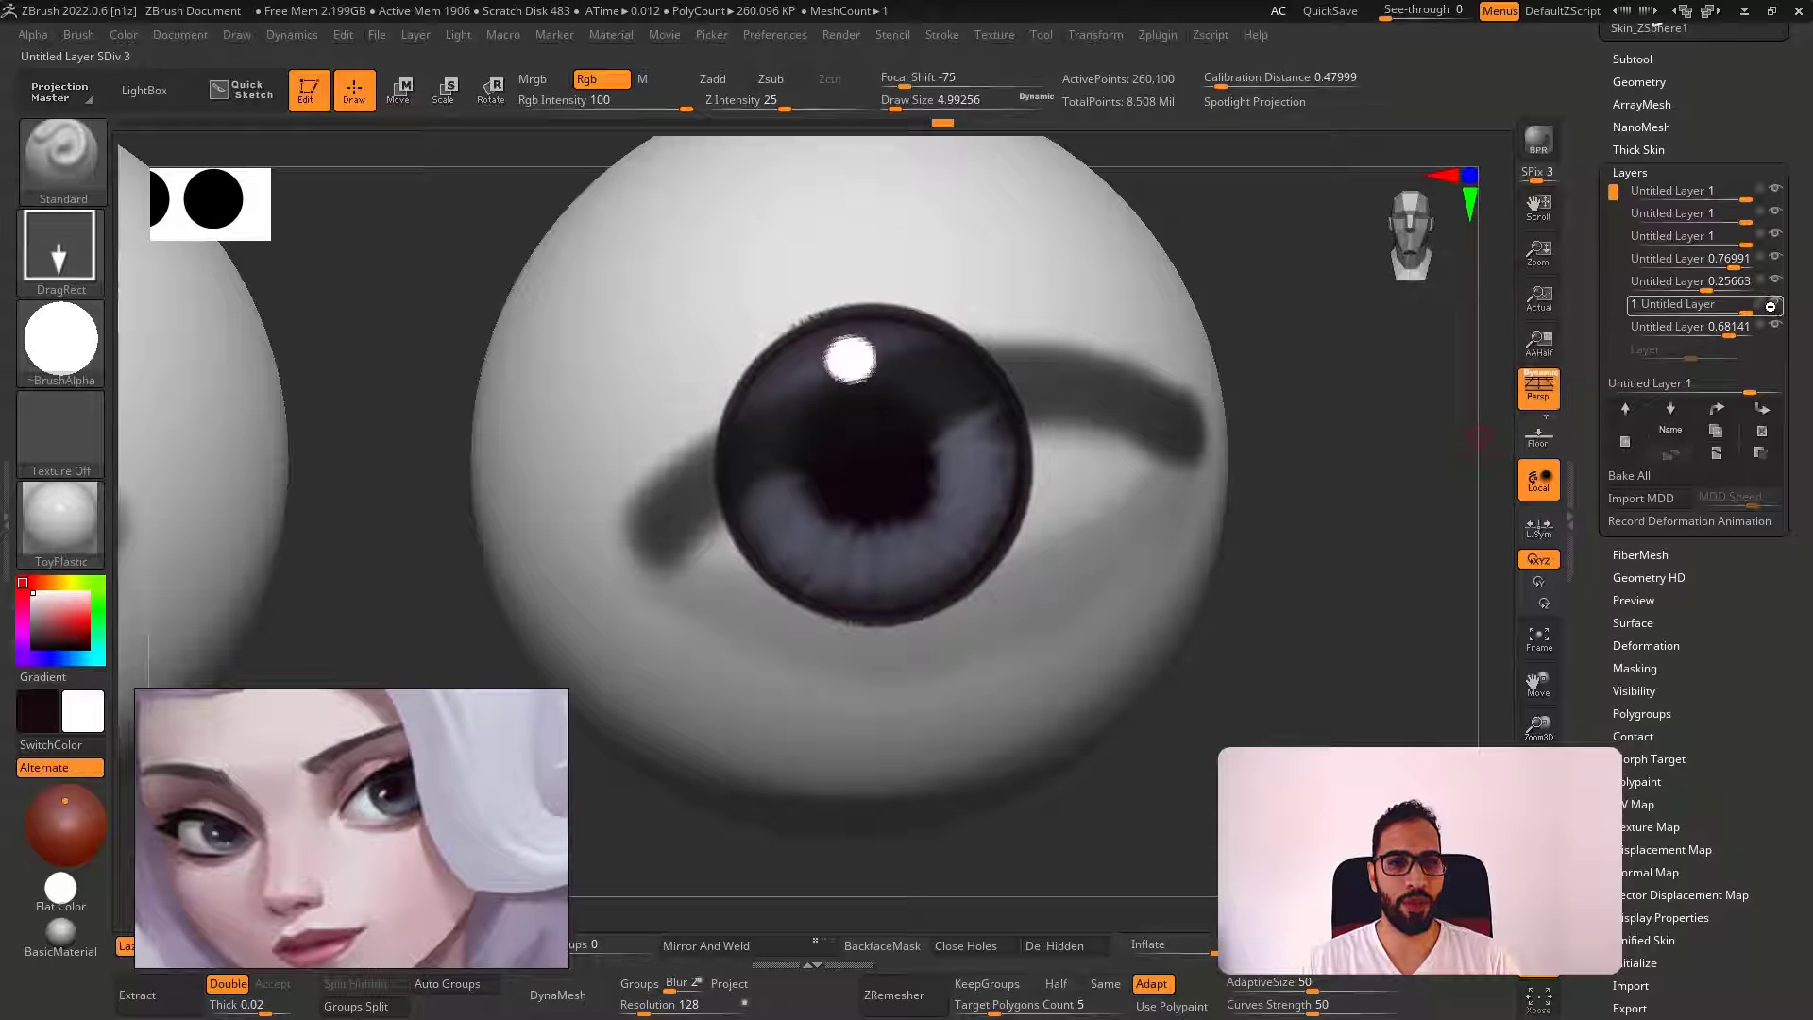
{"action": "left_click", "coordinate": [1774, 325]}
{"action": "left_click", "coordinate": [1774, 325]}
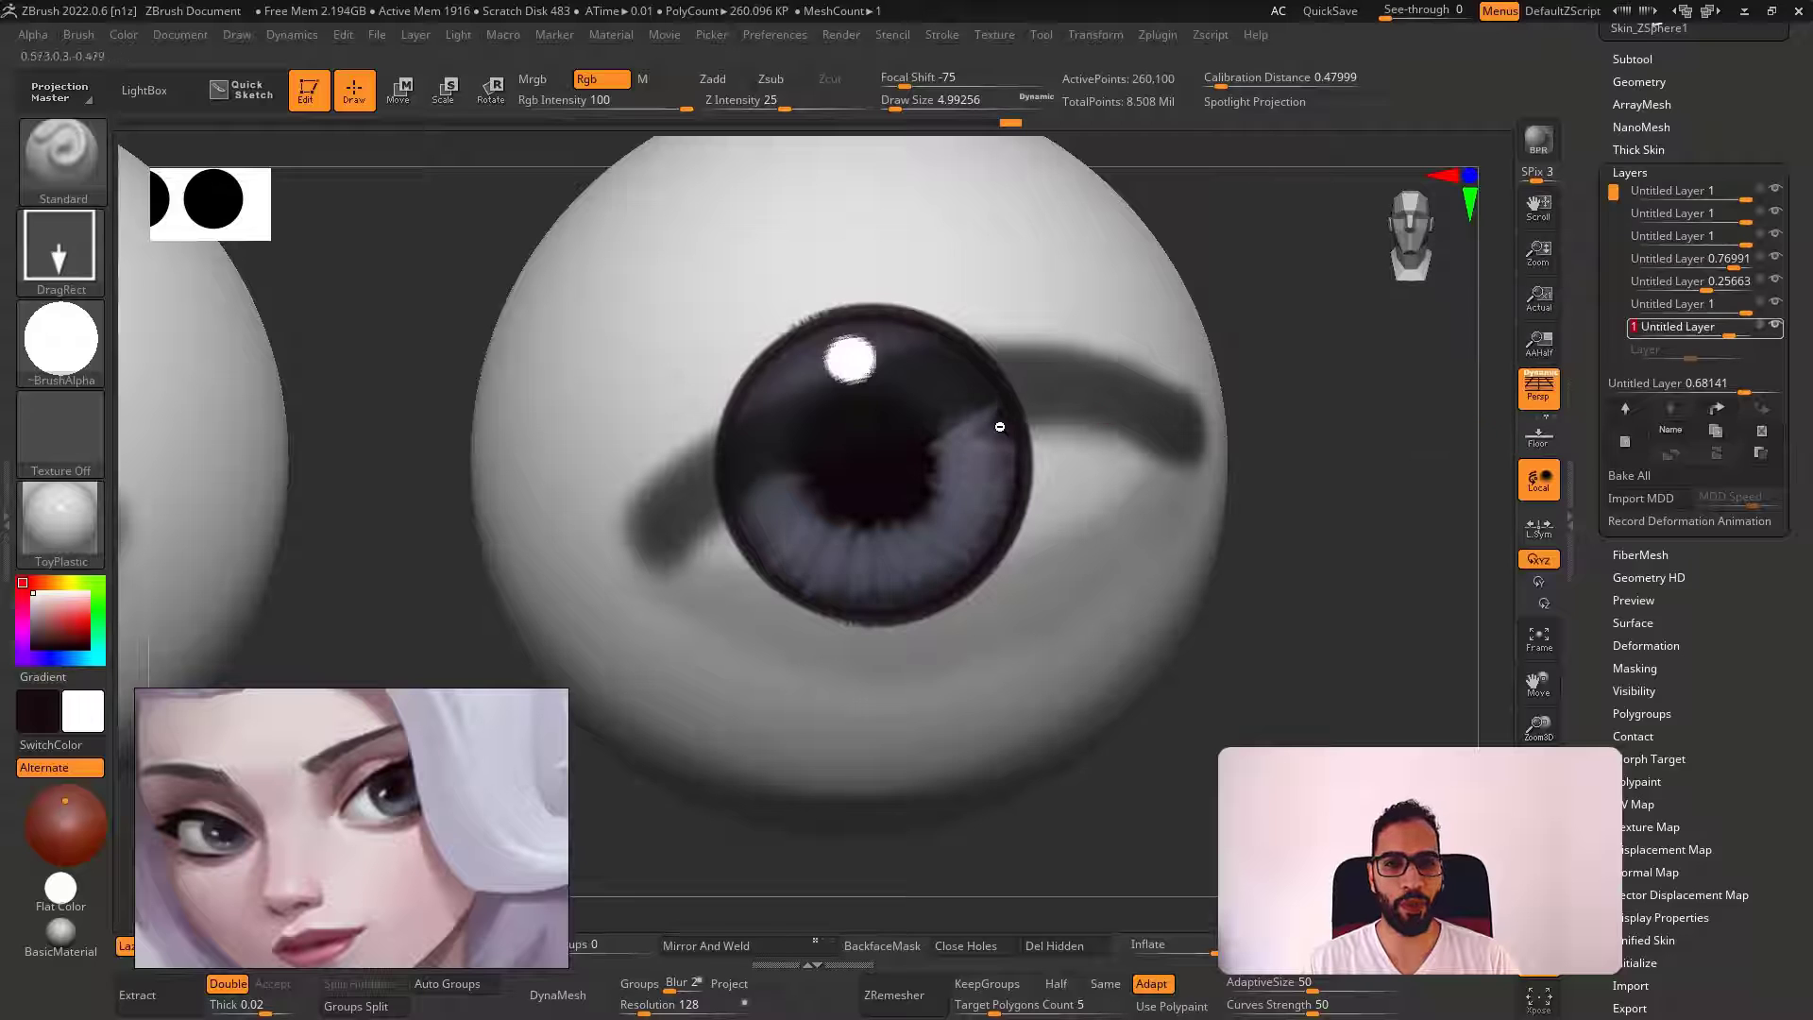
{"action": "key", "text": "ctrl"}
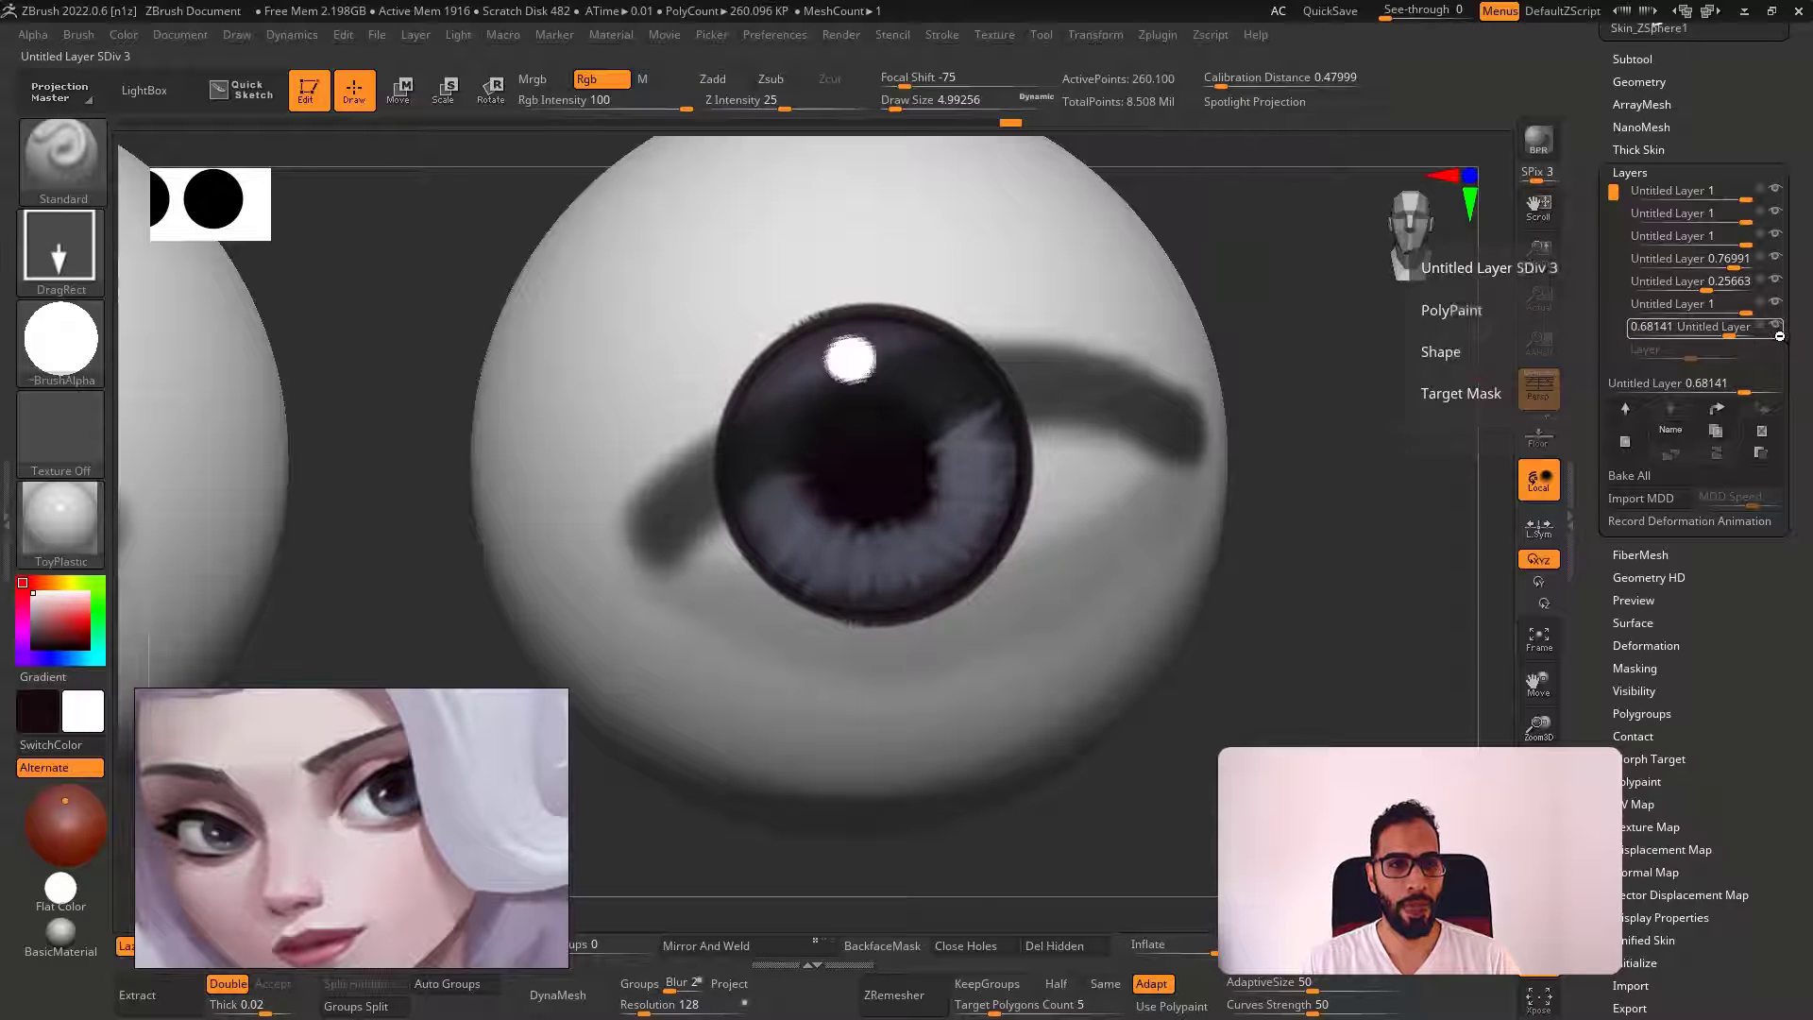
{"action": "key", "text": "Return"}
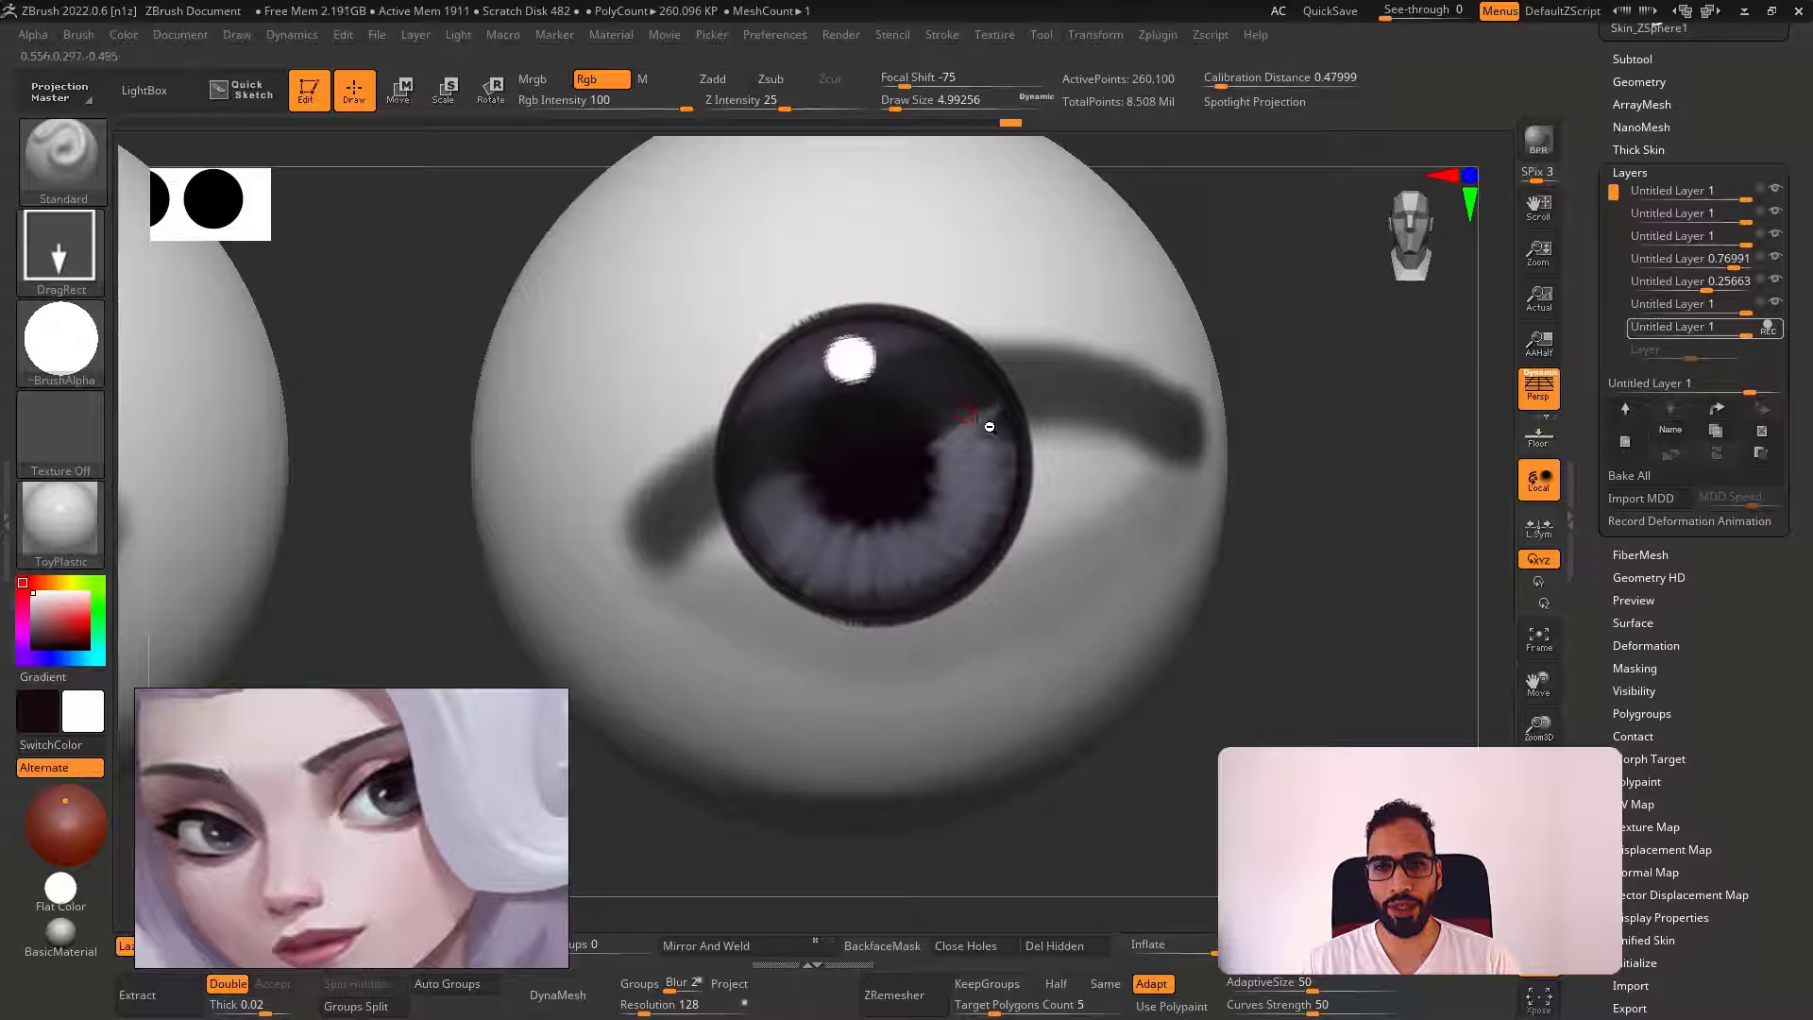
Switch back to a FreeHand stroke with a sampled near-black at a Draw Size of about 17, and check the eyes on the full character
{"action": "key", "text": "c"}
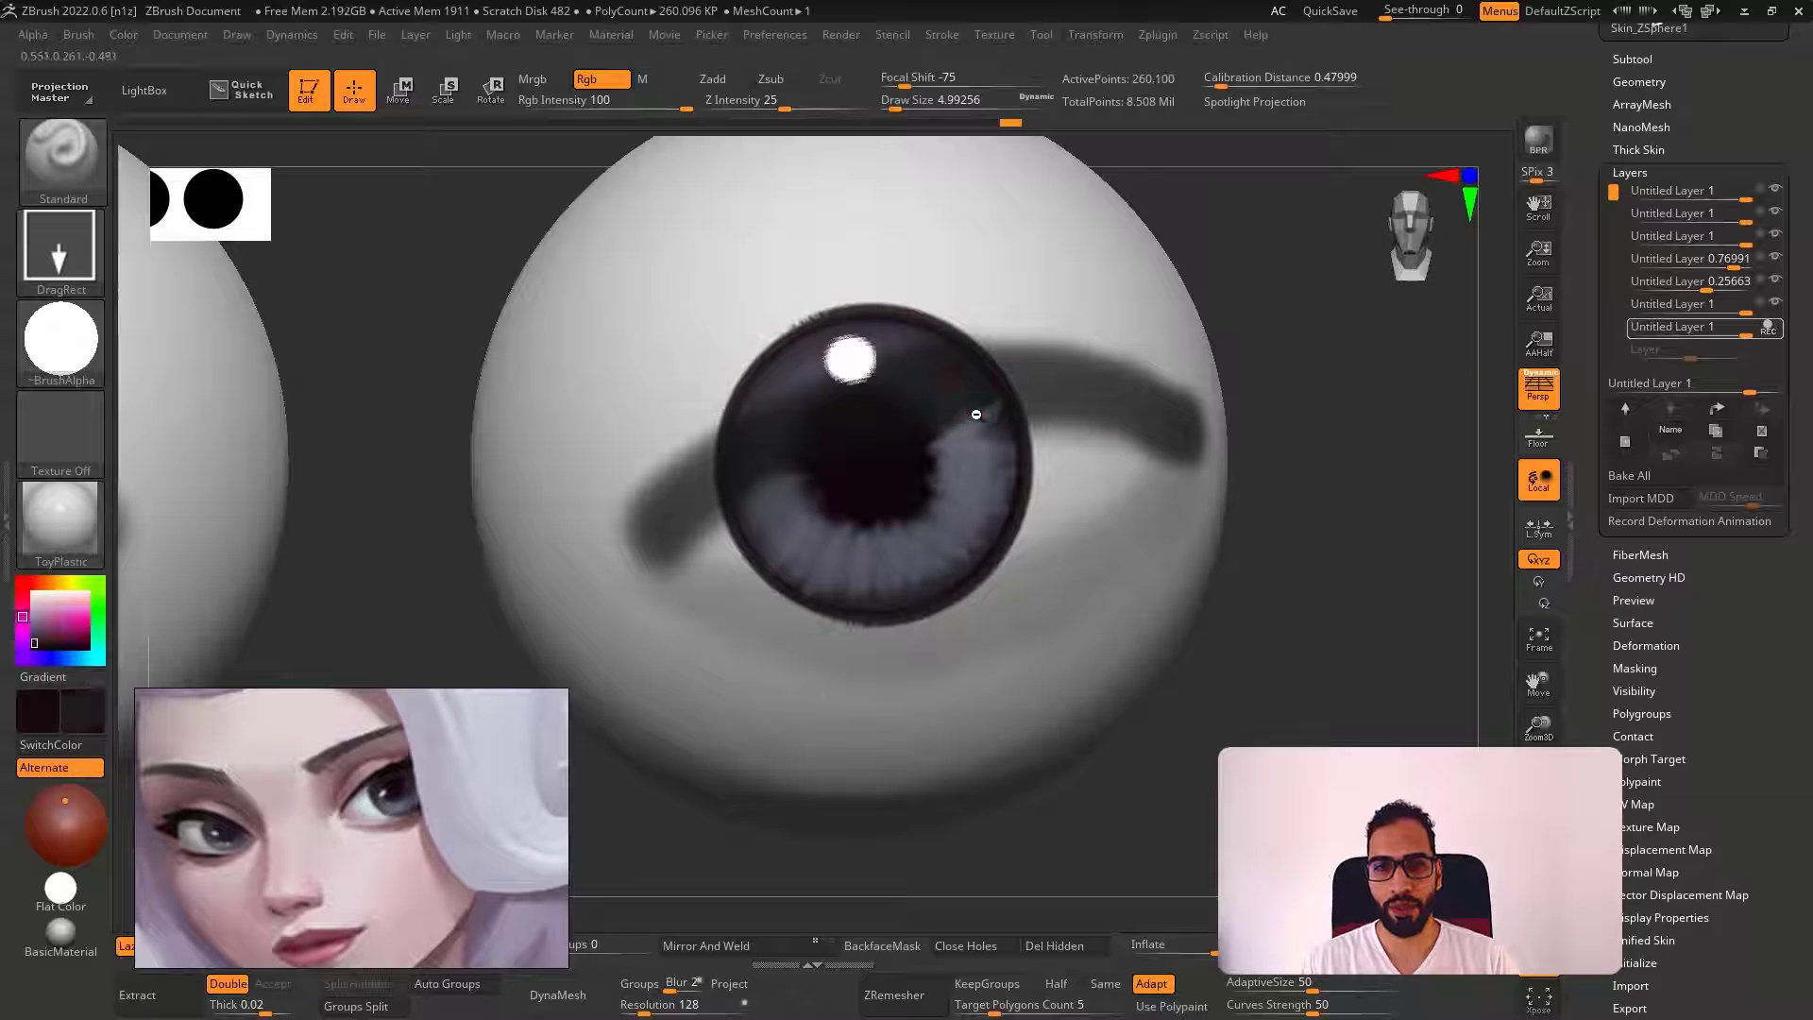
{"action": "key", "text": "ctrl+z"}
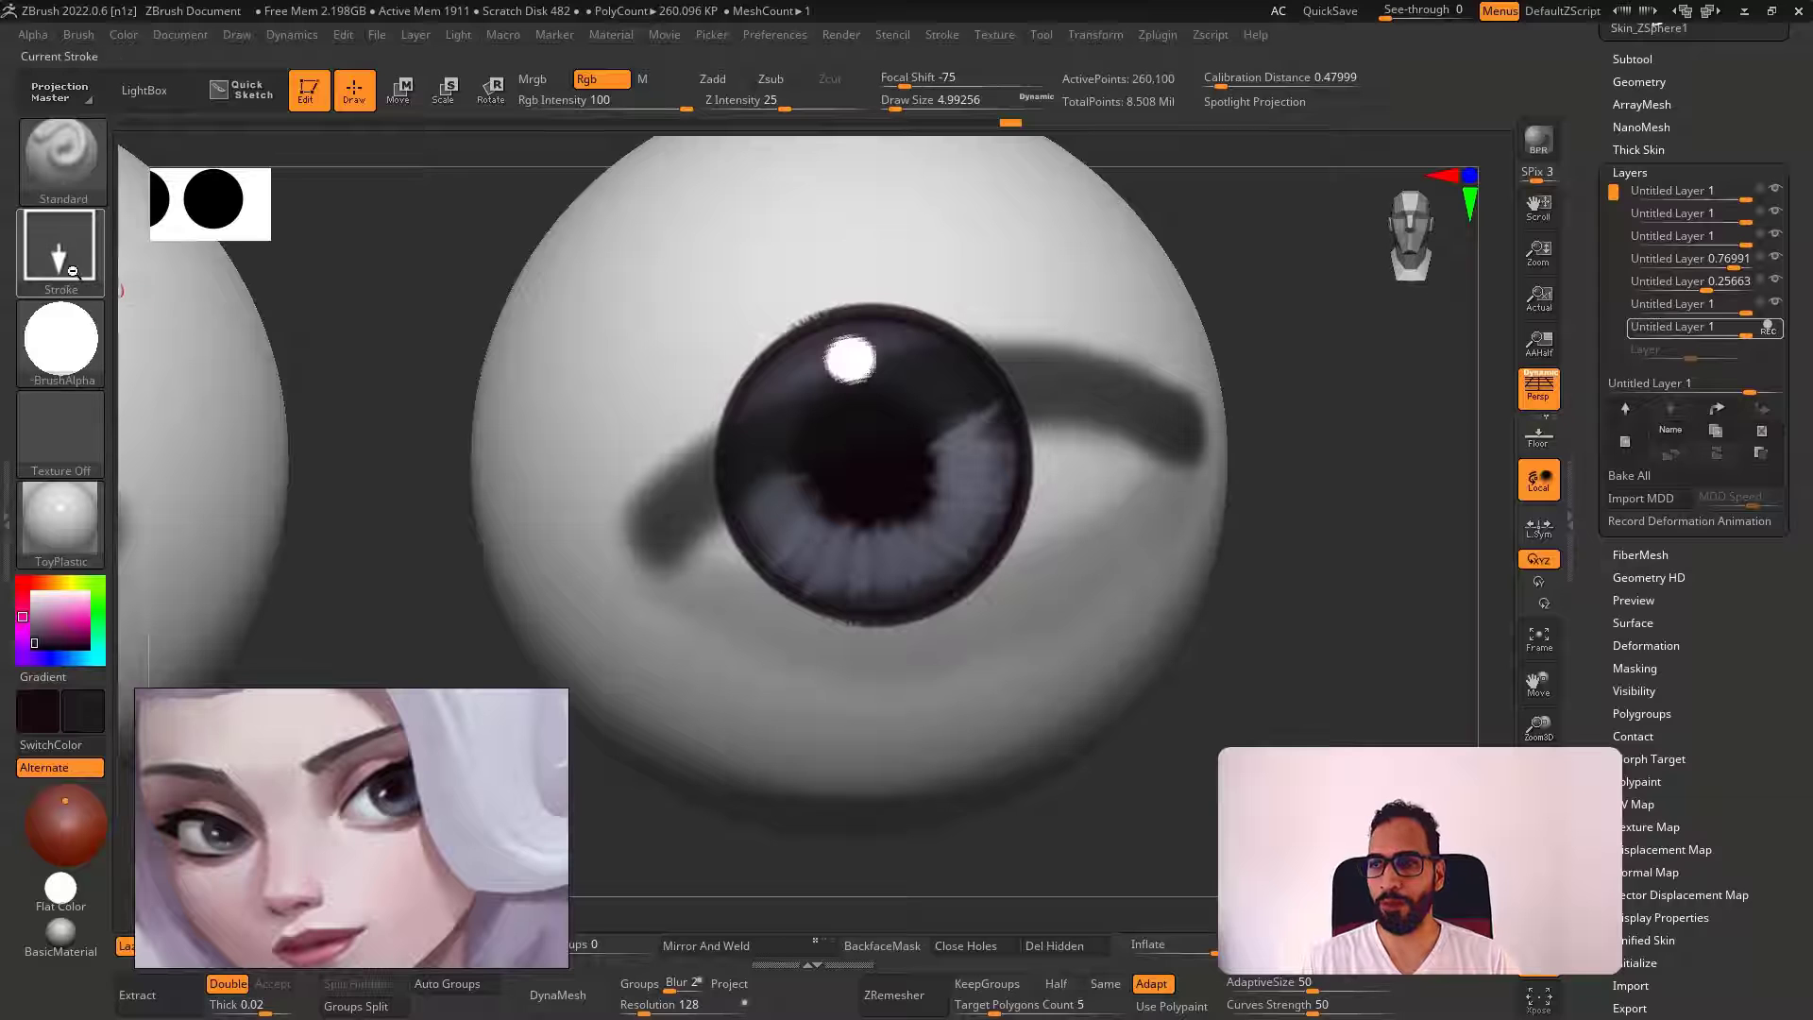
{"action": "left_click", "coordinate": [60, 253]}
{"action": "left_click", "coordinate": [360, 265]}
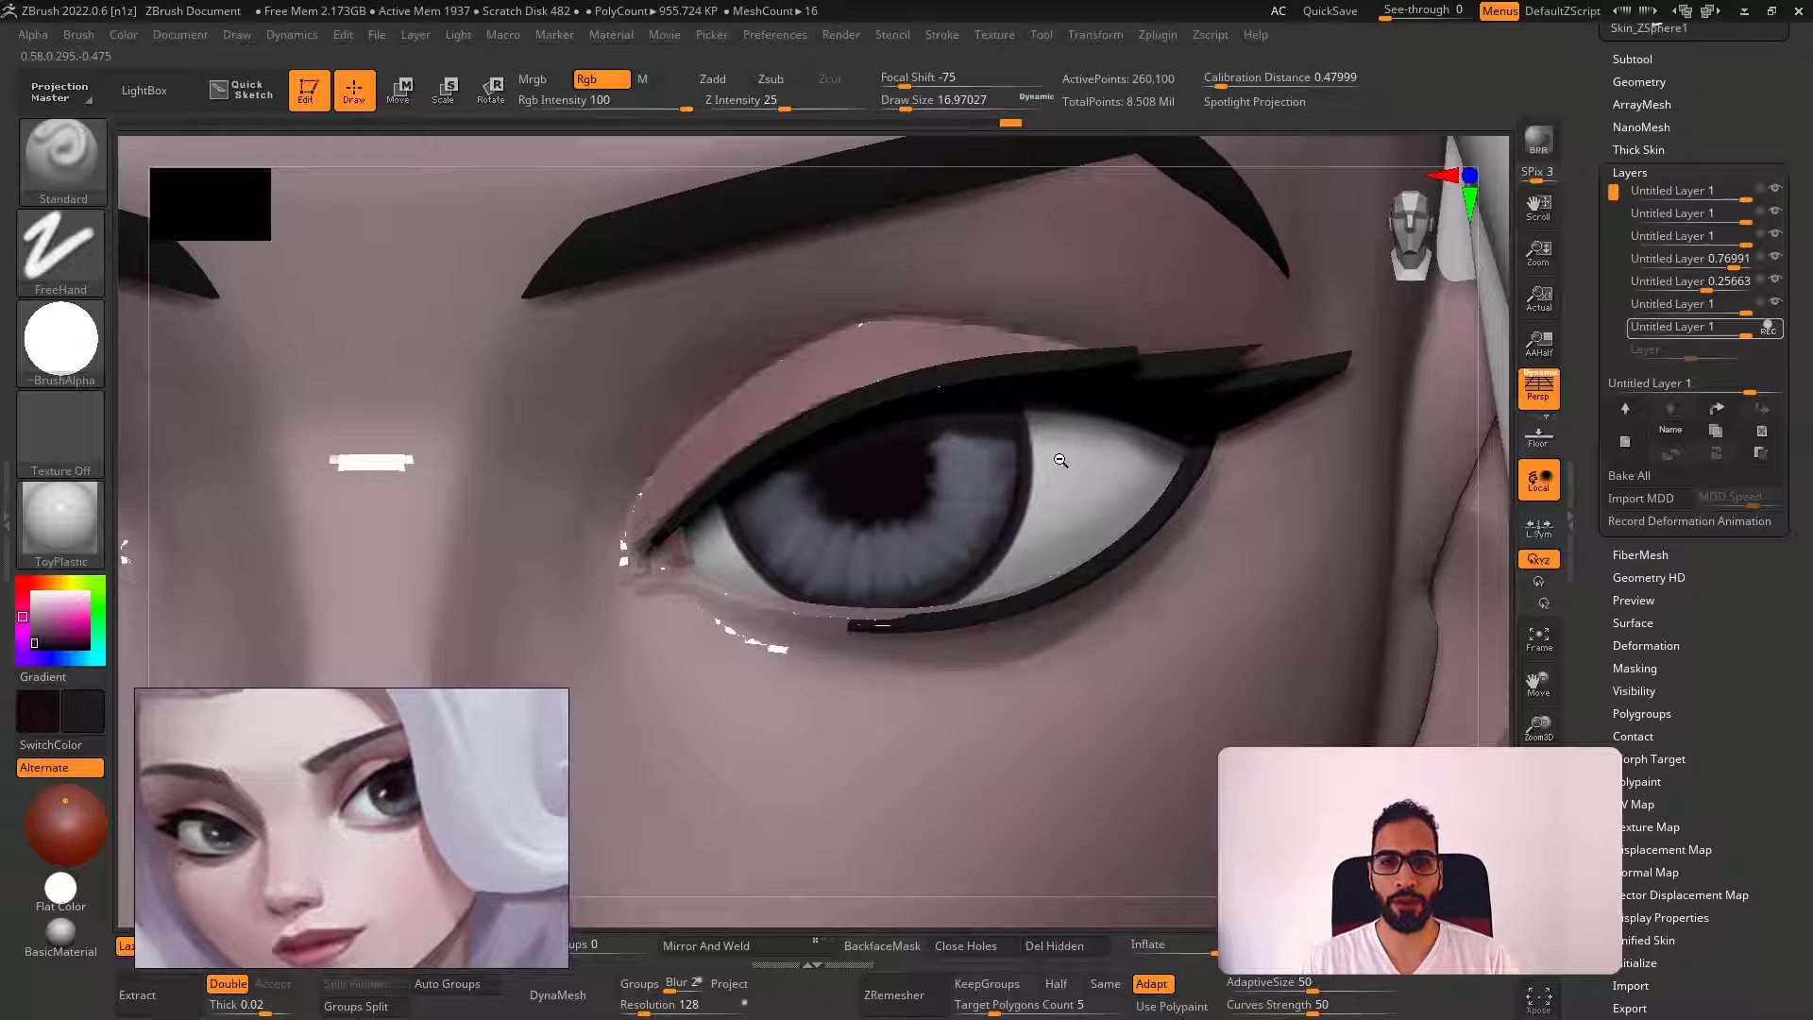
{"action": "right_click_drag", "start_coordinate": [1061, 460], "coordinate": [988, 465], "text": "ctrl"}
{"action": "mouse_move", "coordinate": [818, 344]}
{"action": "right_mouse_down", "text": "ctrl"}
{"action": "mouse_move", "coordinate": [930, 485]}
{"action": "mouse_move", "coordinate": [899, 507]}
{"action": "right_mouse_up", "text": "ctrl"}
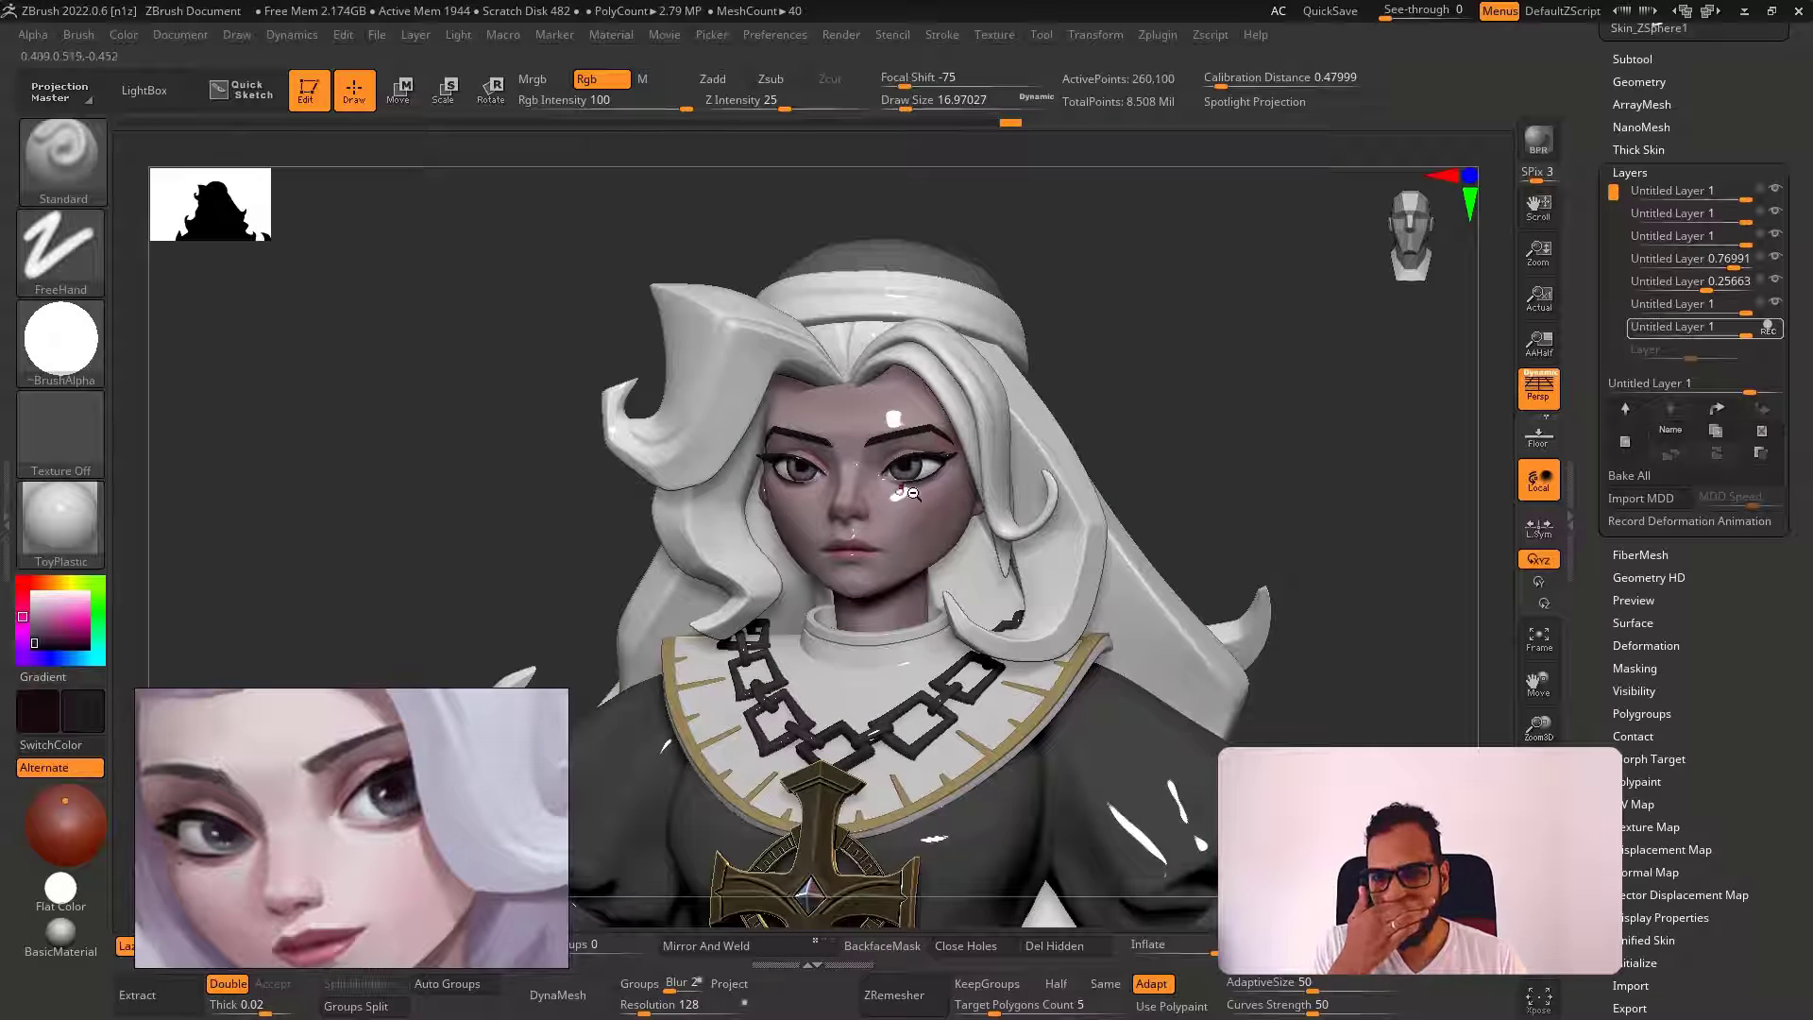
{"action": "right_click_drag", "start_coordinate": [903, 440], "coordinate": [1445, 477], "text": "ctrl"}
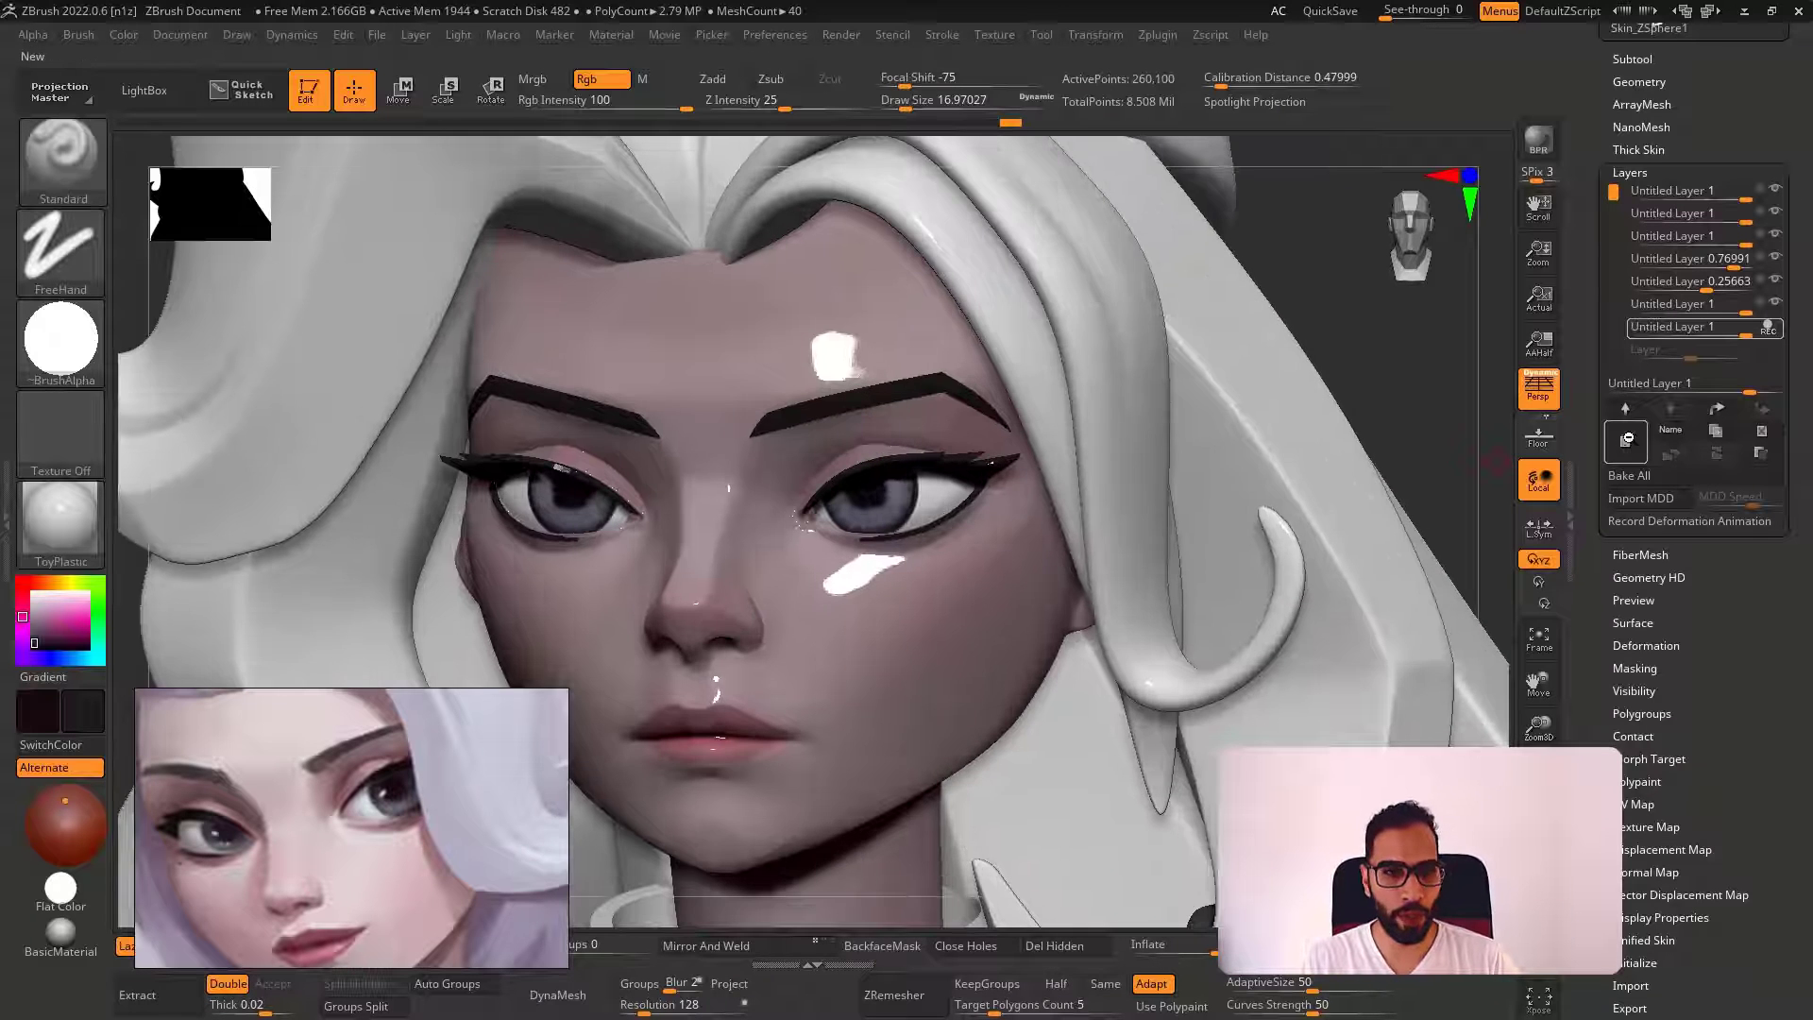
Add a new layer to the eyeballs and change the paint colour to a light cyan
{"action": "left_click", "coordinate": [1627, 440]}
{"action": "mouse_move", "coordinate": [995, 496]}
{"action": "right_mouse_down", "text": "ctrl"}
{"action": "mouse_move", "coordinate": [918, 566]}
{"action": "mouse_move", "coordinate": [894, 543]}
{"action": "right_mouse_up", "text": "ctrl"}
{"action": "key", "text": "c"}
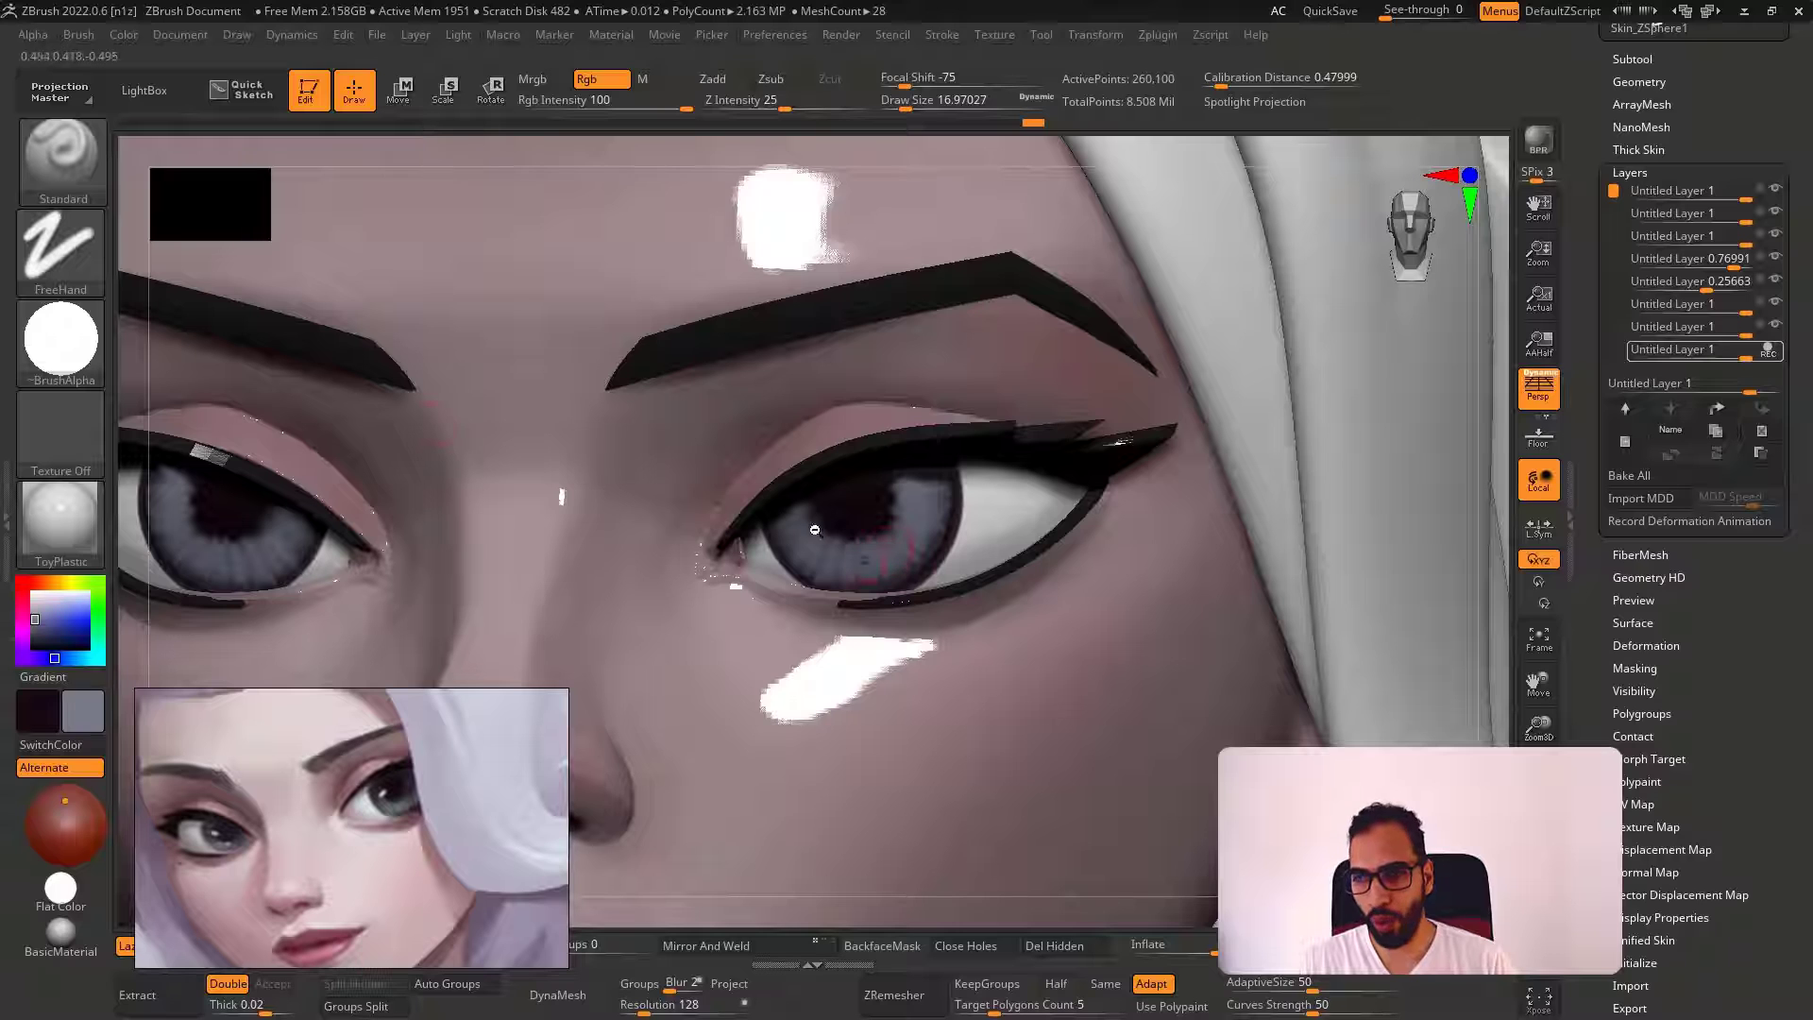
{"action": "left_click", "coordinate": [50, 615]}
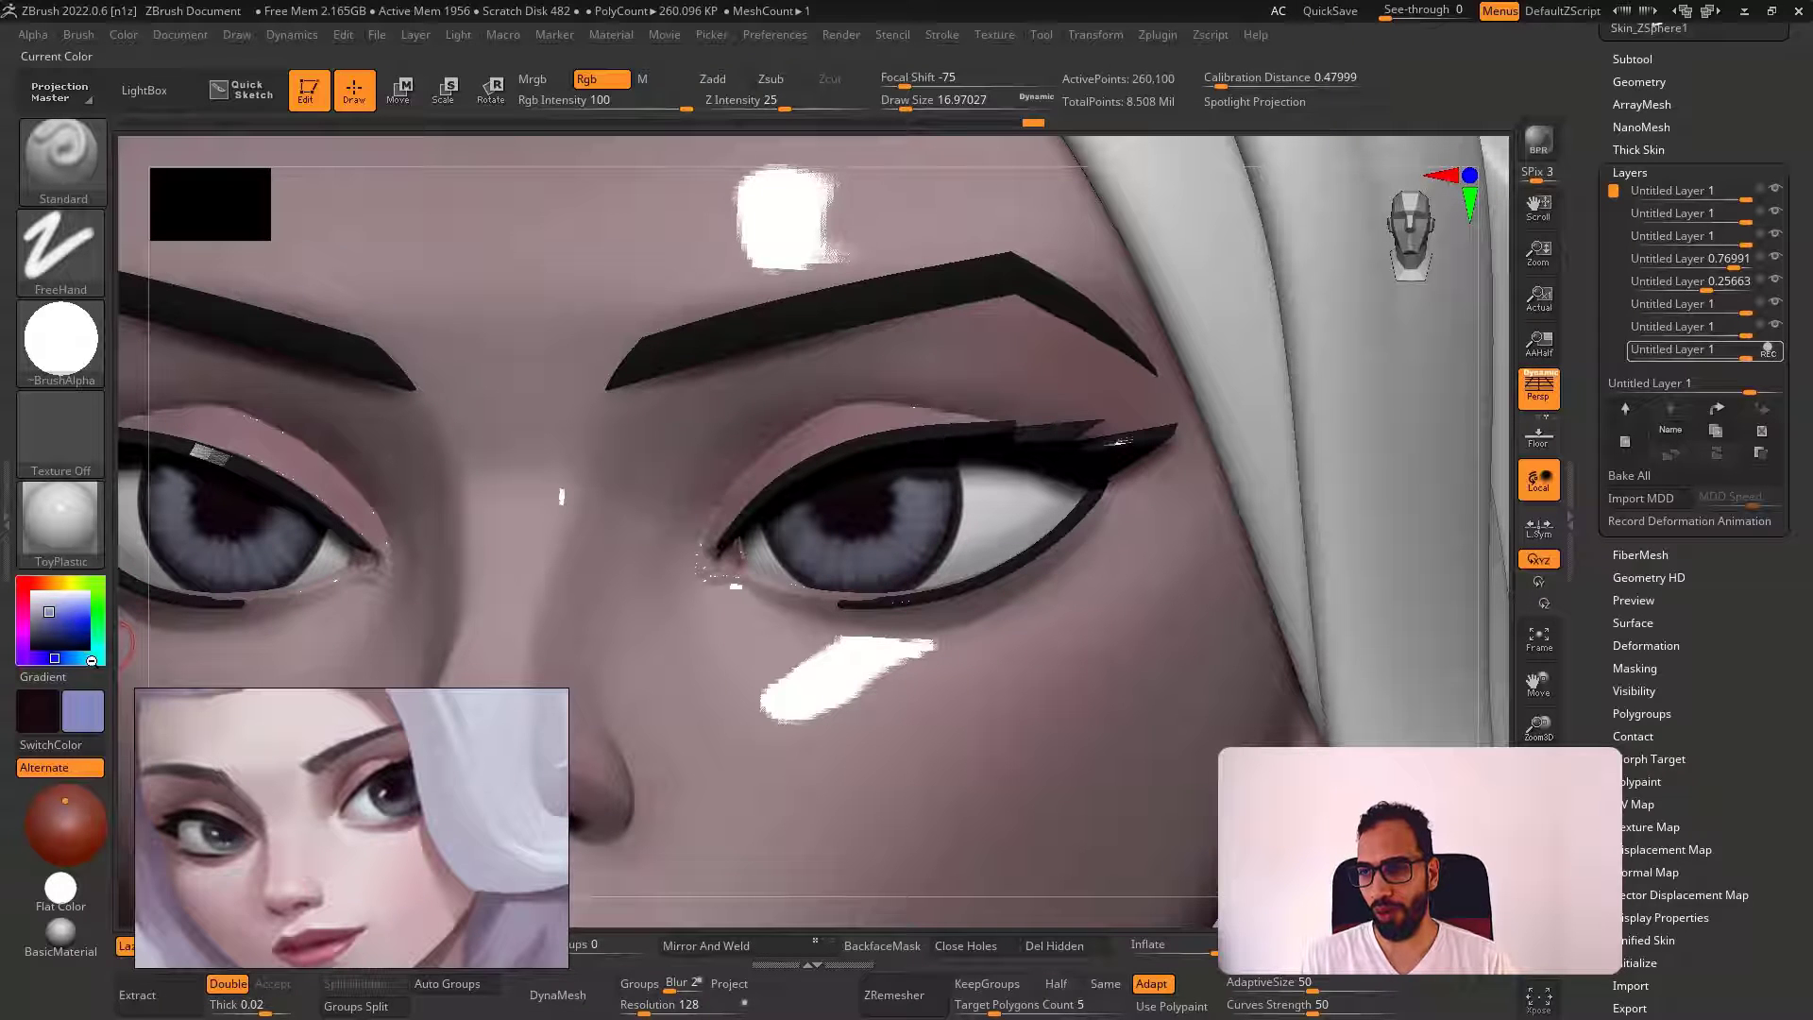
{"action": "left_click", "coordinate": [90, 660]}
{"action": "left_click", "coordinate": [61, 611]}
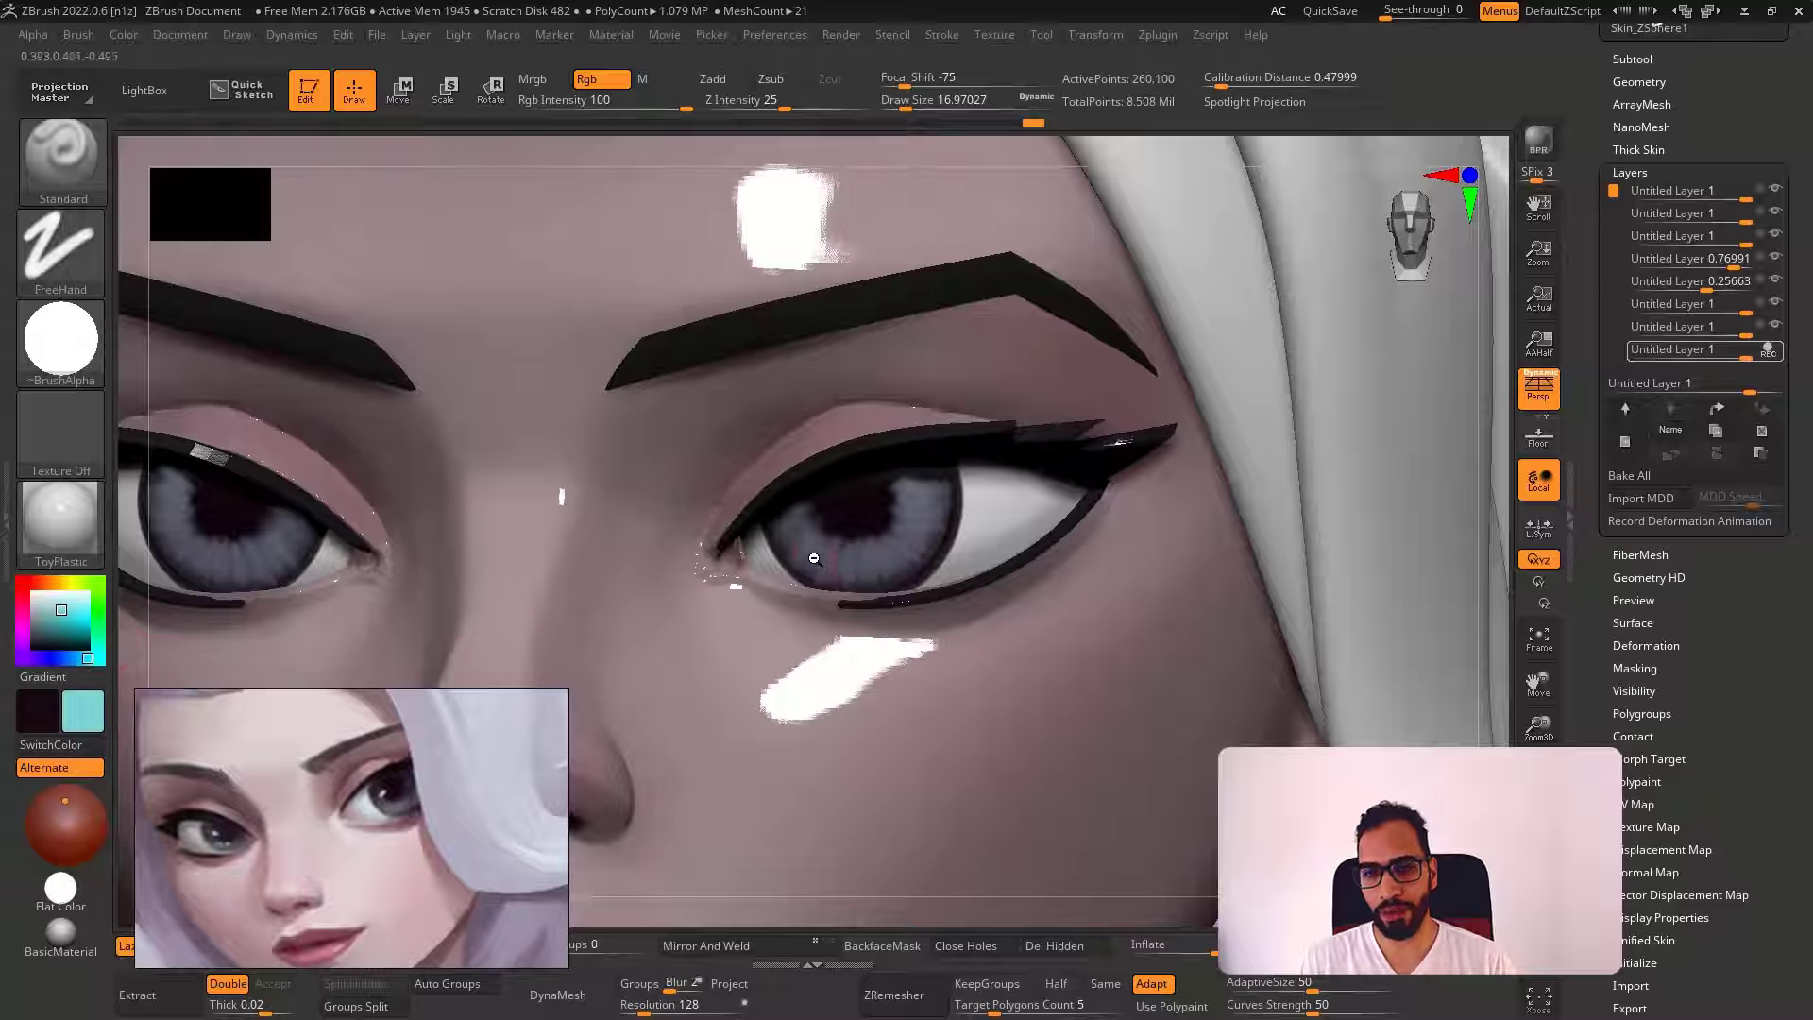
Tint the lower half of the iris with cyan at a Draw Size of about 12.9, then enlarge the brush to about 20
{"action": "key", "text": "bracketleft"}
{"action": "key", "text": "bracketleft"}
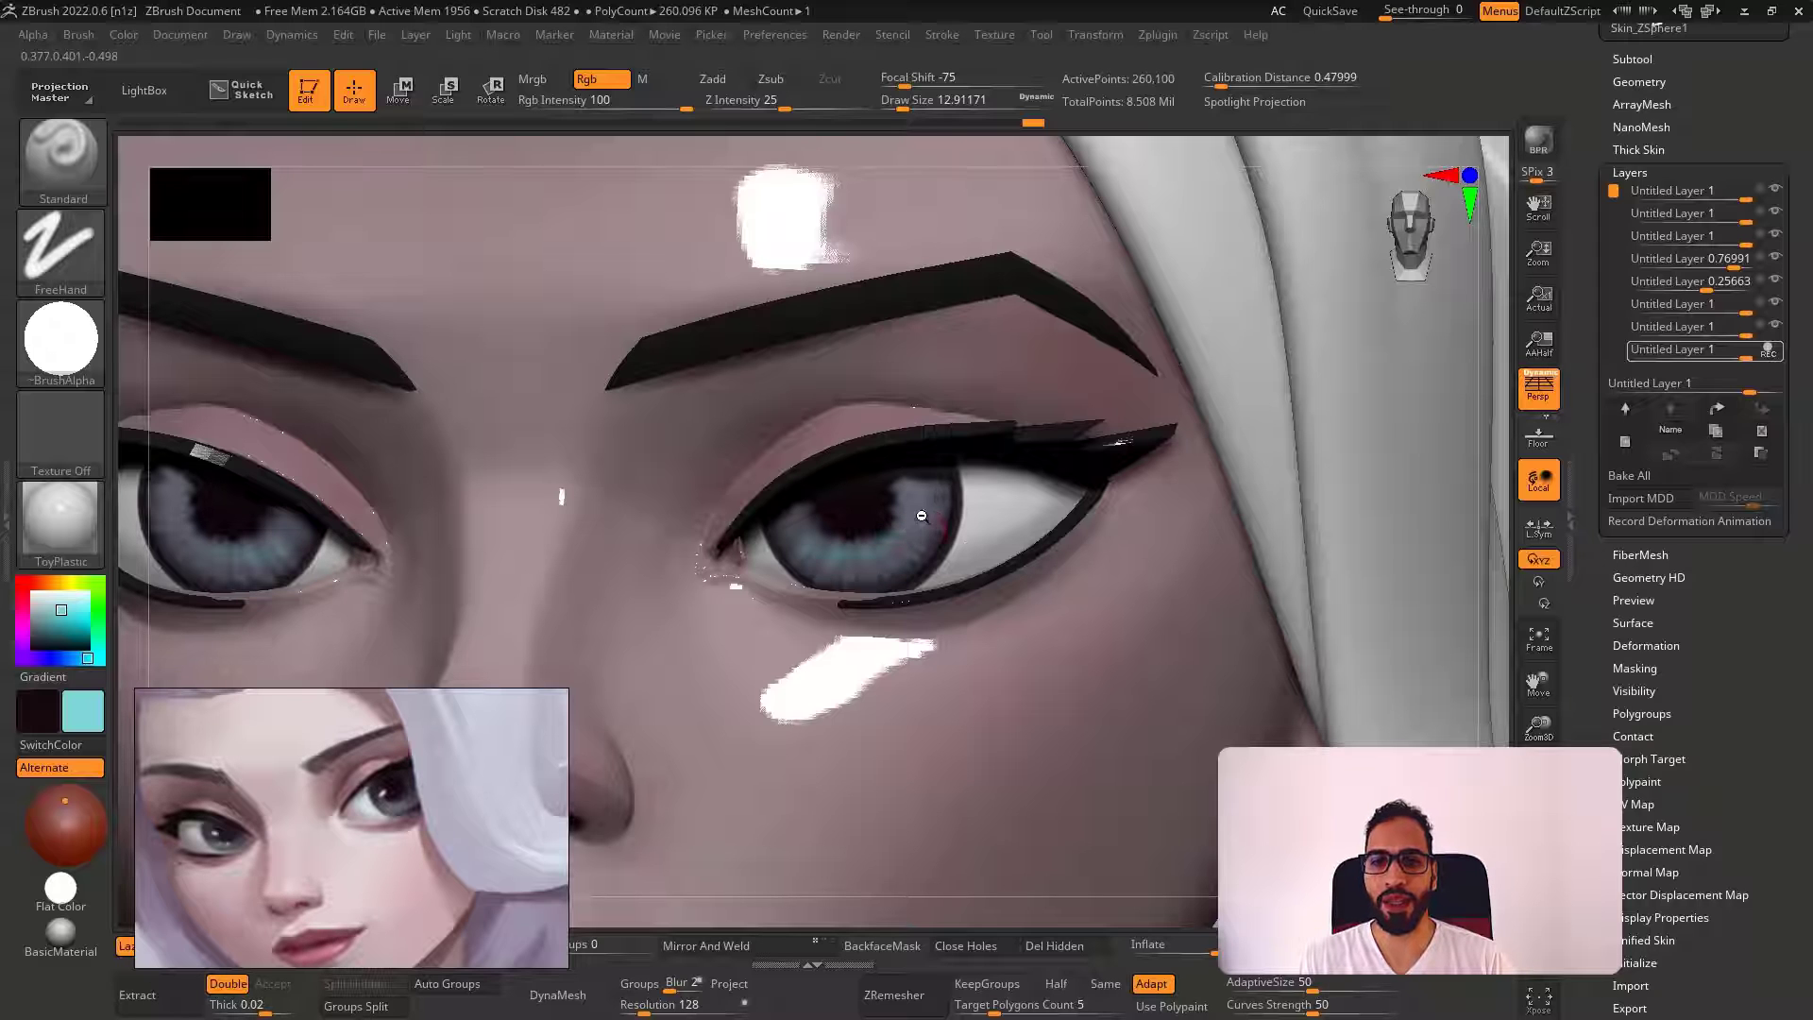
{"action": "left_click_drag", "start_coordinate": [921, 516], "coordinate": [935, 529]}
{"action": "key", "text": "s"}
{"action": "left_click_drag", "start_coordinate": [965, 554], "coordinate": [971, 555]}
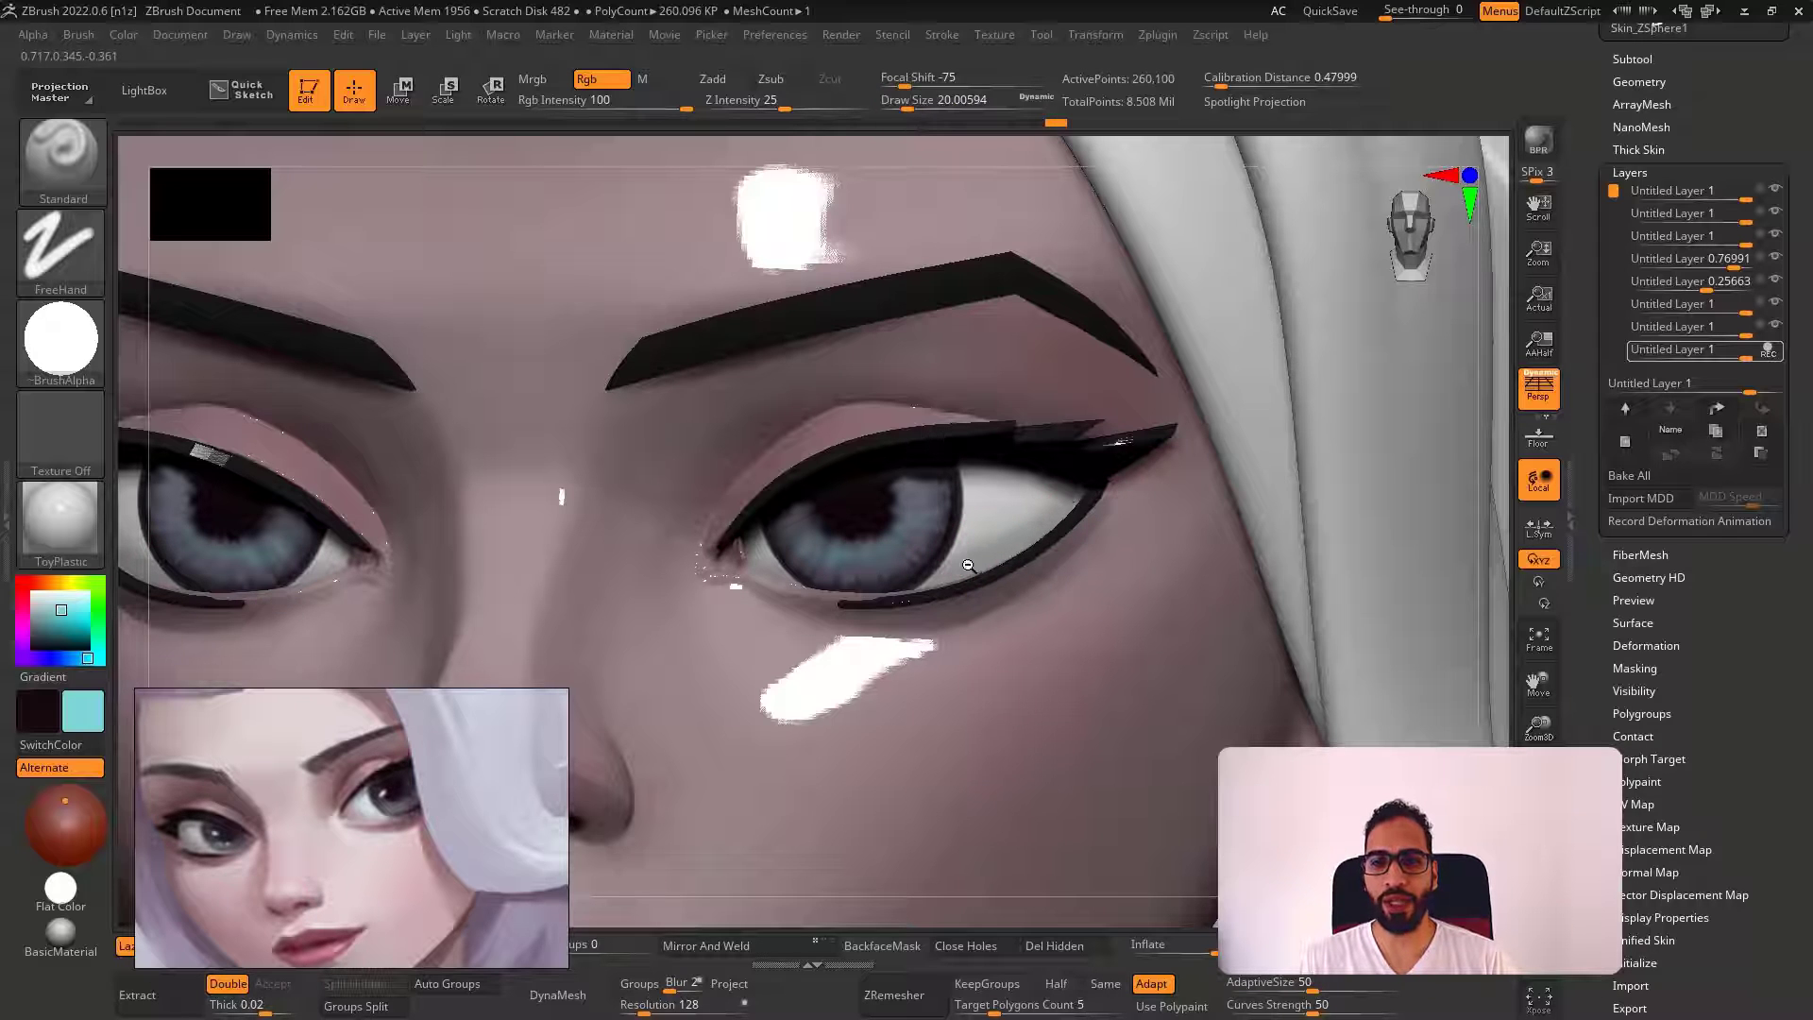
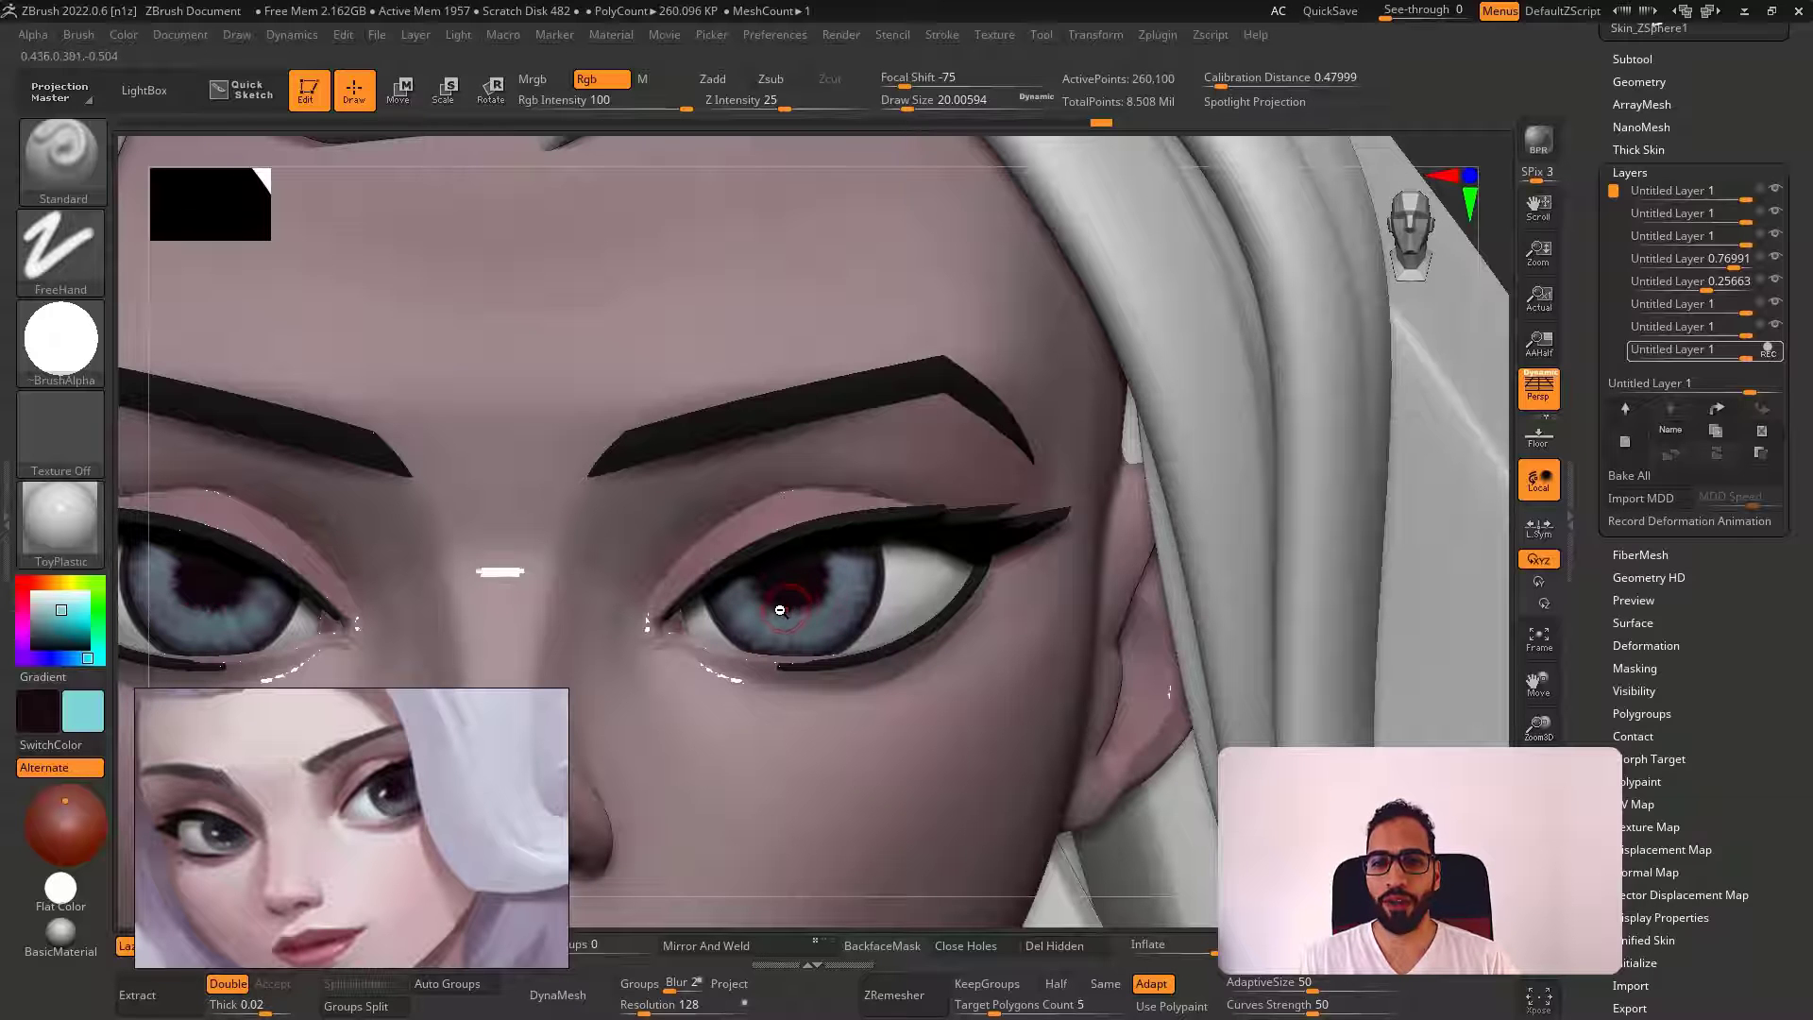
Add fine cyan streaks below the pupil at a Draw Size of about 2.6 and check the eyes on the full character
{"action": "right_click_drag", "start_coordinate": [761, 607], "coordinate": [784, 620], "text": "ctrl"}
{"action": "key", "text": "s"}
{"action": "mouse_move", "coordinate": [783, 620]}
{"action": "left_mouse_down"}
{"action": "mouse_move", "coordinate": [761, 616]}
{"action": "mouse_move", "coordinate": [856, 610]}
{"action": "left_mouse_up"}
{"action": "key", "text": "s"}
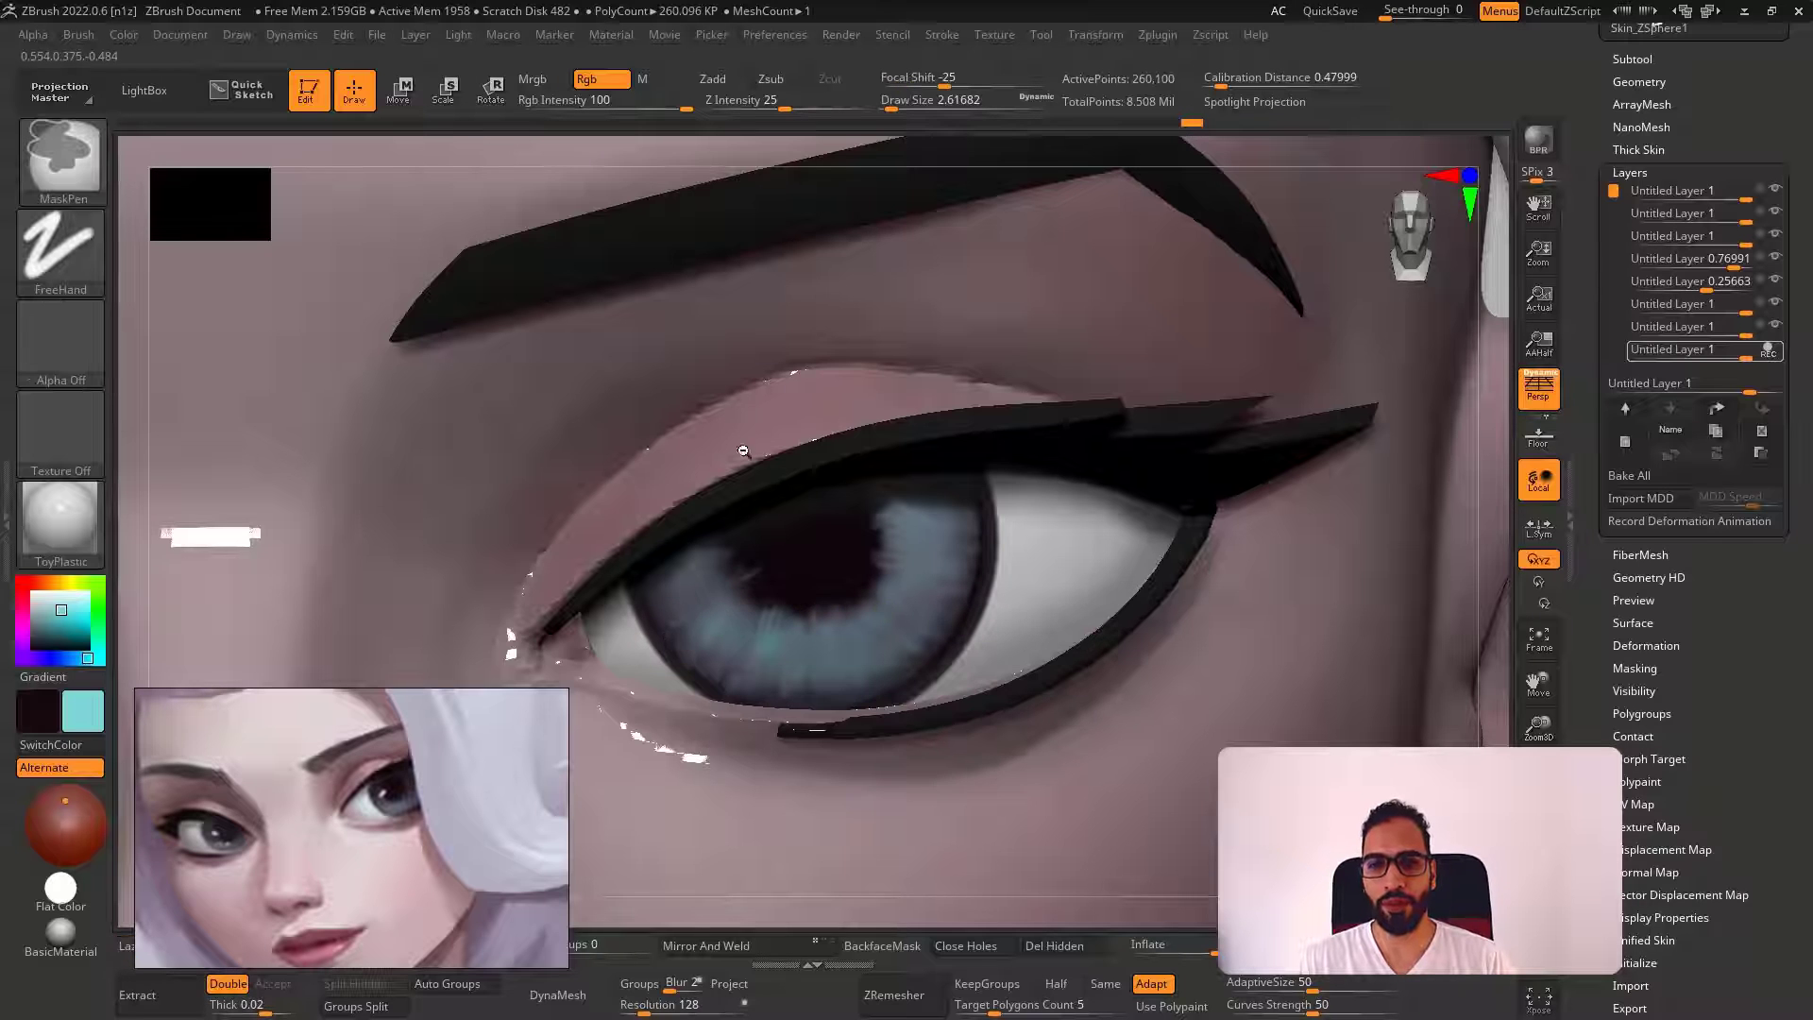
{"action": "mouse_move", "coordinate": [668, 634]}
{"action": "right_mouse_down", "text": "ctrl"}
{"action": "mouse_move", "coordinate": [881, 458]}
{"action": "mouse_move", "coordinate": [824, 501]}
{"action": "right_mouse_up", "text": "ctrl"}
{"action": "right_click", "coordinate": [819, 579]}
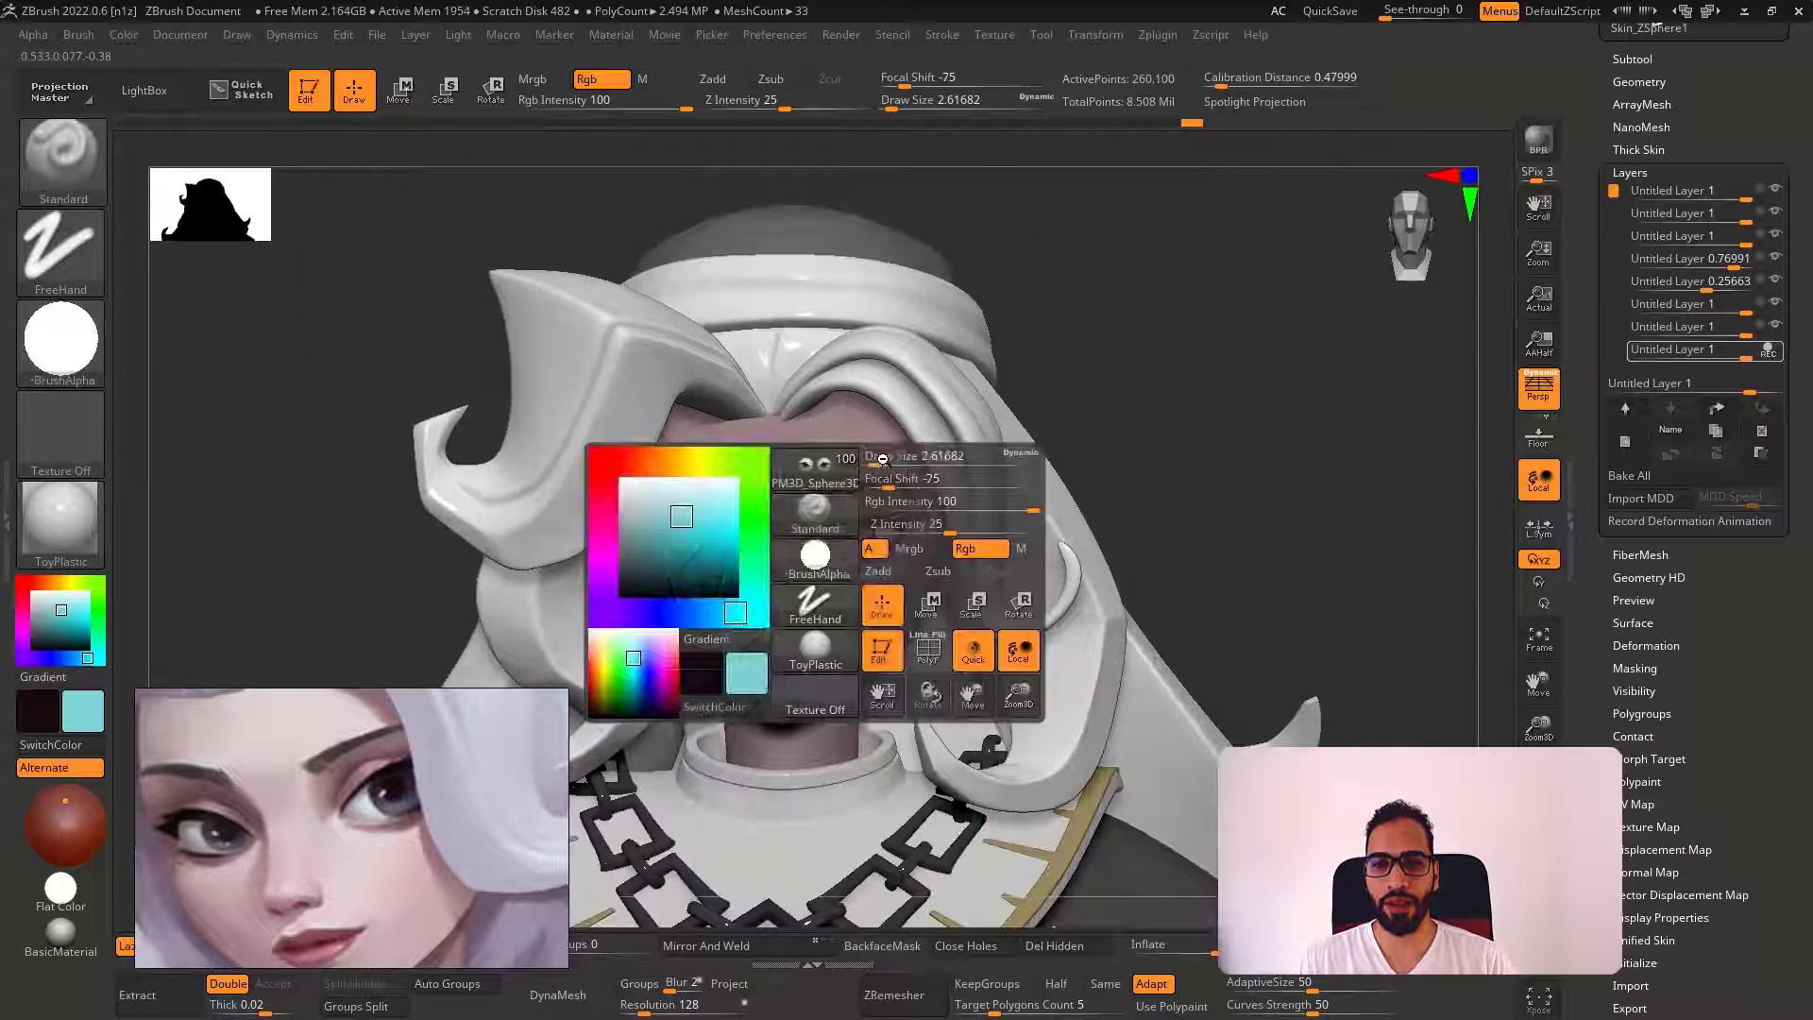
{"action": "right_click_drag", "start_coordinate": [974, 525], "coordinate": [944, 609], "text": "ctrl"}
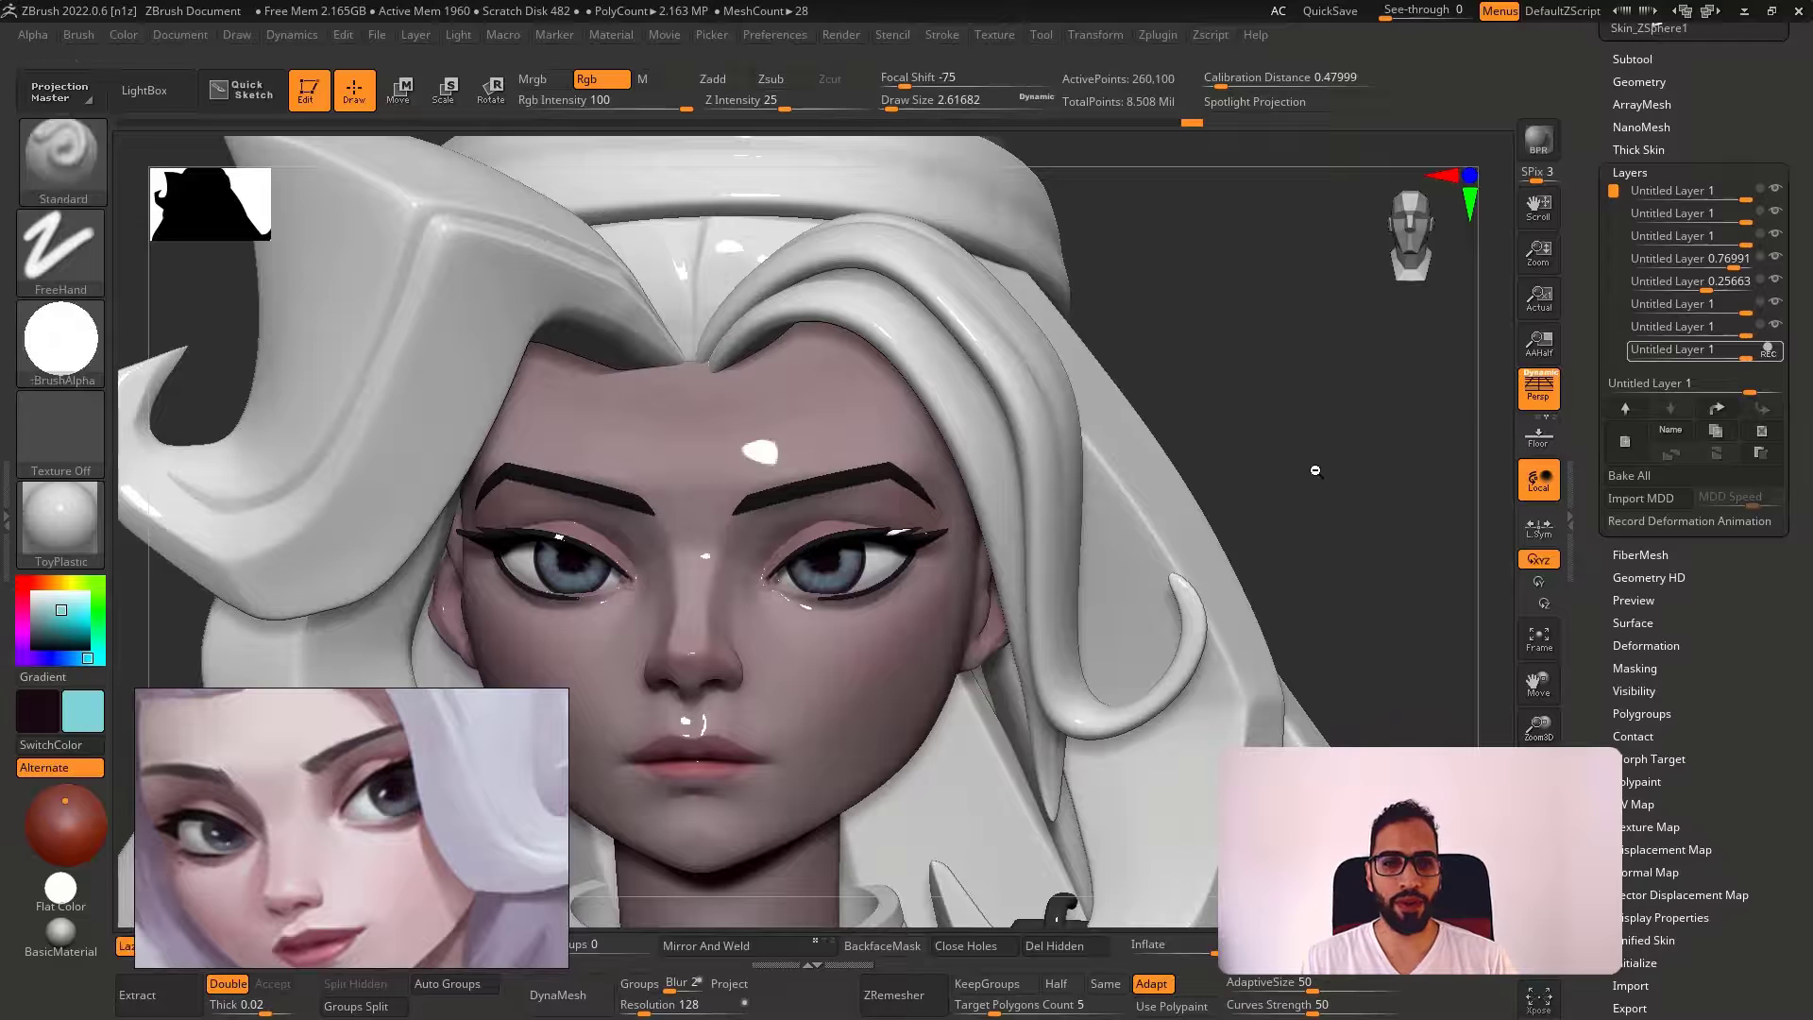
Stop recording the lowest eyeball layer, record on the layer just above it, and smooth the iris paint
{"action": "mouse_move", "coordinate": [1315, 470]}
{"action": "right_mouse_down", "text": "alt"}
{"action": "mouse_move", "coordinate": [1375, 445]}
{"action": "mouse_move", "coordinate": [1273, 520]}
{"action": "mouse_move", "coordinate": [1247, 230]}
{"action": "mouse_move", "coordinate": [1223, 179]}
{"action": "right_mouse_up", "text": "alt"}
{"action": "left_click", "coordinate": [1769, 351]}
{"action": "right_click_drag", "start_coordinate": [1191, 406], "coordinate": [1201, 418], "text": "alt"}
{"action": "mouse_move", "coordinate": [1200, 495]}
{"action": "right_mouse_down", "text": "ctrl"}
{"action": "mouse_move", "coordinate": [967, 610]}
{"action": "mouse_move", "coordinate": [938, 587]}
{"action": "right_mouse_up", "text": "ctrl"}
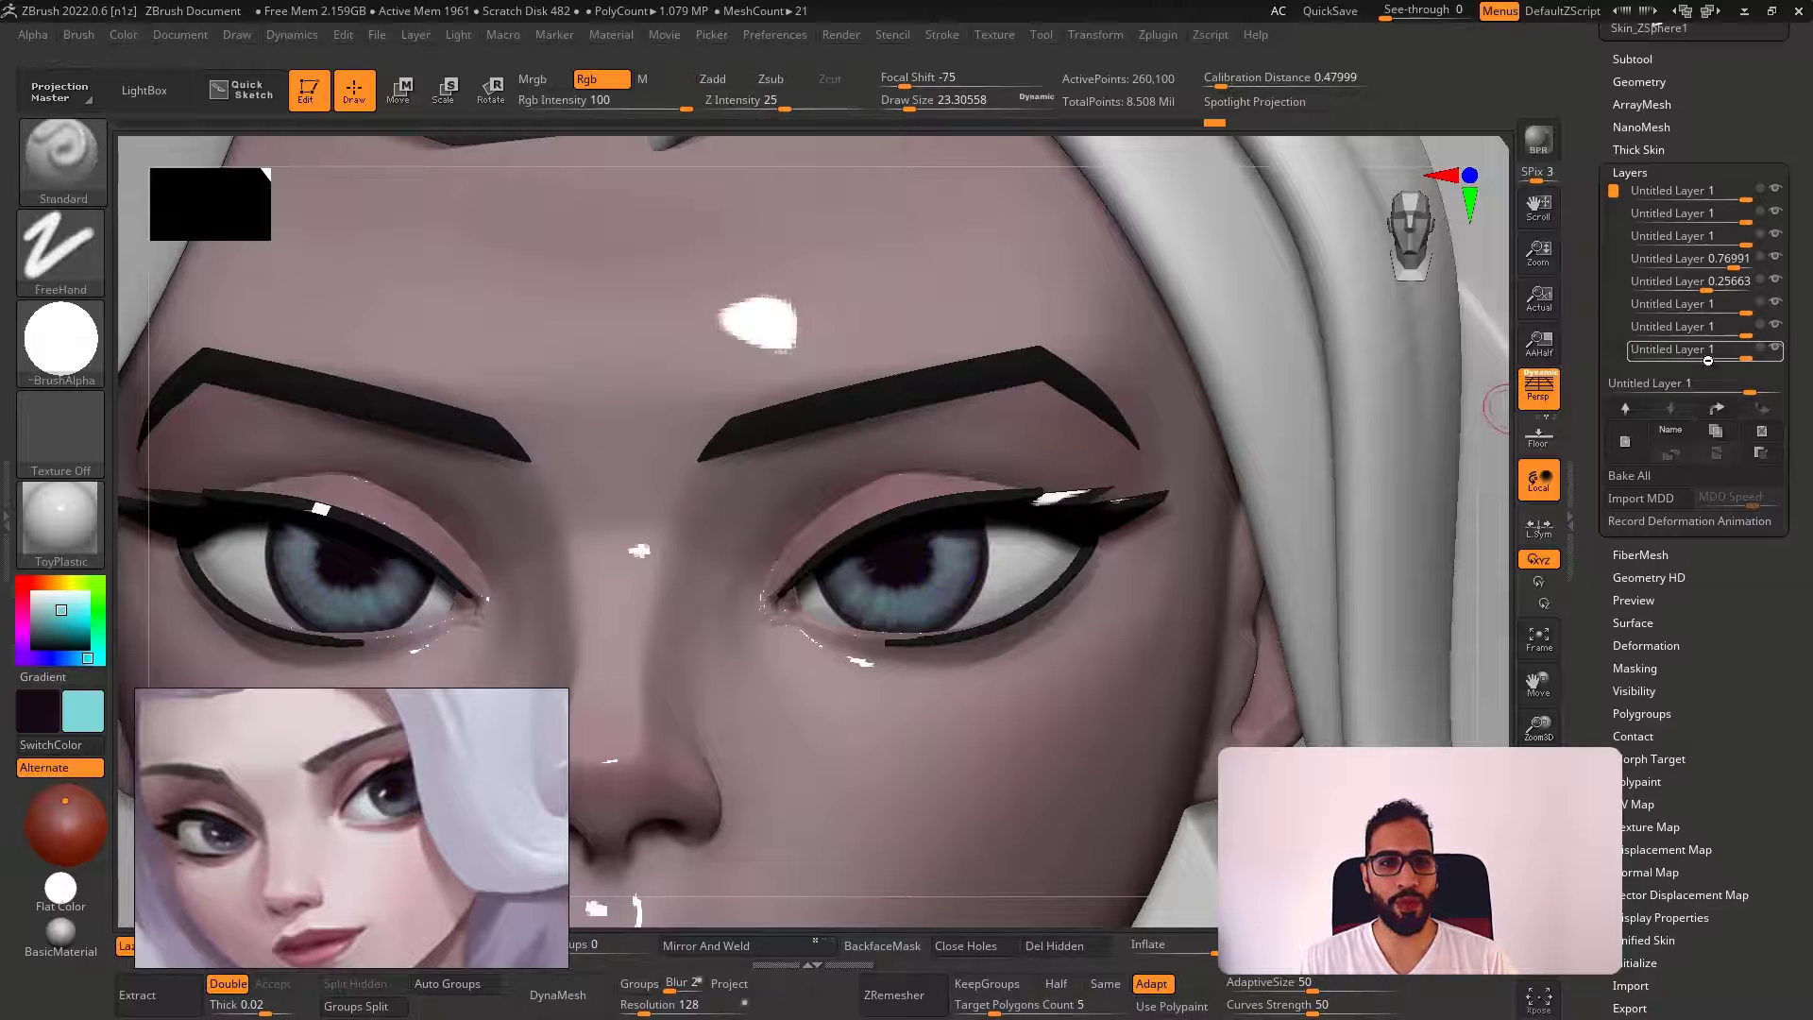
{"action": "key", "text": "shift"}
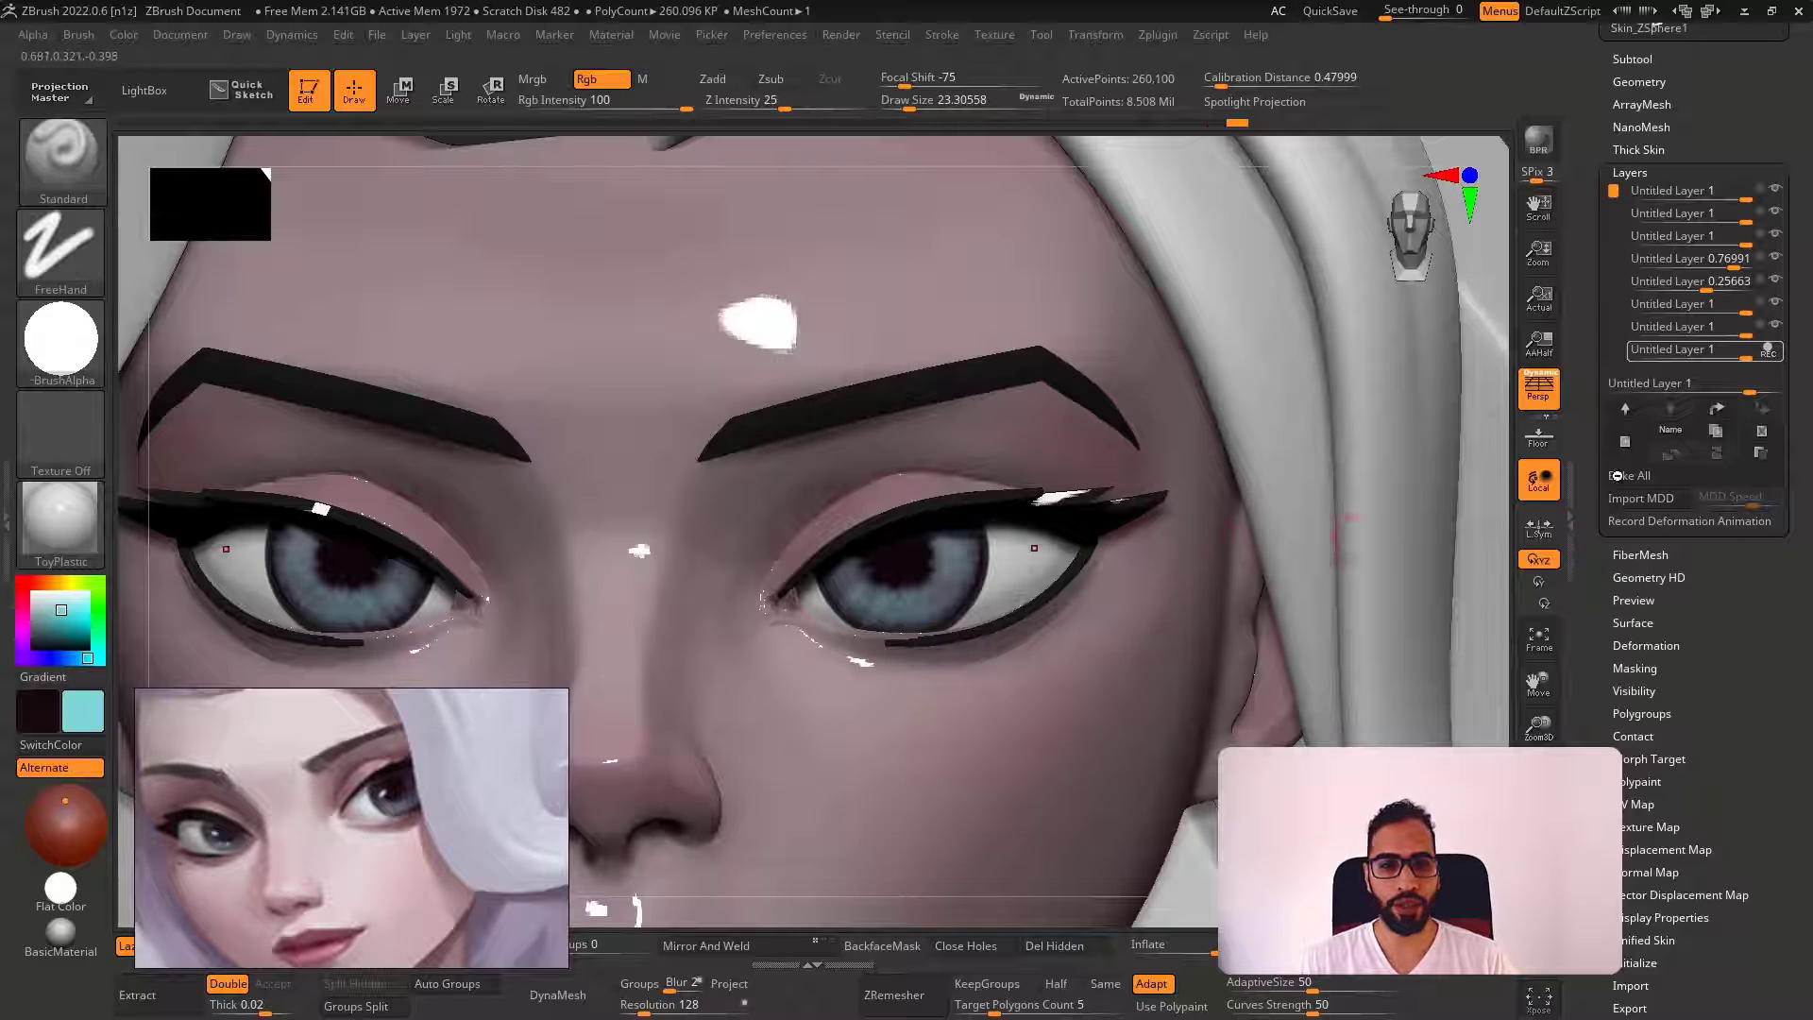
{"action": "left_click", "coordinate": [1768, 328]}
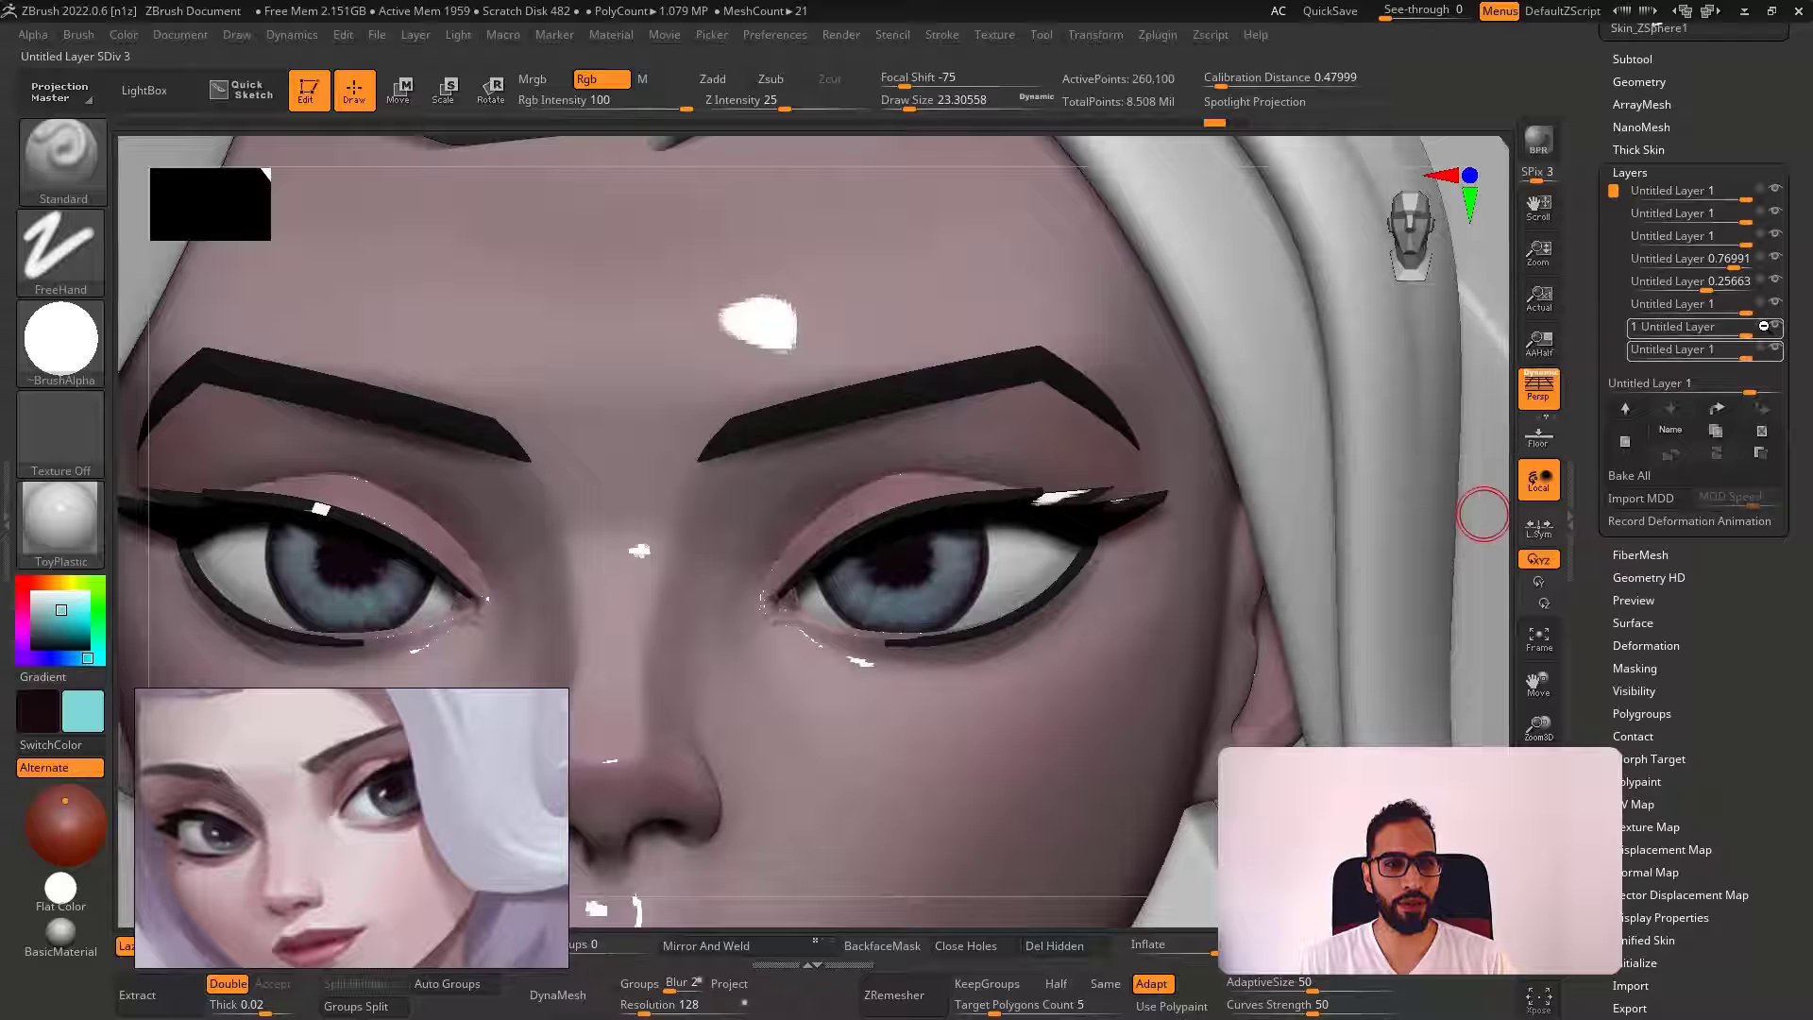
{"action": "key", "text": "shift"}
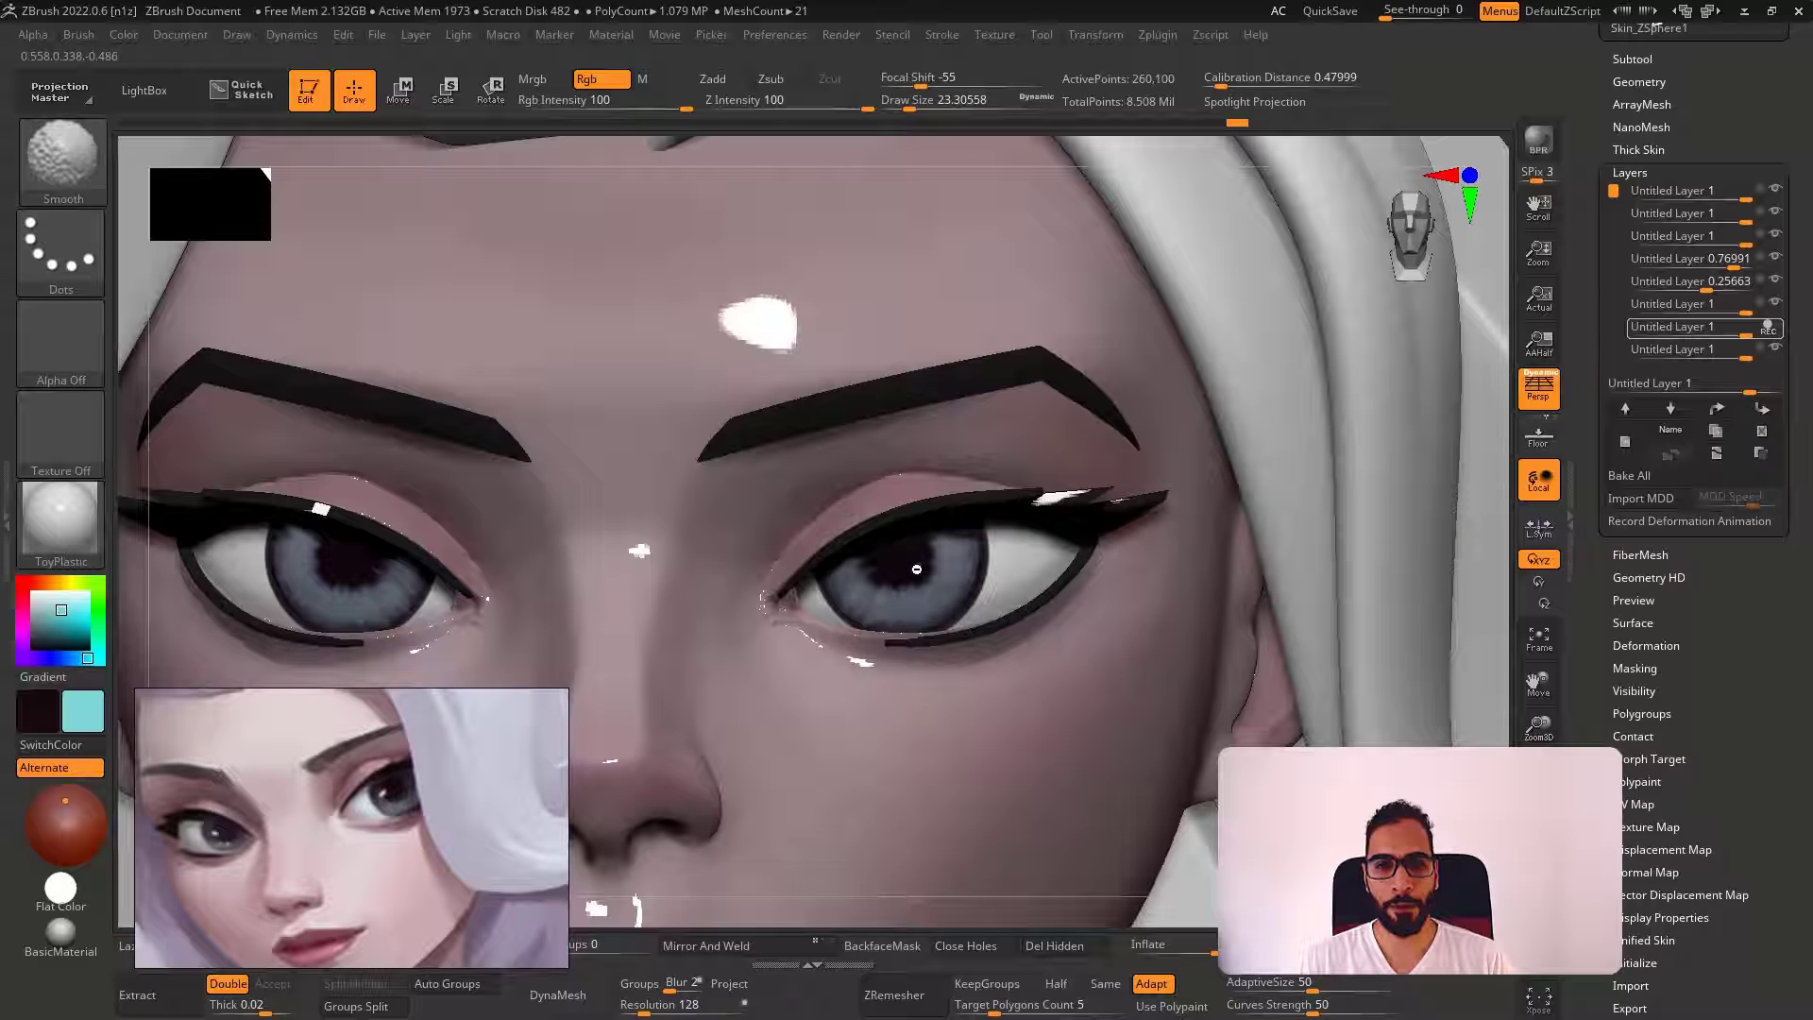
Switch the material to SkinShade4 and check the face on the full character
{"action": "mouse_move", "coordinate": [870, 606]}
{"action": "right_mouse_down", "text": "ctrl"}
{"action": "mouse_move", "coordinate": [813, 439]}
{"action": "mouse_move", "coordinate": [1163, 540]}
{"action": "mouse_move", "coordinate": [1093, 587]}
{"action": "mouse_move", "coordinate": [1035, 521]}
{"action": "mouse_move", "coordinate": [1042, 564]}
{"action": "right_mouse_up", "text": "ctrl"}
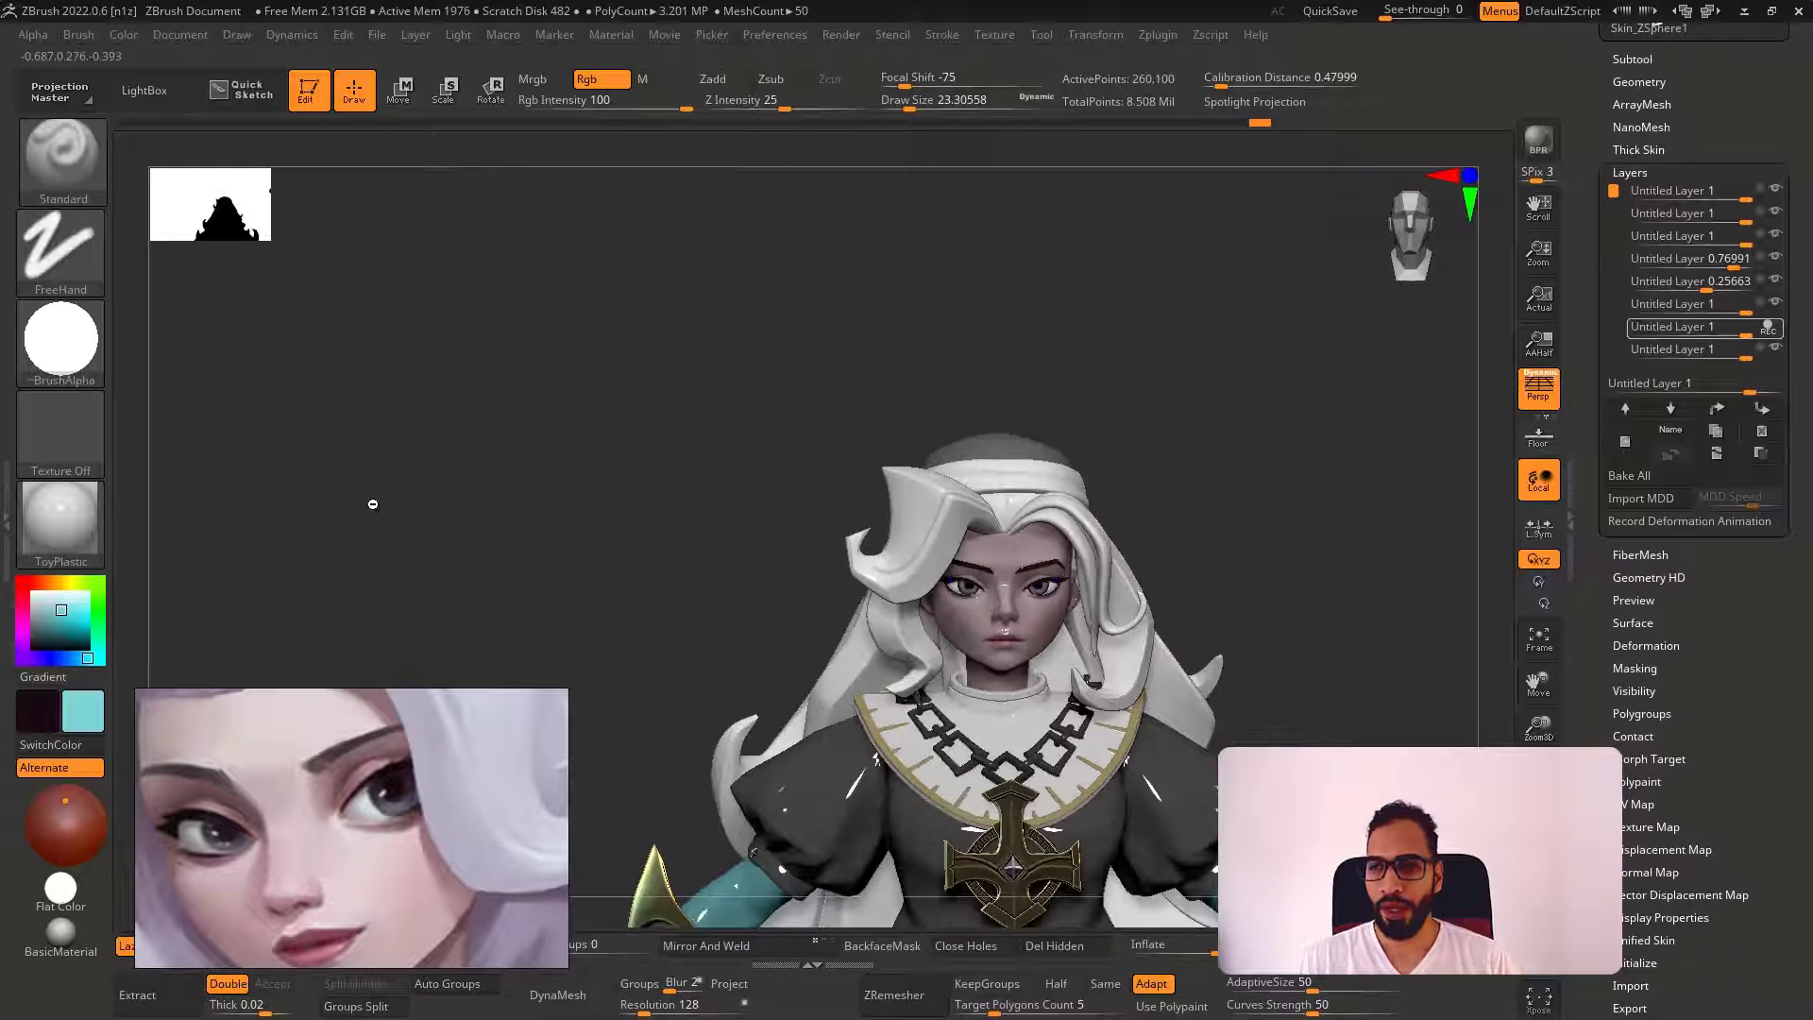
{"action": "left_click", "coordinate": [61, 524]}
{"action": "left_click", "coordinate": [1180, 835]}
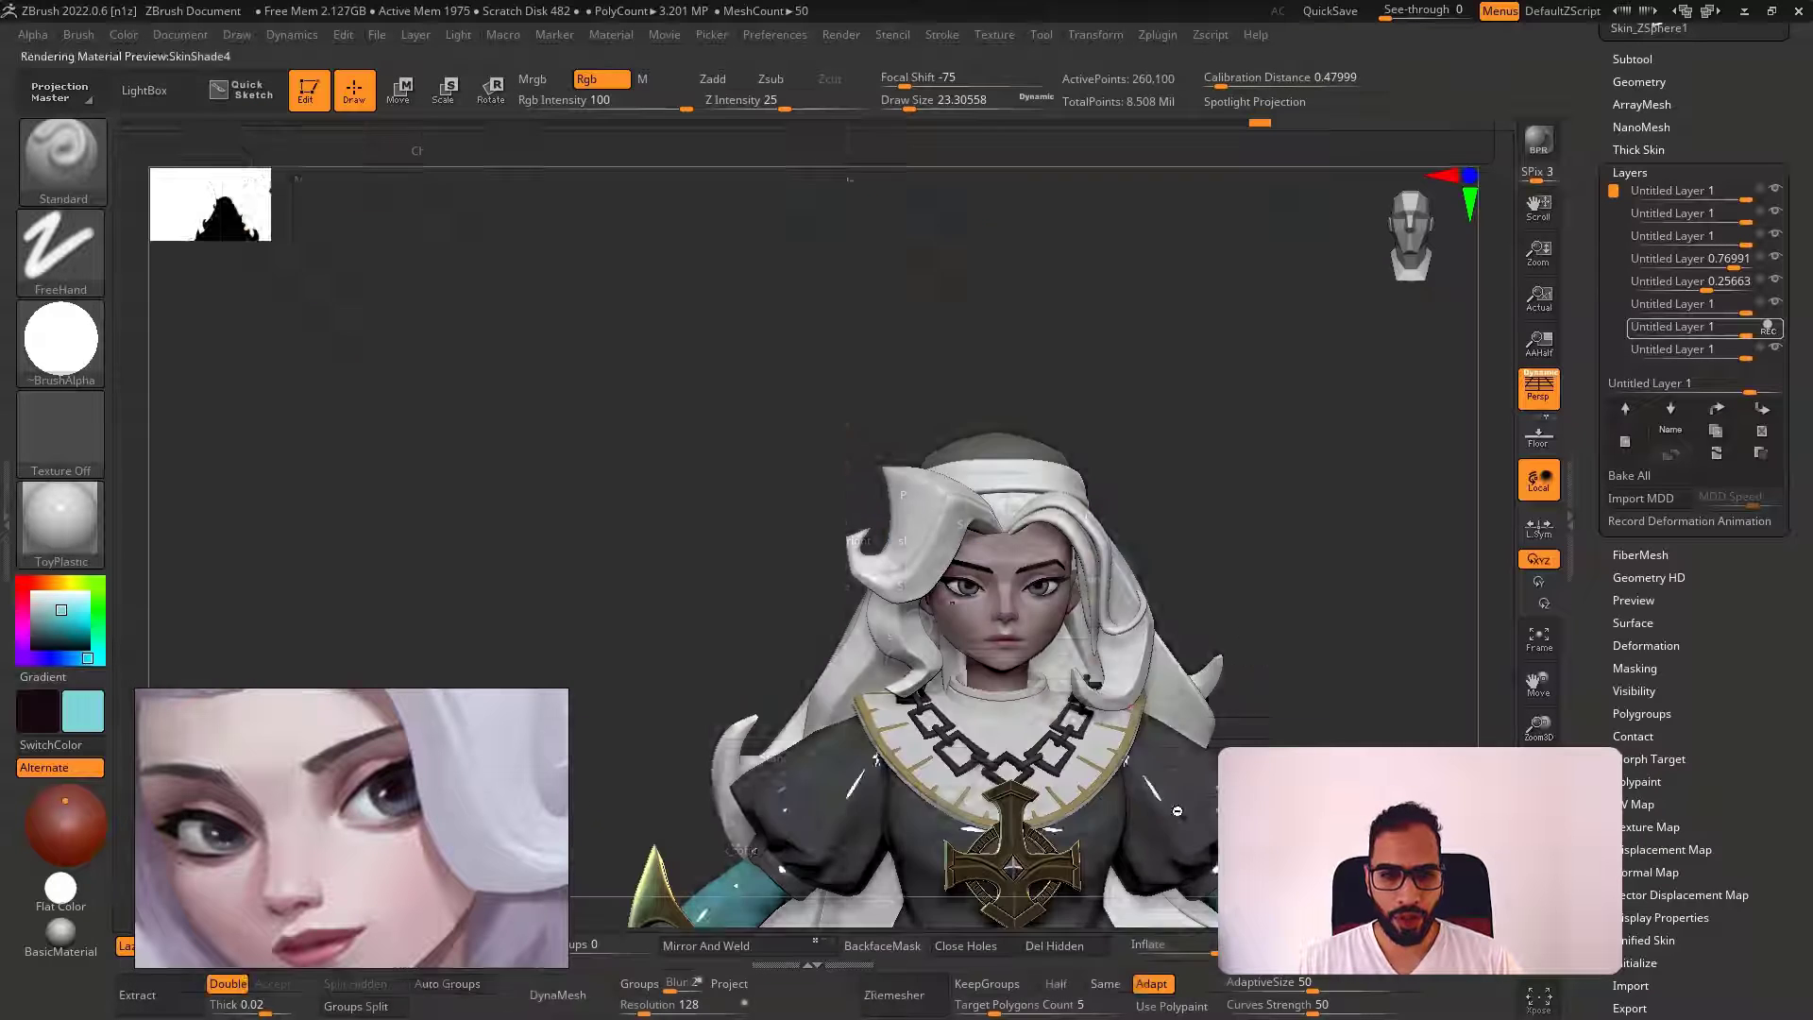
{"action": "right_click_drag", "start_coordinate": [1094, 527], "coordinate": [954, 429], "text": "alt"}
{"action": "mouse_move", "coordinate": [953, 430]}
{"action": "right_mouse_down", "text": "ctrl"}
{"action": "mouse_move", "coordinate": [1020, 498]}
{"action": "mouse_move", "coordinate": [981, 430]}
{"action": "right_mouse_up", "text": "ctrl"}
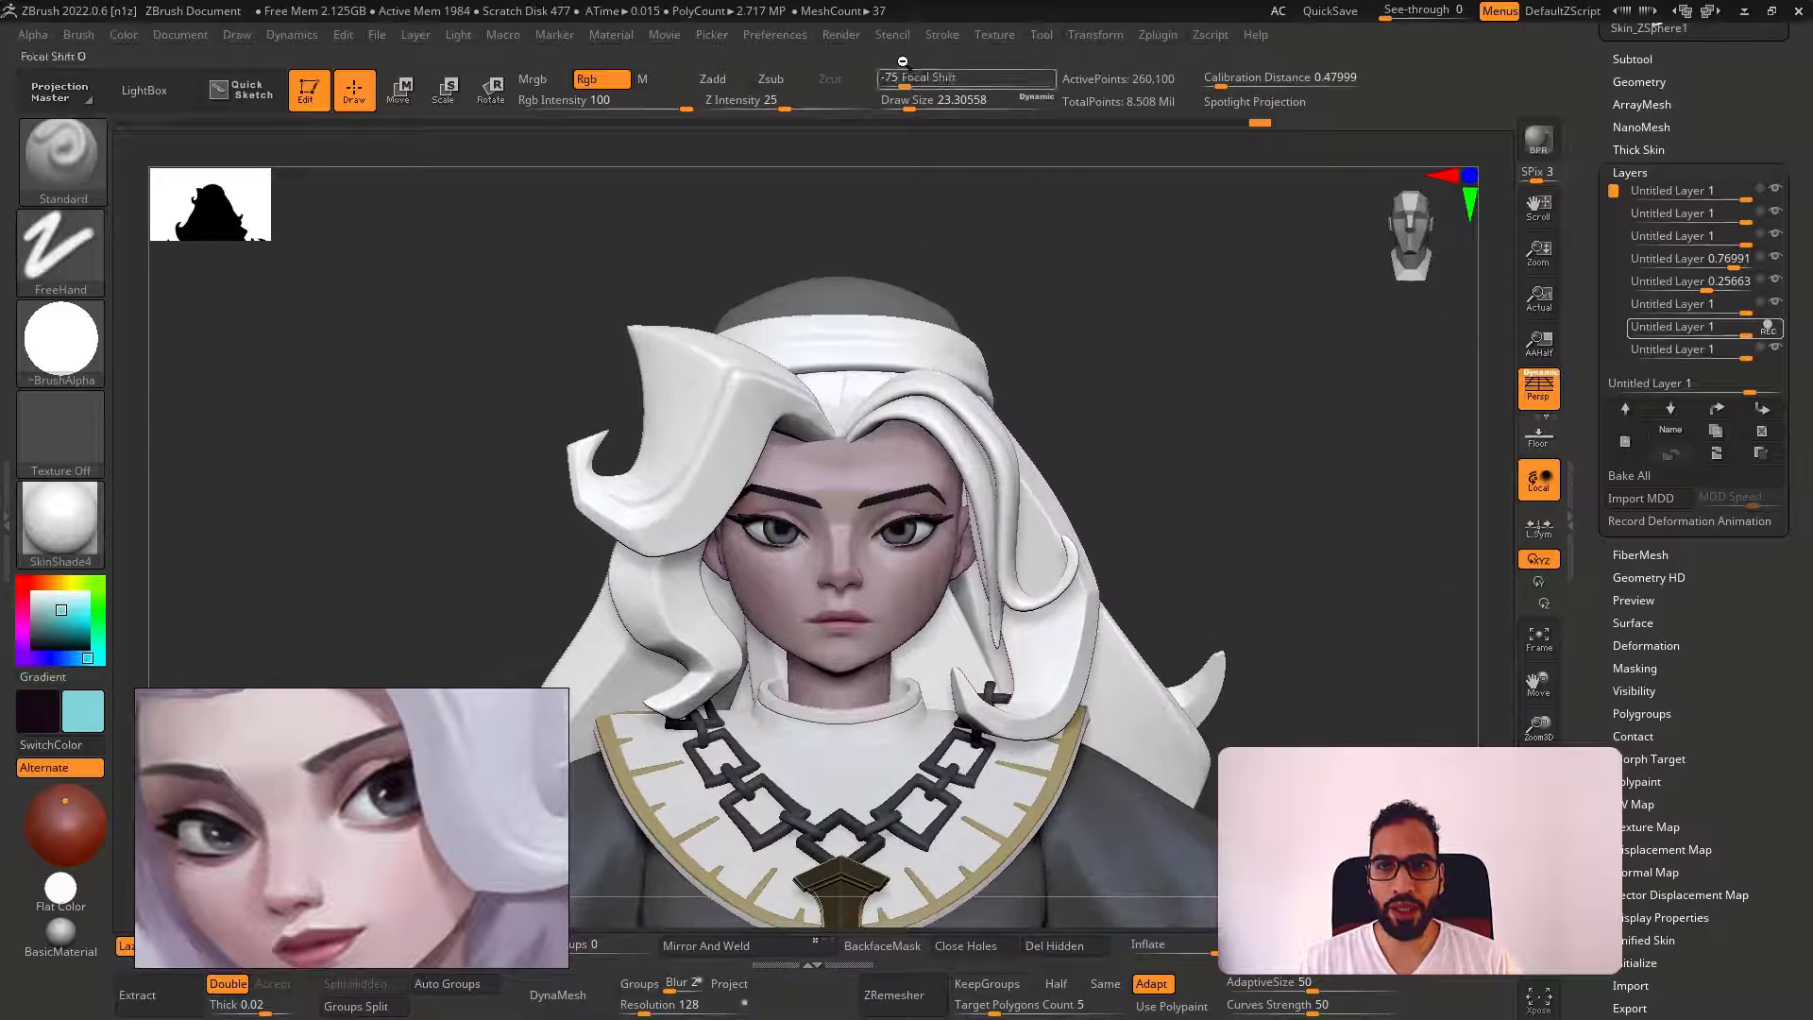
Look over the render settings, then display the material settings beside the canvas and reframe the head
{"action": "left_click", "coordinate": [842, 35]}
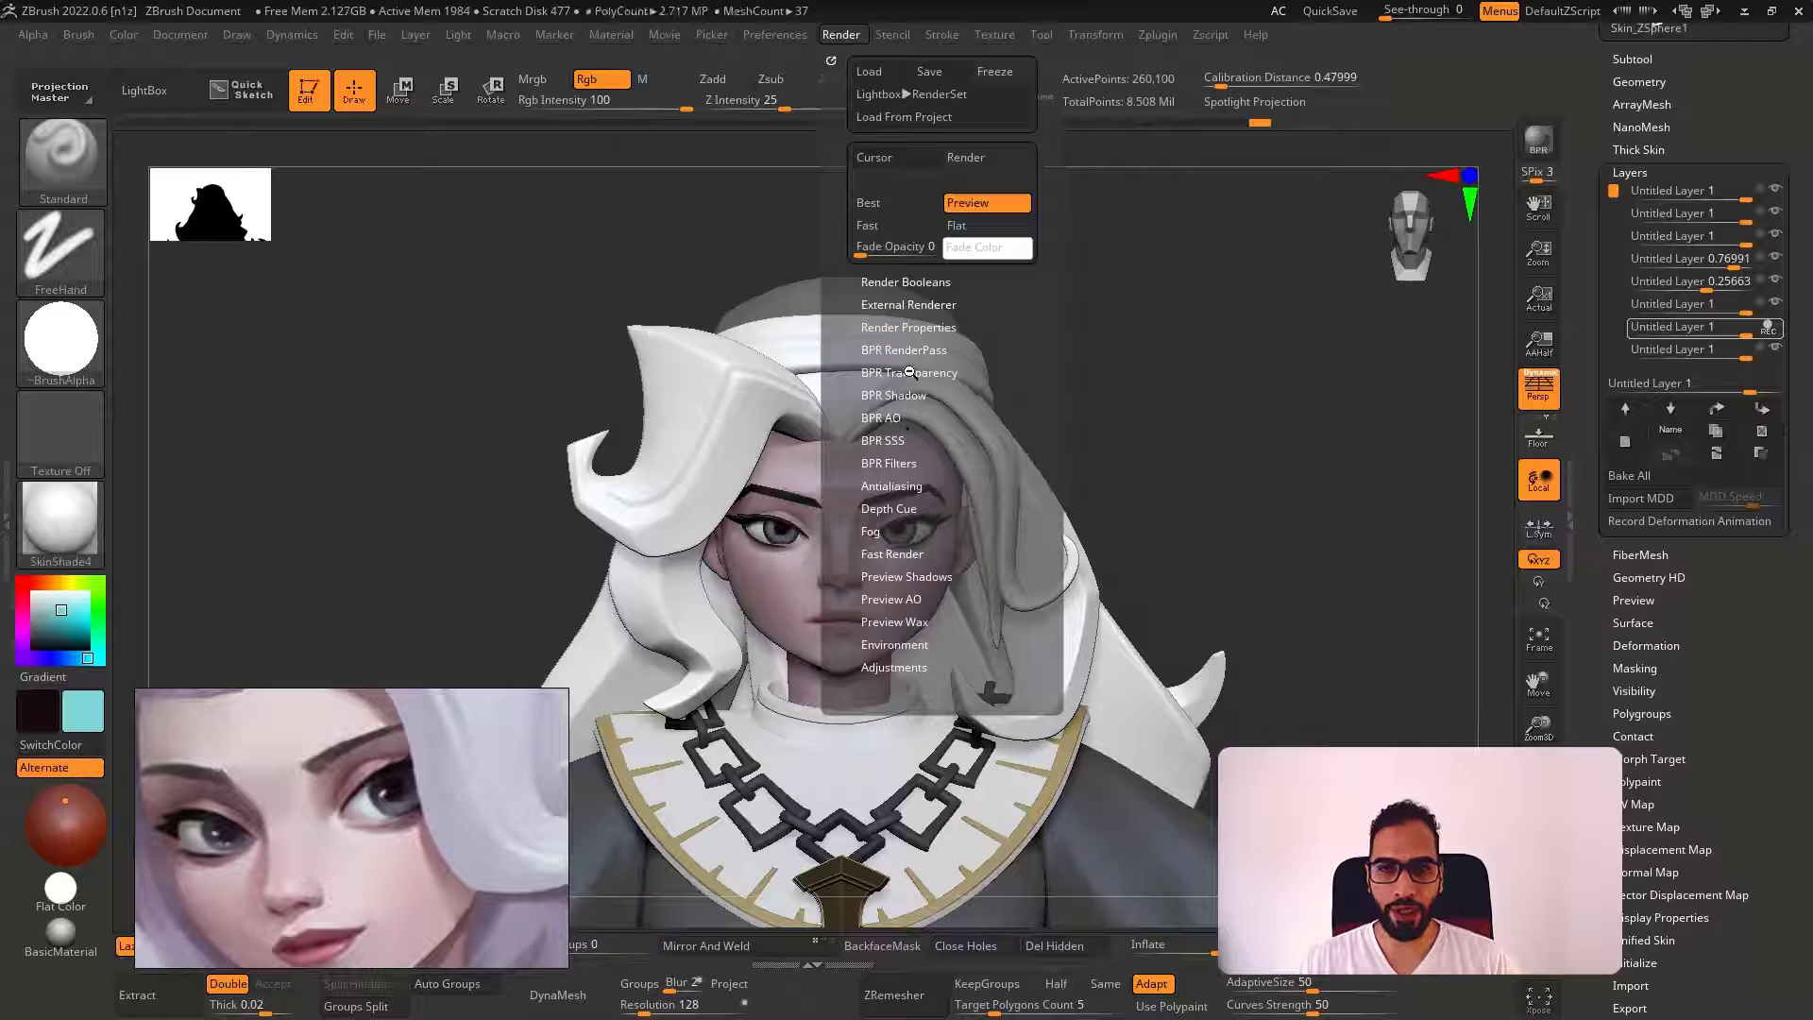
{"action": "left_click", "coordinate": [927, 327]}
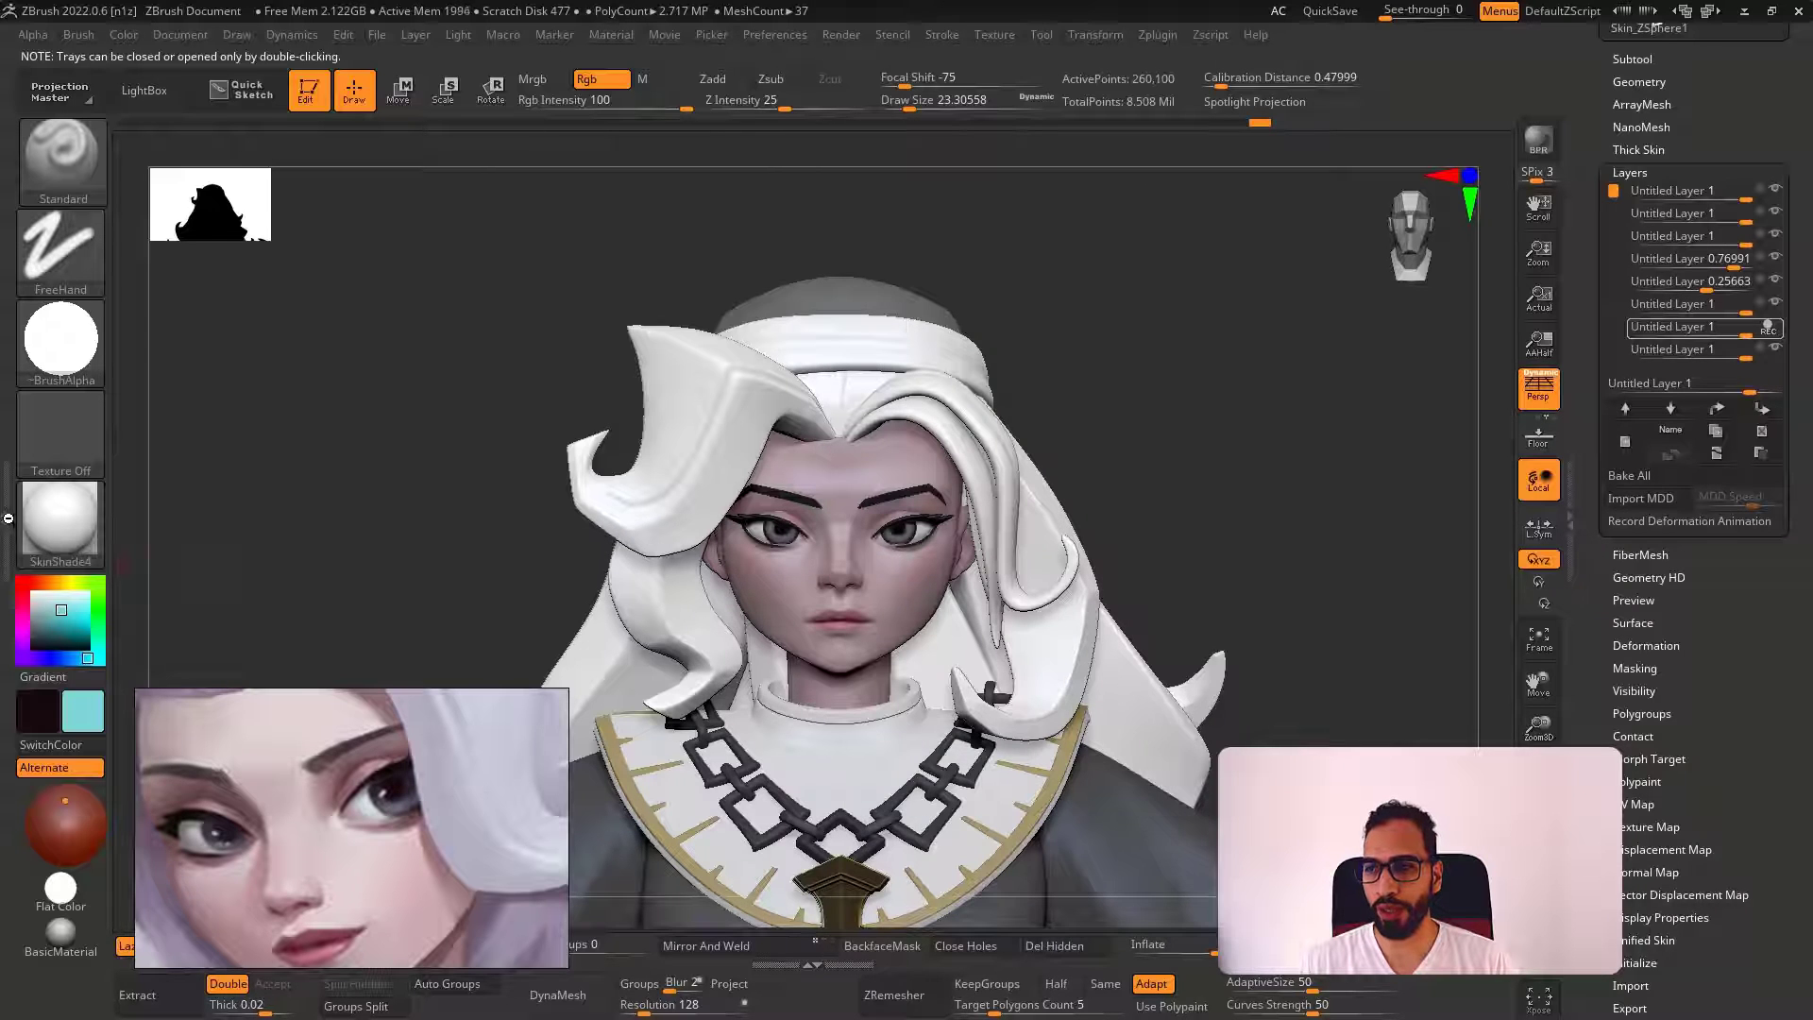
{"action": "left_click", "coordinate": [7, 522]}
{"action": "left_click_drag", "start_coordinate": [39, 478], "coordinate": [63, 479]}
{"action": "mouse_move", "coordinate": [1180, 478]}
{"action": "left_mouse_down"}
{"action": "mouse_move", "coordinate": [1114, 533]}
{"action": "mouse_move", "coordinate": [1171, 491]}
{"action": "left_mouse_up"}
{"action": "mouse_move", "coordinate": [875, 578]}
{"action": "right_mouse_down", "text": "ctrl"}
{"action": "mouse_move", "coordinate": [817, 519]}
{"action": "mouse_move", "coordinate": [1028, 562]}
{"action": "right_mouse_up", "text": "ctrl"}
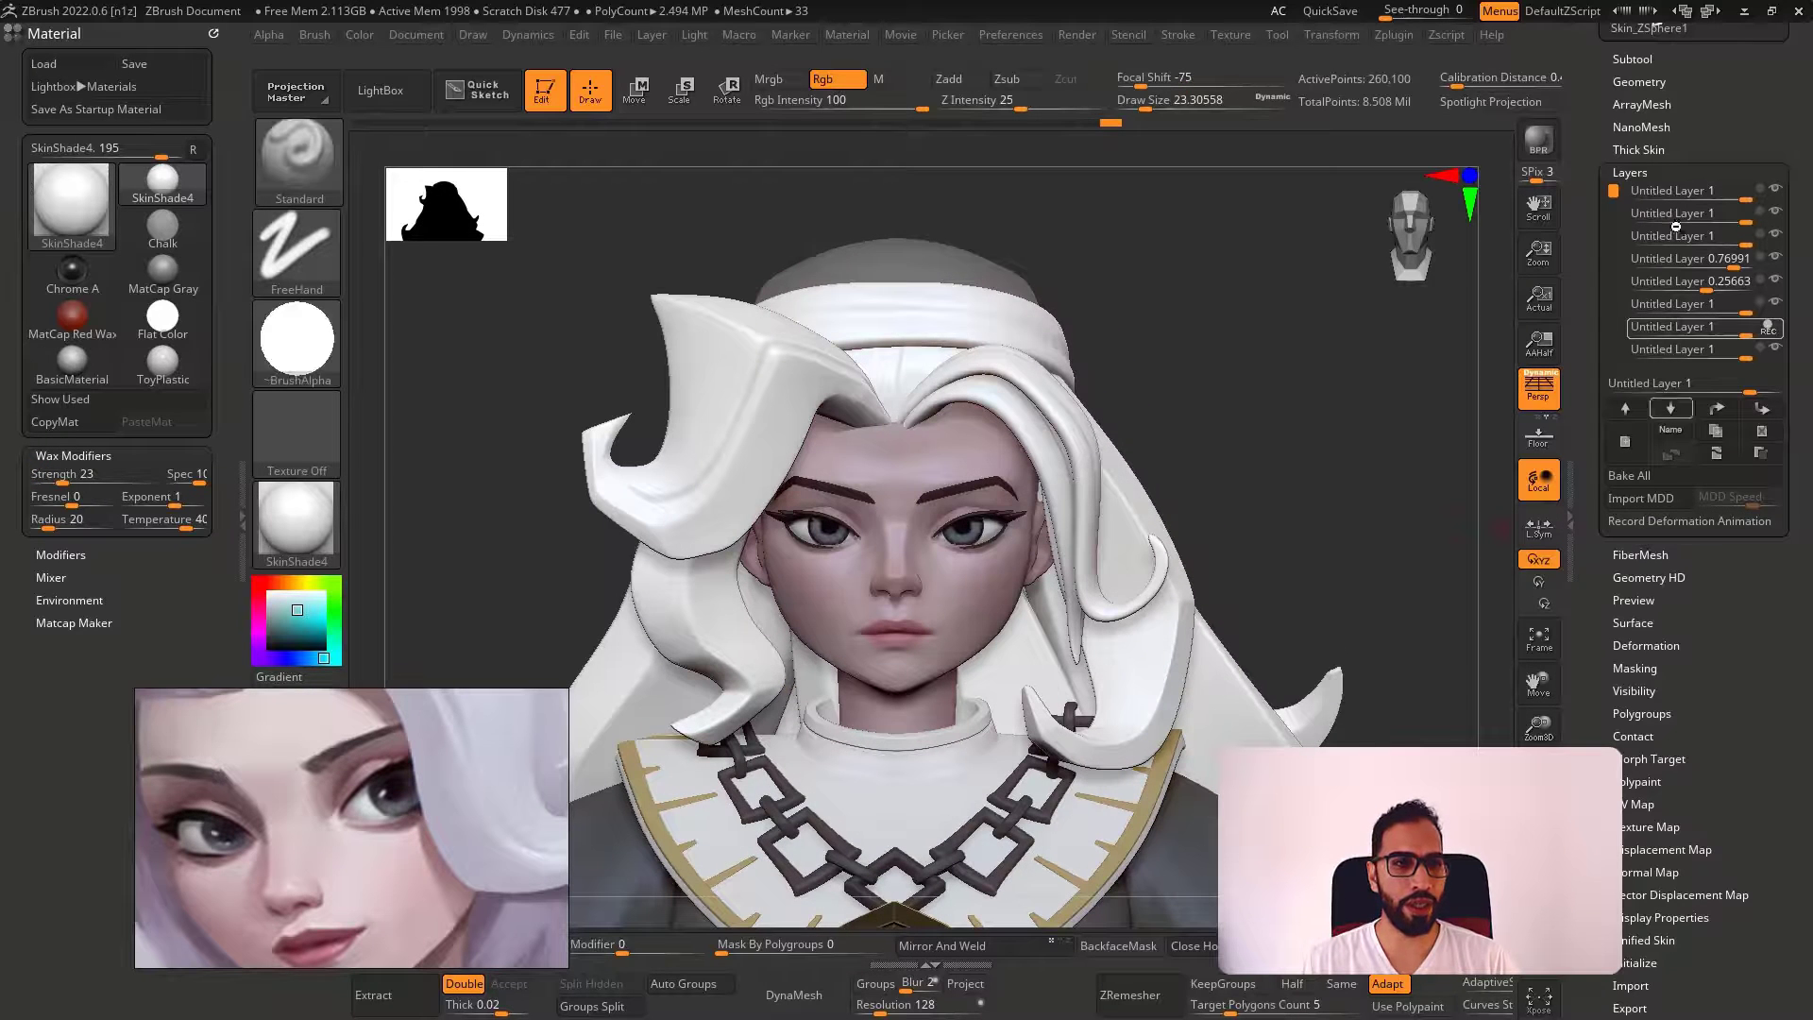
Add a new layer to the eyeballs and switch the brush alpha to Alpha 01
{"action": "left_click", "coordinate": [1775, 346]}
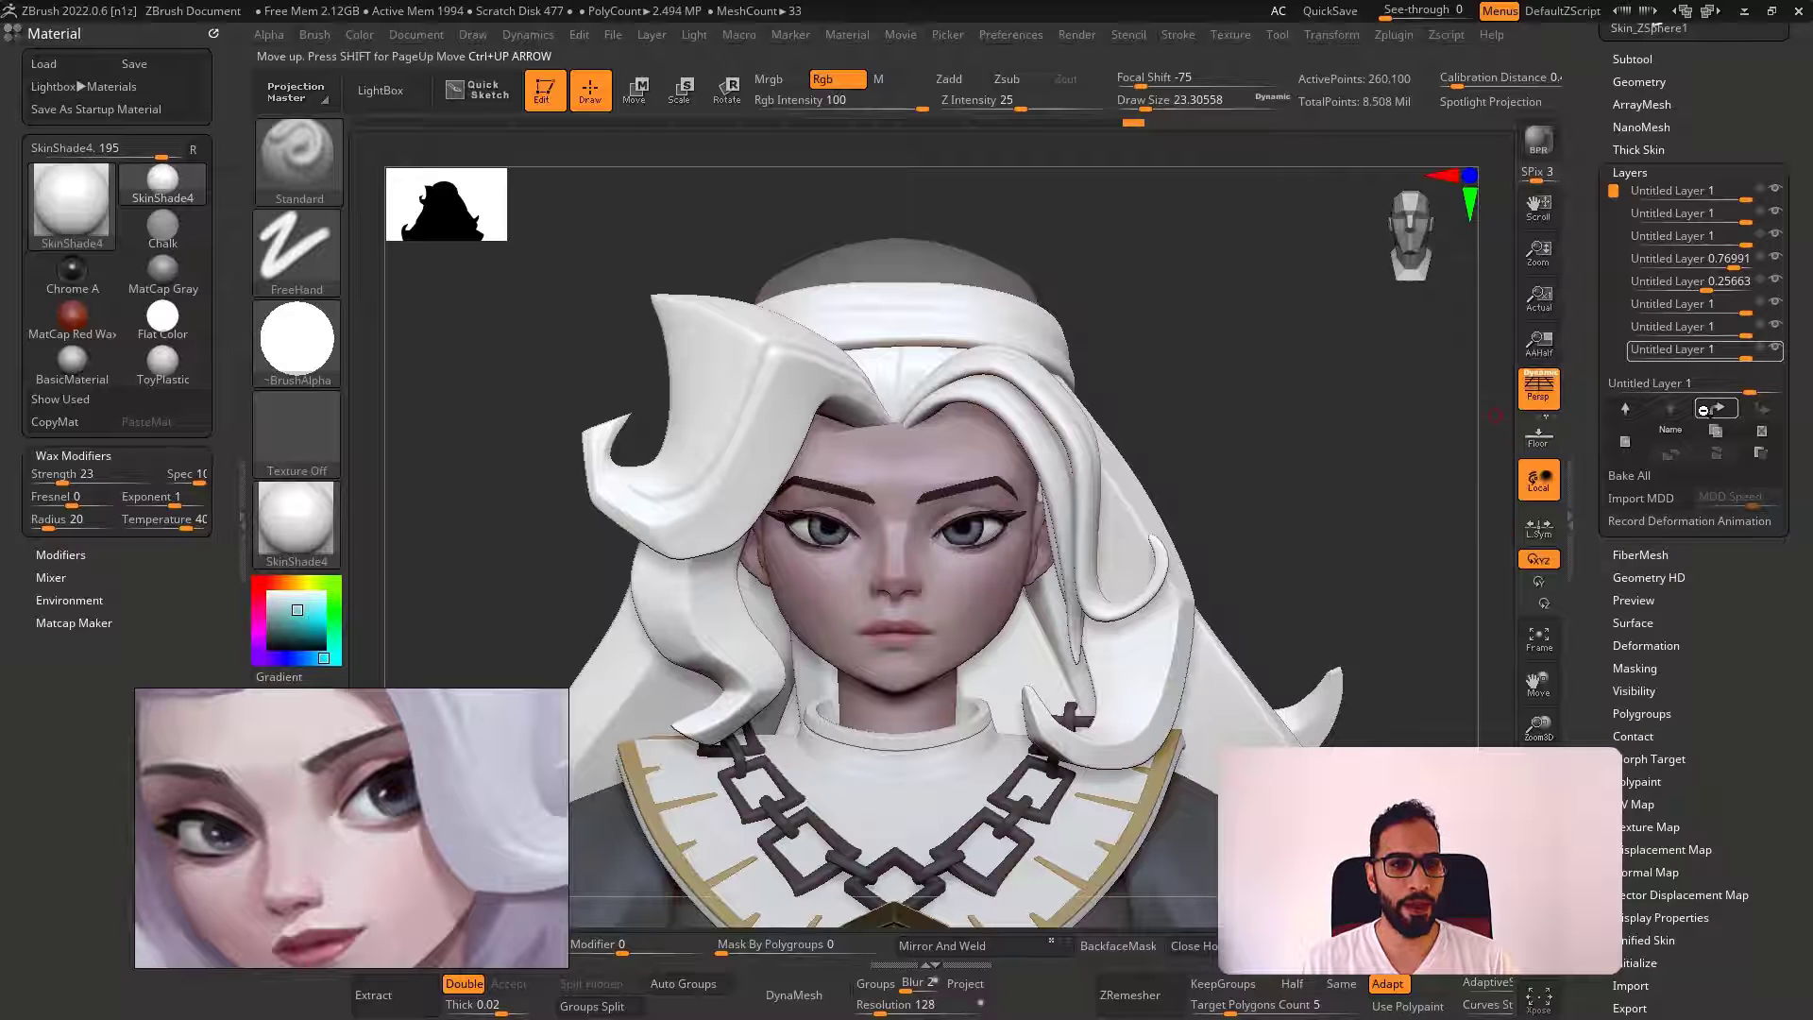
{"action": "left_click", "coordinate": [1625, 441]}
{"action": "right_click_drag", "start_coordinate": [1001, 515], "coordinate": [960, 579], "text": "ctrl"}
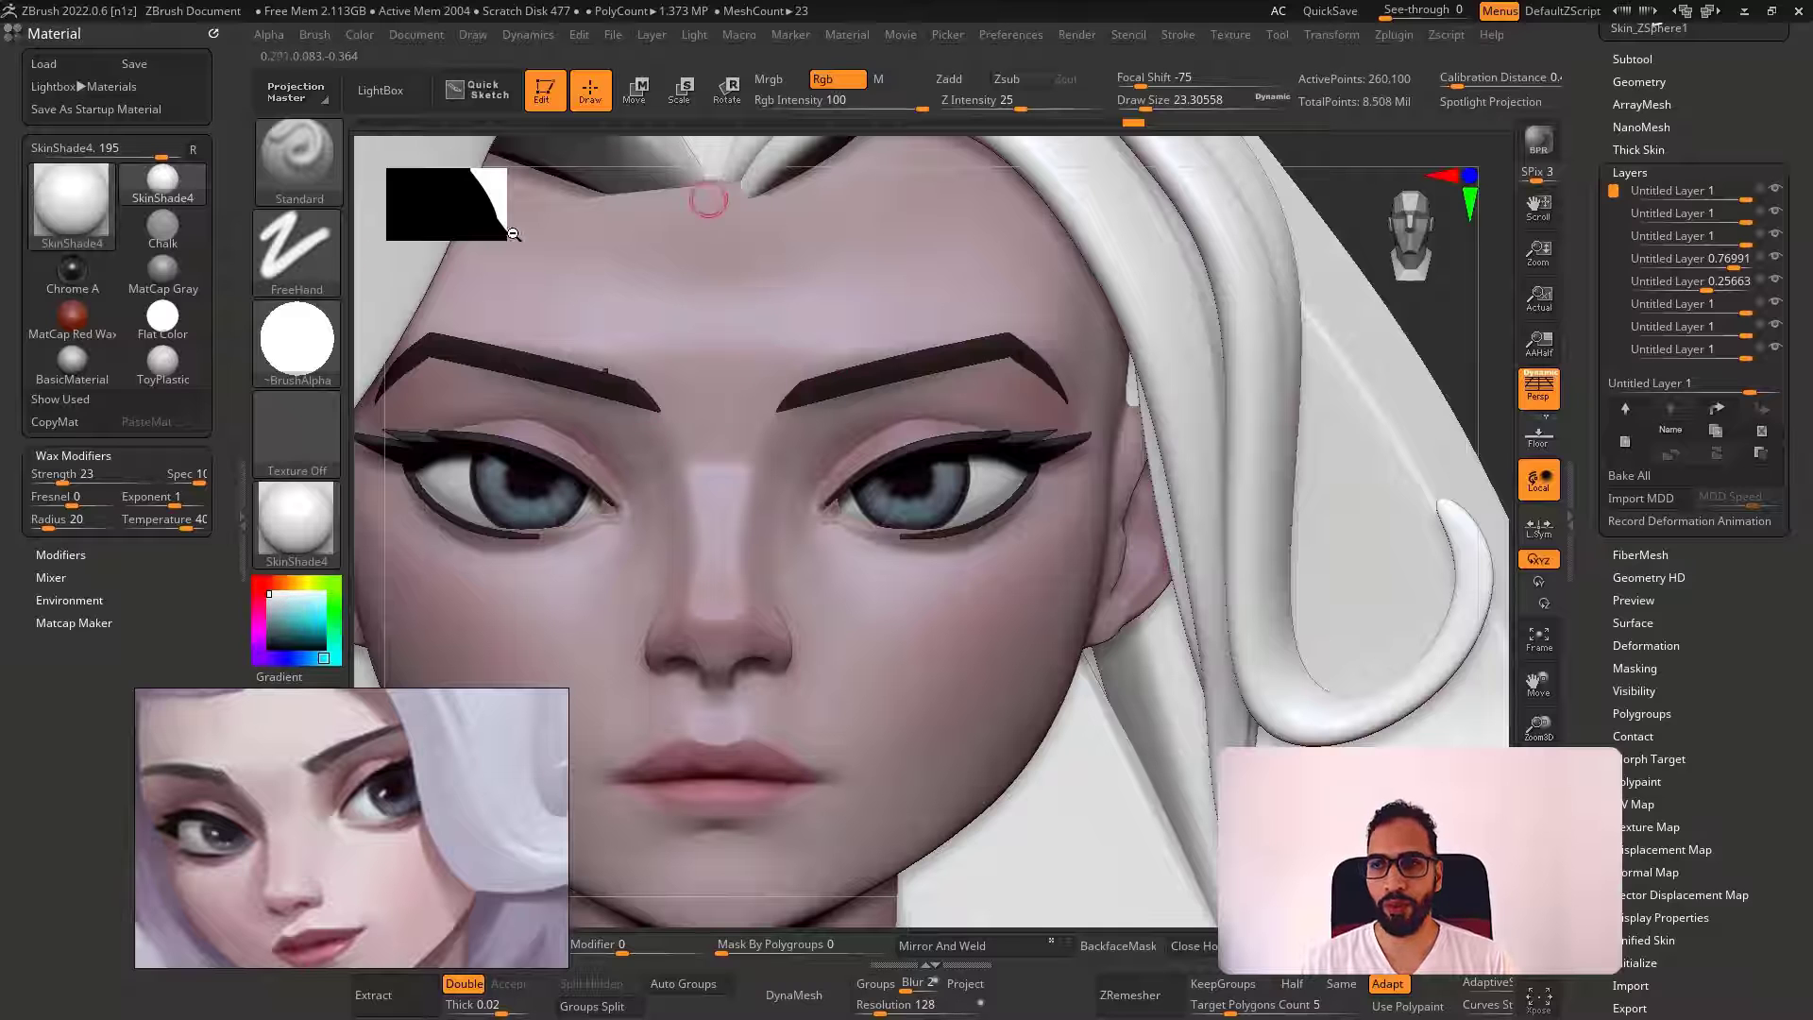
{"action": "left_click", "coordinate": [296, 342]}
{"action": "left_click", "coordinate": [520, 371]}
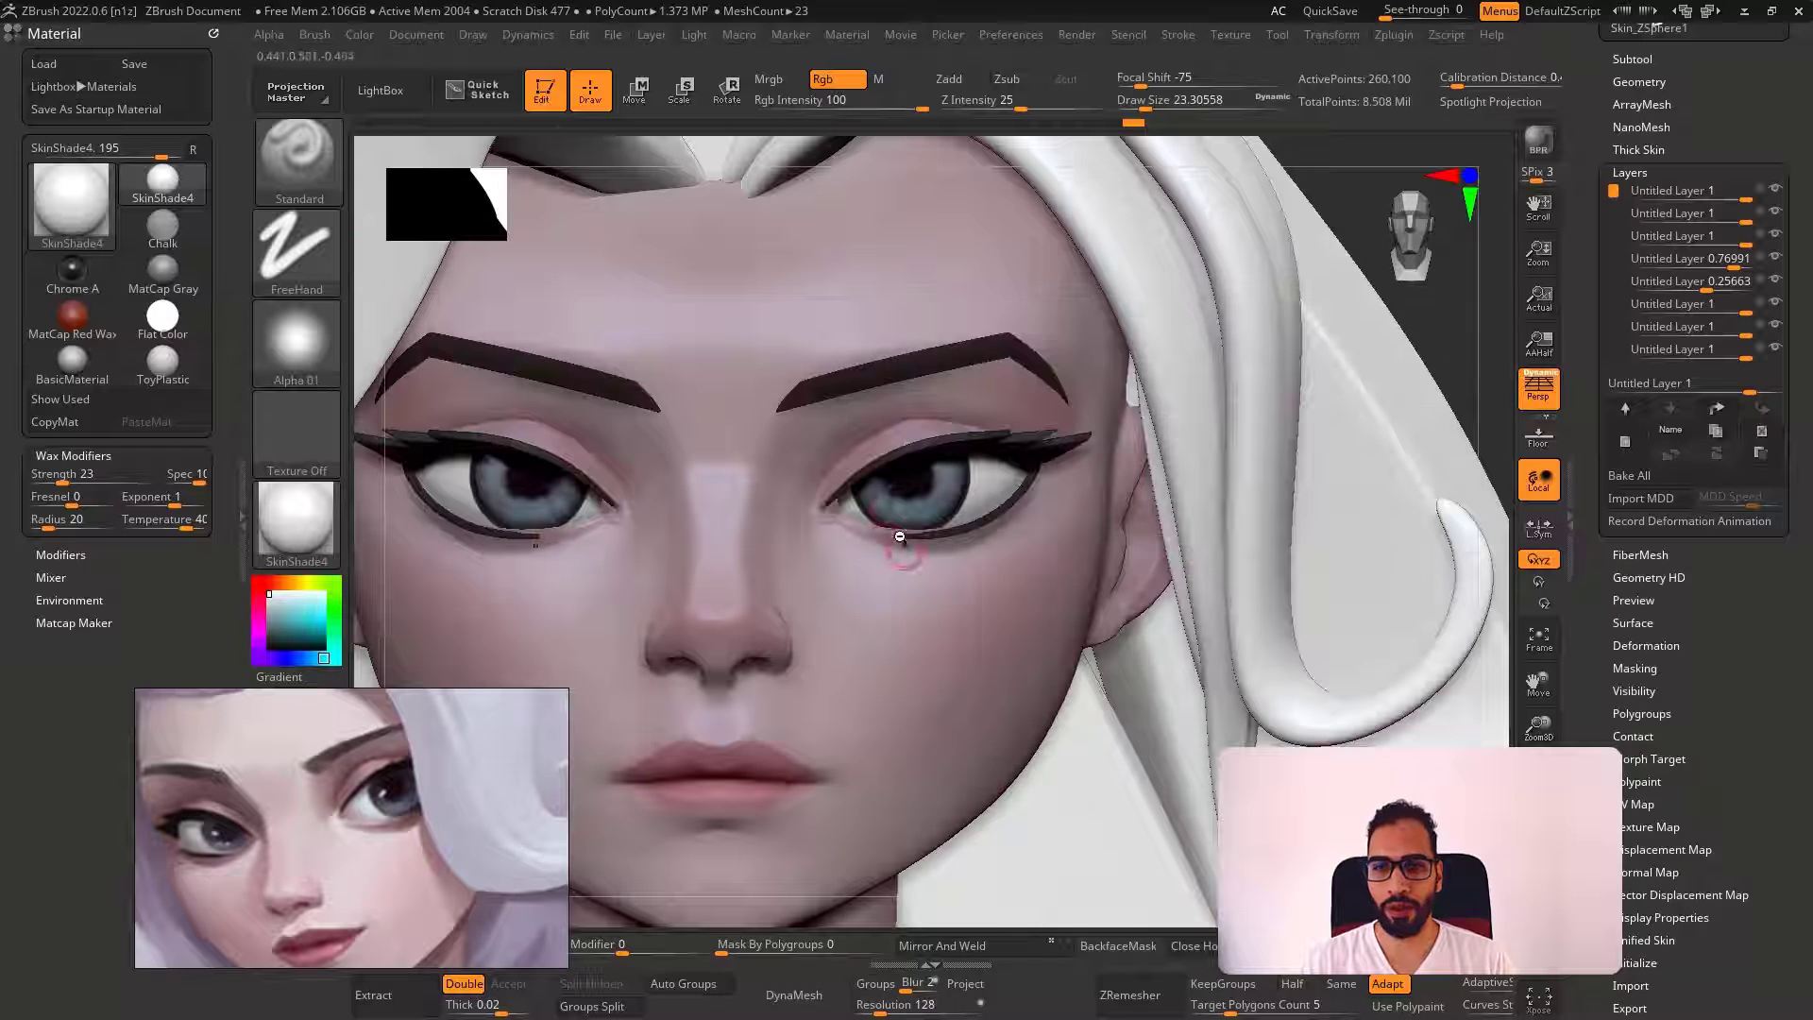
Try light dabs on the lower iris, then set the Draw Size to about 21.6 and the paint colour to a pale blue
{"action": "left_click_drag", "start_coordinate": [930, 525], "coordinate": [888, 507]}
{"action": "left_click_drag", "start_coordinate": [887, 507], "coordinate": [882, 499], "text": "shift"}
{"action": "key", "text": "s"}
{"action": "left_click_drag", "start_coordinate": [287, 584], "coordinate": [292, 604]}
{"action": "left_click", "coordinate": [314, 658]}
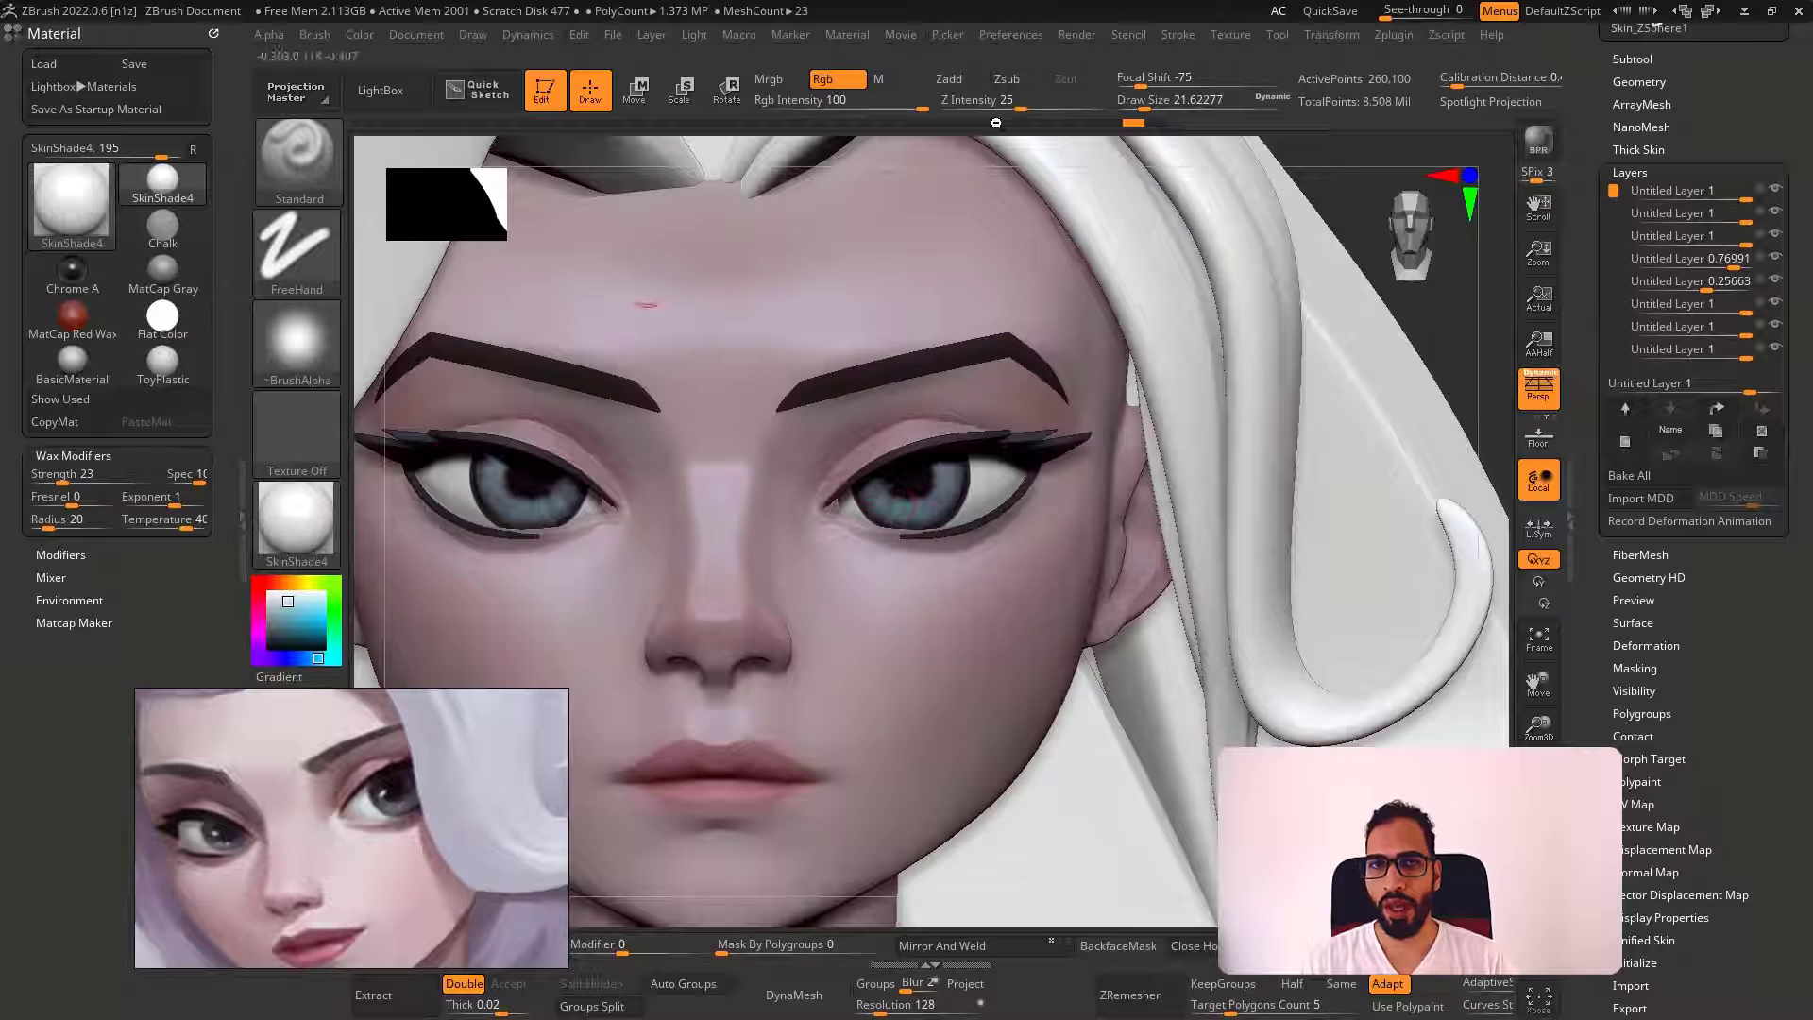
Set the Focal Shift to -100, turn the brush alpha off and brighten the lower iris at a Draw Size of about 8.4
{"action": "left_click_drag", "start_coordinate": [1140, 81], "coordinate": [1110, 83]}
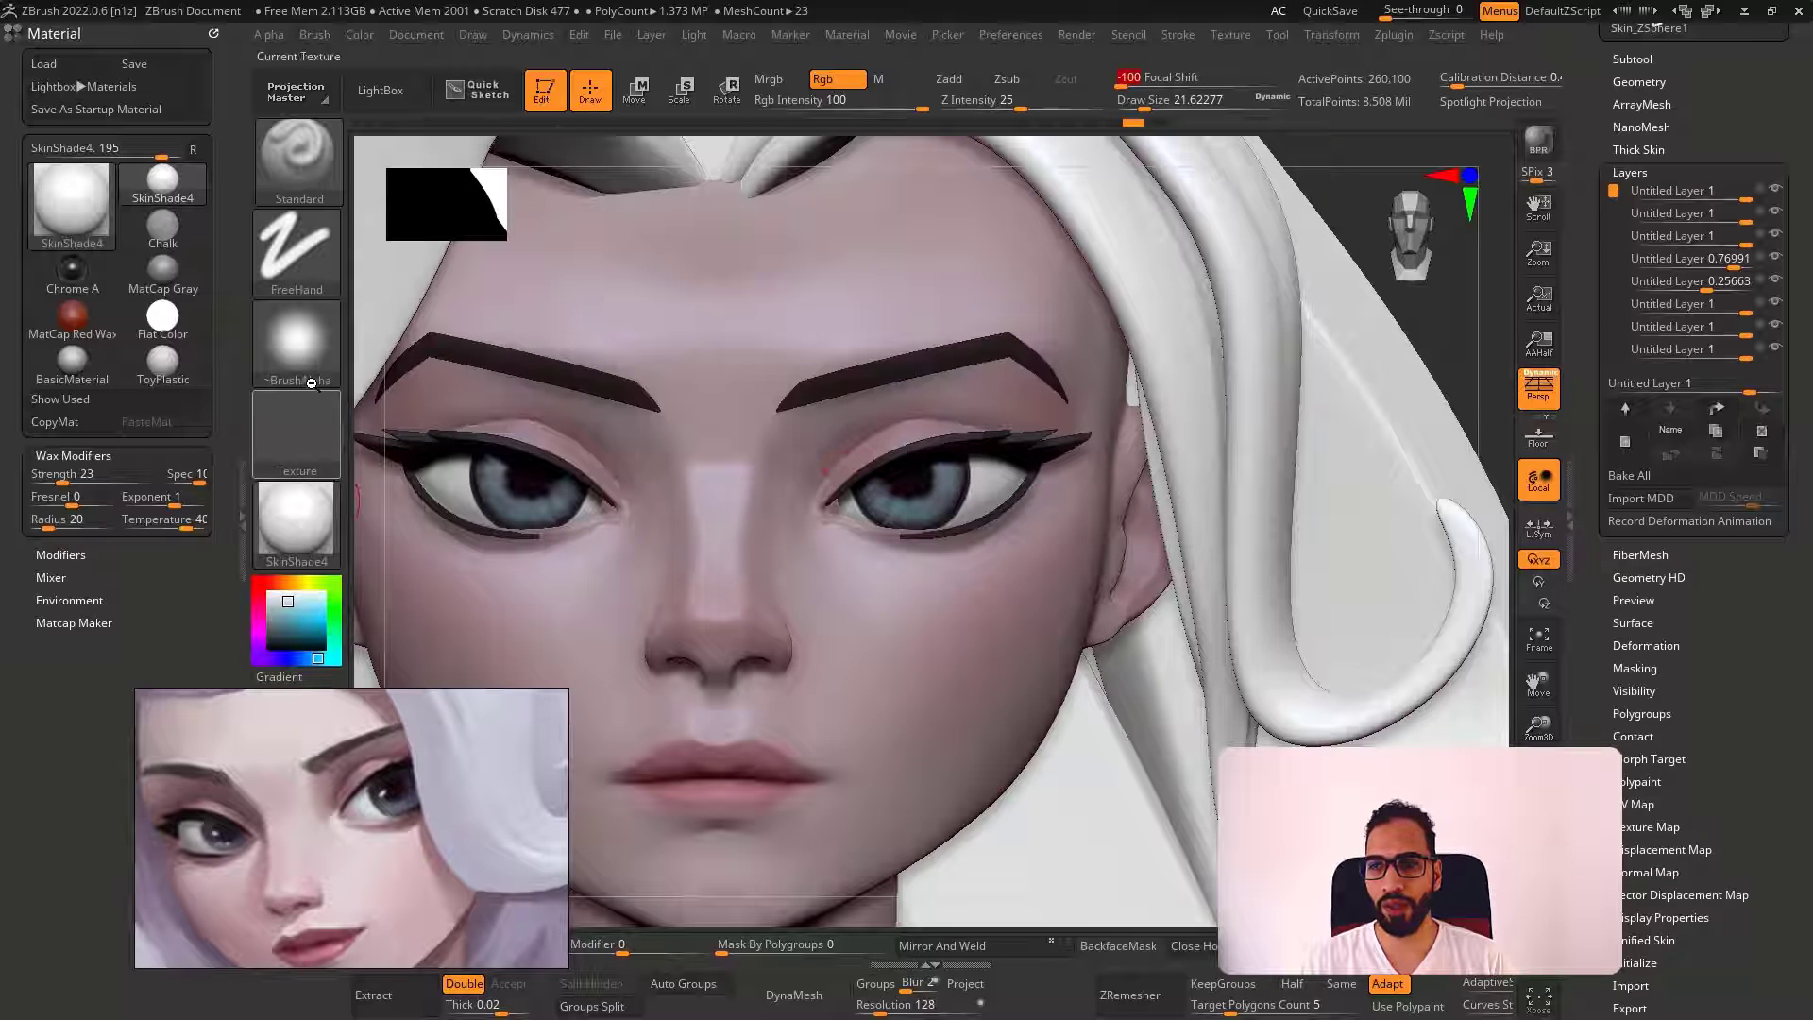
{"action": "left_click", "coordinate": [305, 349]}
{"action": "left_click", "coordinate": [446, 377]}
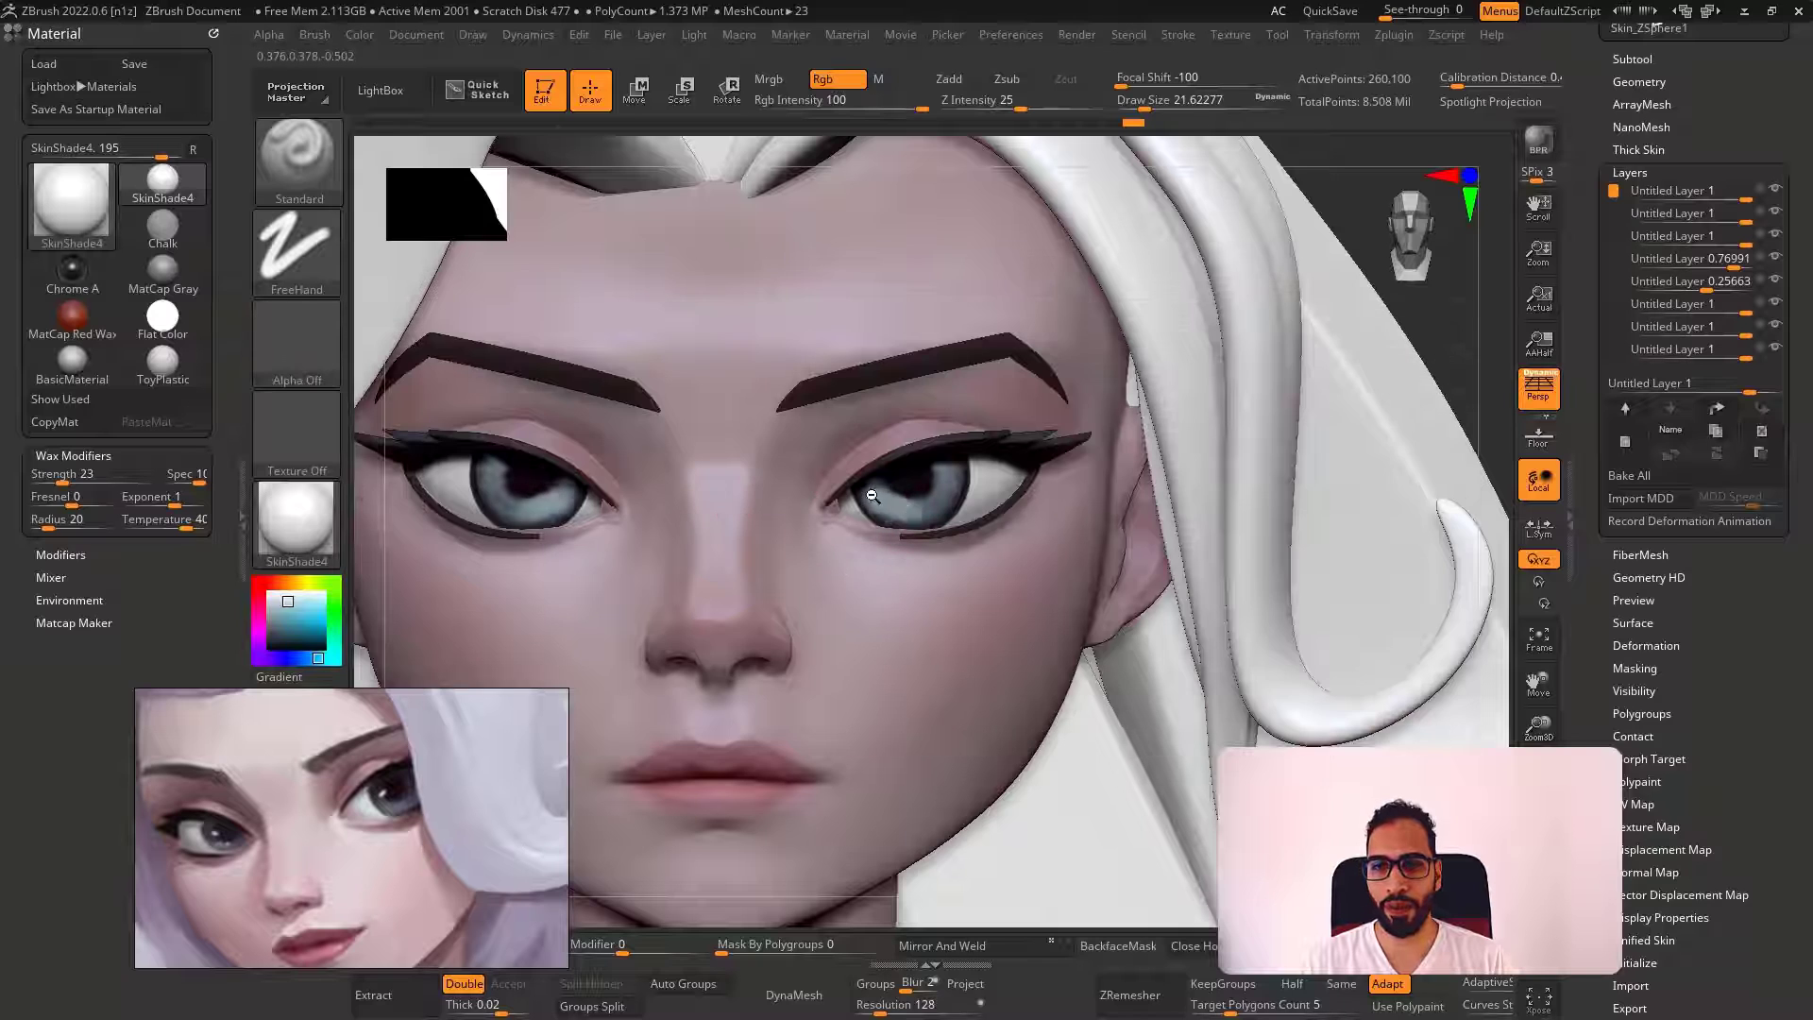
{"action": "key", "text": "["}
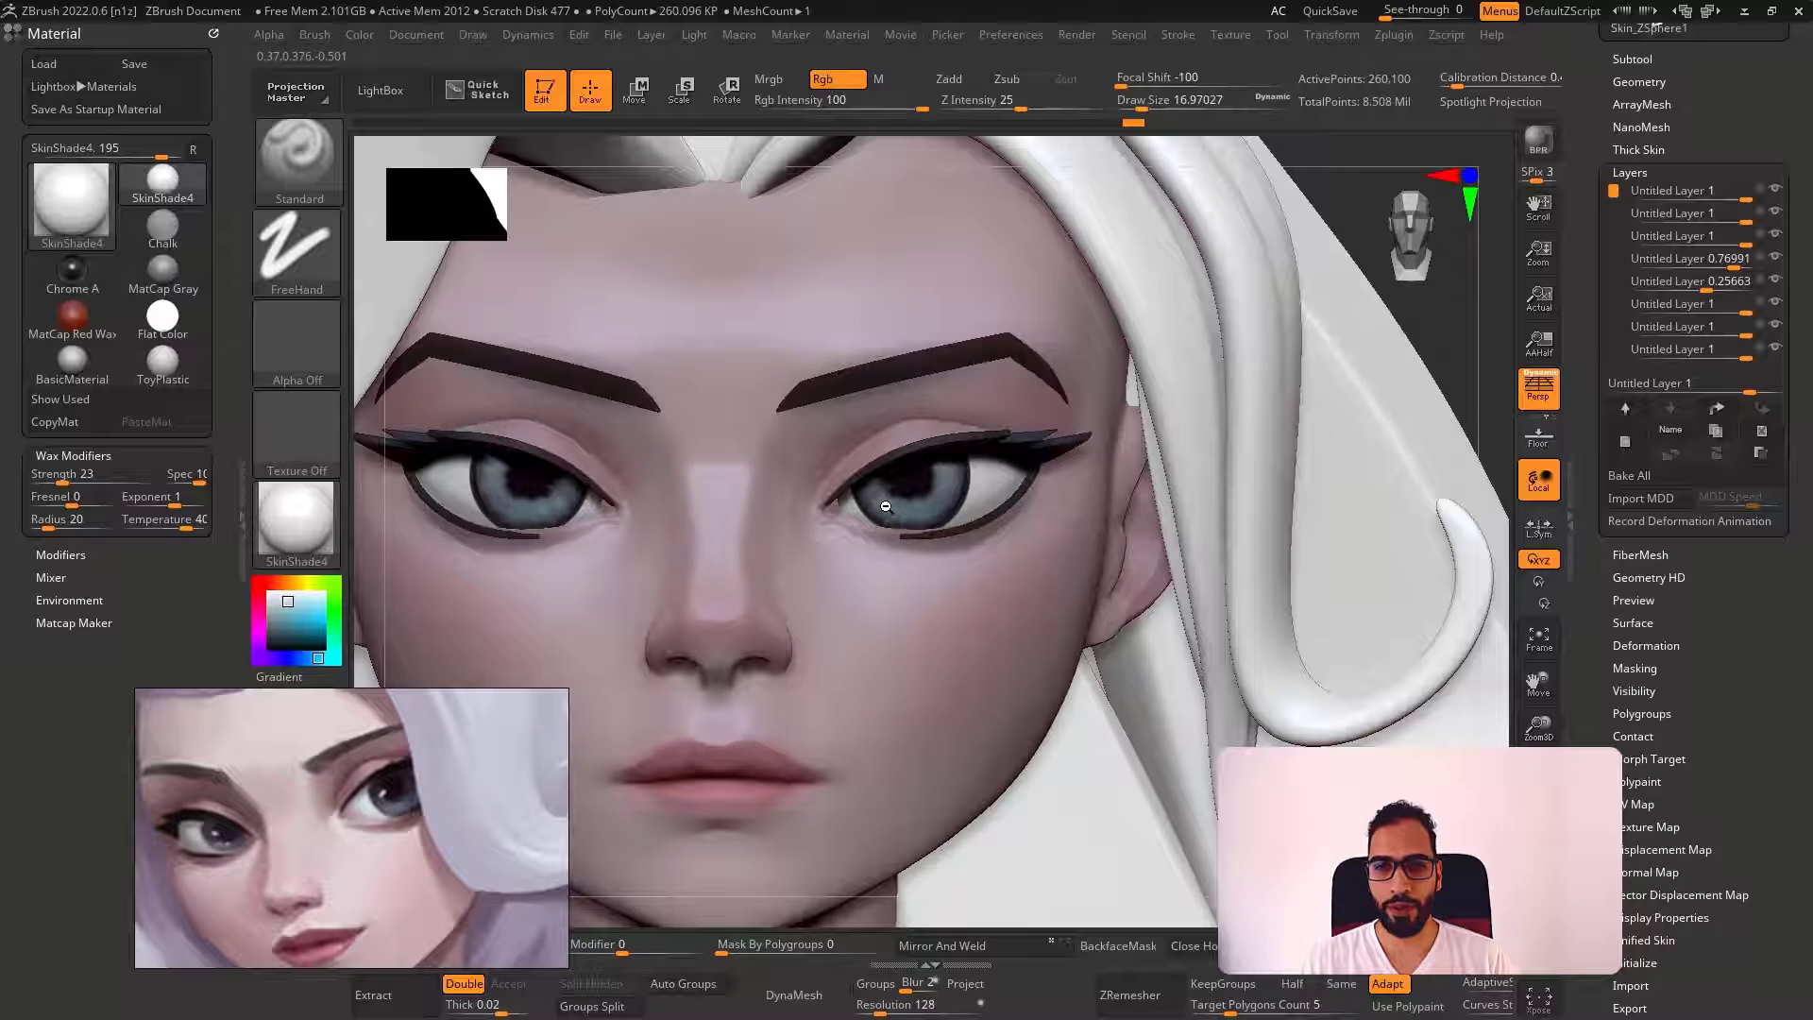
{"action": "key", "text": "["}
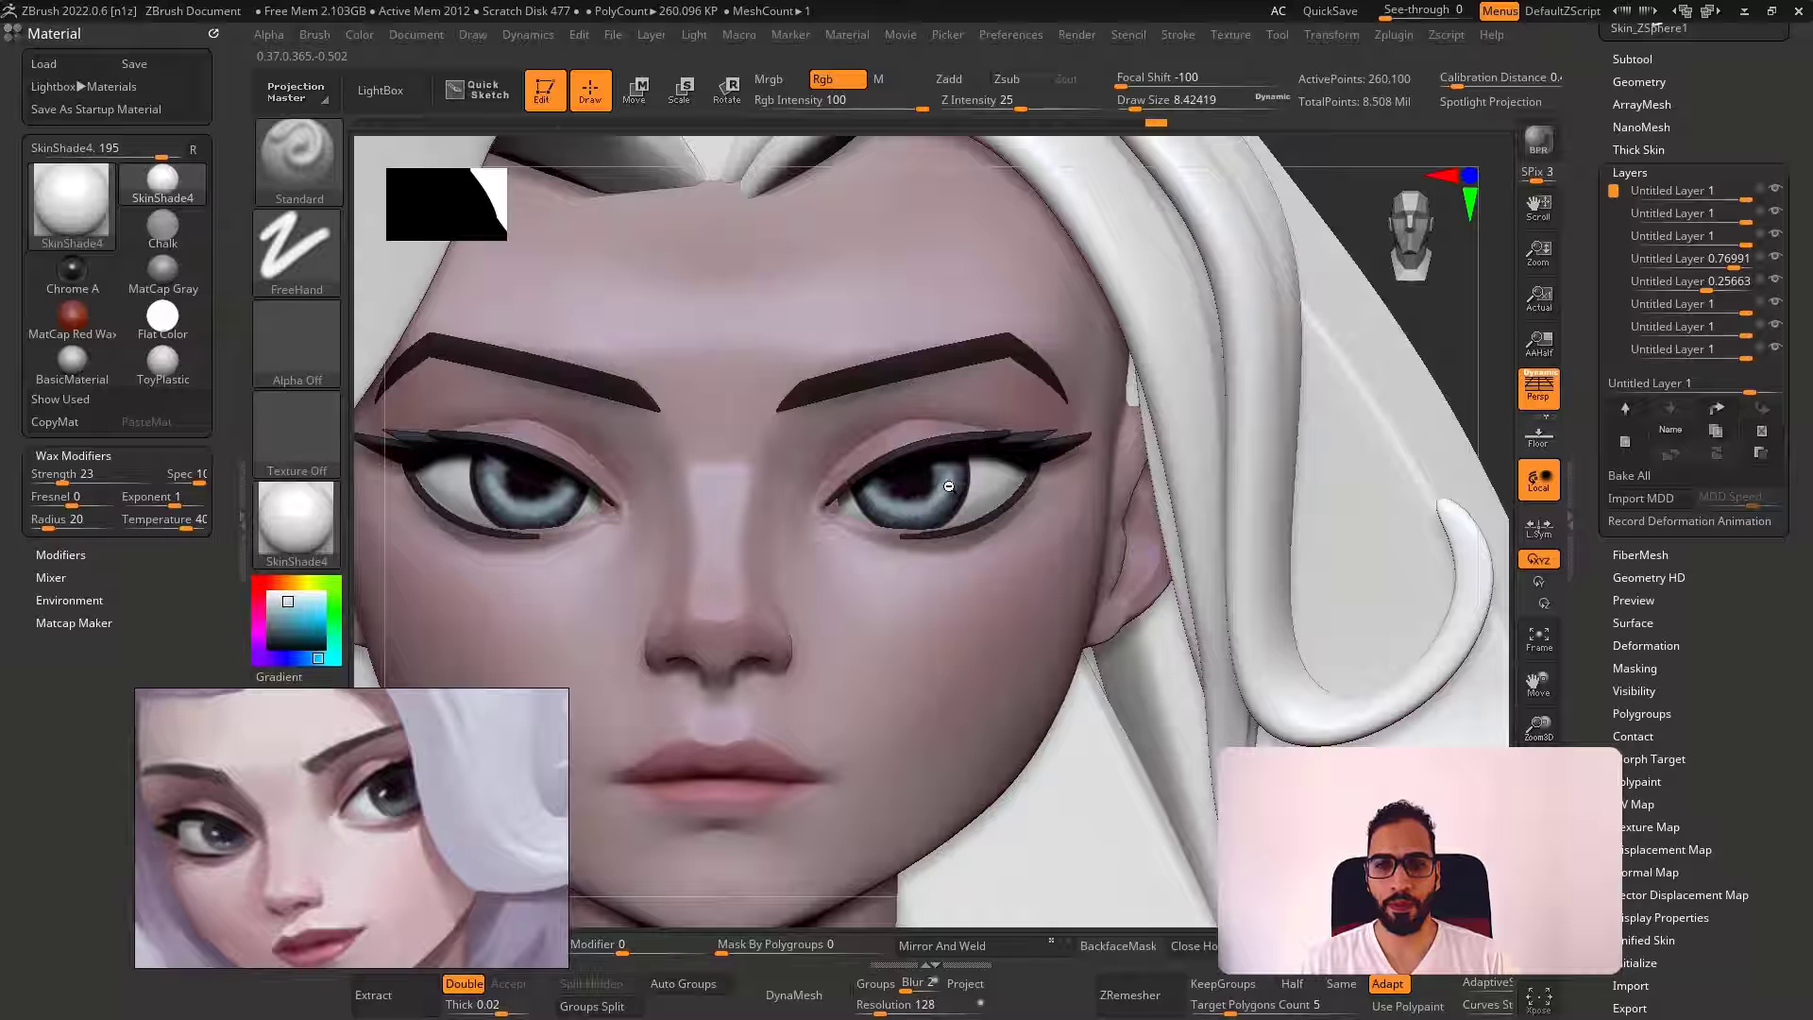
Stop recording the newest eyeball layer, lower its intensity to about 0.33 and check the eyes from an angle
{"action": "left_click", "coordinate": [1672, 350]}
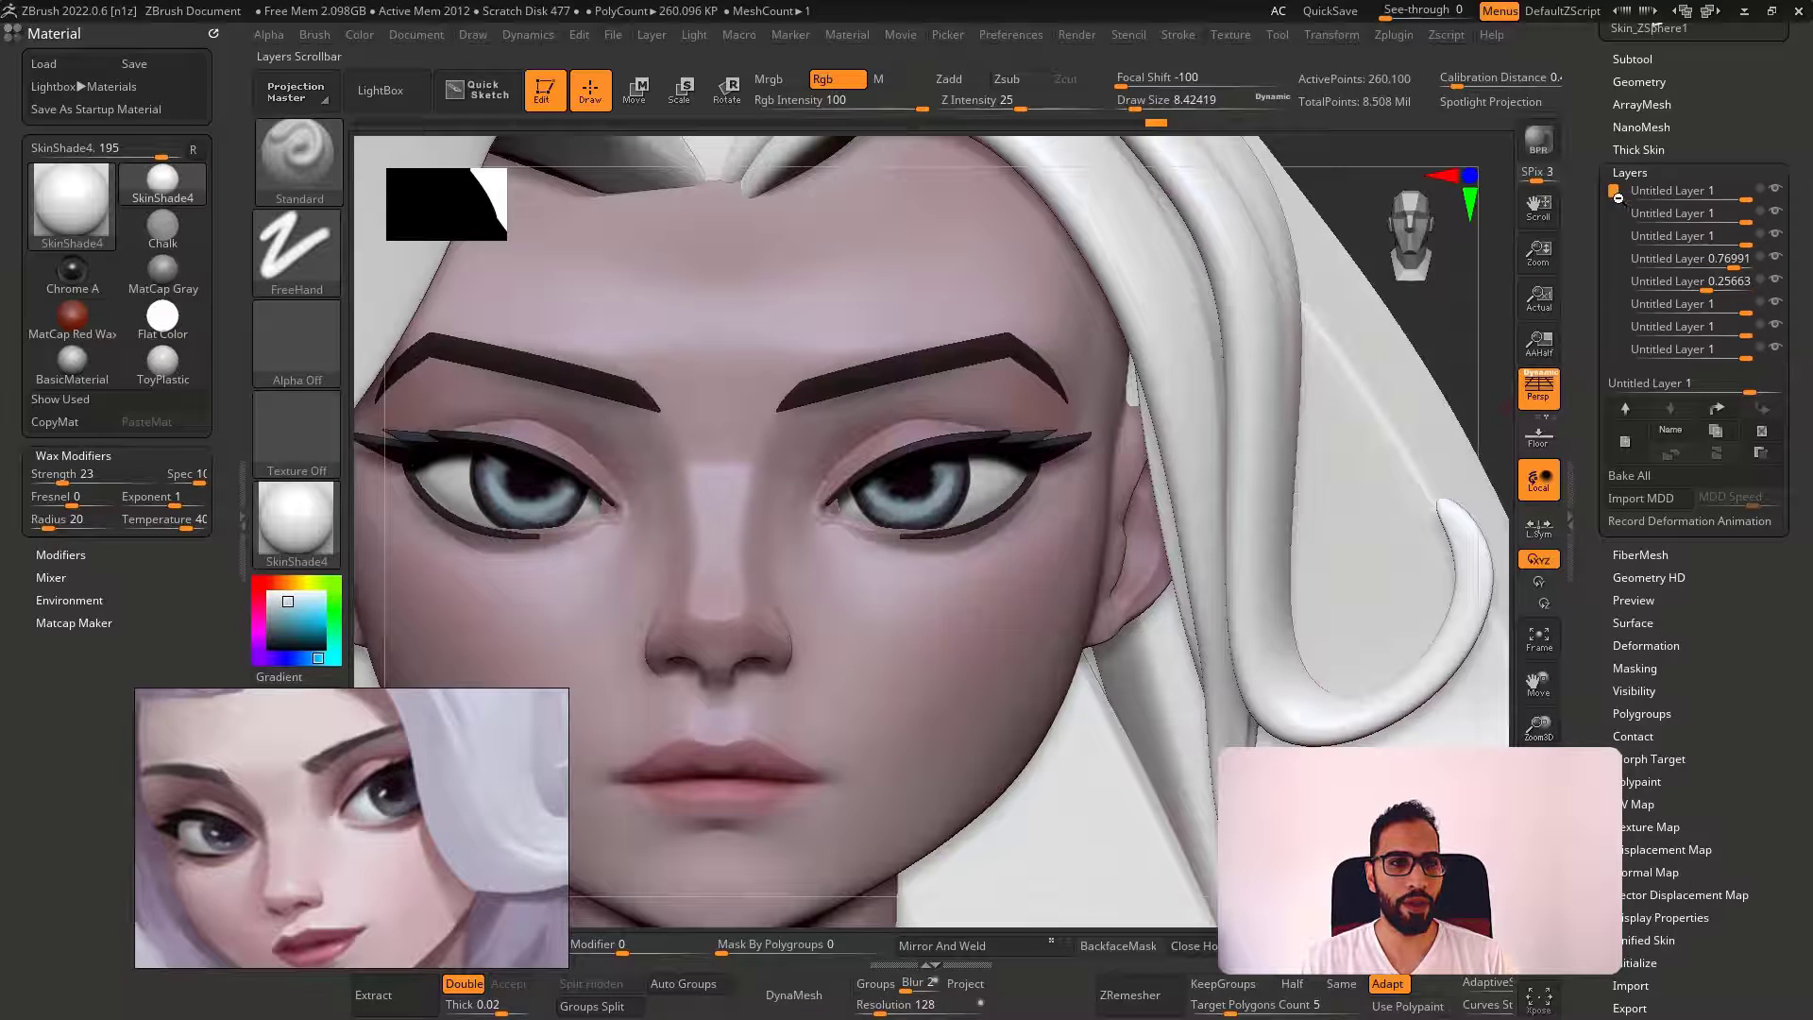
{"action": "left_click_drag", "start_coordinate": [1613, 191], "coordinate": [1613, 213]}
{"action": "left_click", "coordinate": [1765, 349]}
{"action": "left_click_drag", "start_coordinate": [1764, 349], "coordinate": [1711, 354]}
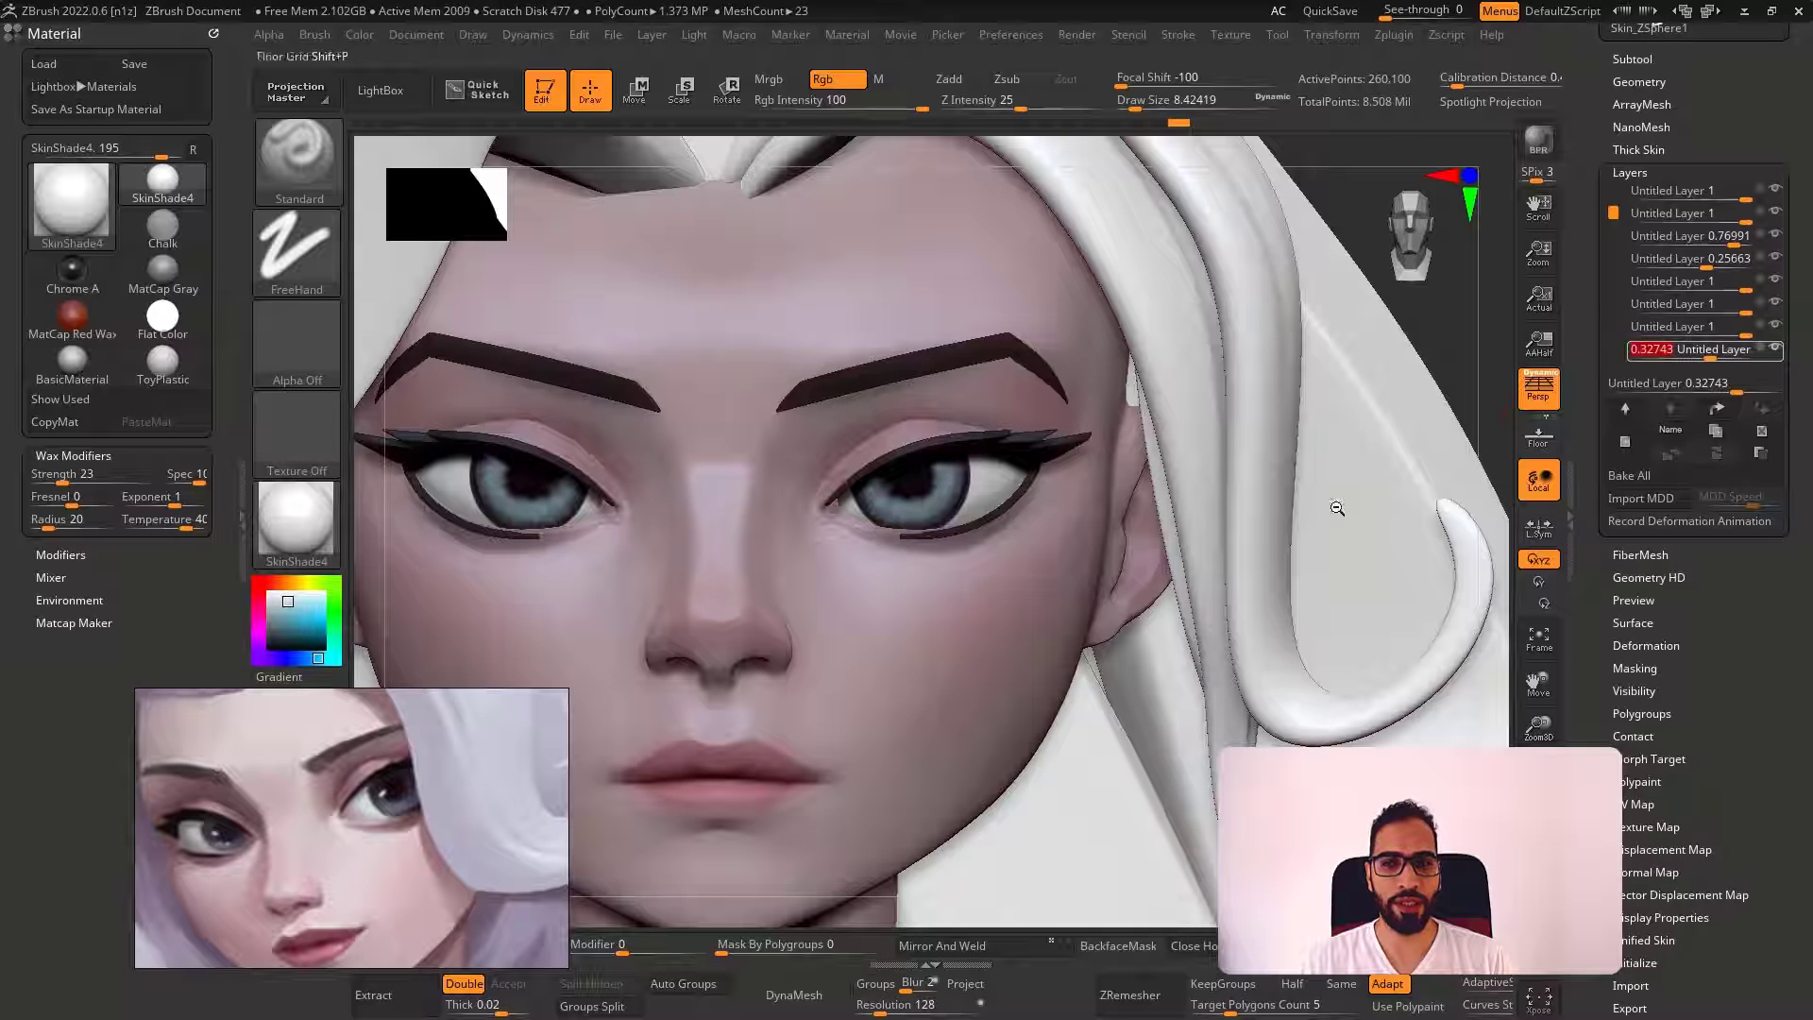
{"action": "mouse_move", "coordinate": [1048, 415]}
{"action": "right_mouse_down", "text": "ctrl"}
{"action": "mouse_move", "coordinate": [1024, 328]}
{"action": "mouse_move", "coordinate": [1240, 360]}
{"action": "mouse_move", "coordinate": [1368, 356]}
{"action": "mouse_move", "coordinate": [1319, 376]}
{"action": "right_mouse_up", "text": "ctrl"}
{"action": "right_click_drag", "start_coordinate": [1197, 424], "coordinate": [1308, 604]}
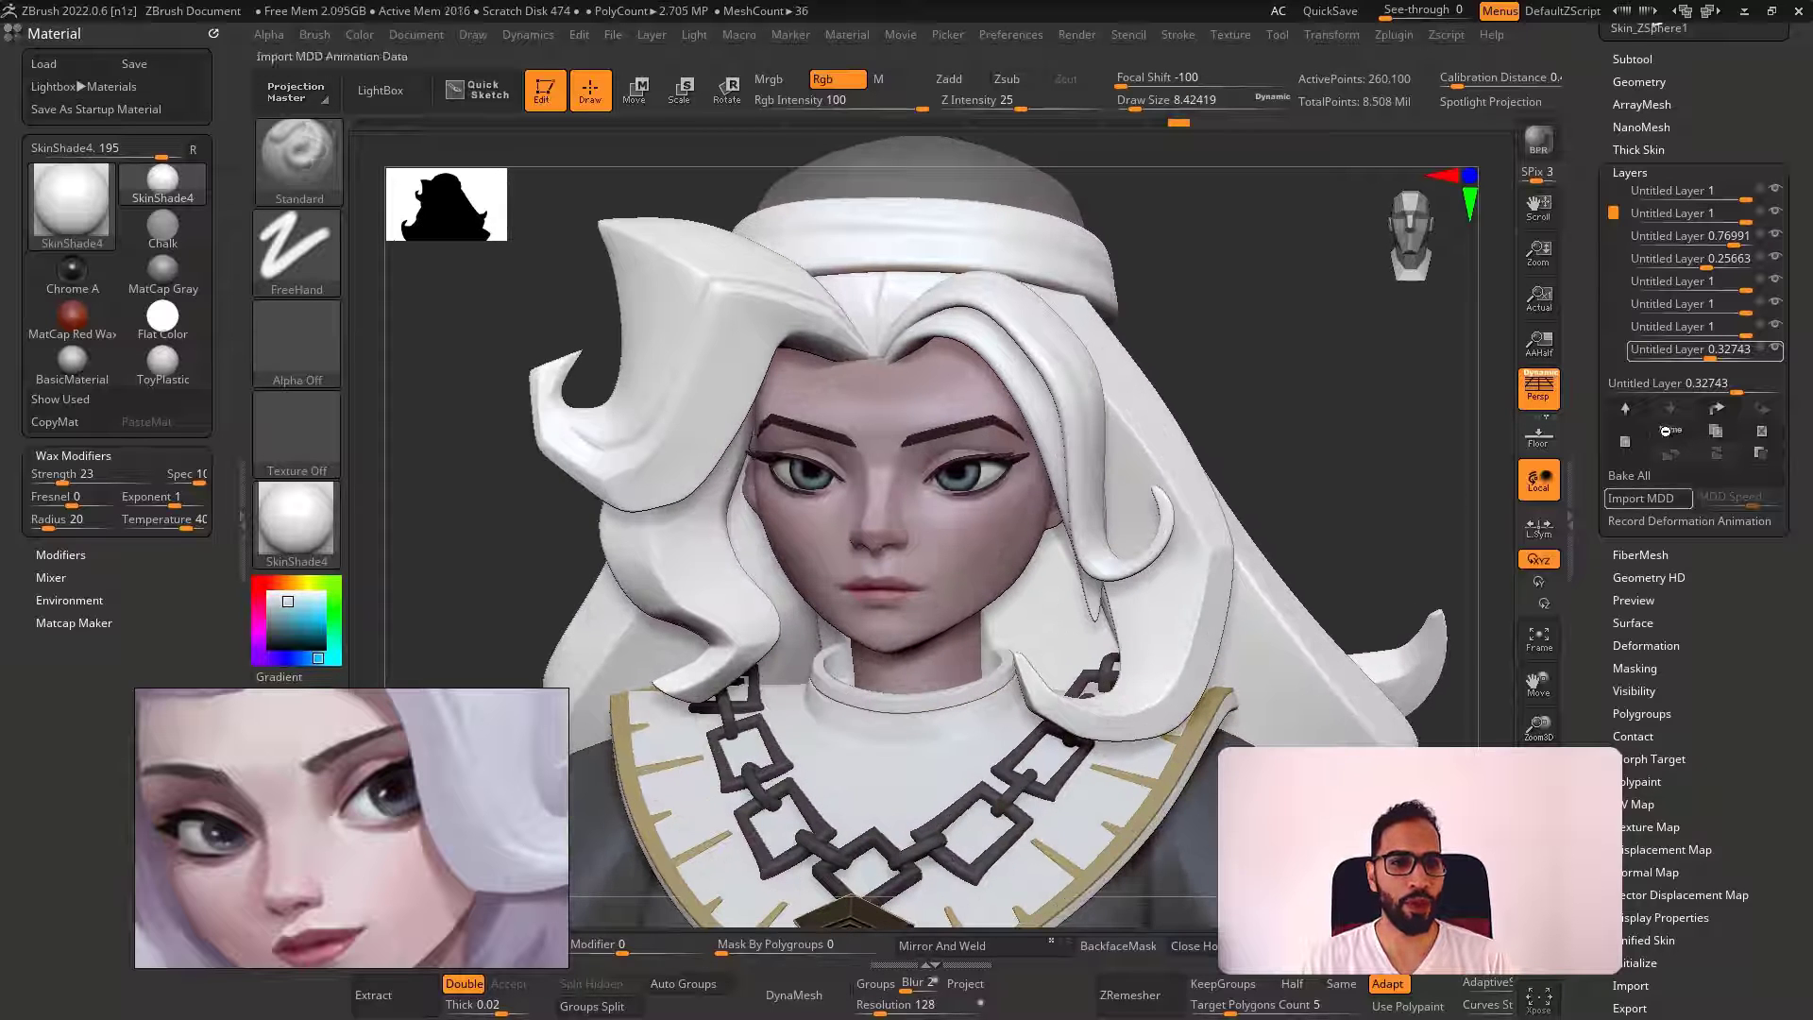
Add a Circle3D mesh as a new subtool and select it in the subtool list
{"action": "left_click", "coordinate": [1667, 63]}
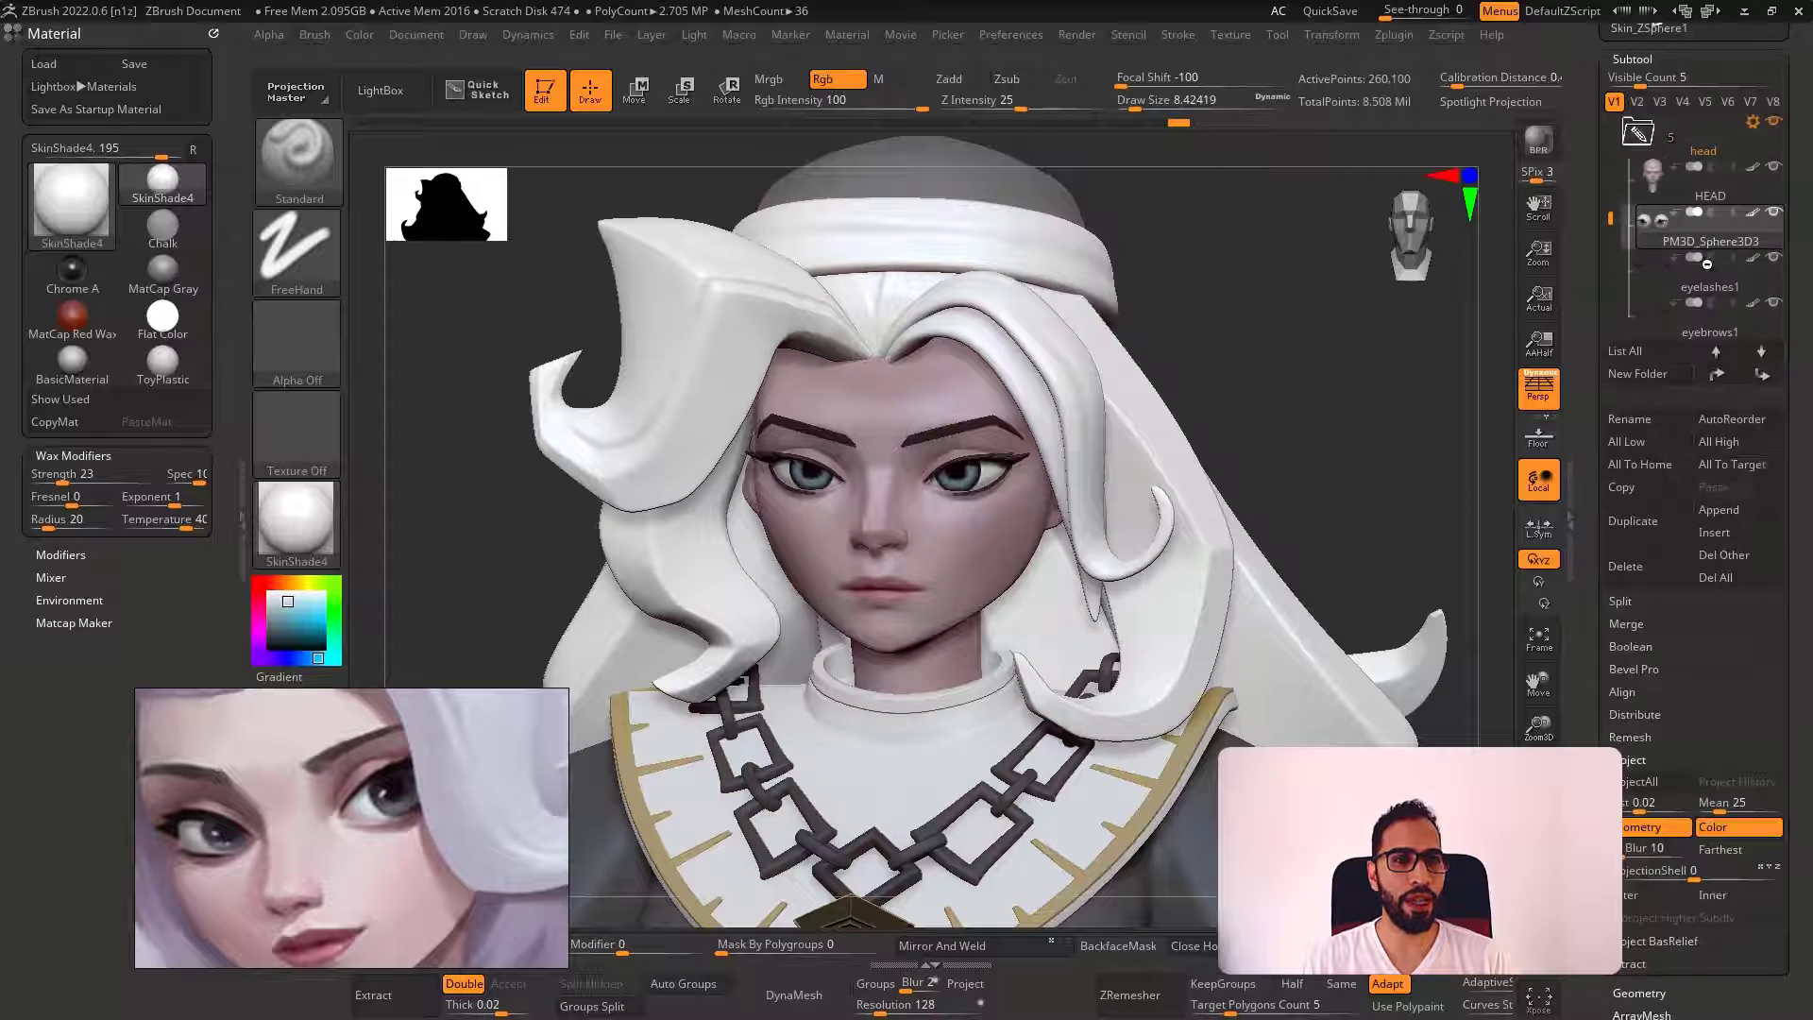
{"action": "left_click", "coordinate": [1714, 531]}
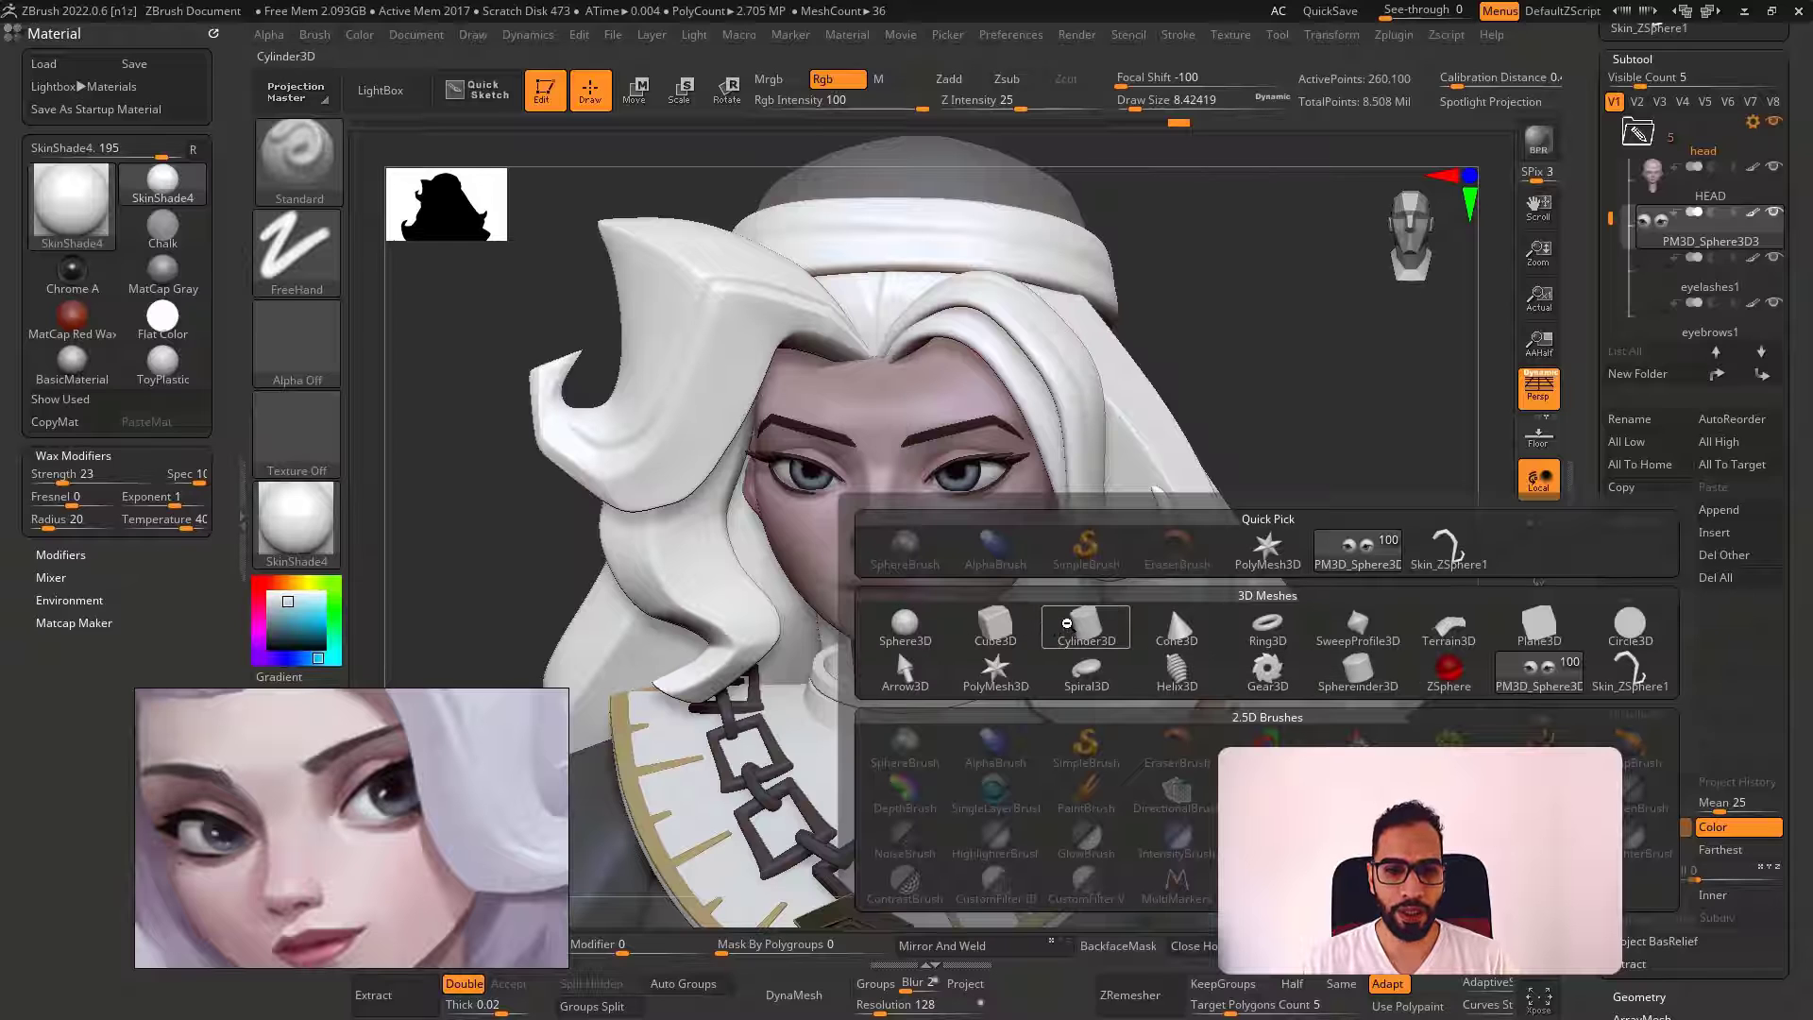
{"action": "left_click", "coordinate": [1626, 629]}
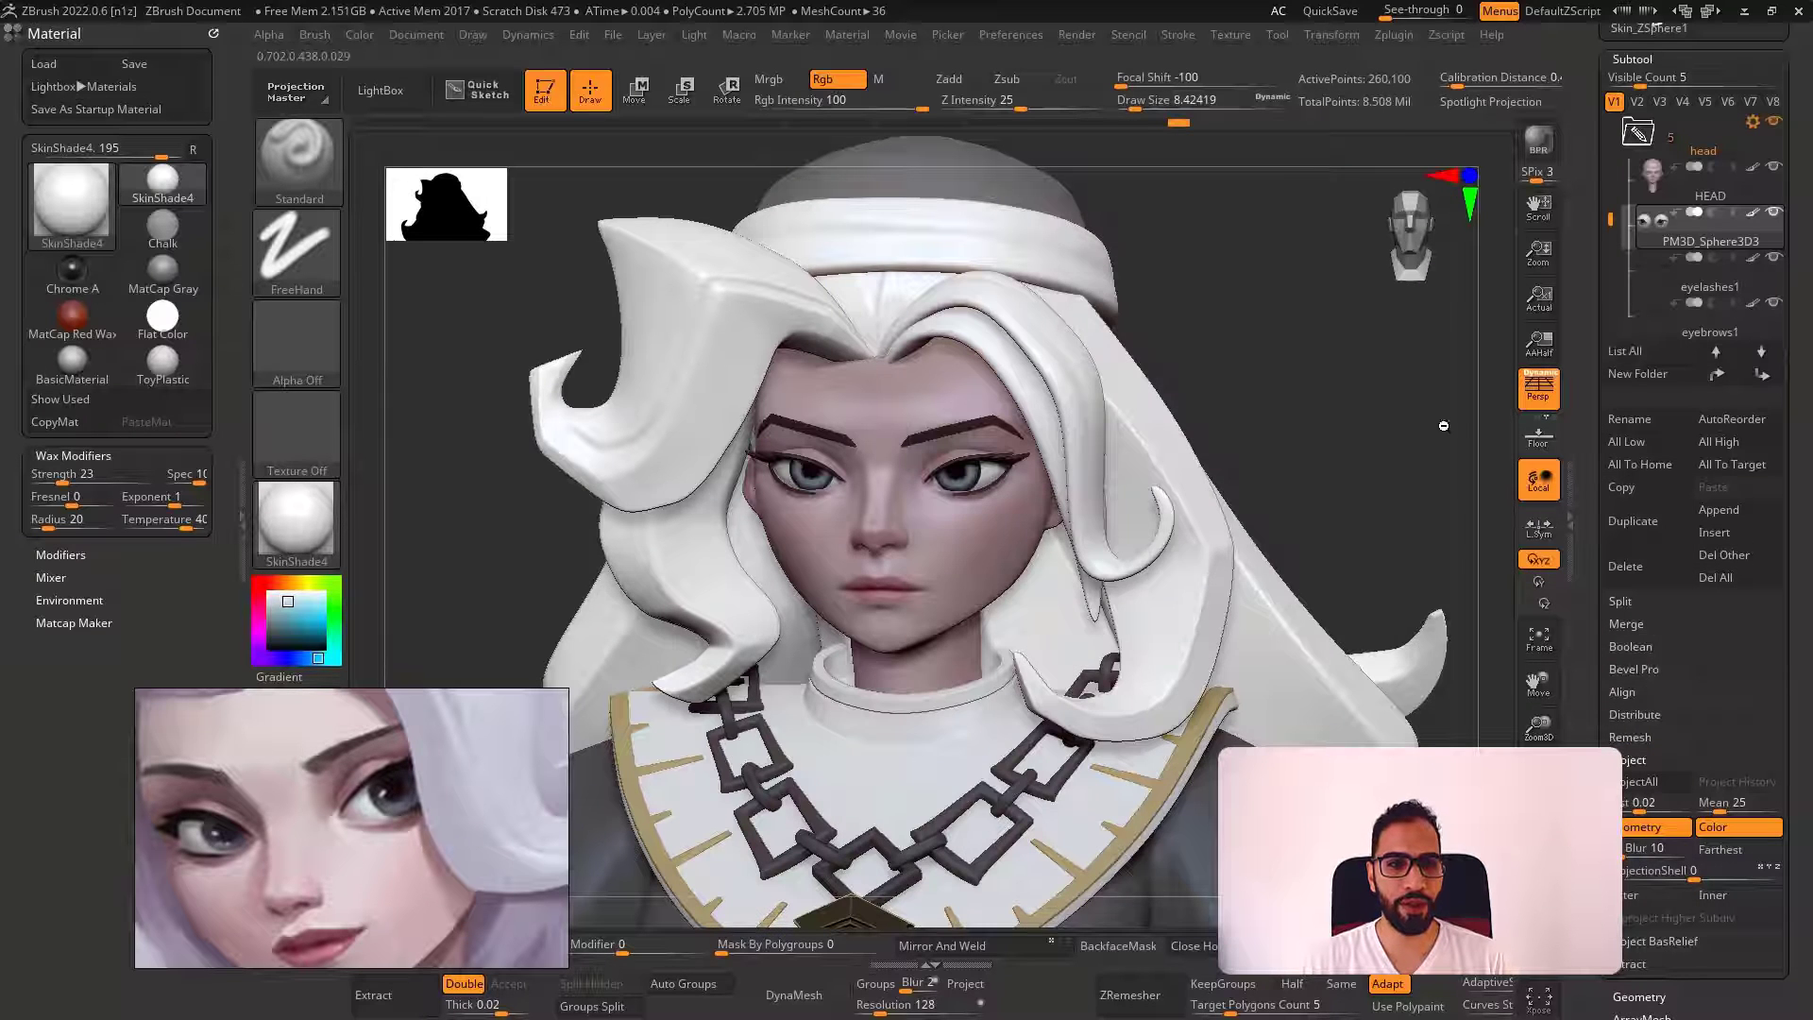
{"action": "left_click_drag", "start_coordinate": [1610, 219], "coordinate": [1611, 321]}
{"action": "left_click", "coordinate": [1647, 317]}
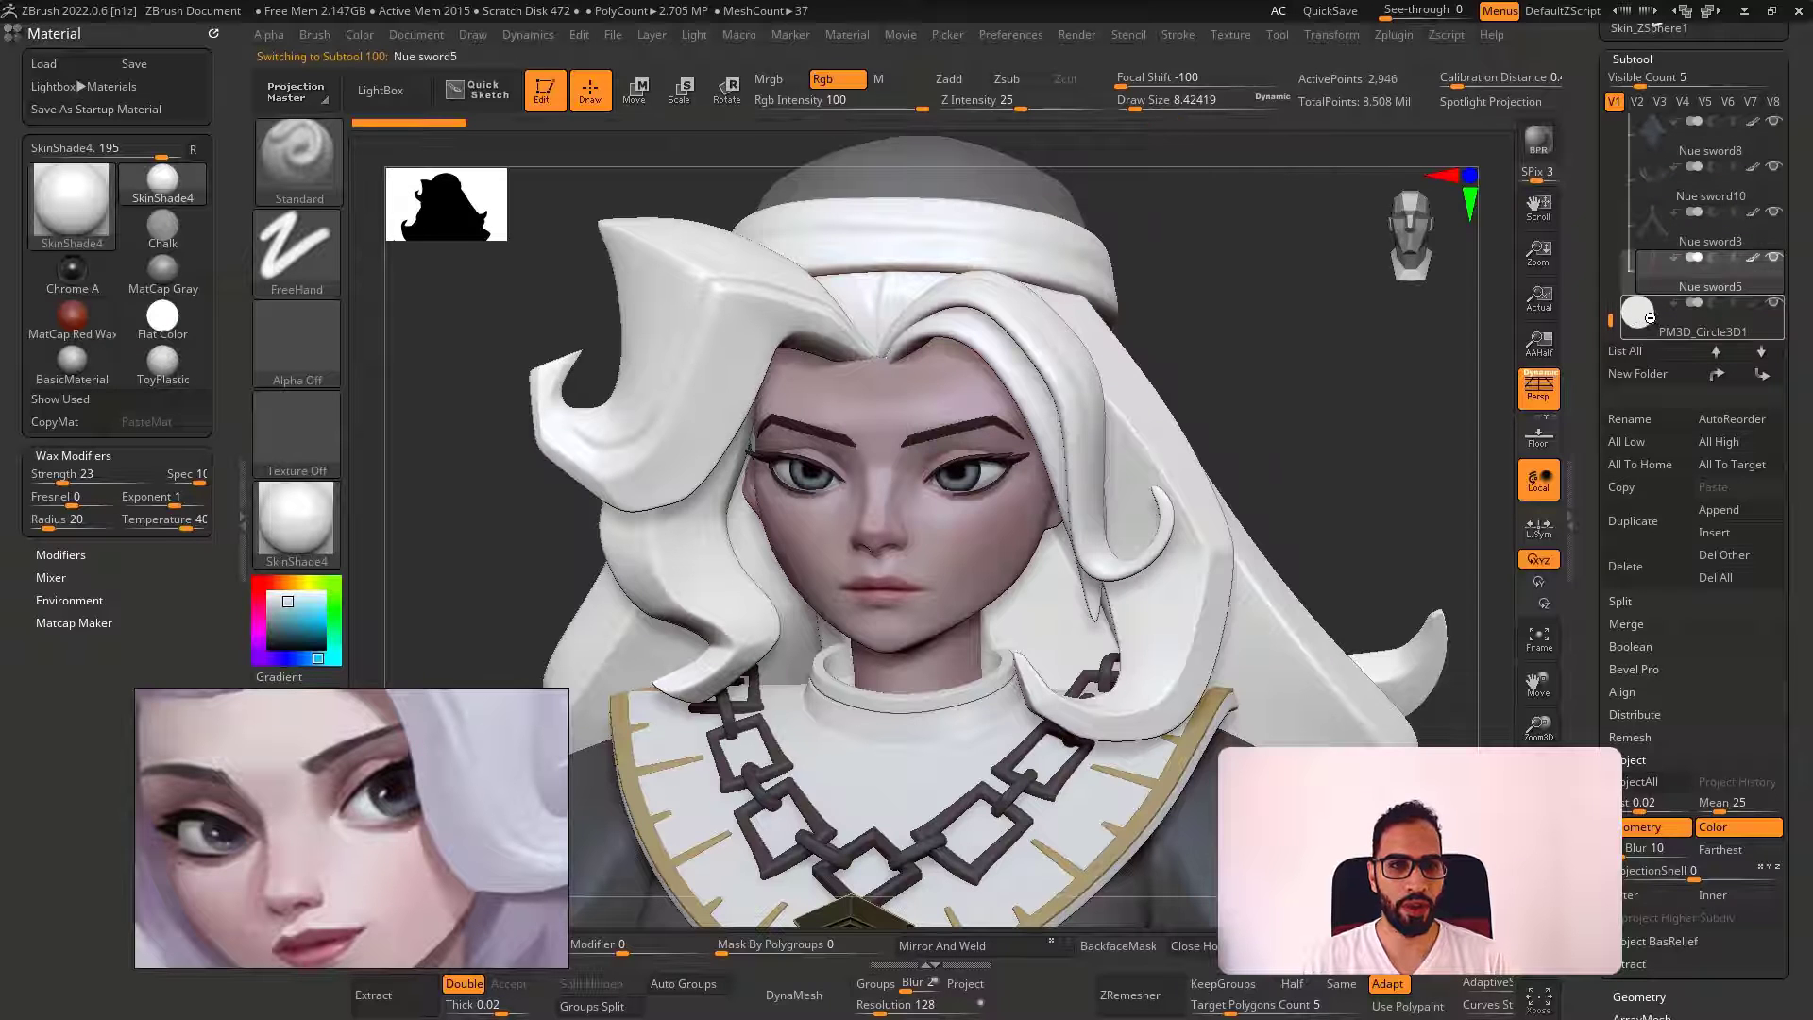
{"action": "left_click", "coordinate": [1650, 318]}
Isolate the circle, check its wireframe and subdivide it once
{"action": "key", "text": "alt+s"}
{"action": "left_click_drag", "start_coordinate": [1180, 457], "coordinate": [1140, 450], "text": "shift"}
{"action": "key", "text": "shift+f"}
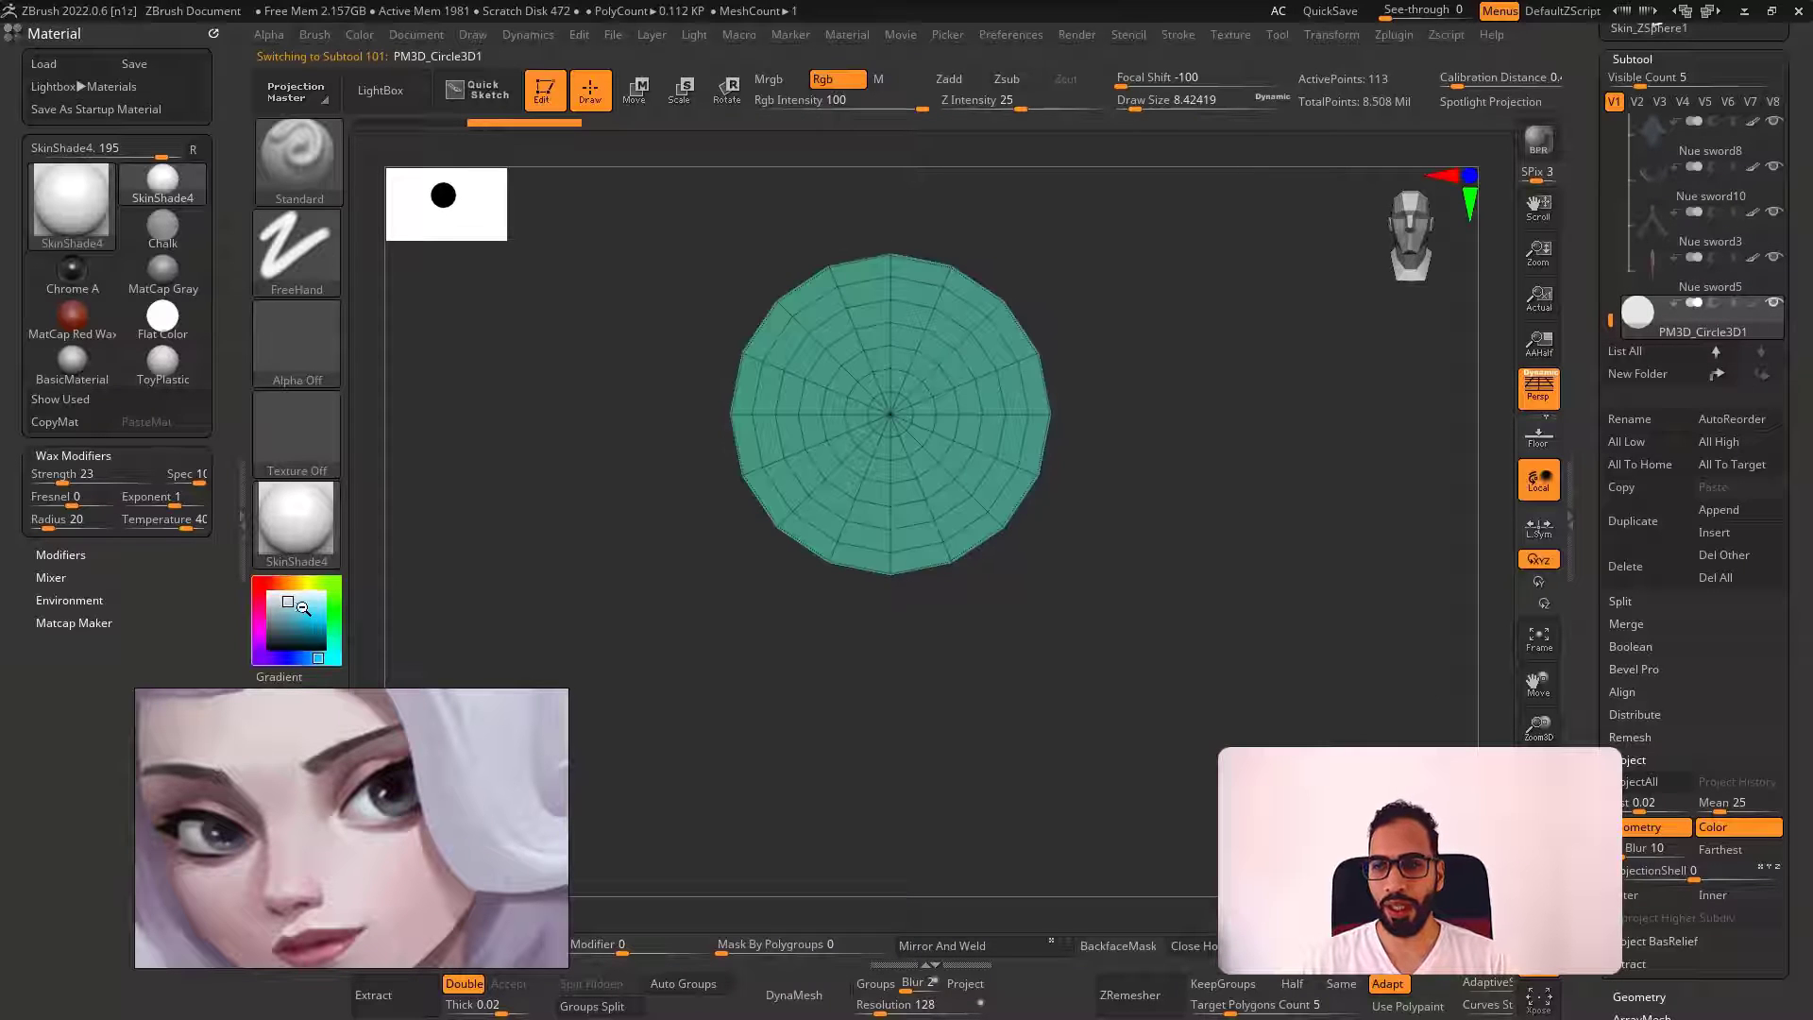
{"action": "key", "text": "shift+f"}
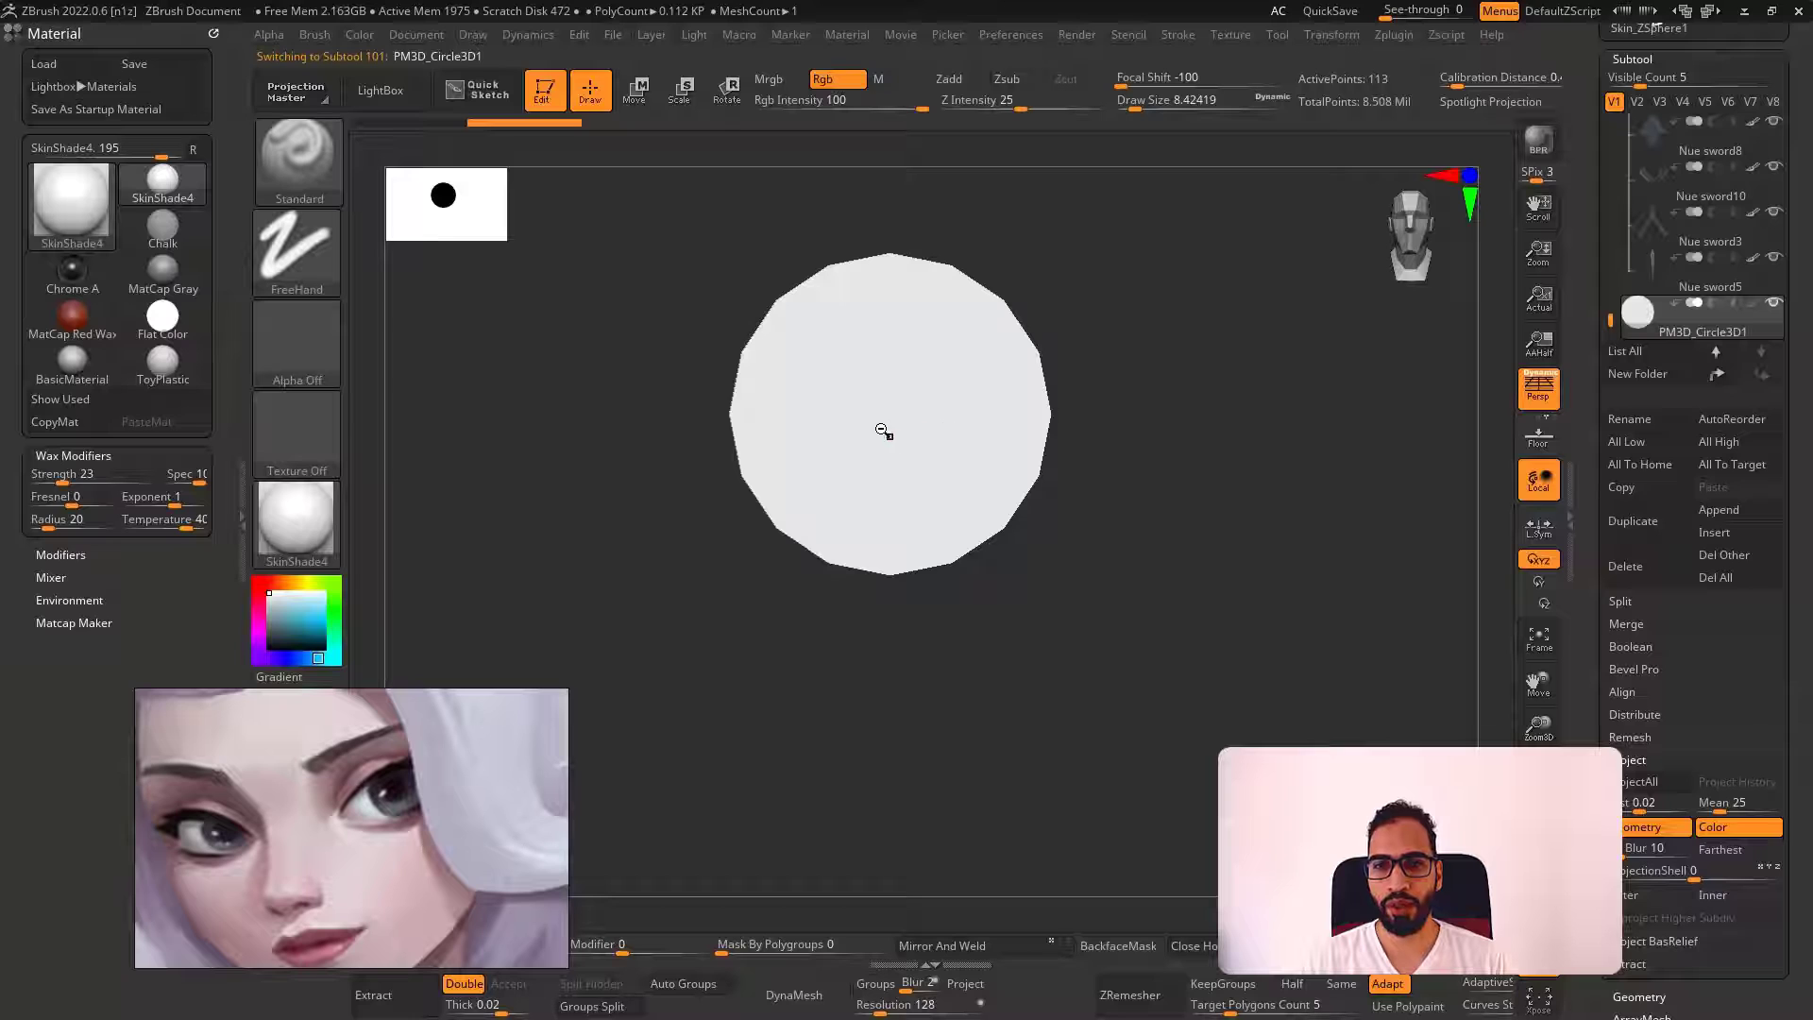
{"action": "key", "text": "ctrl+d"}
Scale the circle down to less than half its size and bring the rest of the character back into view
{"action": "key", "text": "w"}
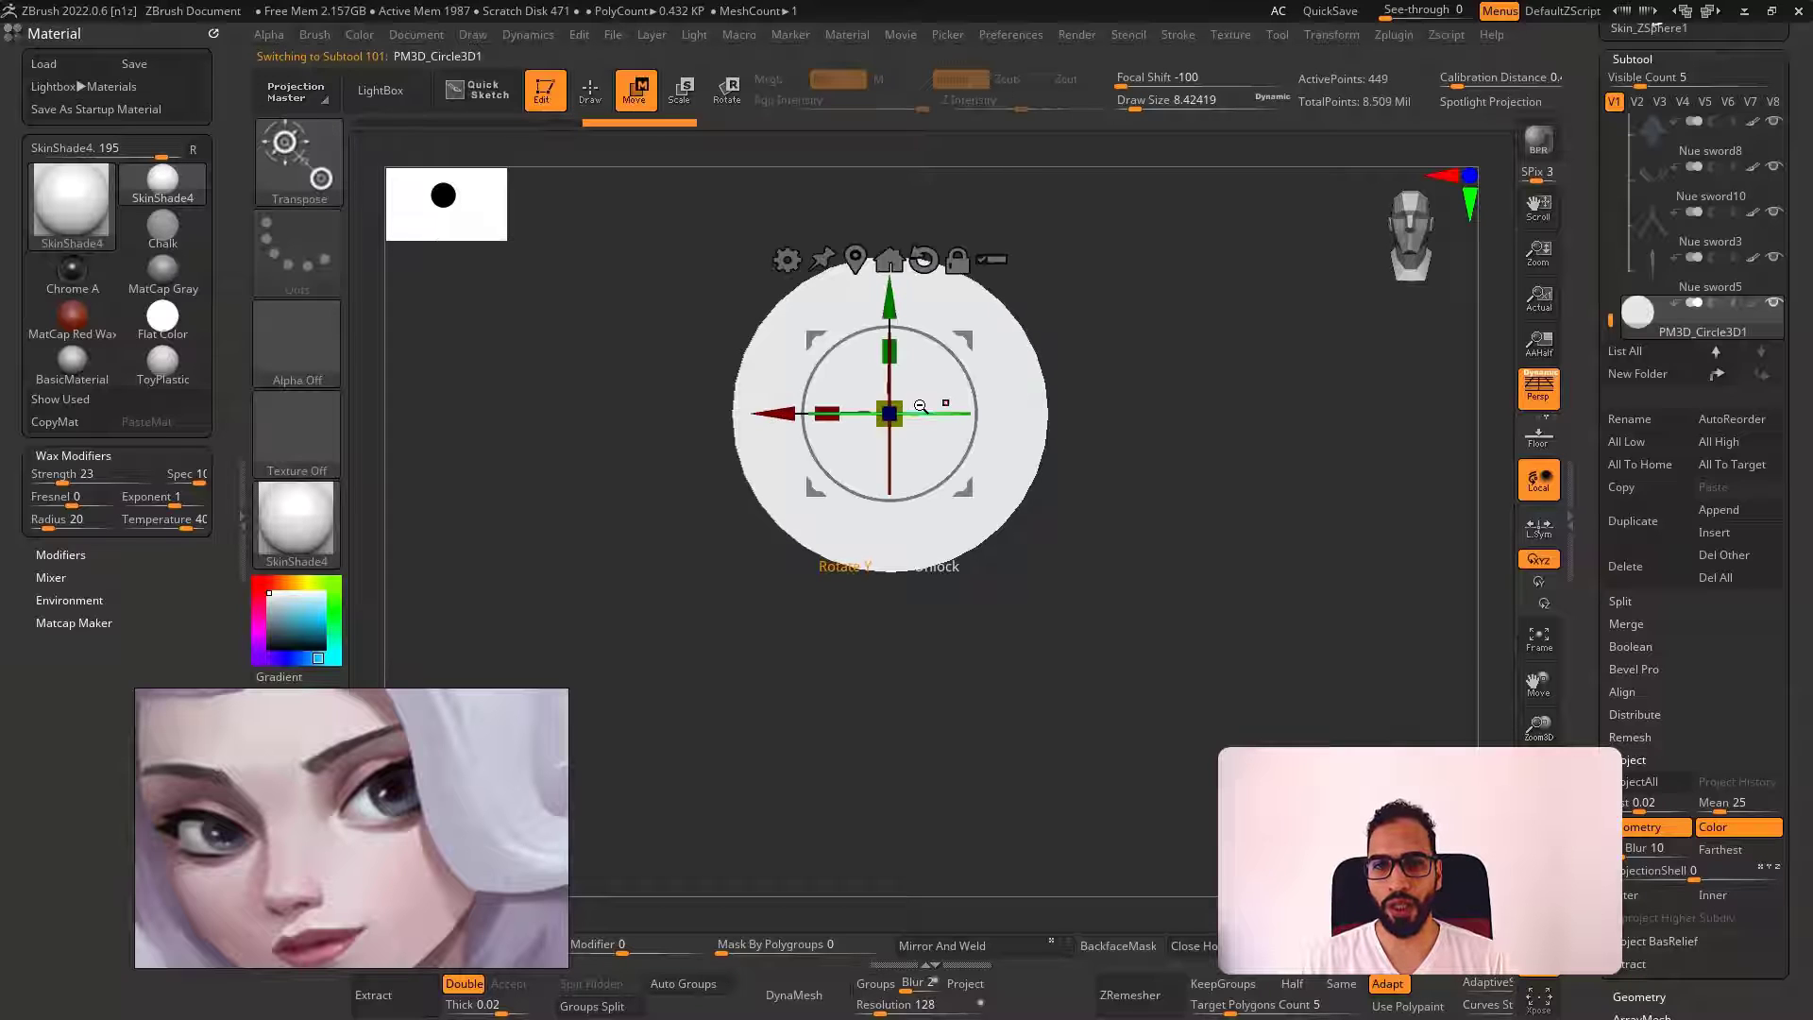
{"action": "left_click_drag", "start_coordinate": [890, 413], "coordinate": [833, 407]}
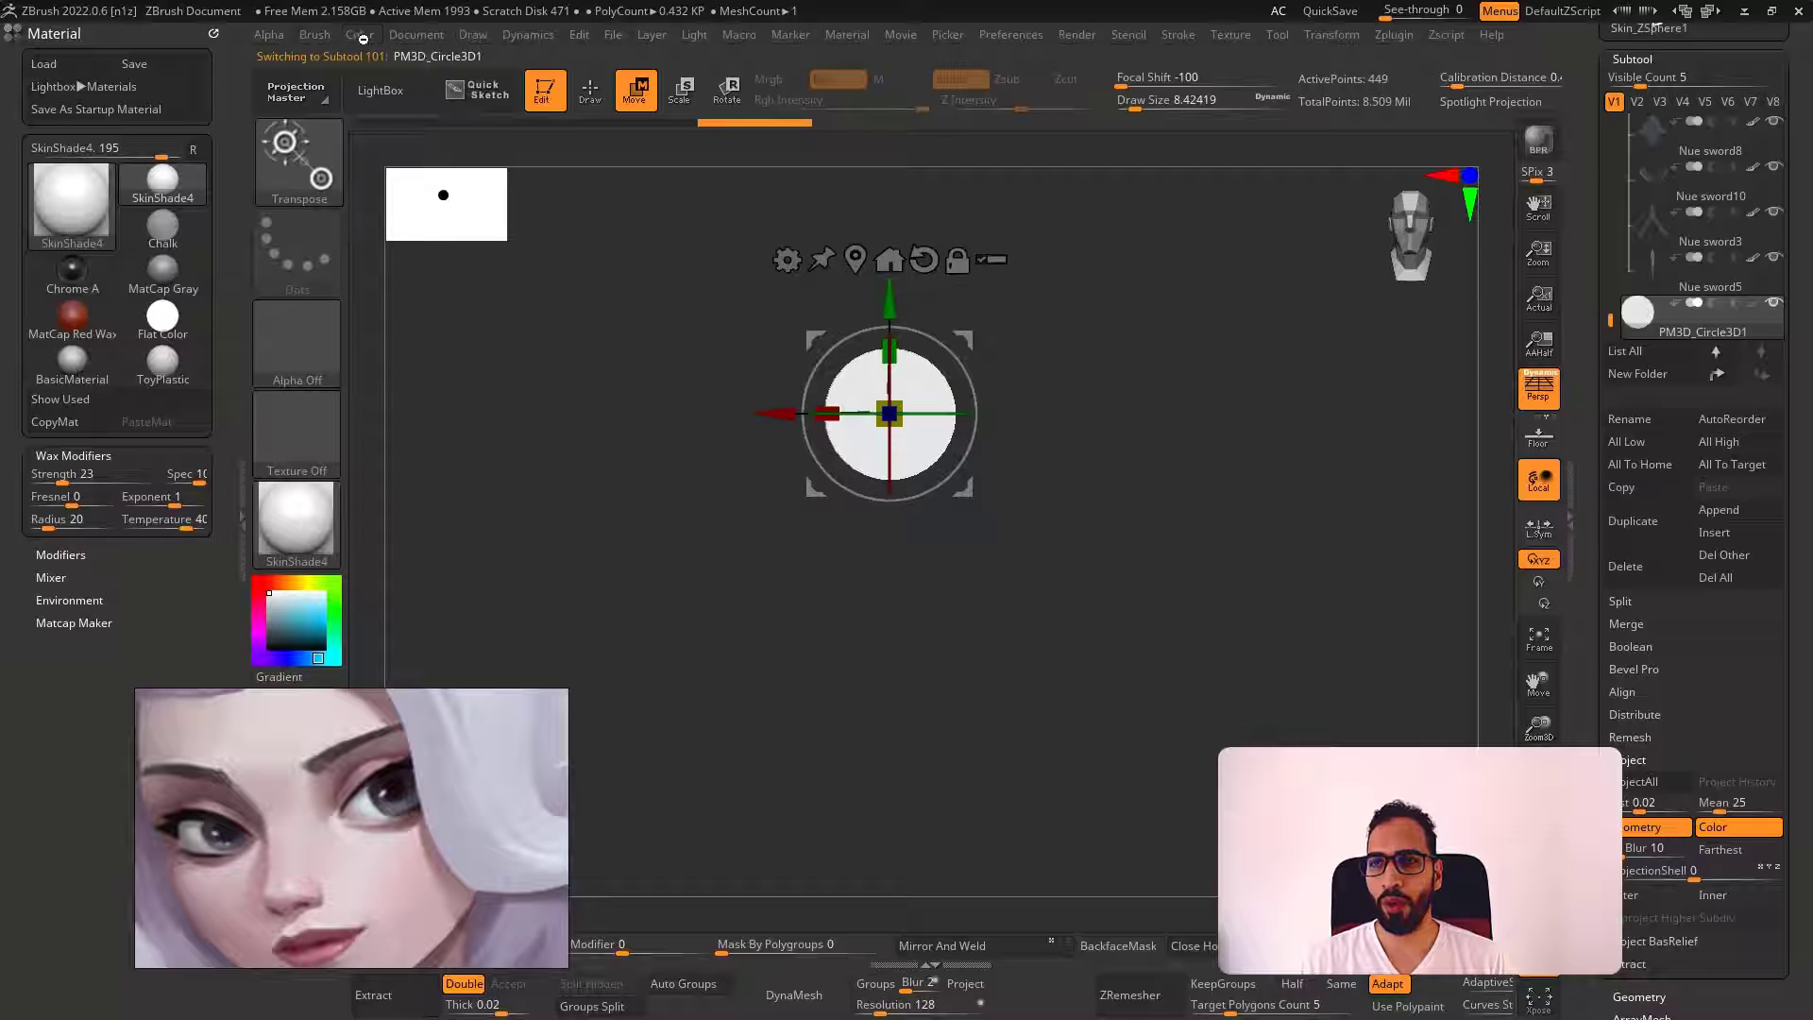
{"action": "left_click", "coordinate": [360, 34]}
{"action": "key", "text": "alt+s"}
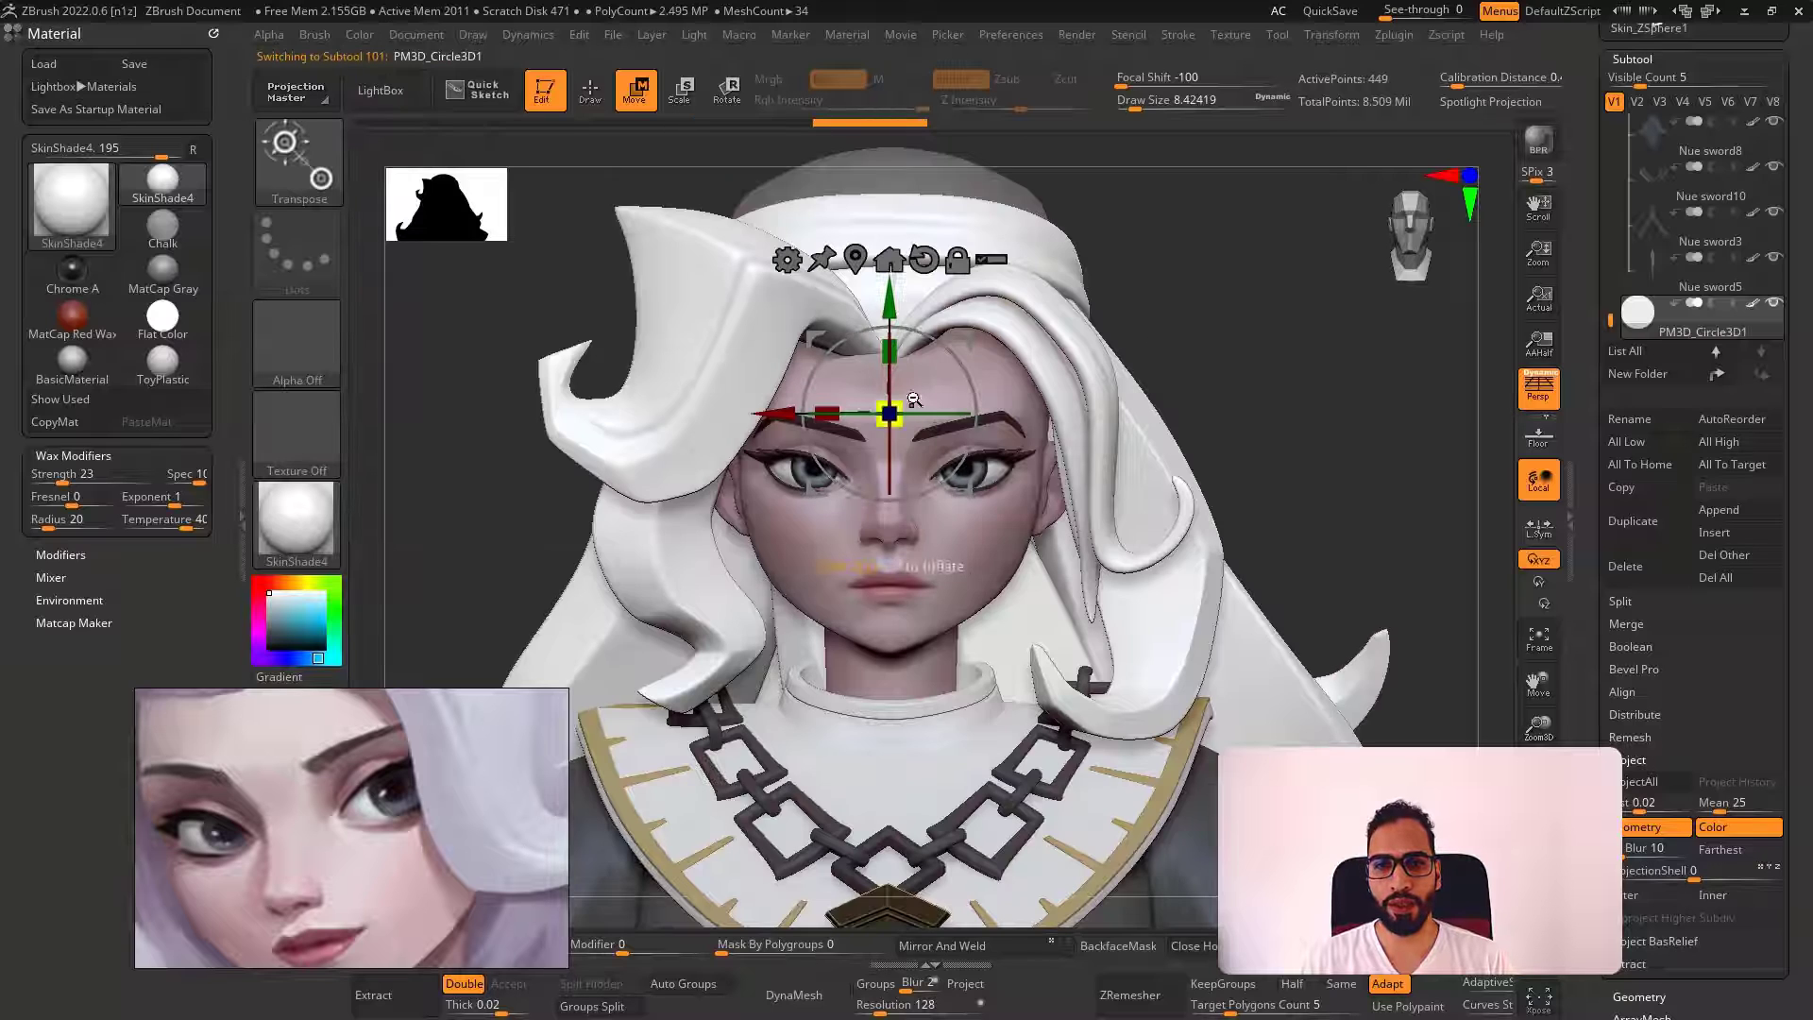
Shrink the circle further and move it in front of the character's left eye
{"action": "left_click_drag", "start_coordinate": [965, 338], "coordinate": [1058, 379]}
{"action": "left_click_drag", "start_coordinate": [1178, 398], "coordinate": [787, 462]}
{"action": "right_click_drag", "start_coordinate": [1158, 432], "coordinate": [1237, 435]}
{"action": "mouse_move", "coordinate": [861, 460]}
{"action": "left_mouse_down"}
{"action": "mouse_move", "coordinate": [843, 459]}
{"action": "mouse_move", "coordinate": [863, 452]}
{"action": "left_mouse_up"}
{"action": "key", "text": "q"}
{"action": "key", "text": "w"}
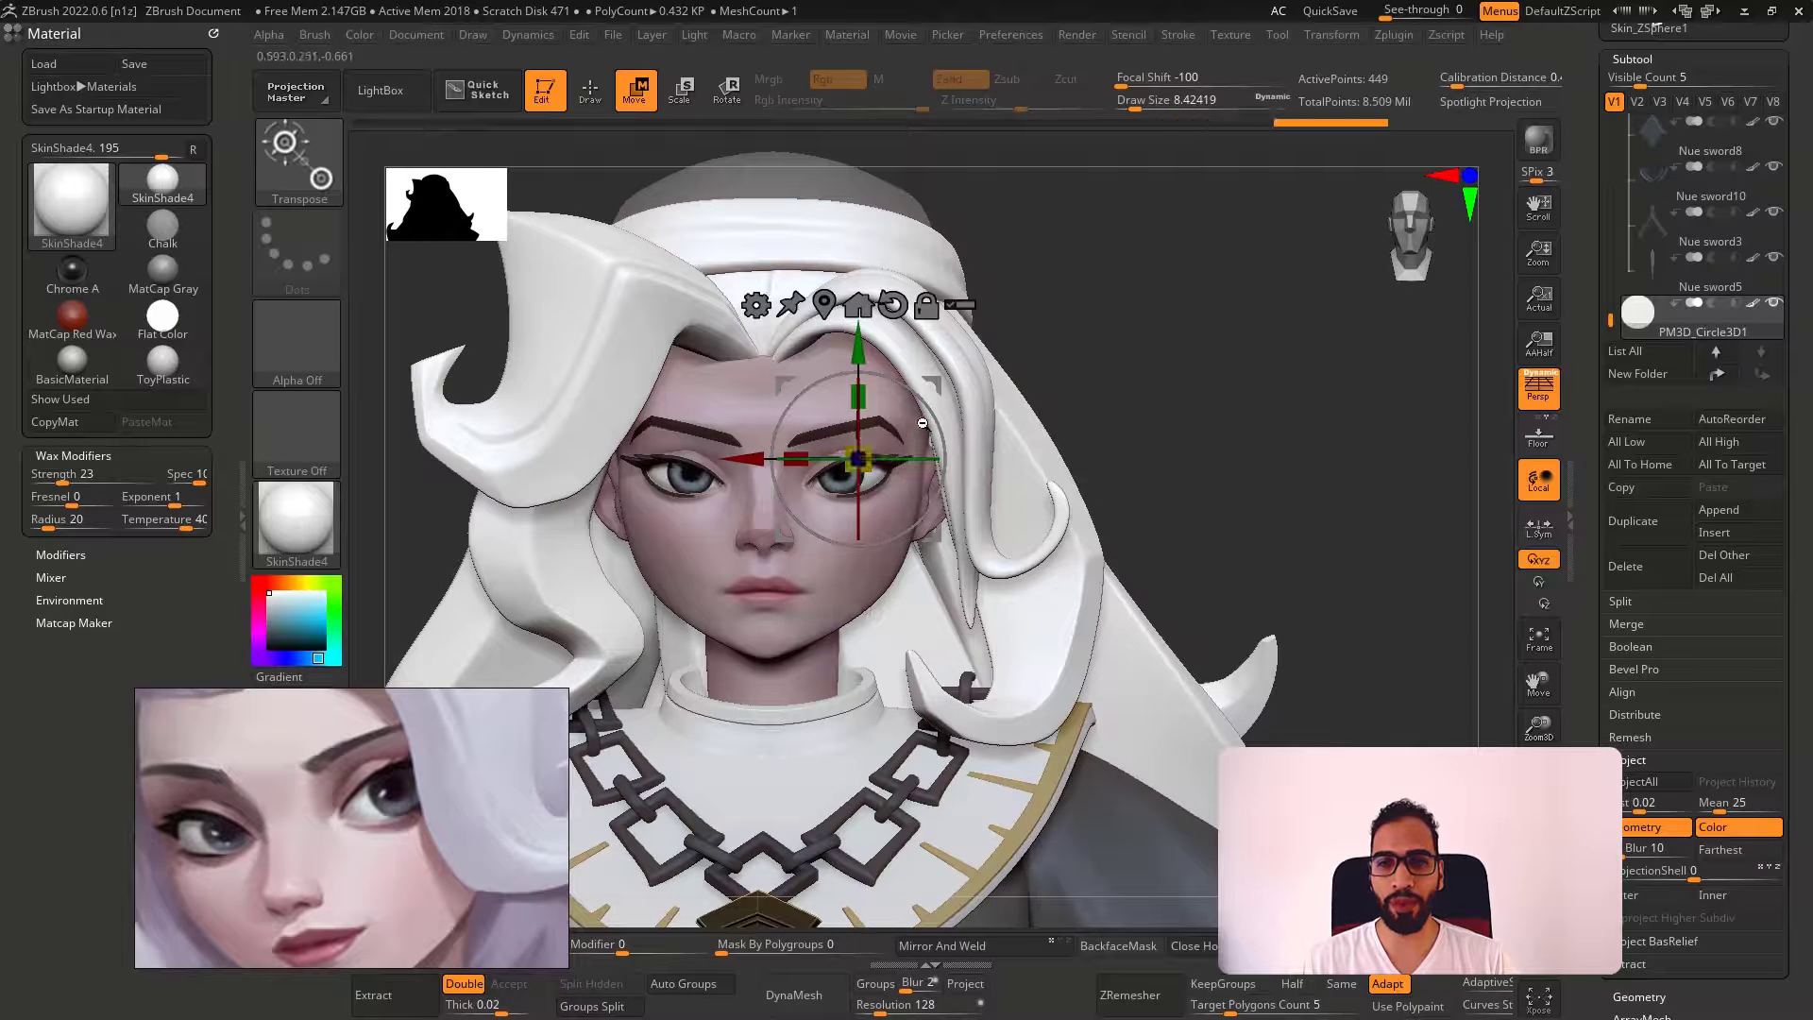
Fine-tune the circle into a small white highlight dot centred over the left eye's pupil
{"action": "right_click_drag", "start_coordinate": [1035, 521], "coordinate": [995, 625], "text": "ctrl"}
{"action": "left_click_drag", "start_coordinate": [943, 385], "coordinate": [909, 419]}
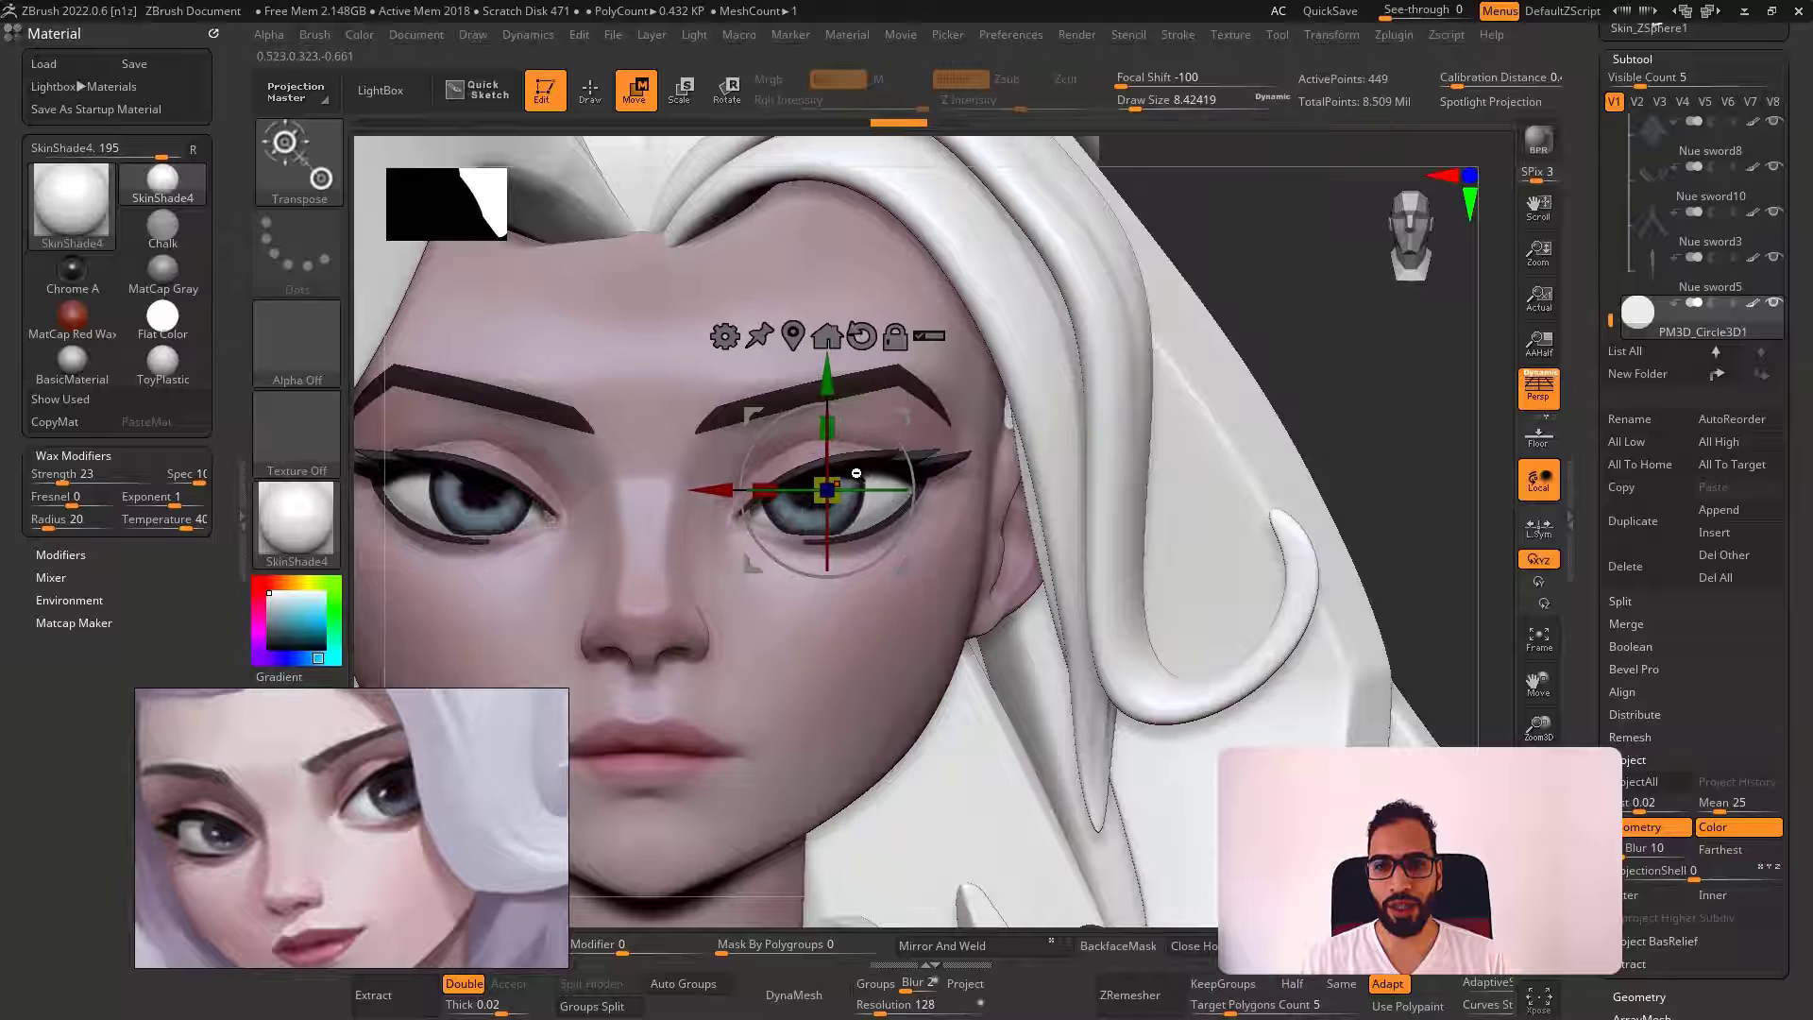
{"action": "key", "text": "q"}
{"action": "key", "text": "w"}
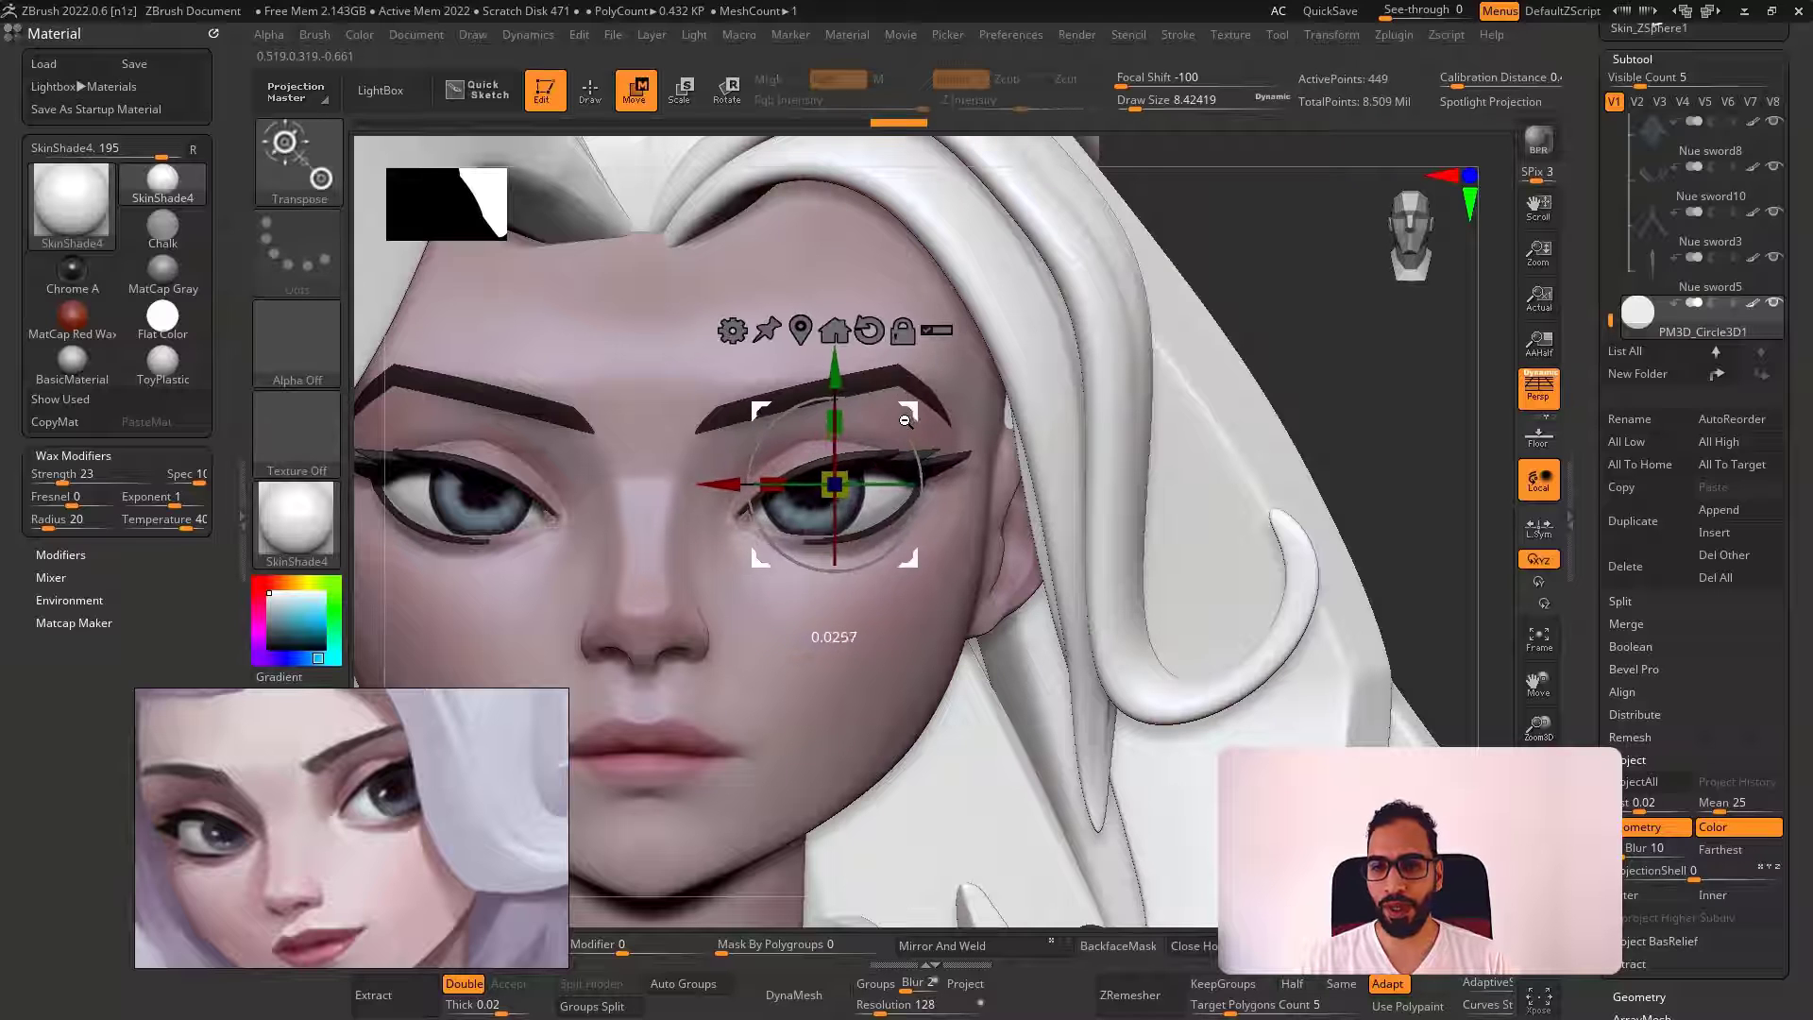
{"action": "right_click_drag", "start_coordinate": [868, 456], "coordinate": [823, 486], "text": "ctrl"}
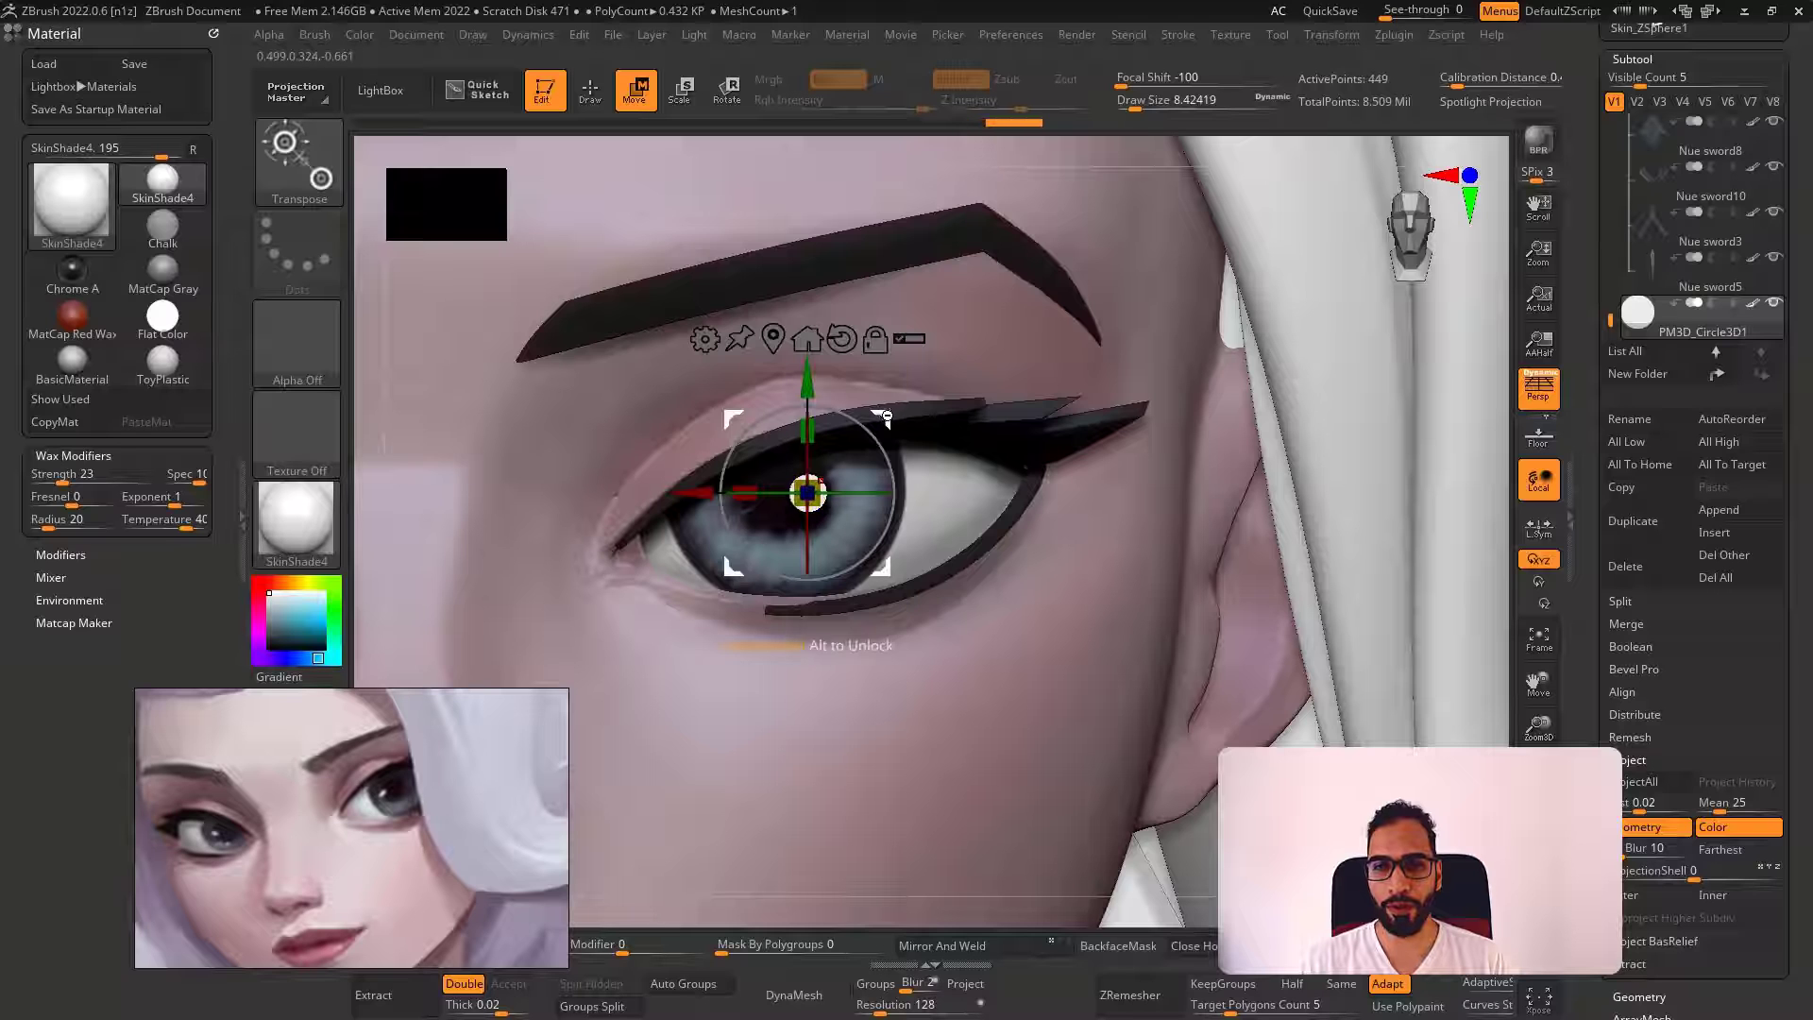
{"action": "left_click_drag", "start_coordinate": [887, 415], "coordinate": [887, 407]}
Adjust the white highlight dot's depth and position so it sits just in front of the left eye's pupil
{"action": "right_click_drag", "start_coordinate": [963, 429], "coordinate": [1119, 442]}
{"action": "left_click_drag", "start_coordinate": [913, 494], "coordinate": [810, 493]}
{"action": "right_click_drag", "start_coordinate": [944, 448], "coordinate": [908, 434]}
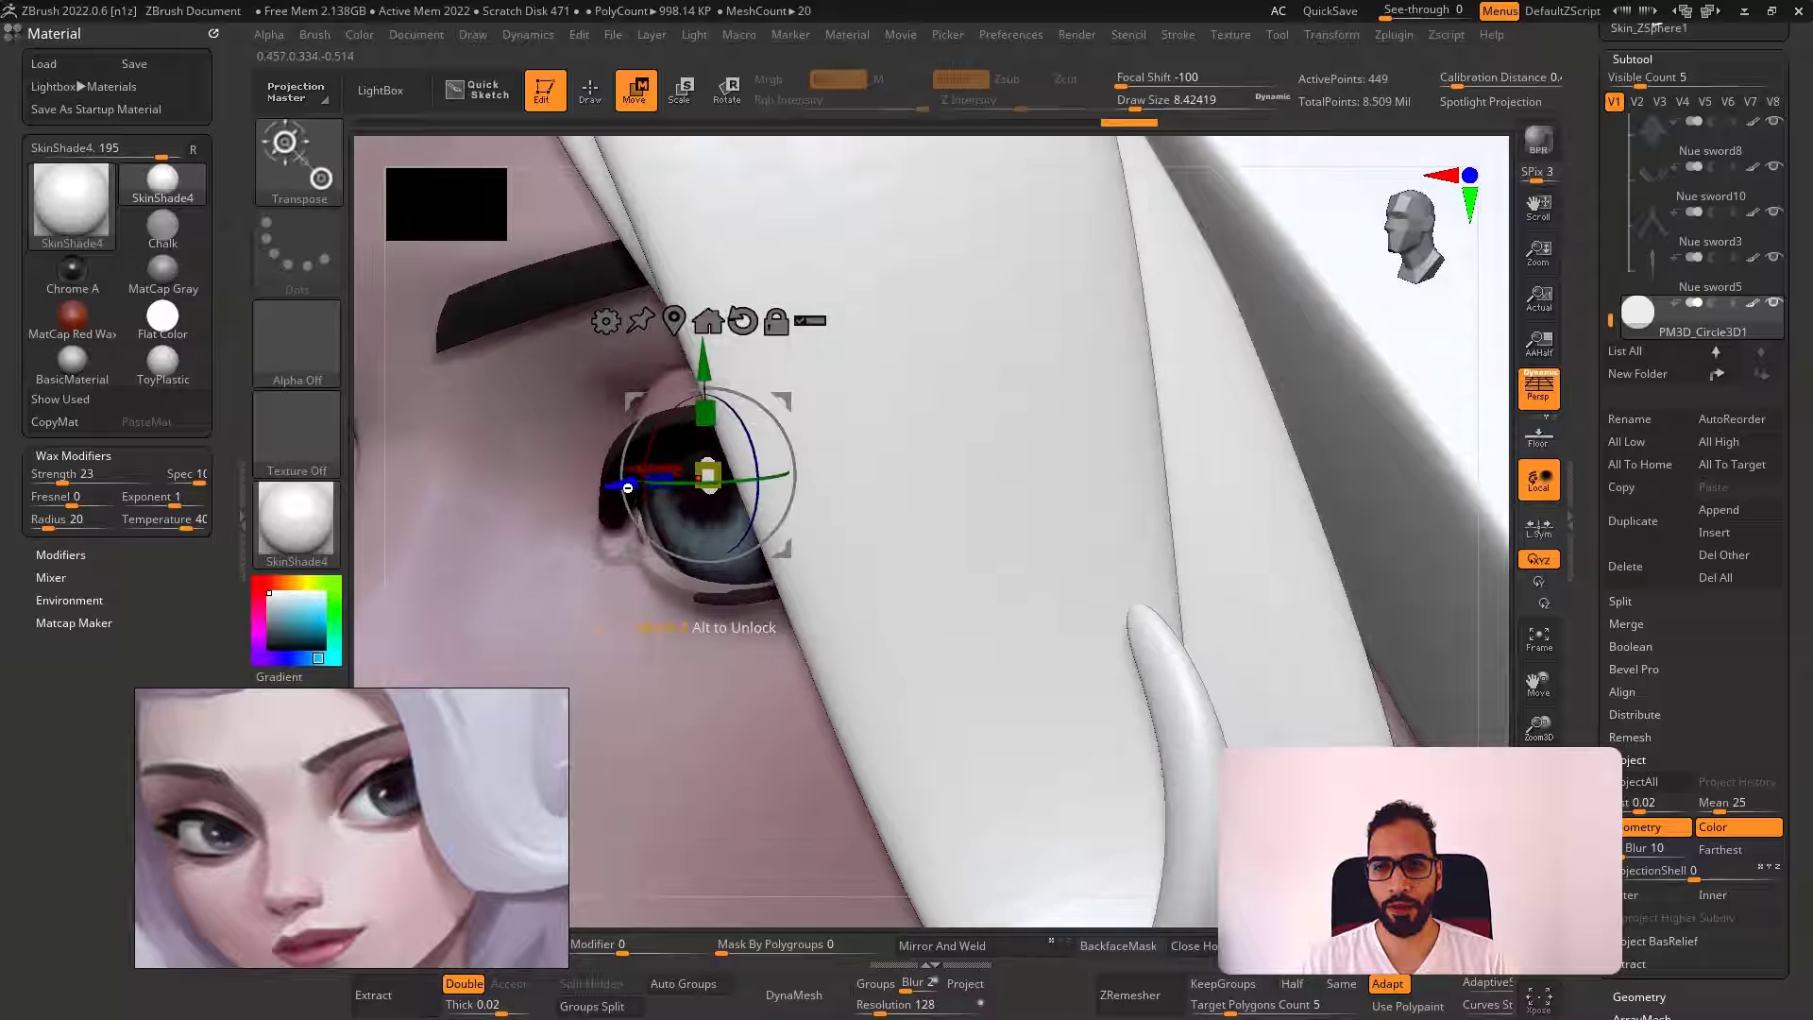
{"action": "left_click_drag", "start_coordinate": [624, 488], "coordinate": [625, 488]}
{"action": "key", "text": "q"}
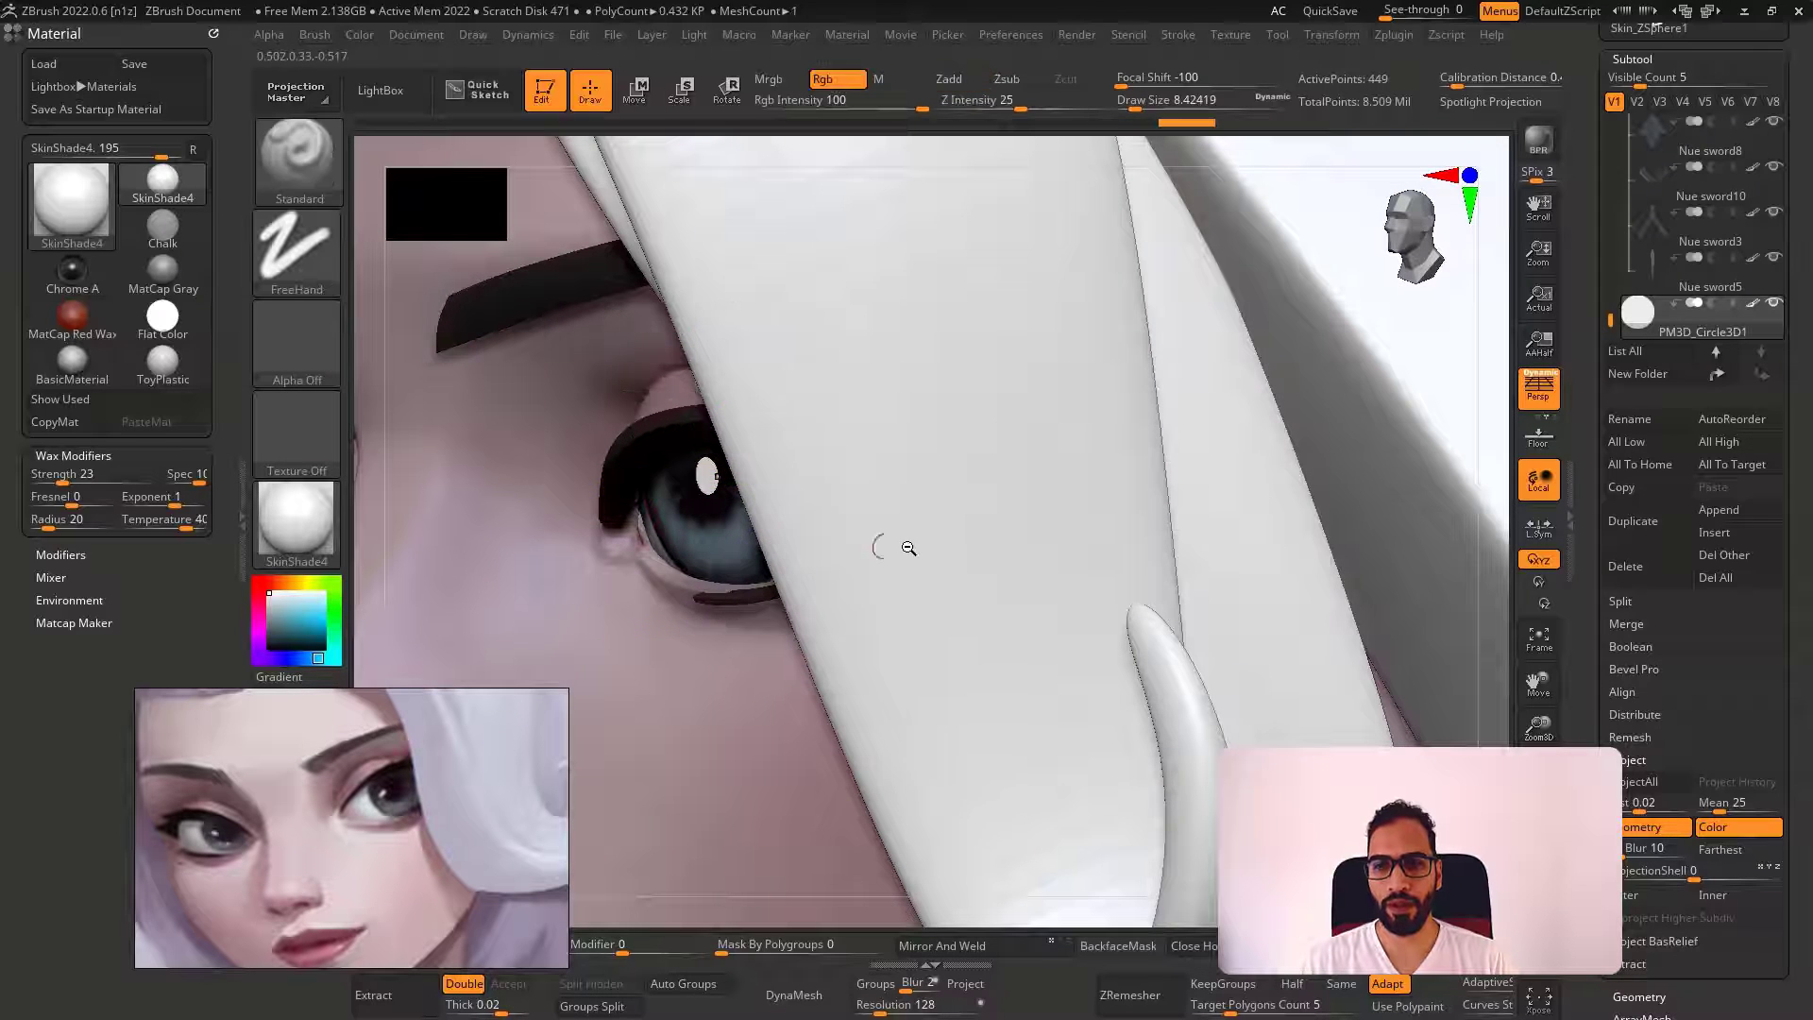
{"action": "mouse_move", "coordinate": [761, 530]}
{"action": "right_mouse_down", "text": "ctrl"}
{"action": "mouse_move", "coordinate": [662, 487]}
{"action": "mouse_move", "coordinate": [833, 477]}
{"action": "right_mouse_up", "text": "ctrl"}
{"action": "key", "text": "w"}
{"action": "left_click_drag", "start_coordinate": [789, 402], "coordinate": [798, 399]}
{"action": "key", "text": "q"}
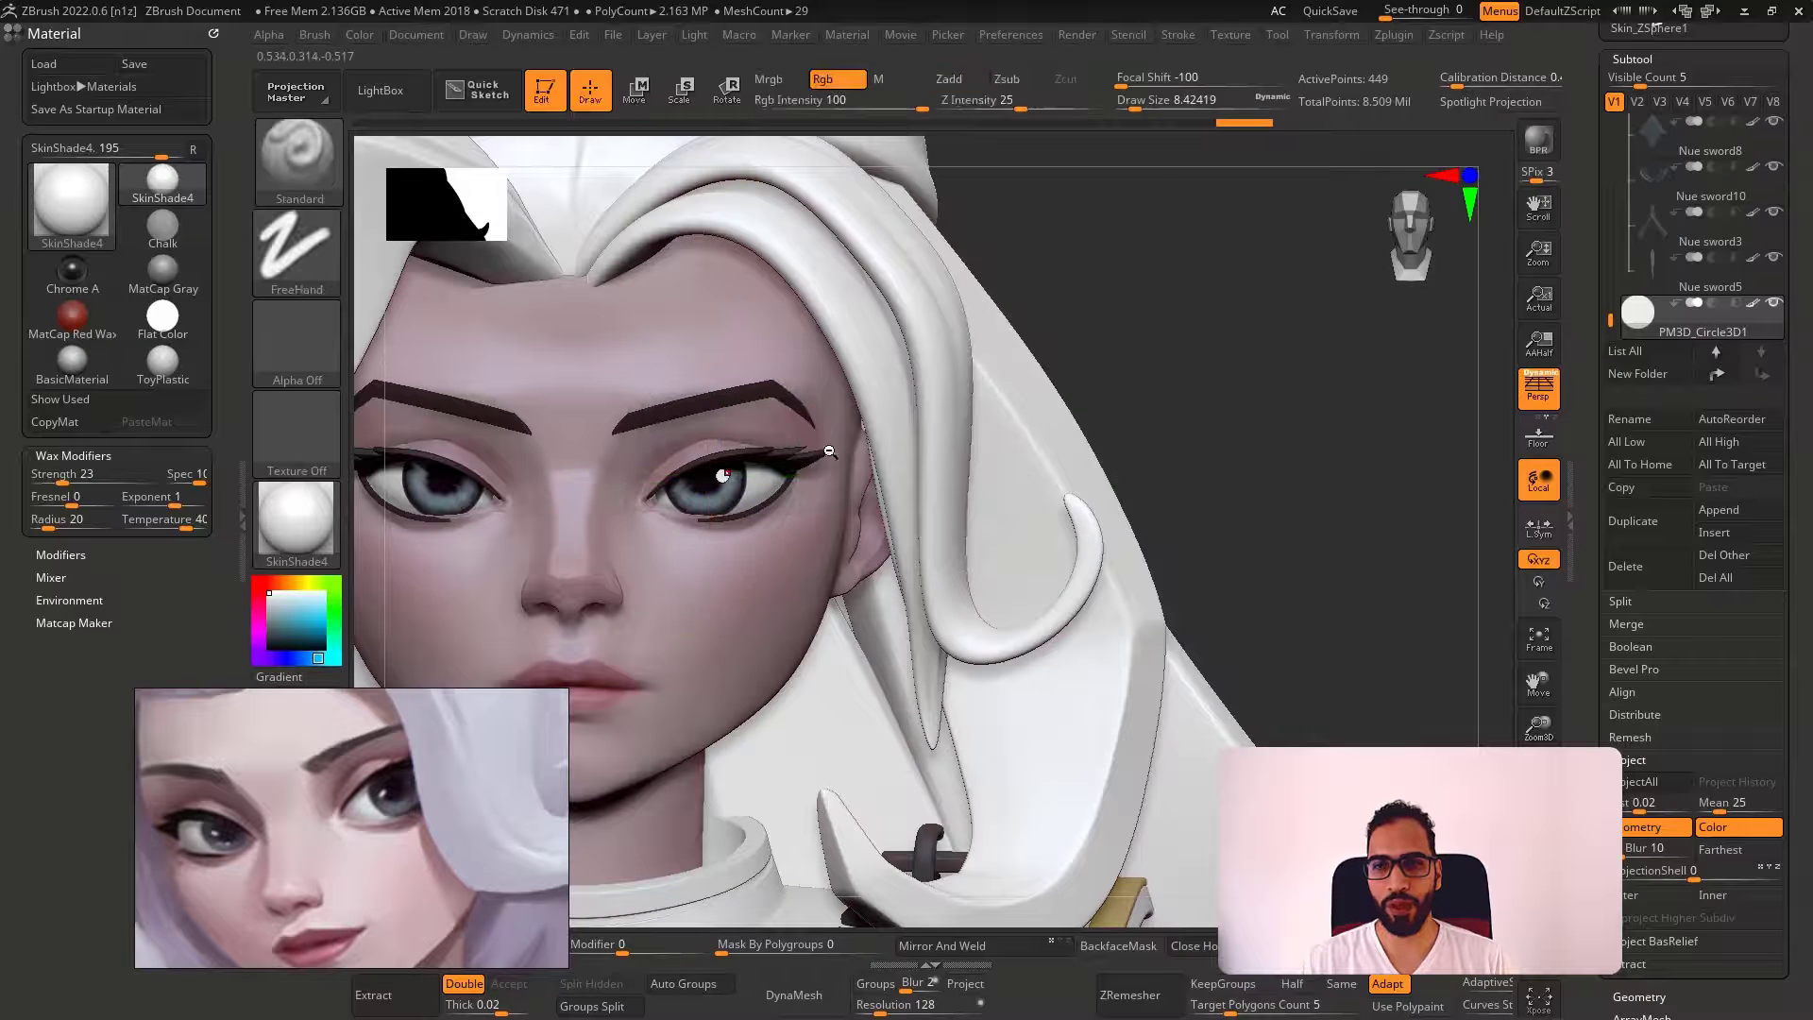
Move the left-eye highlight to the inner side of the pupil, flatten it into a narrow ellipse and tilt it slightly
{"action": "right_click_drag", "start_coordinate": [829, 451], "coordinate": [1047, 467], "text": "alt"}
{"action": "key", "text": "w"}
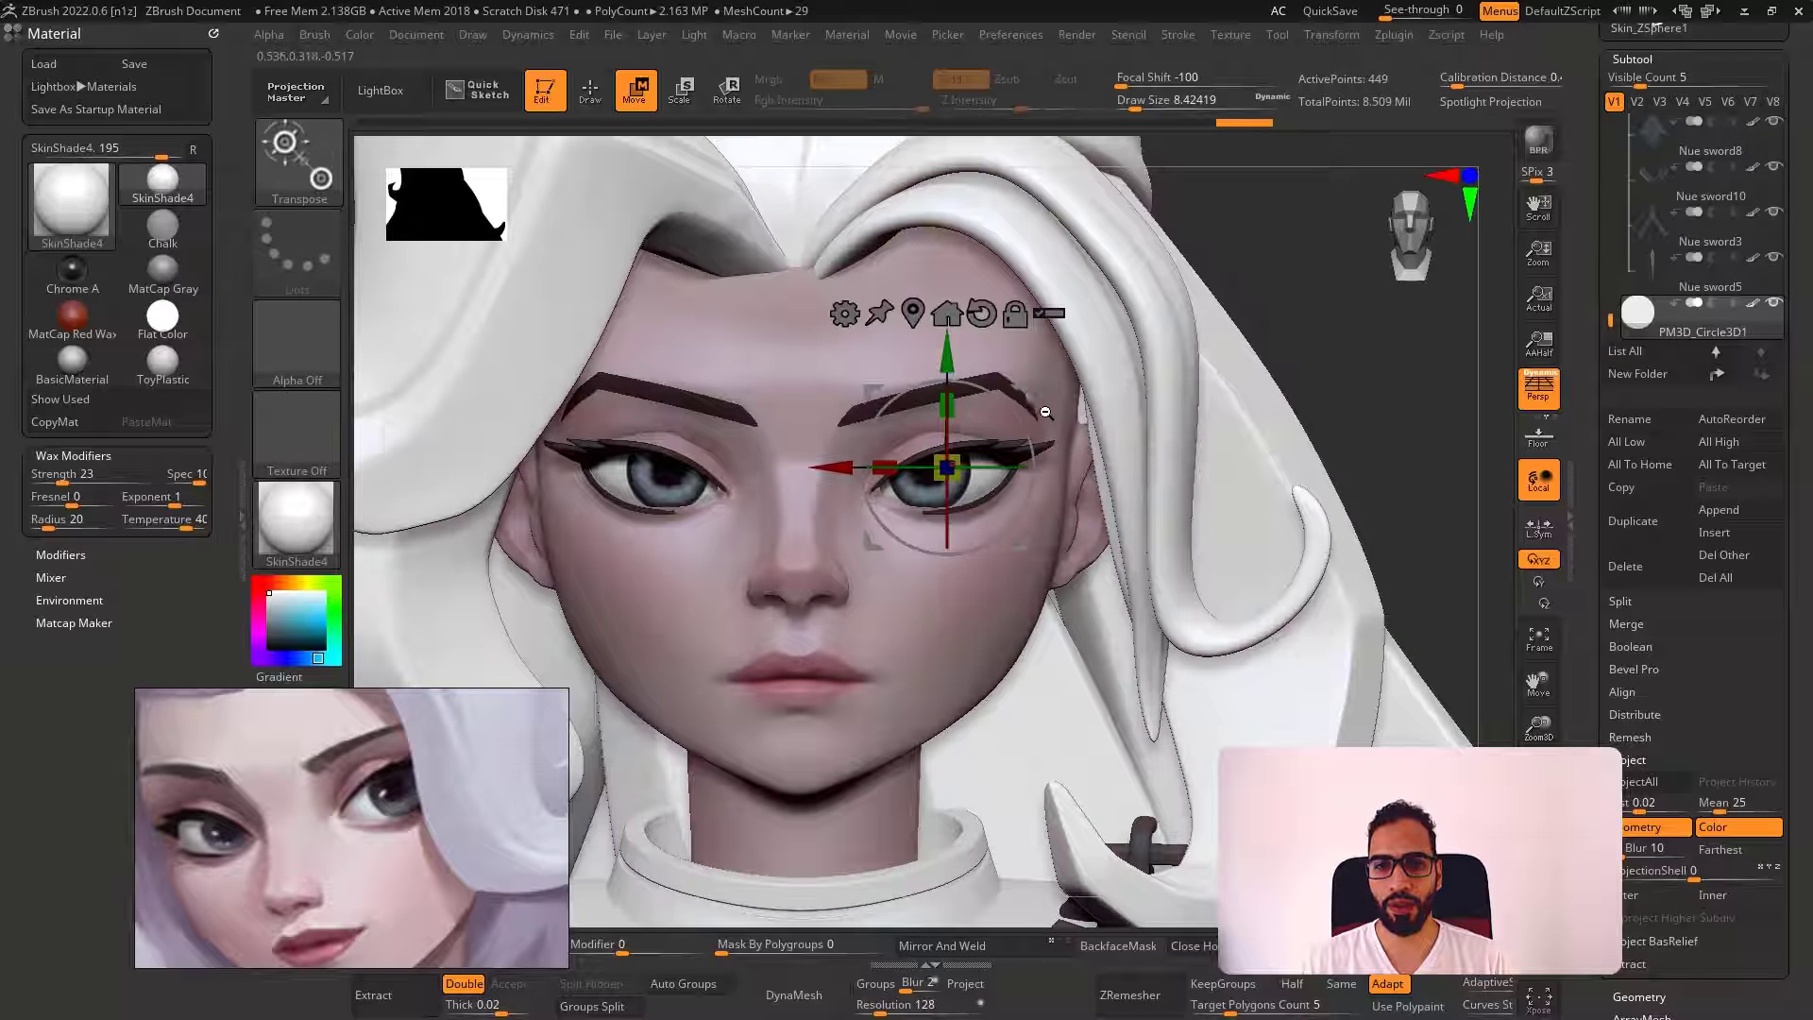
{"action": "left_click_drag", "start_coordinate": [1030, 395], "coordinate": [995, 404]}
{"action": "key", "text": "q"}
{"action": "mouse_move", "coordinate": [982, 417]}
{"action": "right_mouse_down", "text": "ctrl"}
{"action": "mouse_move", "coordinate": [1005, 492]}
{"action": "mouse_move", "coordinate": [918, 413]}
{"action": "right_mouse_up", "text": "ctrl"}
{"action": "key", "text": "w"}
{"action": "left_click_drag", "start_coordinate": [947, 412], "coordinate": [933, 406]}
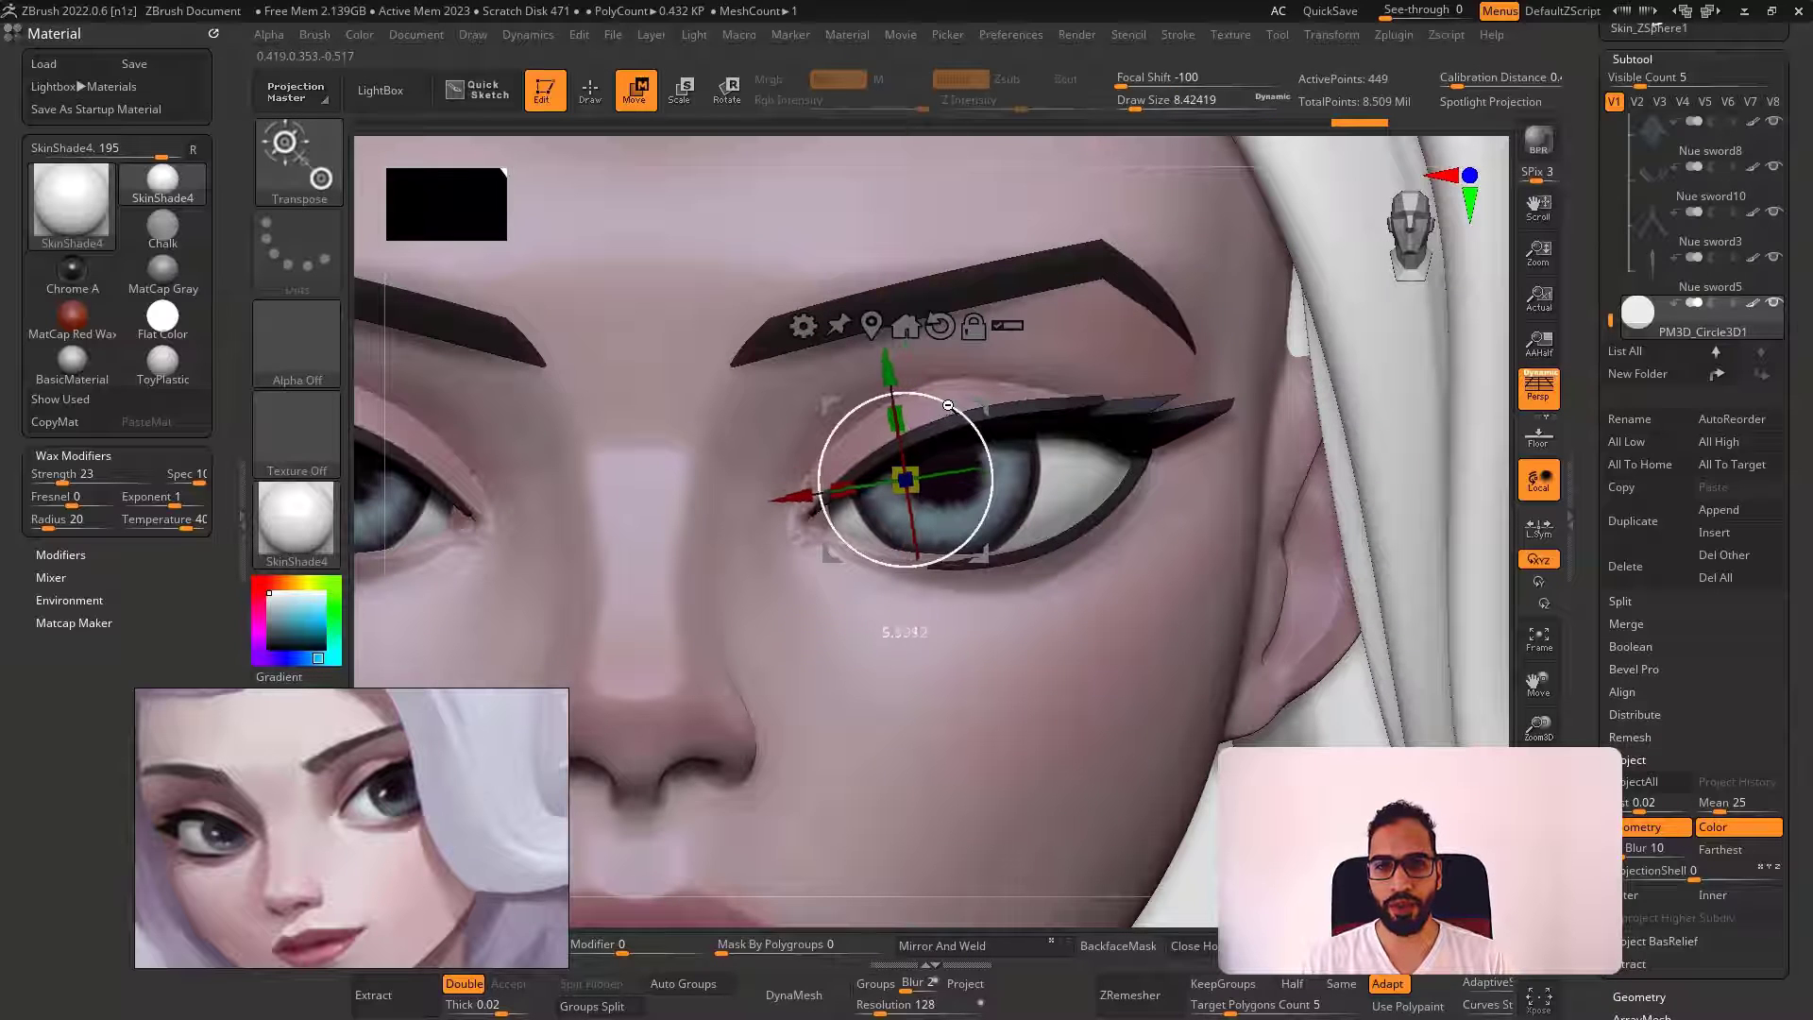
Stretch the flattened left-eye highlight vertically so it forms a thicker ellipse
{"action": "key", "text": "q"}
{"action": "mouse_move", "coordinate": [859, 403]}
{"action": "right_mouse_down", "text": "ctrl"}
{"action": "mouse_move", "coordinate": [1010, 473]}
{"action": "mouse_move", "coordinate": [906, 438]}
{"action": "right_mouse_up", "text": "ctrl"}
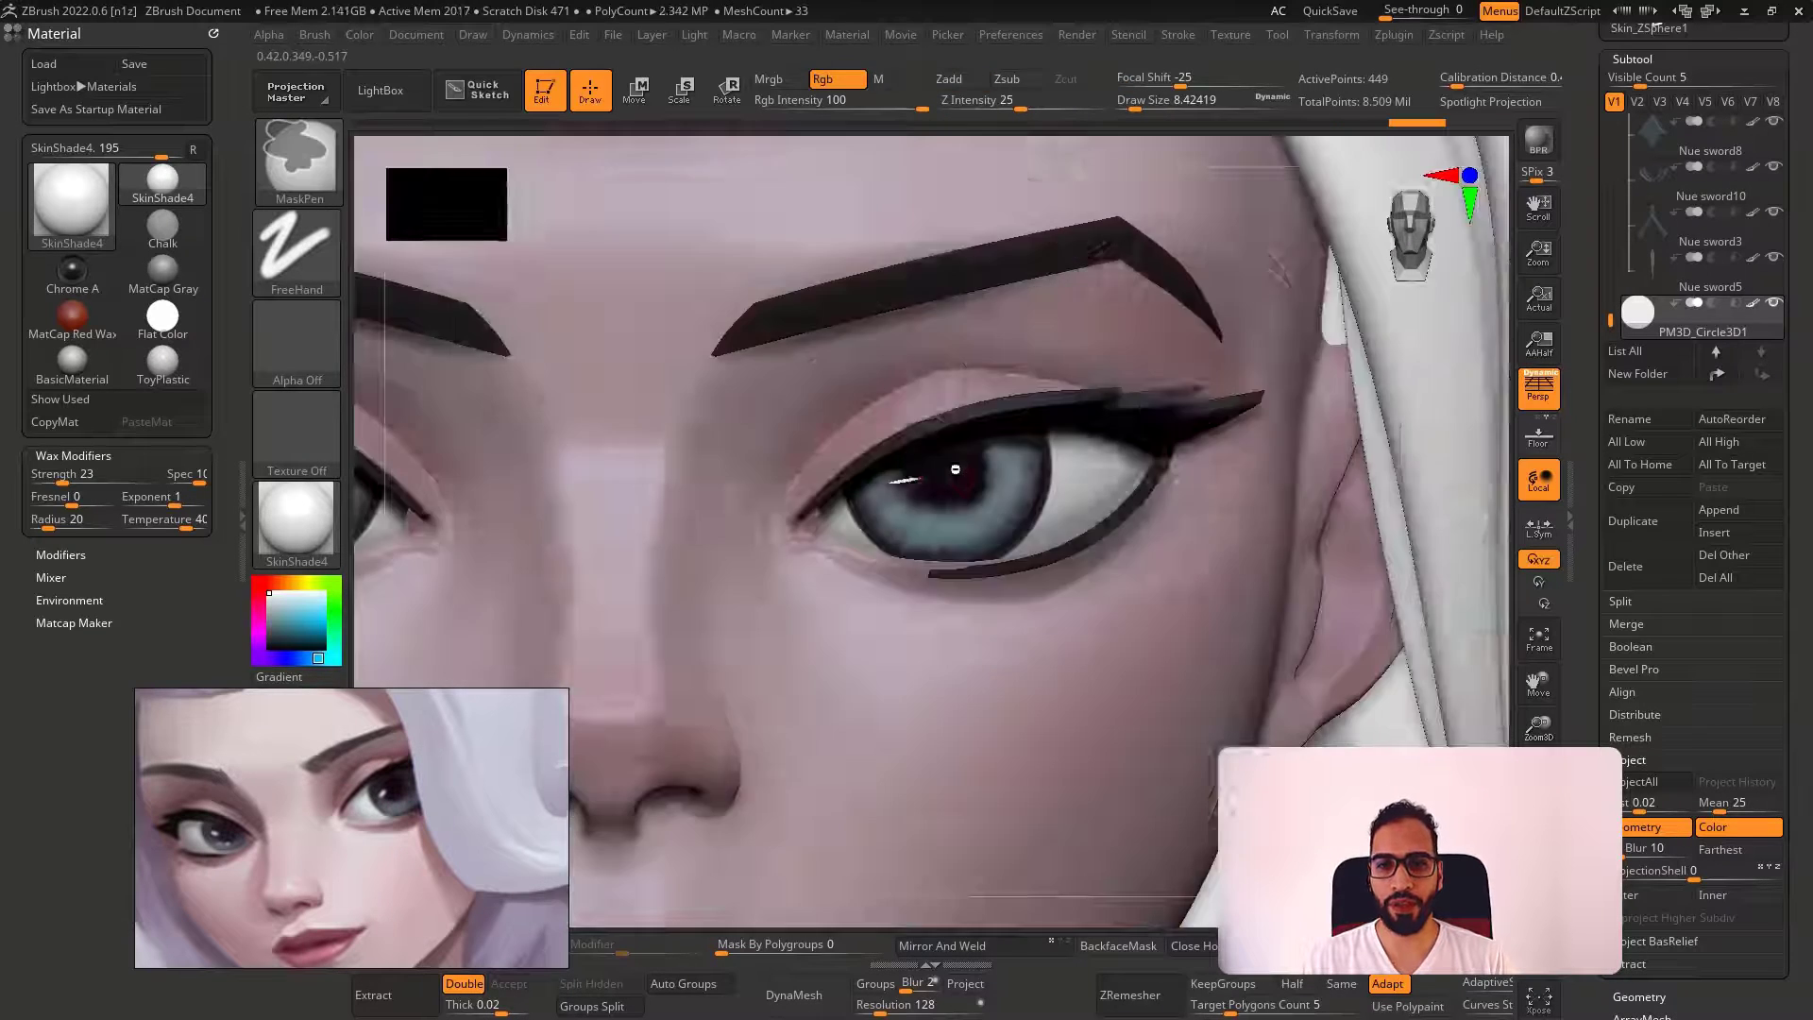
{"action": "key", "text": "w"}
{"action": "left_click_drag", "start_coordinate": [899, 419], "coordinate": [897, 421]}
{"action": "key", "text": "q"}
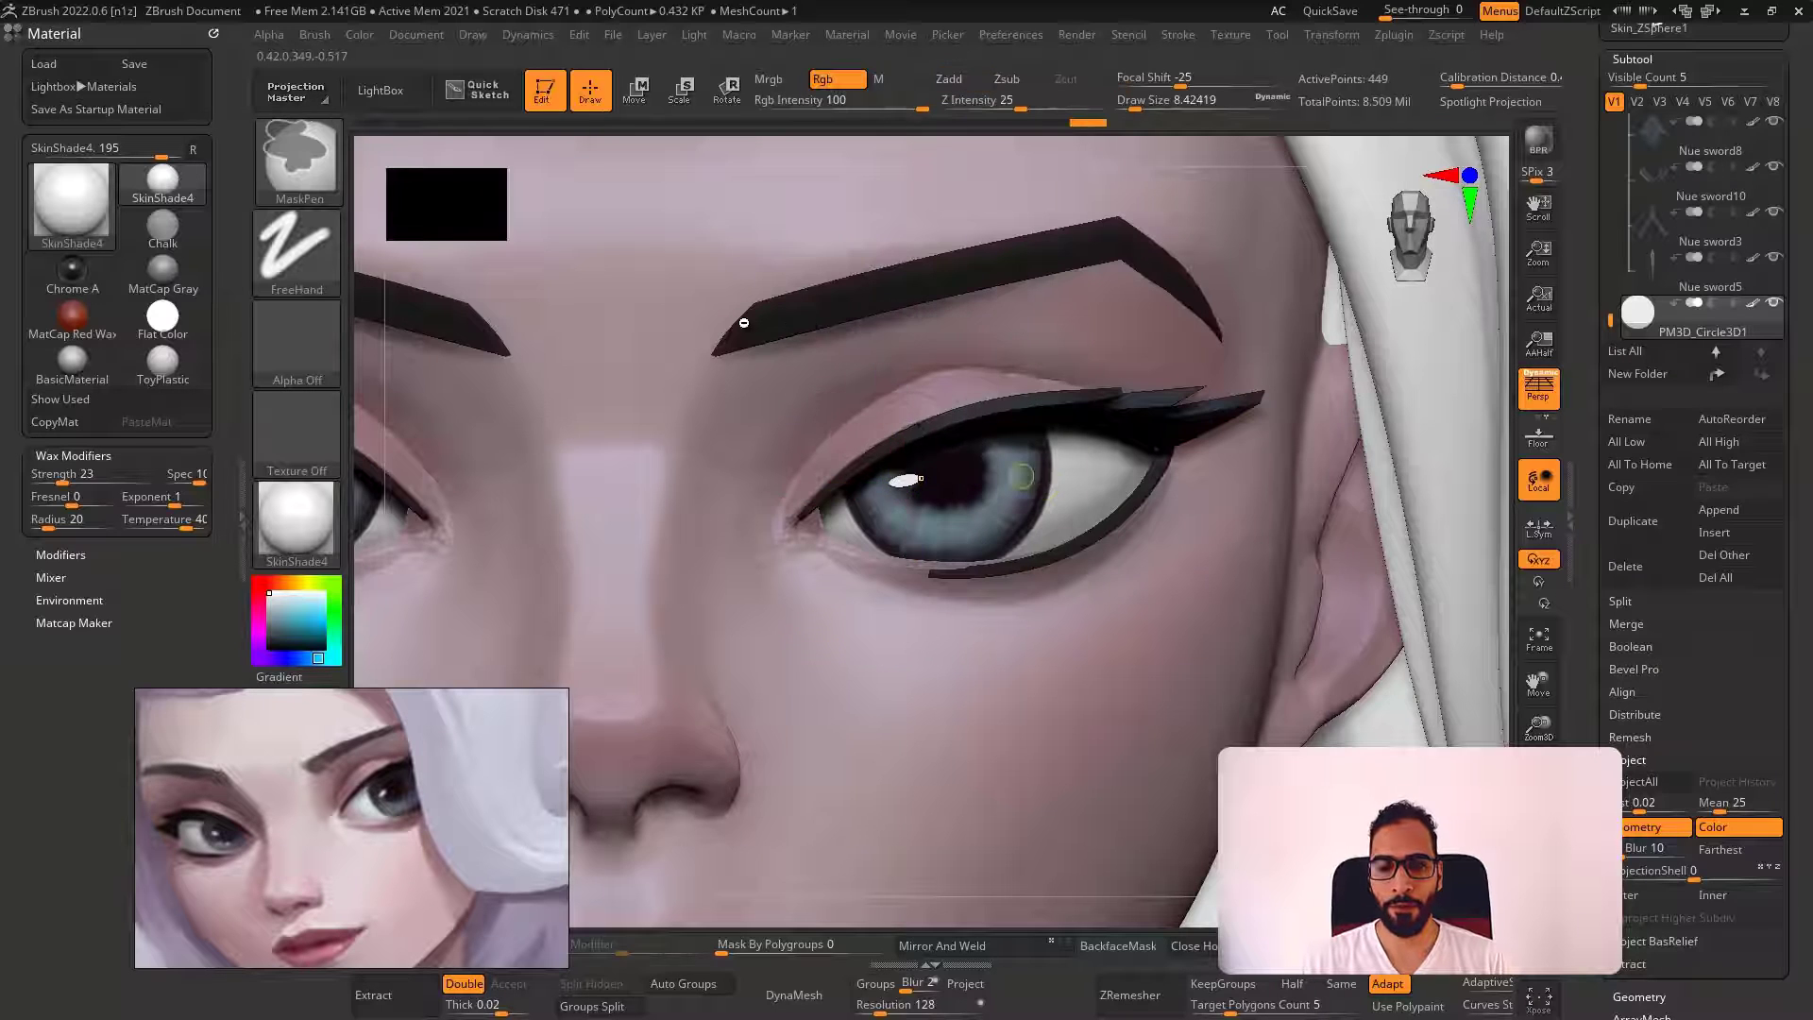
Duplicate the left-eye highlight and move the copy across the face onto the character's right eye
{"action": "right_click_drag", "start_coordinate": [902, 425], "coordinate": [966, 438], "text": "ctrl"}
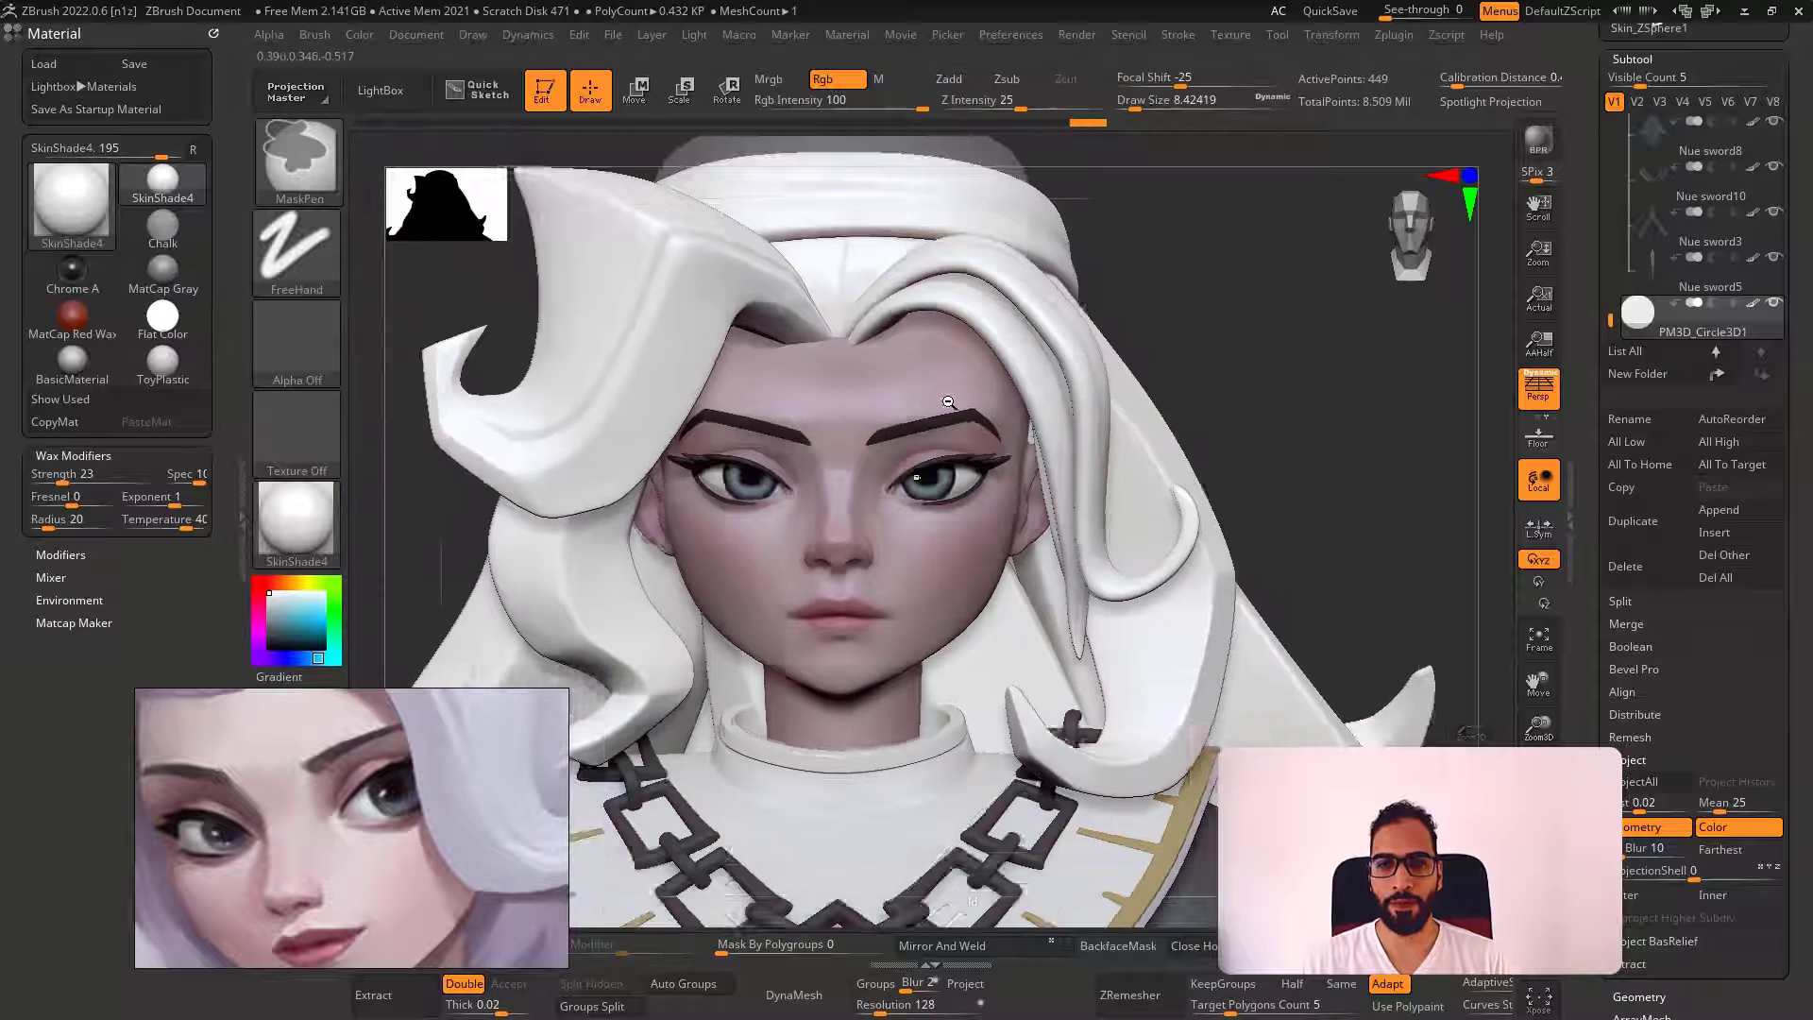
{"action": "left_click", "coordinate": [894, 941]}
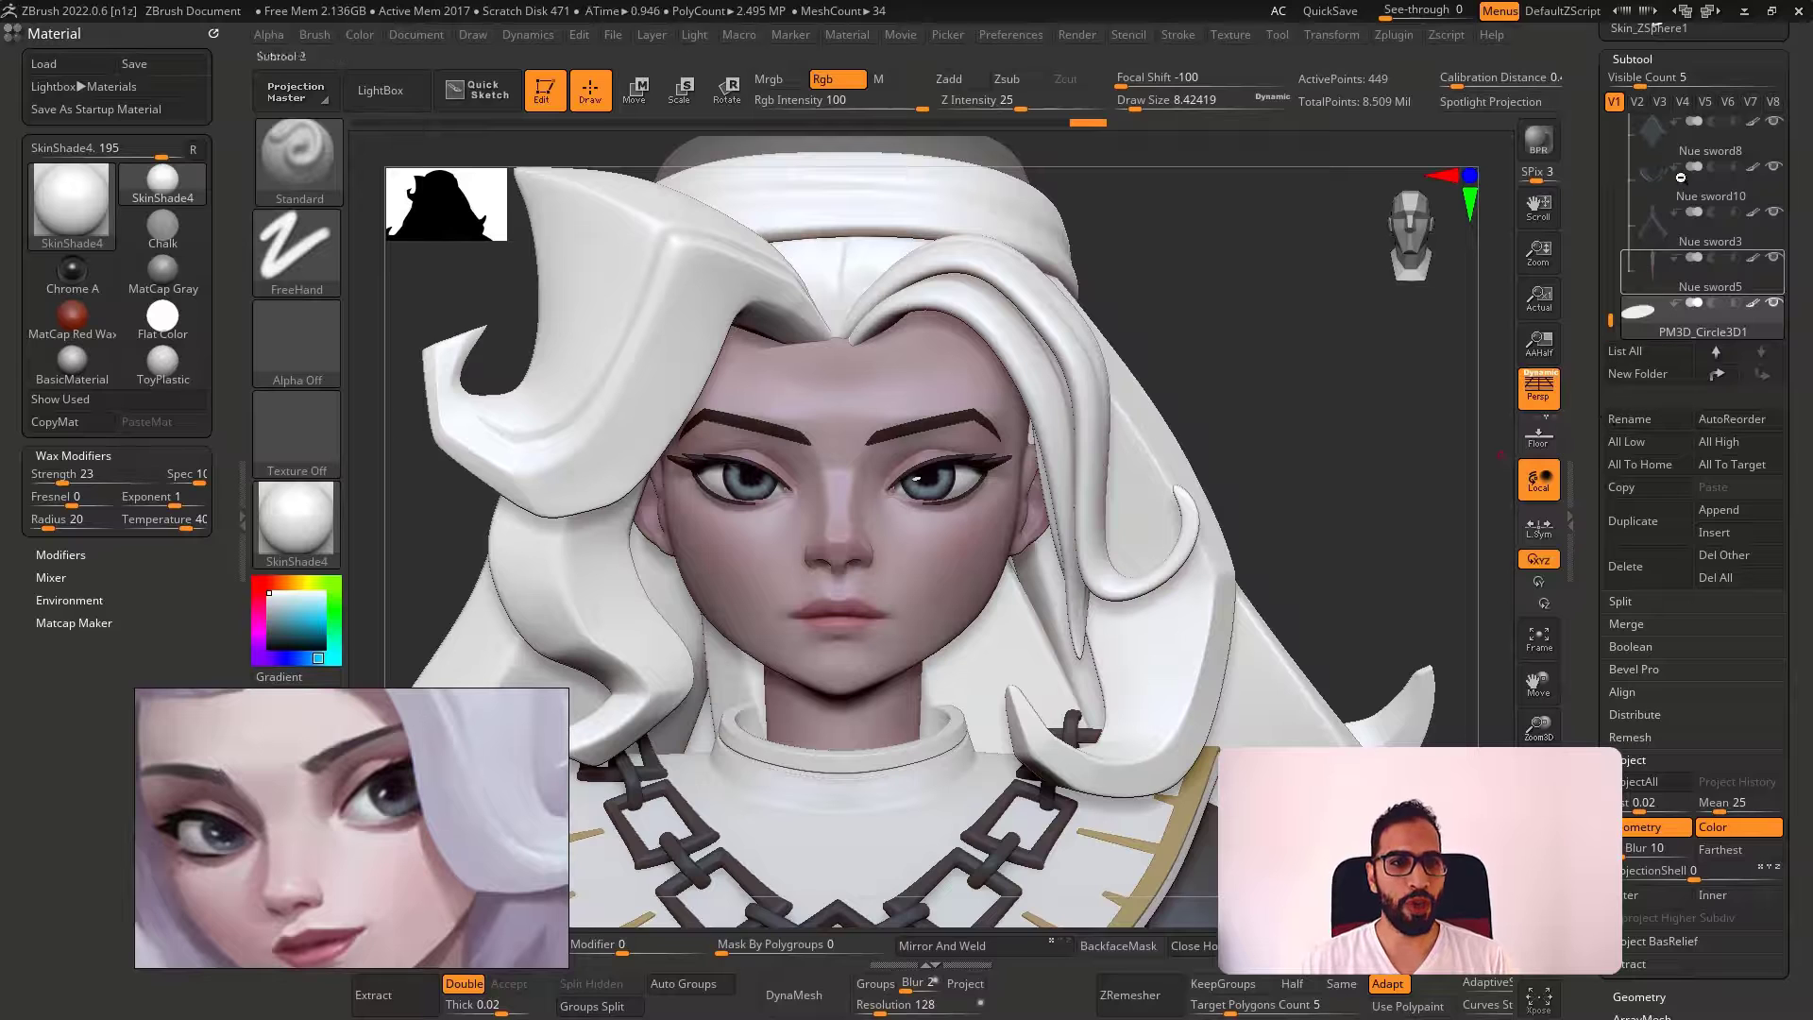
{"action": "left_click", "coordinate": [1633, 521]}
{"action": "key", "text": "w"}
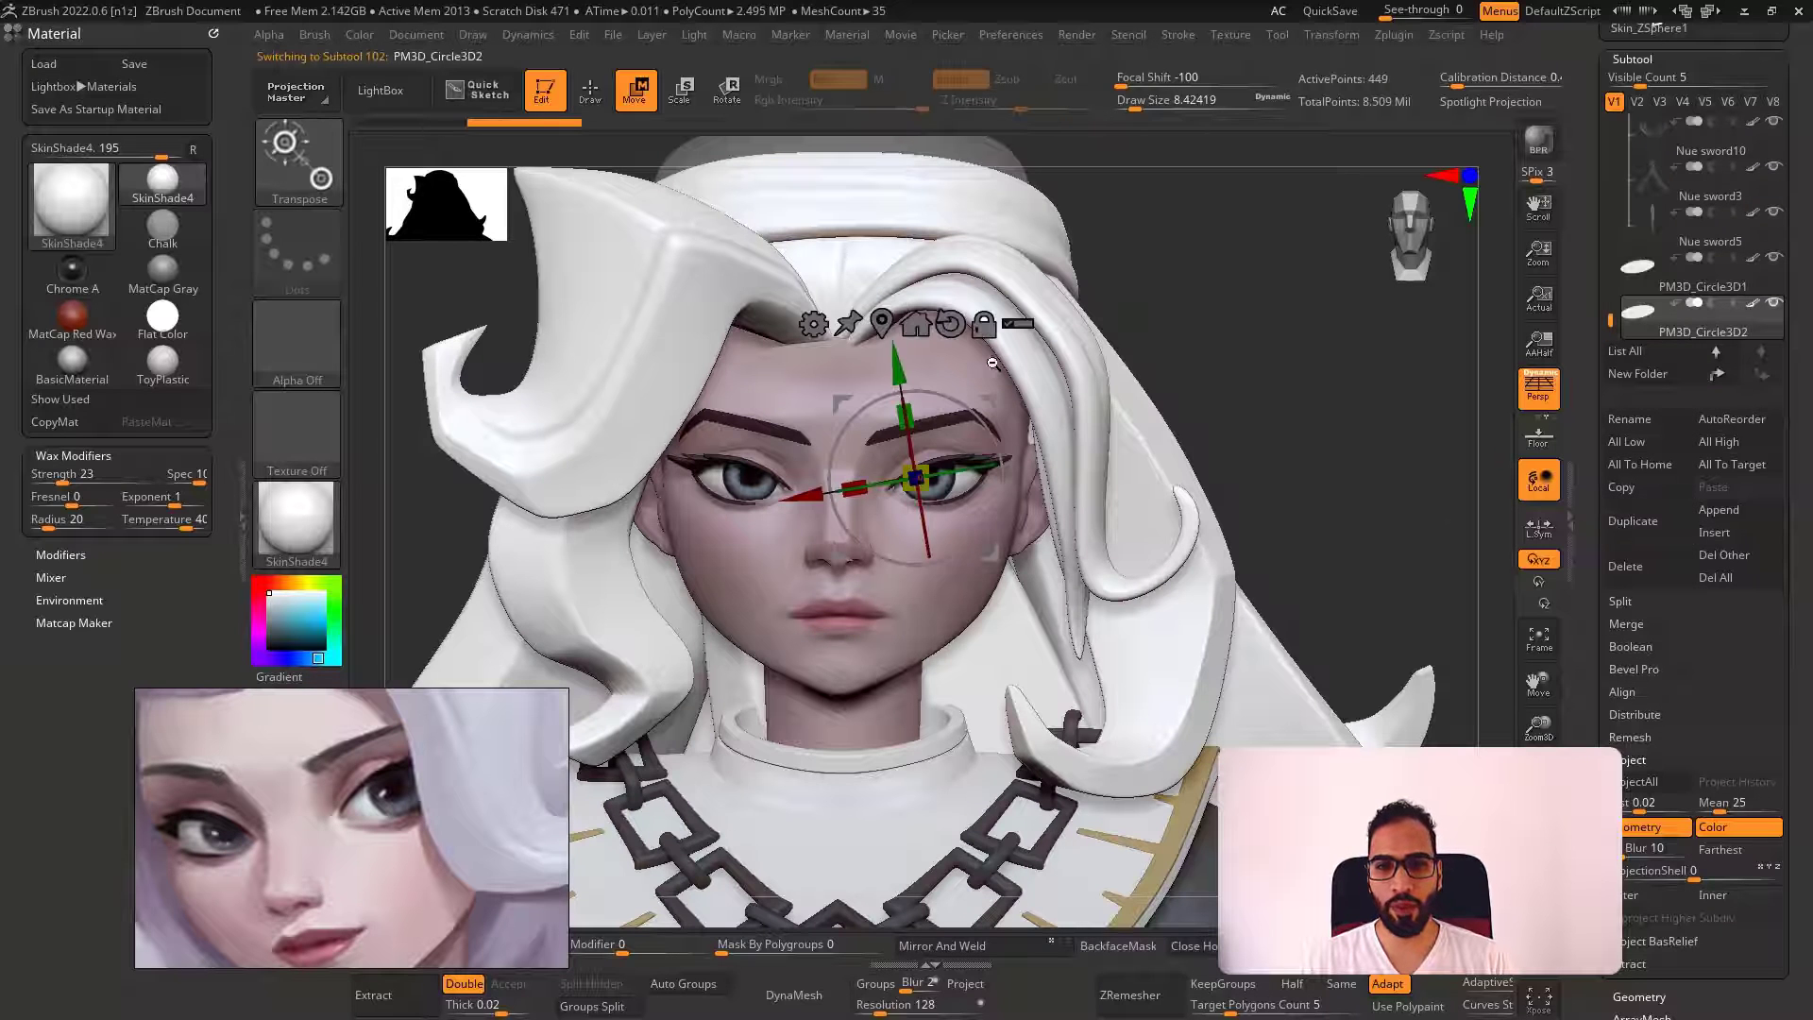
{"action": "left_click", "coordinate": [983, 324]}
{"action": "left_click_drag", "start_coordinate": [789, 493], "coordinate": [610, 481]}
{"action": "key", "text": "q"}
{"action": "right_click_drag", "start_coordinate": [807, 577], "coordinate": [760, 526]}
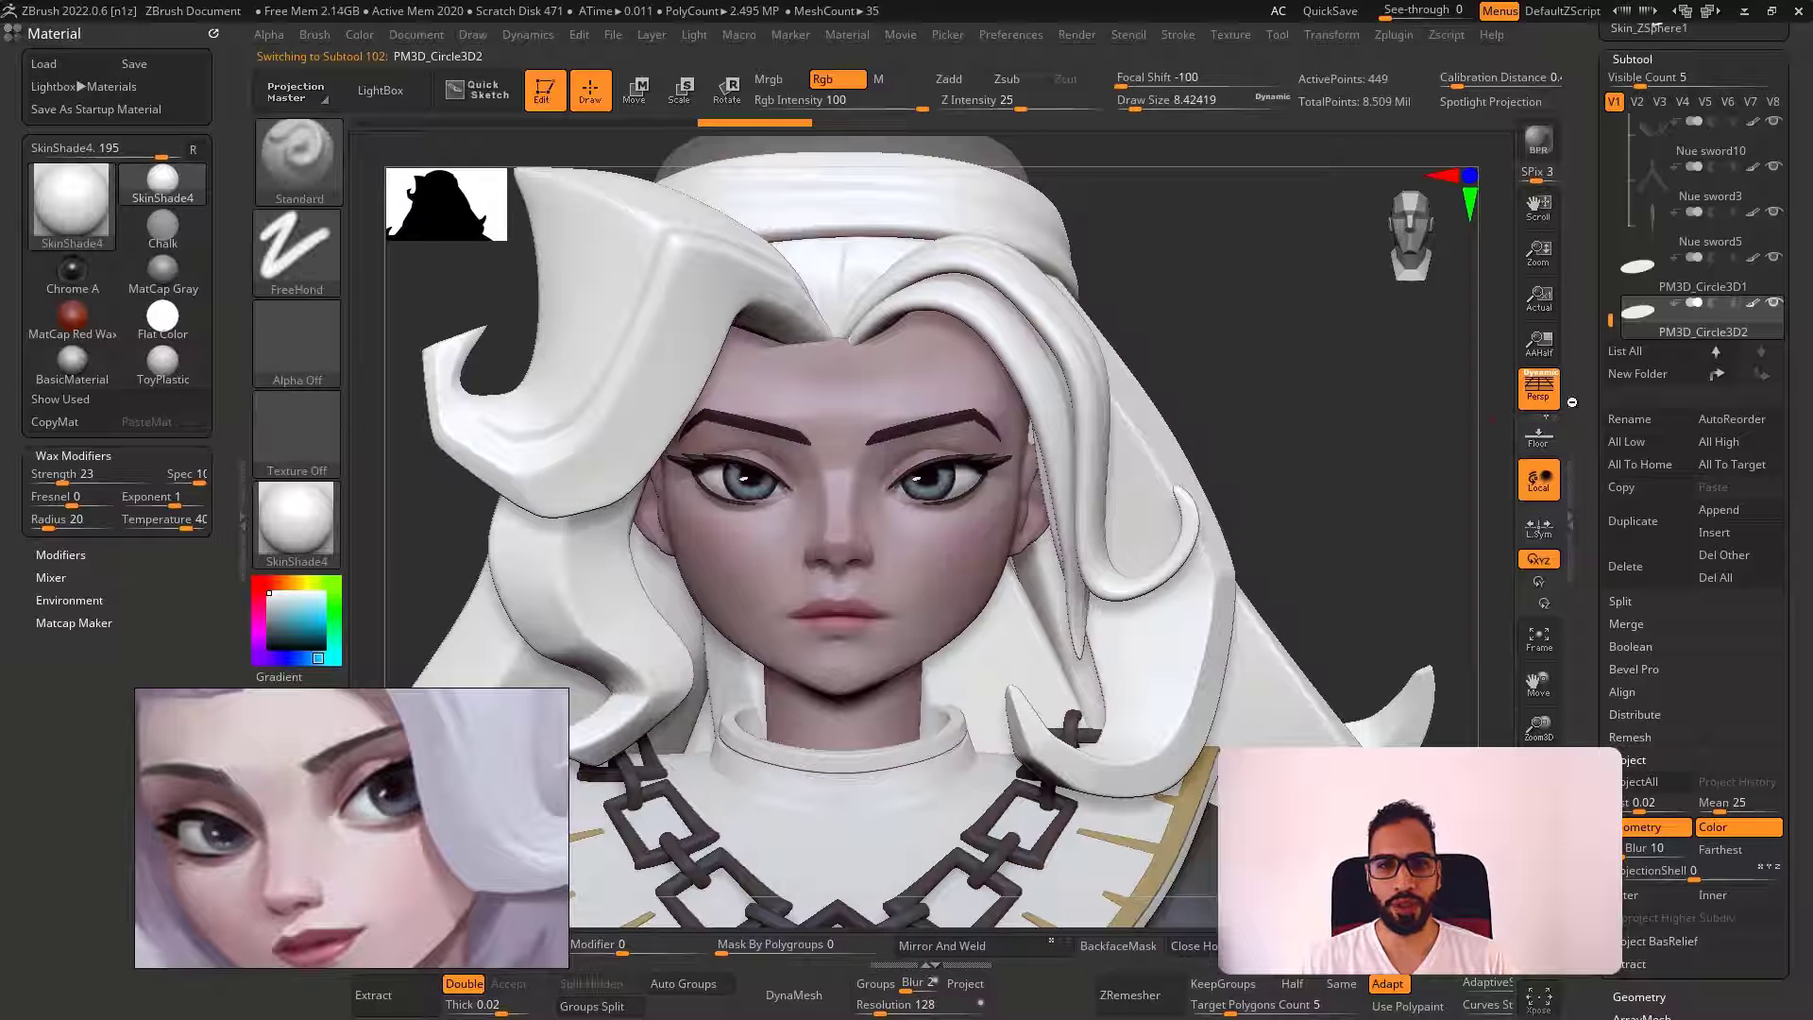
Turn off perspective and check the position of the right-eye highlight from the front
{"action": "left_click", "coordinate": [1538, 391]}
{"action": "key", "text": "w"}
{"action": "left_click_drag", "start_coordinate": [646, 484], "coordinate": [645, 485]}
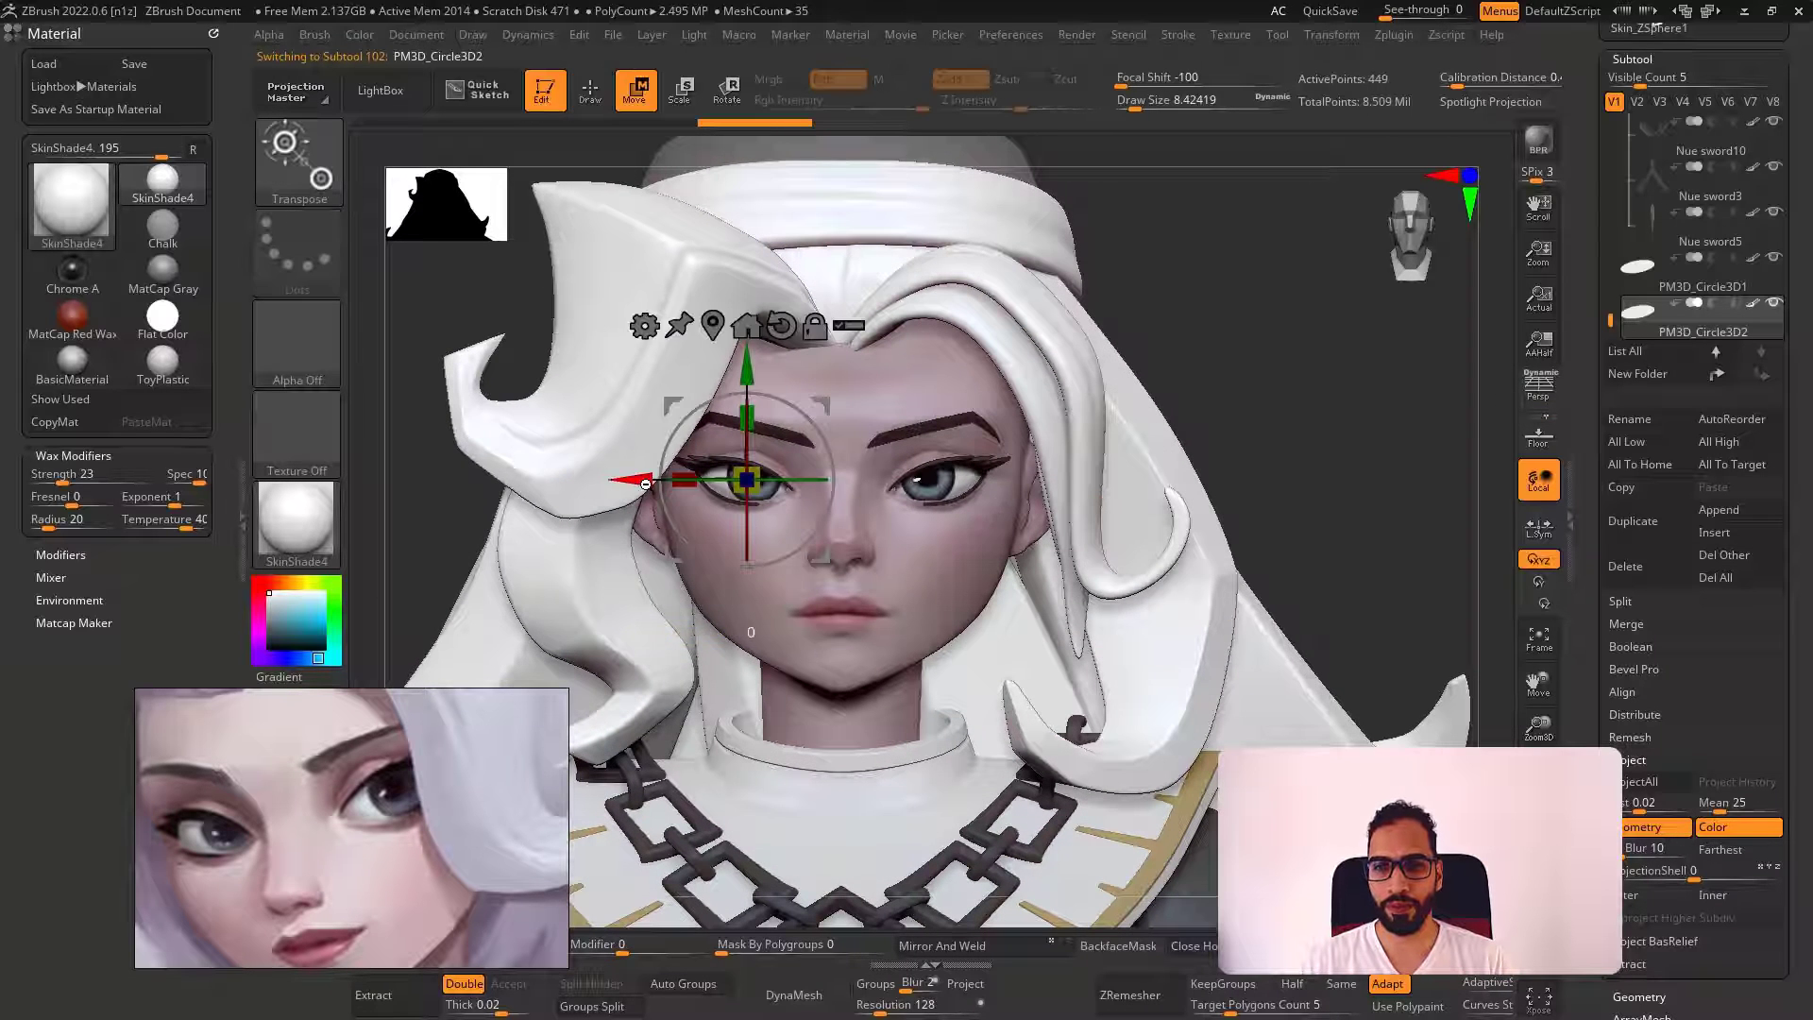
{"action": "key", "text": "q"}
{"action": "mouse_move", "coordinate": [1161, 436]}
{"action": "left_mouse_down"}
{"action": "mouse_move", "coordinate": [1270, 430]}
{"action": "mouse_move", "coordinate": [1112, 331]}
{"action": "mouse_move", "coordinate": [1119, 274]}
{"action": "mouse_move", "coordinate": [1123, 472]}
{"action": "mouse_move", "coordinate": [992, 526]}
{"action": "mouse_move", "coordinate": [1078, 356]}
{"action": "mouse_move", "coordinate": [1026, 366]}
{"action": "left_mouse_up"}
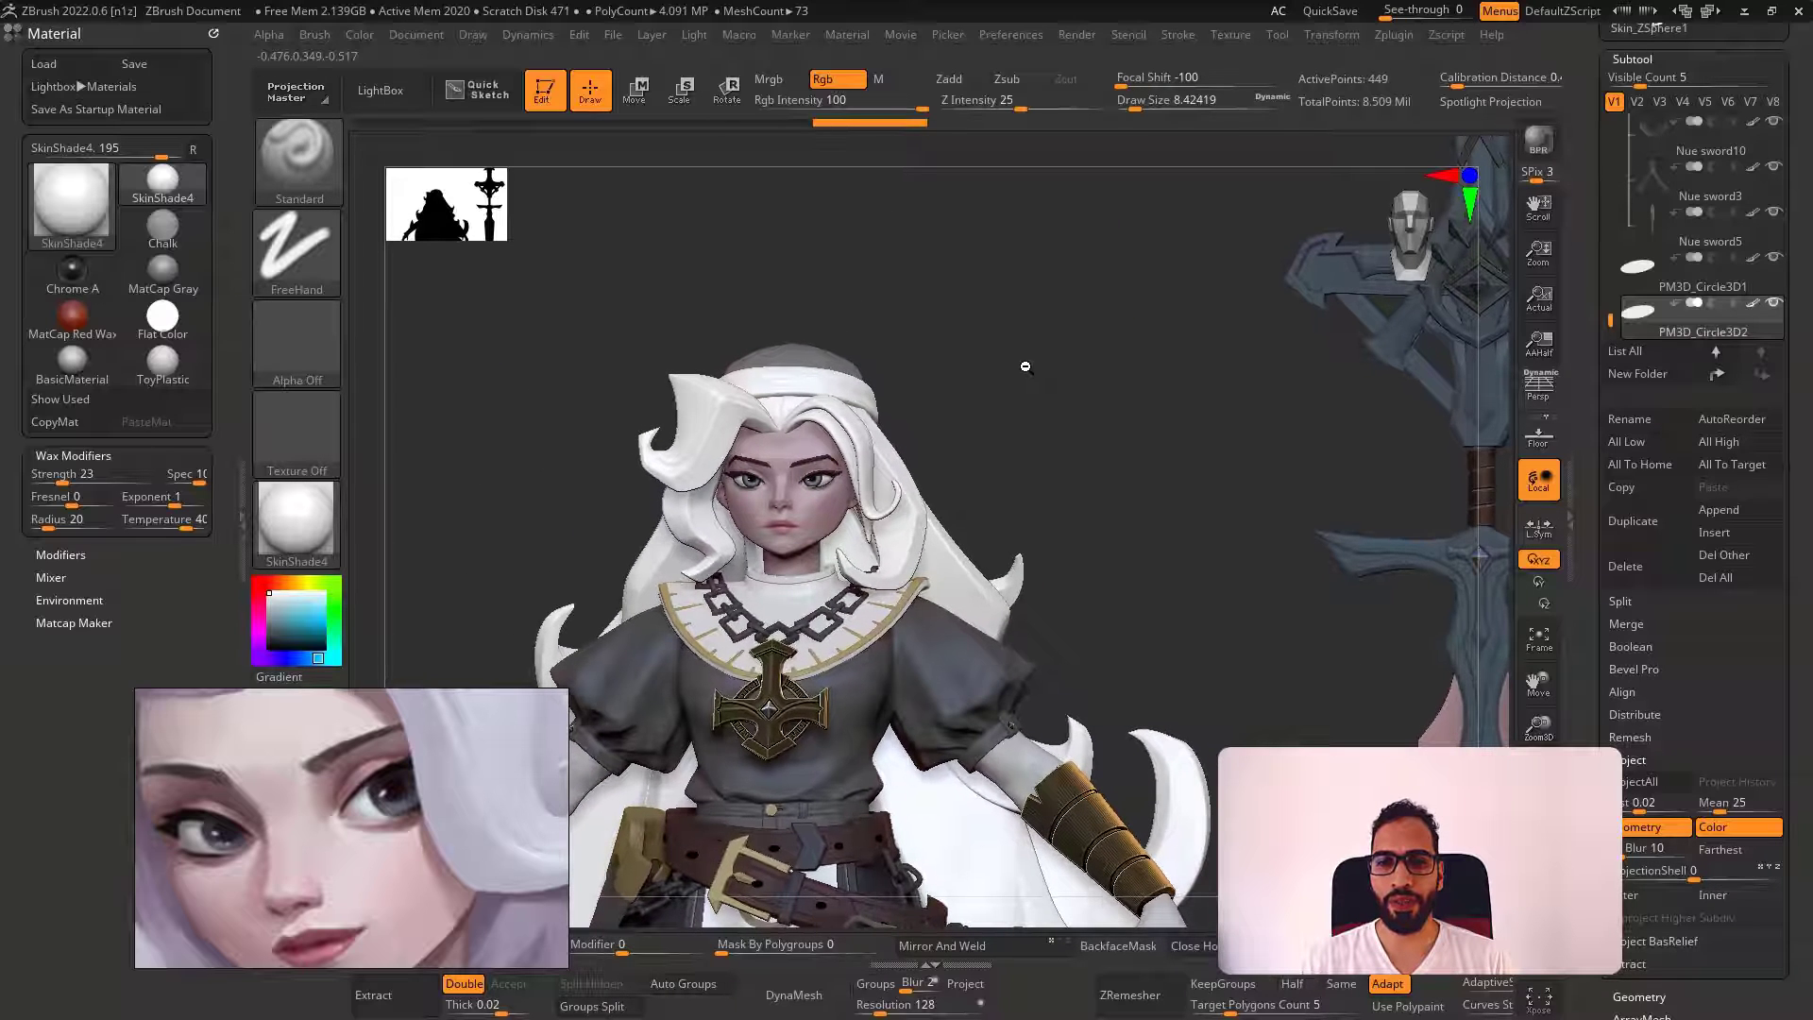
Duplicate the right-eye highlight and place the copy on the nose side of the same pupil
{"action": "mouse_move", "coordinate": [948, 412]}
{"action": "right_mouse_down", "text": "alt"}
{"action": "mouse_move", "coordinate": [1081, 409]}
{"action": "mouse_move", "coordinate": [1118, 386]}
{"action": "mouse_move", "coordinate": [983, 484]}
{"action": "mouse_move", "coordinate": [1109, 530]}
{"action": "mouse_move", "coordinate": [1114, 515]}
{"action": "mouse_move", "coordinate": [1144, 574]}
{"action": "mouse_move", "coordinate": [1162, 510]}
{"action": "right_mouse_up", "text": "alt"}
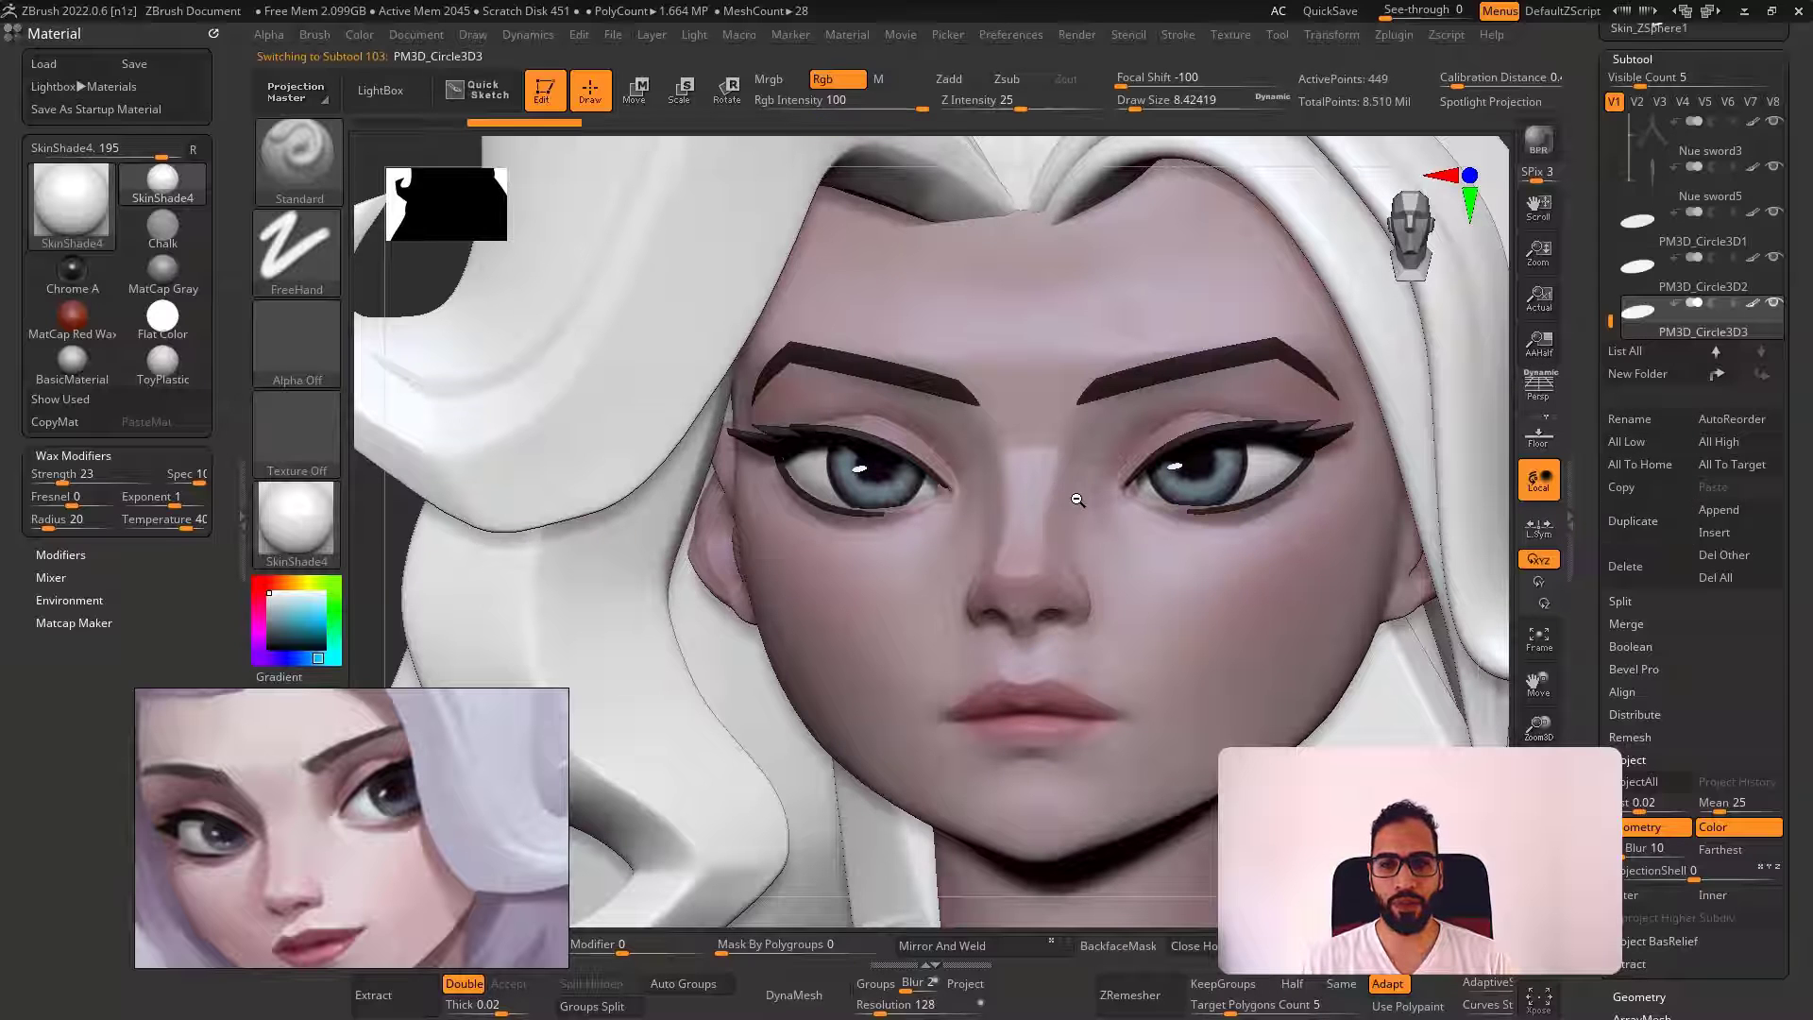
{"action": "right_click_drag", "start_coordinate": [1073, 497], "coordinate": [959, 462]}
{"action": "key", "text": "w"}
{"action": "left_click_drag", "start_coordinate": [933, 393], "coordinate": [971, 393]}
{"action": "key", "text": "q"}
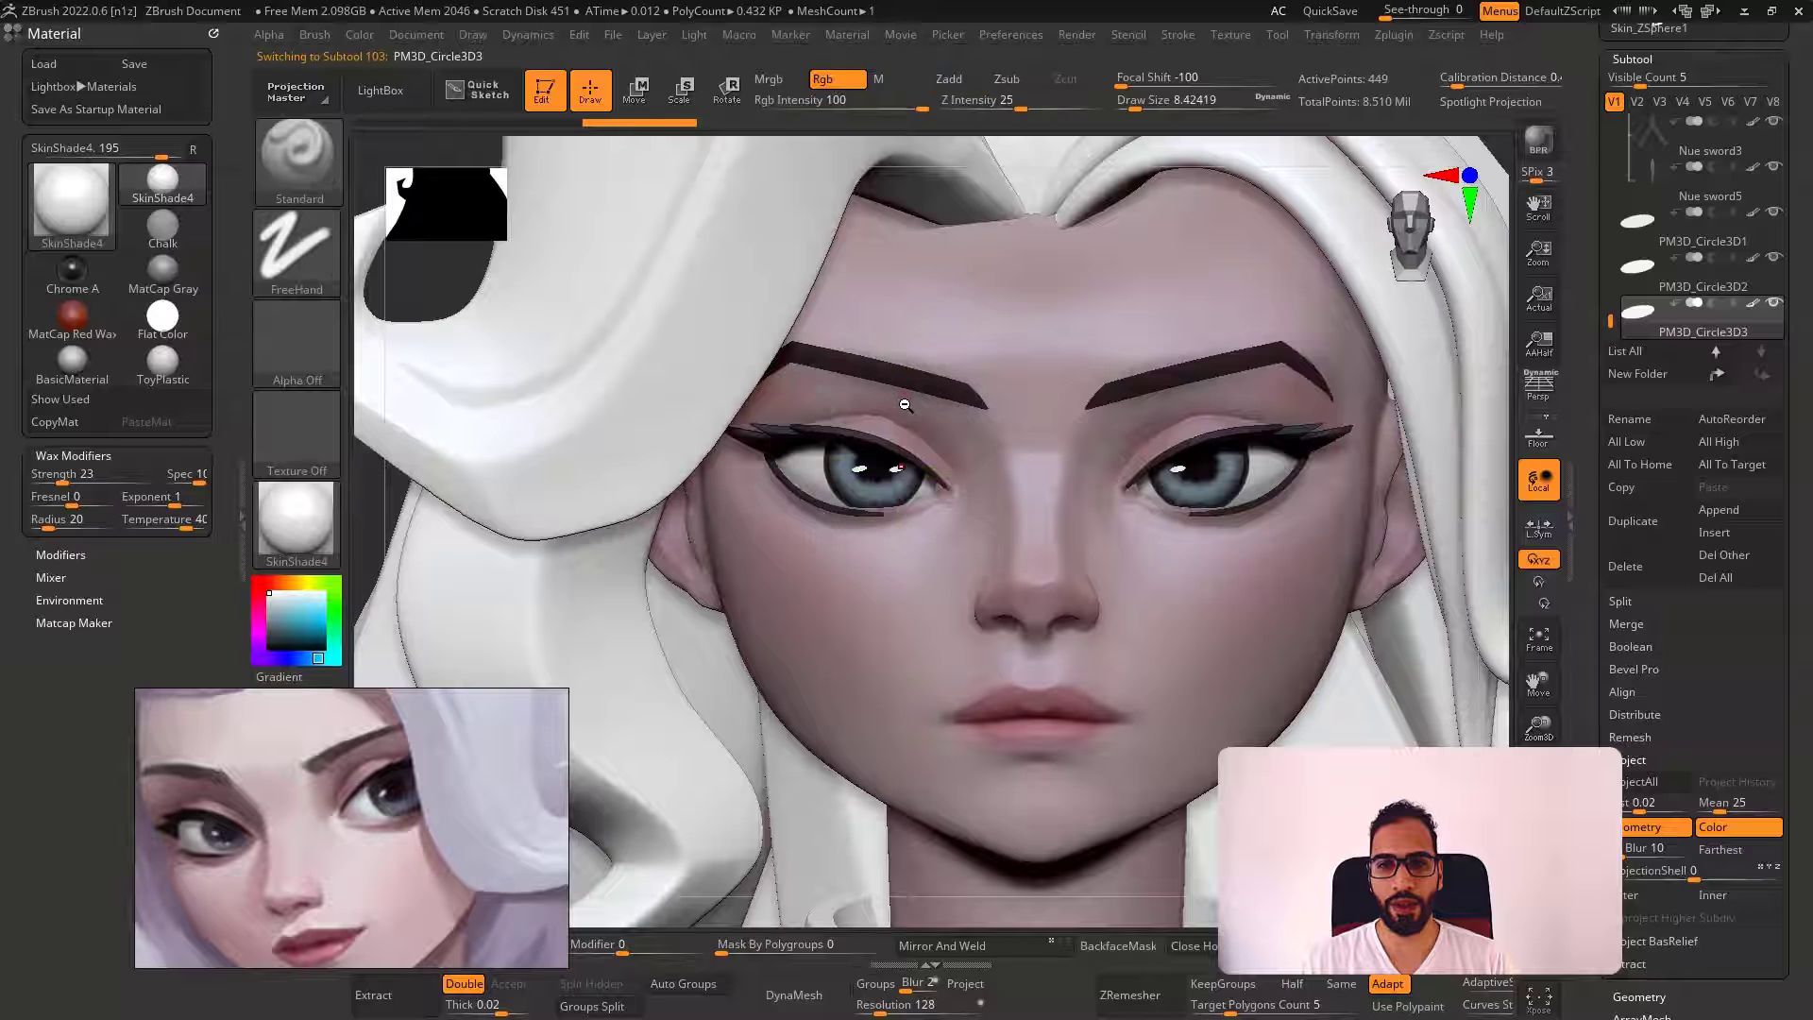
Stretch the second right-eye highlight vertically into a rounder ellipse
{"action": "key", "text": "w"}
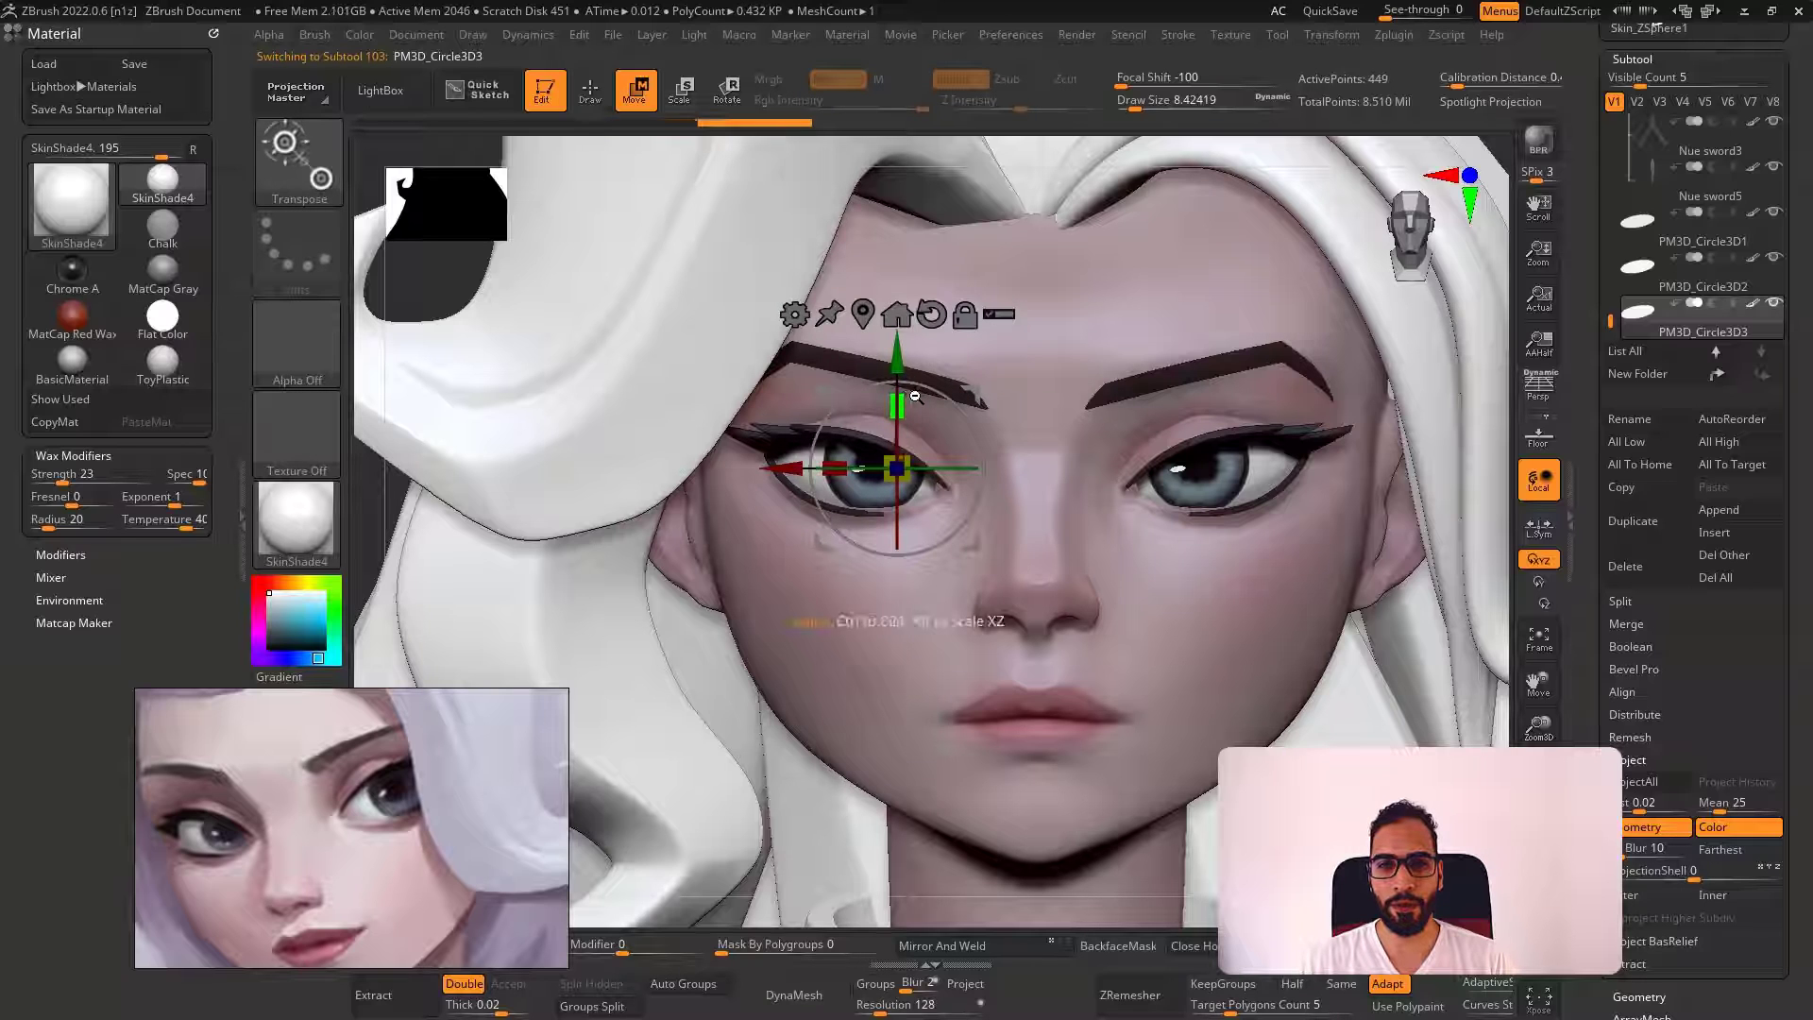
{"action": "key", "text": "q"}
{"action": "key", "text": "w"}
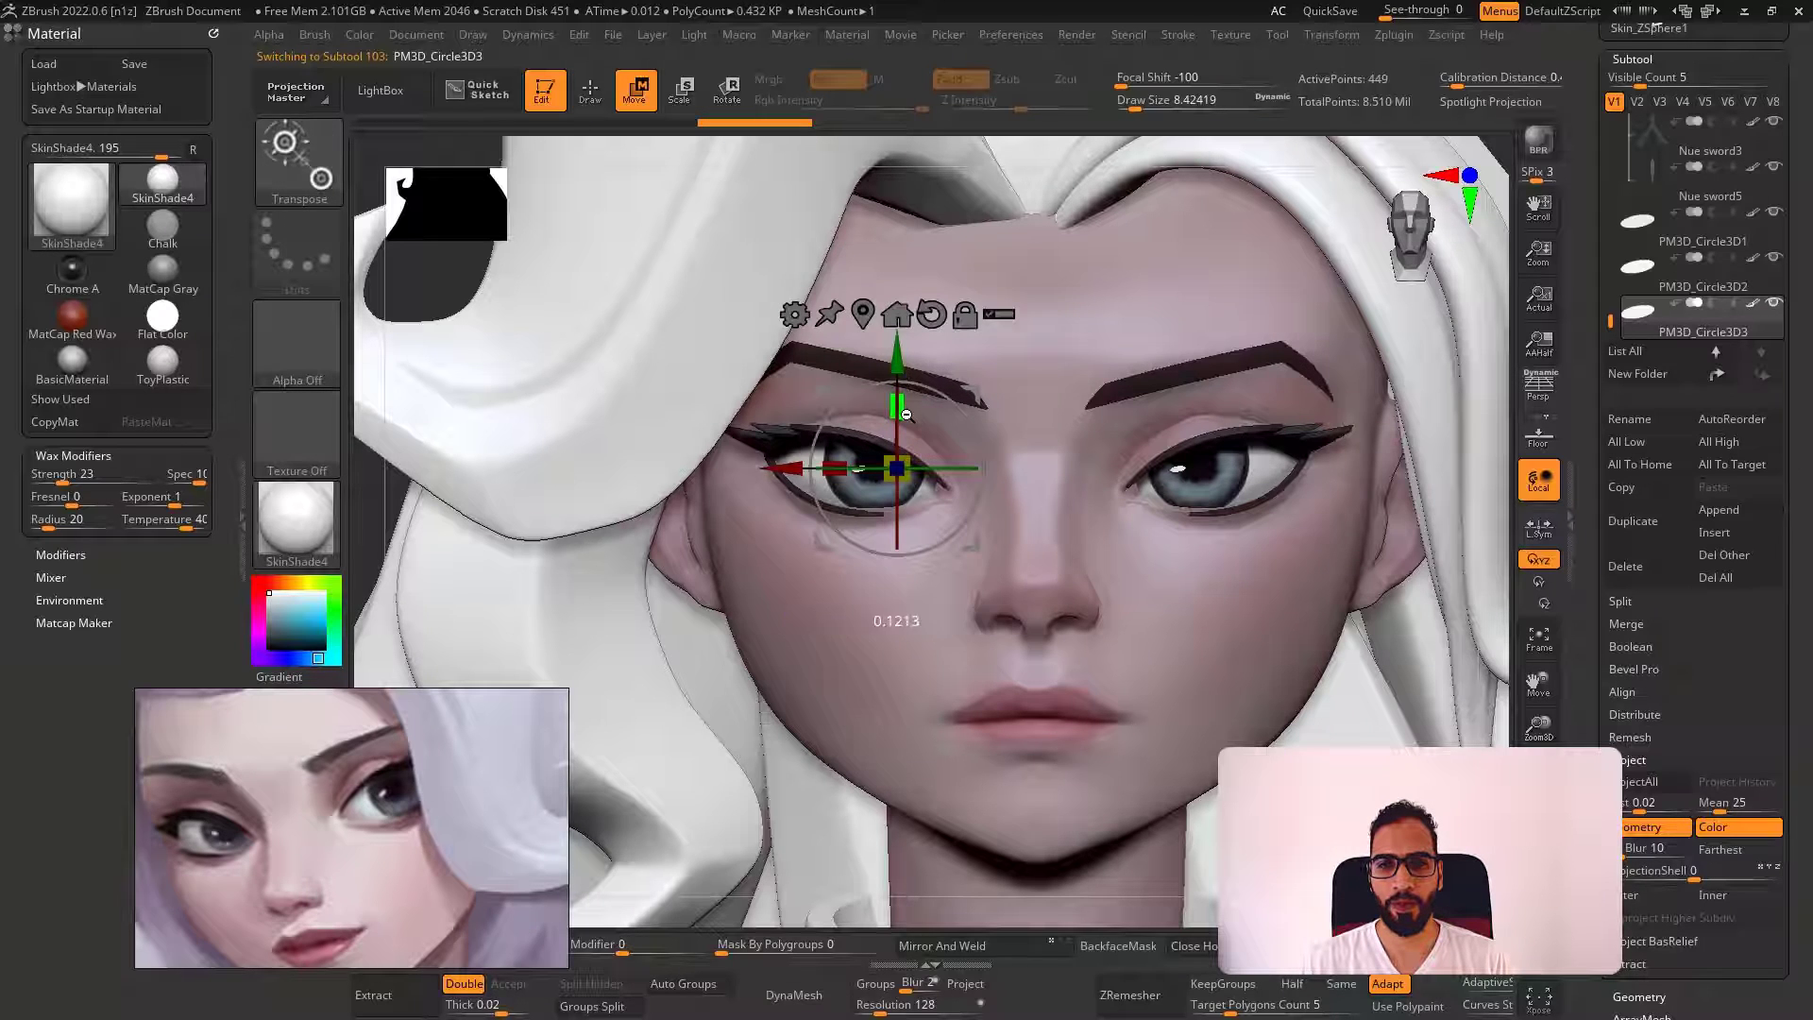
{"action": "left_click_drag", "start_coordinate": [907, 414], "coordinate": [912, 417]}
{"action": "key", "text": "q"}
{"action": "right_click_drag", "start_coordinate": [1039, 421], "coordinate": [1052, 417]}
{"action": "key", "text": "w"}
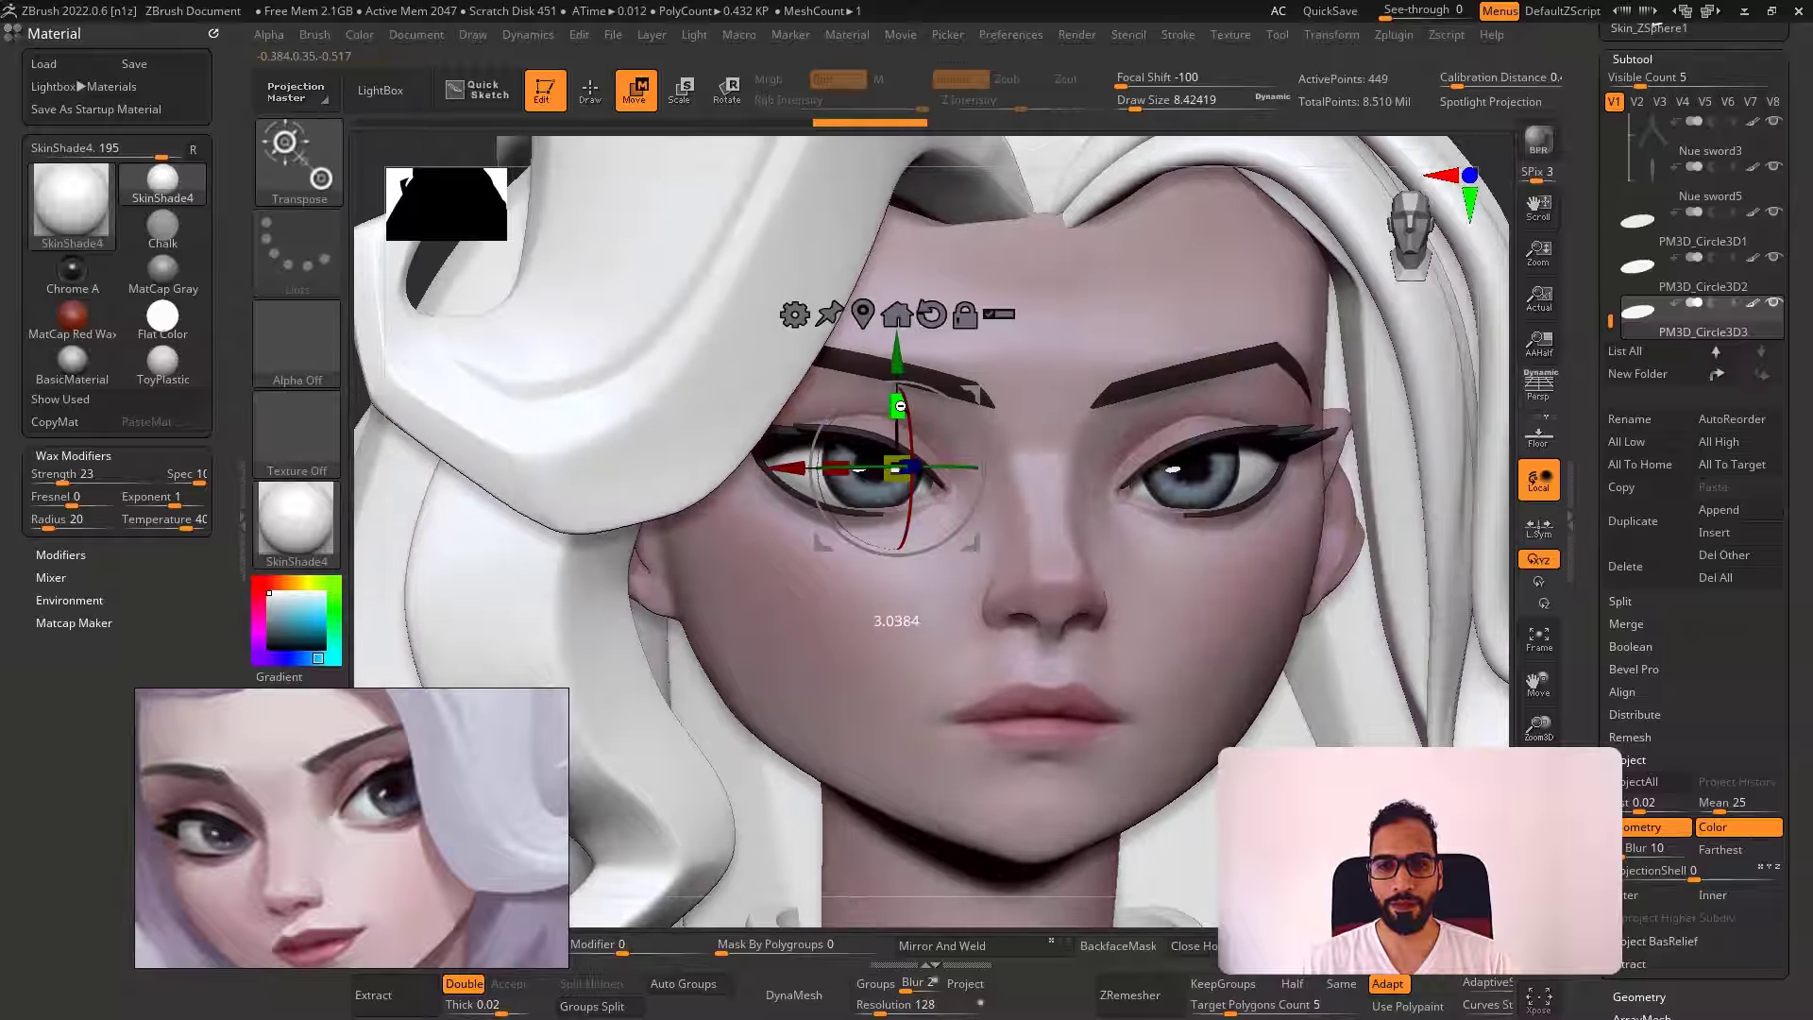
{"action": "left_click_drag", "start_coordinate": [900, 406], "coordinate": [902, 405]}
Fine-tune the depth and height of the second right-eye highlight so it rests on the eye's surface
{"action": "right_click_drag", "start_coordinate": [1009, 450], "coordinate": [1056, 457]}
{"action": "left_click_drag", "start_coordinate": [946, 464], "coordinate": [948, 463]}
{"action": "right_click_drag", "start_coordinate": [1038, 443], "coordinate": [901, 364]}
{"action": "key", "text": "q"}
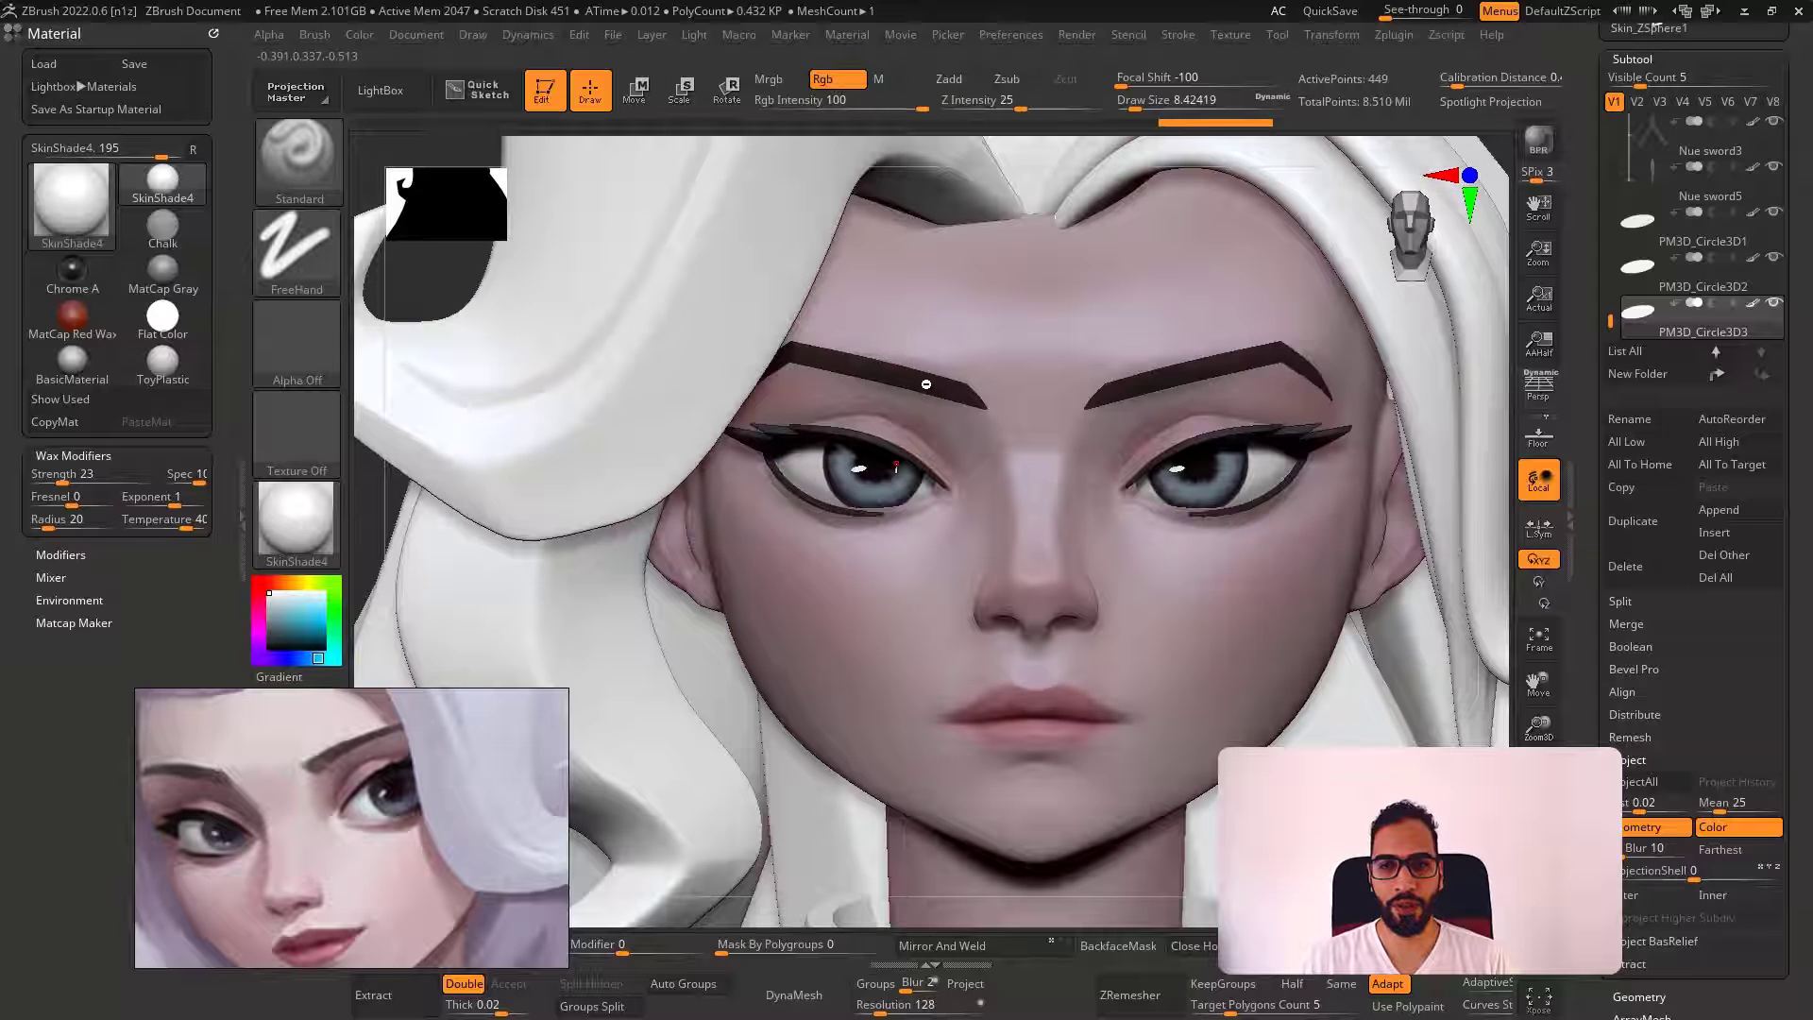
{"action": "key", "text": "w"}
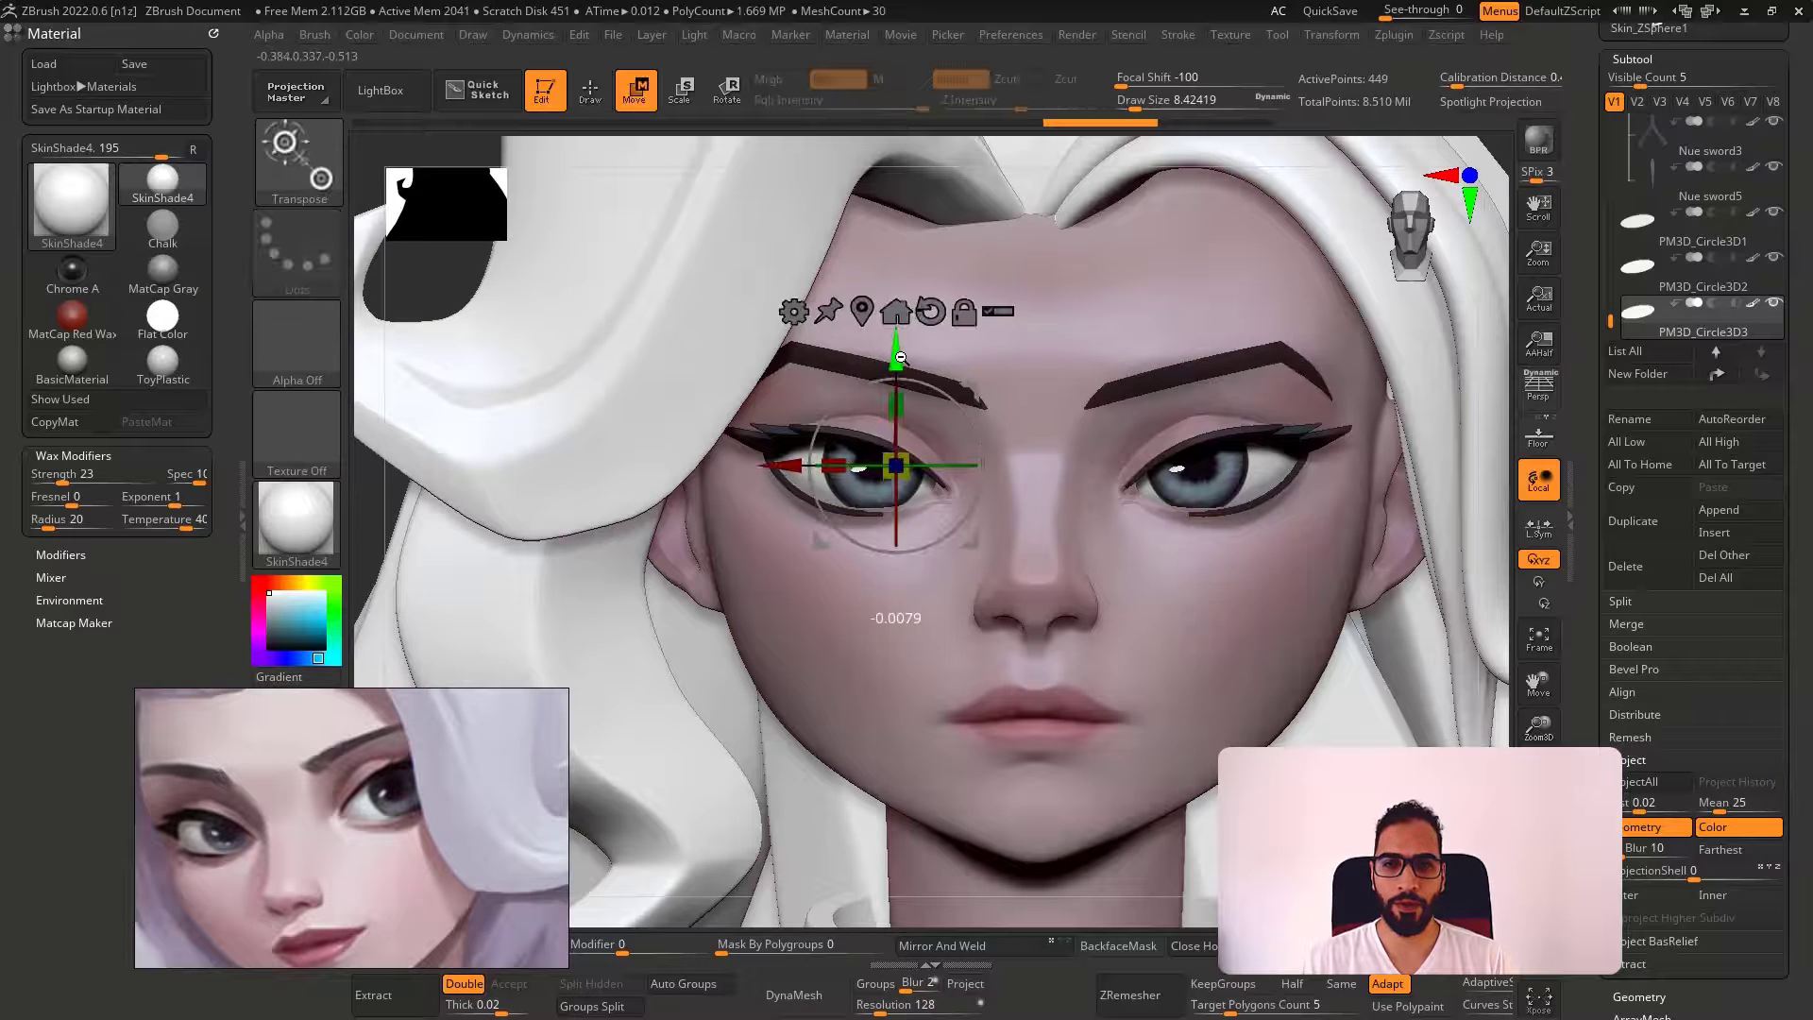
{"action": "key", "text": "q"}
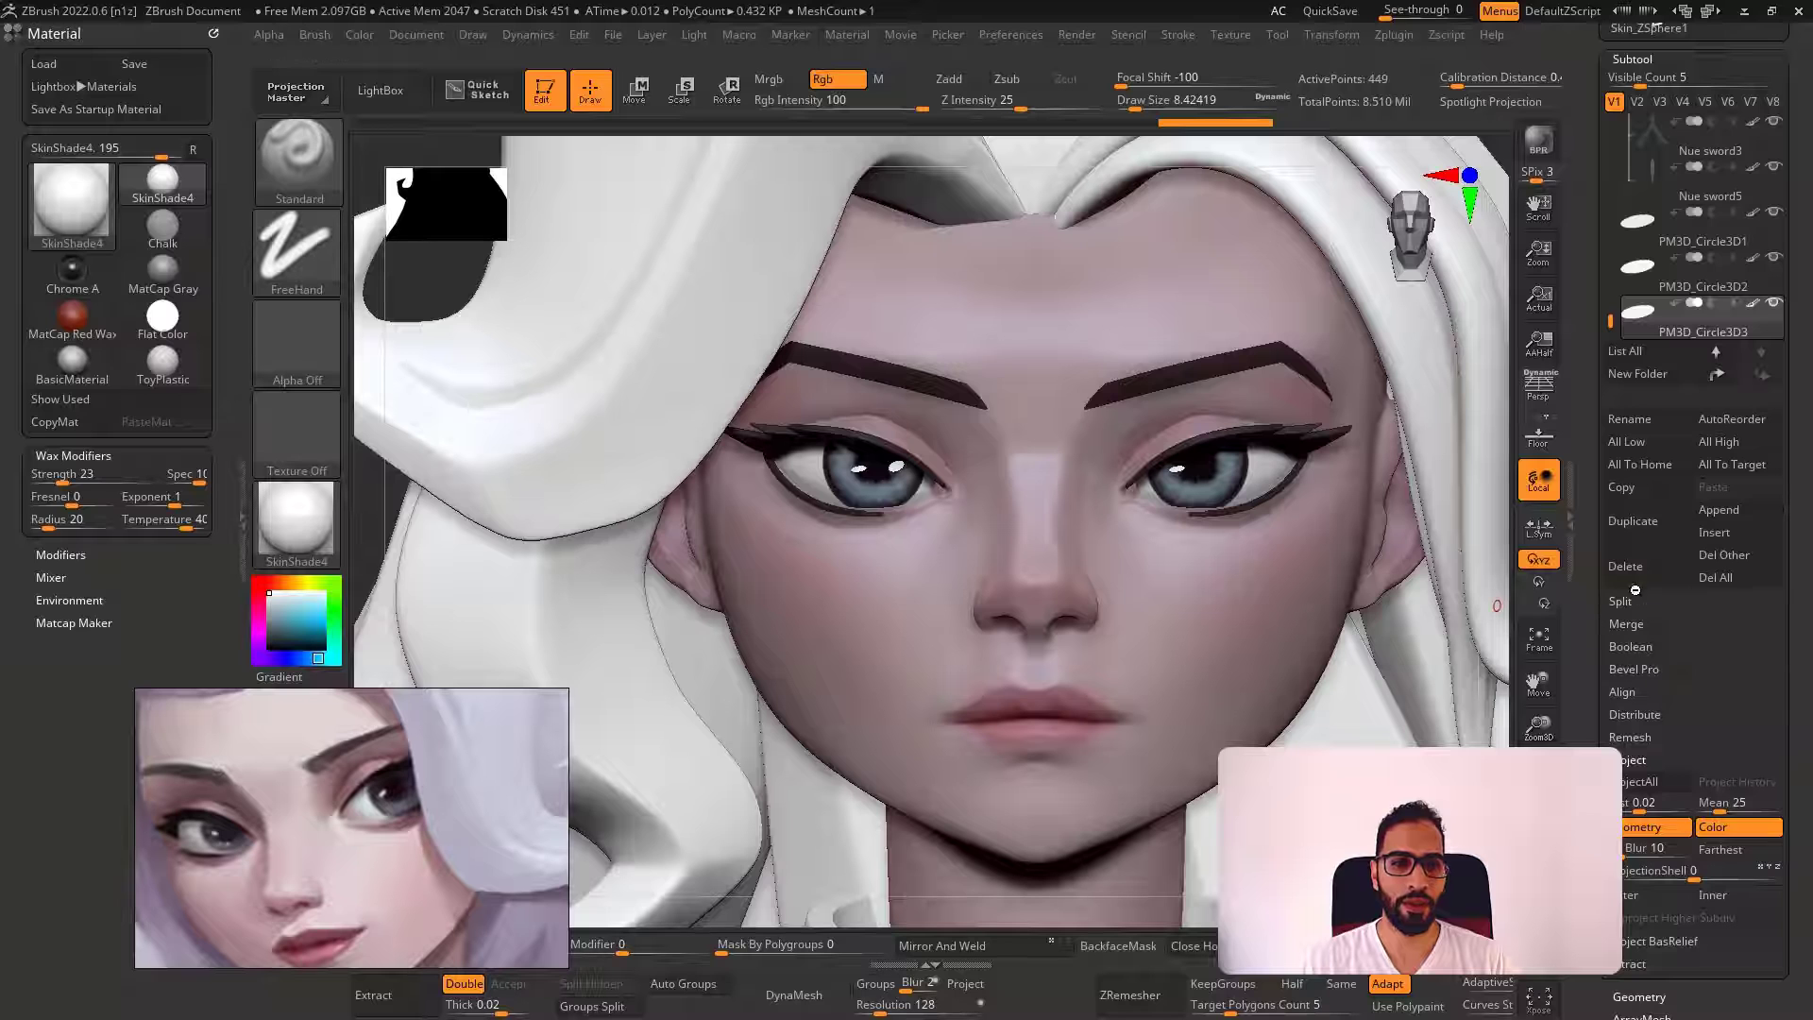
Duplicate the second right-eye highlight and place the copy on the outer side of the left eye's pupil
{"action": "left_click", "coordinate": [1633, 520]}
{"action": "key", "text": "w"}
{"action": "left_click_drag", "start_coordinate": [798, 462], "coordinate": [1103, 437]}
{"action": "key", "text": "q"}
{"action": "mouse_move", "coordinate": [1349, 388]}
{"action": "right_mouse_down"}
{"action": "mouse_move", "coordinate": [1338, 336]}
{"action": "mouse_move", "coordinate": [1354, 413]}
{"action": "right_mouse_up"}
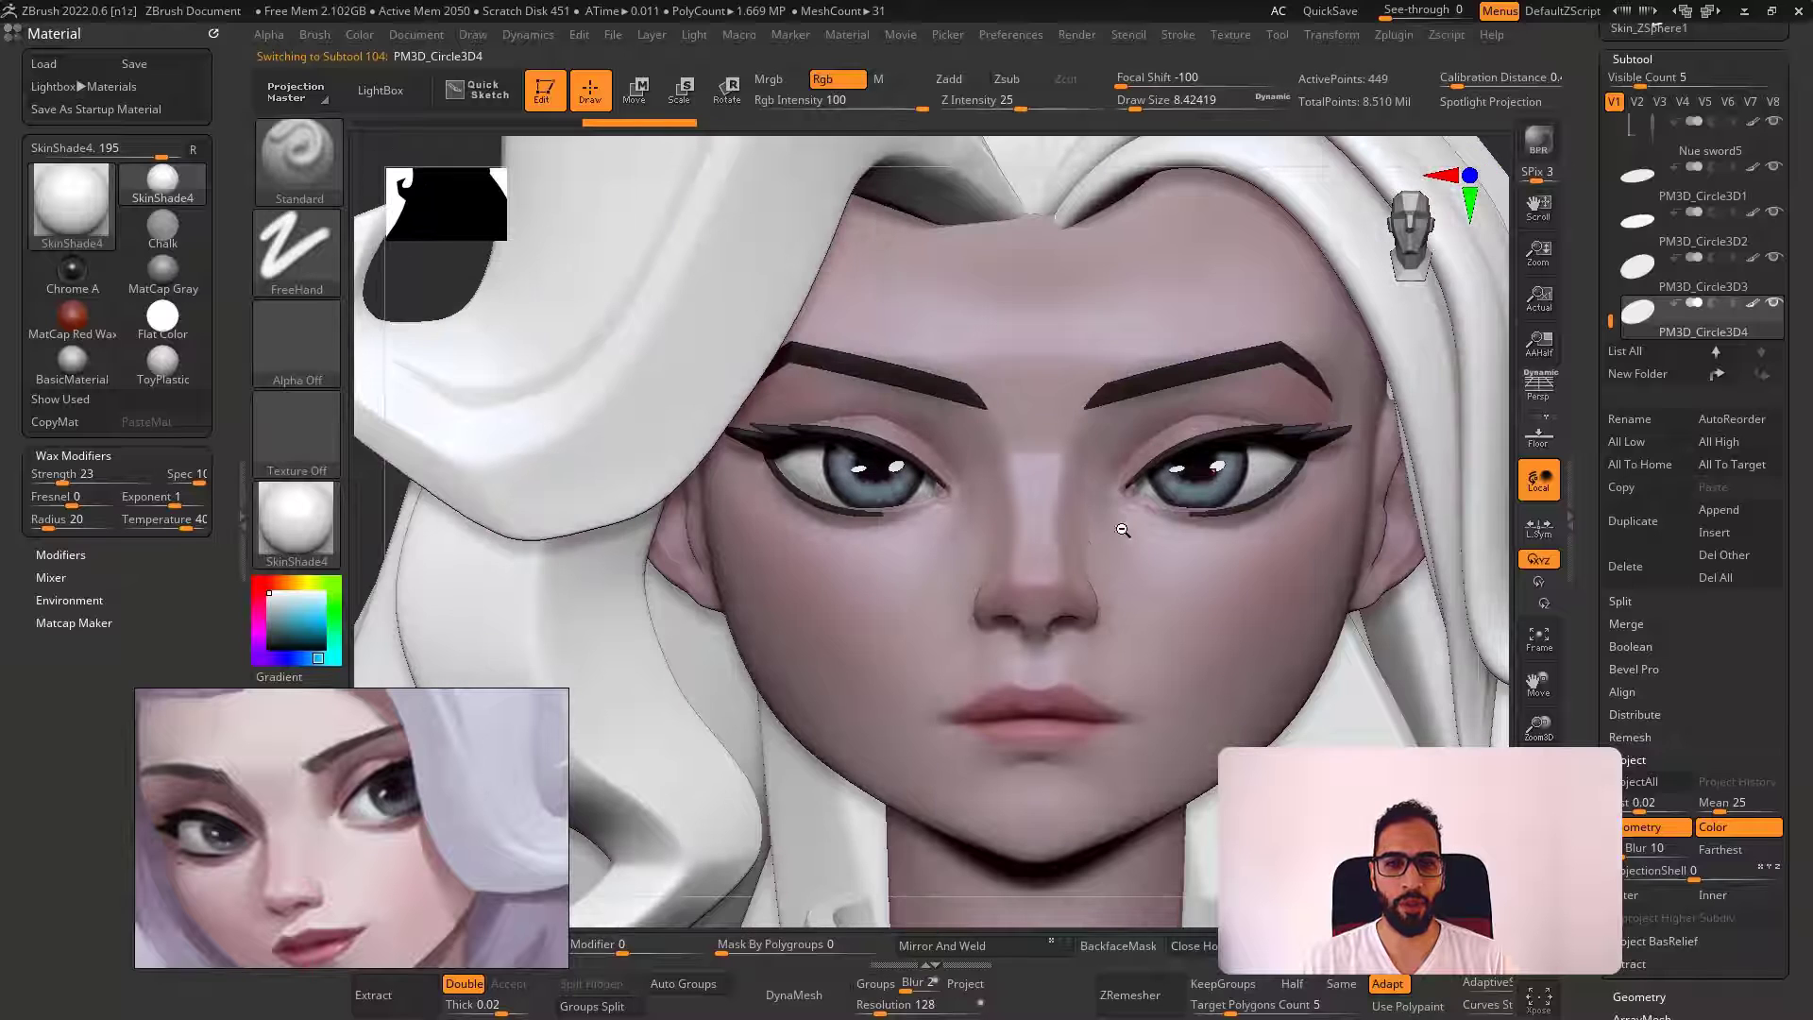
{"action": "key", "text": "w"}
{"action": "left_click_drag", "start_coordinate": [1107, 466], "coordinate": [1111, 465]}
{"action": "key", "text": "q"}
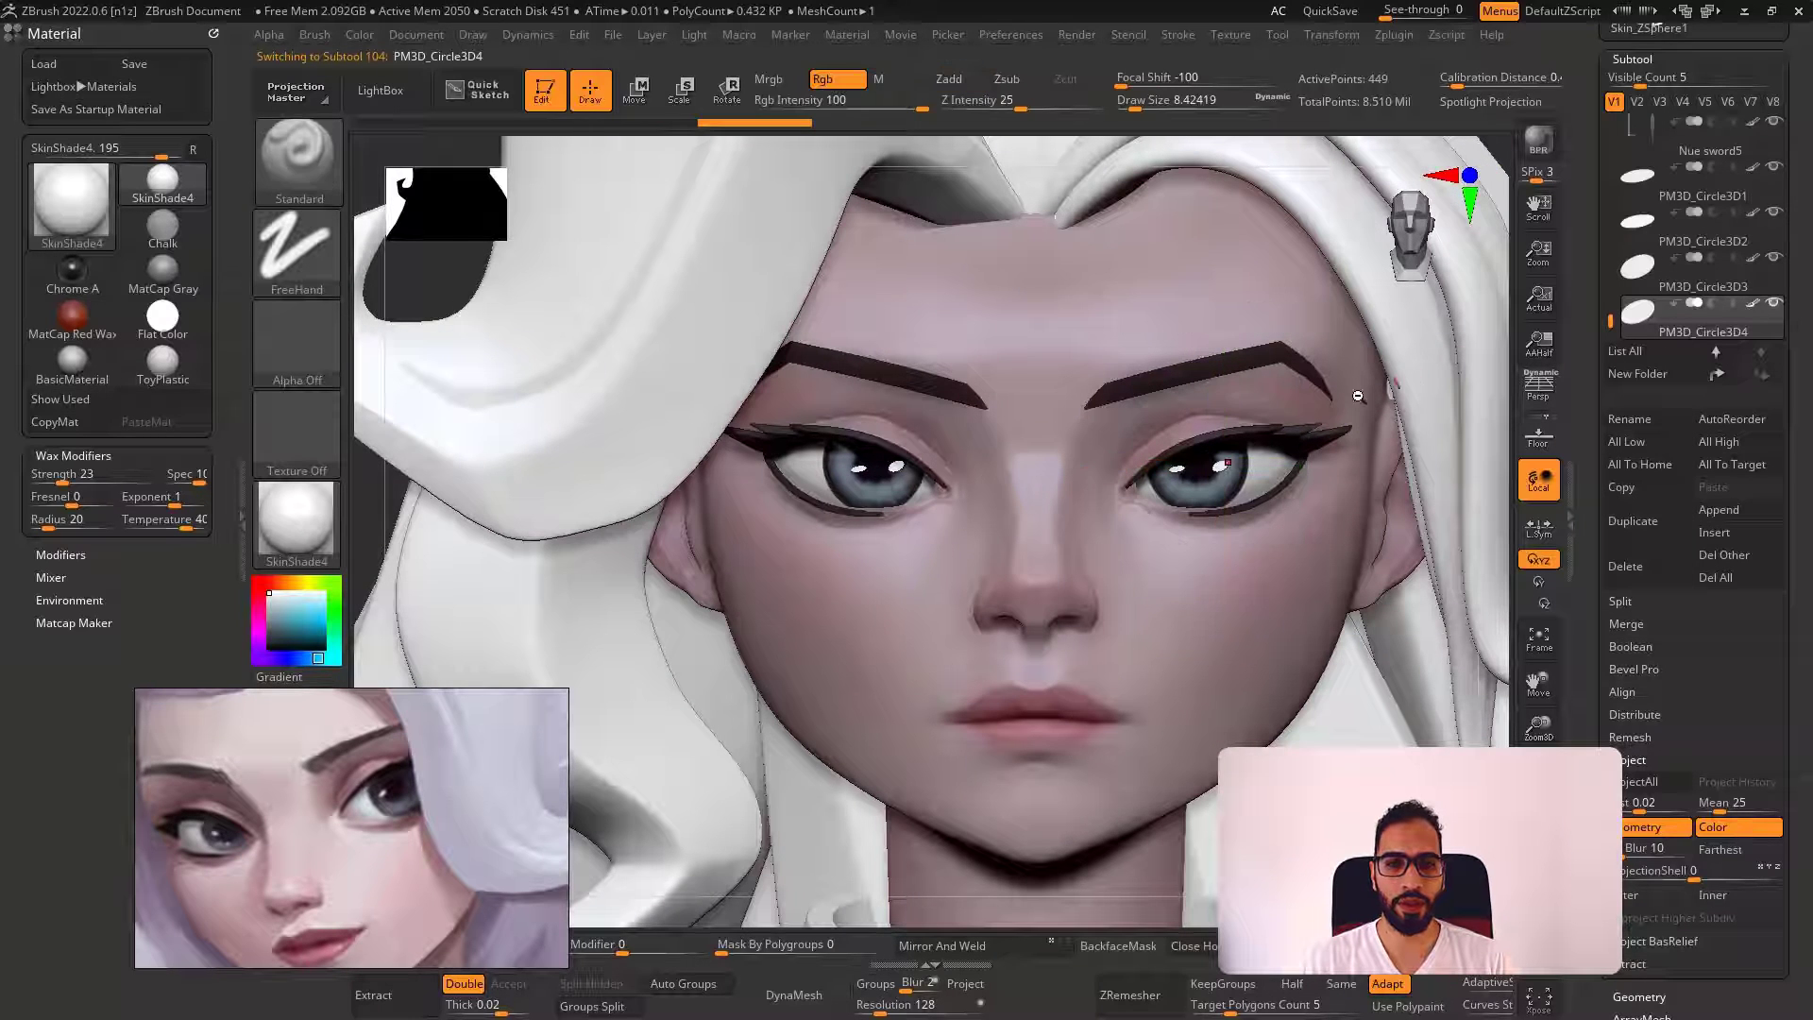
Hide the first pair of highlight circles and nudge the remaining left-eye highlight slightly downward
{"action": "right_click_drag", "start_coordinate": [1358, 396], "coordinate": [1249, 354], "text": "ctrl"}
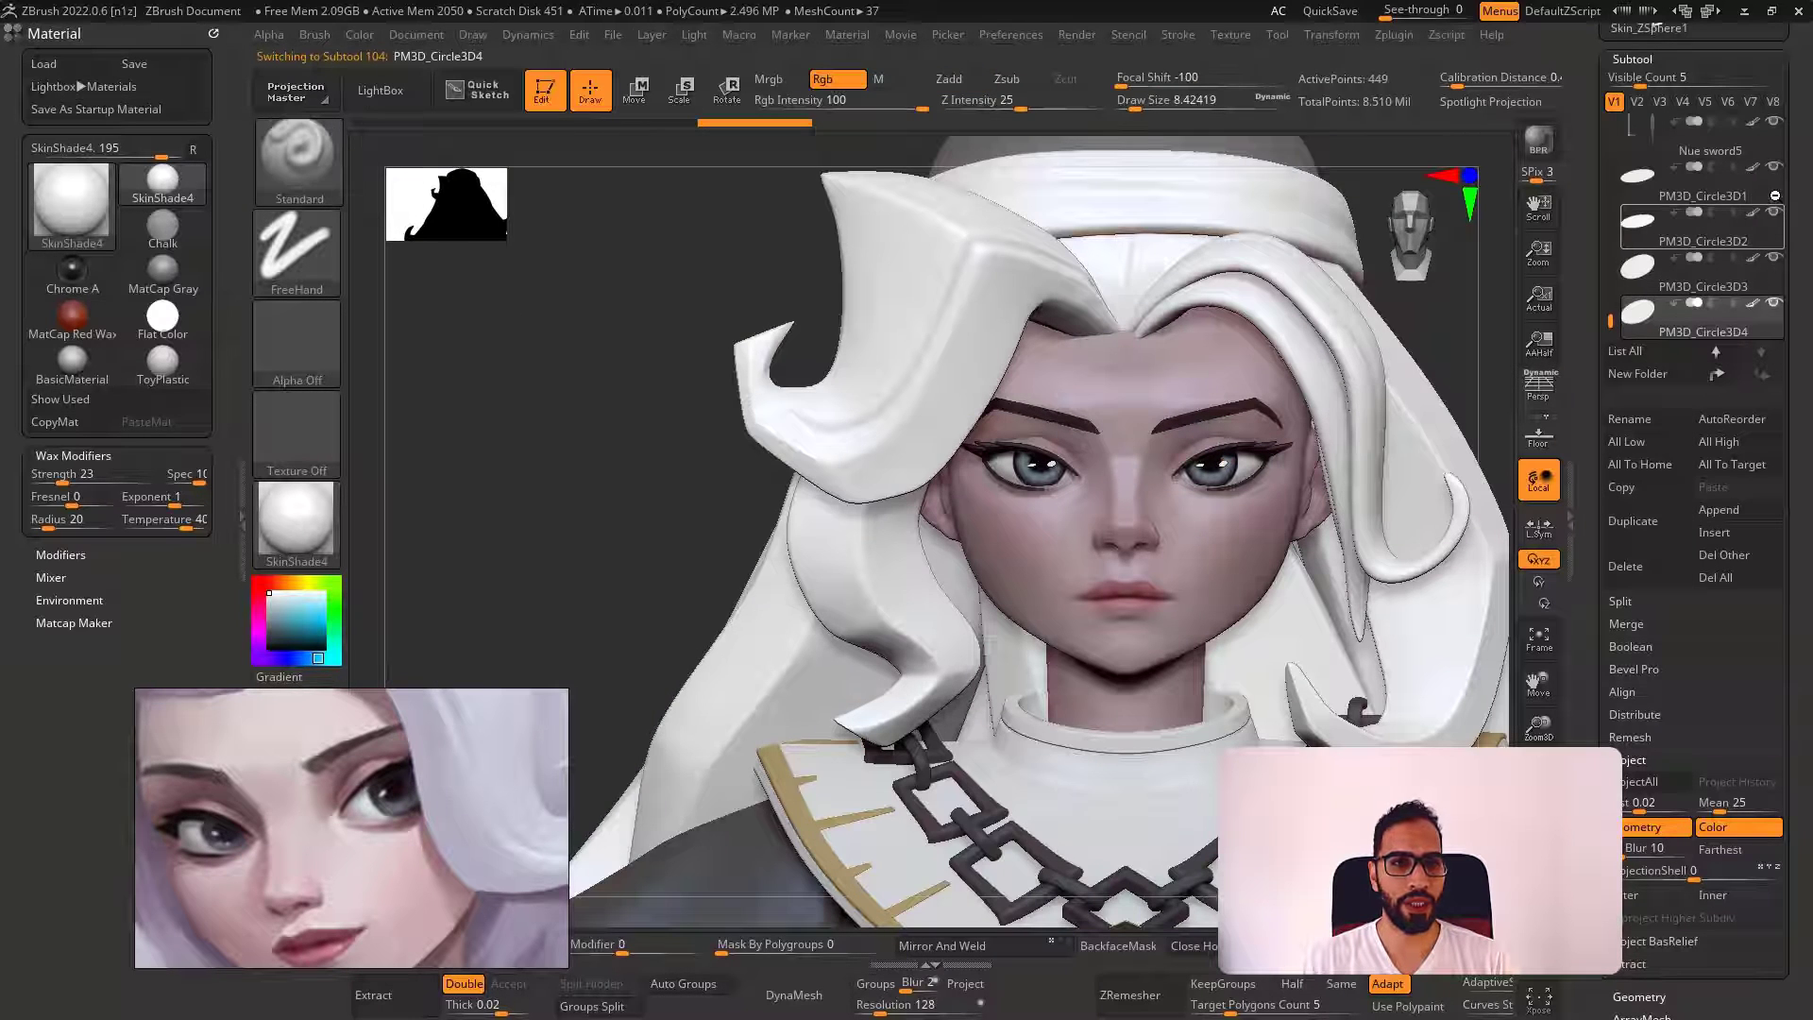
{"action": "left_click", "coordinate": [1773, 212]}
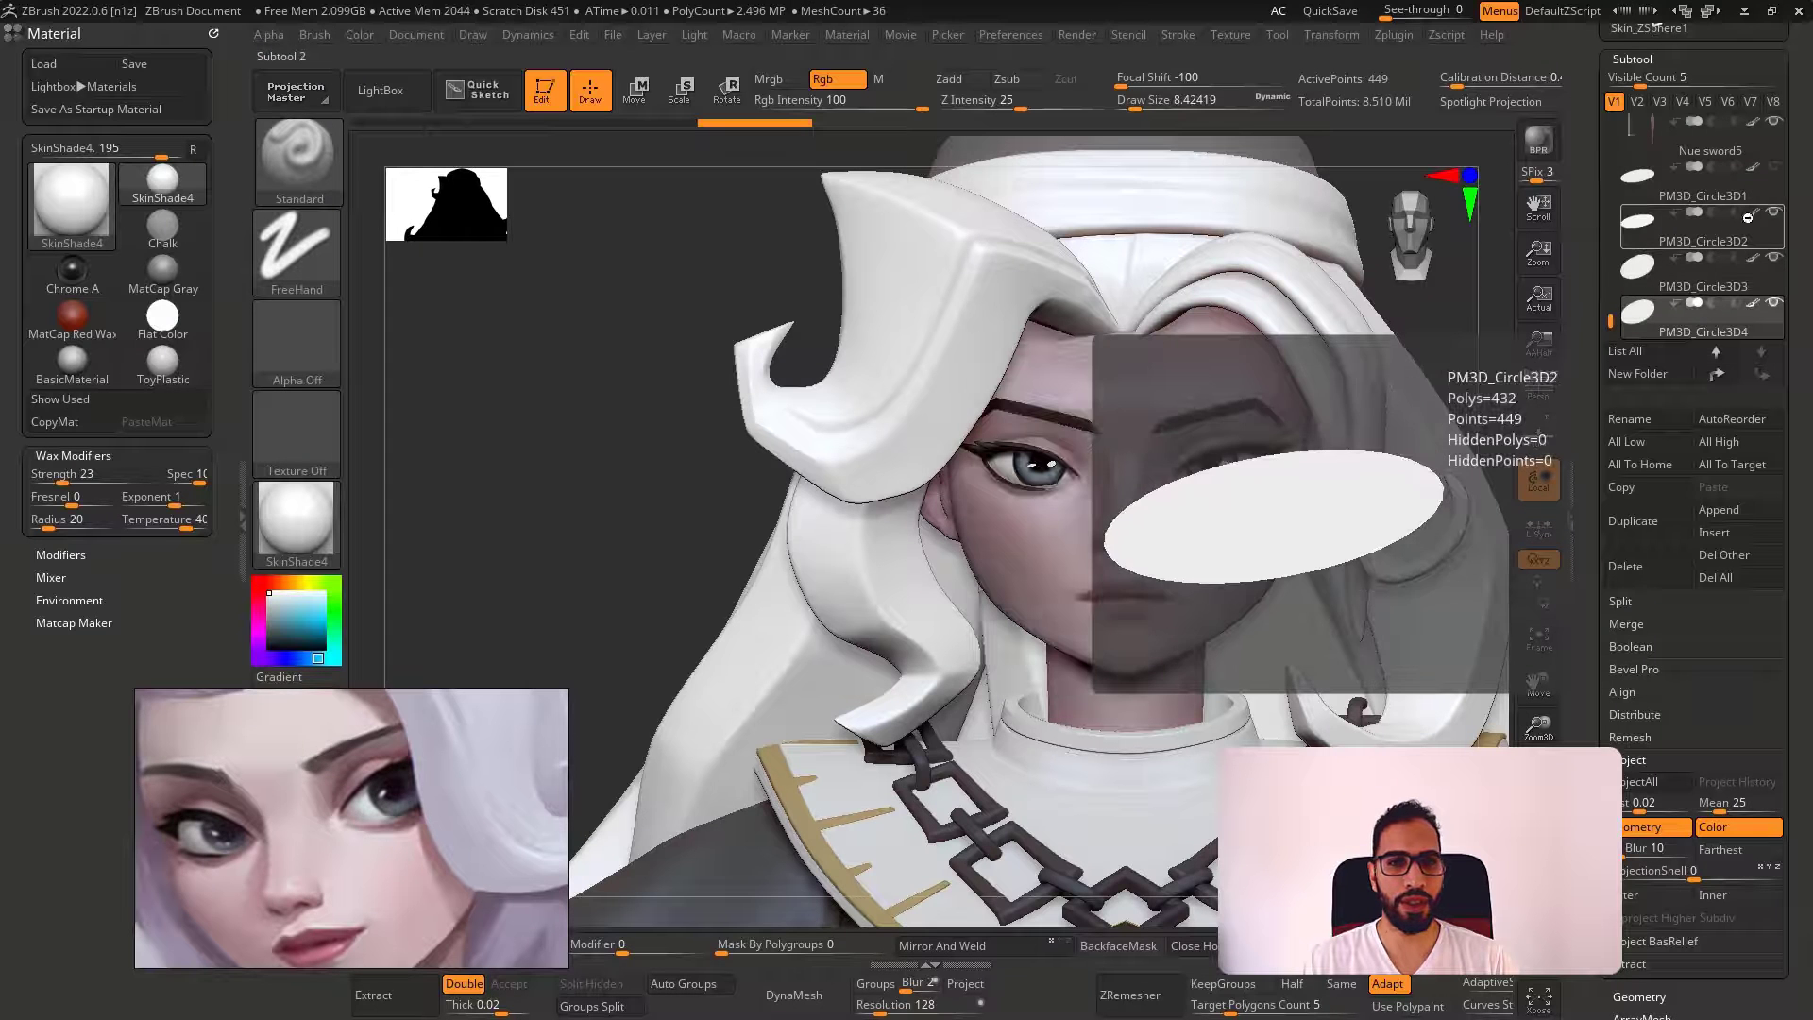
{"action": "right_click_drag", "start_coordinate": [1312, 439], "coordinate": [1214, 615], "text": "alt"}
{"action": "key", "text": "w"}
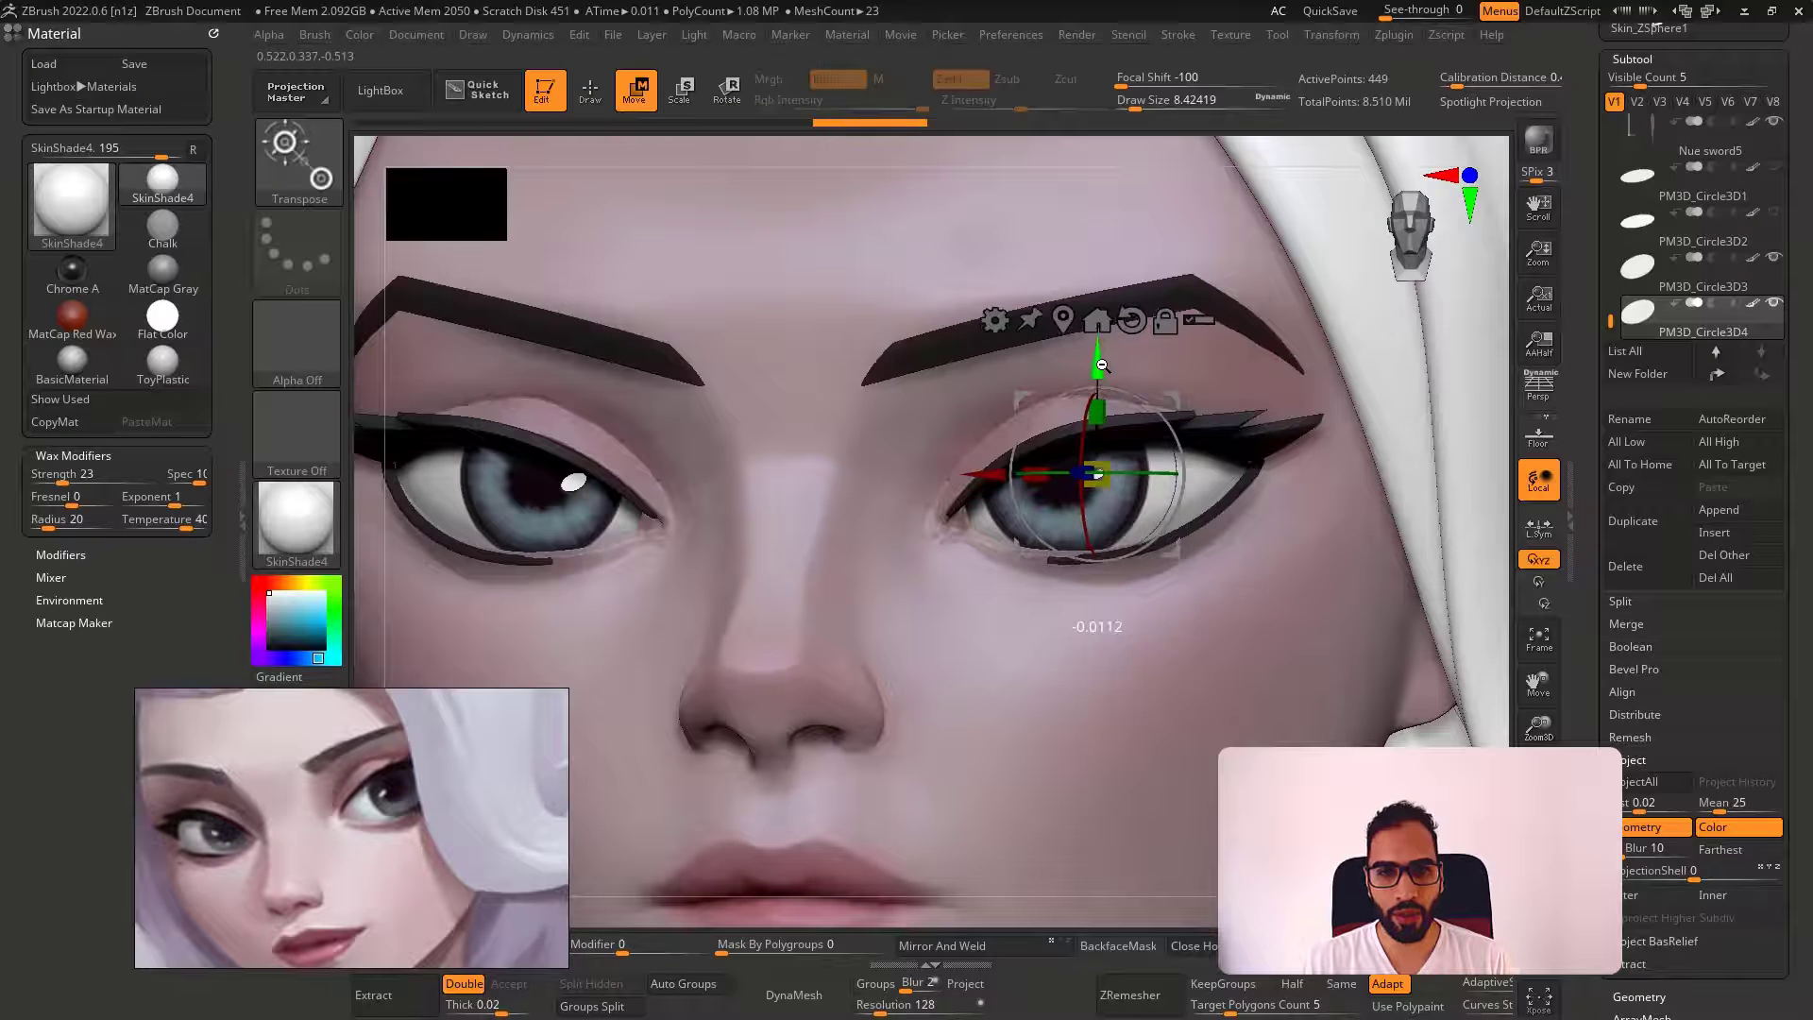
{"action": "key", "text": "q"}
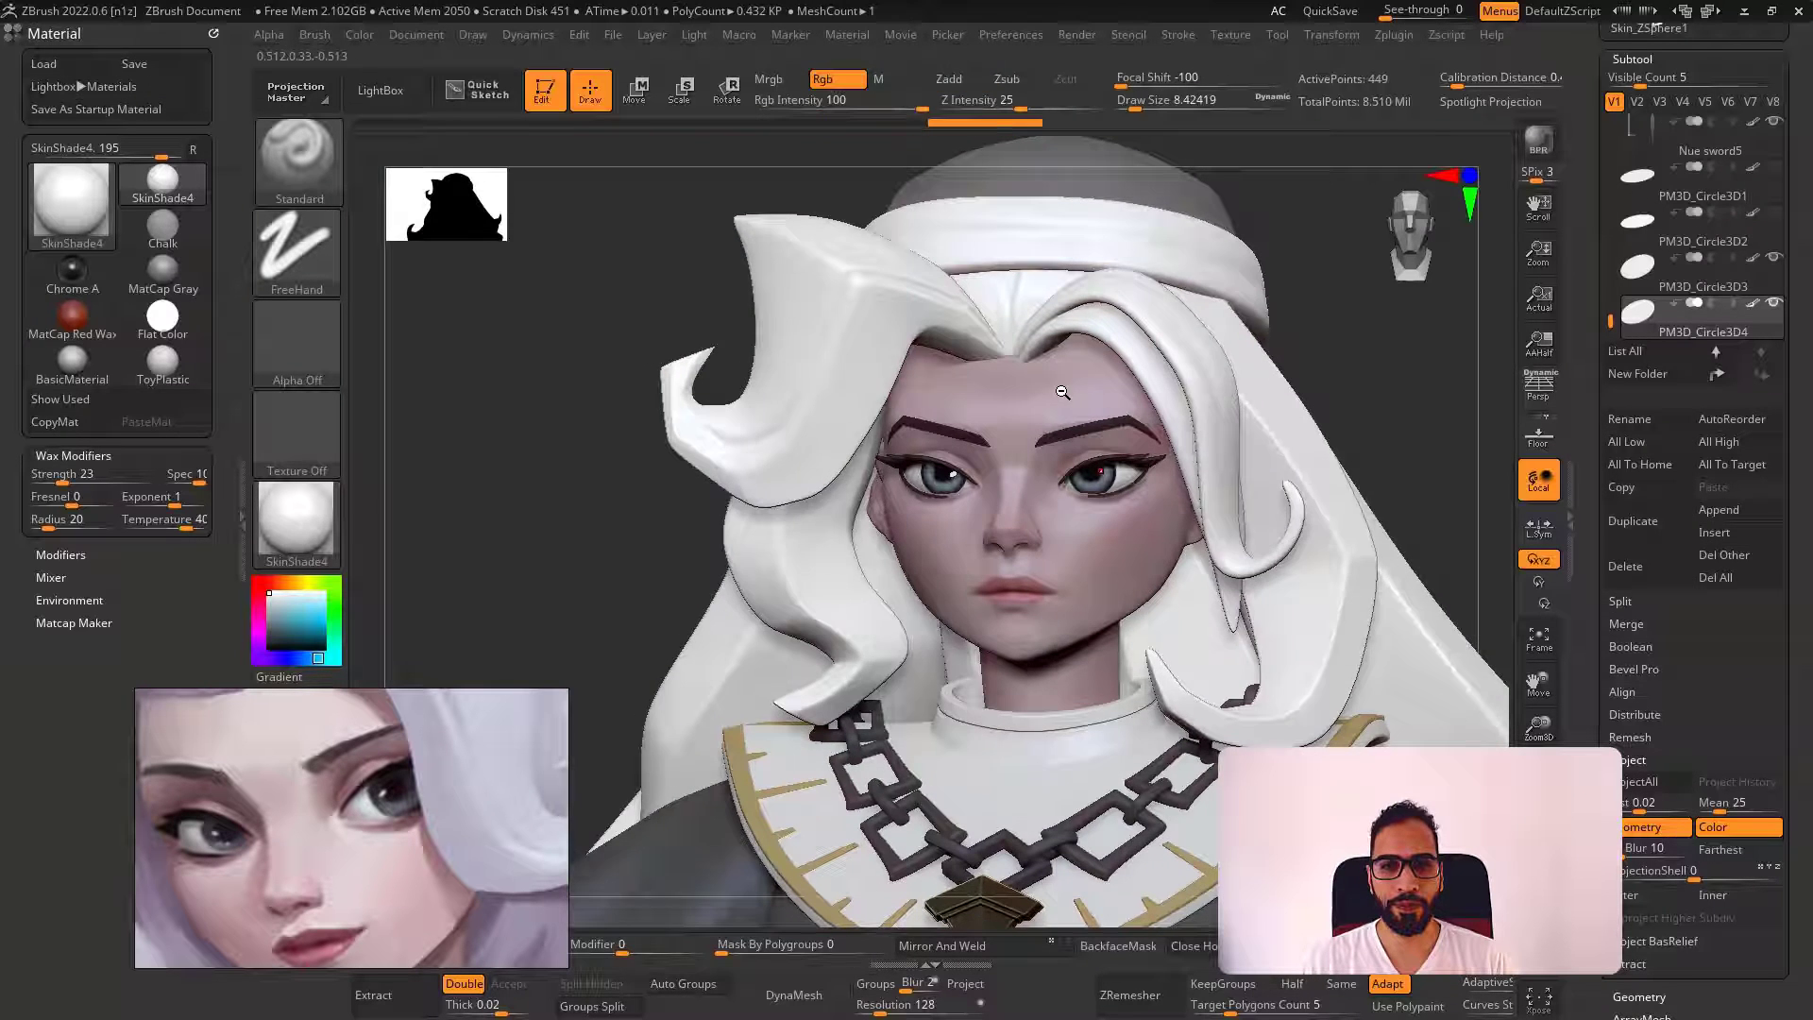
Uniformly rescale the remaining left-eye highlight beside the pupil
{"action": "mouse_move", "coordinate": [1124, 373]}
{"action": "left_mouse_down"}
{"action": "mouse_move", "coordinate": [1371, 376]}
{"action": "mouse_move", "coordinate": [1270, 385]}
{"action": "left_mouse_up"}
{"action": "right_click_drag", "start_coordinate": [1156, 458], "coordinate": [1166, 518], "text": "ctrl"}
{"action": "key", "text": "w"}
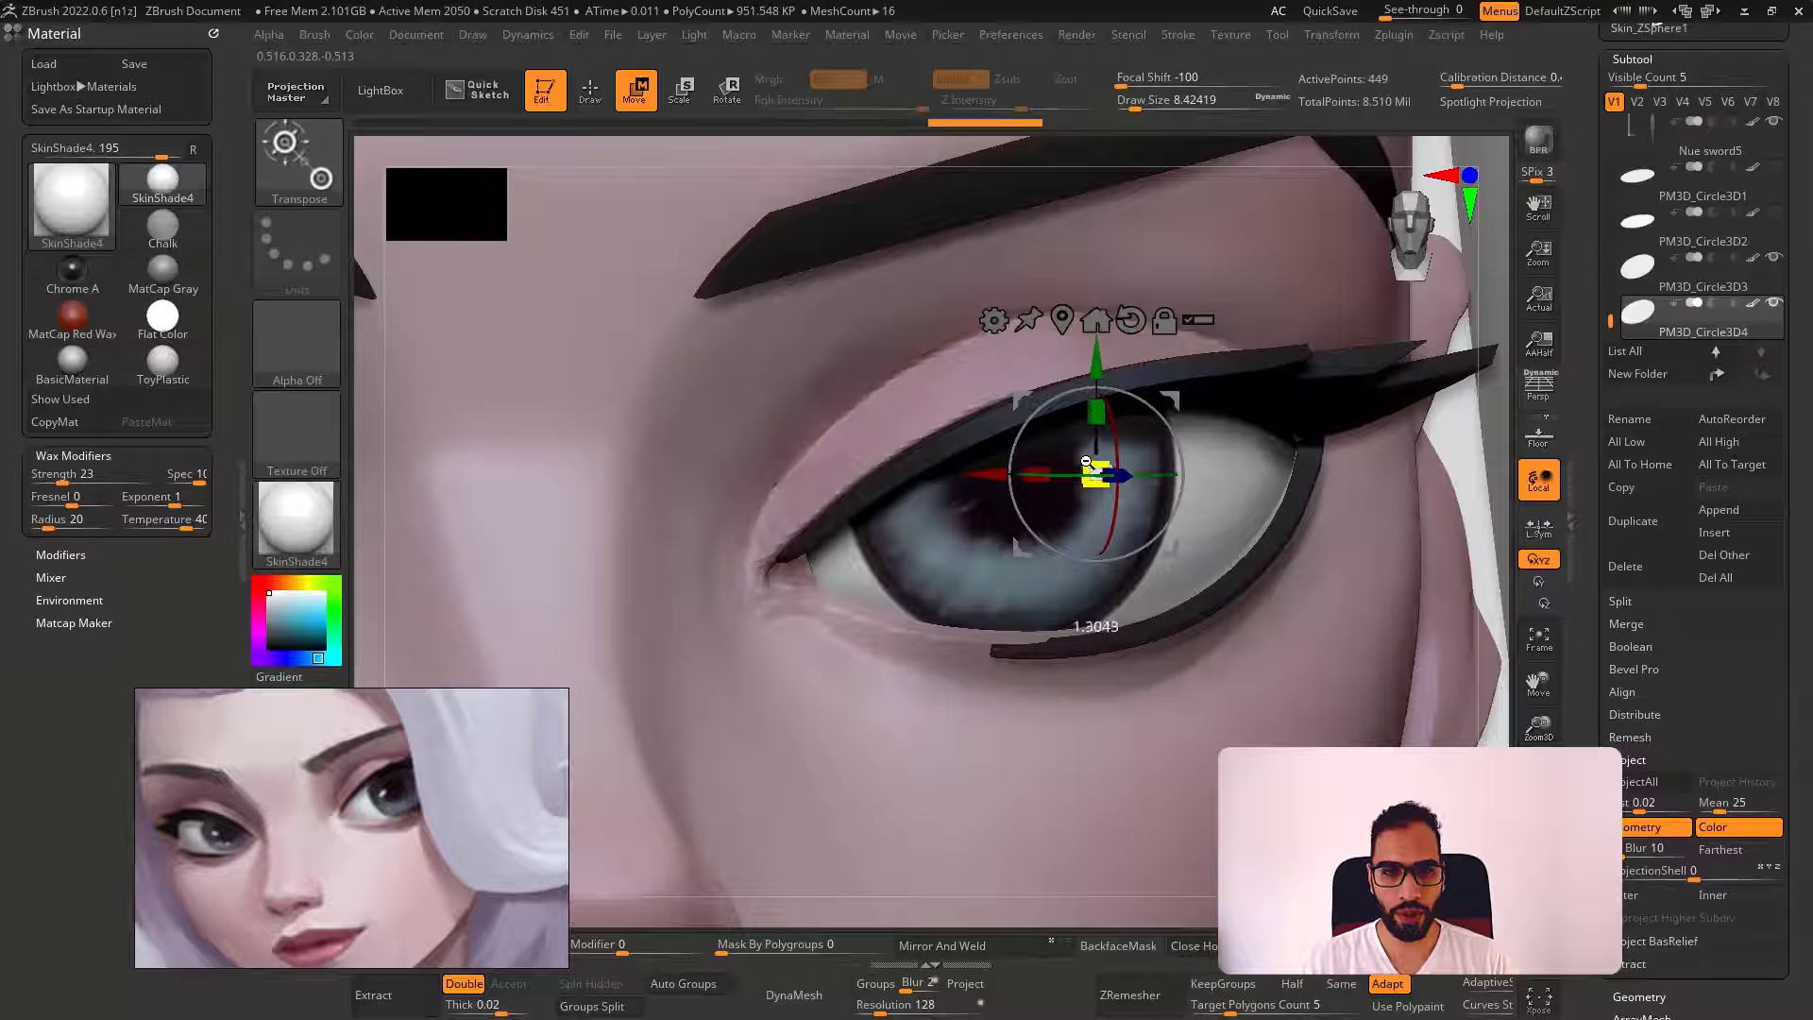
{"action": "key", "text": "q"}
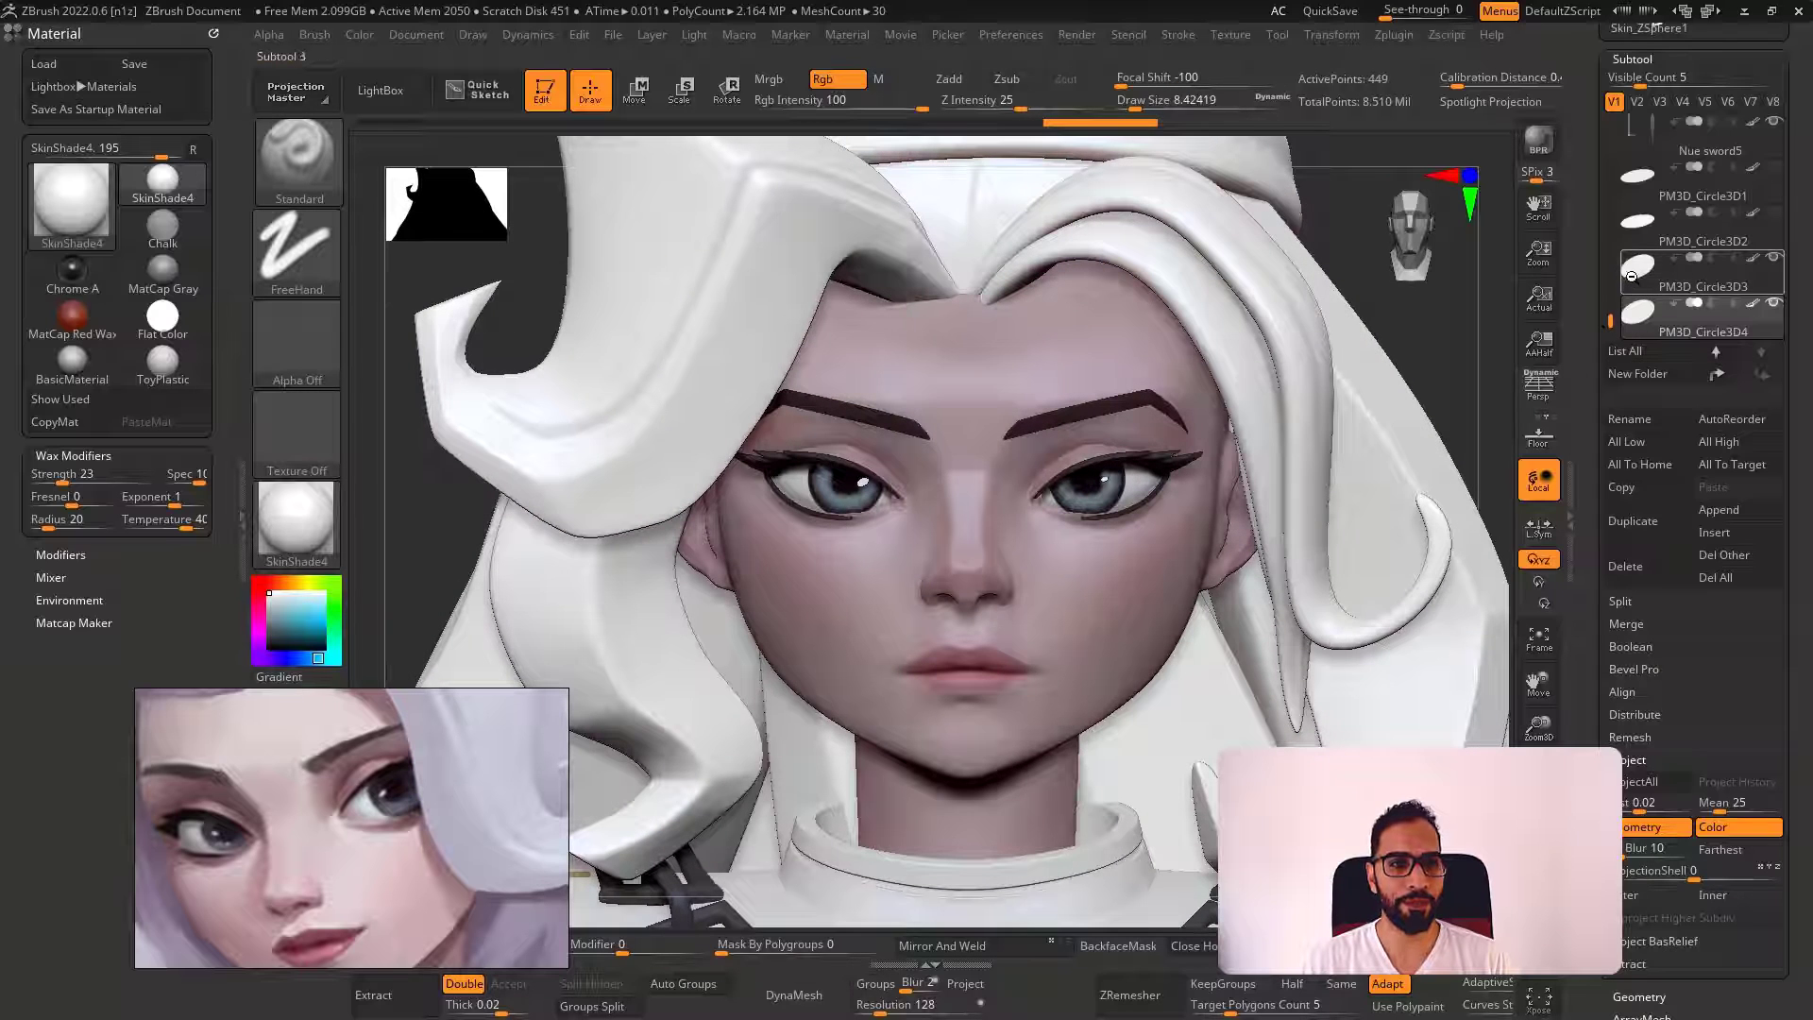
Delete the PM3D_Circle3D3 highlight from the right eye
{"action": "left_click", "coordinate": [1631, 274]}
{"action": "left_click", "coordinate": [1626, 566]}
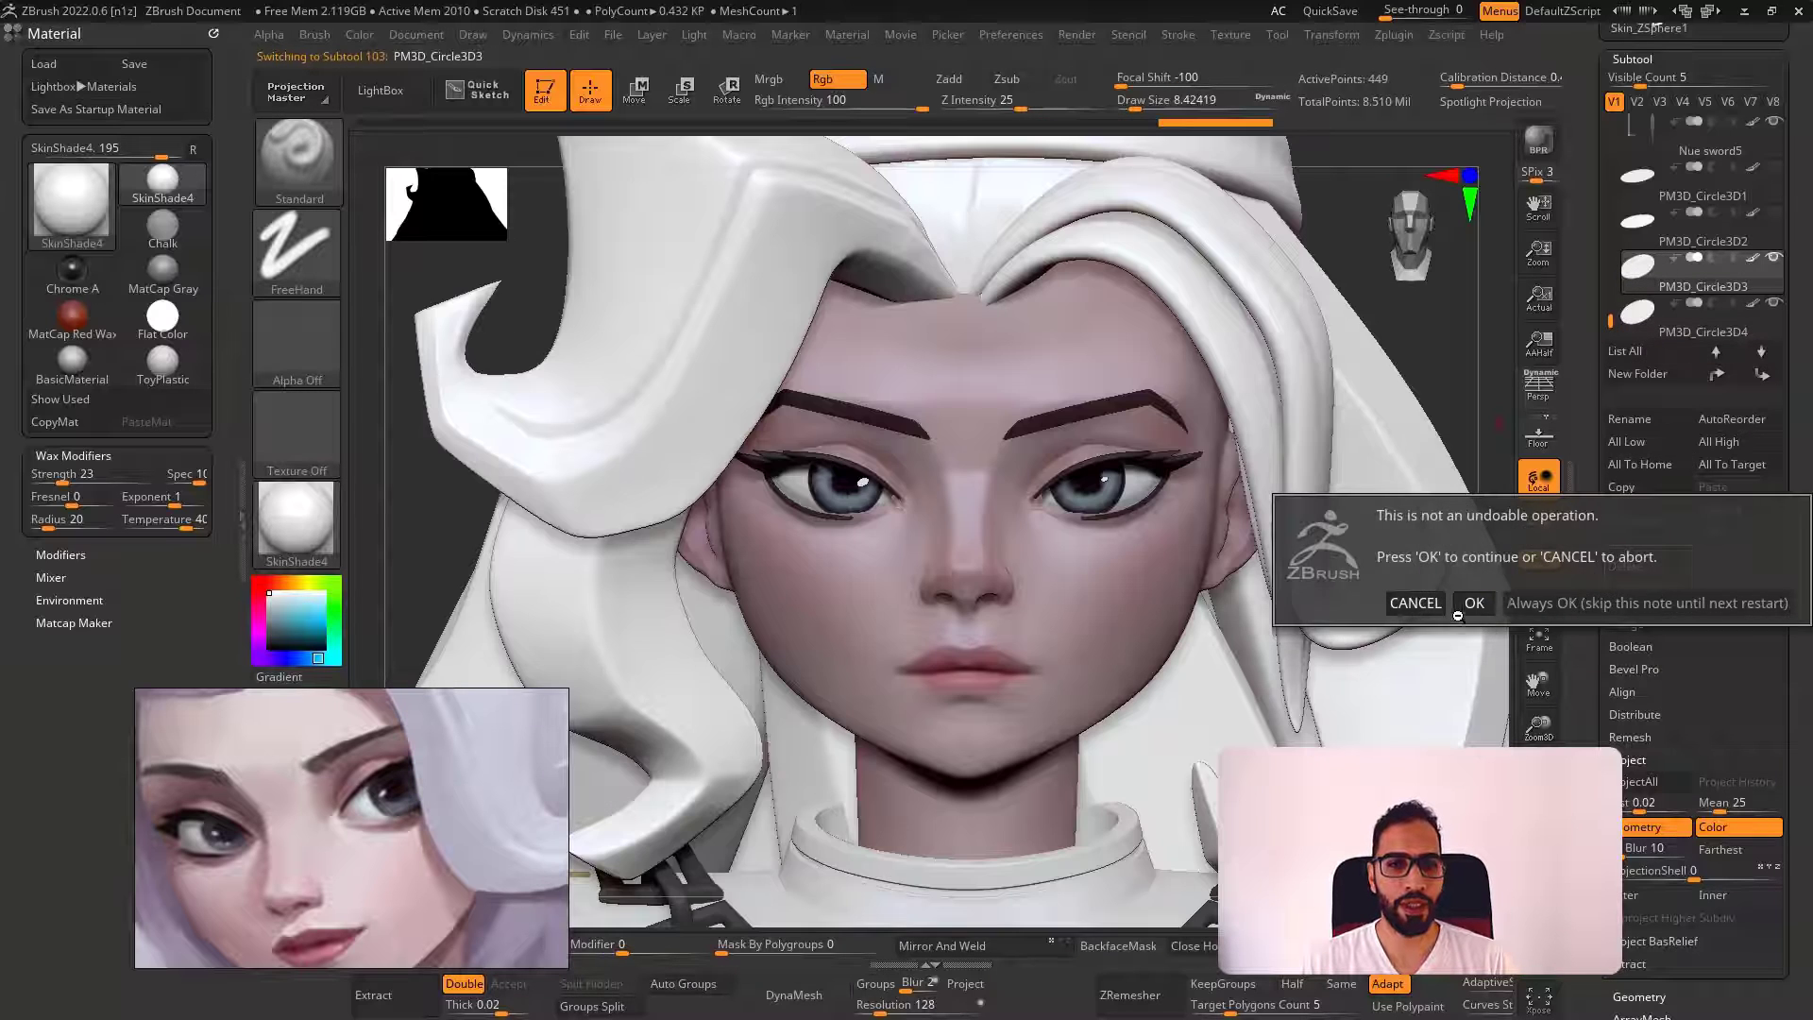
{"action": "left_click", "coordinate": [1471, 604]}
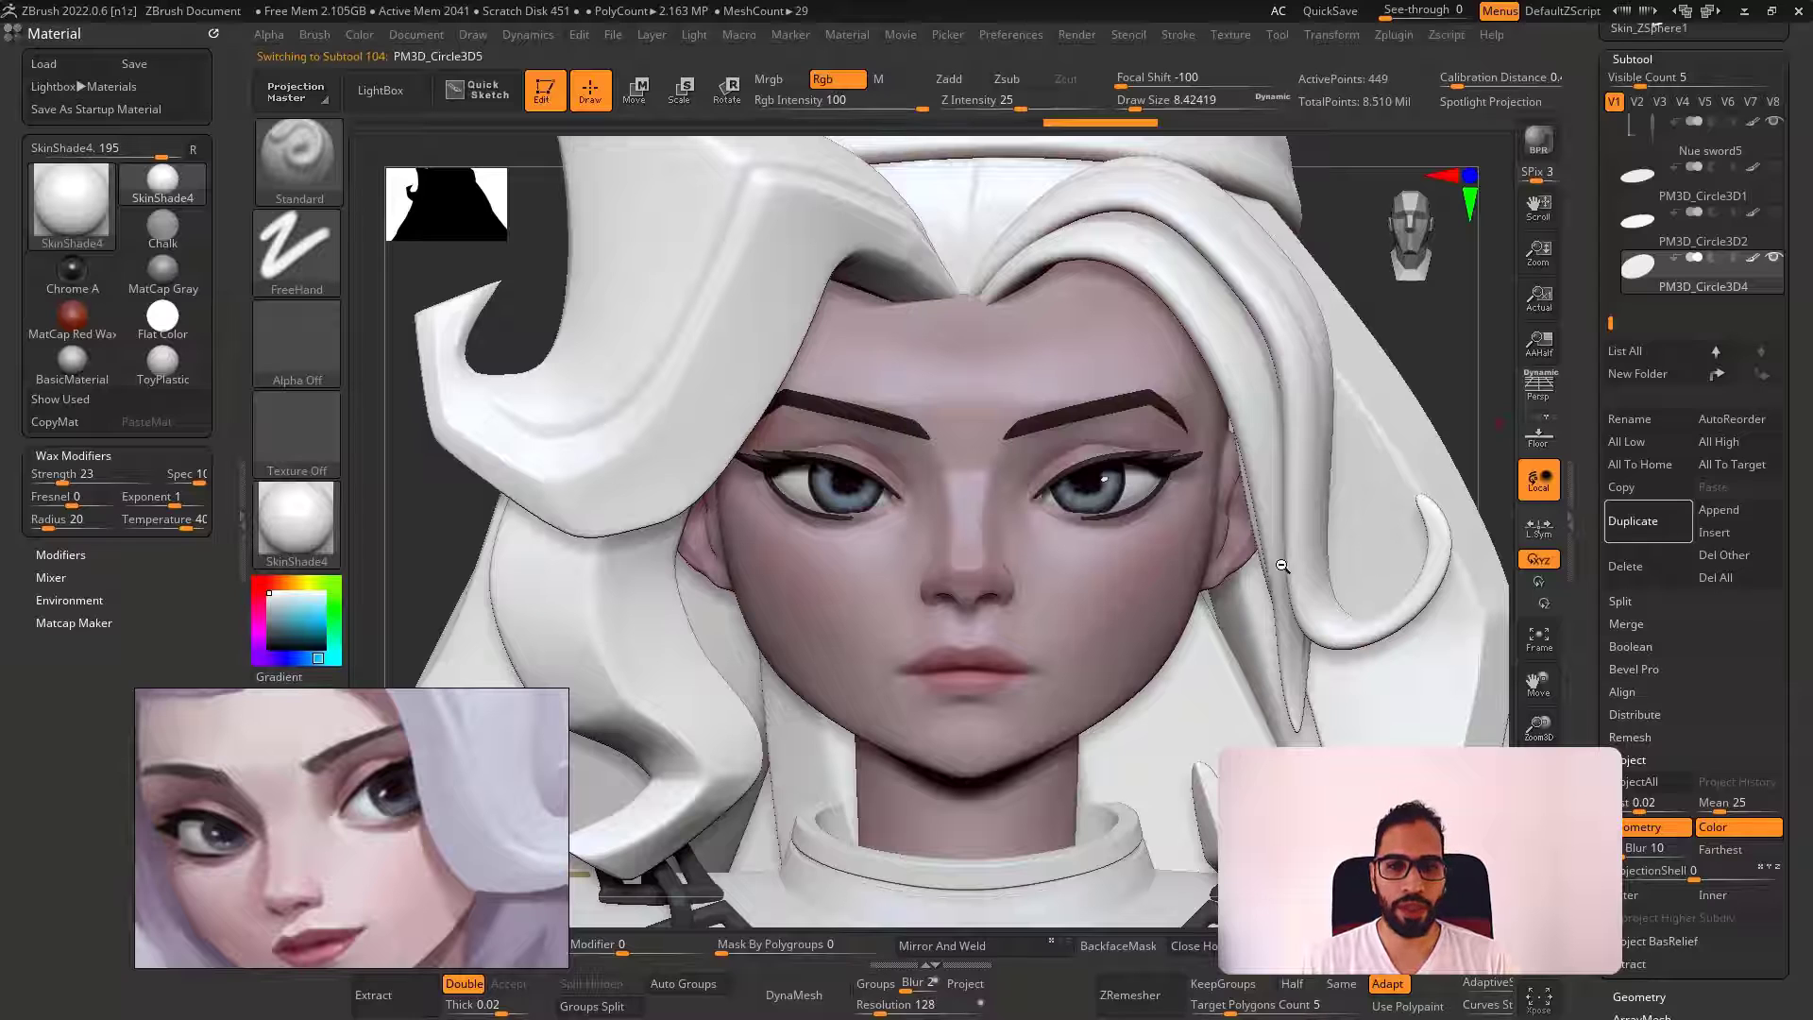
Duplicate the adjusted left-eye highlight and move the copy onto the right eye at the same height
{"action": "key", "text": "w"}
{"action": "left_click_drag", "start_coordinate": [954, 480], "coordinate": [739, 478]}
{"action": "key", "text": "q"}
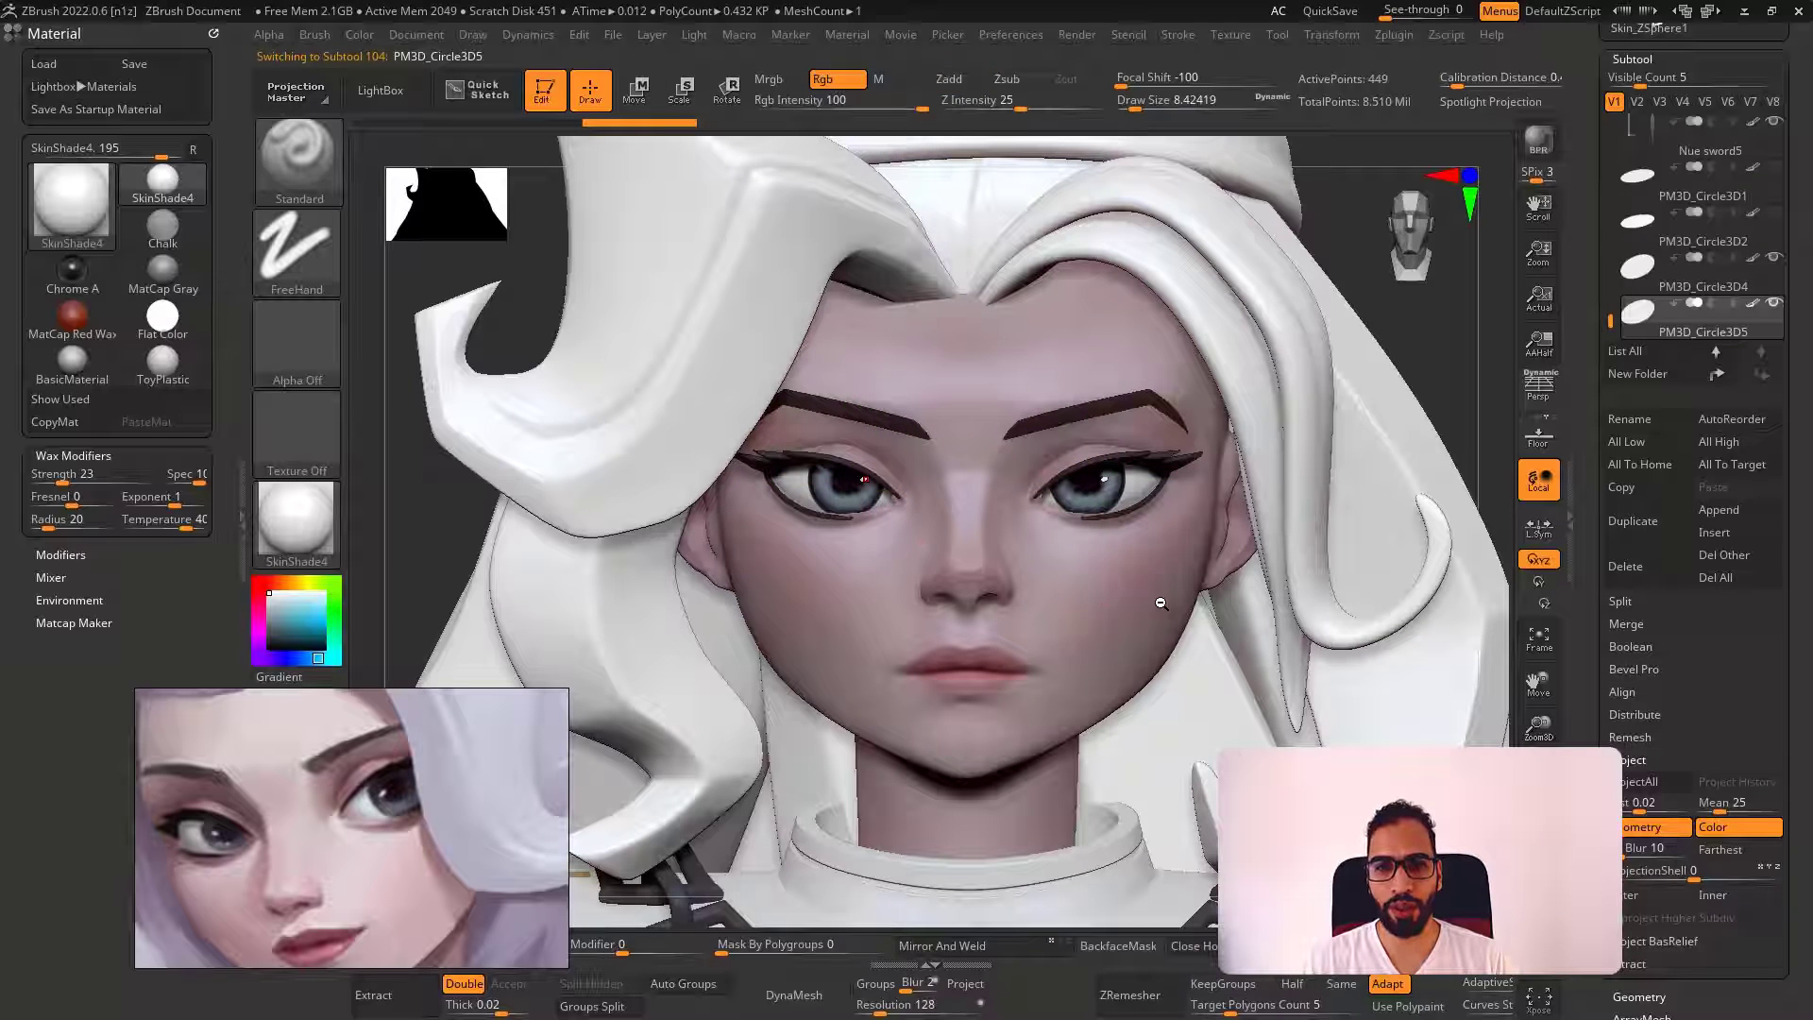
Merge the PM3D_Circle3D4 highlight down with PM3D_Circle3D5 so both eye highlights share one subtool
{"action": "mouse_move", "coordinate": [987, 582]}
{"action": "right_mouse_down", "text": "ctrl"}
{"action": "mouse_move", "coordinate": [1226, 376]}
{"action": "mouse_move", "coordinate": [1133, 394]}
{"action": "right_mouse_up", "text": "ctrl"}
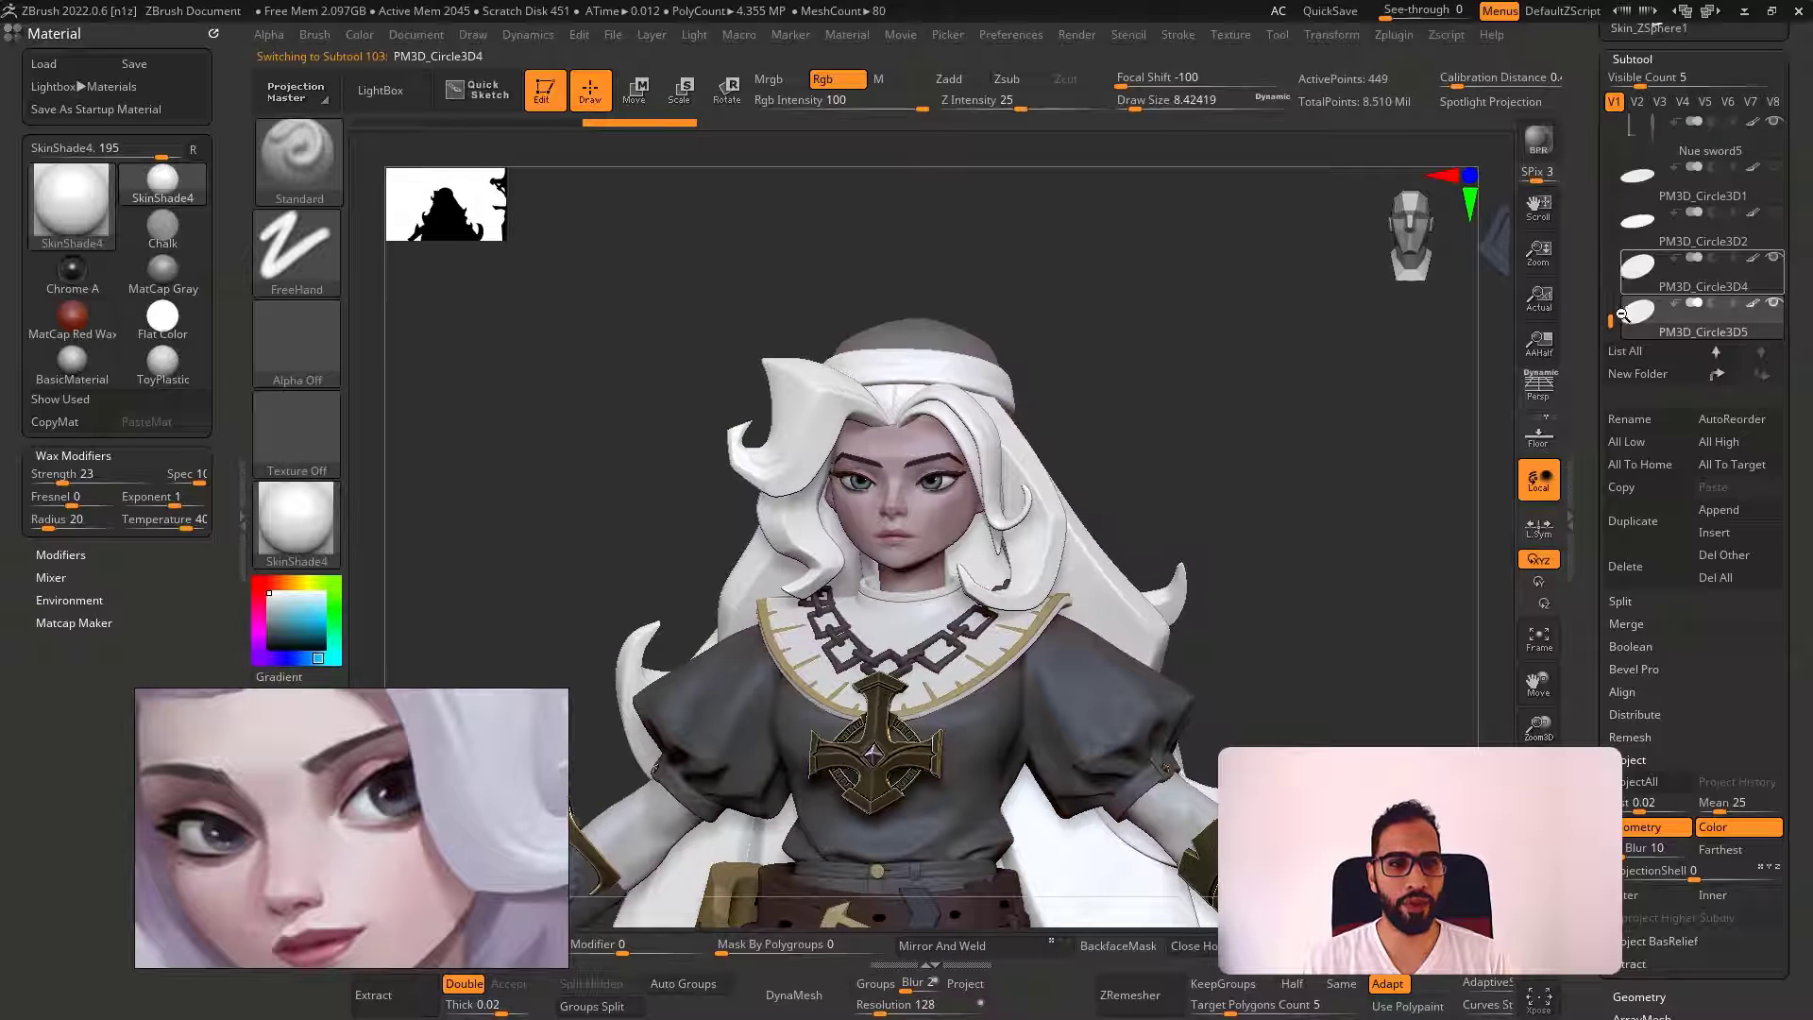
{"action": "left_click", "coordinate": [1641, 272]}
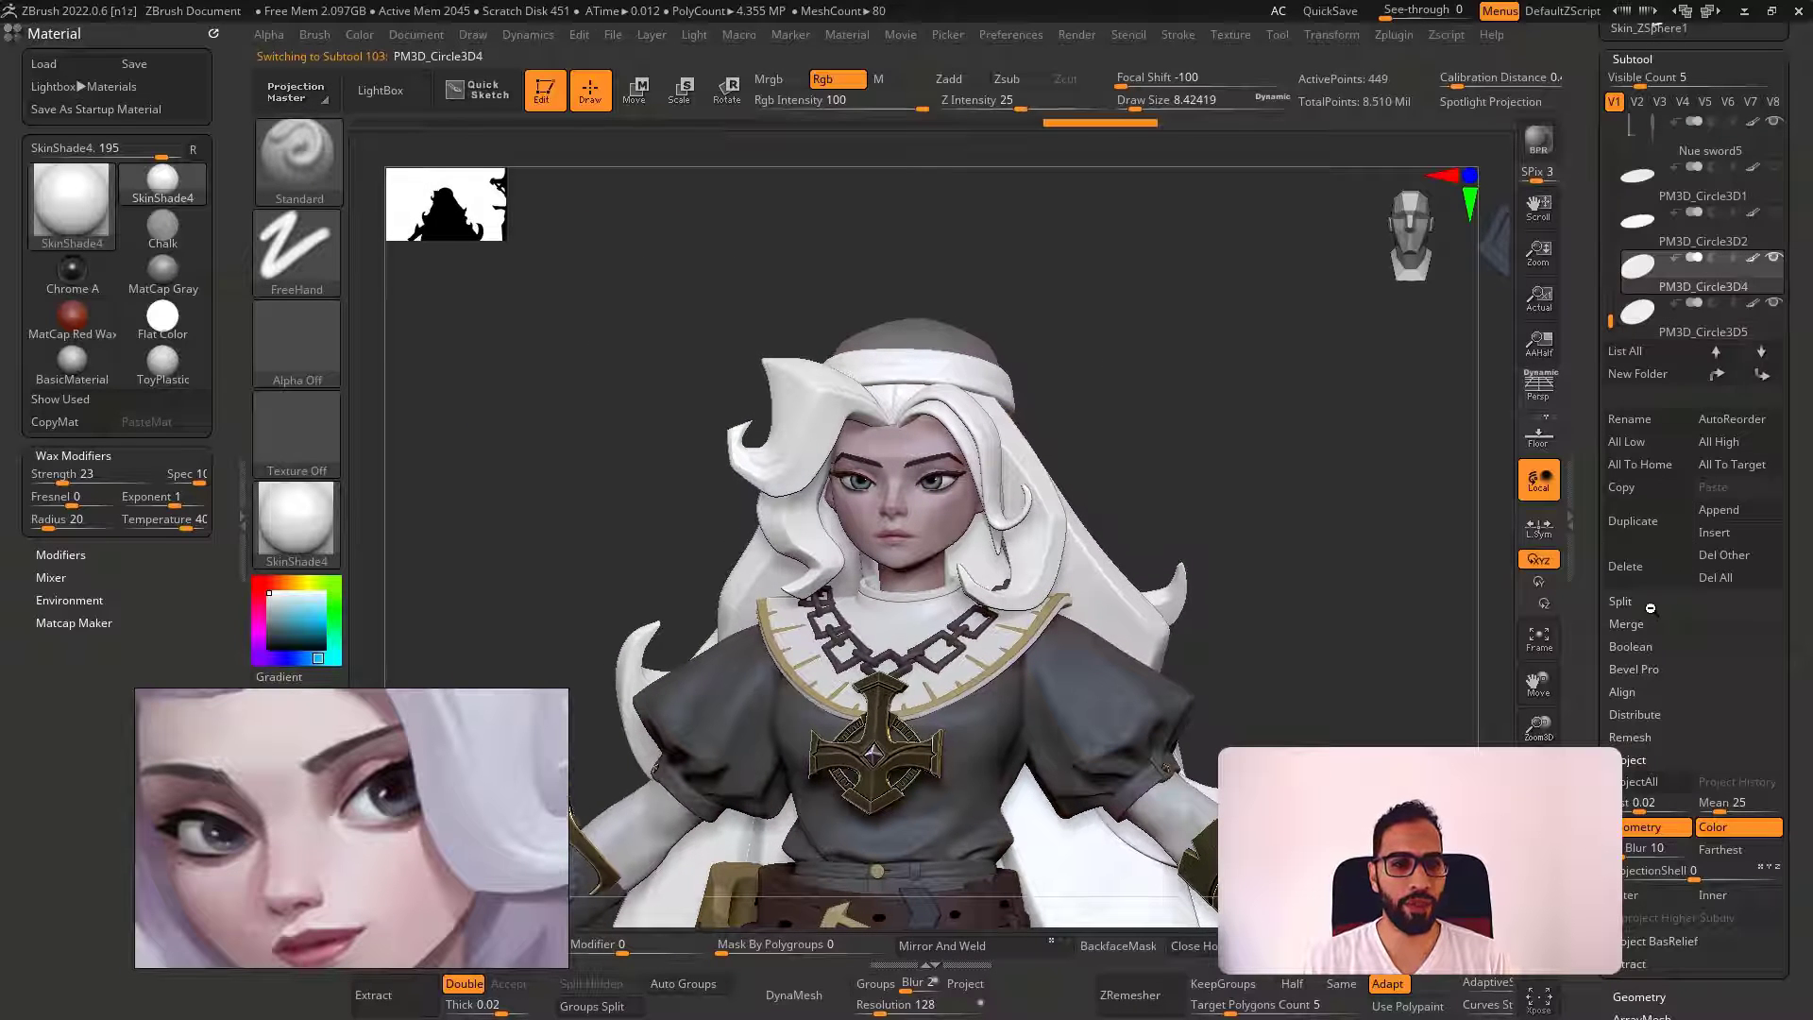
{"action": "left_click", "coordinate": [1633, 58]}
{"action": "left_click", "coordinate": [1629, 80]}
{"action": "left_click", "coordinate": [1630, 82]}
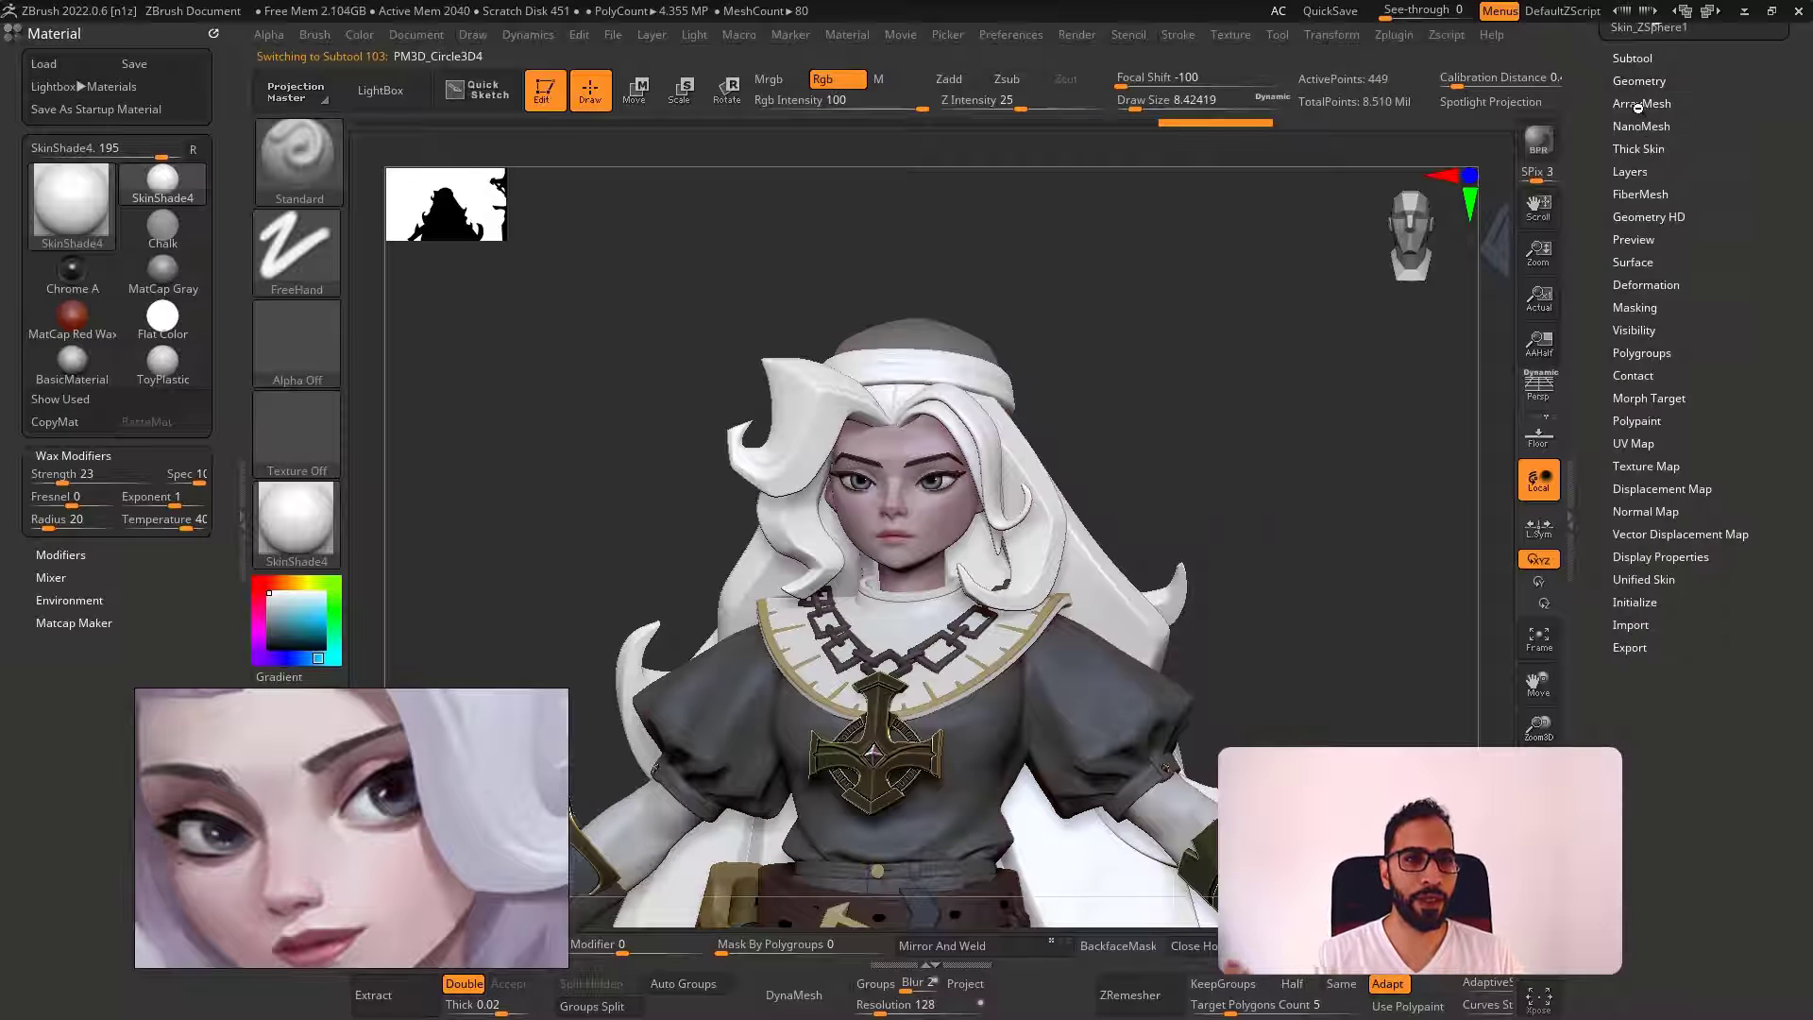
{"action": "left_click", "coordinate": [1640, 81]}
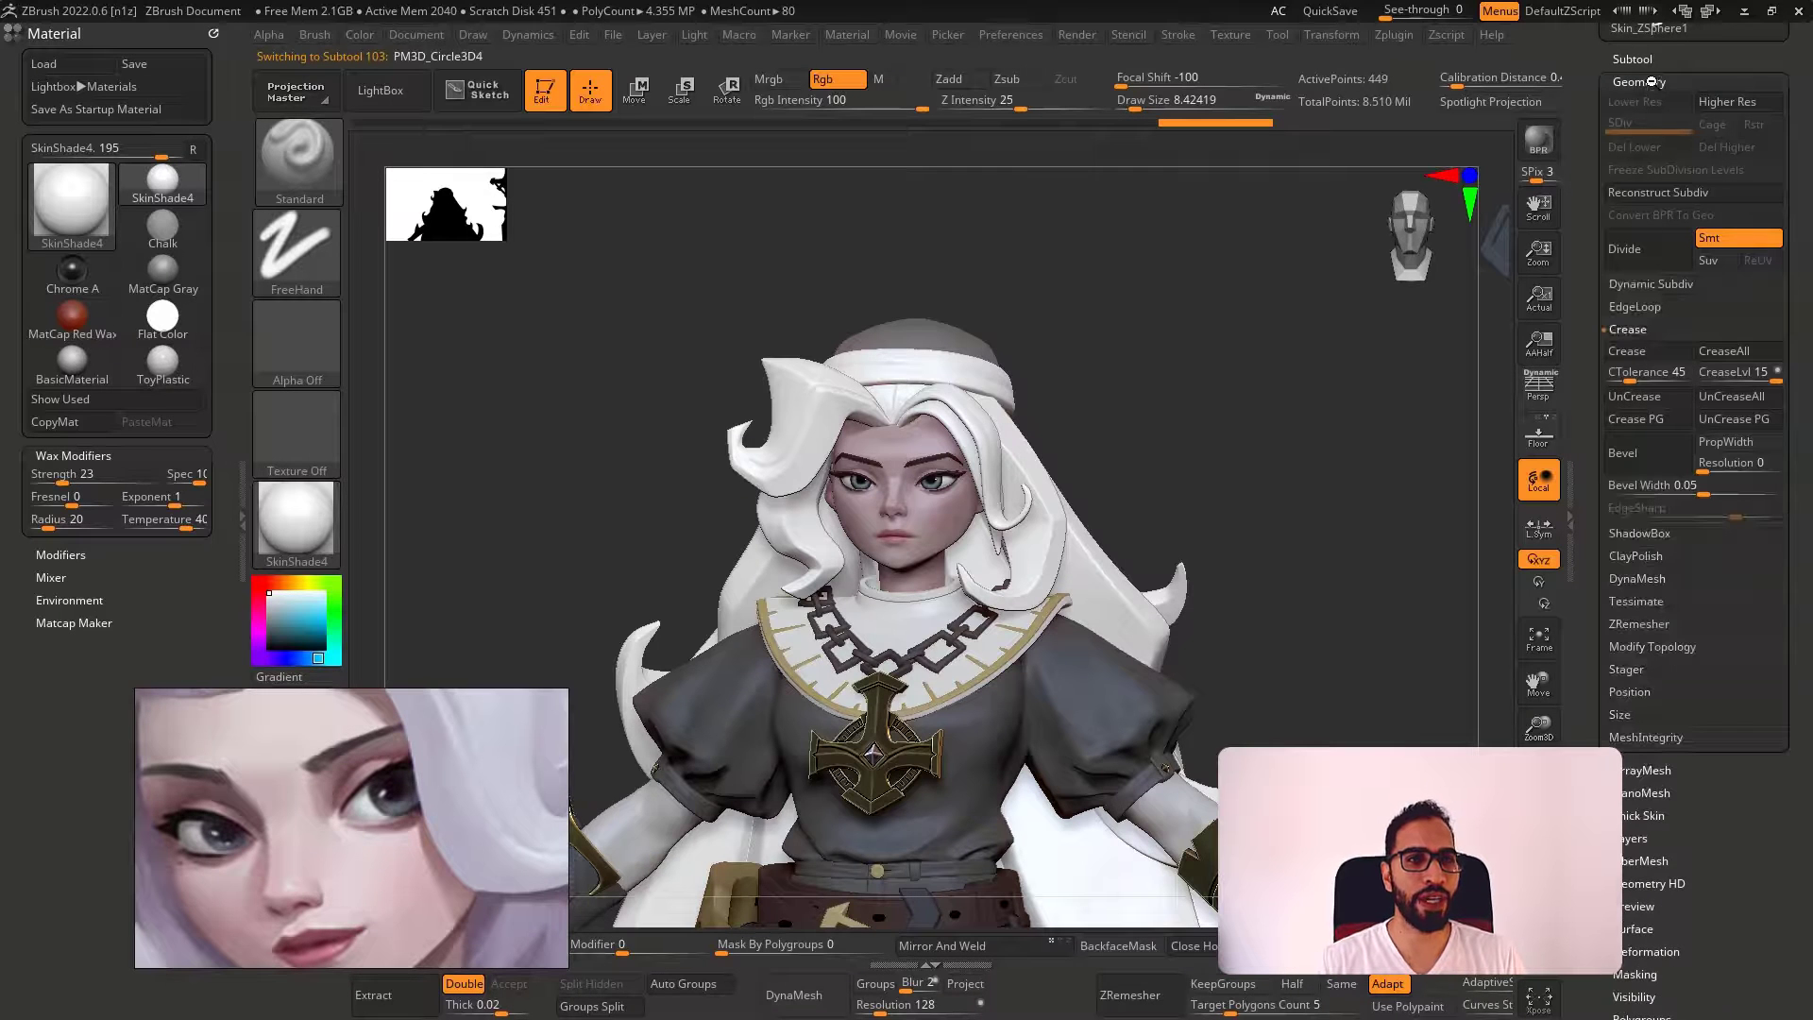
{"action": "left_click", "coordinate": [1633, 59]}
{"action": "left_click", "coordinate": [1632, 58]}
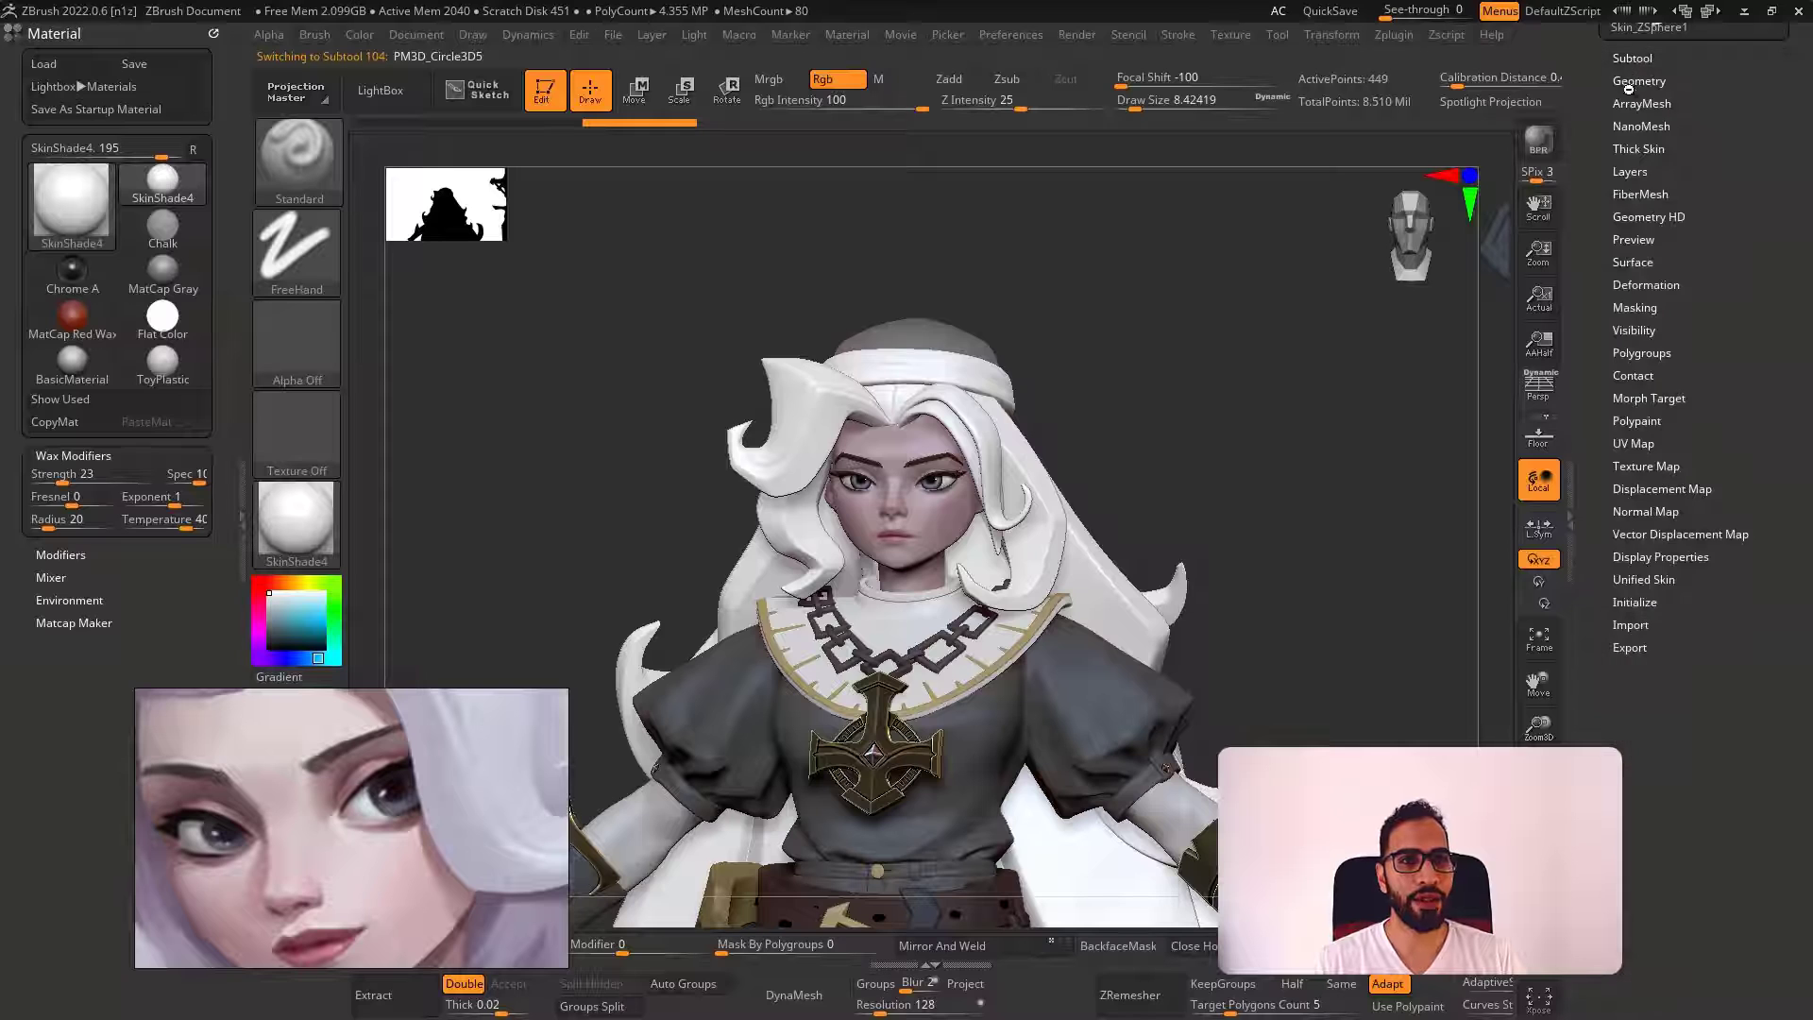
{"action": "left_click", "coordinate": [1640, 76]}
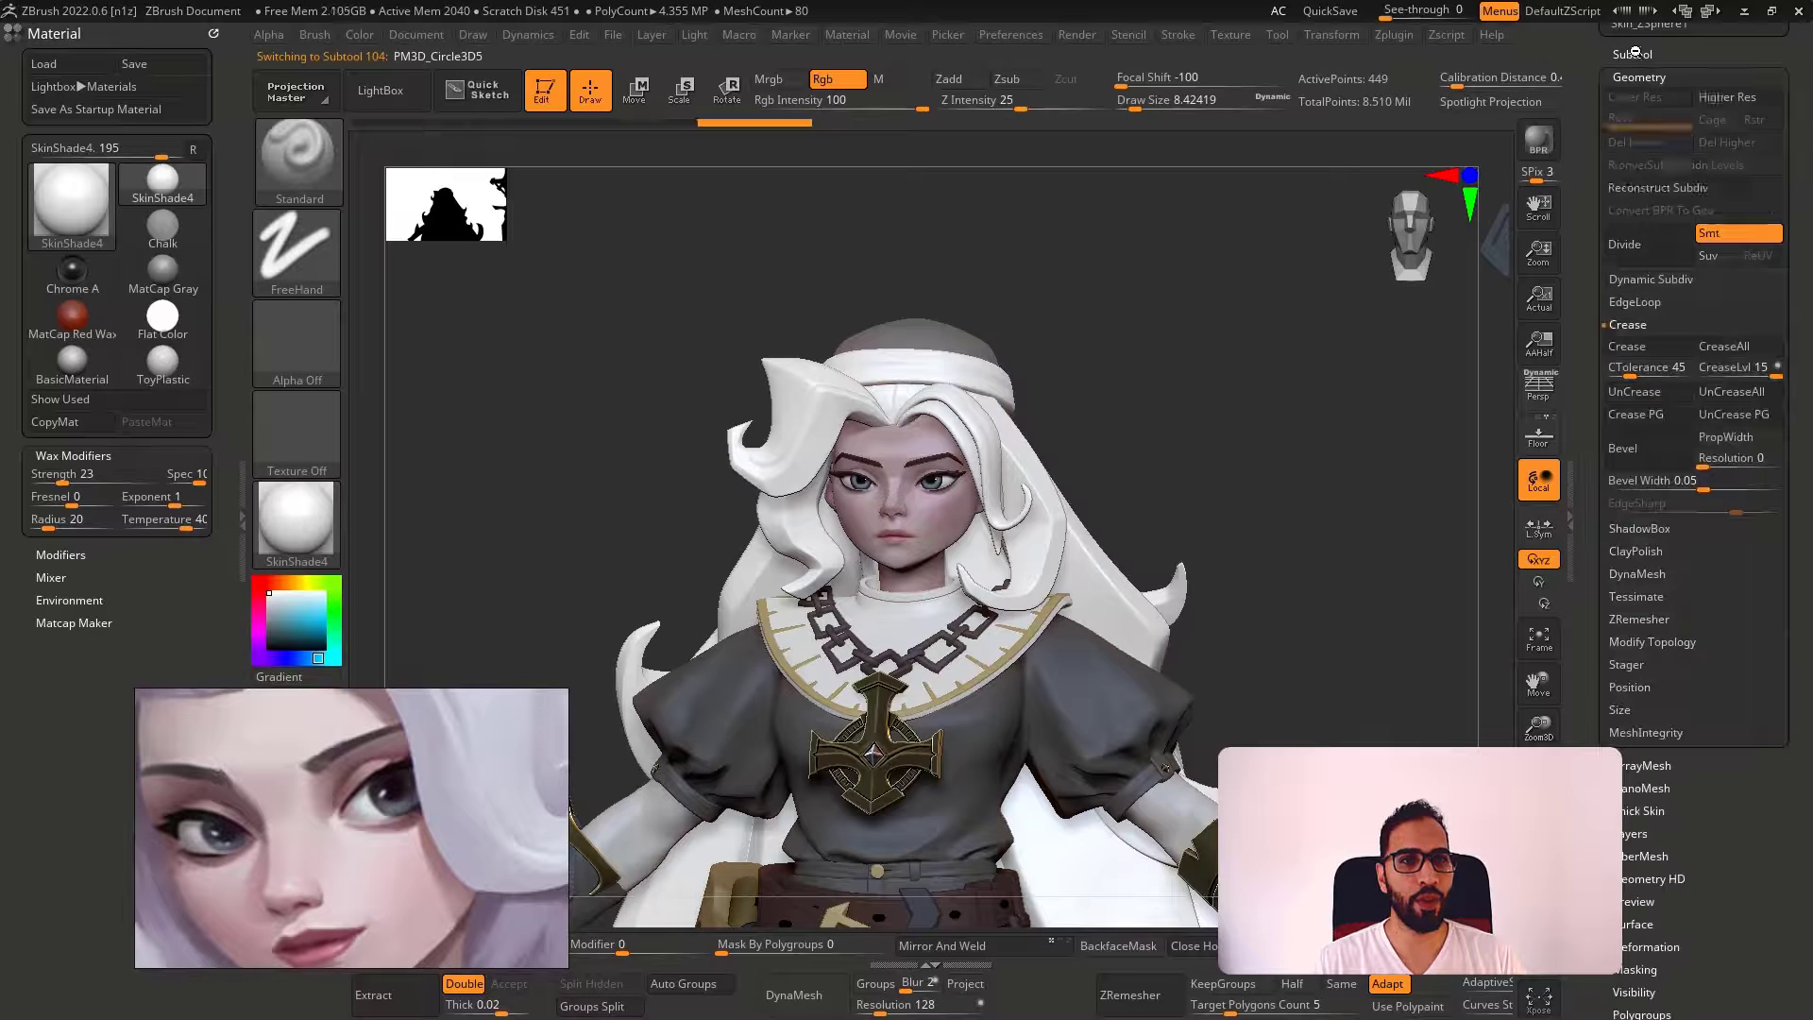
{"action": "left_click", "coordinate": [1632, 55]}
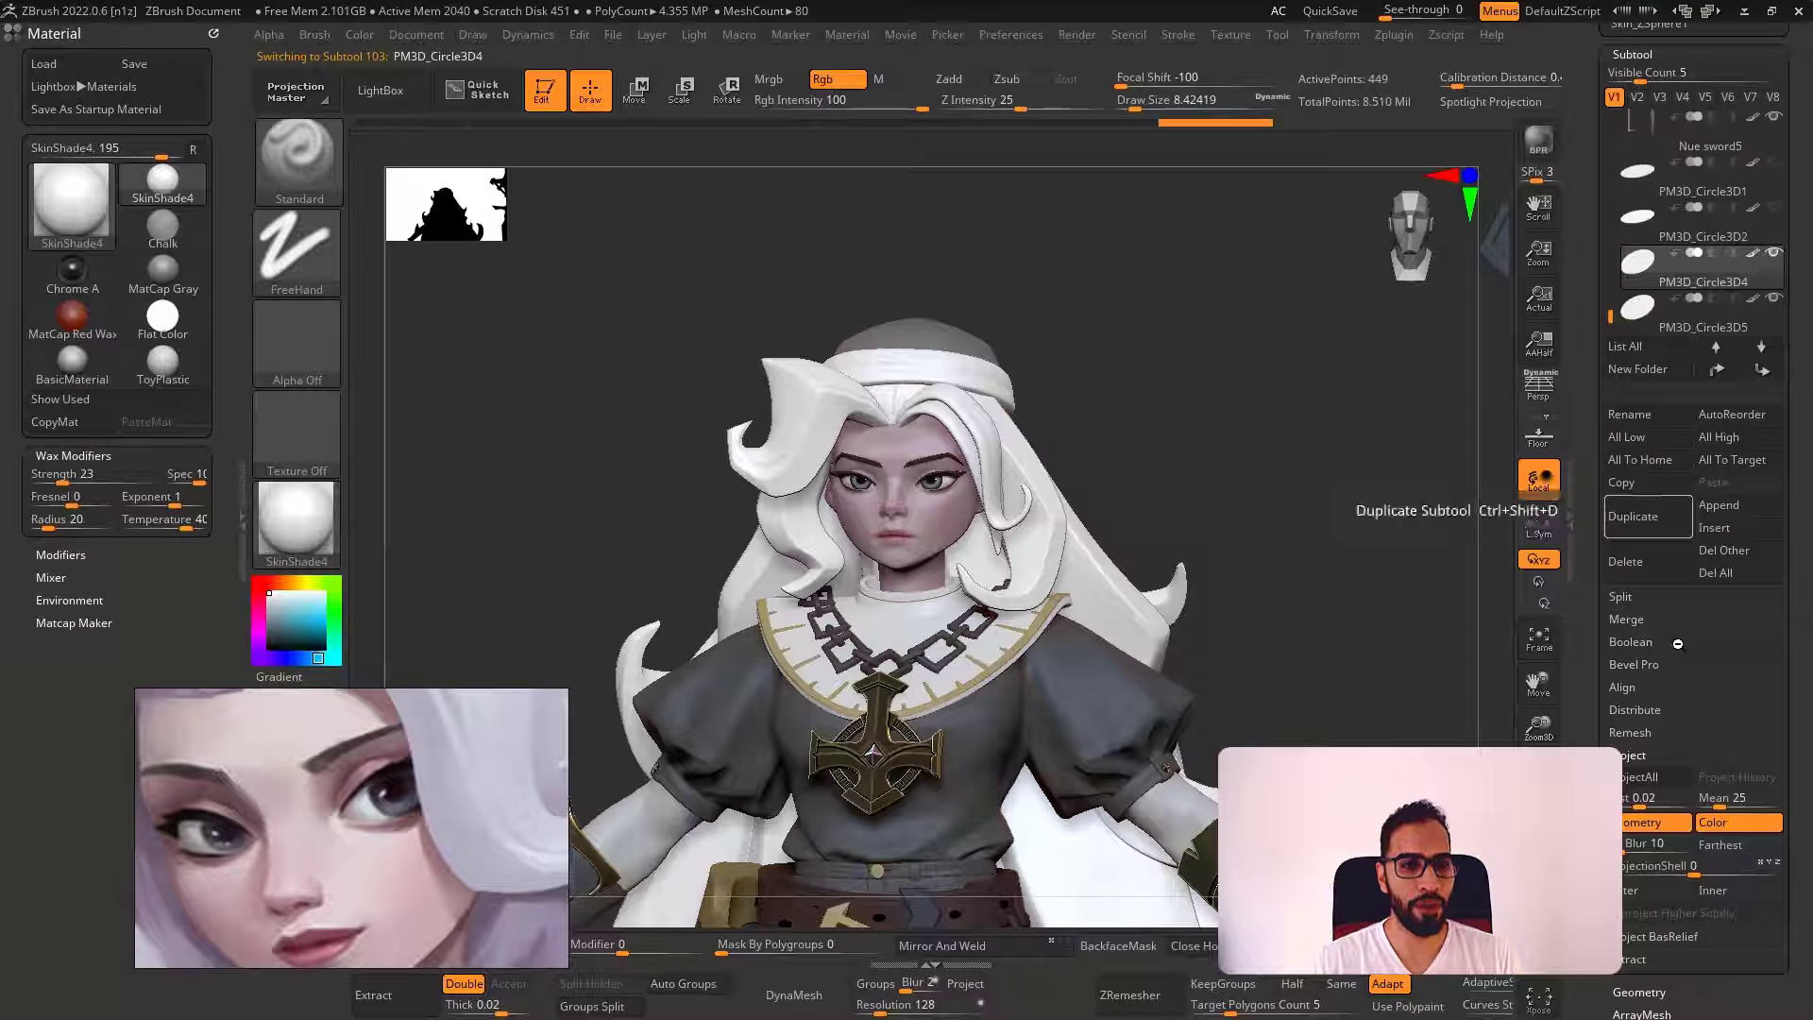
{"action": "left_click", "coordinate": [1651, 621]}
{"action": "left_click", "coordinate": [1657, 640]}
{"action": "left_click", "coordinate": [1649, 684]}
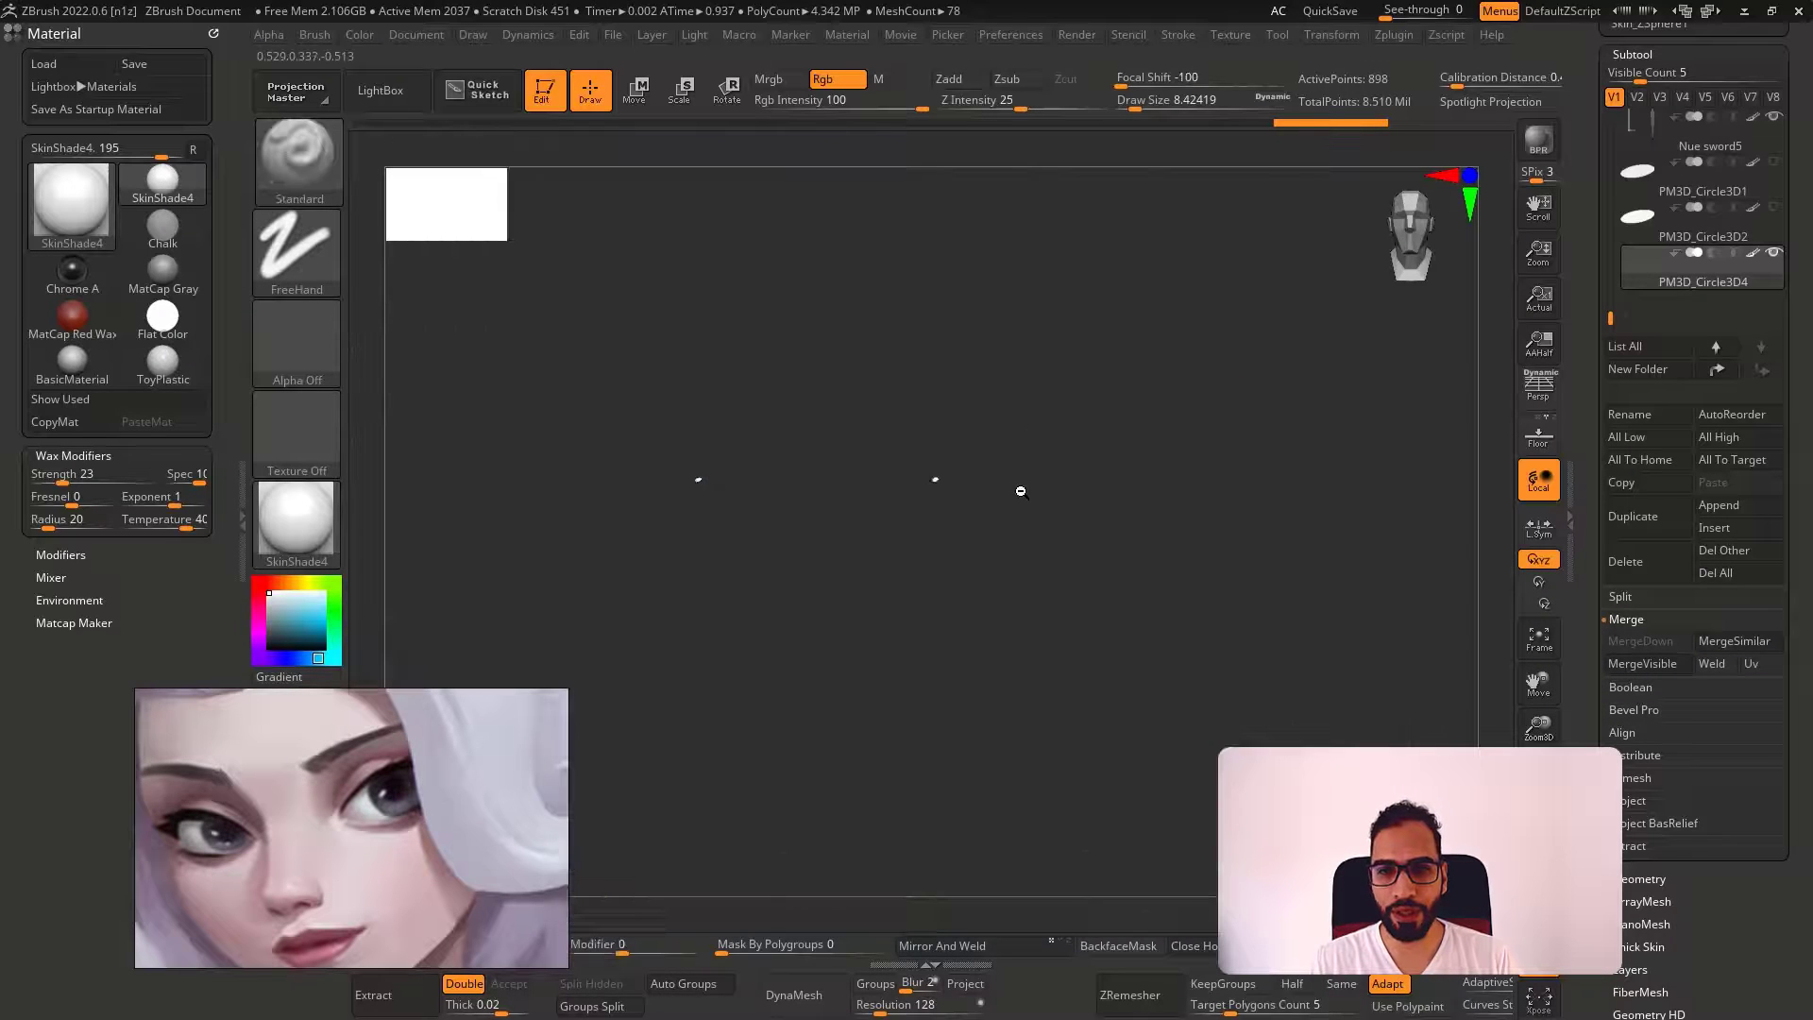
Nudge the merged eye highlights slightly against the eye surface, checking them from an angled view
{"action": "mouse_move", "coordinate": [1021, 491]}
{"action": "left_mouse_down"}
{"action": "mouse_move", "coordinate": [907, 414]}
{"action": "mouse_move", "coordinate": [914, 551]}
{"action": "mouse_move", "coordinate": [1161, 506]}
{"action": "left_mouse_up"}
{"action": "key", "text": "w"}
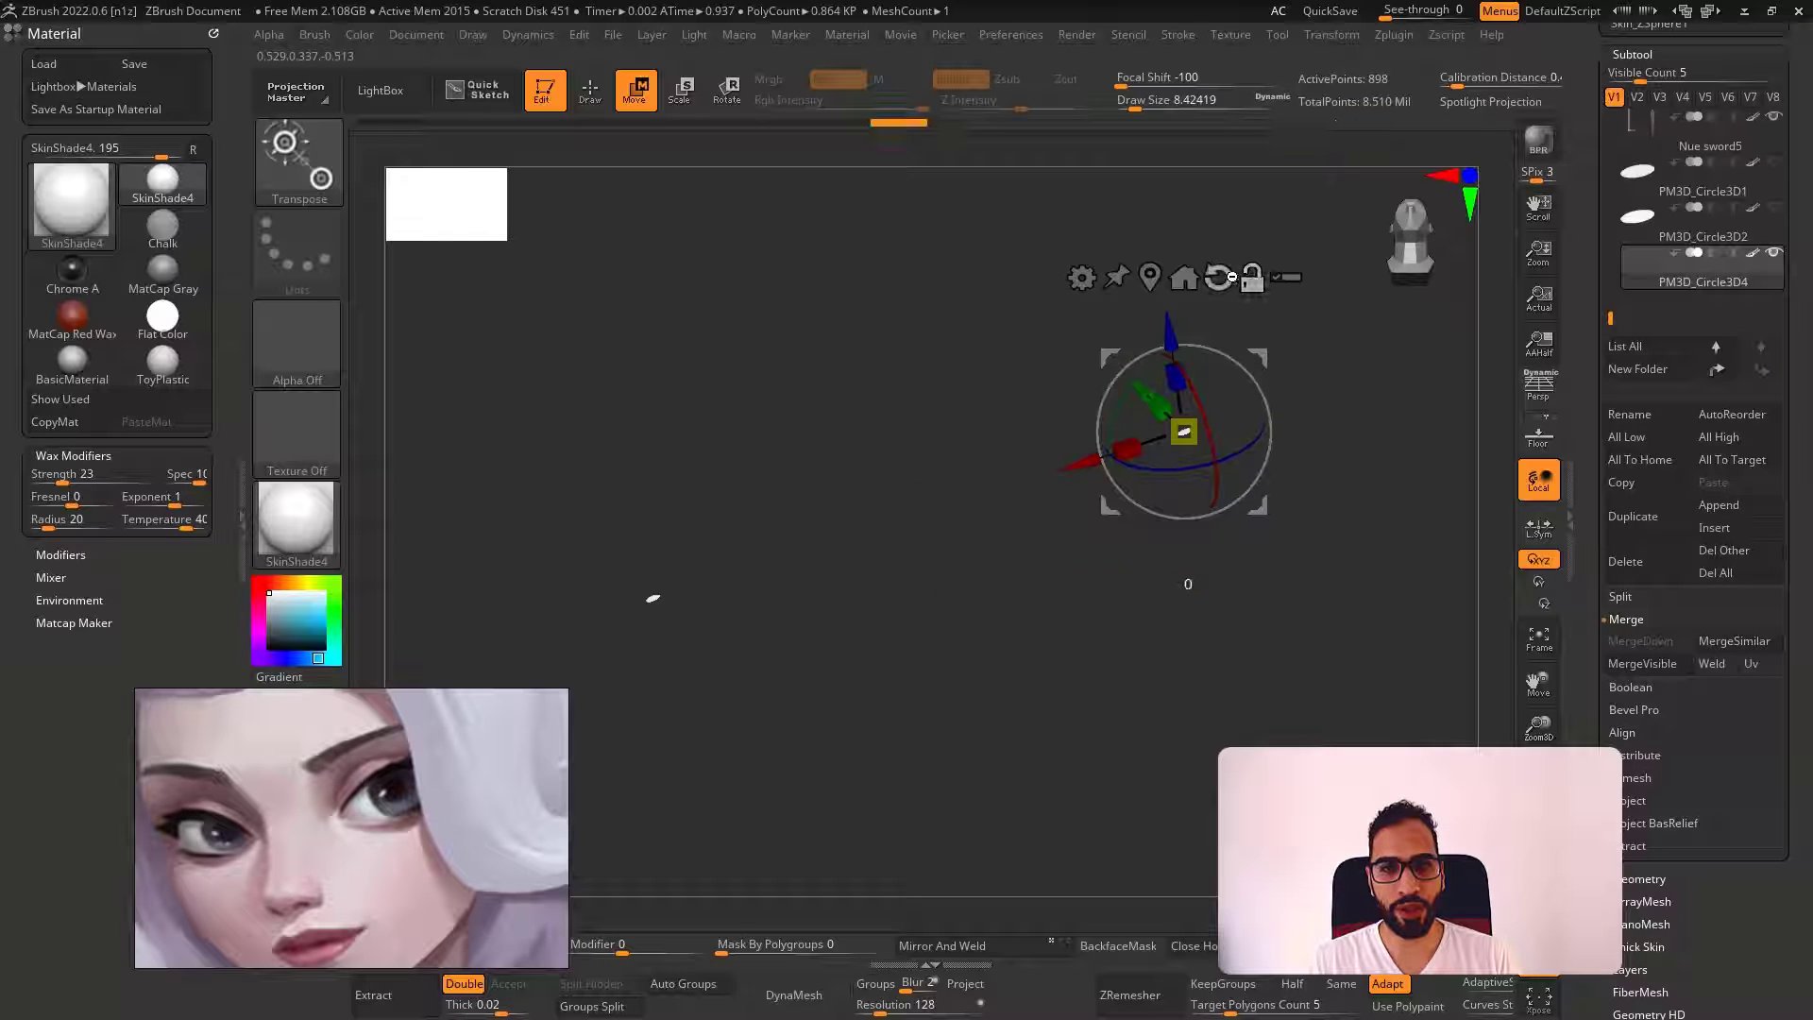
{"action": "left_click_drag", "start_coordinate": [1233, 322], "coordinate": [1130, 567]}
{"action": "left_click_drag", "start_coordinate": [1086, 415], "coordinate": [1155, 355]}
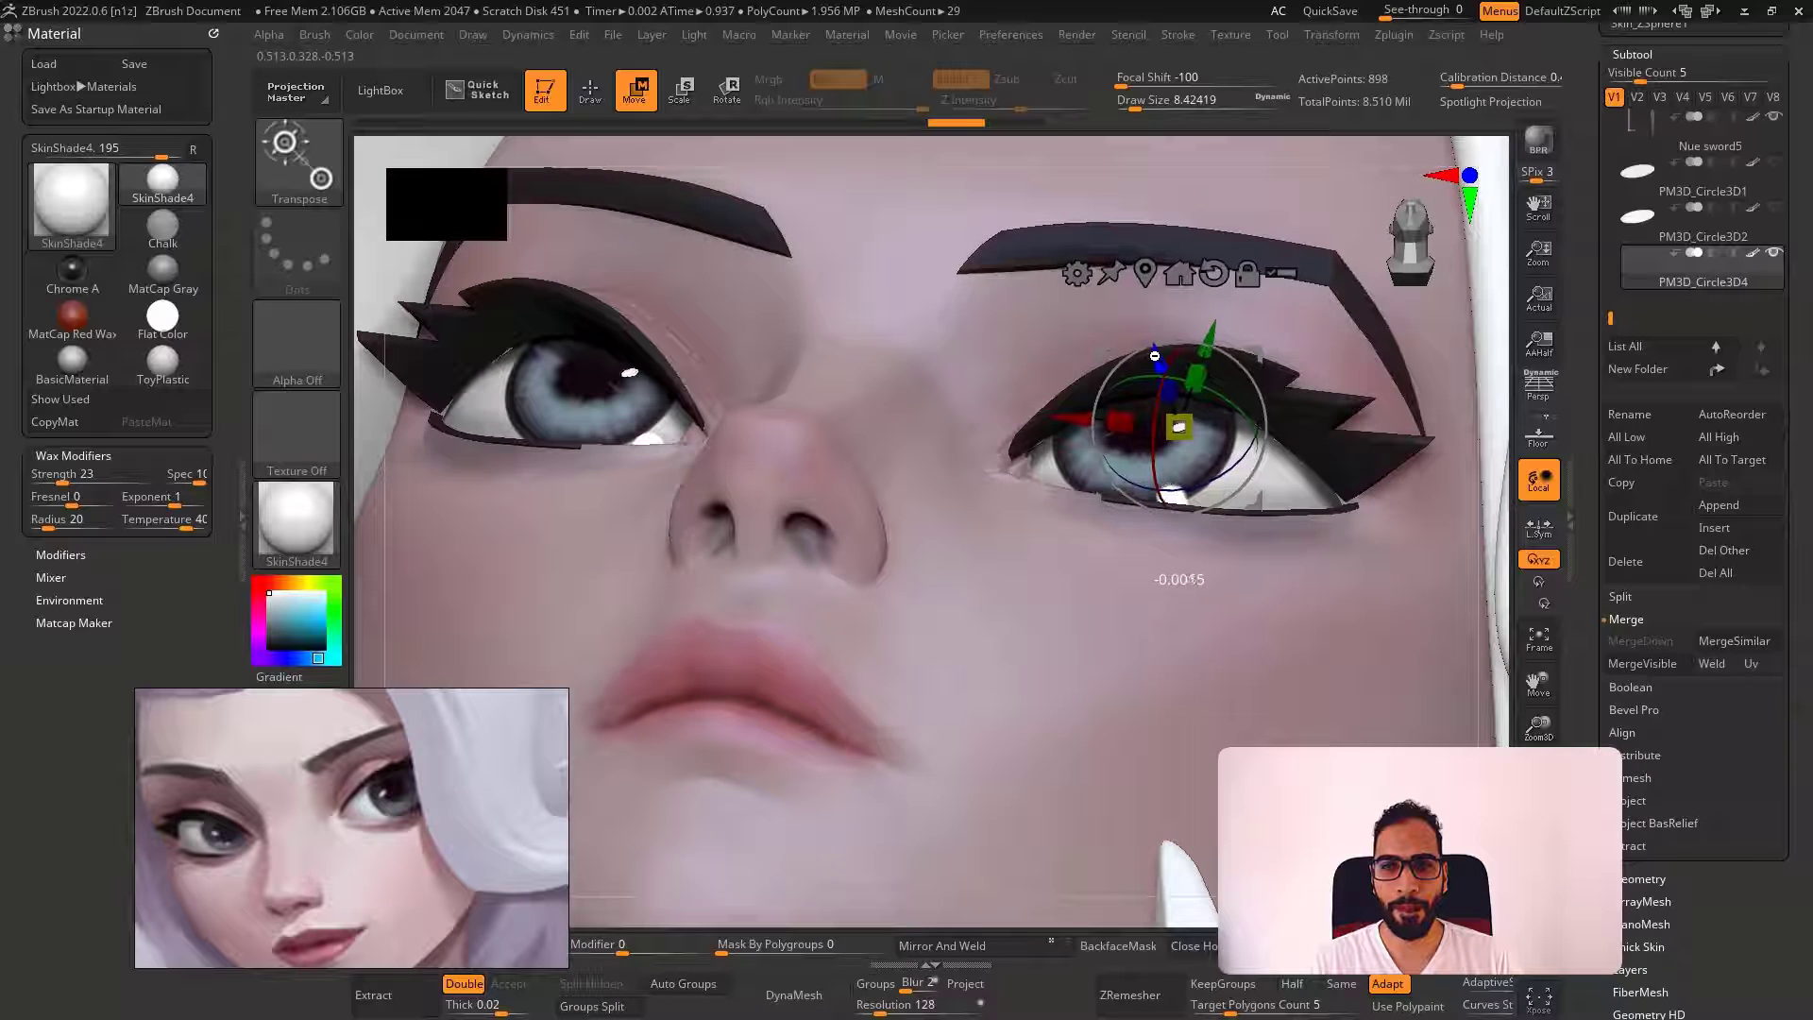
Mask the other eye's highlight and rotate the highlight in the character's left eye to follow the eyeball
{"action": "key", "text": "alt+s"}
{"action": "left_click_drag", "start_coordinate": [977, 333], "coordinate": [1326, 536], "text": "ctrl"}
{"action": "left_click", "coordinate": [1322, 532], "text": "ctrl"}
{"action": "key", "text": "alt+s"}
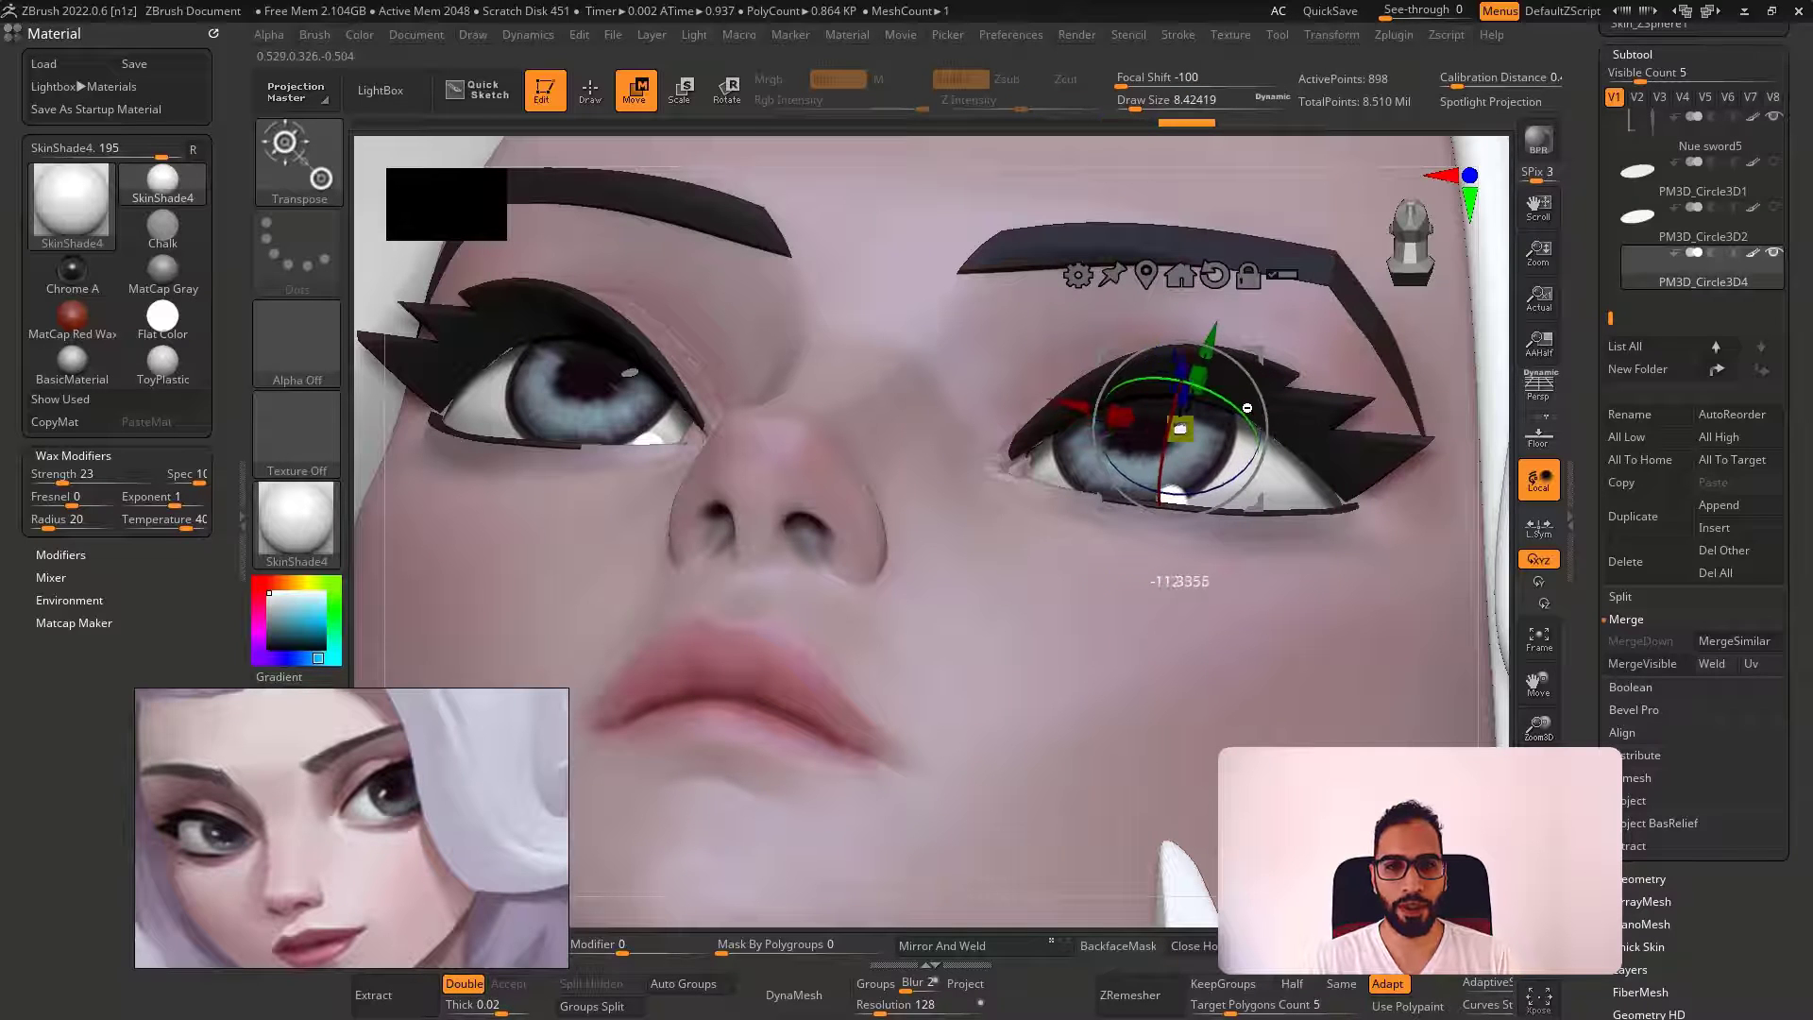
{"action": "key", "text": "alt+s"}
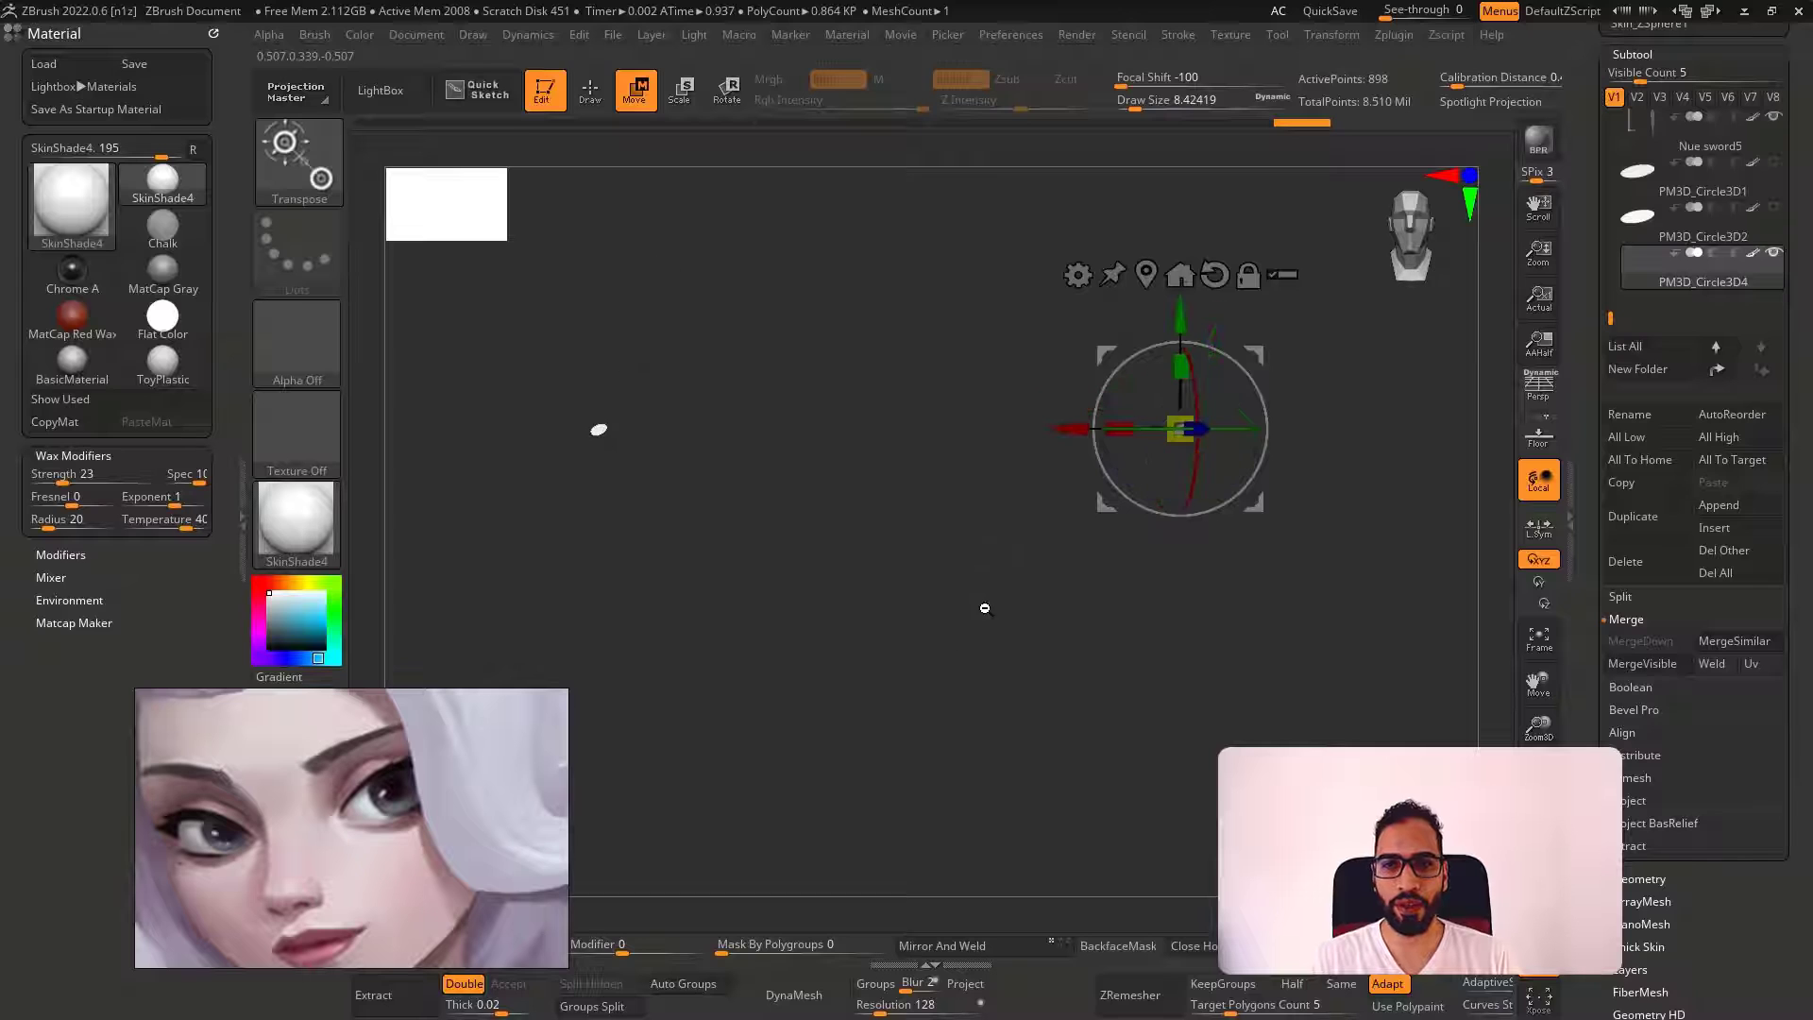
Show the whole character with perspective turned on and frame the face
{"action": "key", "text": "q"}
{"action": "key", "text": "alt+s"}
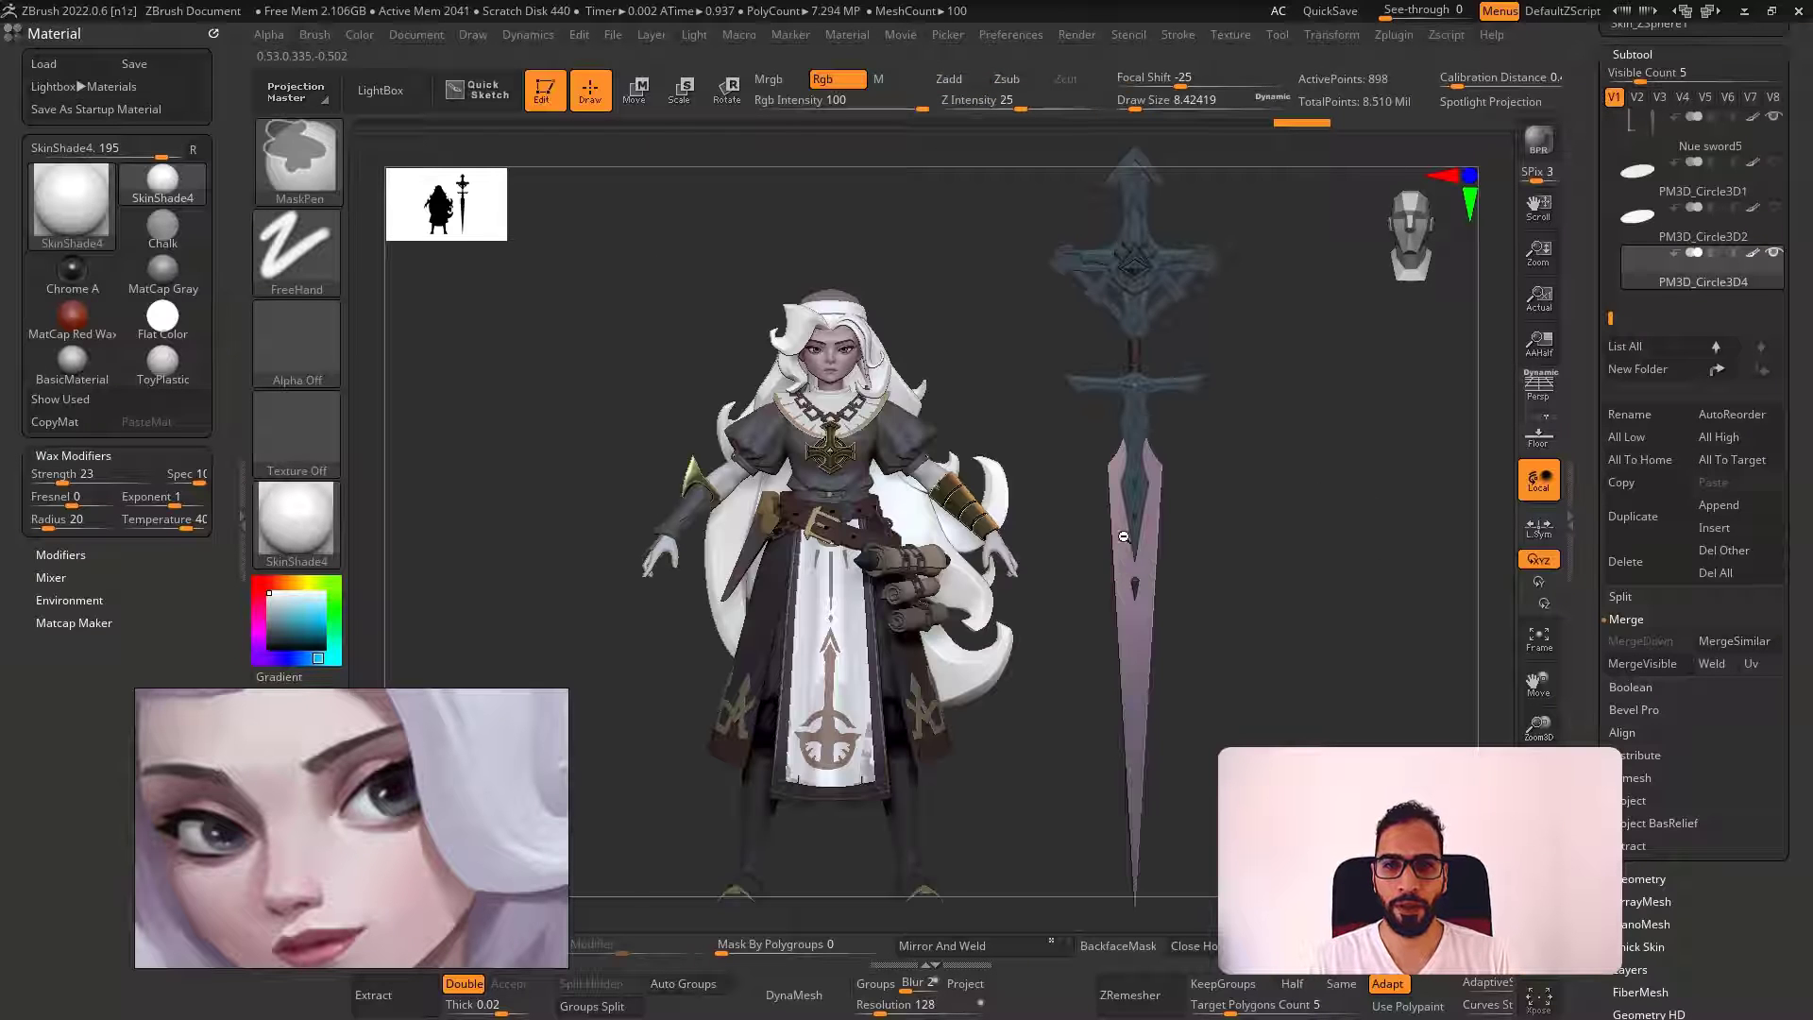
{"action": "key", "text": "f"}
{"action": "left_click", "coordinate": [1542, 391]}
{"action": "right_click_drag", "start_coordinate": [1202, 510], "coordinate": [831, 245], "text": "ctrl"}
{"action": "right_click_drag", "start_coordinate": [933, 411], "coordinate": [893, 406], "text": "alt"}
{"action": "right_click_drag", "start_coordinate": [1322, 453], "coordinate": [1075, 511], "text": "alt"}
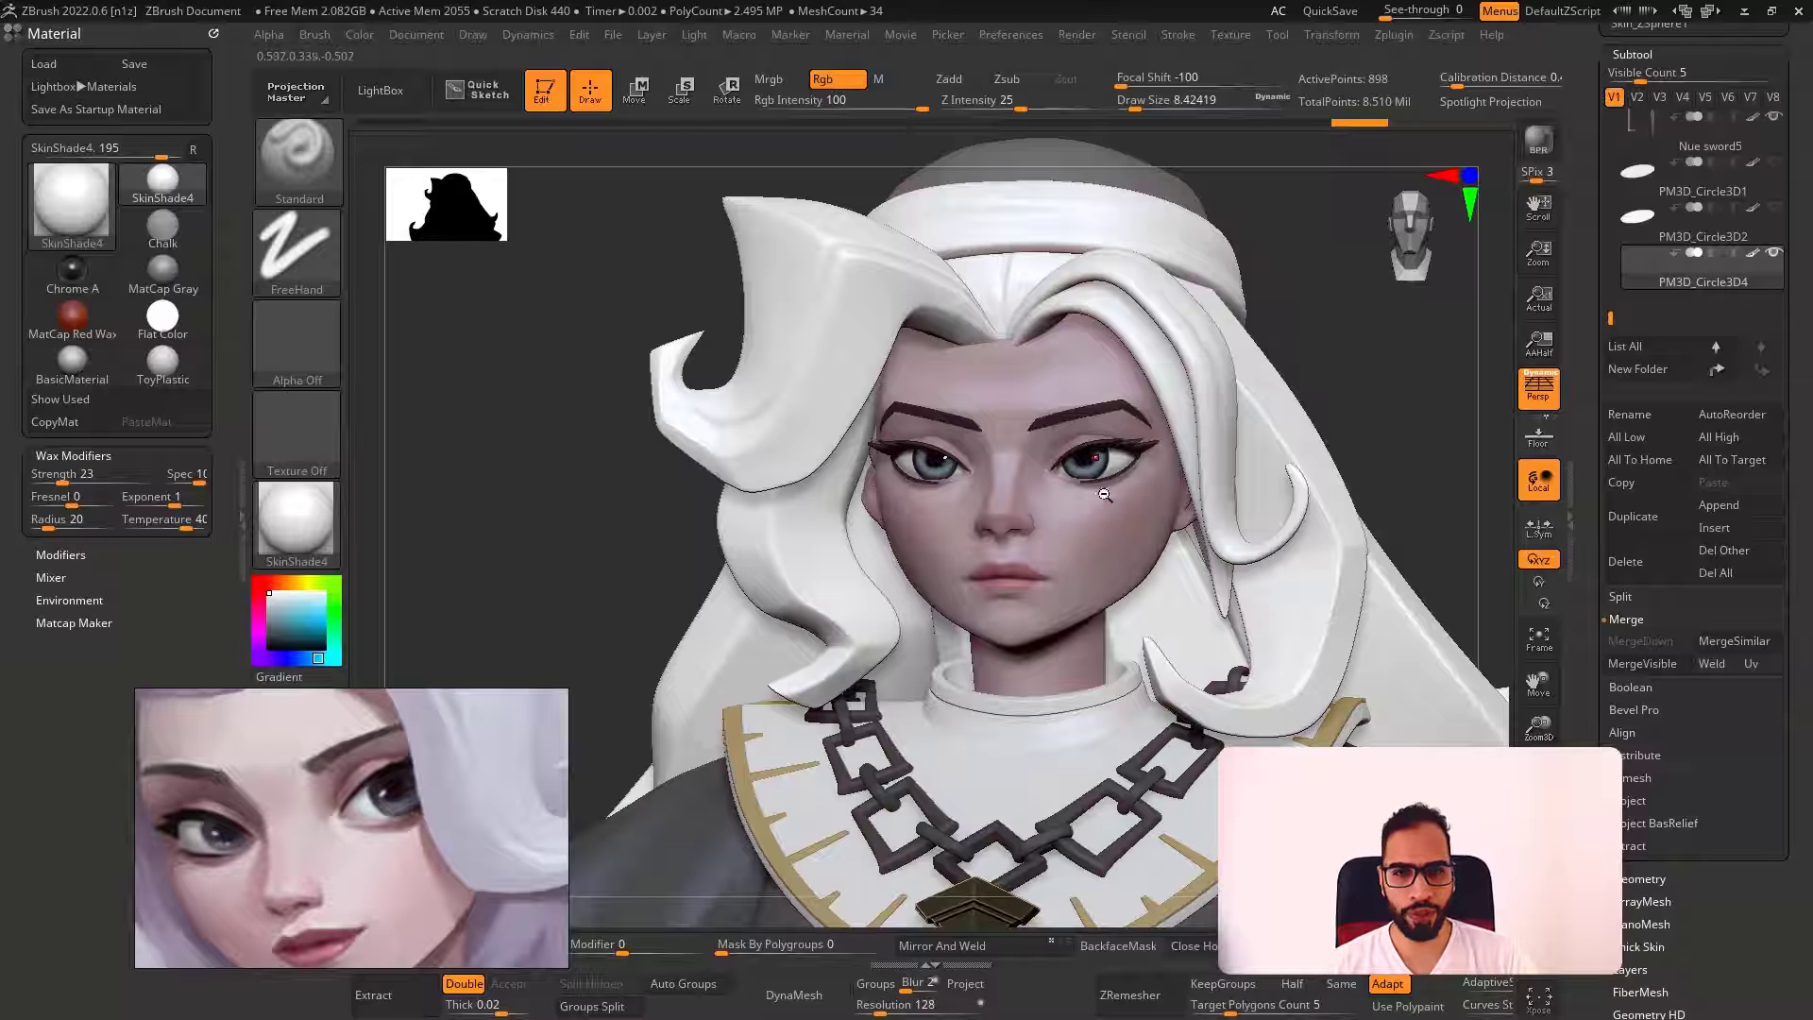
Select the PM3D_Sphere3D3 eyeballs and isolate them up close
{"action": "left_click", "coordinate": [1086, 467], "text": "alt"}
{"action": "key", "text": "alt+s"}
{"action": "right_click_drag", "start_coordinate": [1130, 519], "coordinate": [1112, 459], "text": "ctrl"}
Set up the Standard brush with the DragRect stroke and Alpha 01
{"action": "key", "text": "b"}
{"action": "key", "text": "m"}
{"action": "key", "text": "v"}
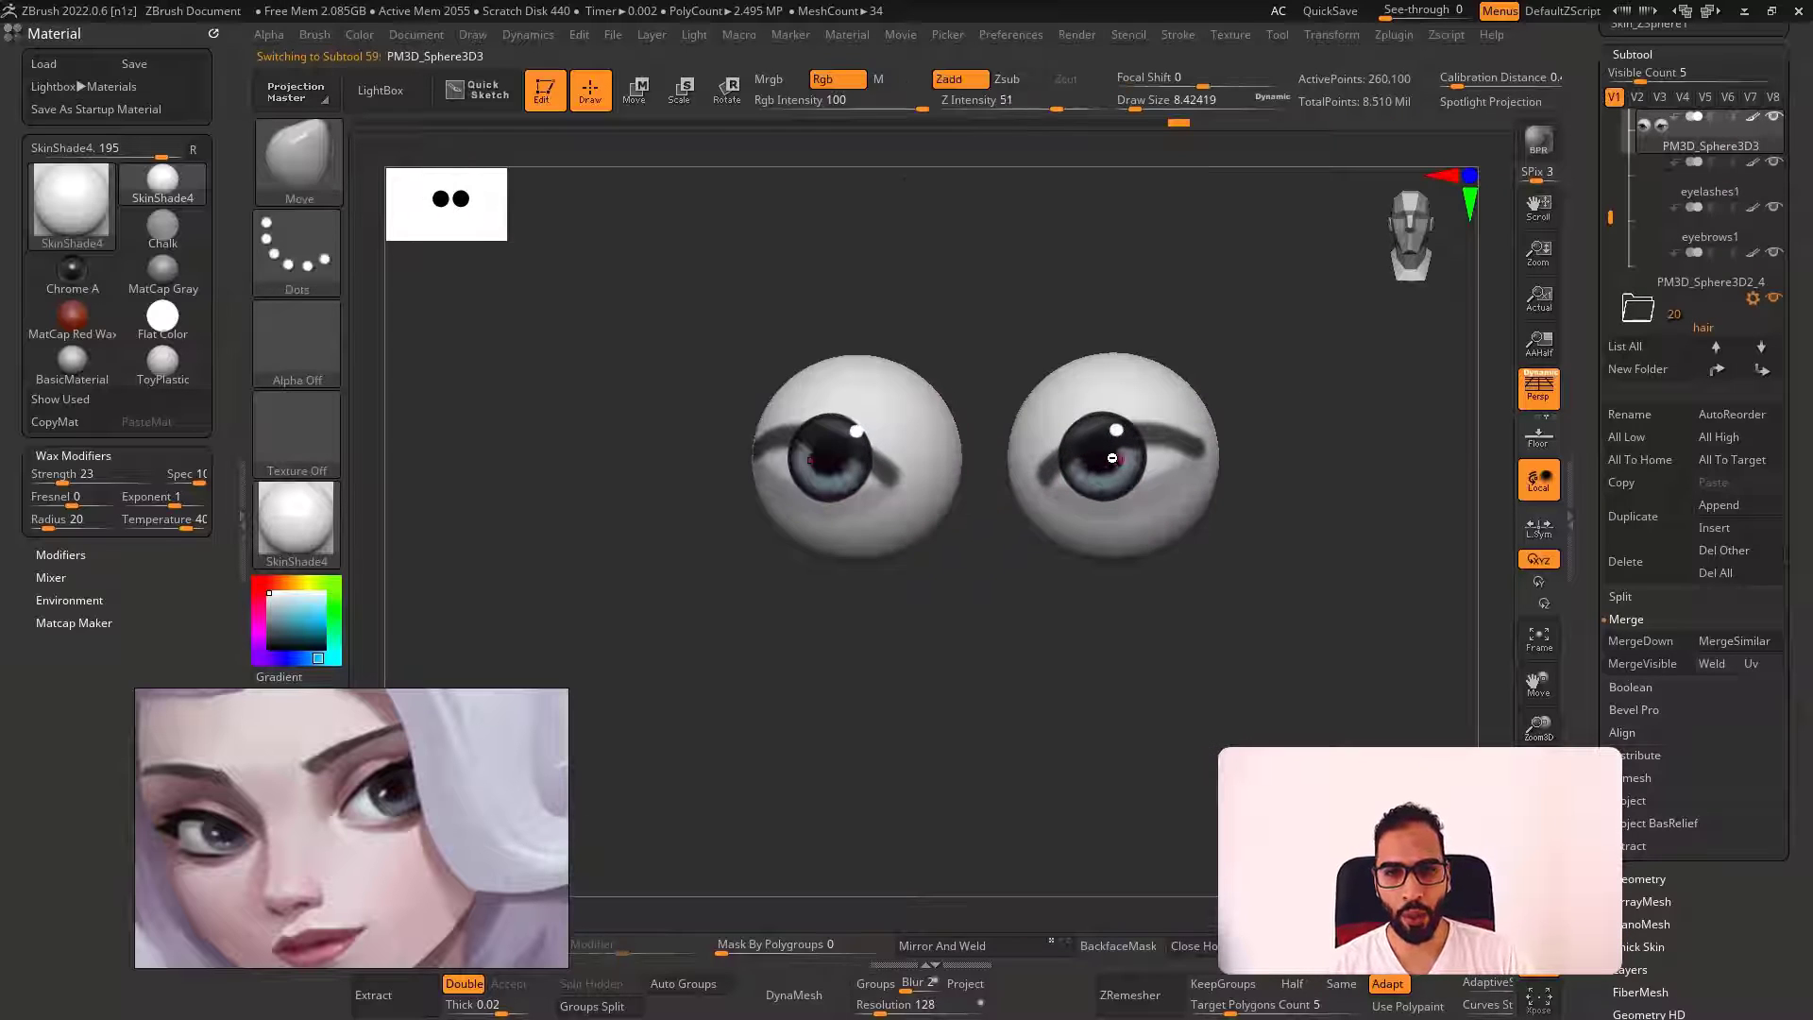
{"action": "key", "text": "b"}
{"action": "key", "text": "s"}
{"action": "key", "text": "t"}
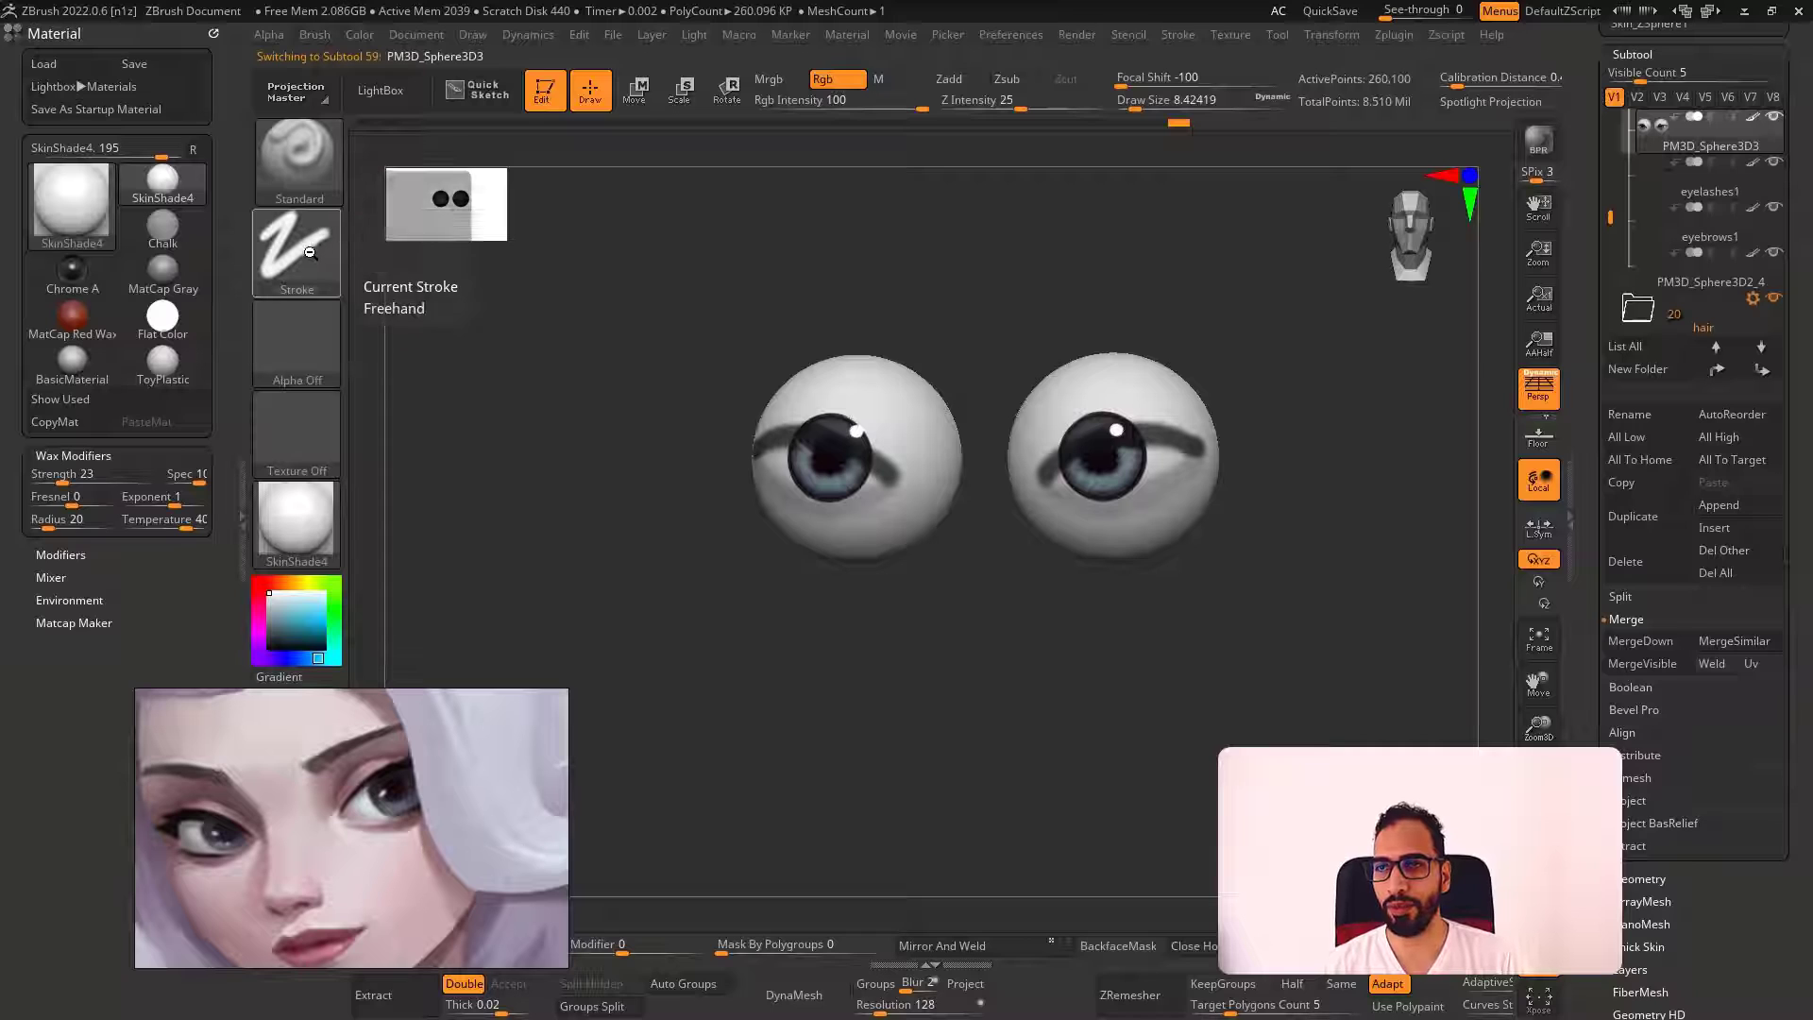
{"action": "left_click", "coordinate": [316, 250]}
{"action": "left_click", "coordinate": [494, 265]}
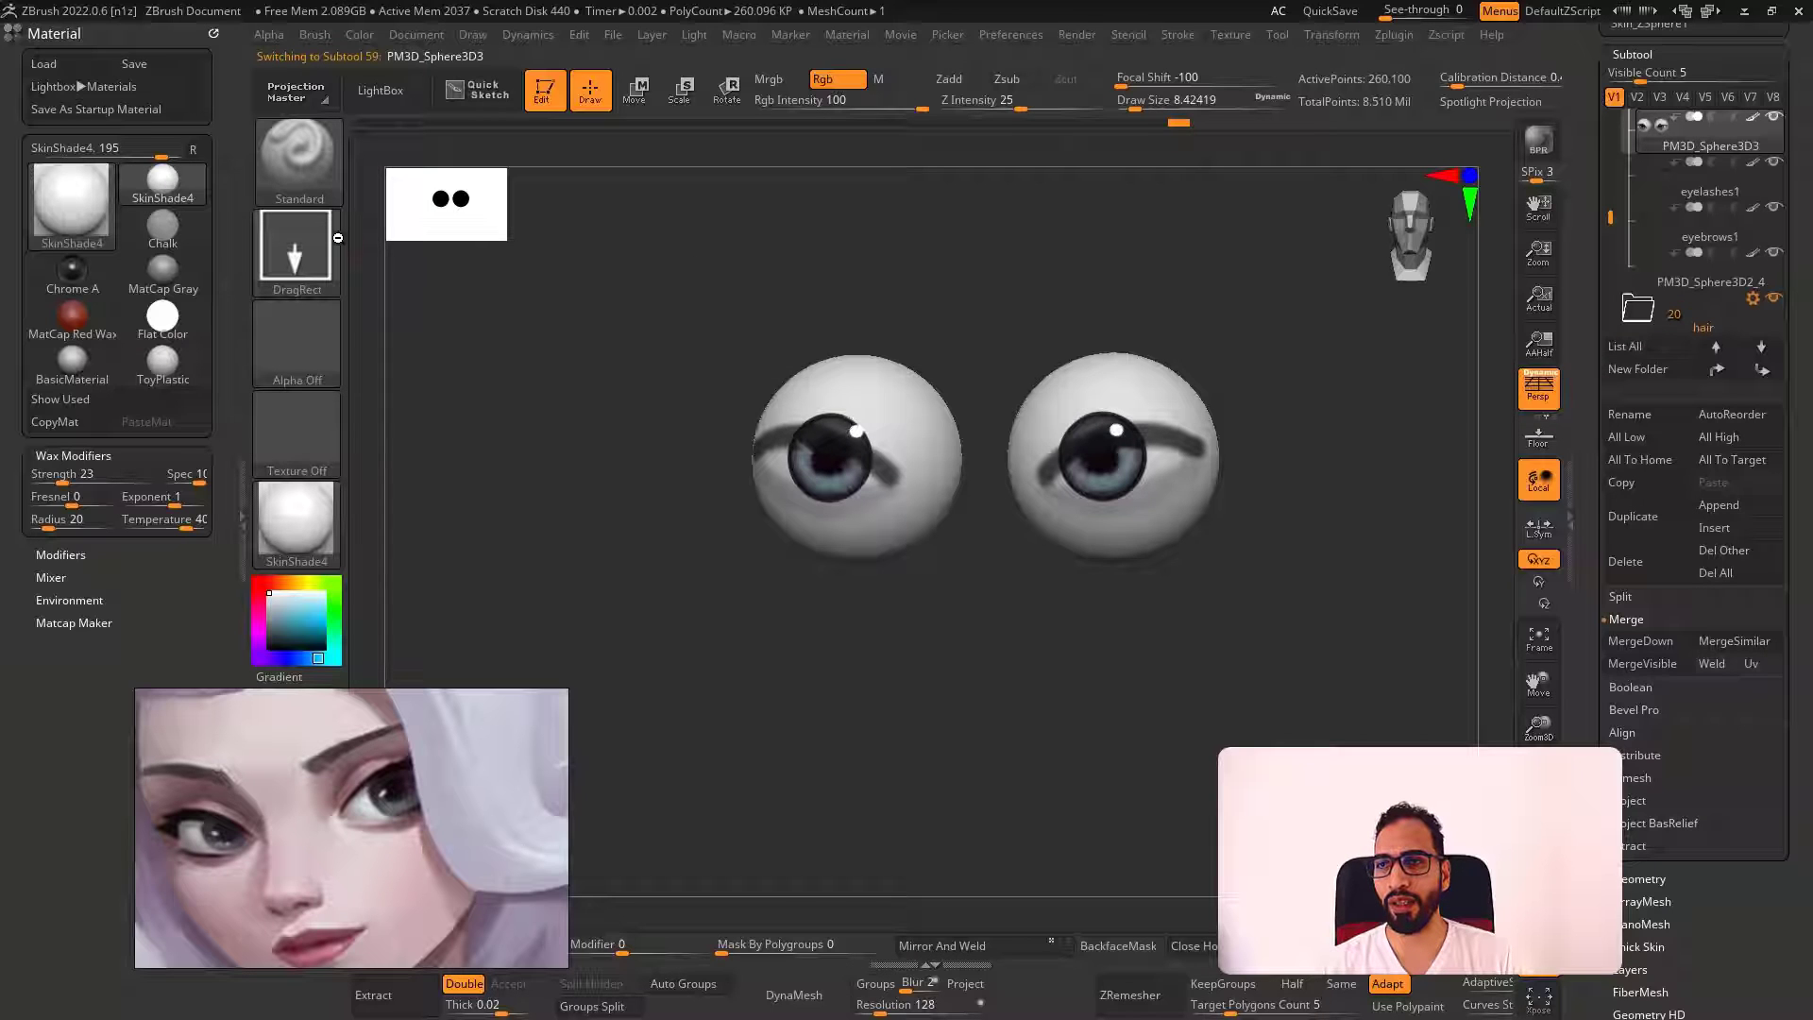
{"action": "left_click", "coordinate": [314, 347]}
{"action": "left_click", "coordinate": [503, 357]}
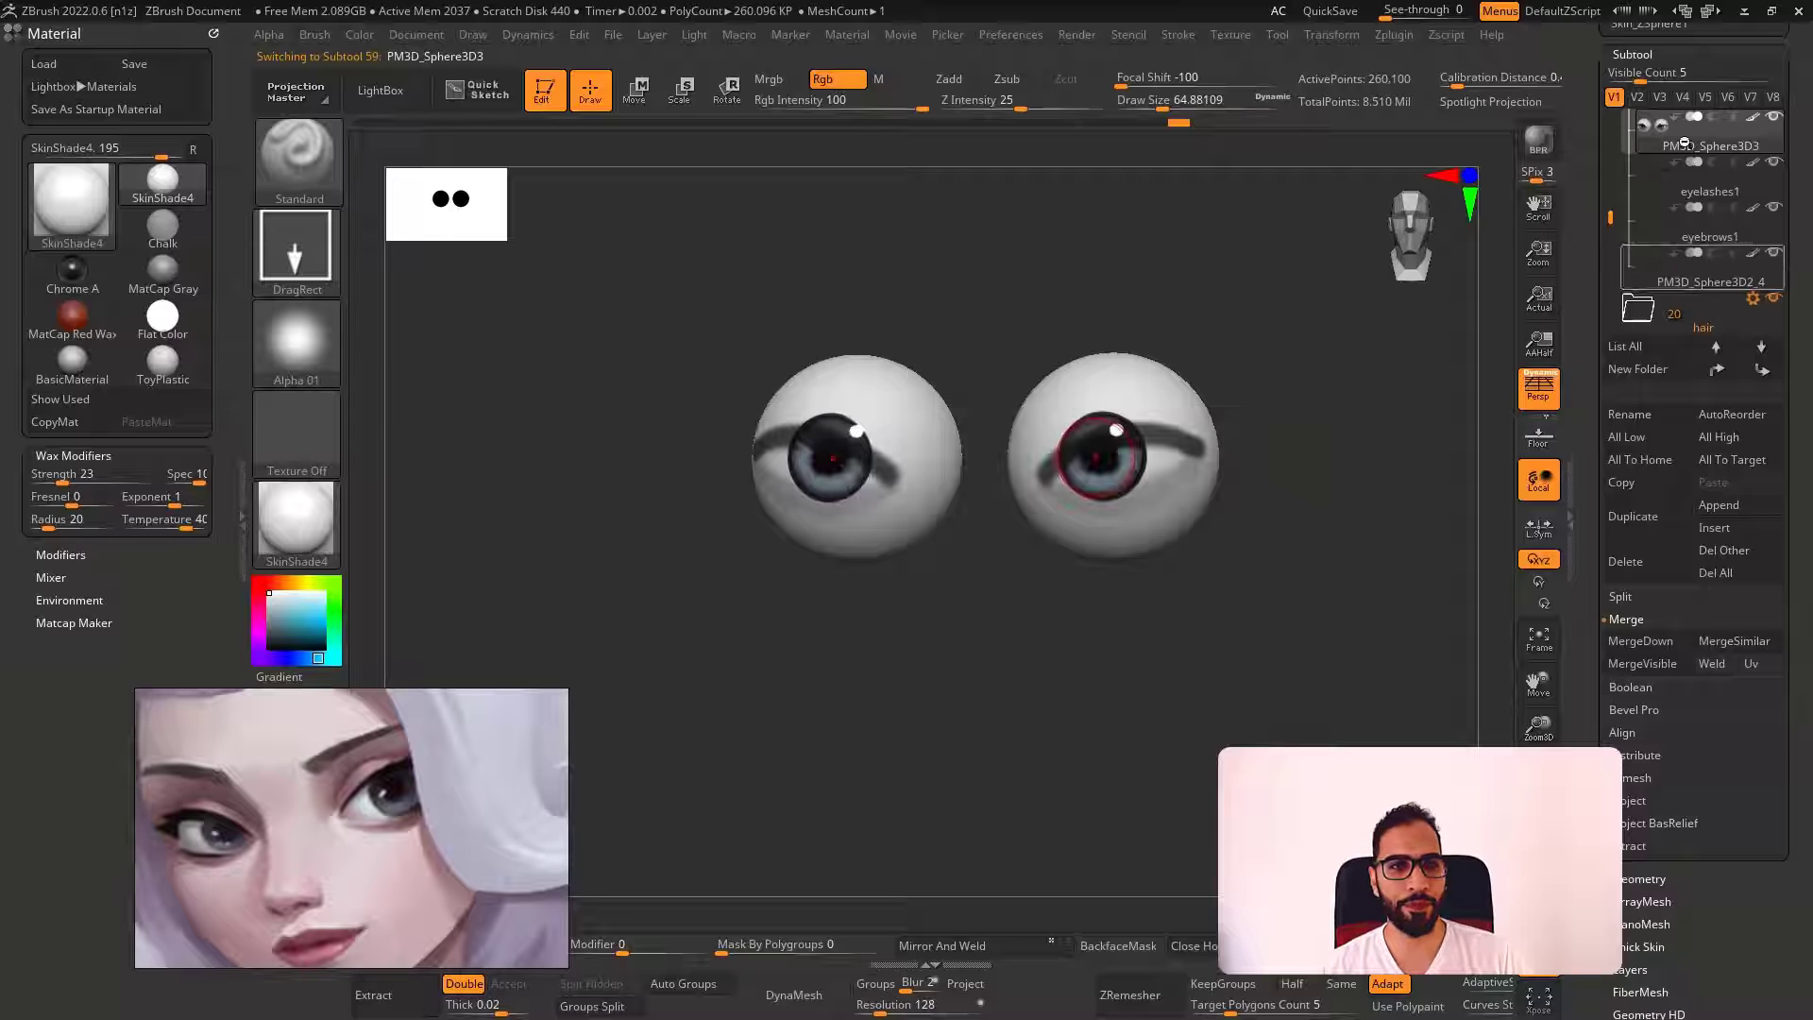
Add a new layer to the eyeballs and switch the Standard brush from Rgb to Zadd with intensity 25
{"action": "left_click", "coordinate": [1633, 55]}
{"action": "left_click", "coordinate": [1643, 80]}
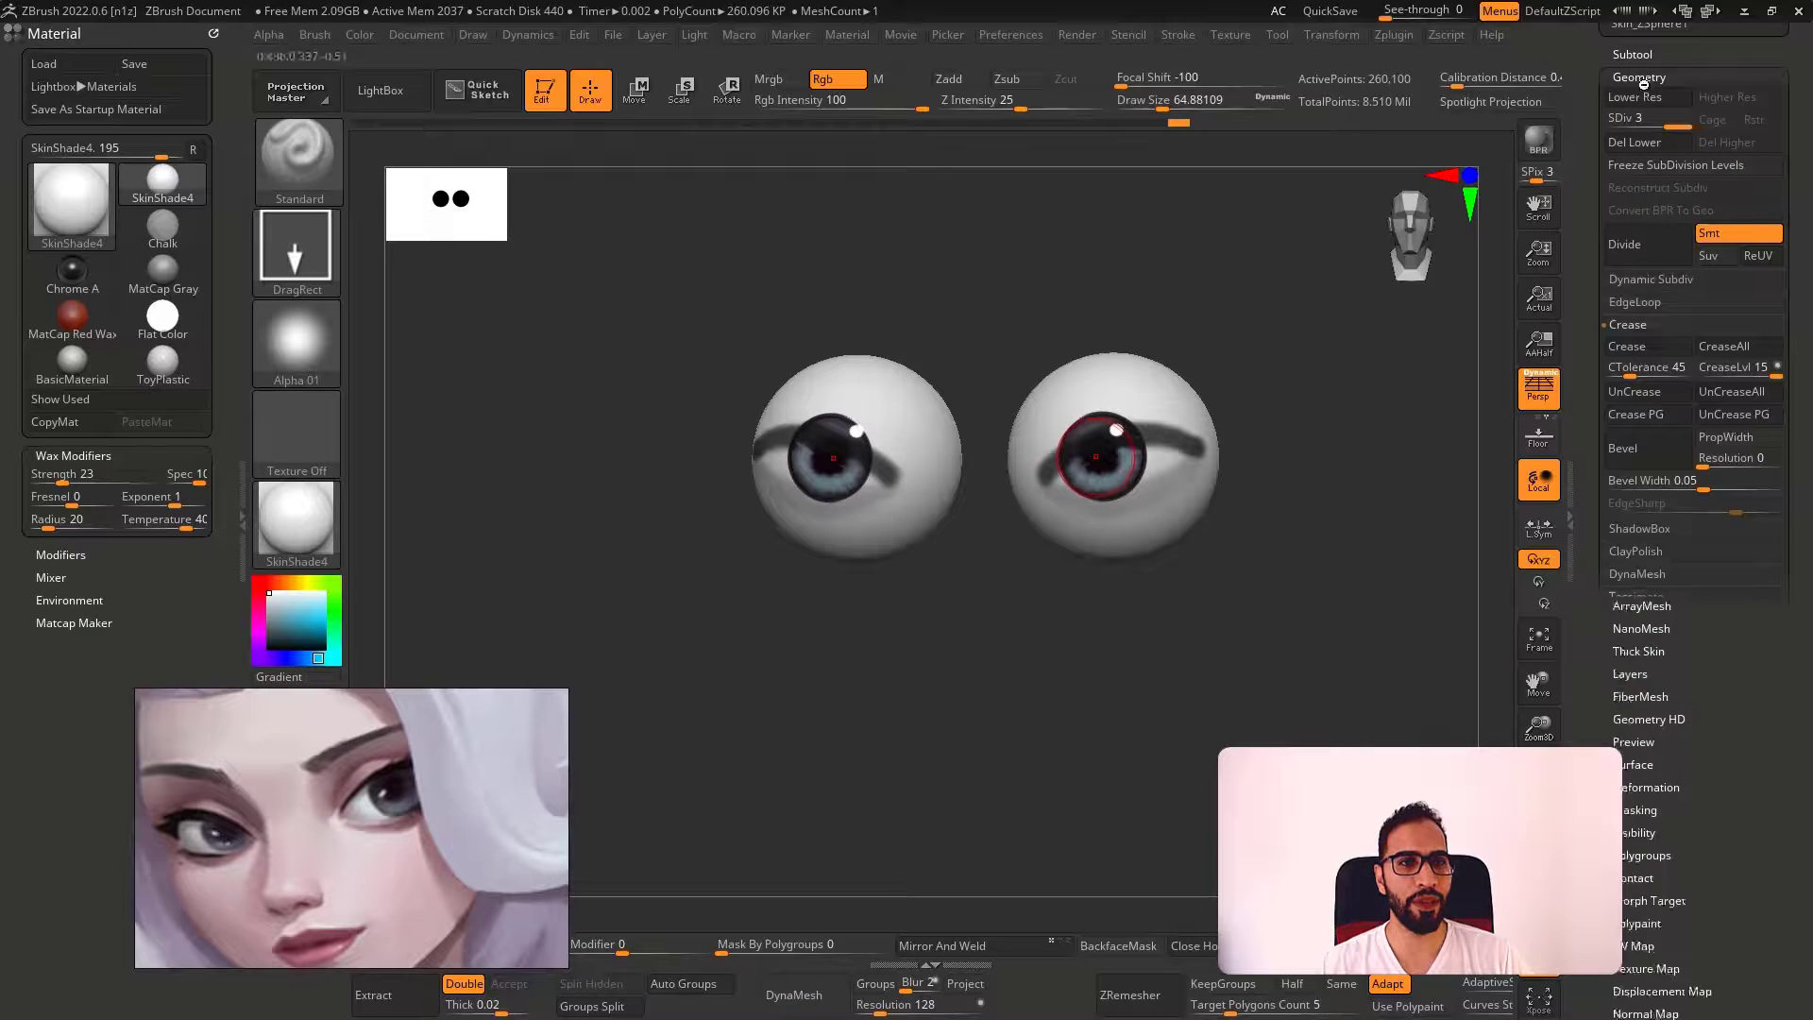
{"action": "left_click", "coordinate": [1646, 78]}
{"action": "left_click_drag", "start_coordinate": [1640, 150], "coordinate": [1640, 154]}
{"action": "left_click", "coordinate": [1632, 171]}
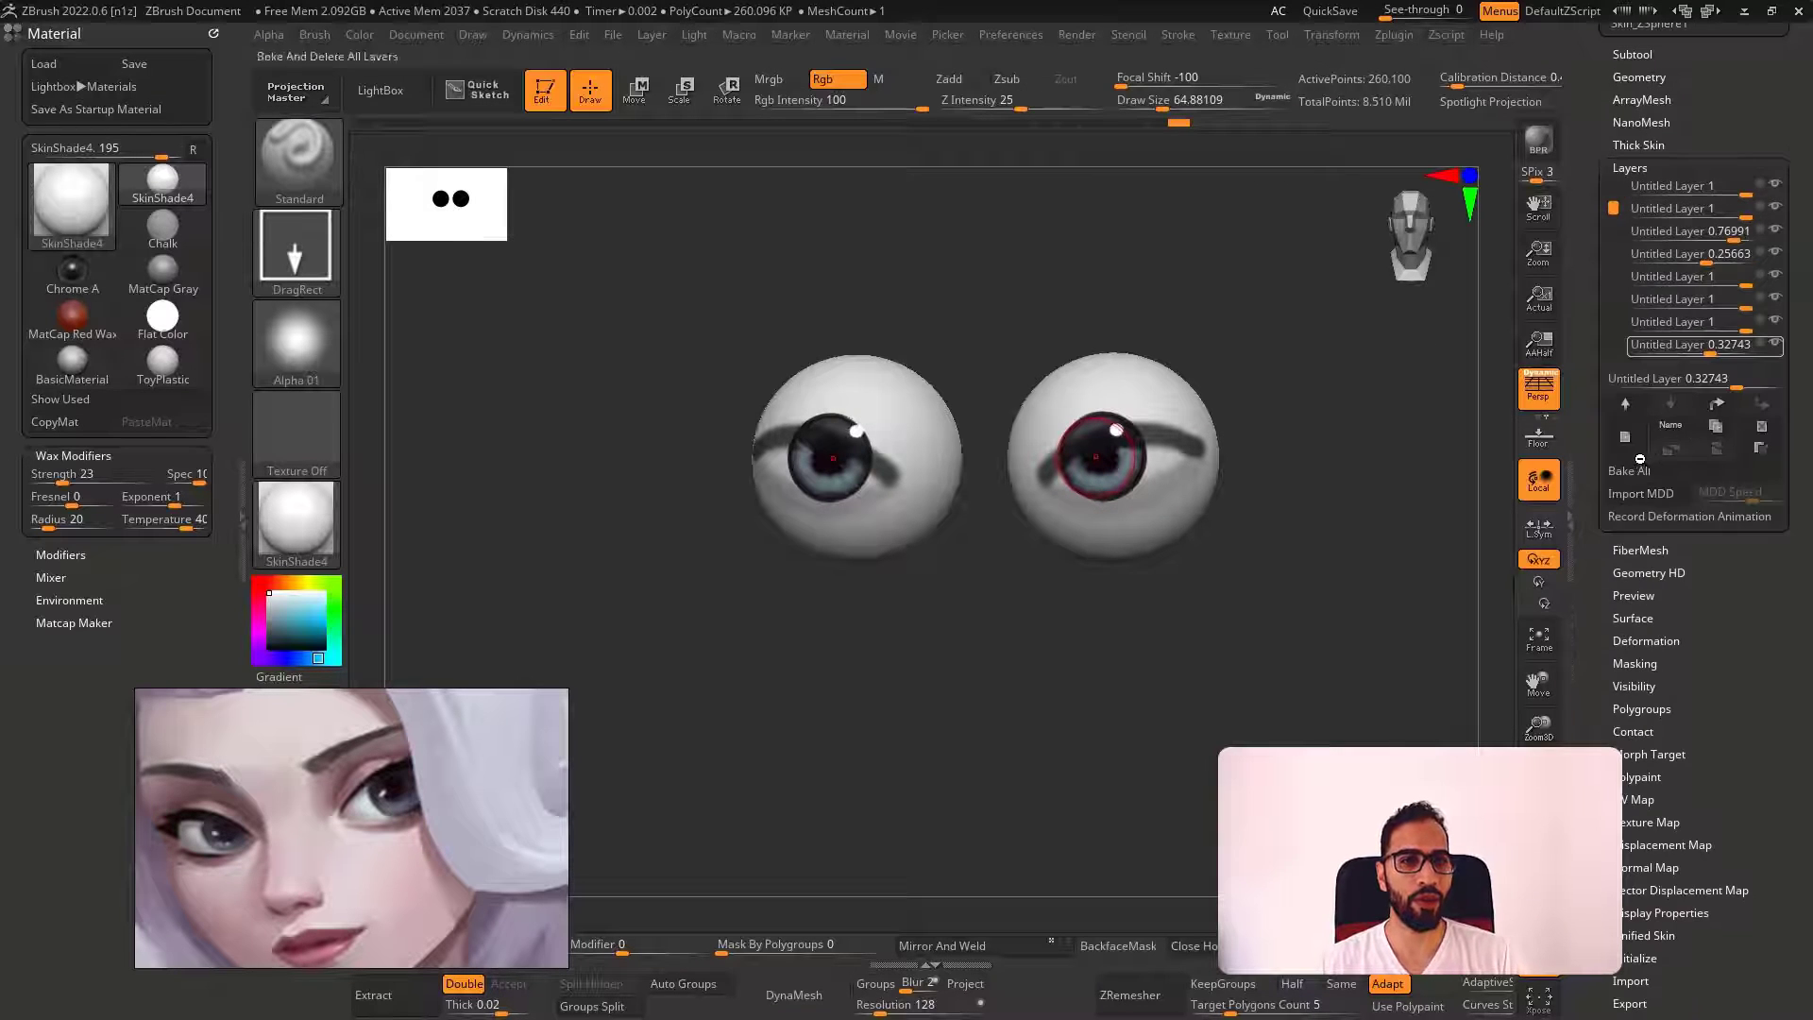
{"action": "key", "text": "ctrl+shift+z"}
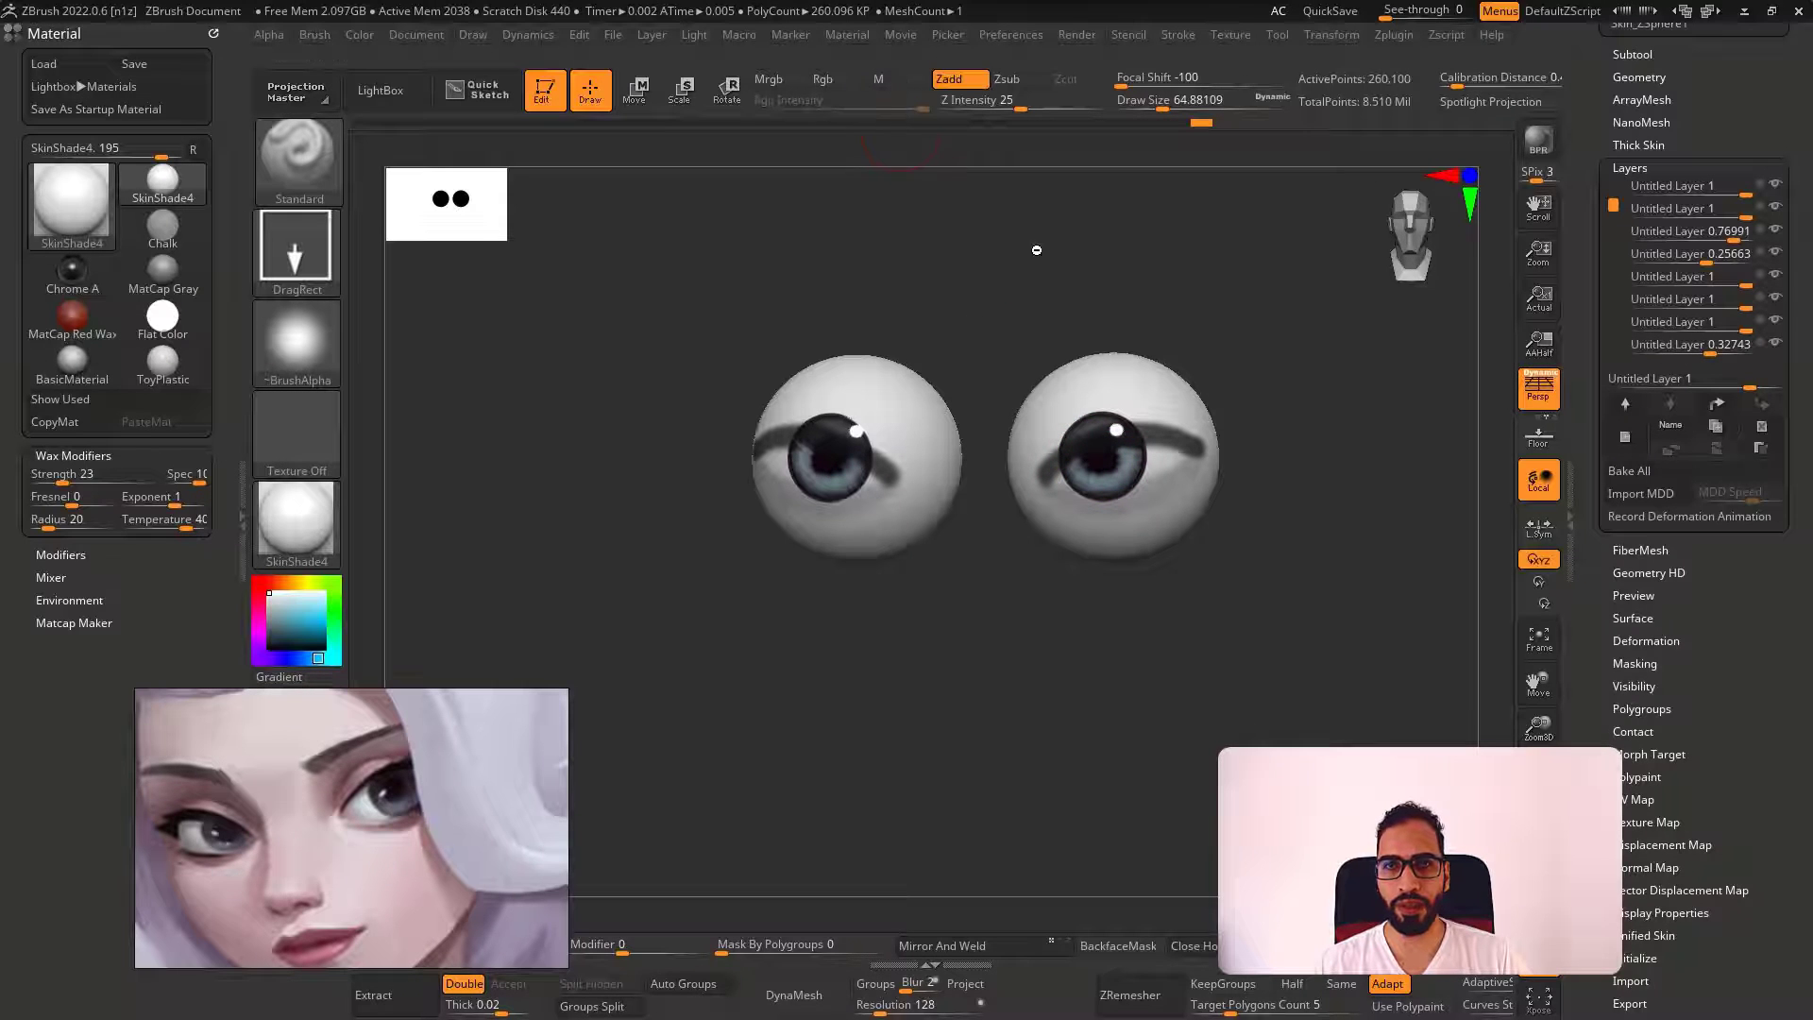
Display the eyeballs' wireframe and examine the iris topology up close from an angle
{"action": "key", "text": "shift+f"}
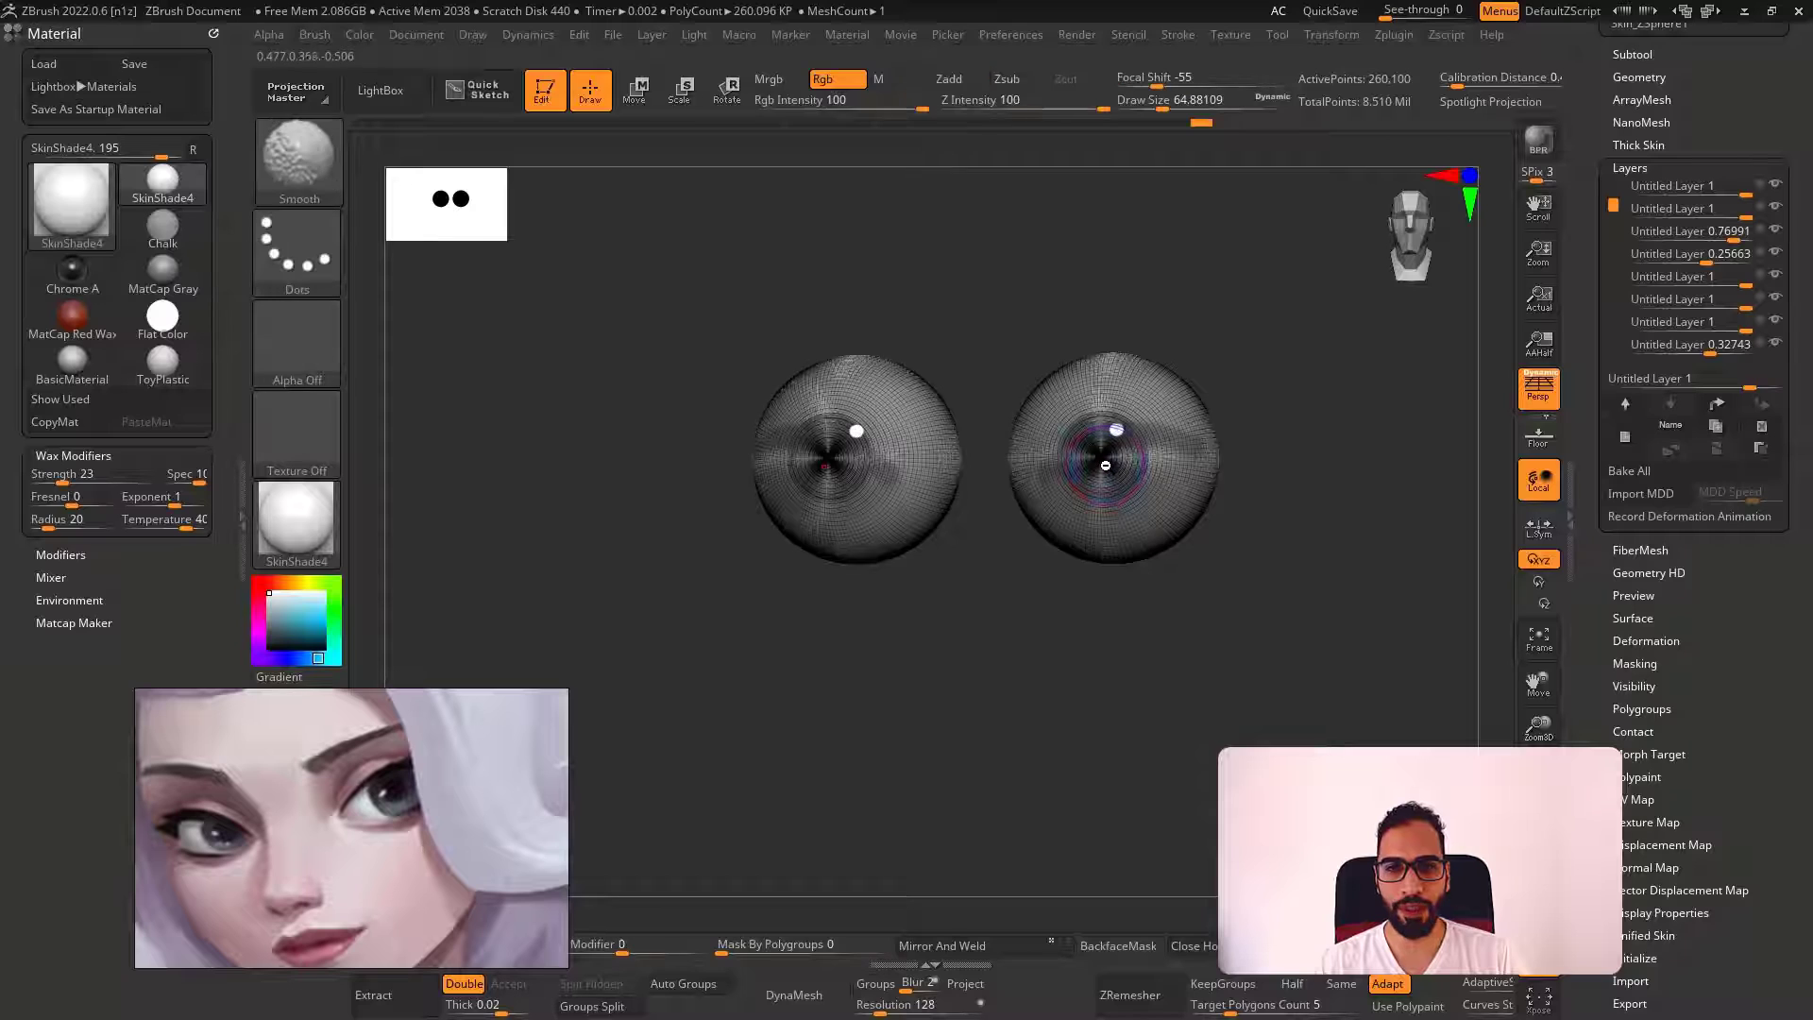
{"action": "right_click_drag", "start_coordinate": [1108, 466], "coordinate": [1095, 468]}
{"action": "right_click_drag", "start_coordinate": [1209, 536], "coordinate": [1218, 576]}
{"action": "right_click_drag", "start_coordinate": [1114, 457], "coordinate": [641, 285], "text": "ctrl"}
Try Alpha 58 and Alpha 01 on the Standard brush, then set its alpha to off
{"action": "left_click", "coordinate": [306, 344]}
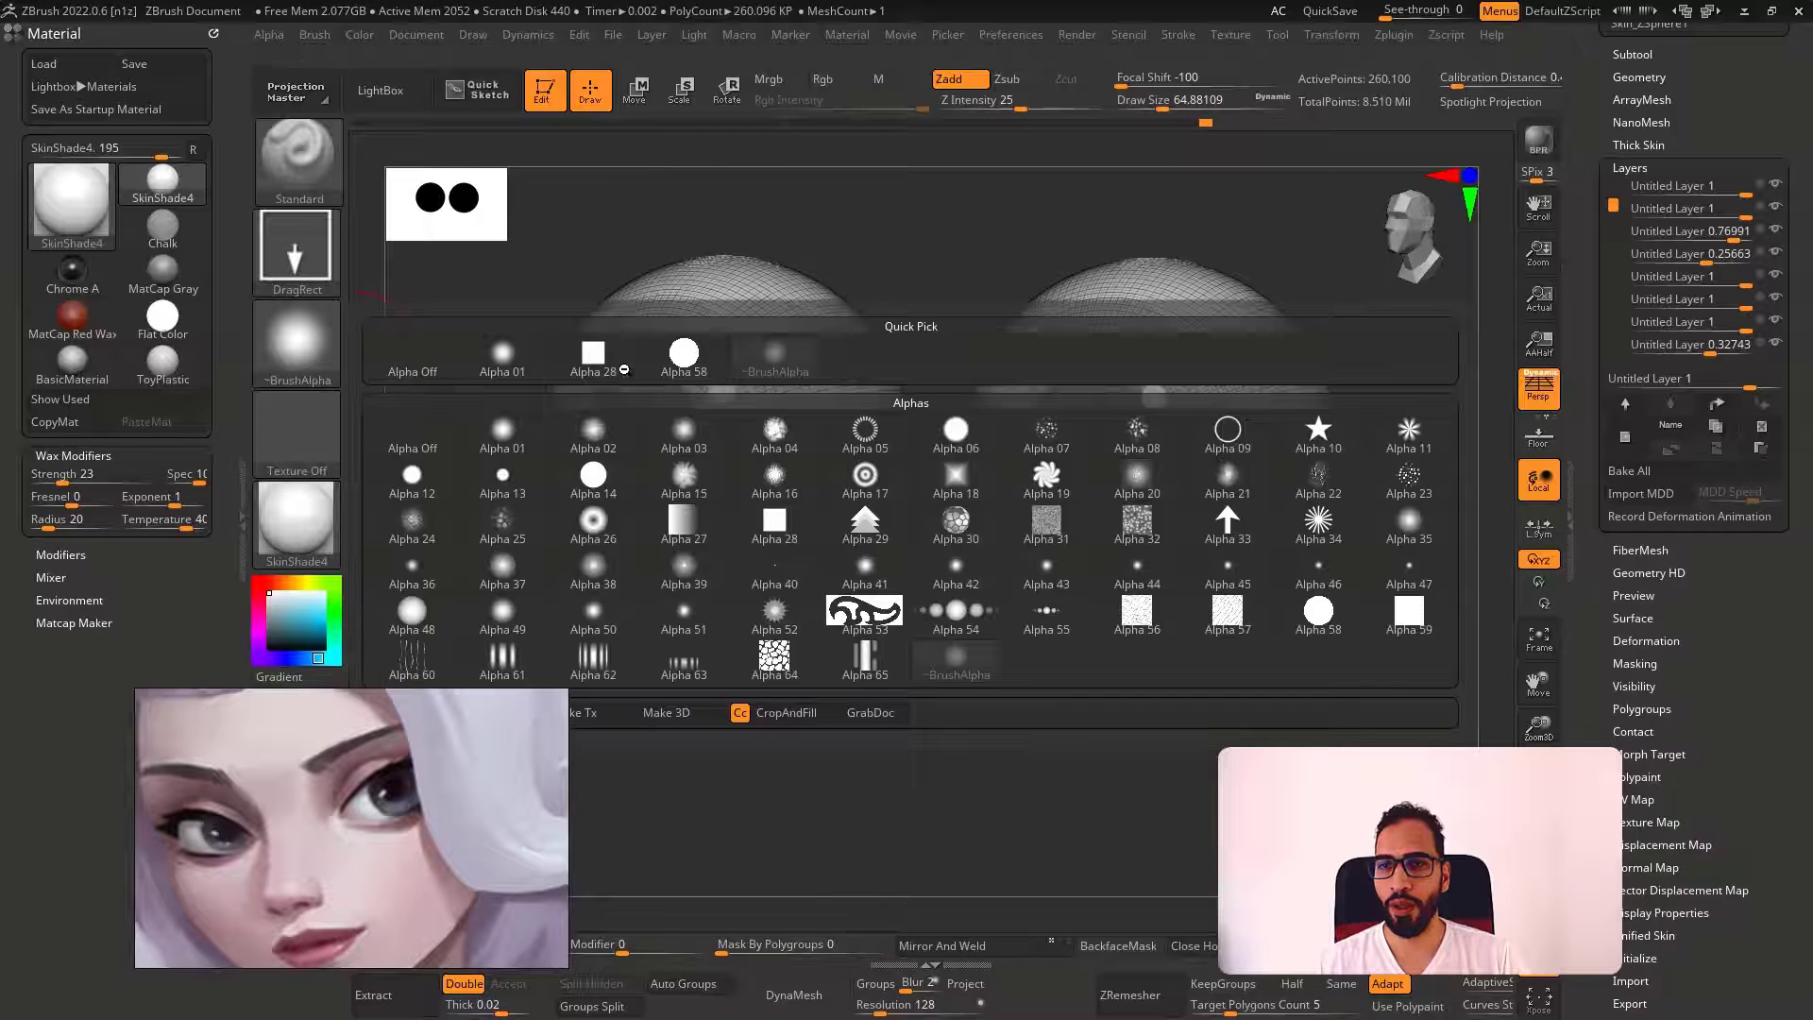
{"action": "left_click", "coordinate": [668, 358]}
{"action": "left_click", "coordinate": [300, 338]}
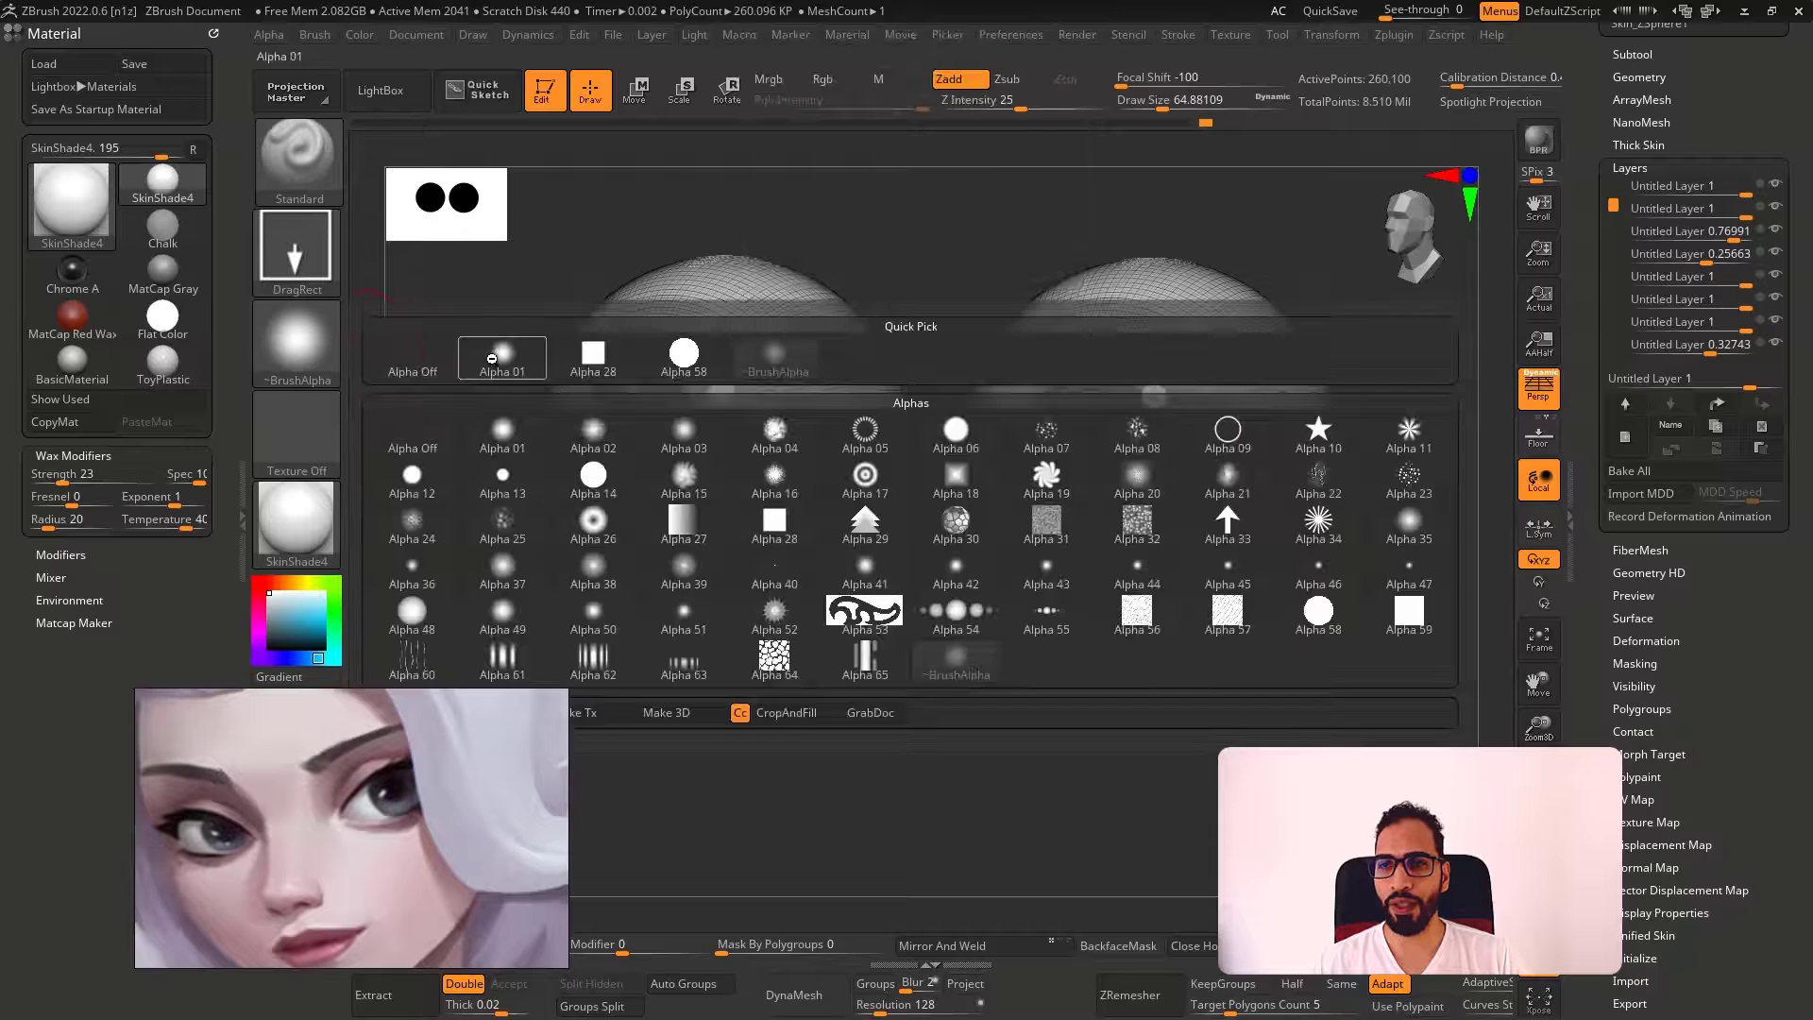
{"action": "left_click", "coordinate": [502, 357]}
{"action": "left_click", "coordinate": [300, 335]}
{"action": "left_click", "coordinate": [438, 358]}
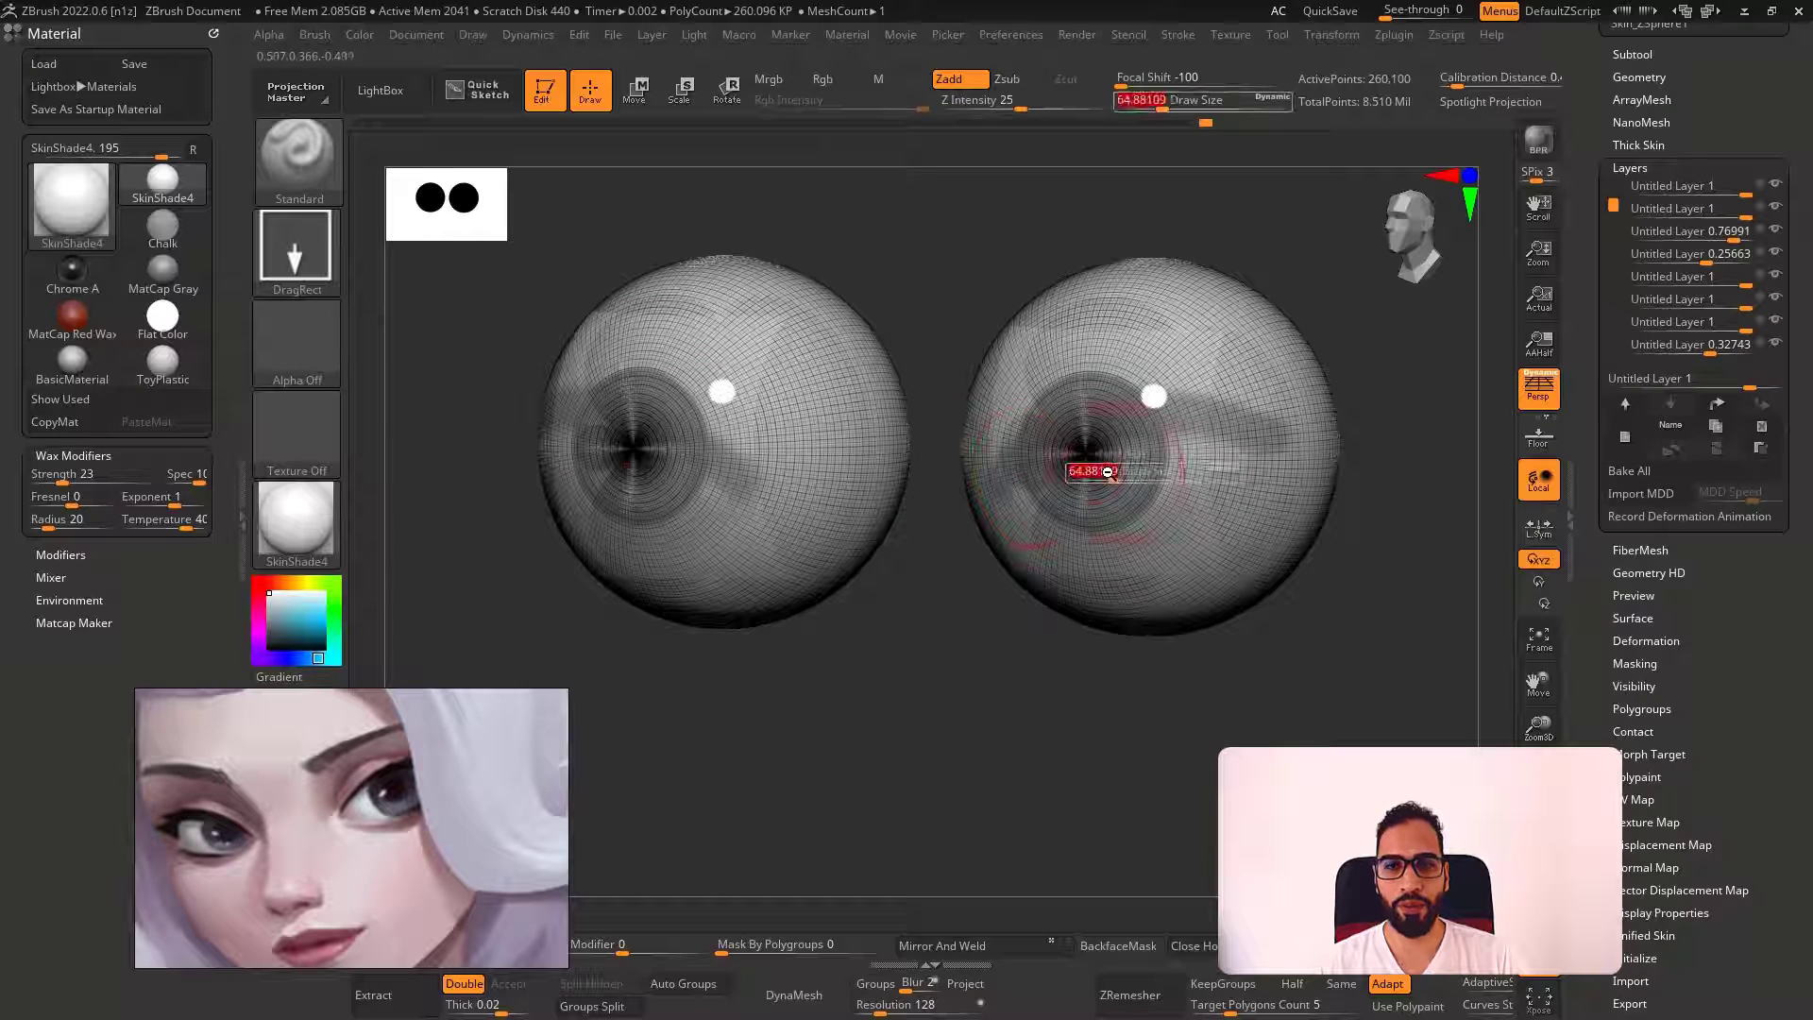
Lower the eyeballs by two subdivision levels and smooth the mesh around the pupil
{"action": "key", "text": "shift+f"}
{"action": "key", "text": "shift+d"}
{"action": "key", "text": "shift+d"}
{"action": "key", "text": "shift+f"}
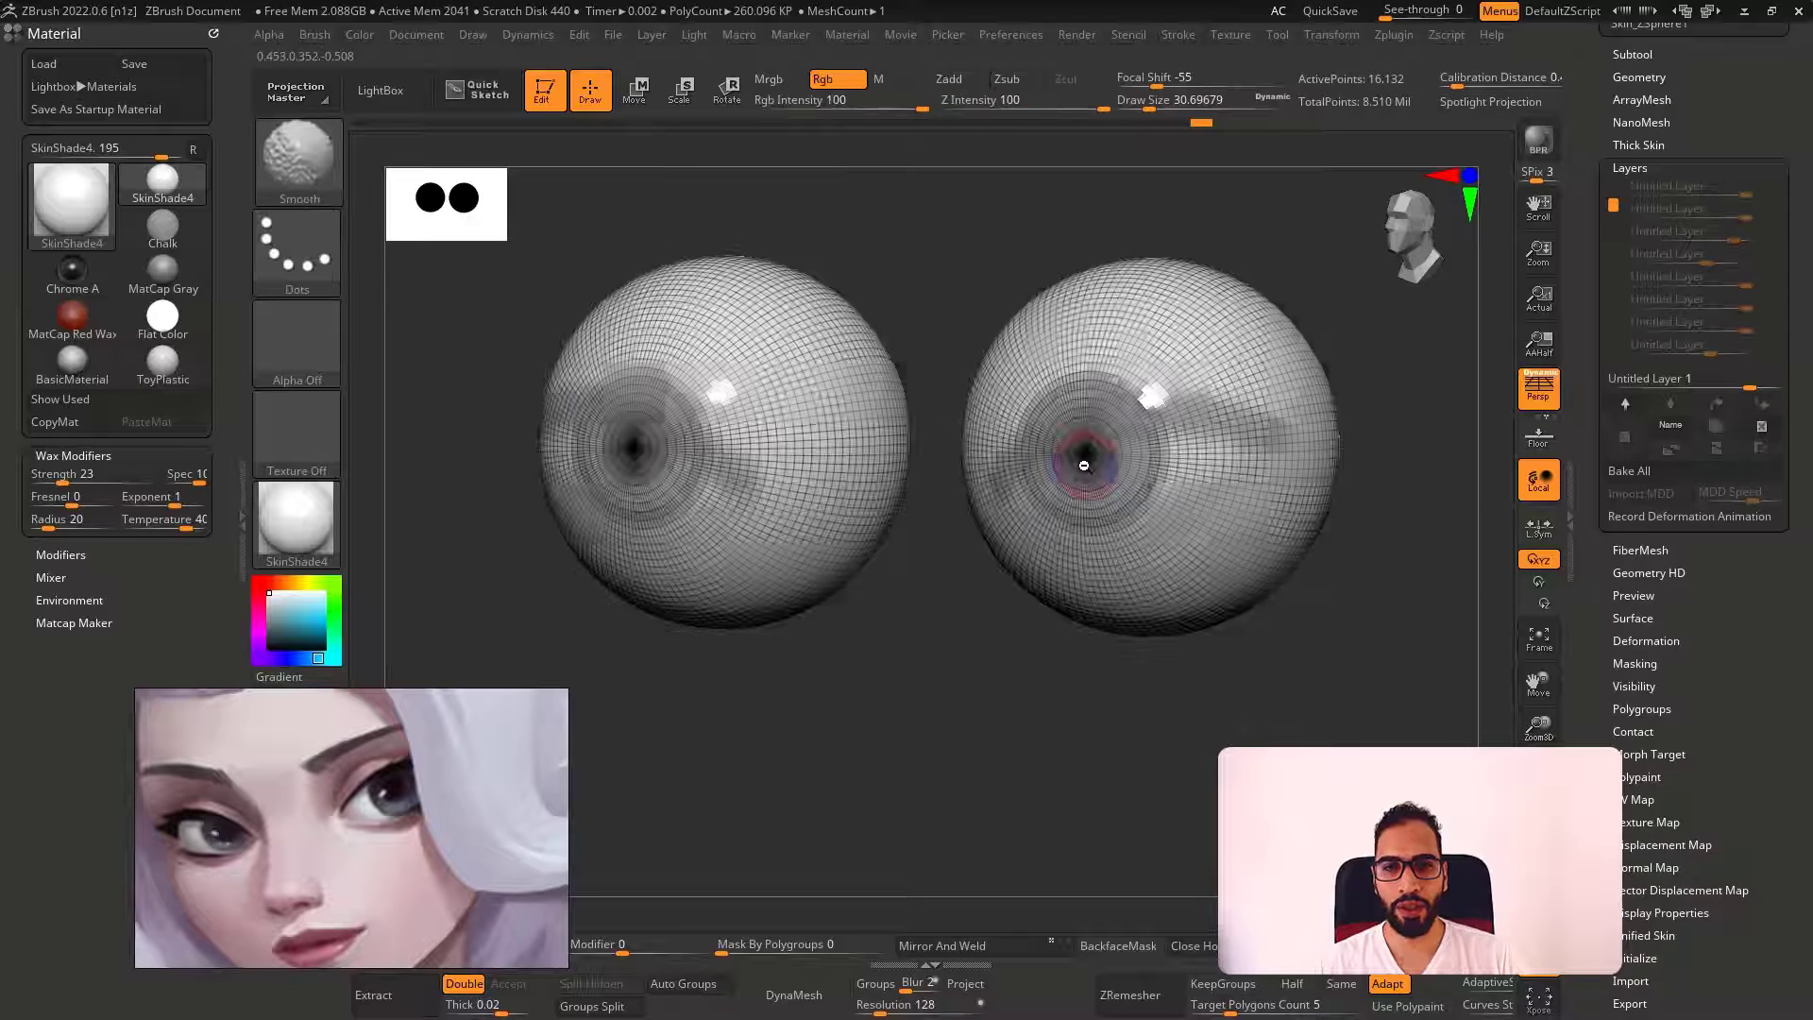
{"action": "mouse_move", "coordinate": [1084, 465]}
{"action": "left_mouse_down"}
{"action": "mouse_move", "coordinate": [1152, 517]}
{"action": "mouse_move", "coordinate": [1089, 458]}
{"action": "left_mouse_up"}
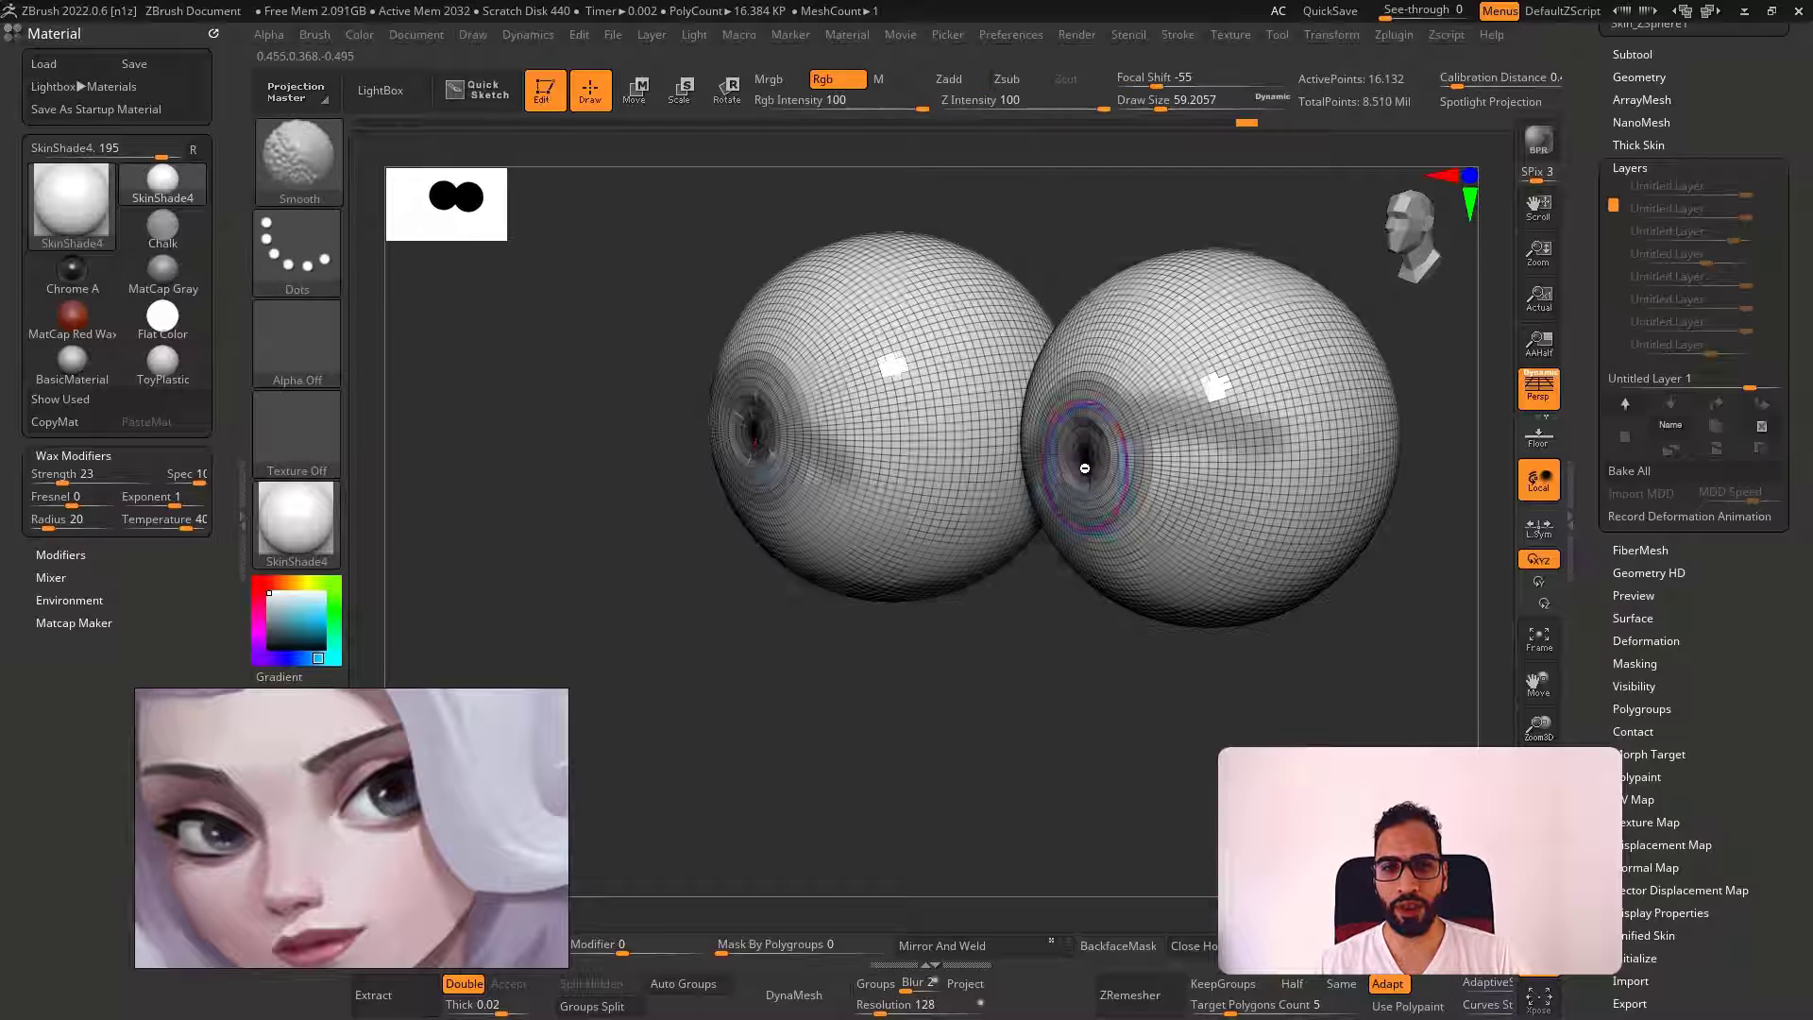
Choose the Move brush, hide the wireframe and return the eyeballs to their highest subdivision level with the full character shown
{"action": "key", "text": "b"}
{"action": "key", "text": "m"}
{"action": "key", "text": "v"}
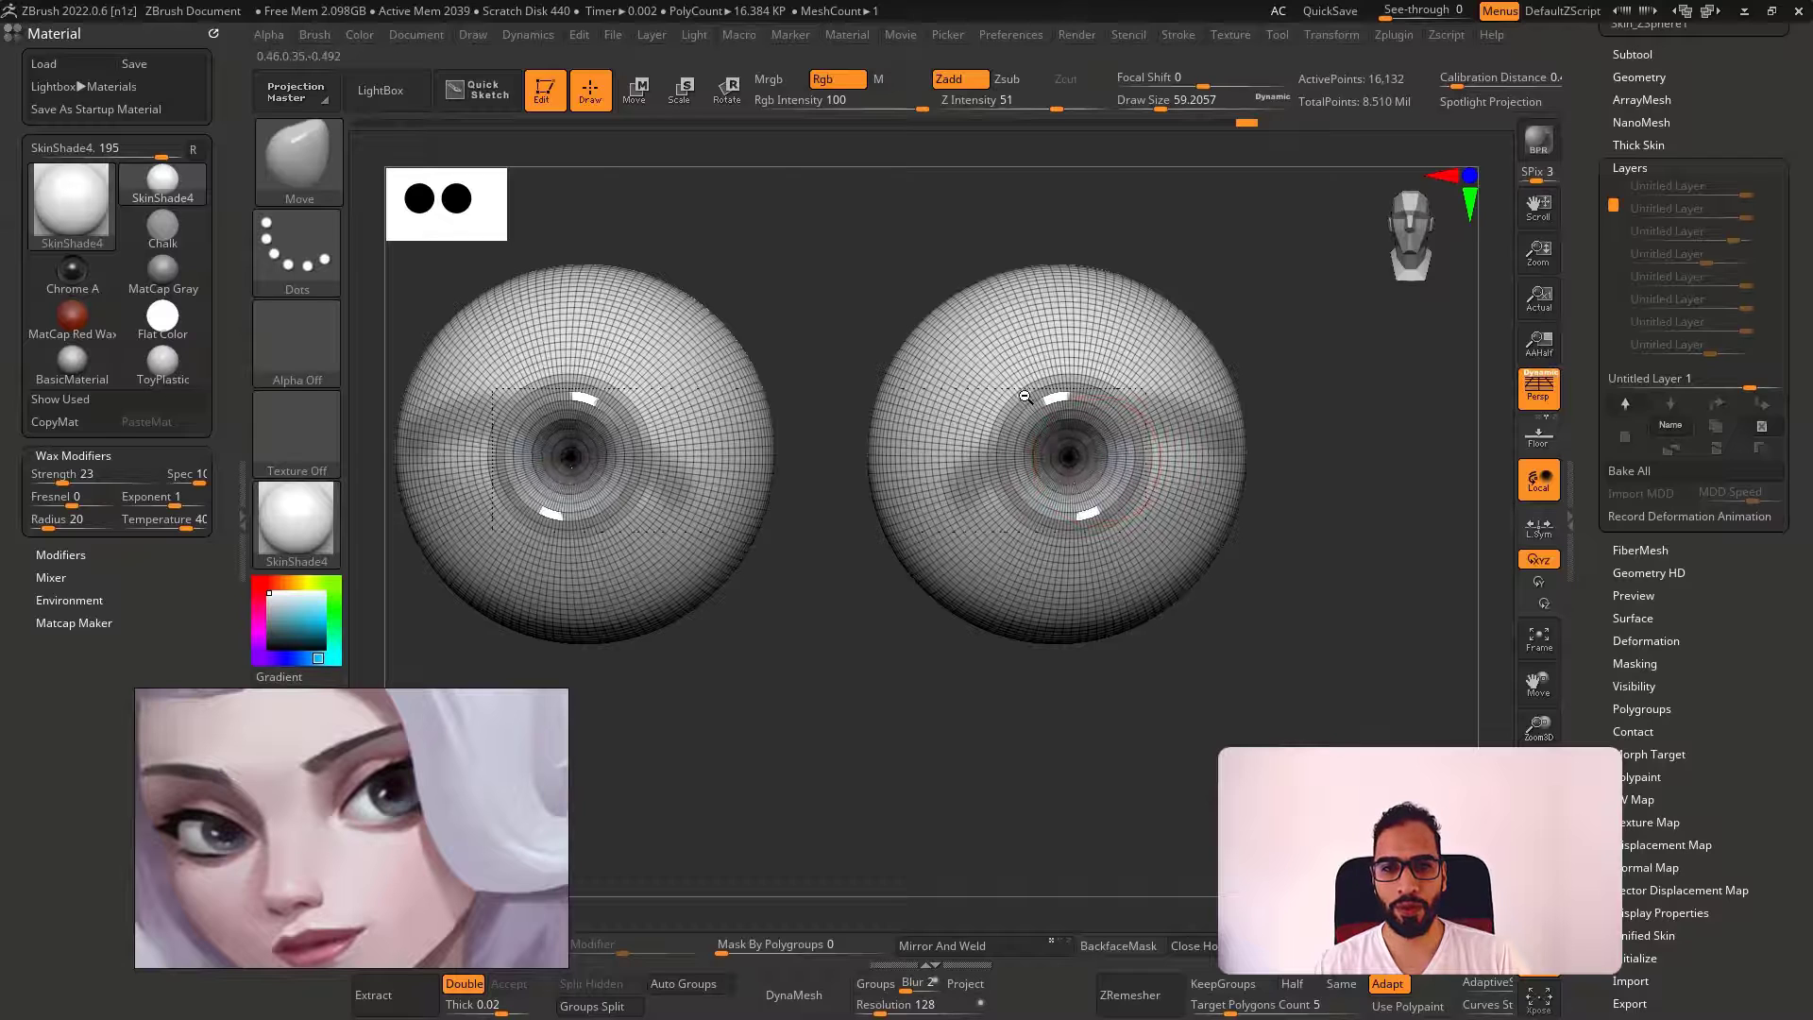
{"action": "key", "text": "shift+f"}
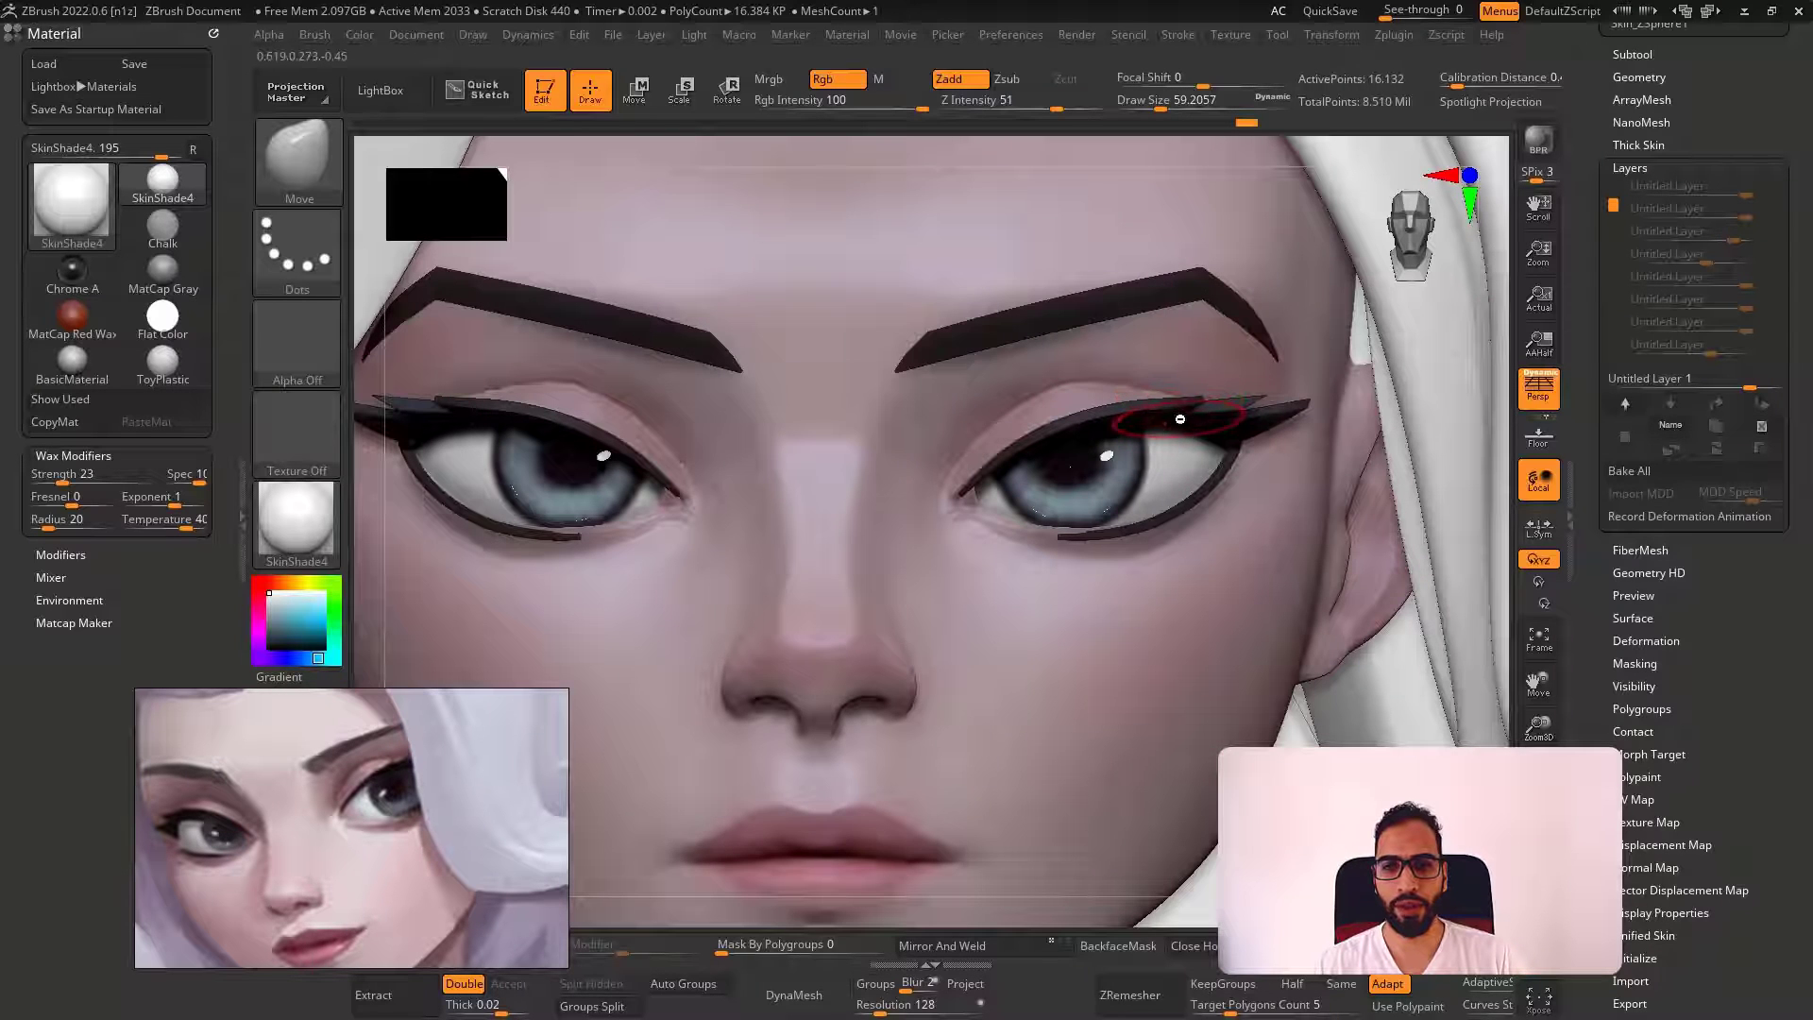
{"action": "key", "text": "d"}
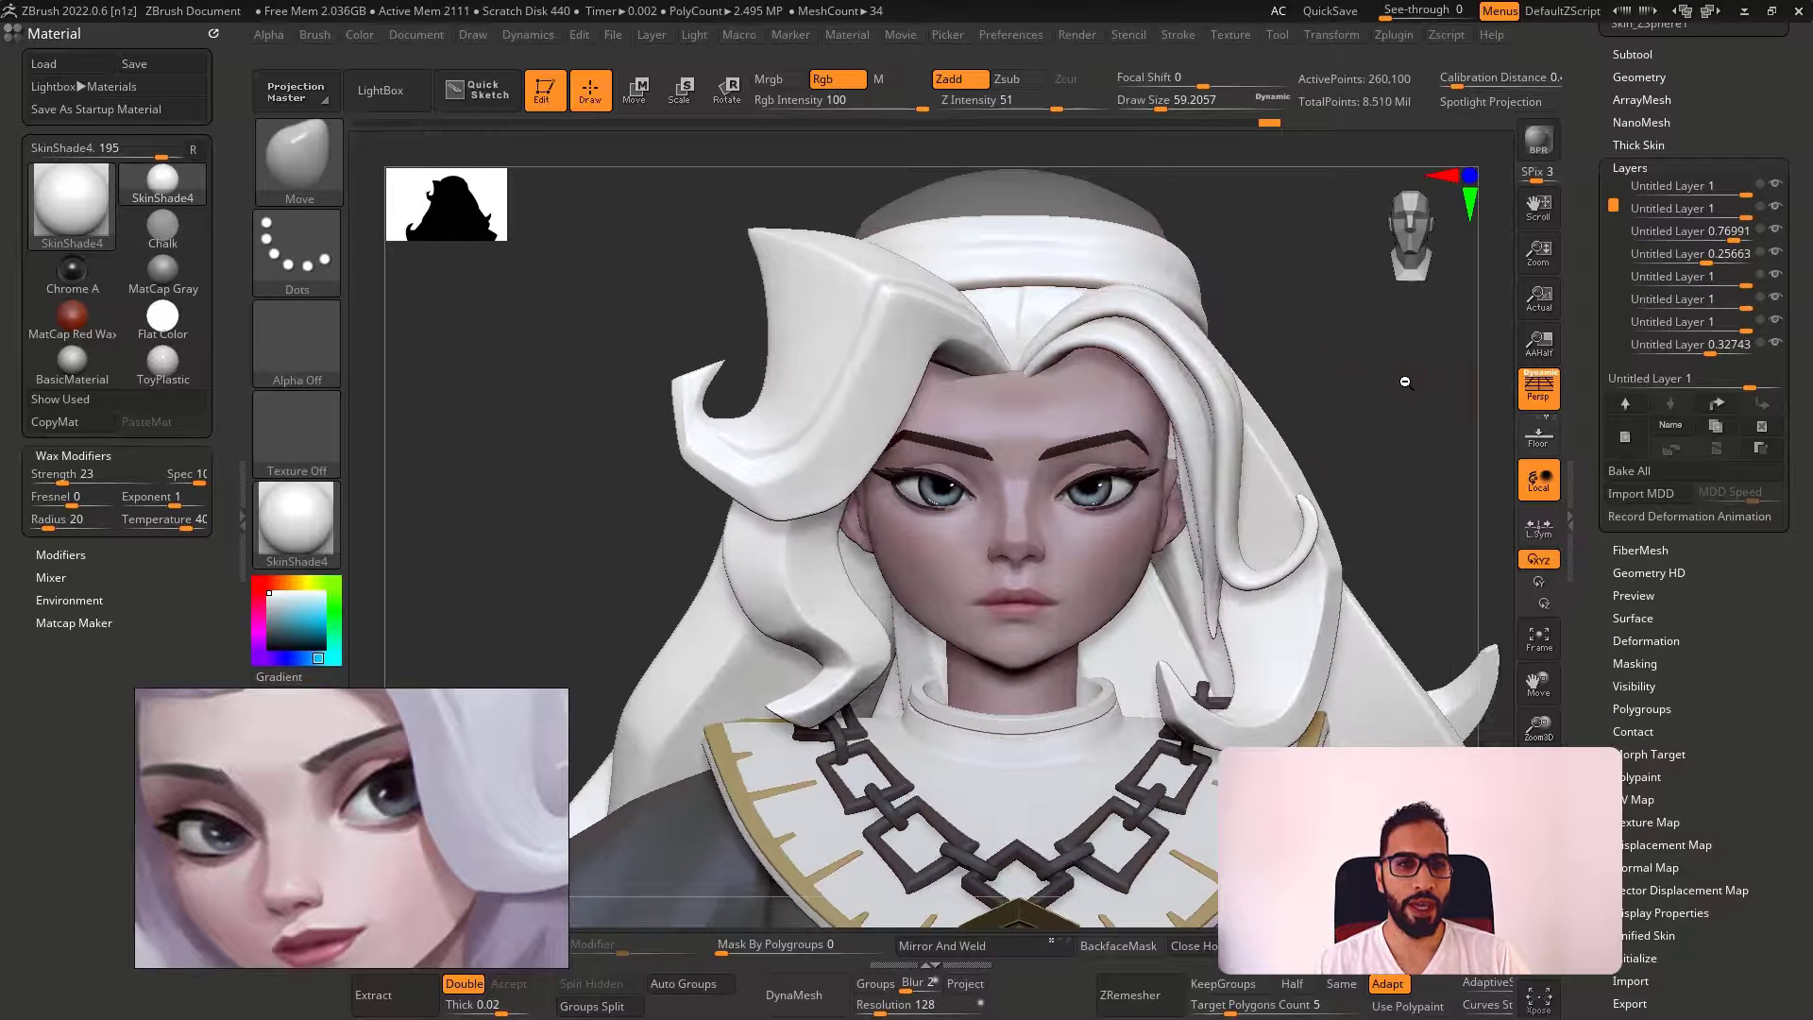
Review the face from slightly different angles and inspect the newest layer at the end of the eyeballs' layer list
{"action": "left_click_drag", "start_coordinate": [1405, 381], "coordinate": [1435, 381]}
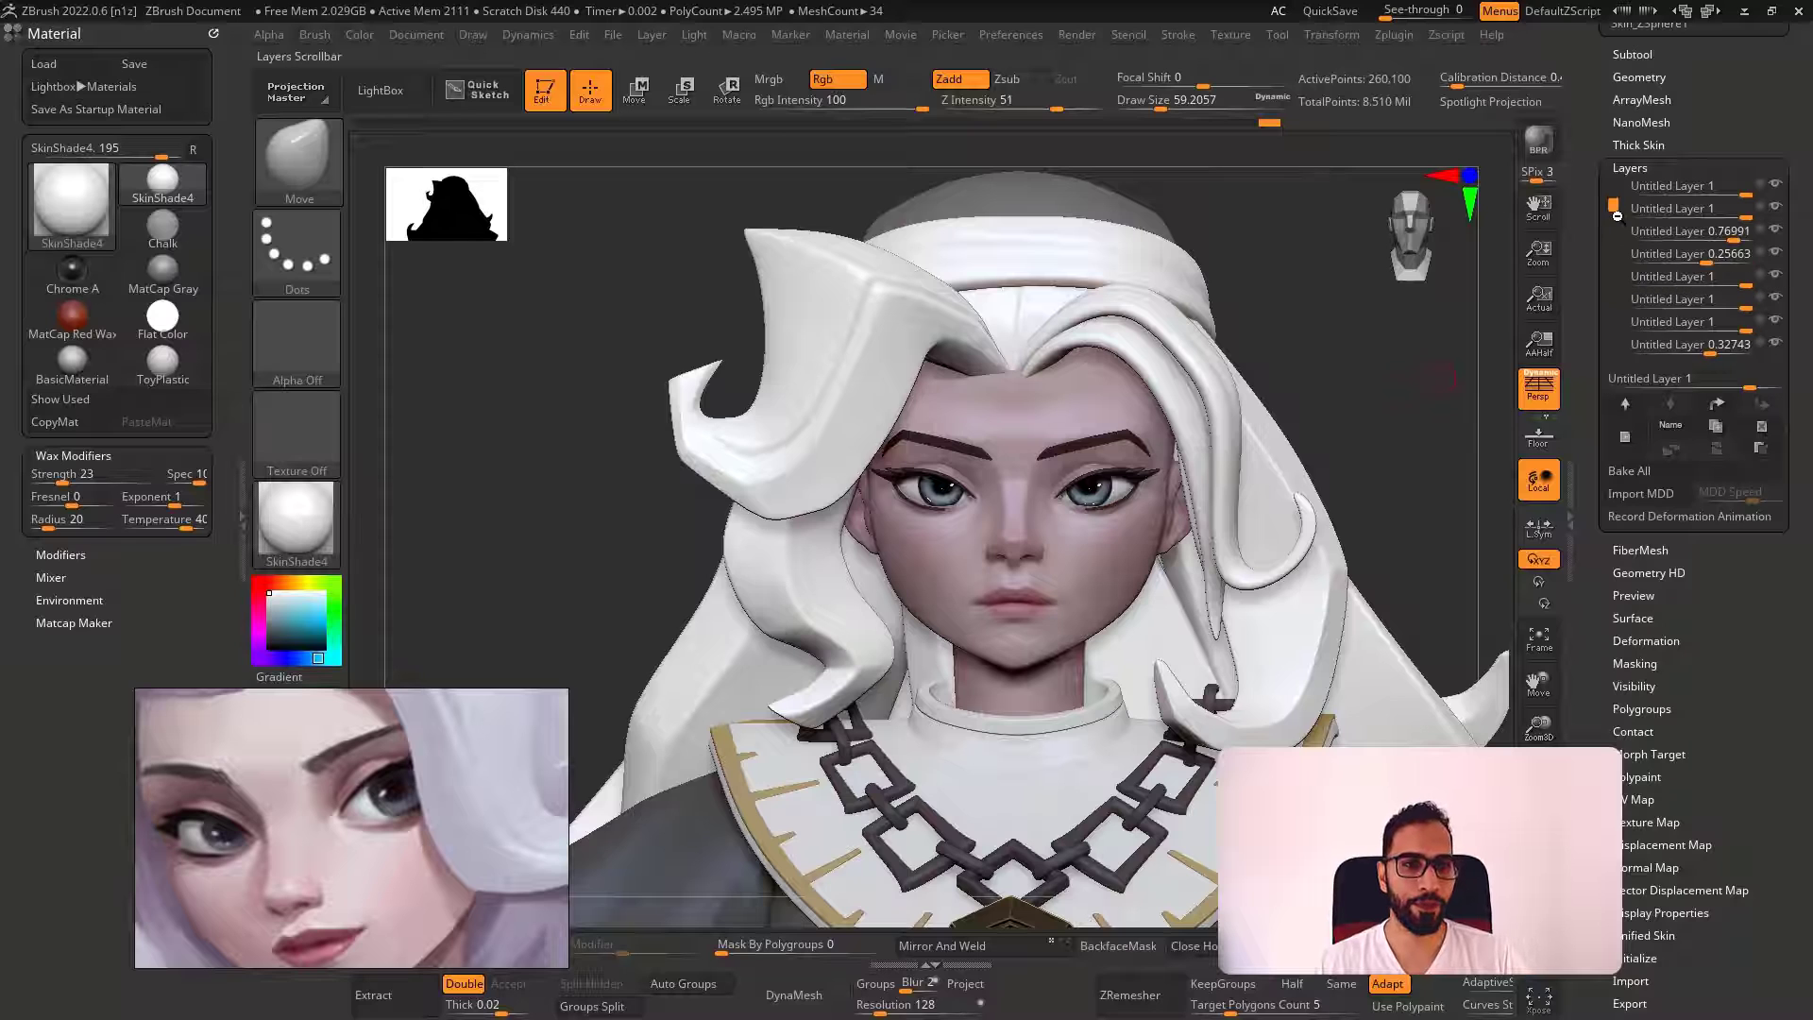
{"action": "left_click_drag", "start_coordinate": [1616, 216], "coordinate": [1616, 245]}
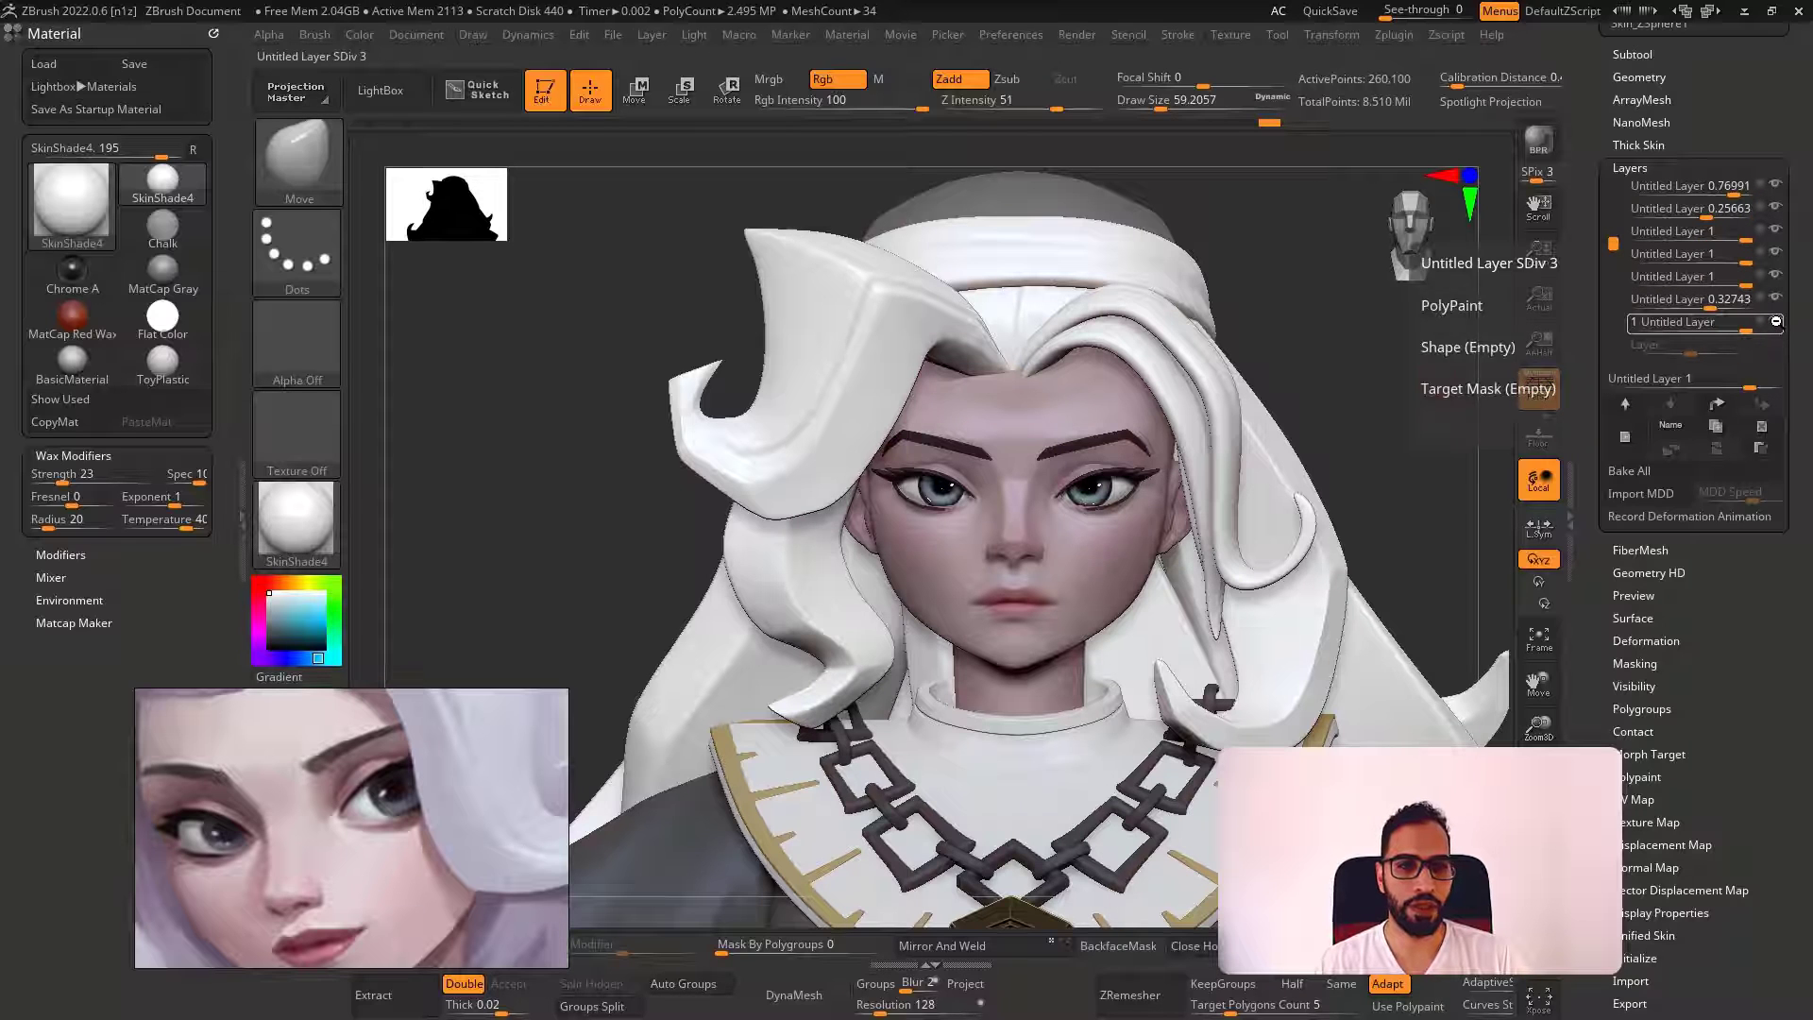
{"action": "left_click_drag", "start_coordinate": [1400, 432], "coordinate": [1359, 435]}
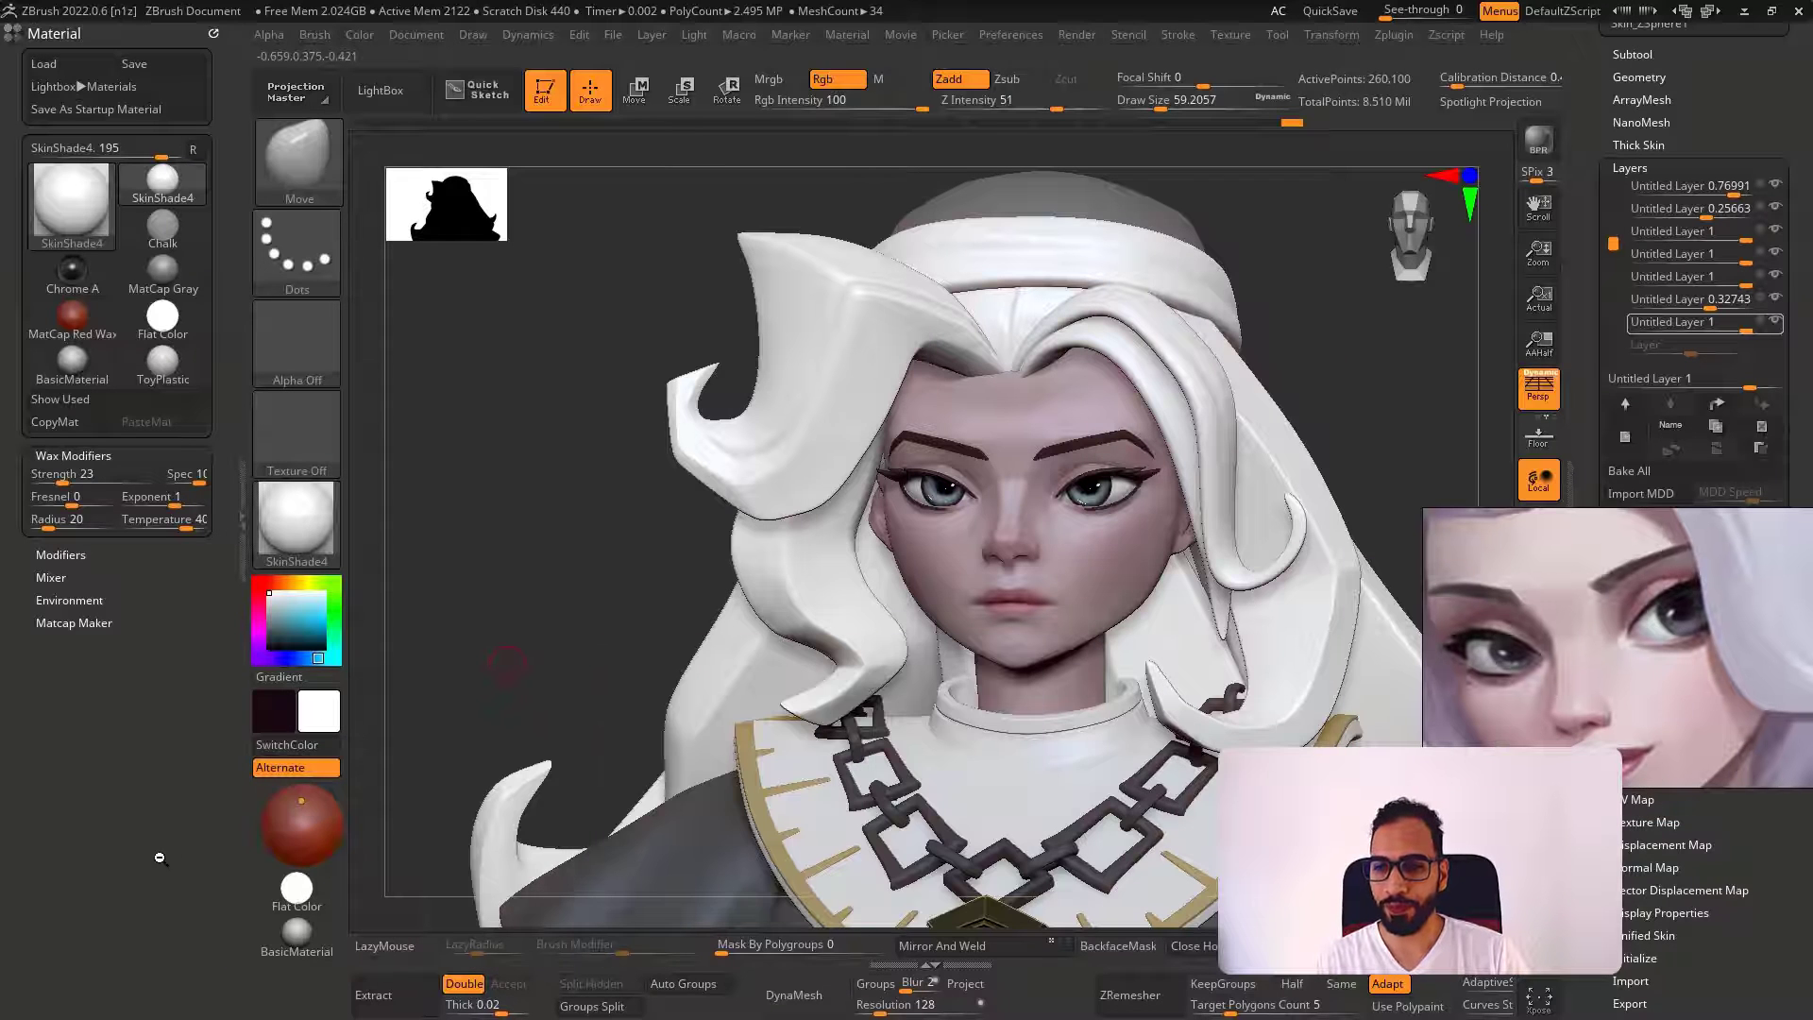
Shift the light direction slightly on the light preview sphere and check the shading on the face
{"action": "left_click_drag", "start_coordinate": [290, 799], "coordinate": [296, 806]}
{"action": "left_click", "coordinate": [296, 805]}
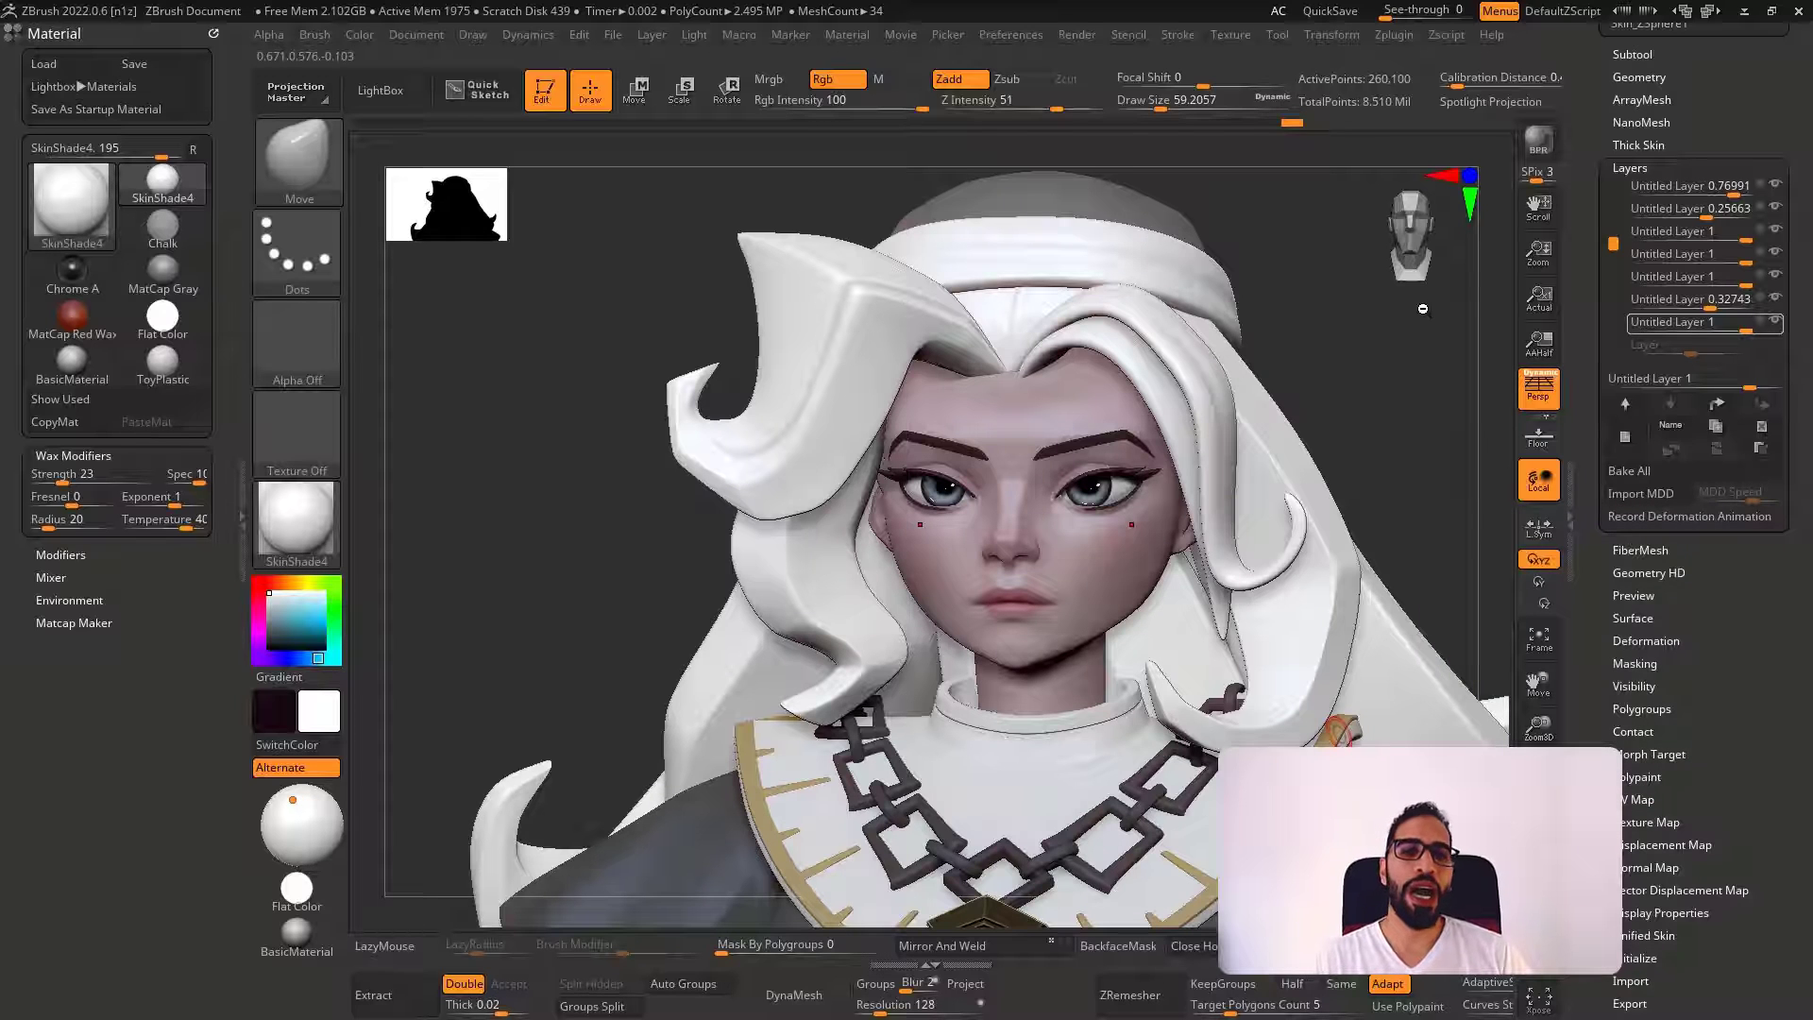
{"action": "left_click_drag", "start_coordinate": [1383, 362], "coordinate": [1369, 368]}
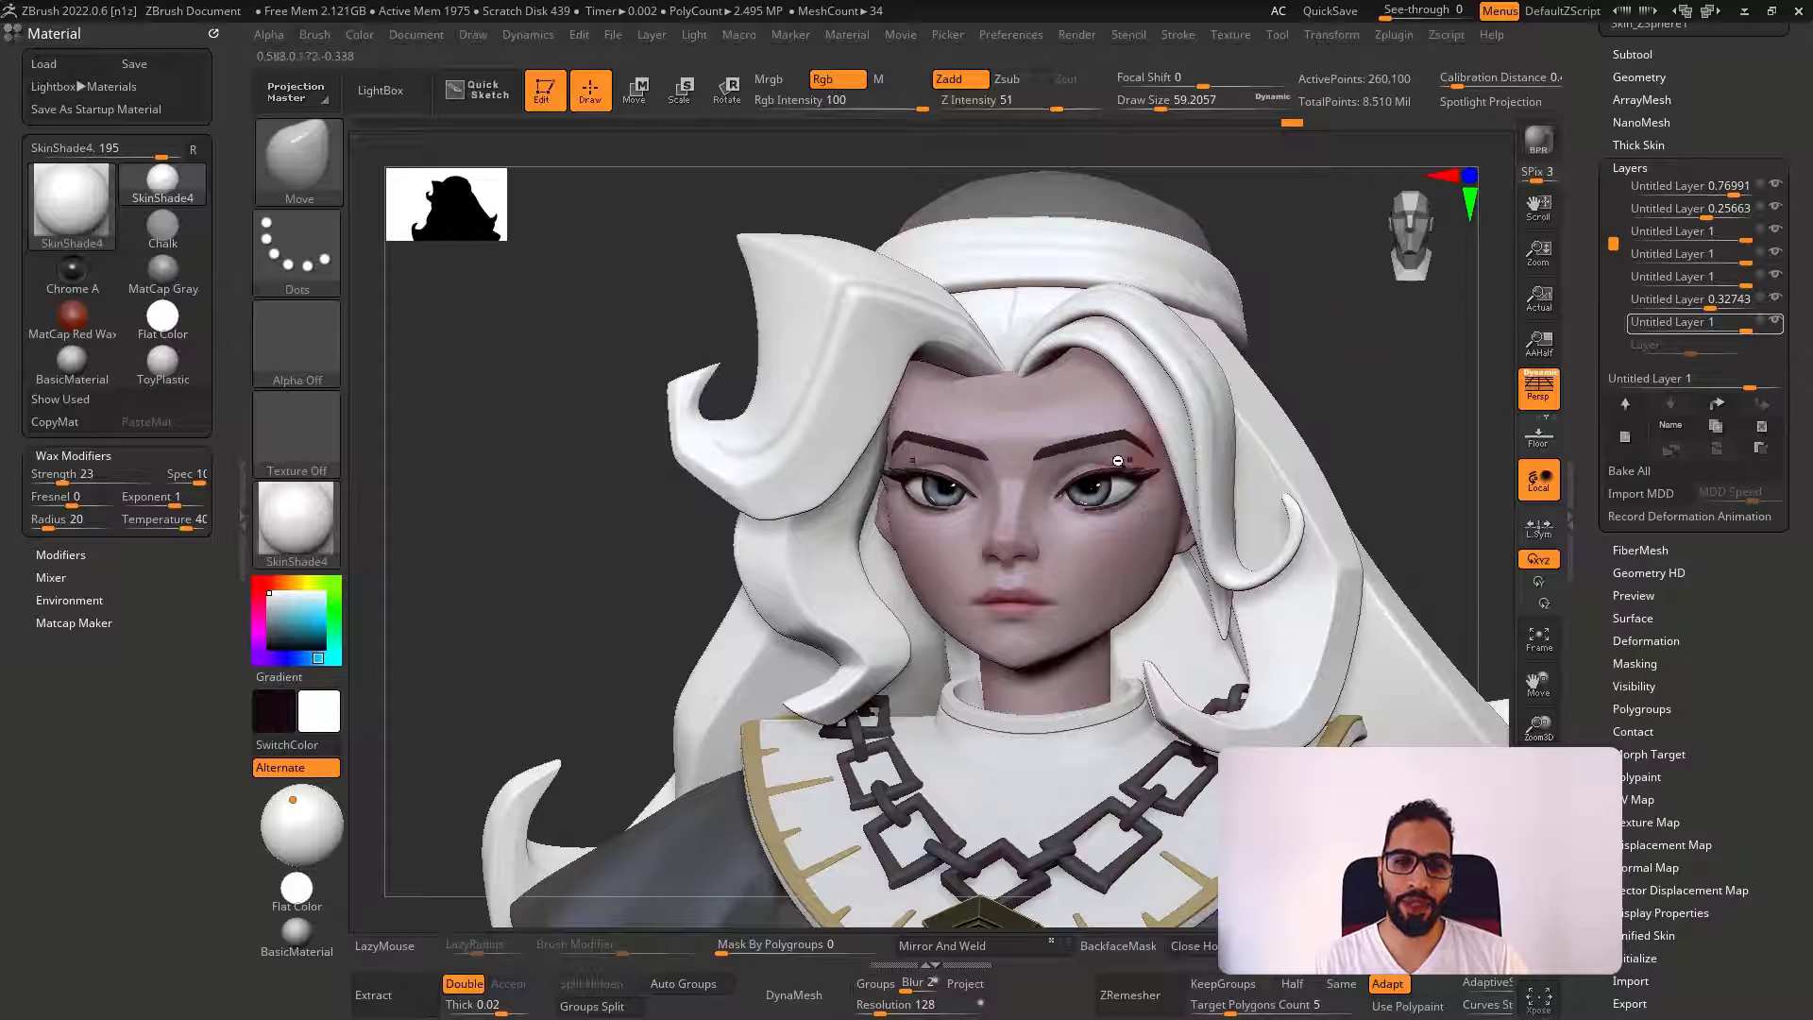
Select the eyebrows1 subtool, darken the active colour to a near-black with RGB 24, and fill the eyebrows with it
{"action": "left_click", "coordinate": [1088, 431], "text": "alt"}
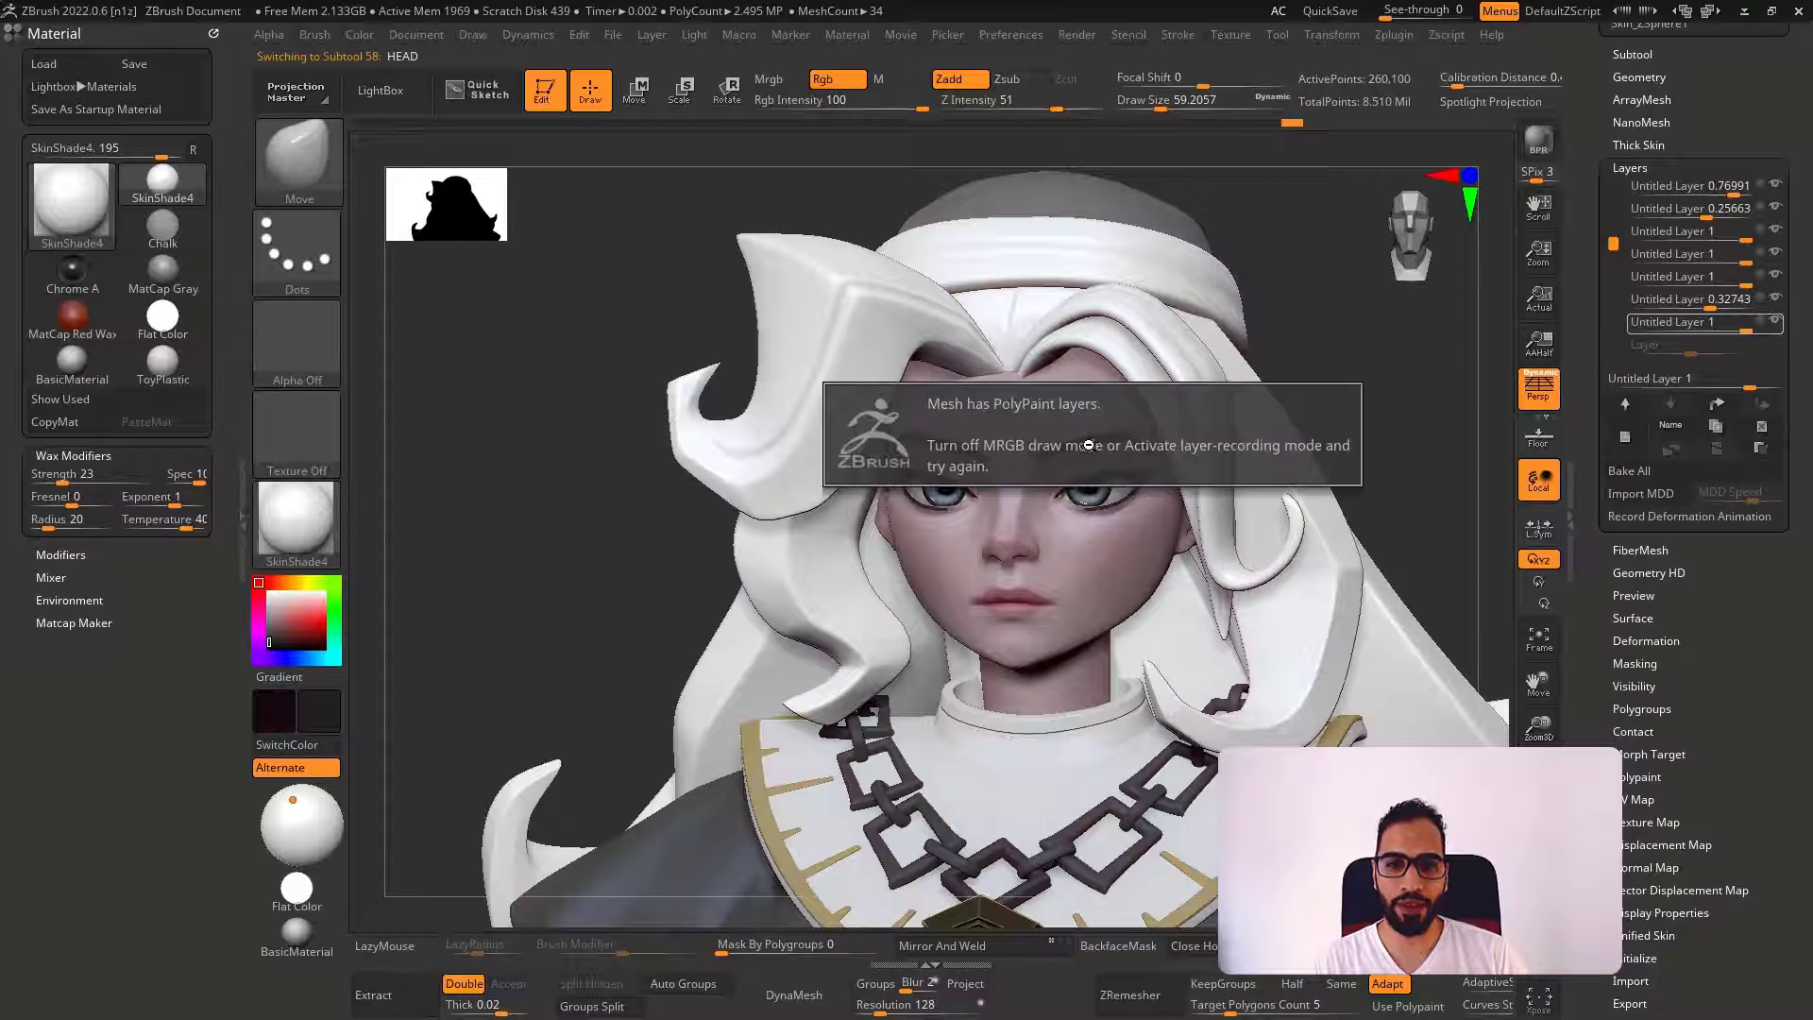
{"action": "left_click", "coordinate": [1061, 436], "text": "alt"}
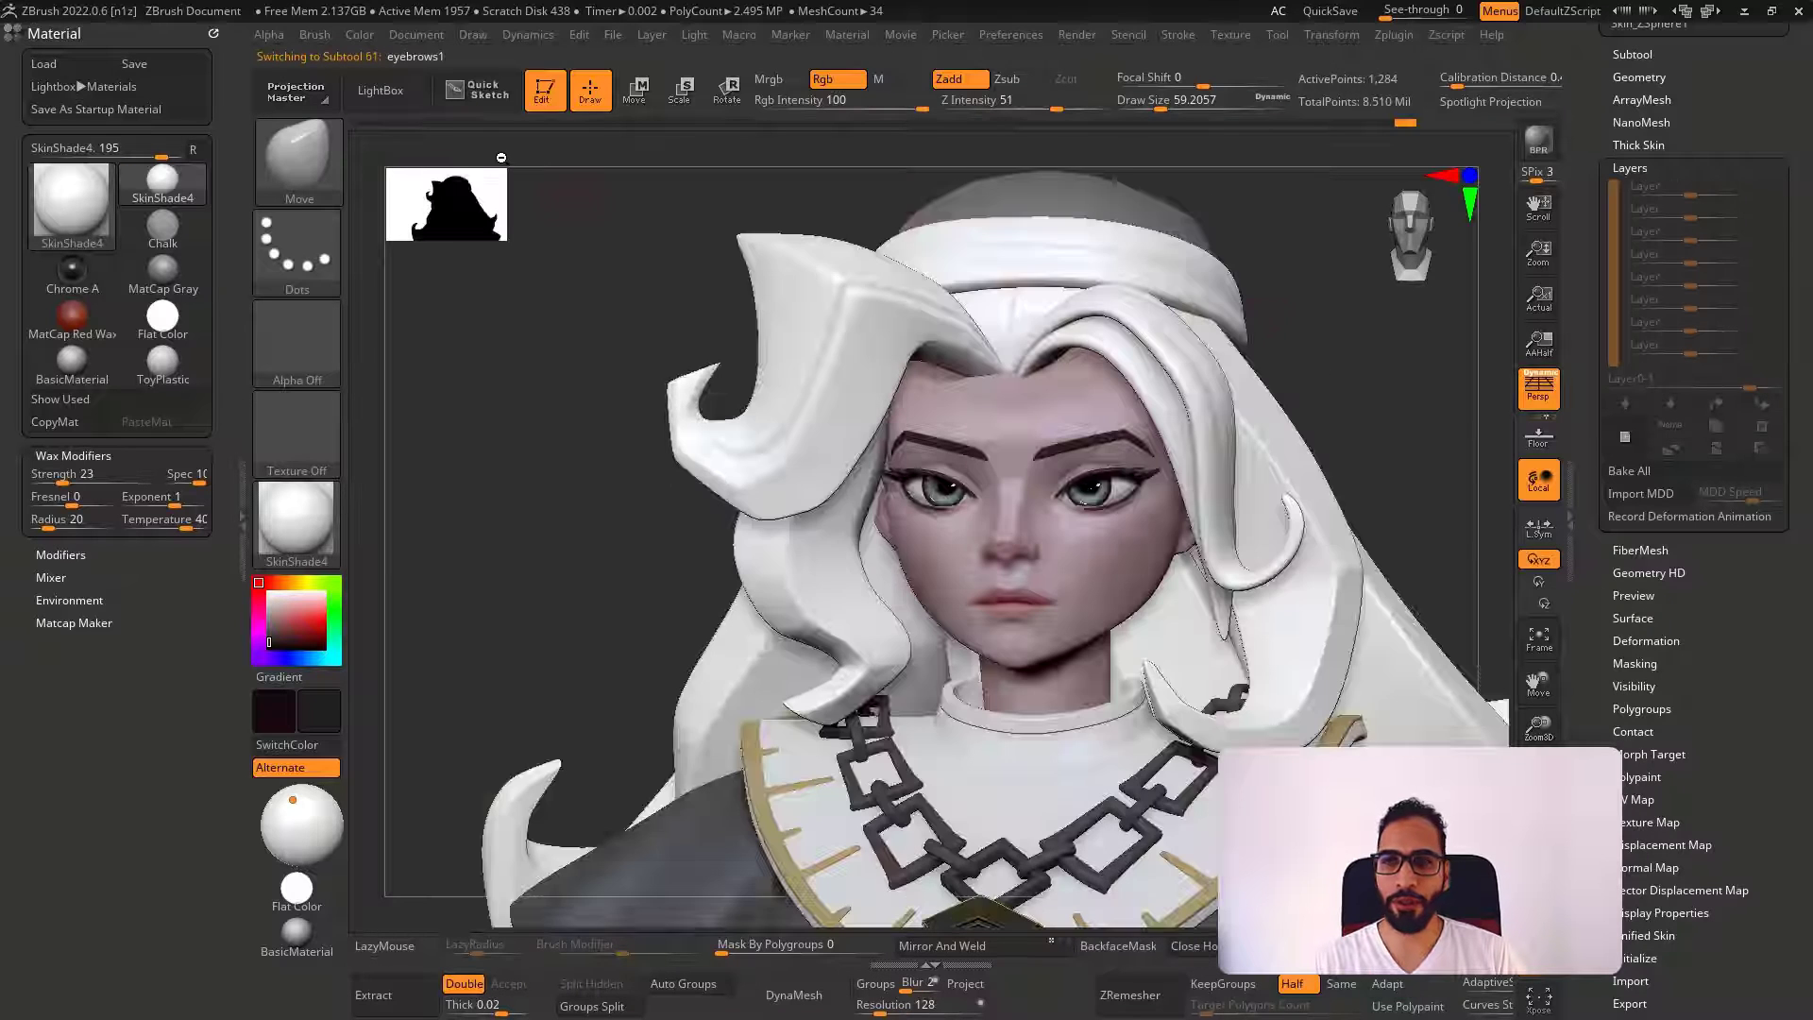
{"action": "left_click", "coordinate": [361, 35]}
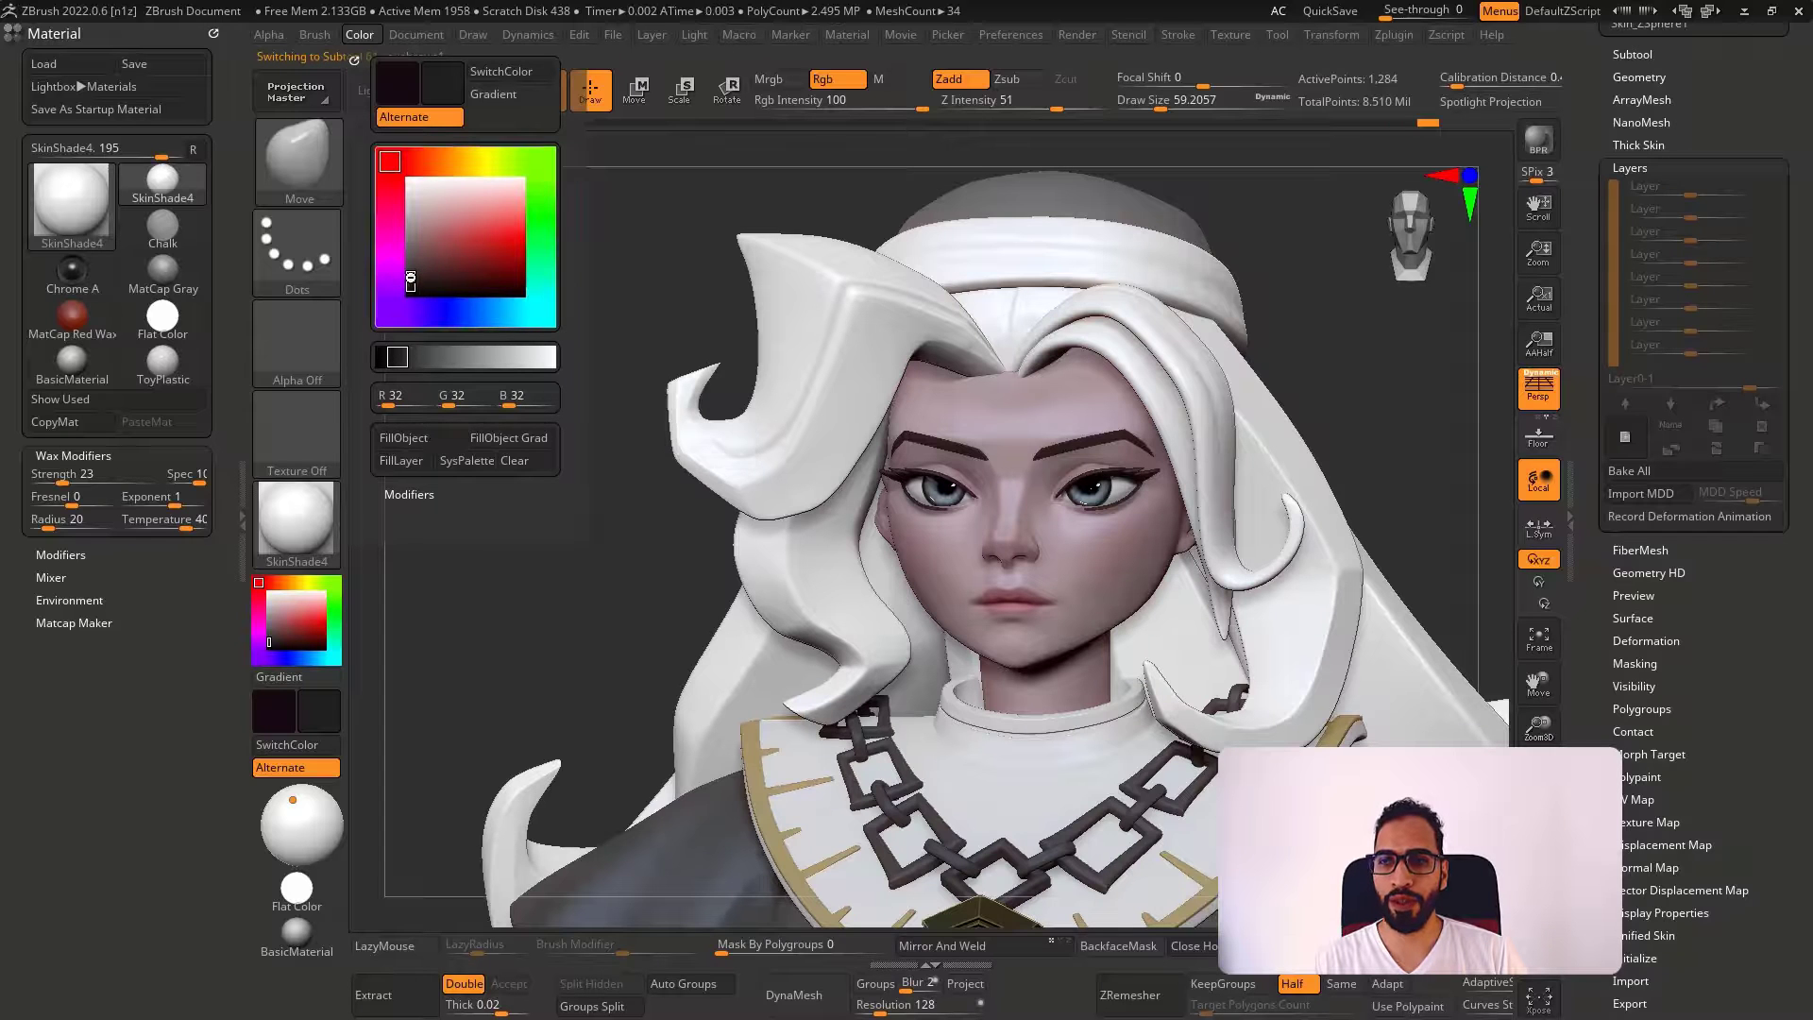
{"action": "left_click_drag", "start_coordinate": [411, 279], "coordinate": [410, 286]}
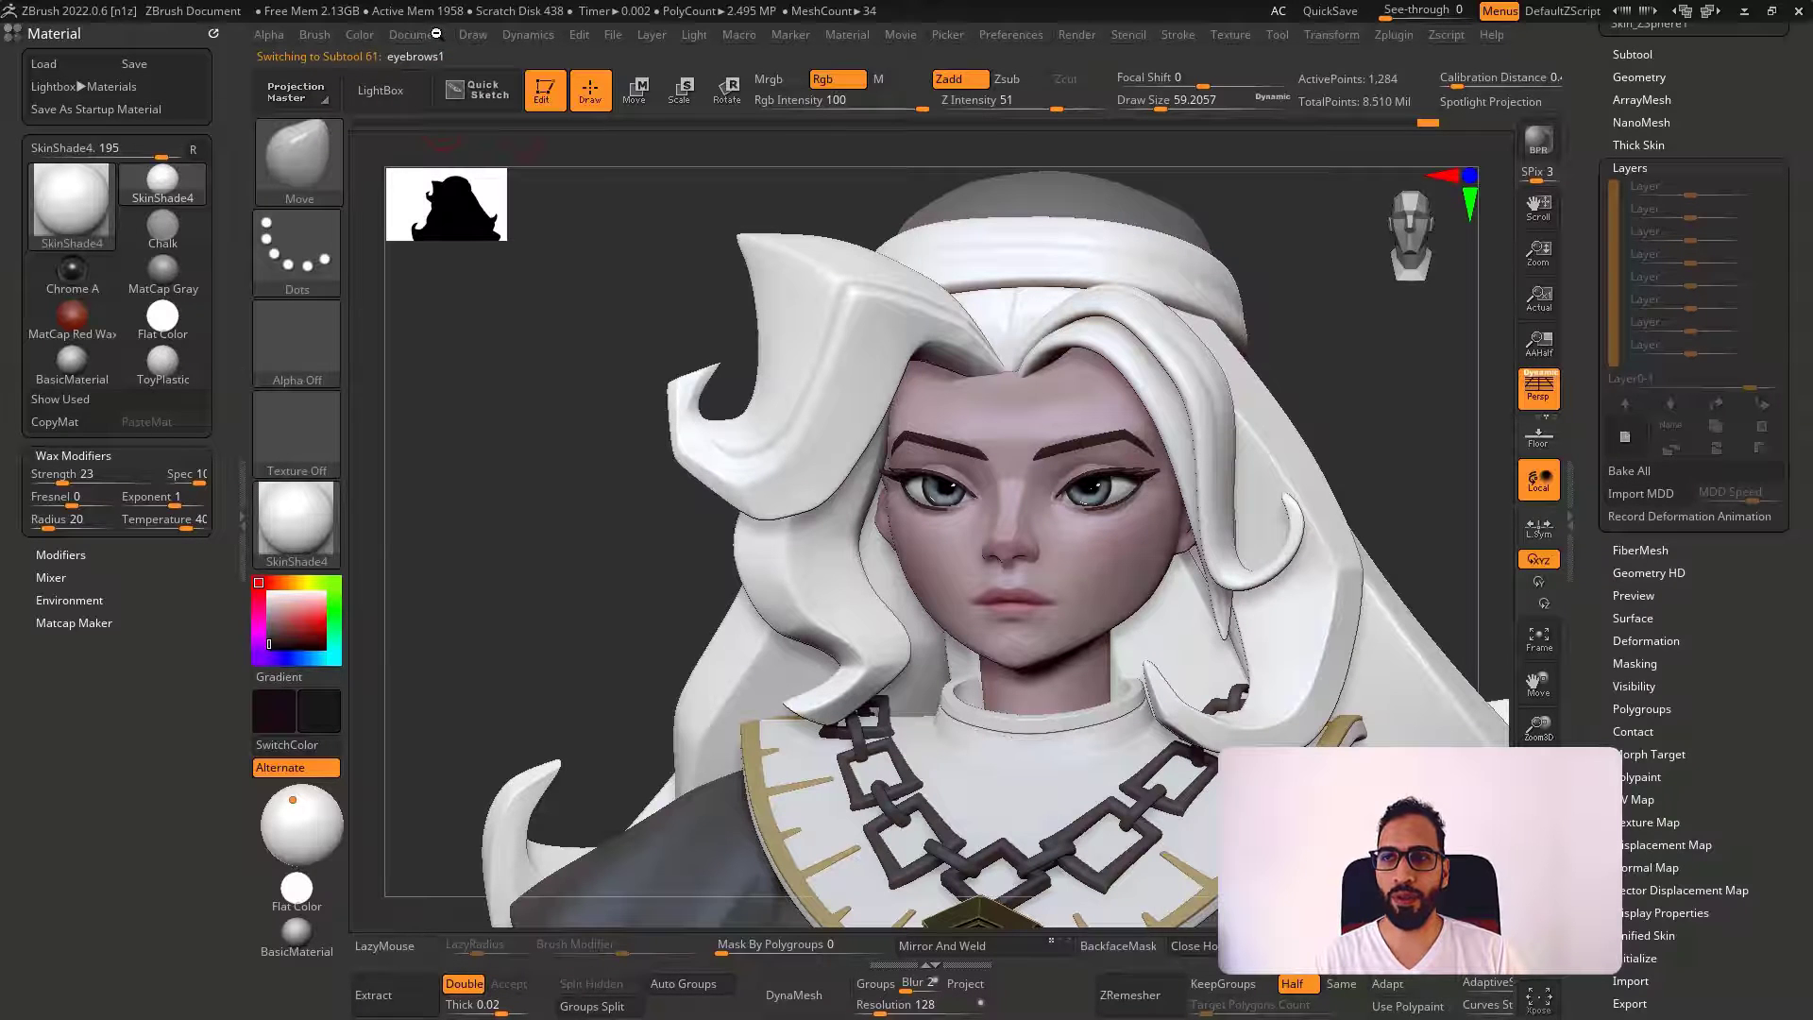
{"action": "left_click", "coordinate": [359, 35]}
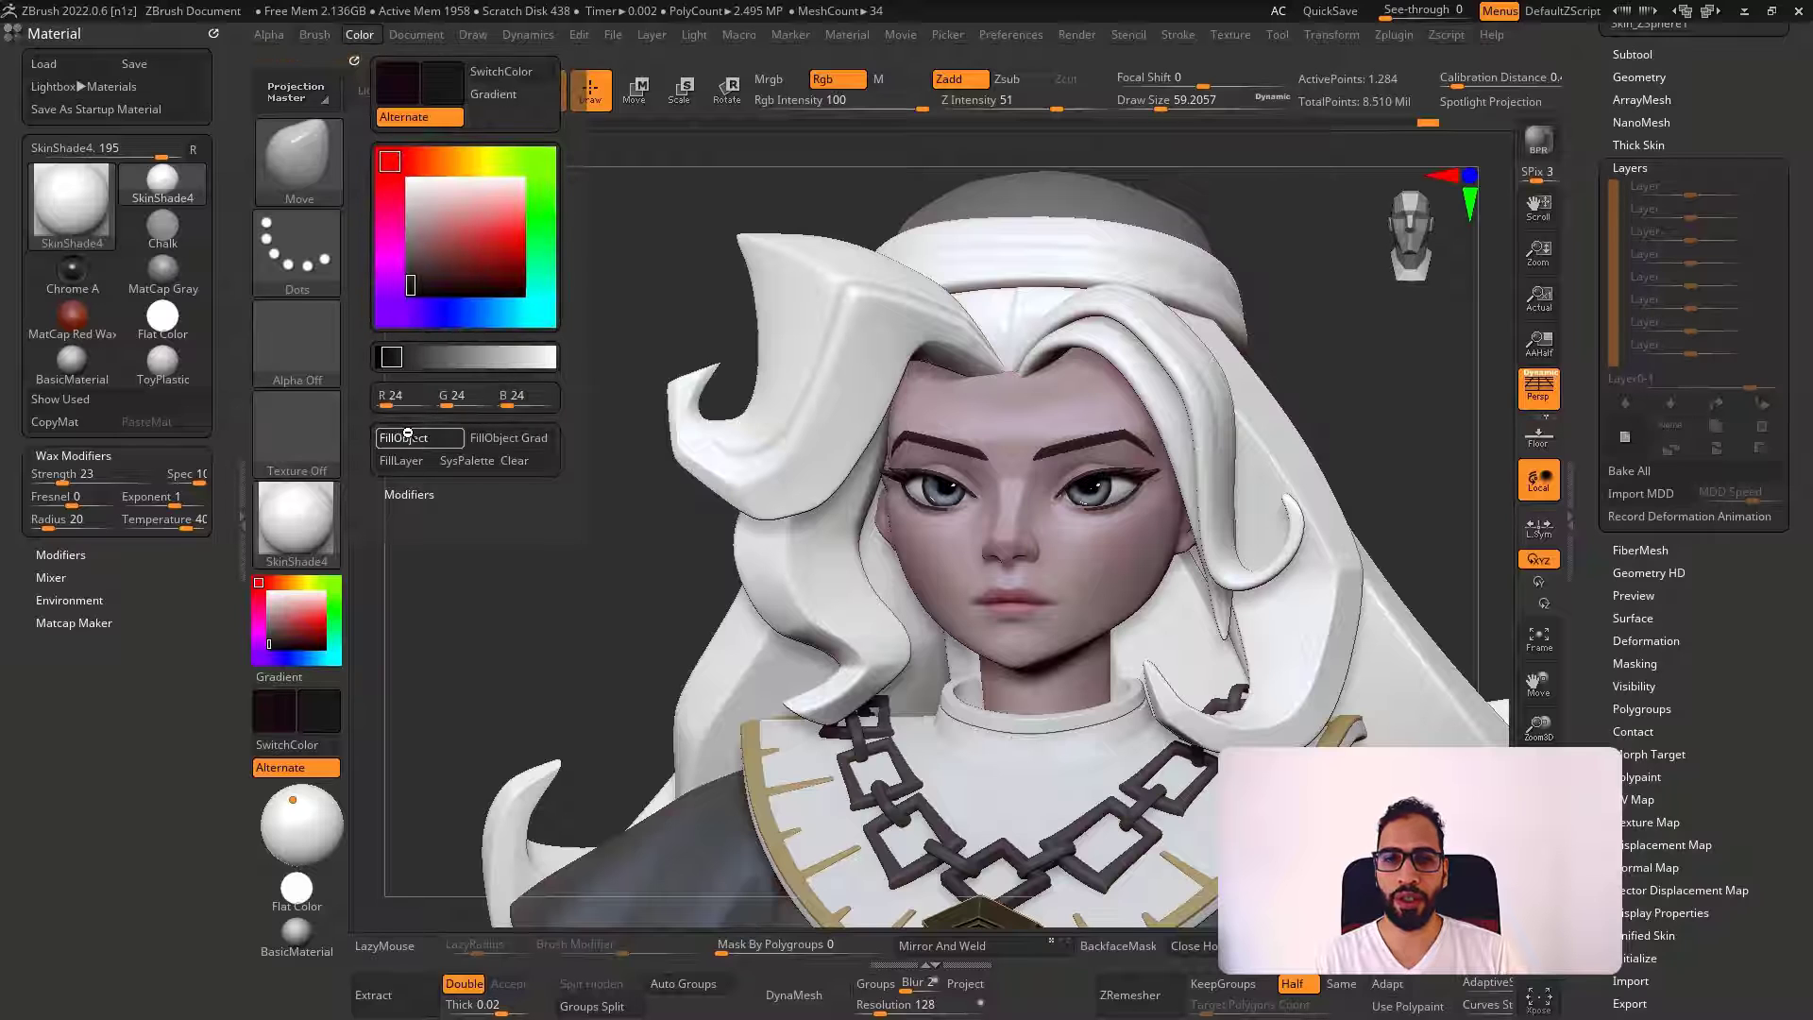
Adjust the eyebrows with the Move brush at a size of about 379, checking them from the side and from below
{"action": "key", "text": "s"}
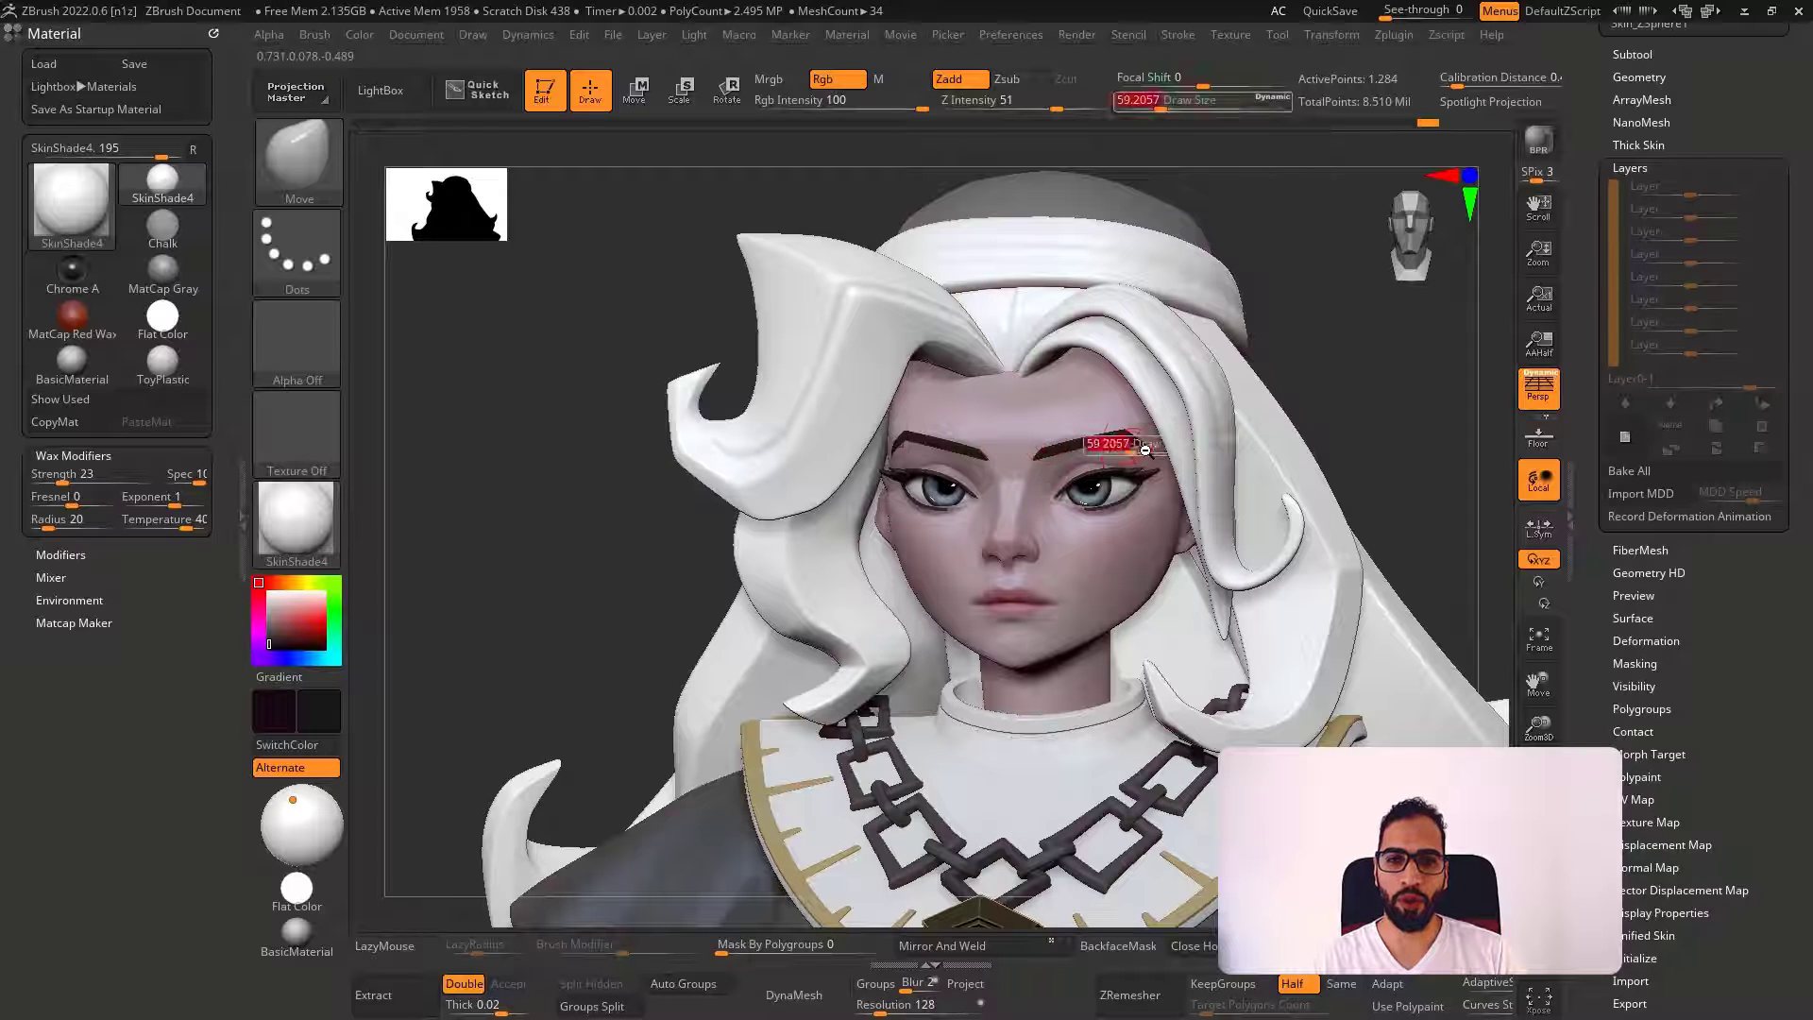
{"action": "mouse_move", "coordinate": [1123, 450]}
{"action": "left_mouse_down"}
{"action": "mouse_move", "coordinate": [1177, 448]}
{"action": "mouse_move", "coordinate": [1130, 432]}
{"action": "left_mouse_up"}
{"action": "key", "text": "s"}
{"action": "right_click_drag", "start_coordinate": [1130, 432], "coordinate": [1020, 410]}
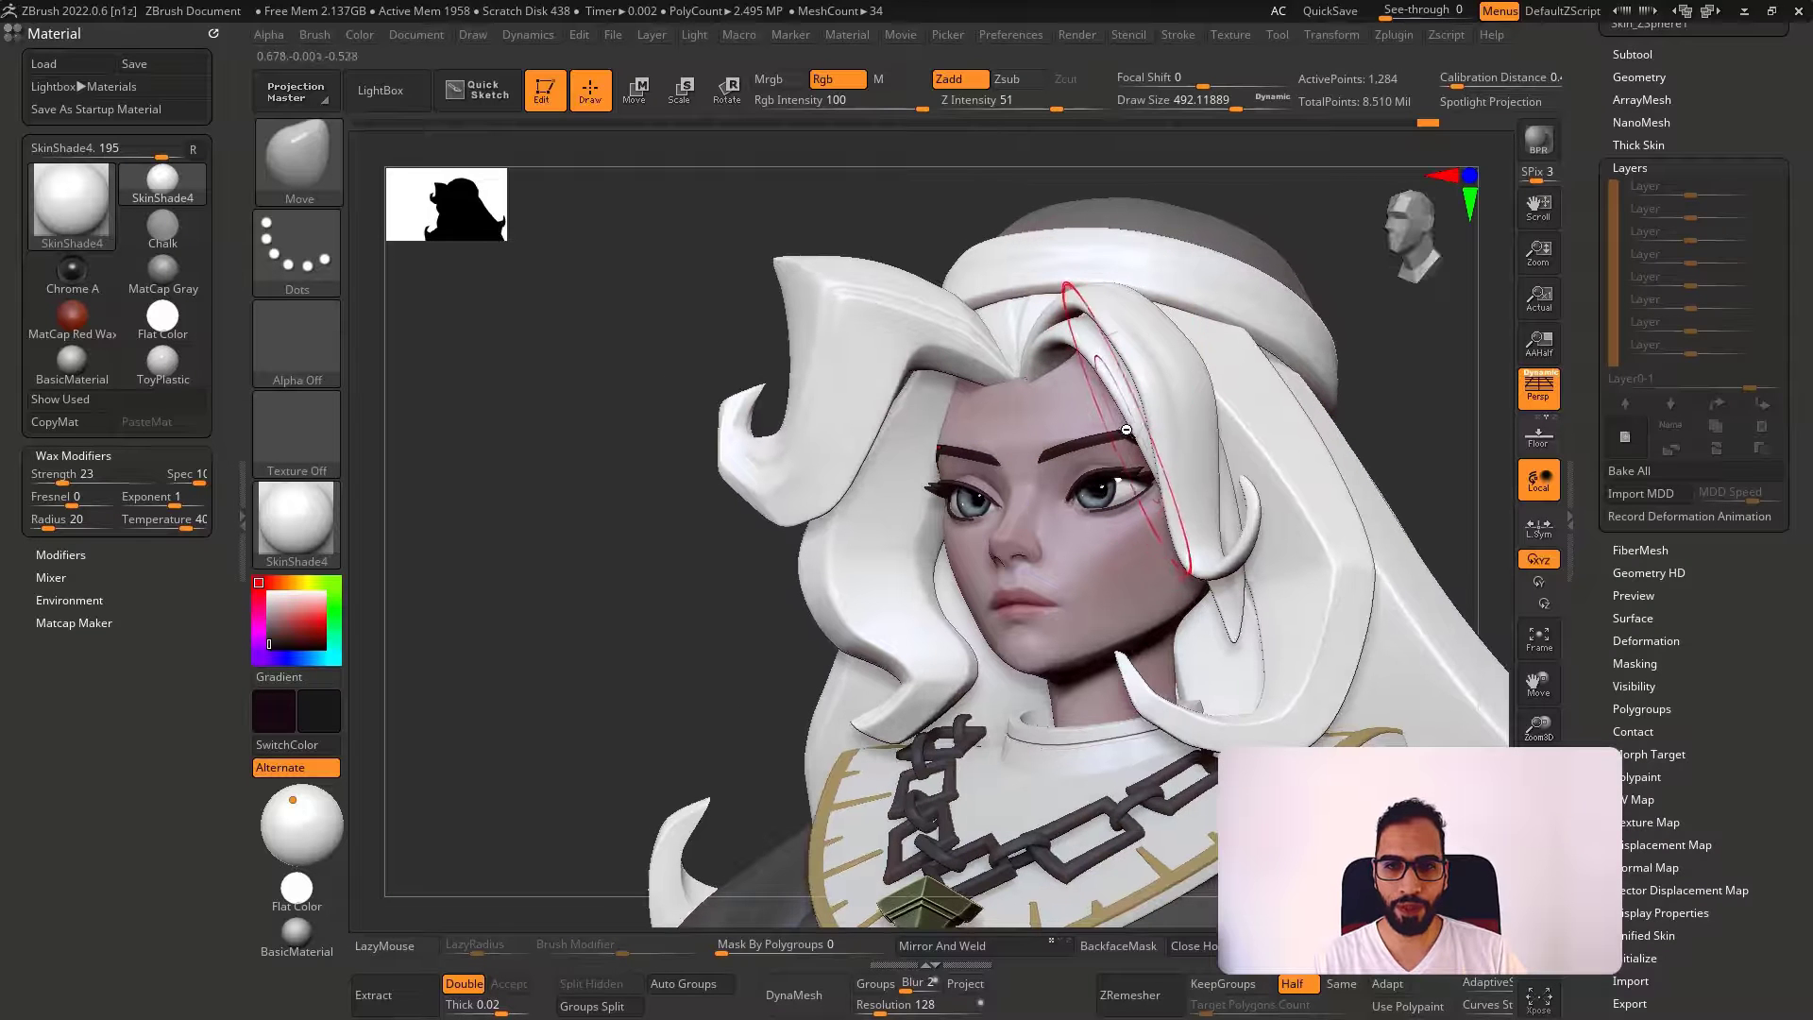
{"action": "right_click_drag", "start_coordinate": [1140, 430], "coordinate": [1150, 449]}
{"action": "key", "text": "s"}
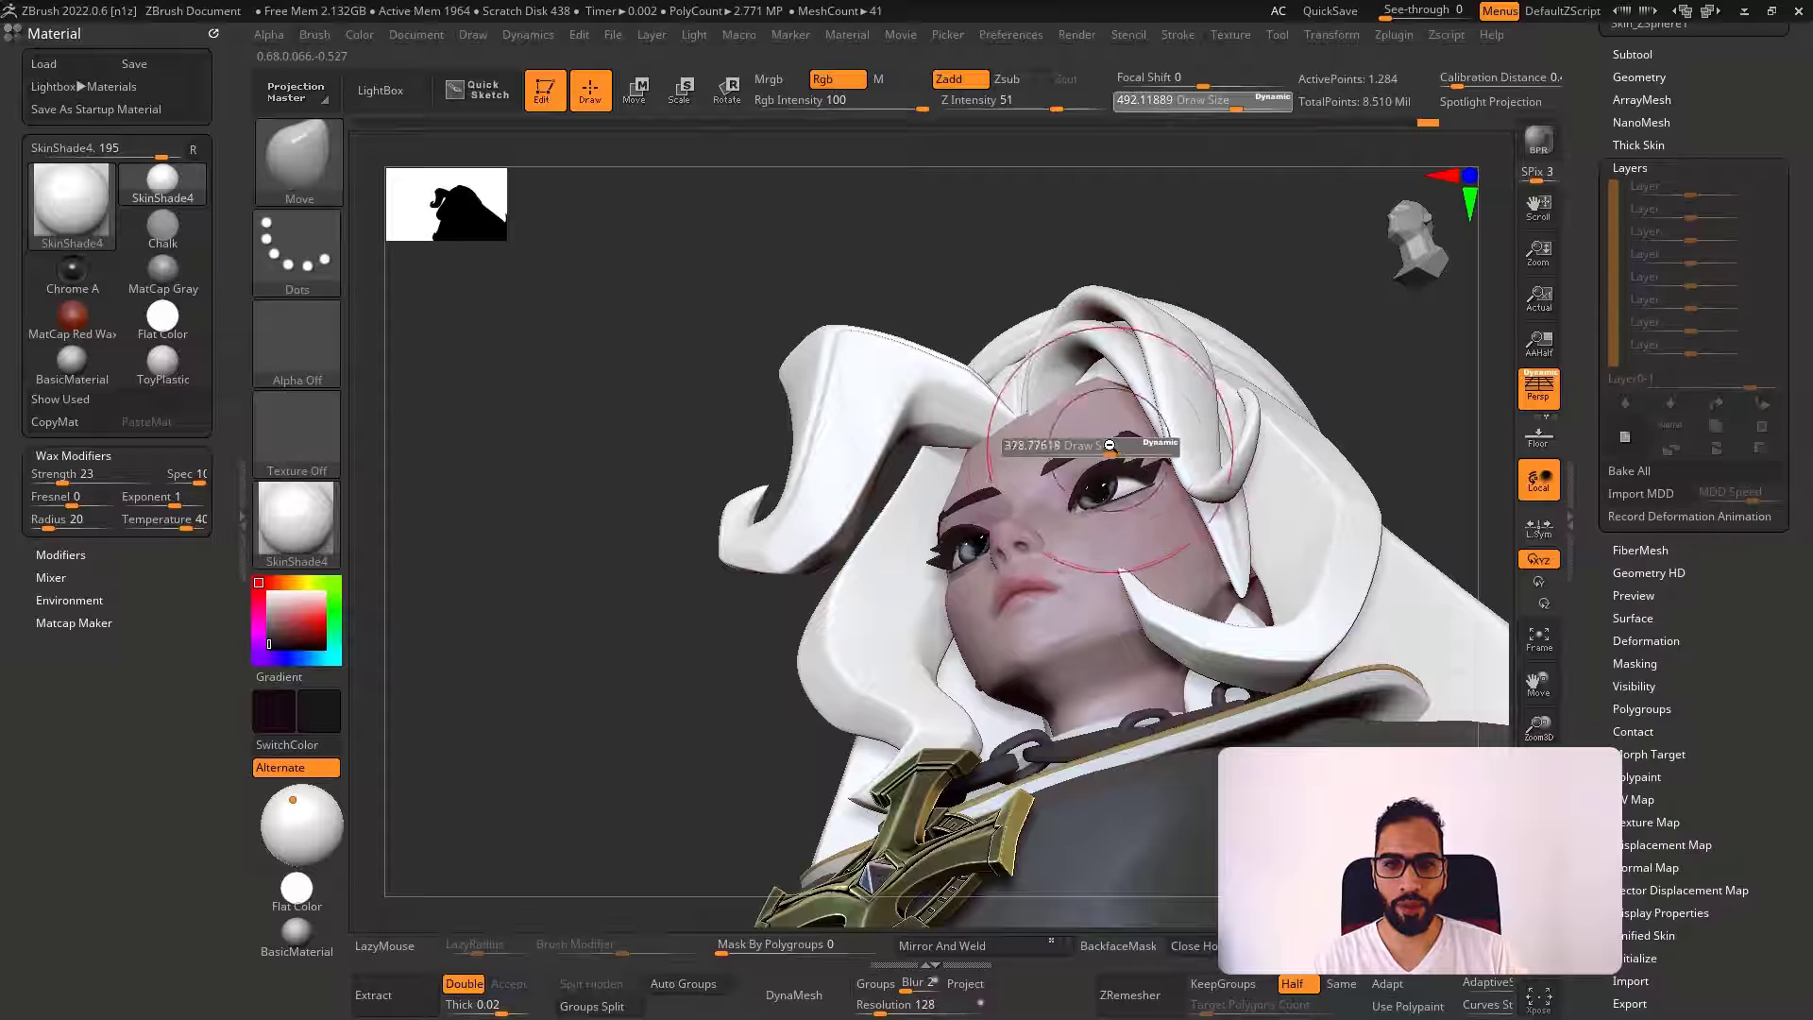
{"action": "left_click_drag", "start_coordinate": [1148, 446], "coordinate": [1111, 433]}
{"action": "mouse_move", "coordinate": [1110, 432]}
{"action": "right_mouse_down"}
{"action": "mouse_move", "coordinate": [1169, 542]}
{"action": "mouse_move", "coordinate": [1167, 521]}
{"action": "right_mouse_up"}
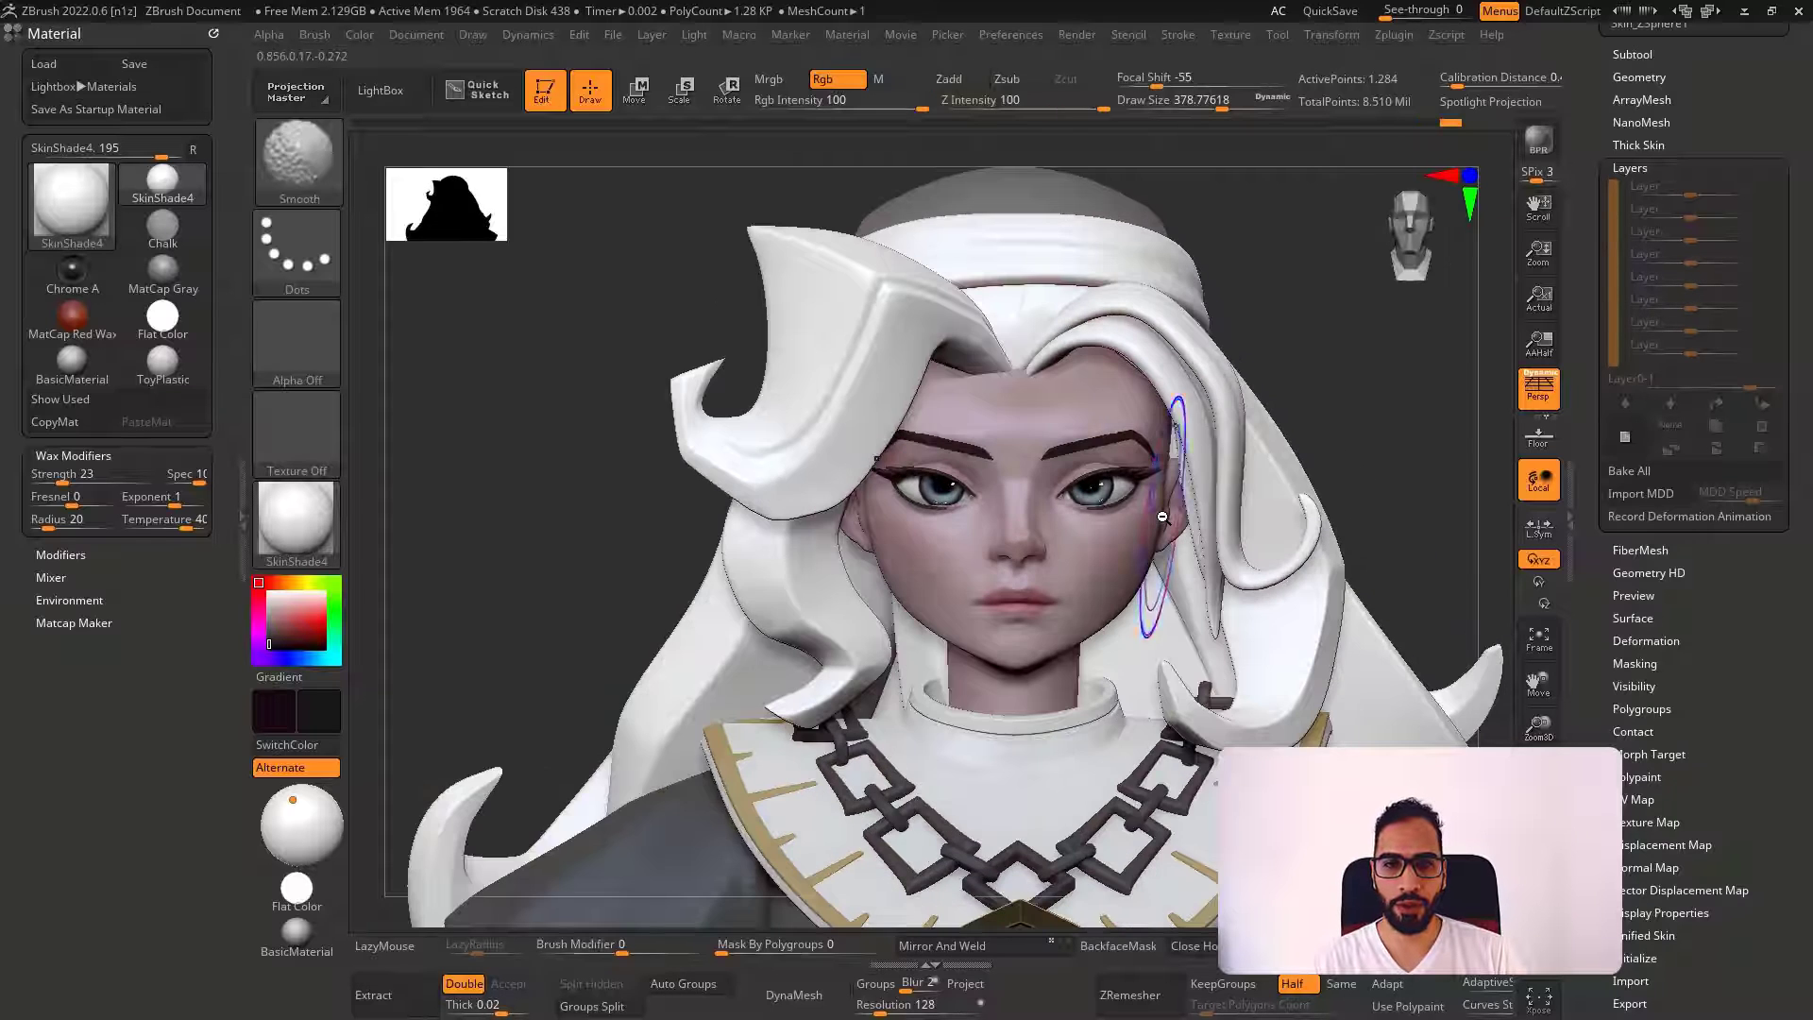
Review the eyebrows and upper body from the front, and reduce the brush size to about 286
{"action": "right_click_drag", "start_coordinate": [1056, 413], "coordinate": [1255, 347], "text": "ctrl"}
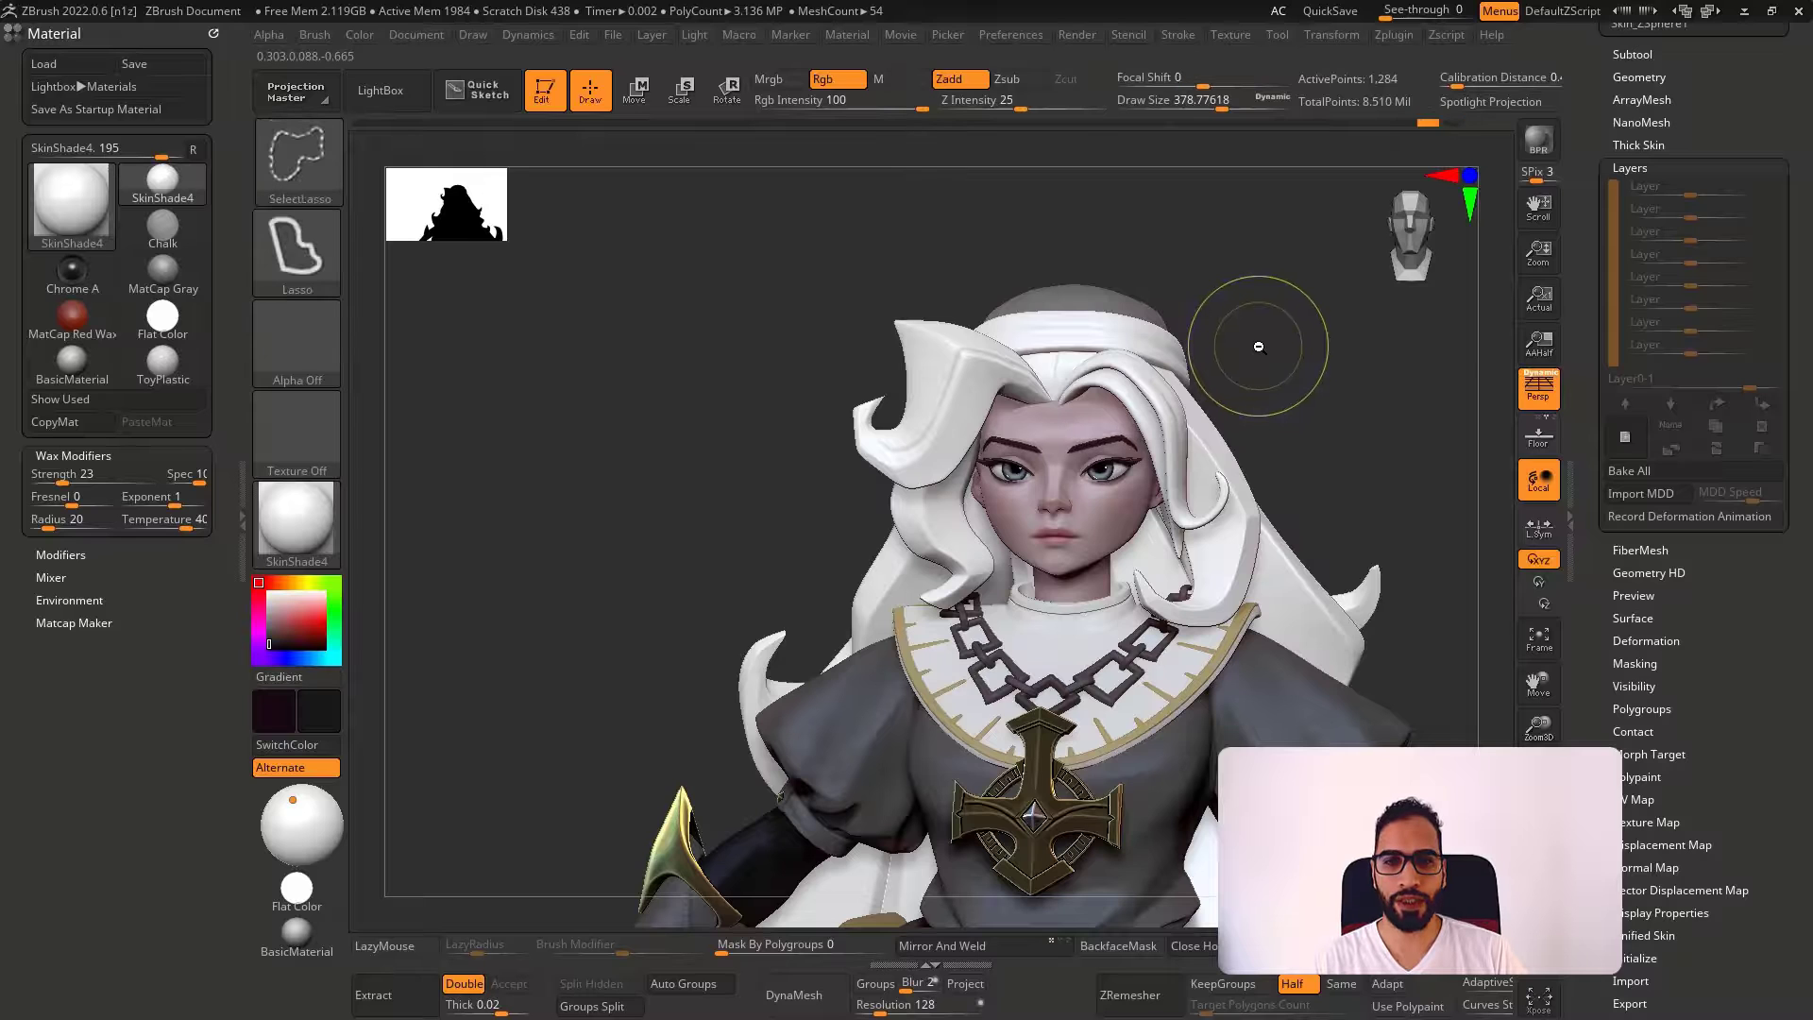
{"action": "mouse_move", "coordinate": [1293, 337]}
{"action": "right_mouse_down"}
{"action": "mouse_move", "coordinate": [1134, 359]}
{"action": "mouse_move", "coordinate": [1186, 349]}
{"action": "mouse_move", "coordinate": [1186, 414]}
{"action": "right_mouse_up"}
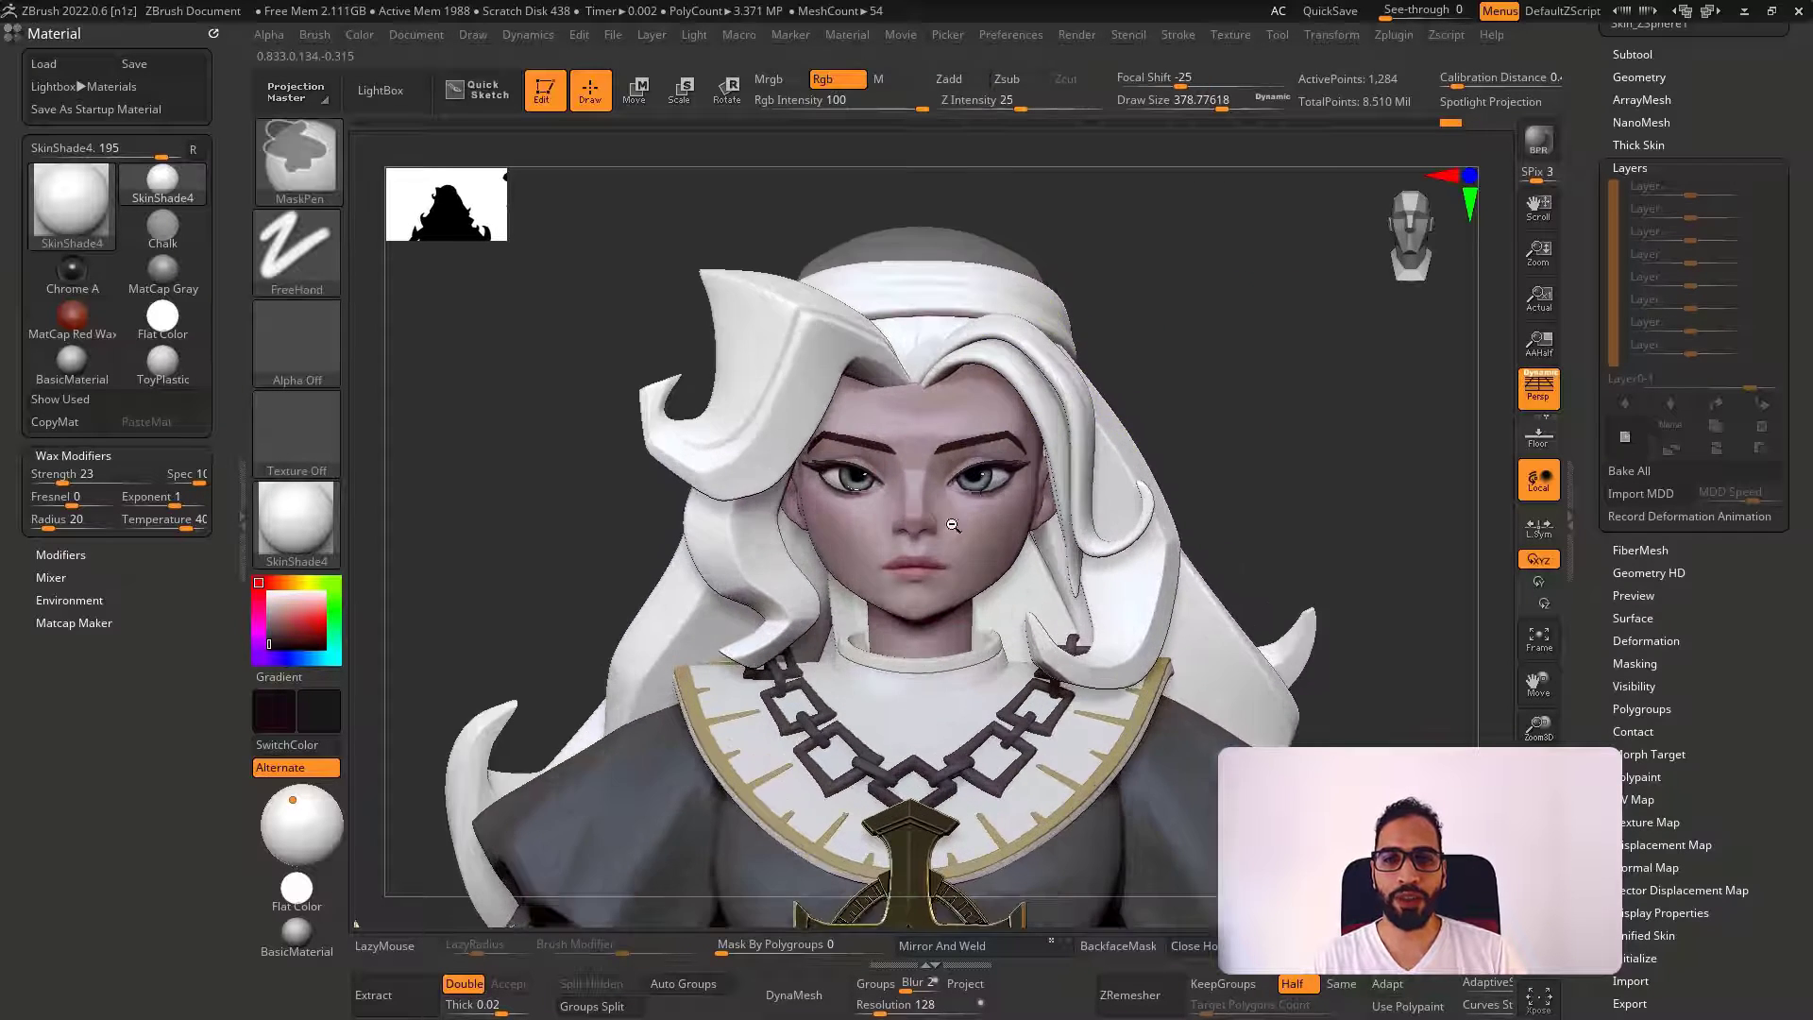
{"action": "key", "text": "s"}
{"action": "left_click_drag", "start_coordinate": [1188, 444], "coordinate": [1175, 445]}
{"action": "right_click_drag", "start_coordinate": [1243, 400], "coordinate": [1115, 333], "text": "ctrl"}
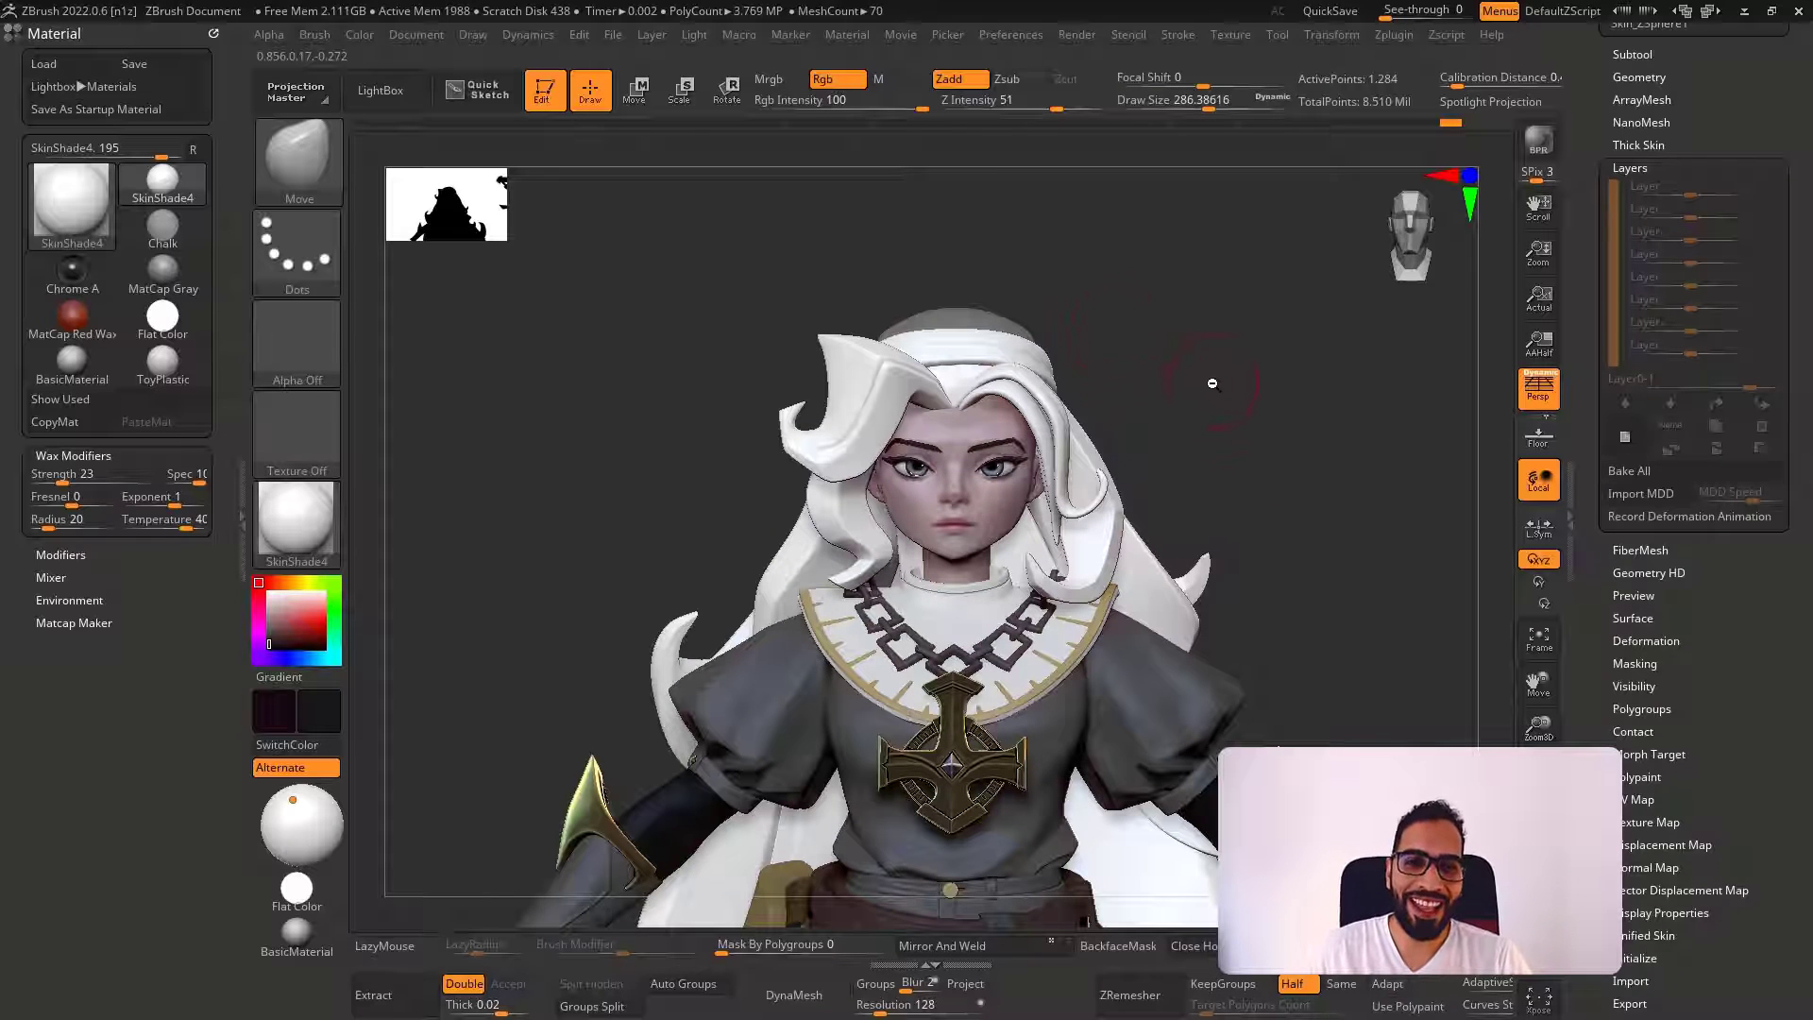
Select the eyeballs subtool PM3D_Sphere3D3 and open its list of layers
{"action": "scroll", "coordinate": [1692, 154], "scroll_direction": "up", "scroll_amount": 1}
{"action": "scroll", "coordinate": [1693, 154], "scroll_direction": "up", "scroll_amount": 8}
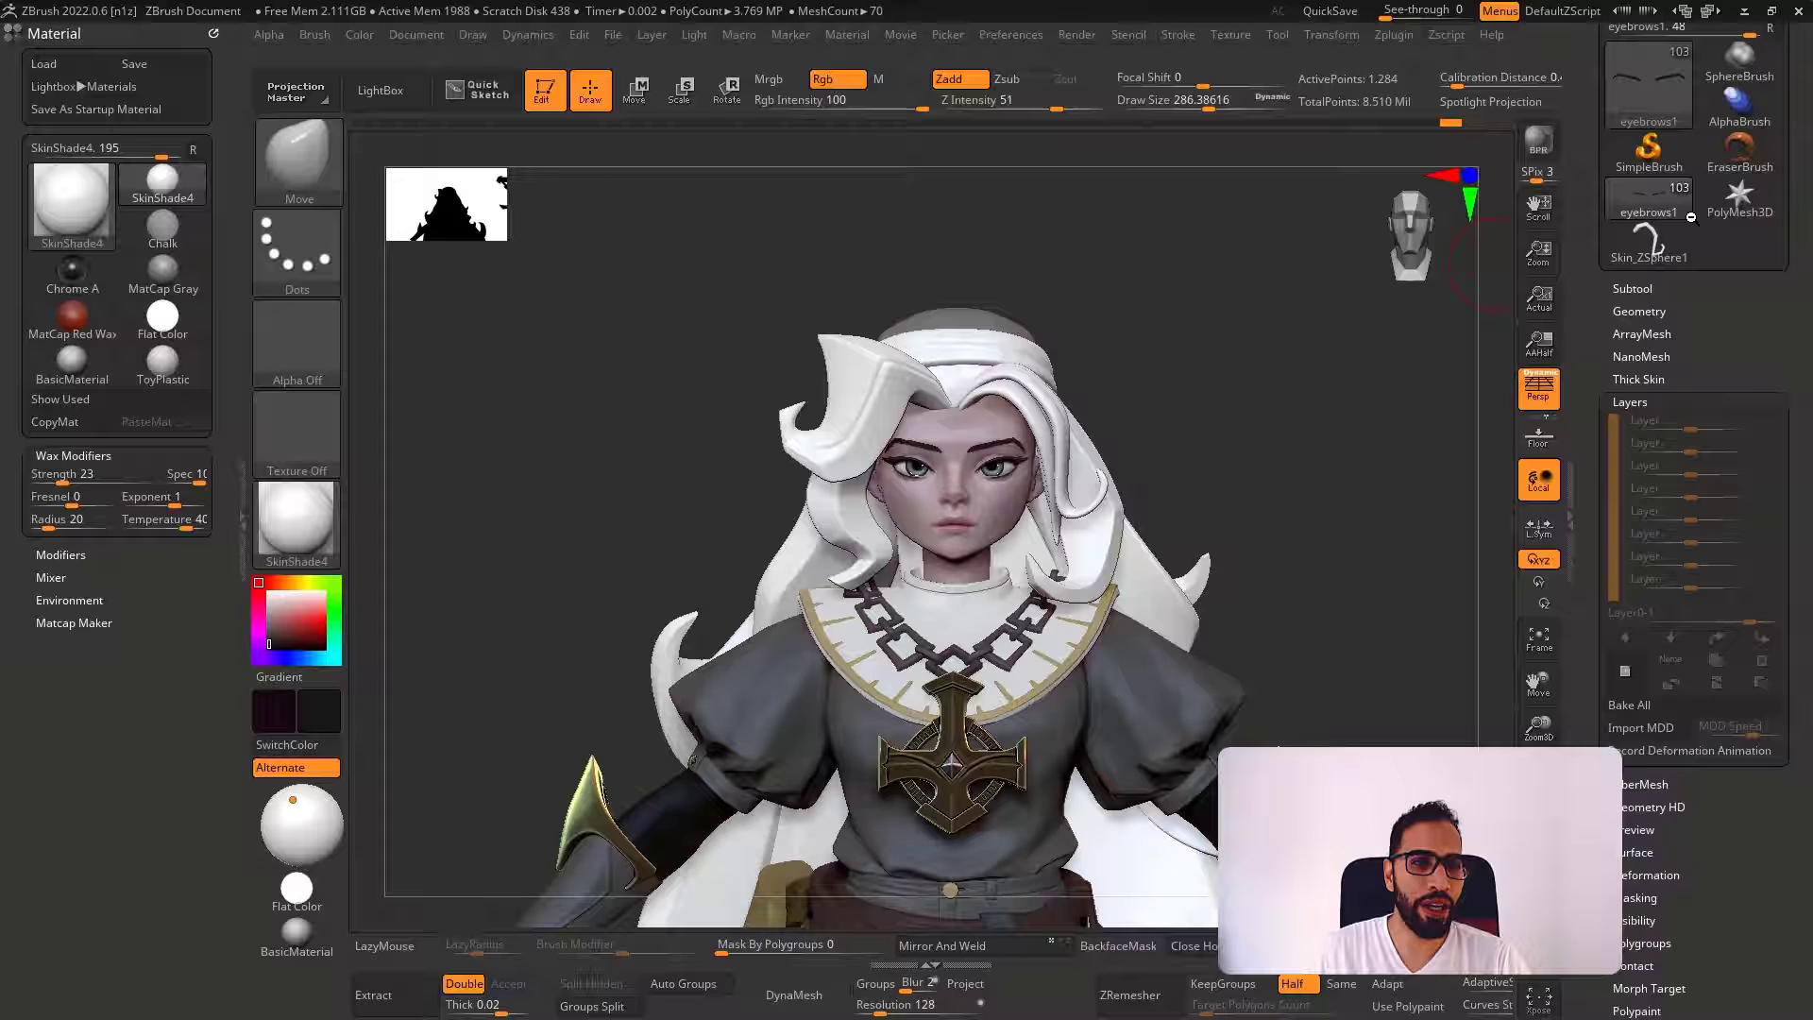
{"action": "left_click", "coordinate": [1660, 286]}
{"action": "left_click", "coordinate": [1662, 373]}
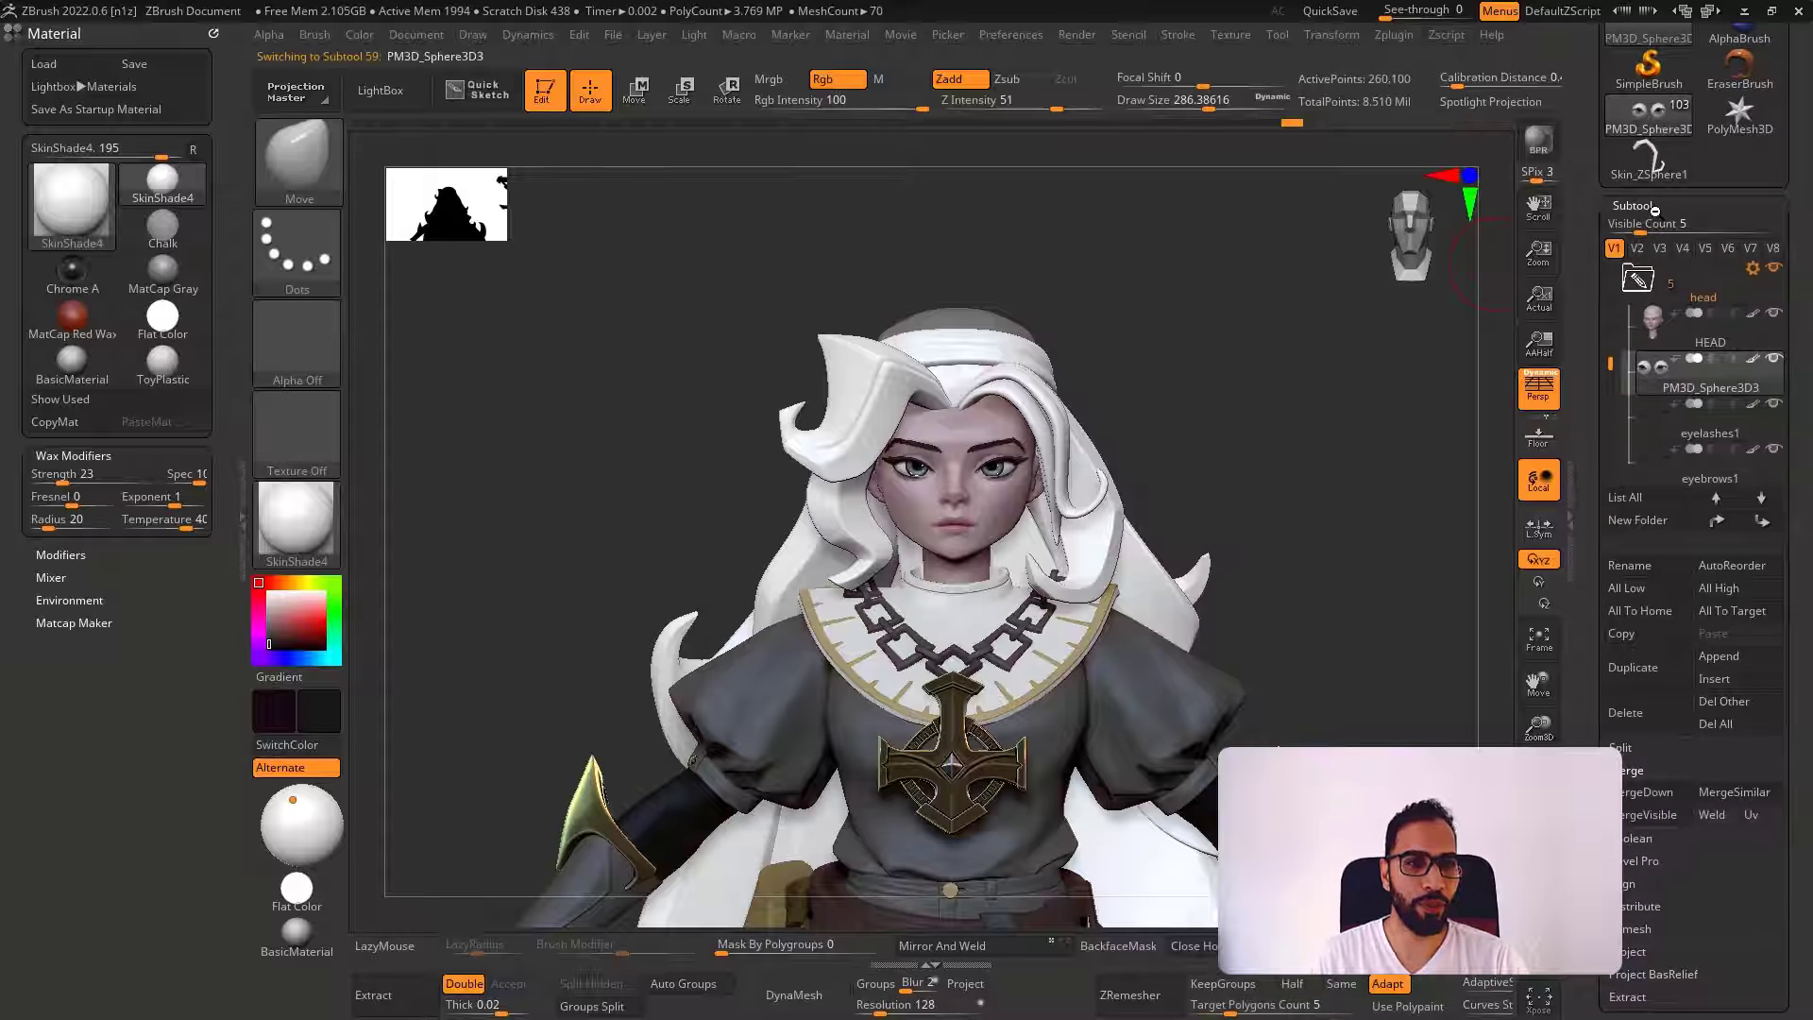
{"action": "left_click", "coordinate": [1654, 210]}
{"action": "left_click", "coordinate": [1651, 231]}
{"action": "left_click", "coordinate": [1648, 238]}
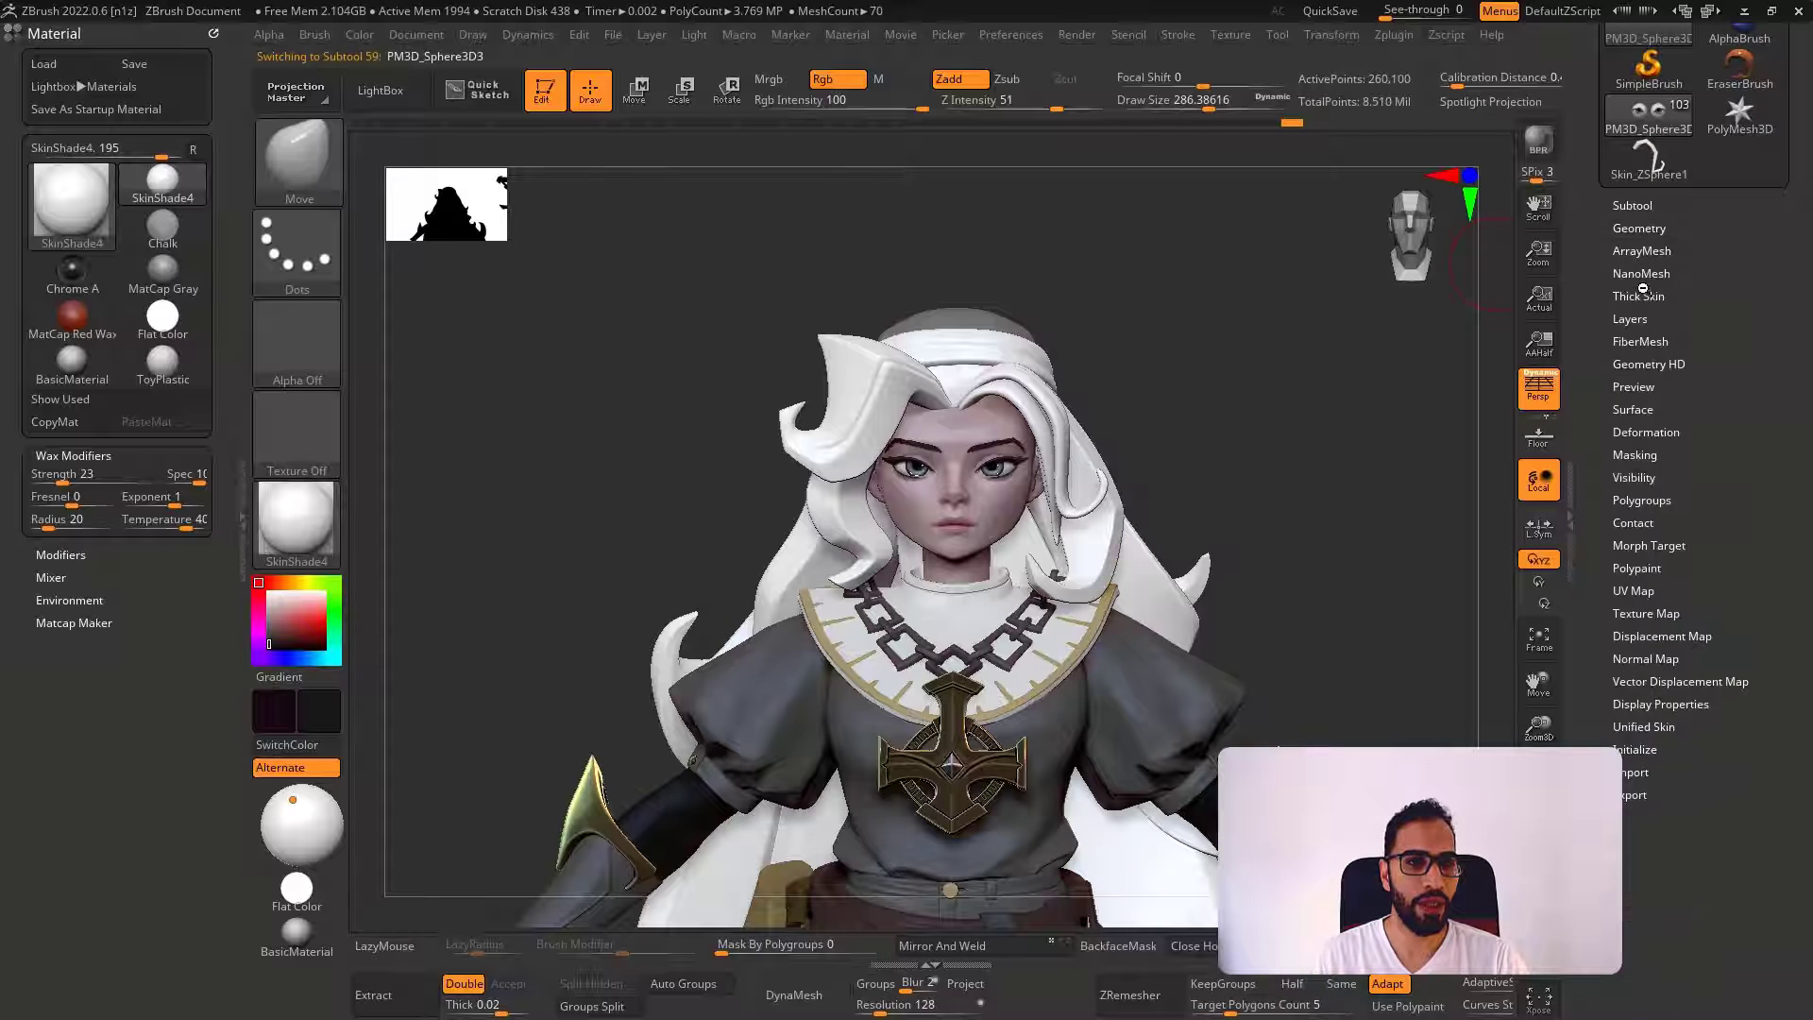
{"action": "left_click", "coordinate": [1641, 320]}
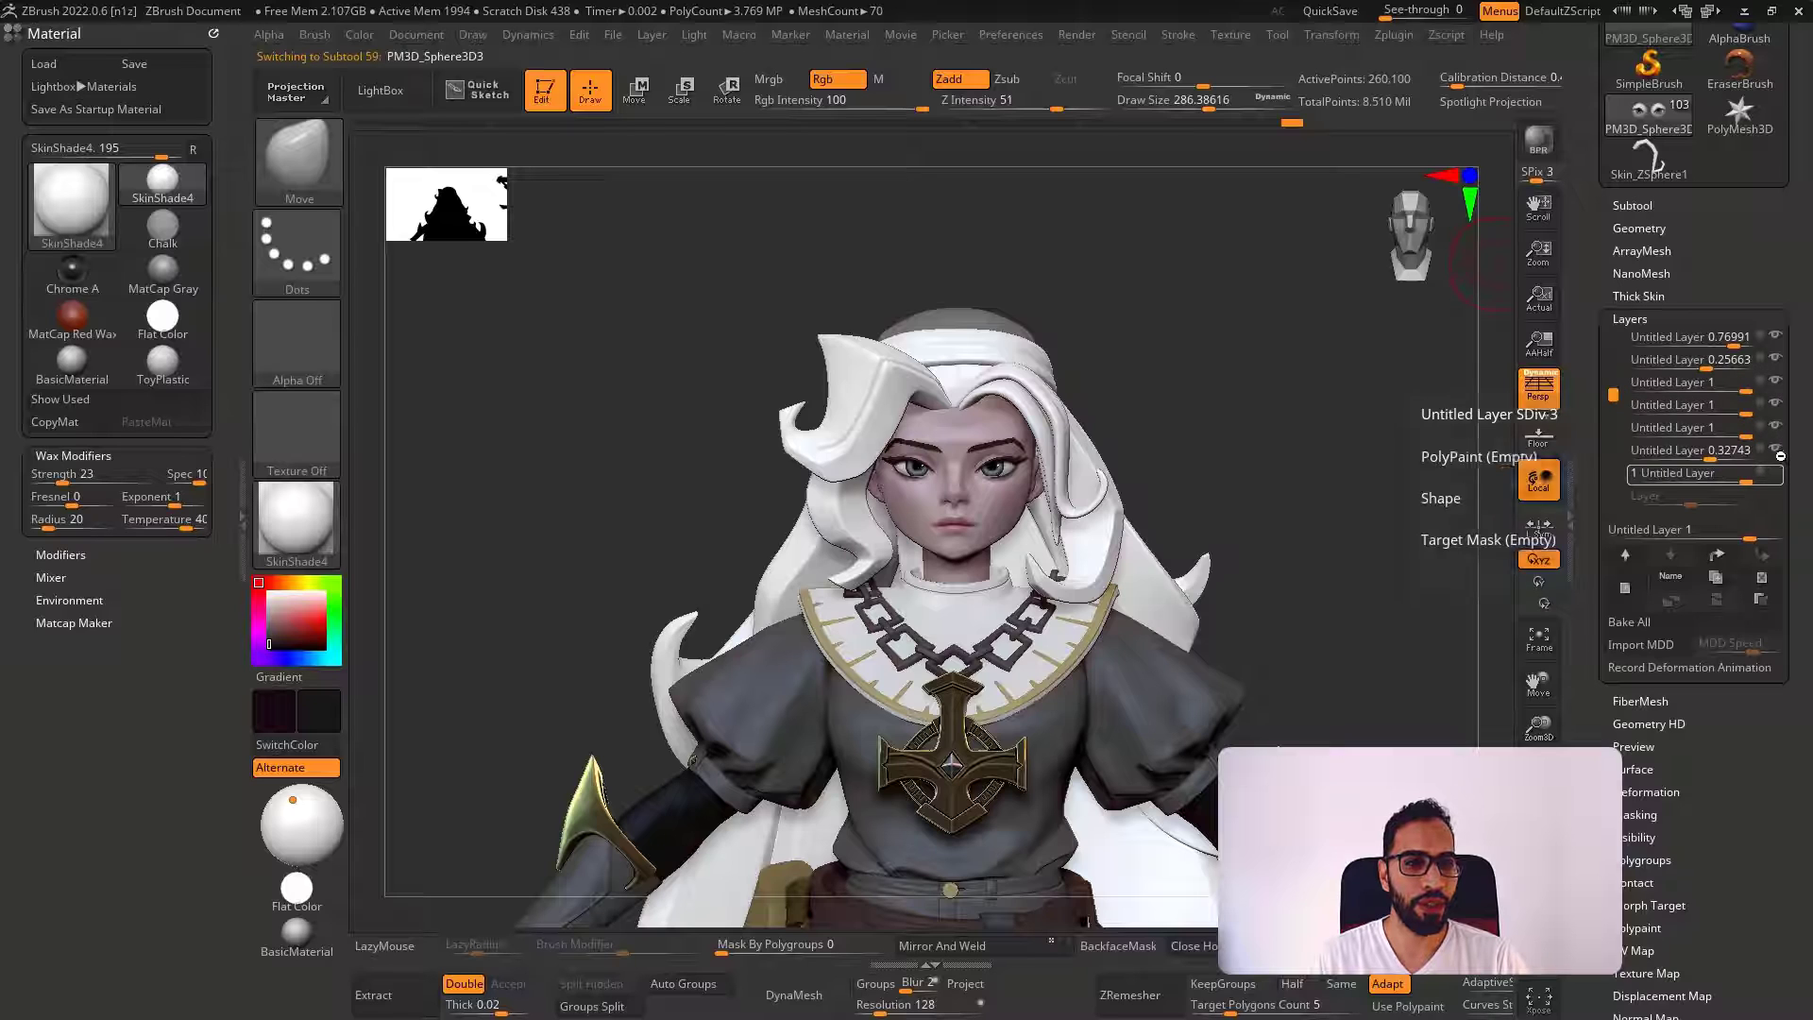
Hide all the eyeball layers one after another, working from the last layer back to the first
{"action": "left_click", "coordinate": [1781, 403]}
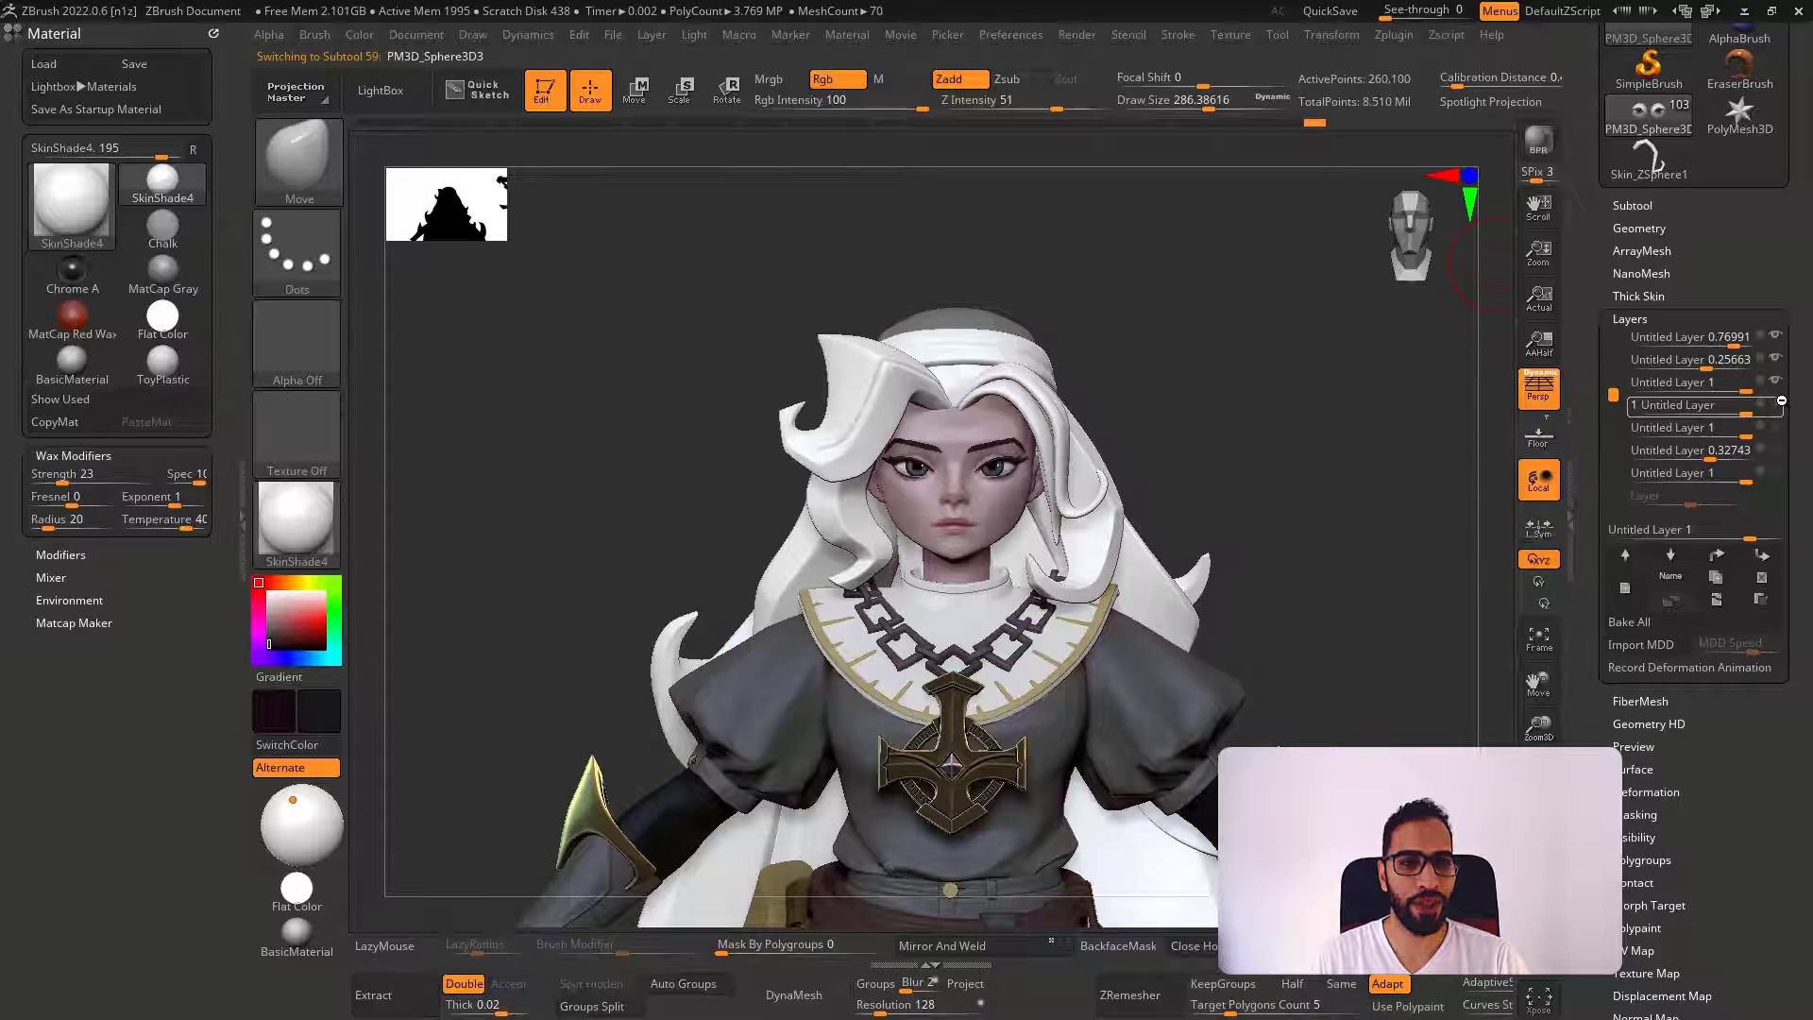
{"action": "left_click", "coordinate": [1777, 368]}
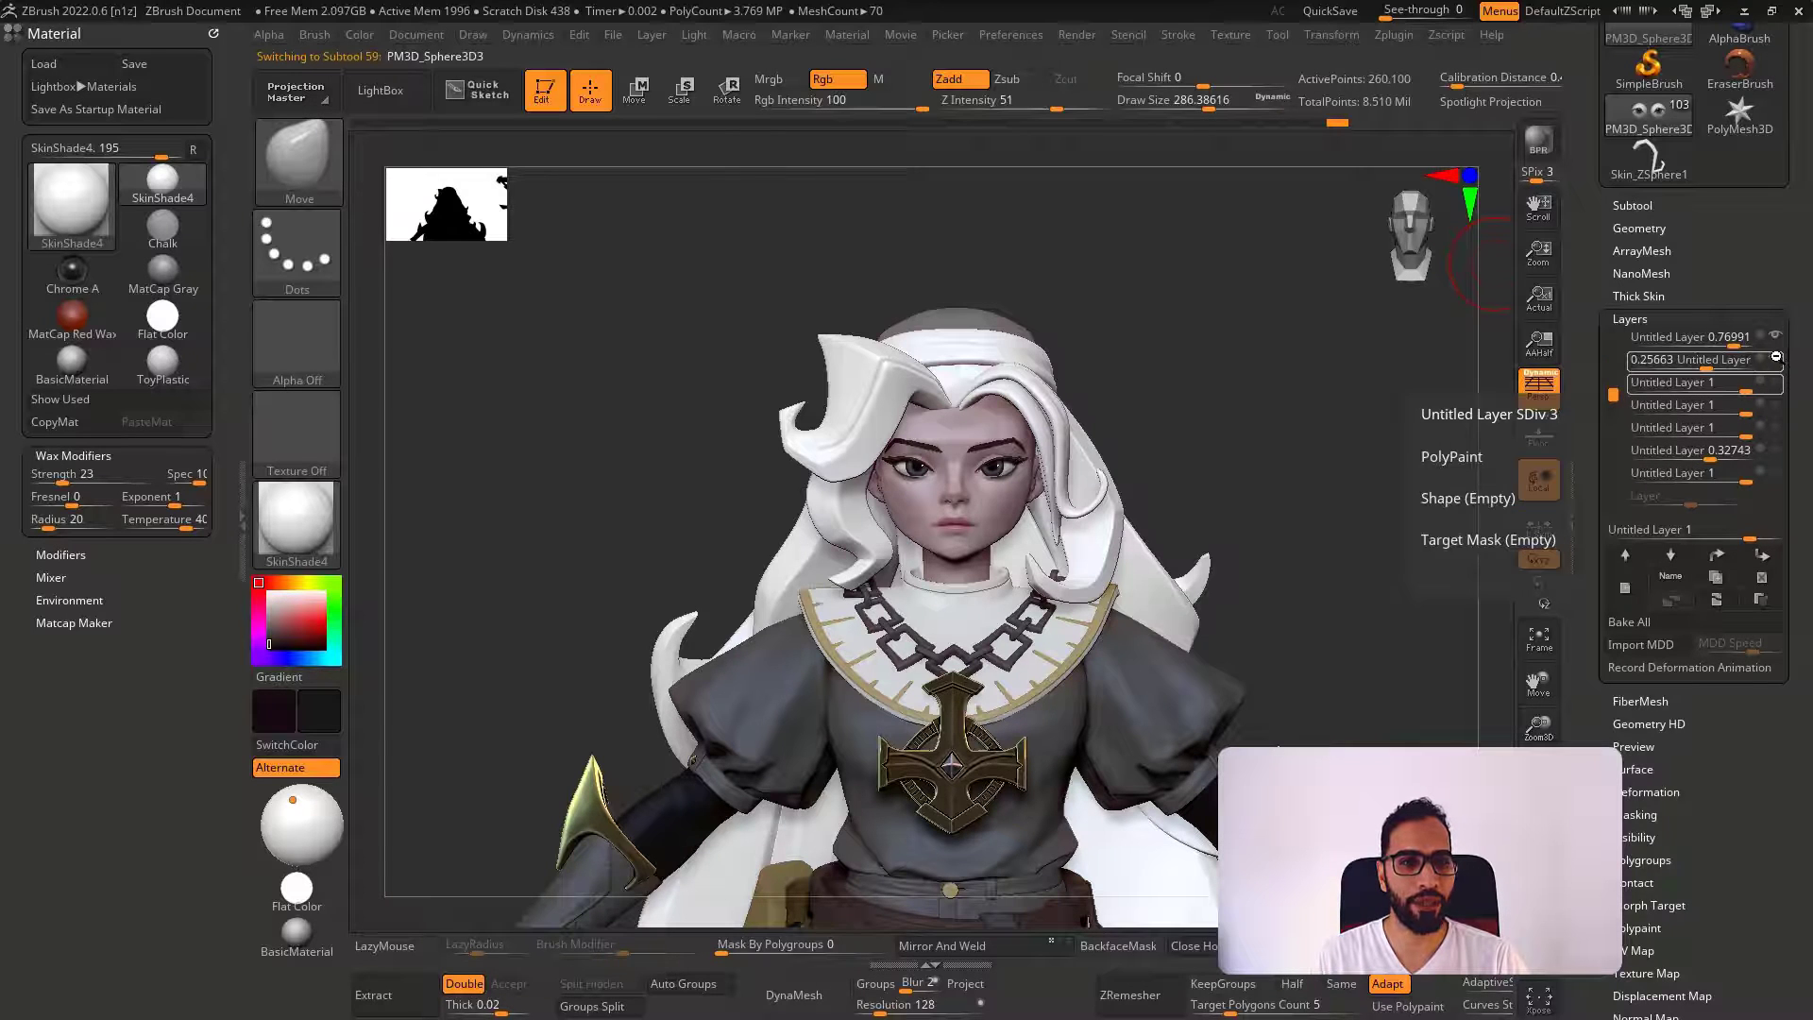
{"action": "left_click", "coordinate": [1757, 337]}
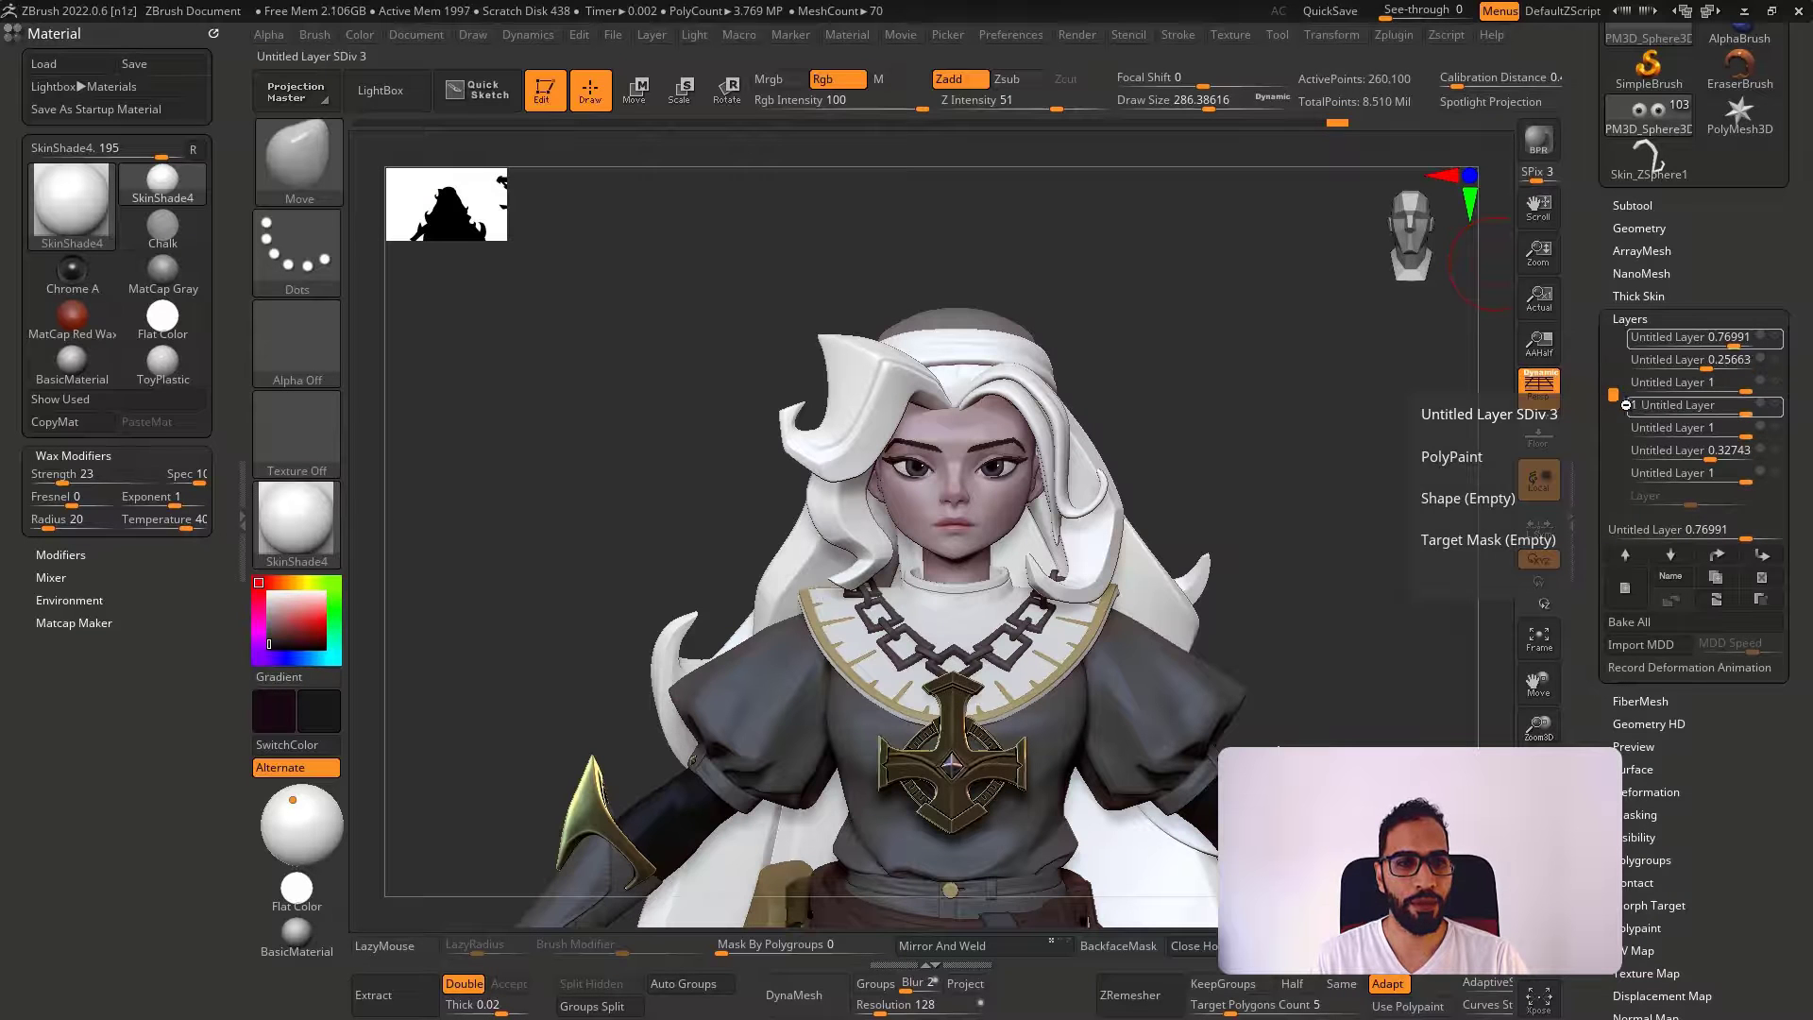
{"action": "left_click_drag", "start_coordinate": [1614, 394], "coordinate": [1630, 337]}
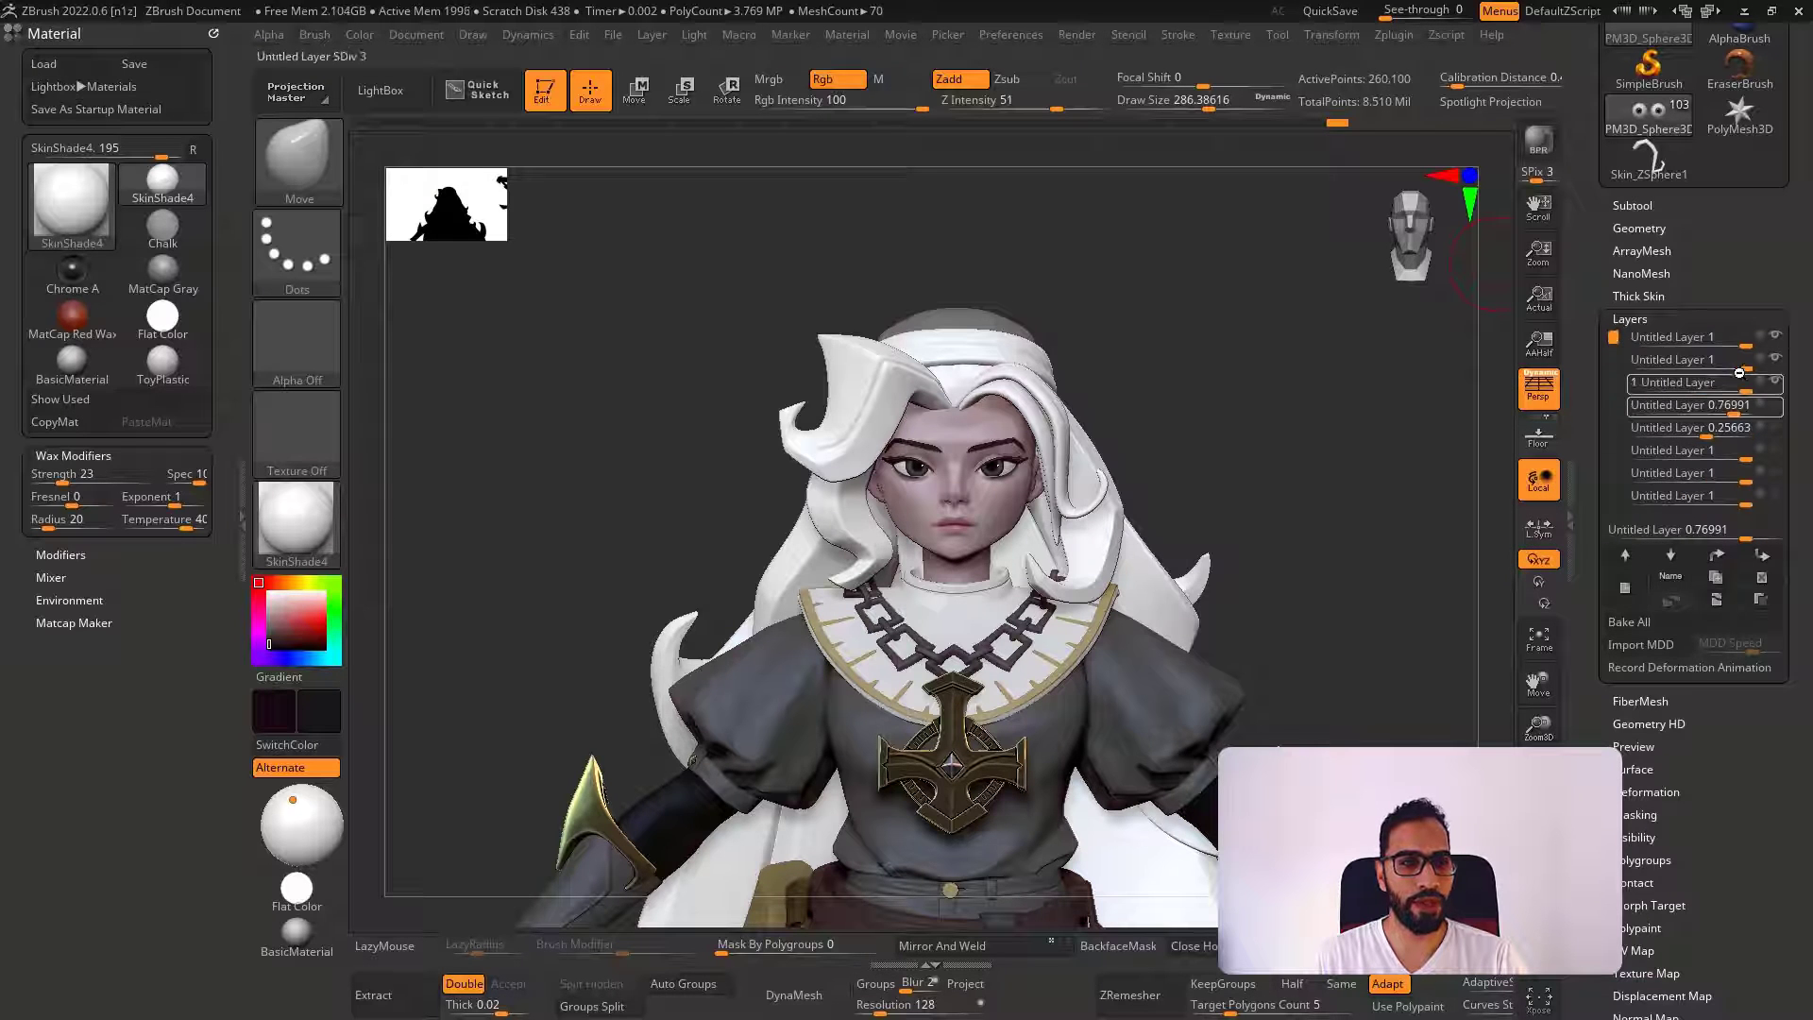
{"action": "left_click", "coordinate": [1775, 361]}
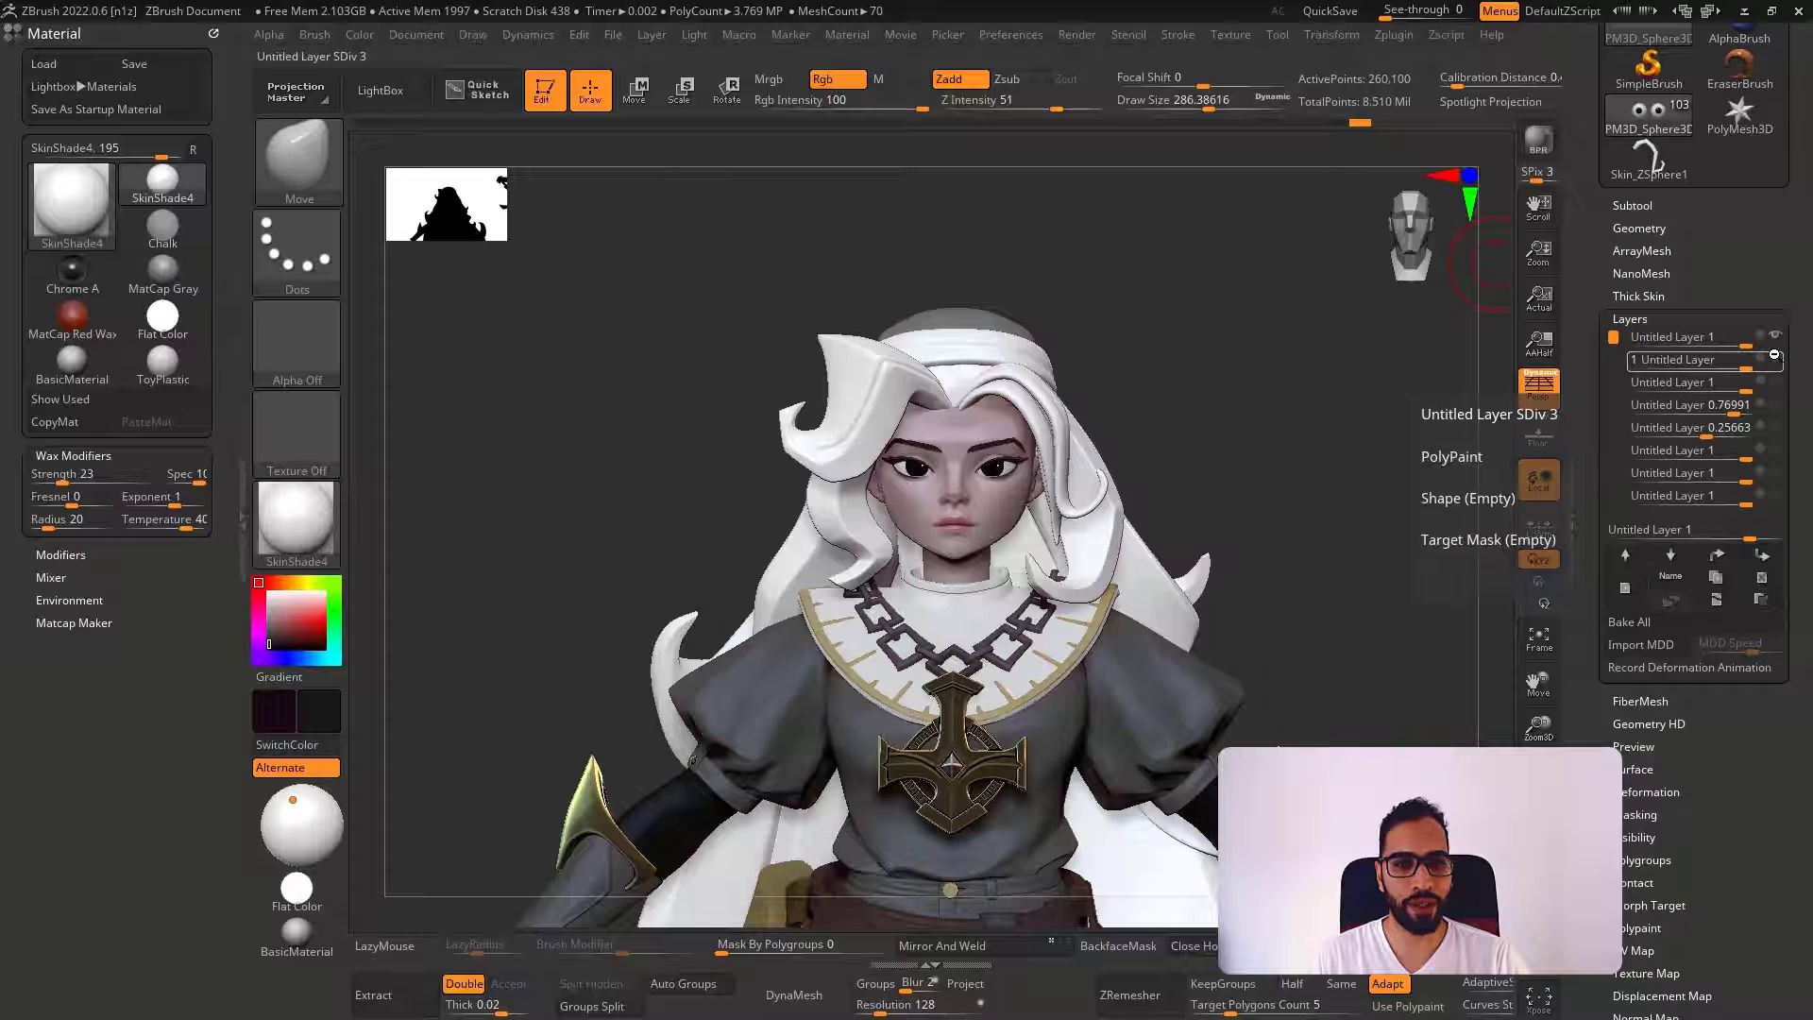
{"action": "left_click", "coordinate": [1776, 336]}
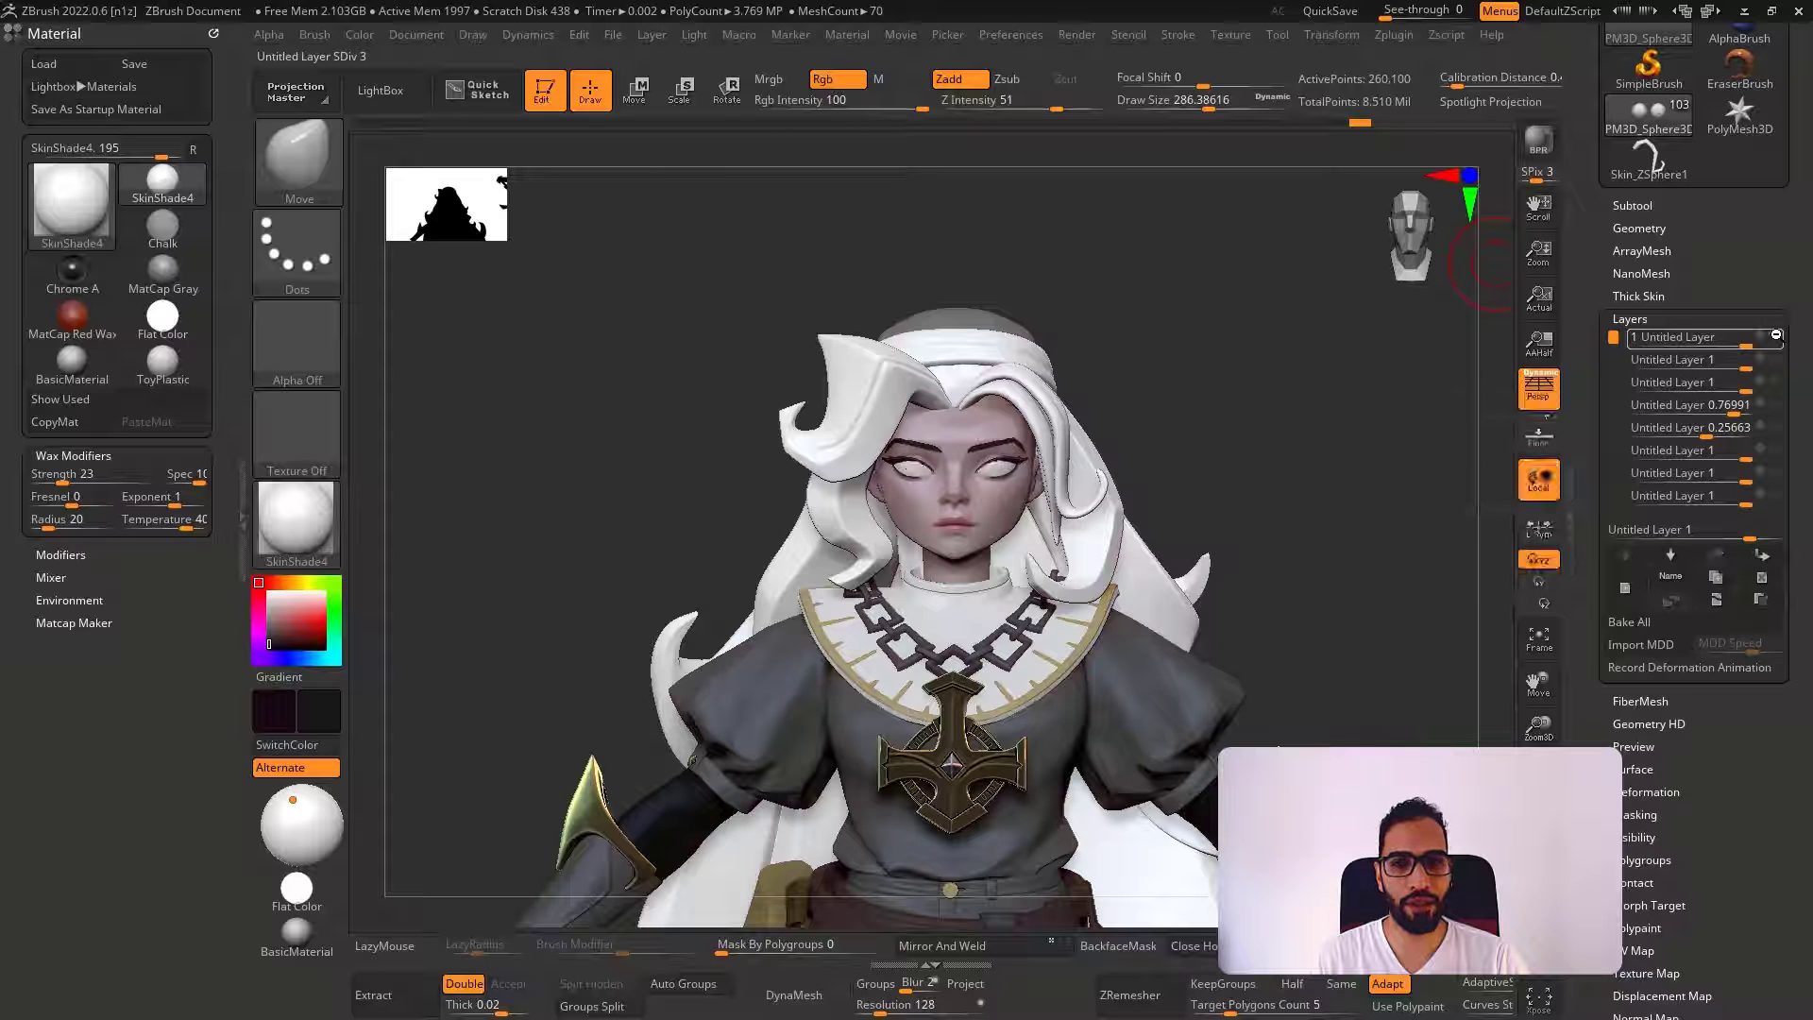
Hide the eye highlight mesh, reopen the eyeballs' layer list and enlarge the viewport around the character
{"action": "left_click", "coordinate": [1656, 207]}
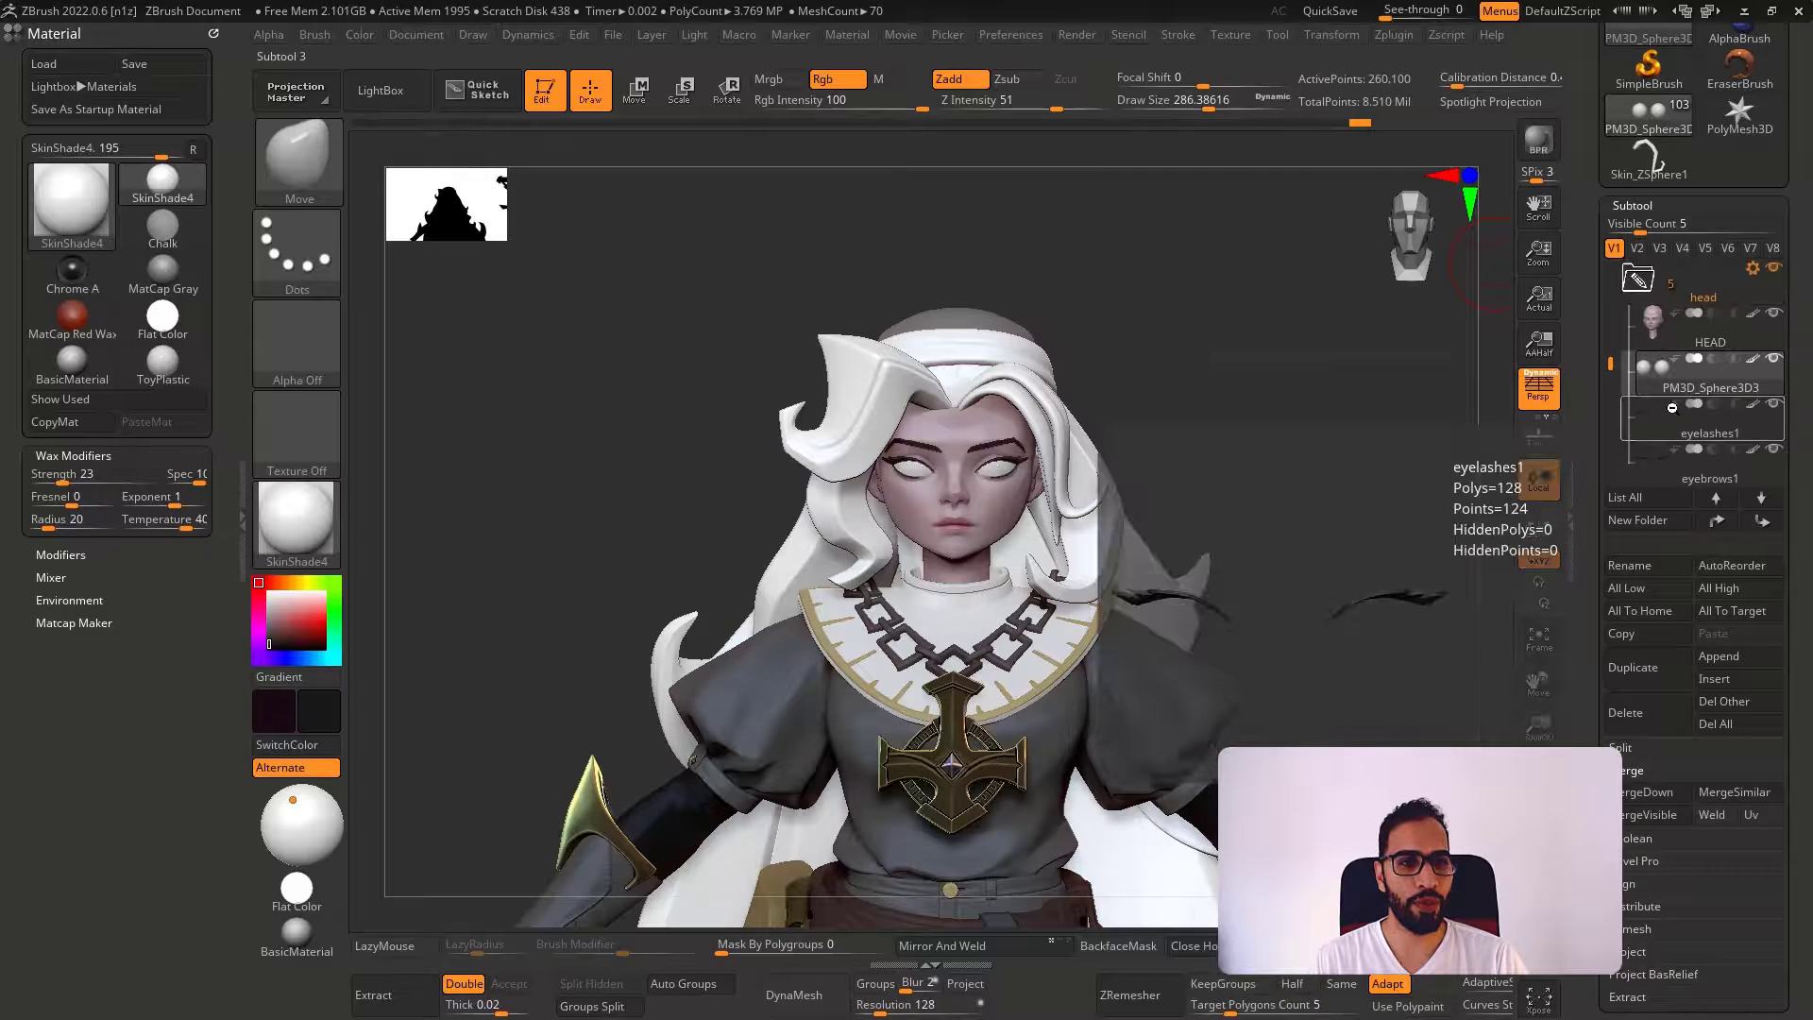
{"action": "left_click_drag", "start_coordinate": [1612, 371], "coordinate": [1611, 469]}
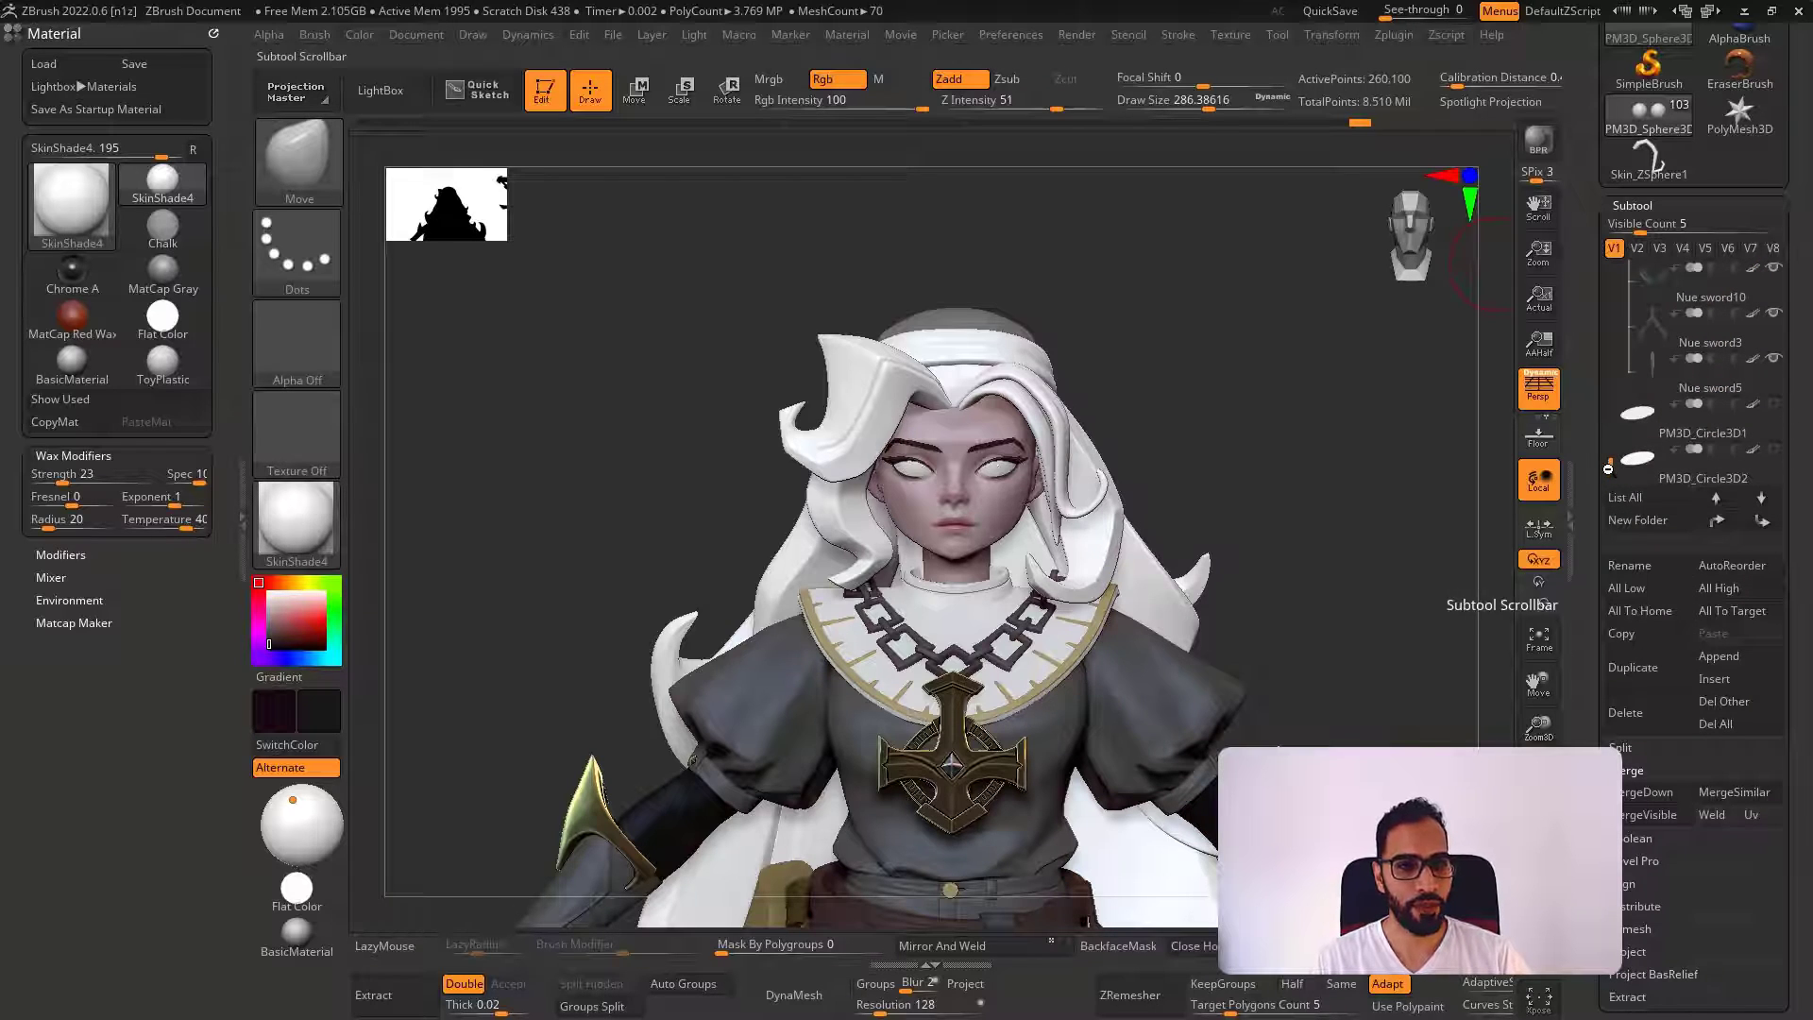
{"action": "left_click_drag", "start_coordinate": [1611, 462], "coordinate": [1595, 268]}
{"action": "left_click", "coordinate": [1631, 205]}
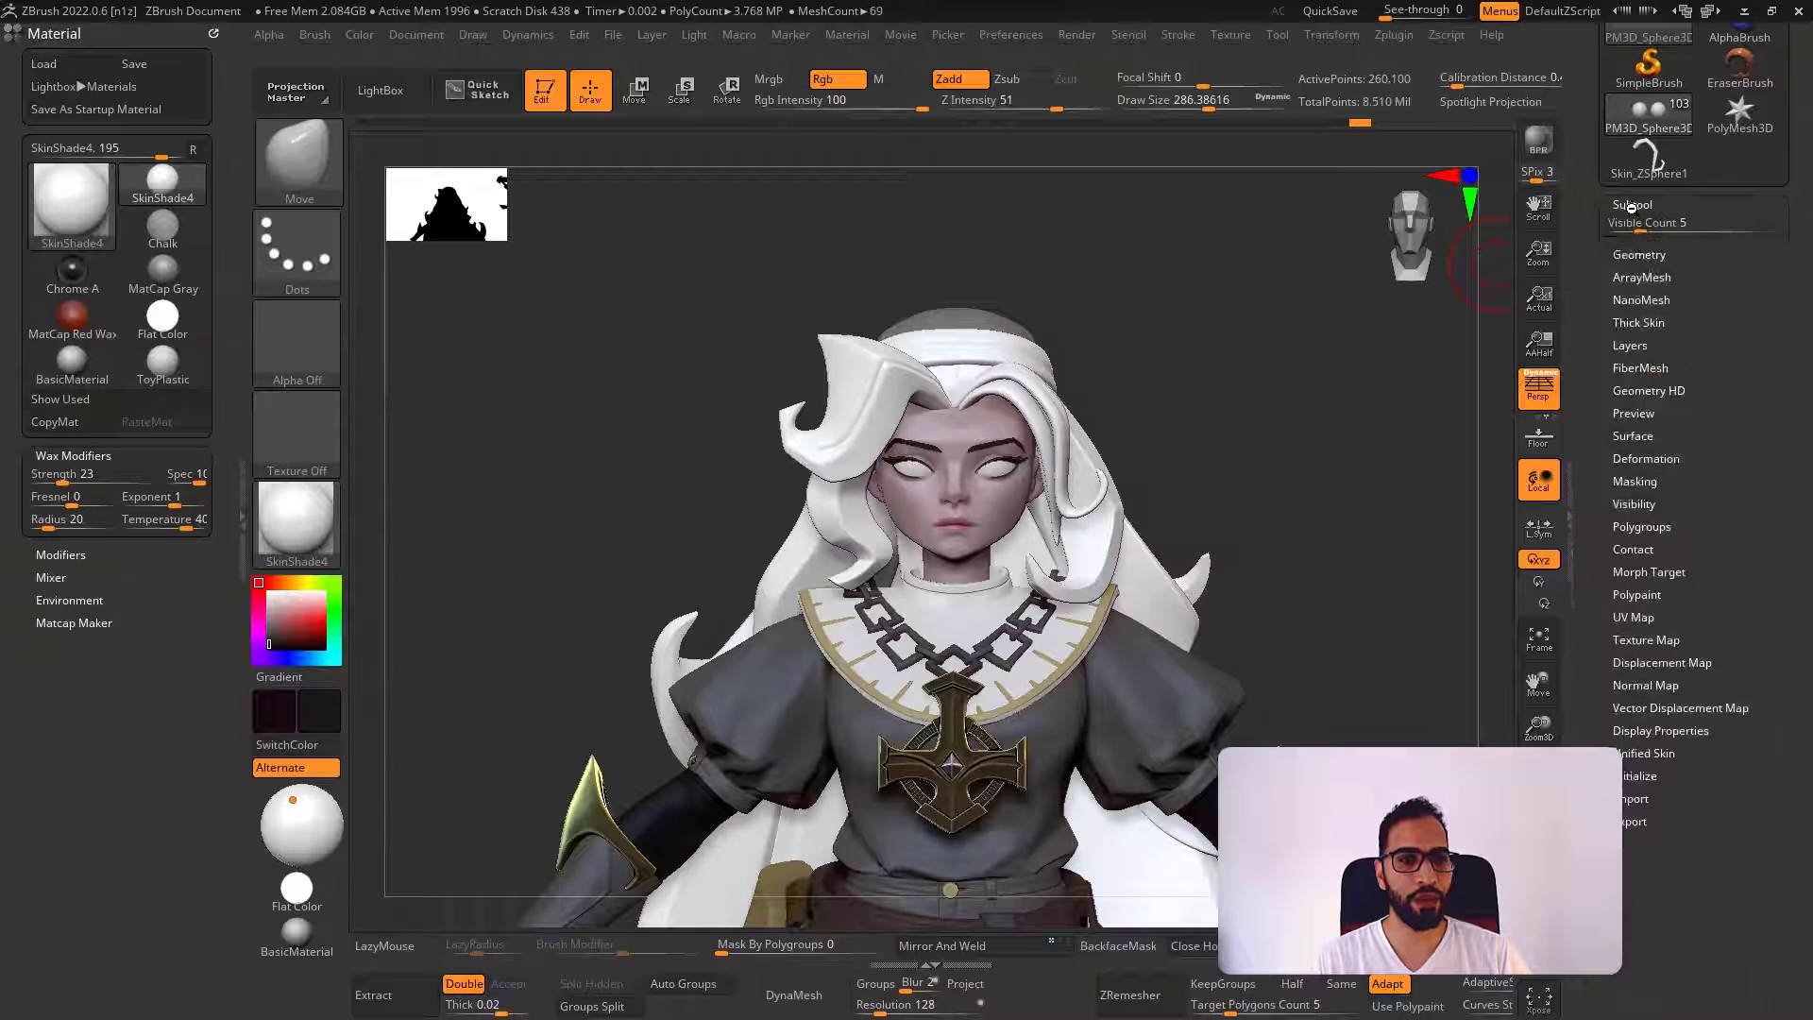
{"action": "left_click", "coordinate": [1631, 316]}
{"action": "left_click_drag", "start_coordinate": [1338, 447], "coordinate": [1340, 446]}
{"action": "key", "text": "Tab"}
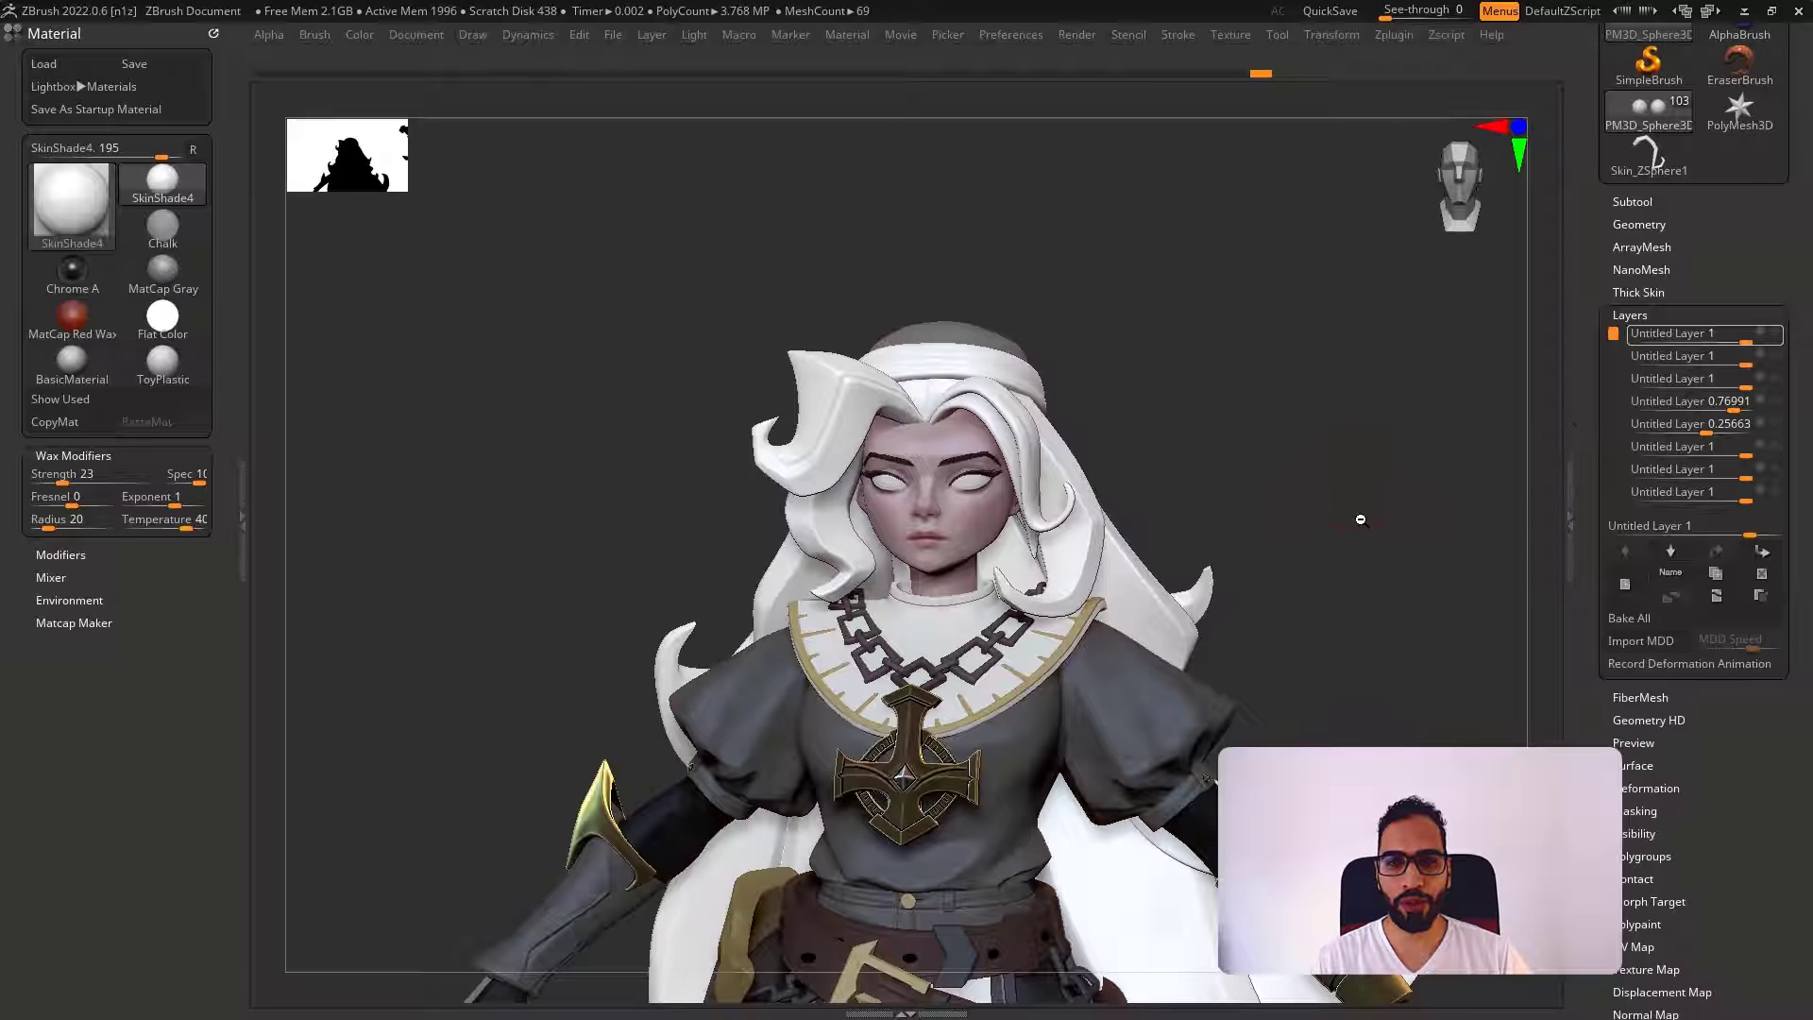
Turn the first six eyeball layers back on one by one to show how the painted eyes build up
{"action": "left_click", "coordinate": [1773, 333]}
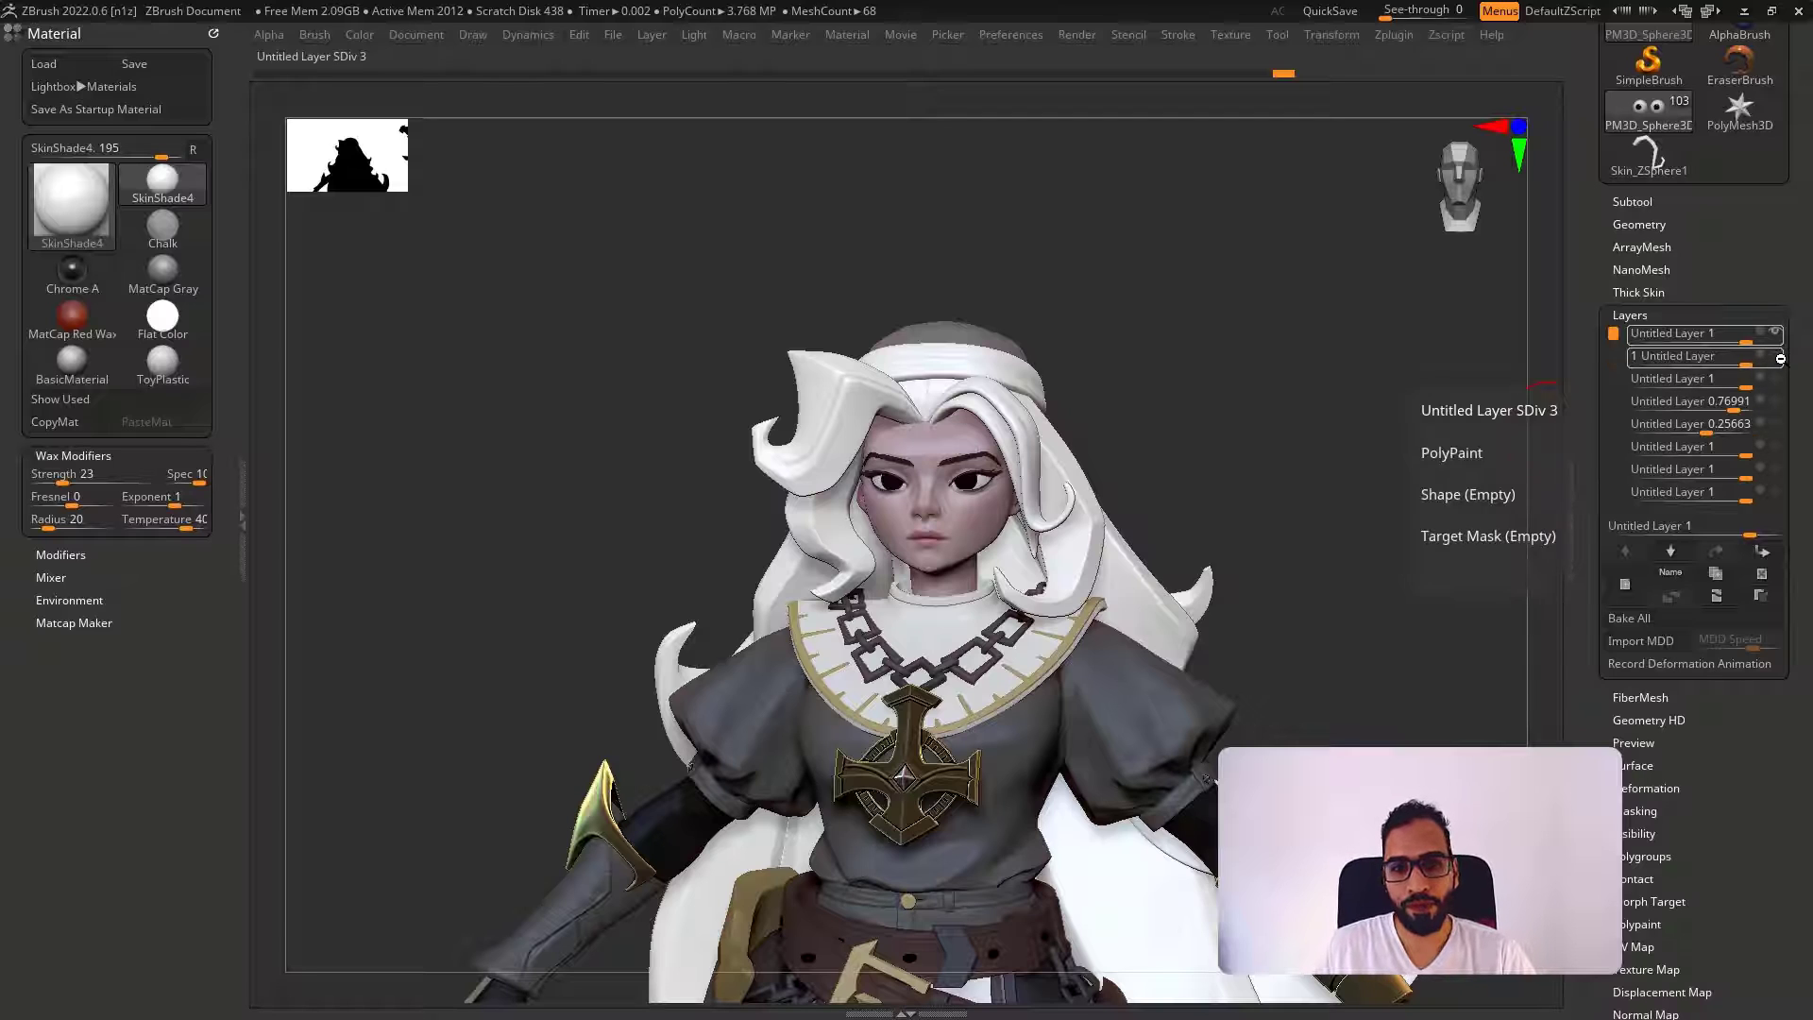
{"action": "left_click", "coordinate": [1780, 358]}
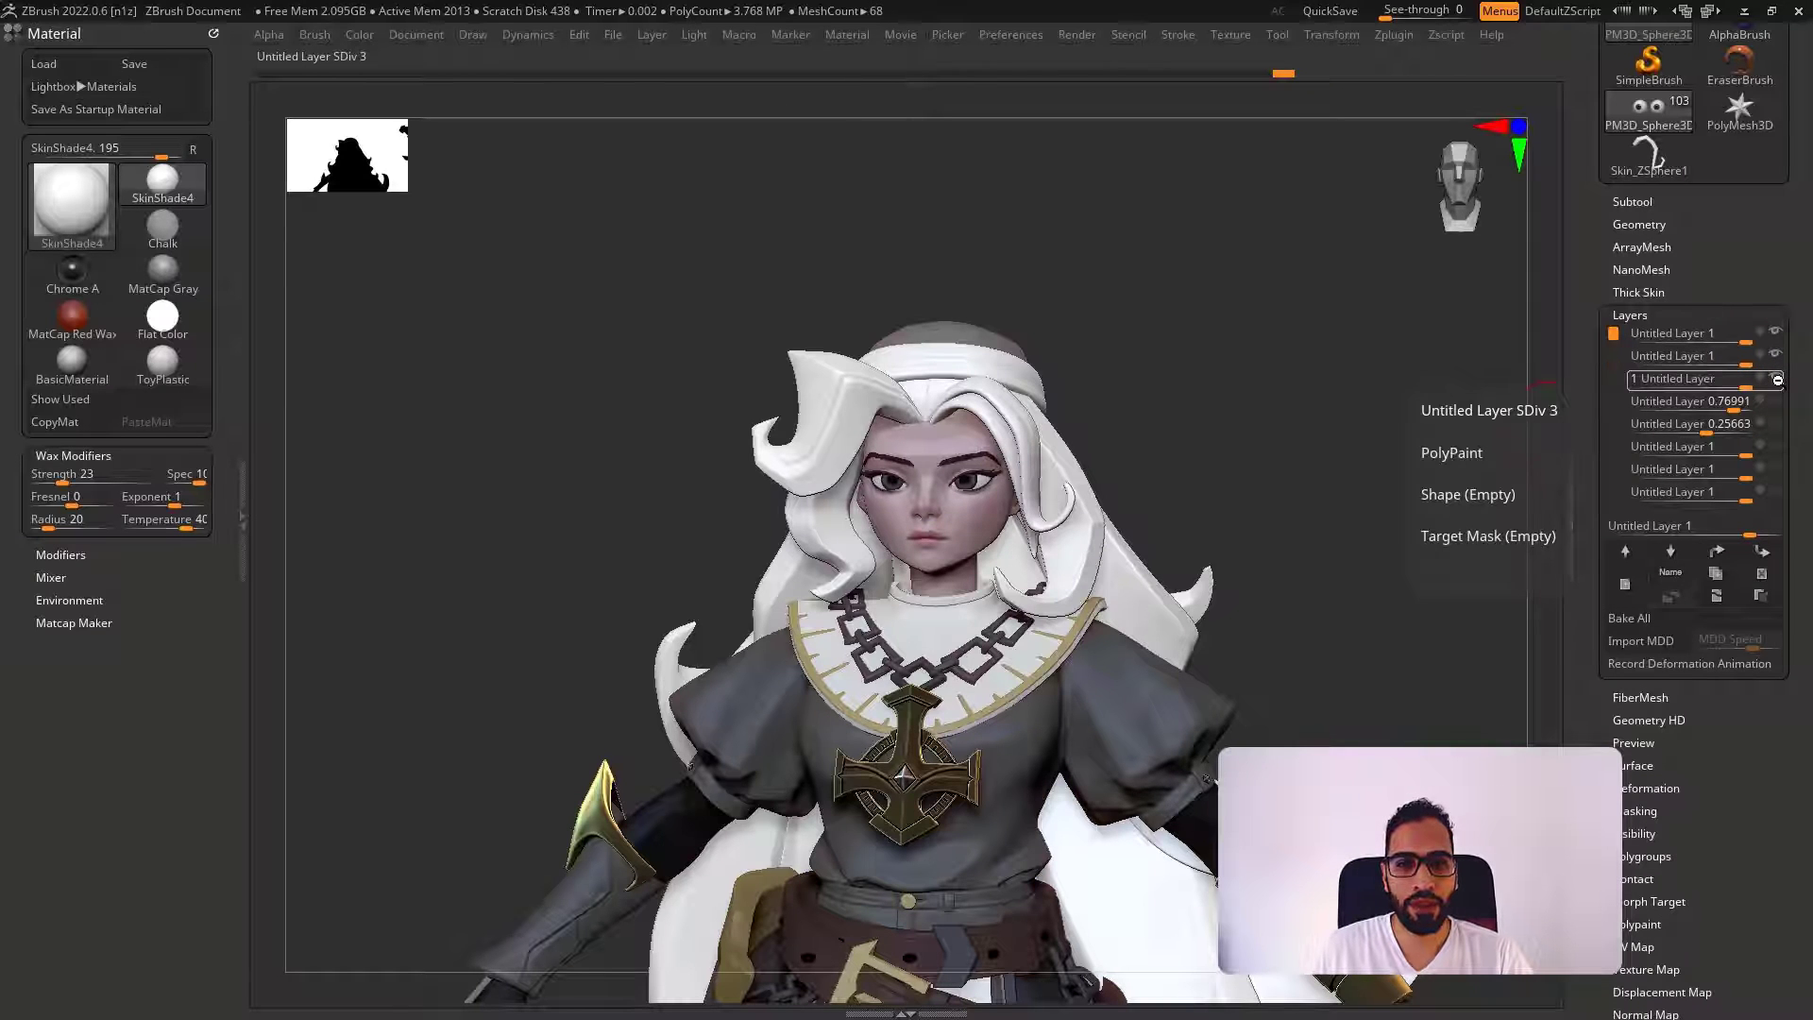
{"action": "left_click", "coordinate": [1775, 397]}
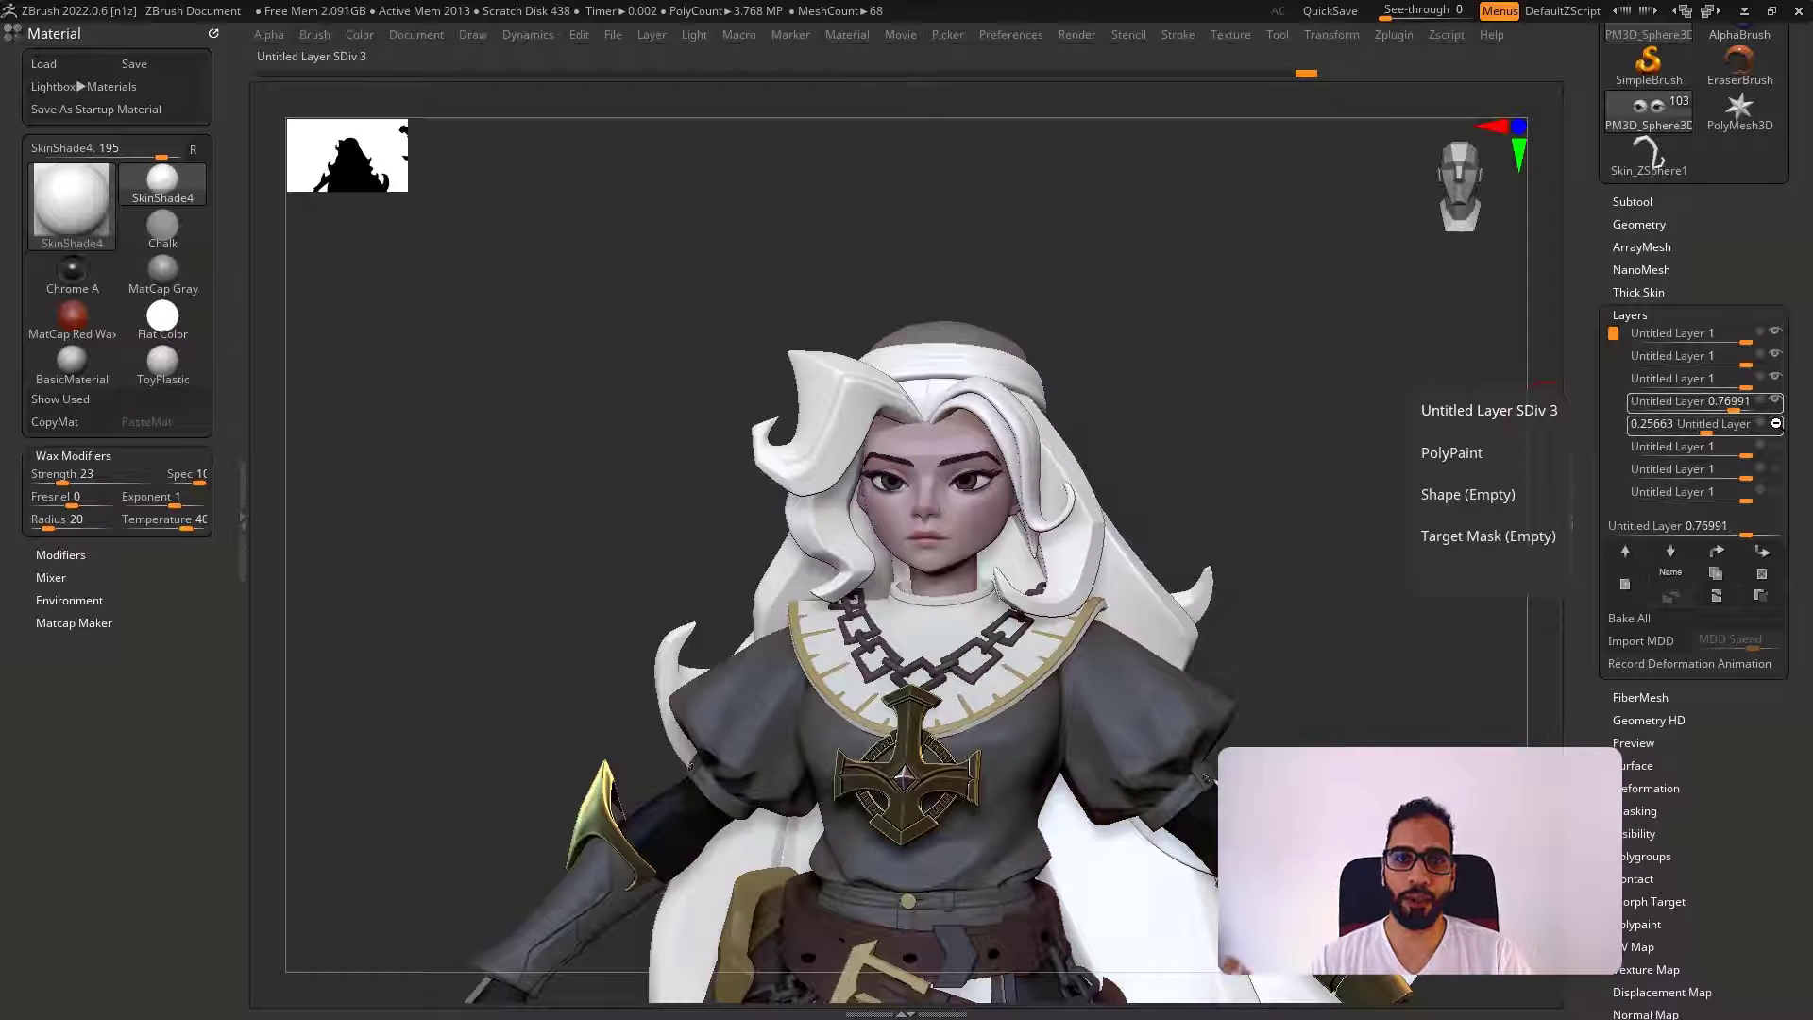
{"action": "left_click", "coordinate": [1776, 424]}
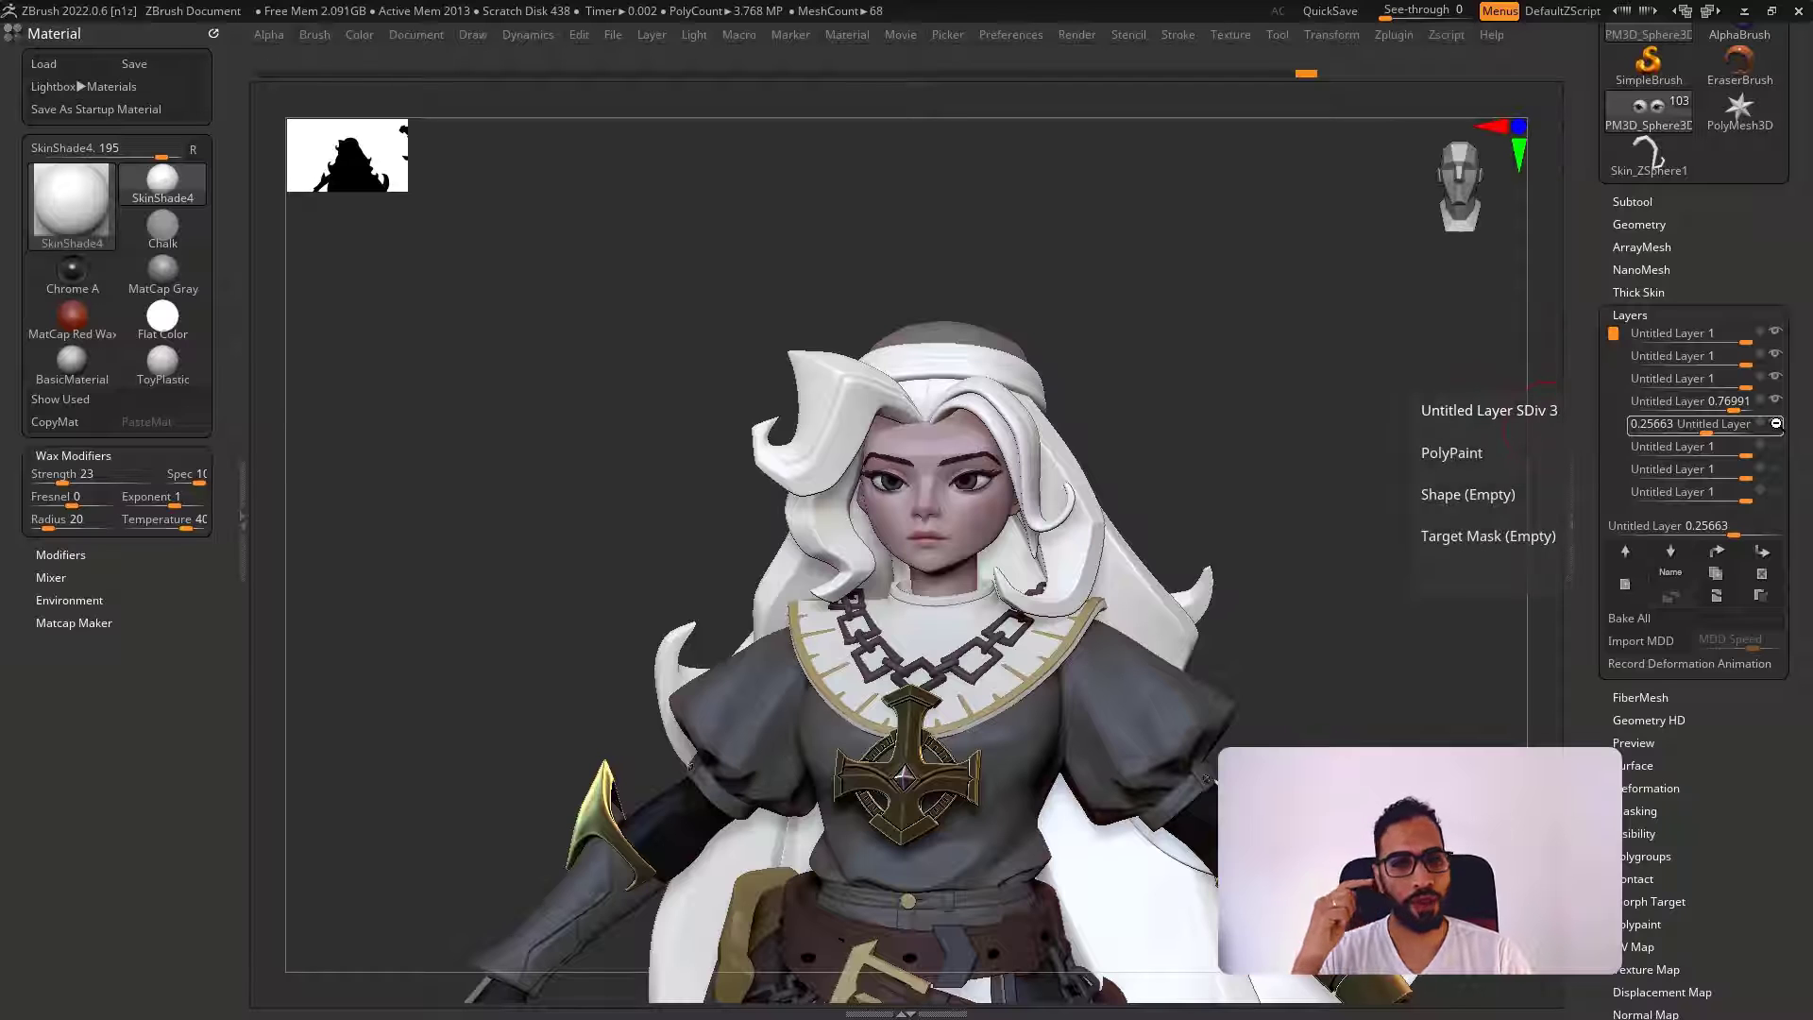
{"action": "left_click", "coordinate": [1779, 446]}
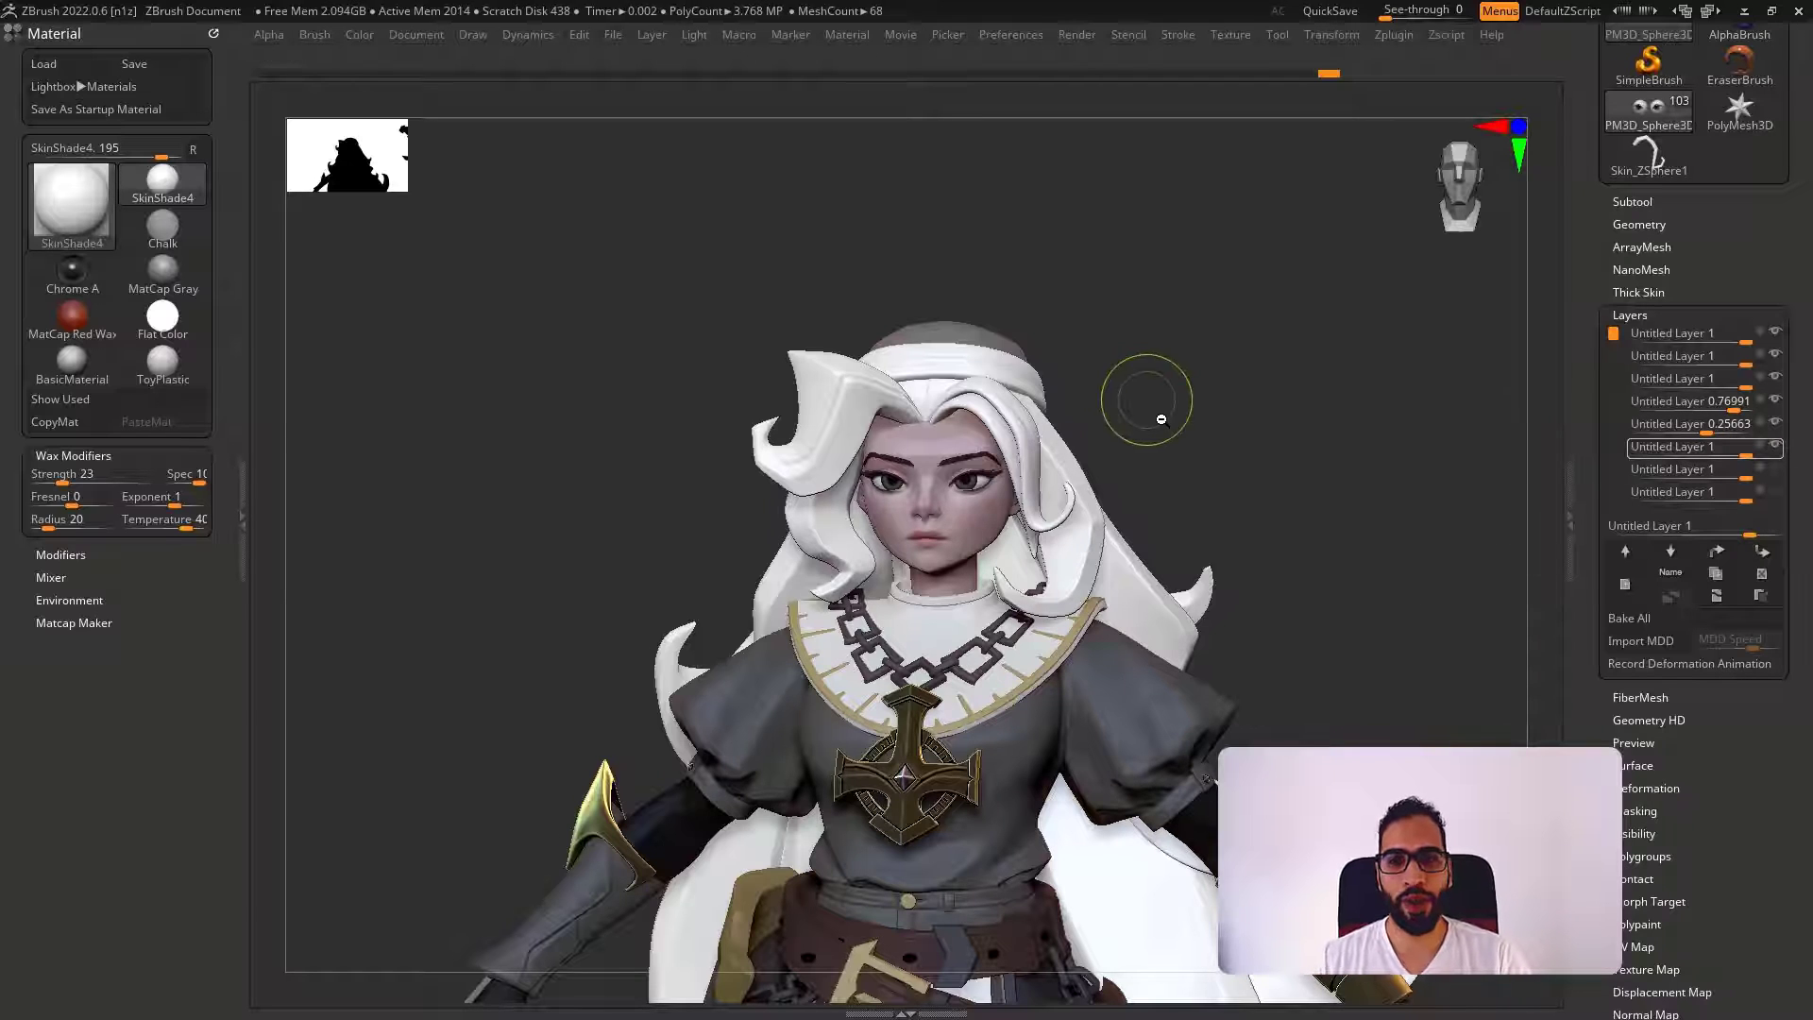
Bring the character closer and turn on the remaining eyeball layers, including the 0.32743 layer and the final shape layer
{"action": "right_click_drag", "start_coordinate": [1151, 406], "coordinate": [1169, 446], "text": "ctrl"}
{"action": "mouse_move", "coordinate": [1775, 470]}
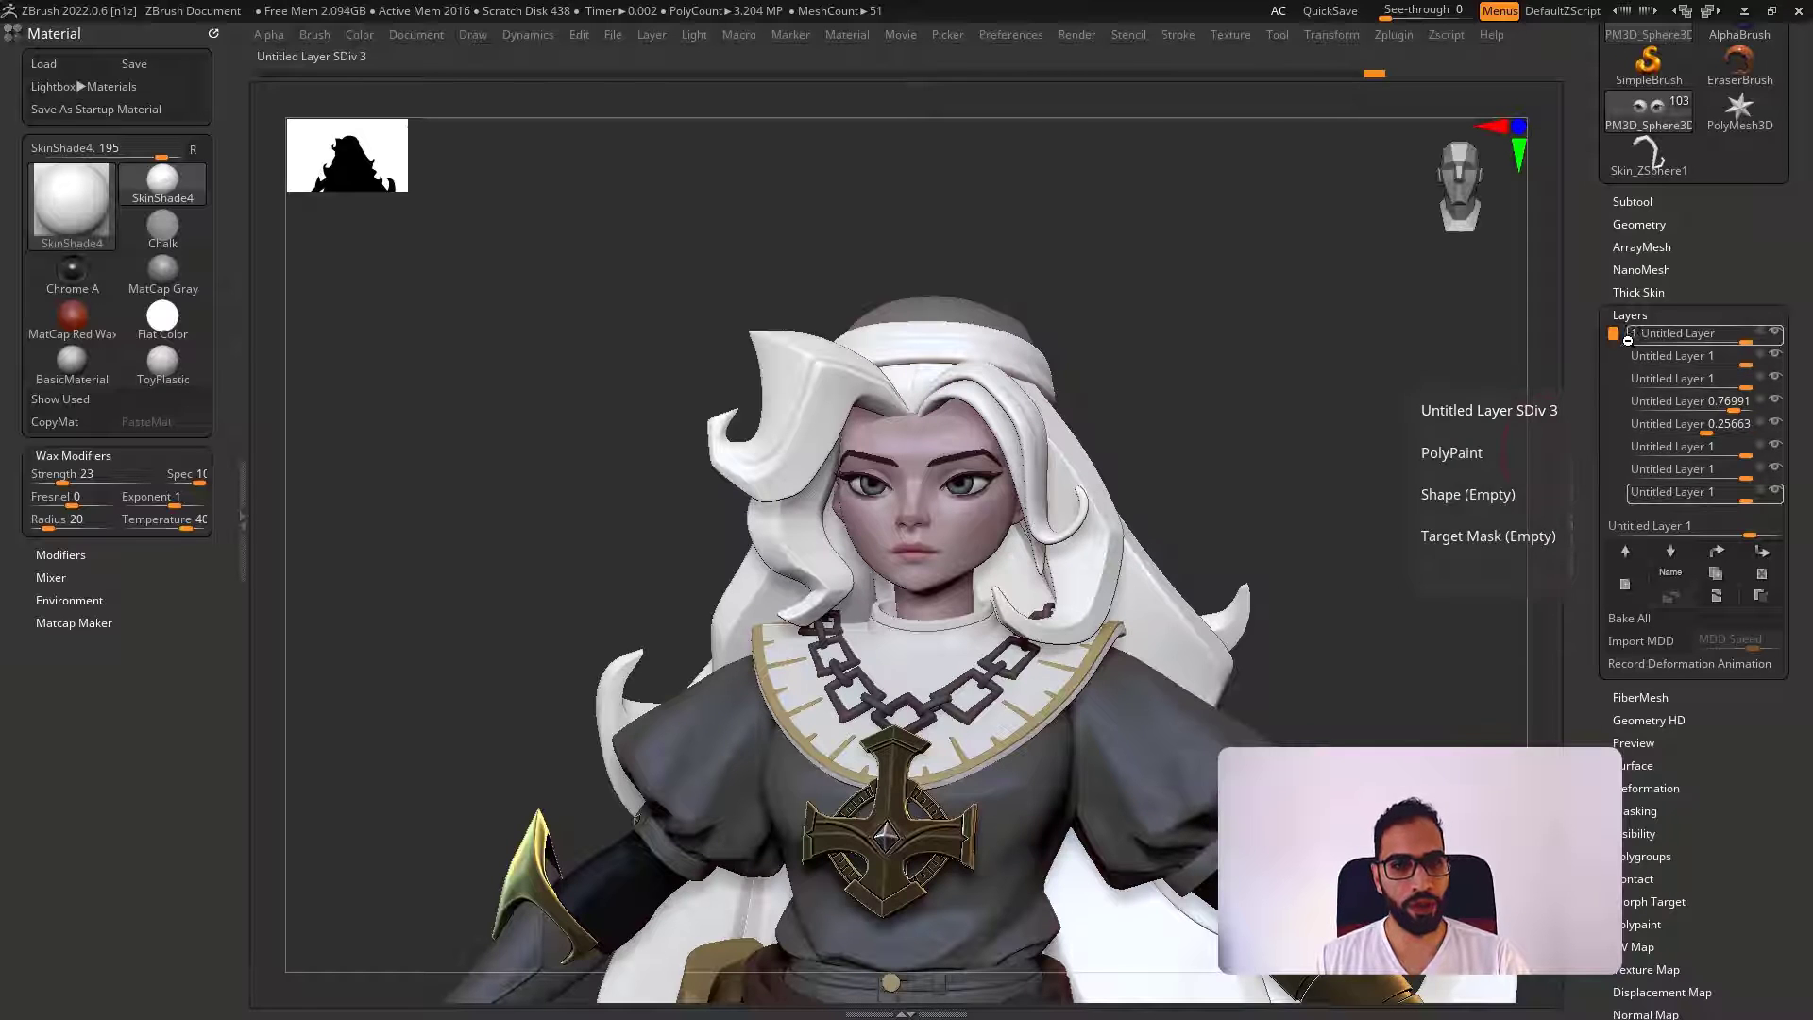
{"action": "left_click_drag", "start_coordinate": [1618, 346], "coordinate": [1613, 390]}
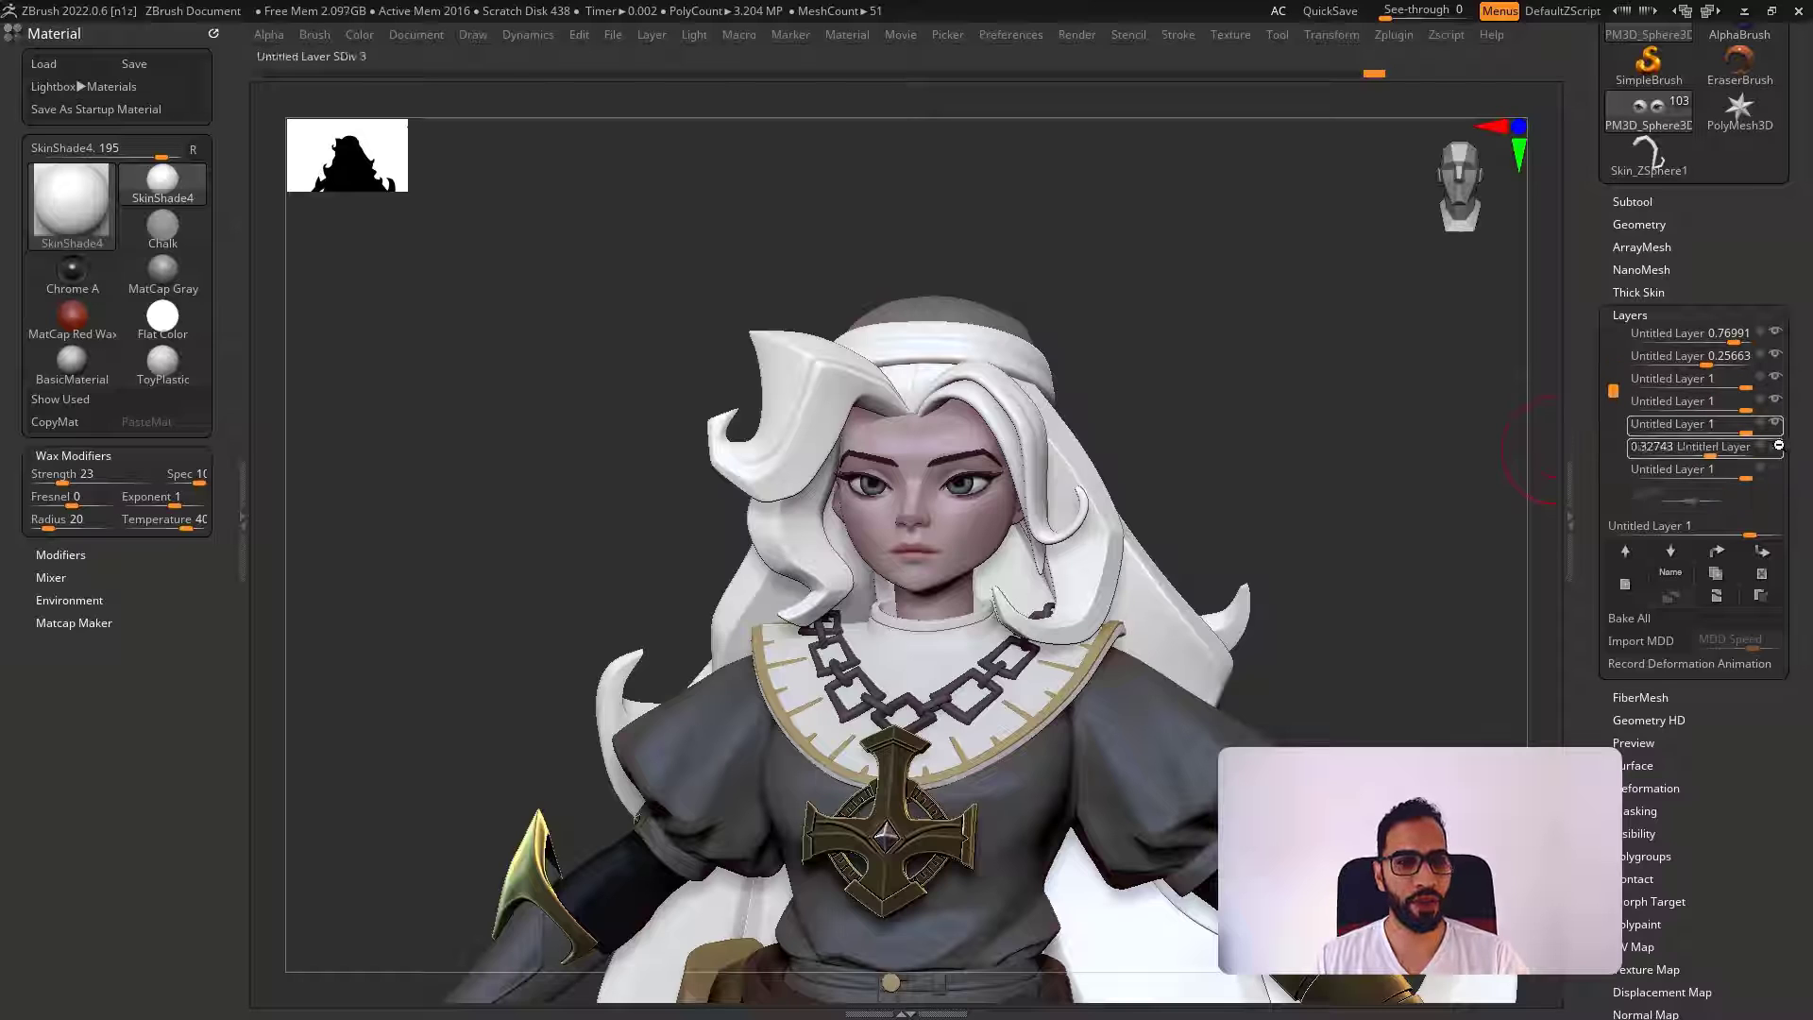
{"action": "left_click", "coordinate": [1779, 446]}
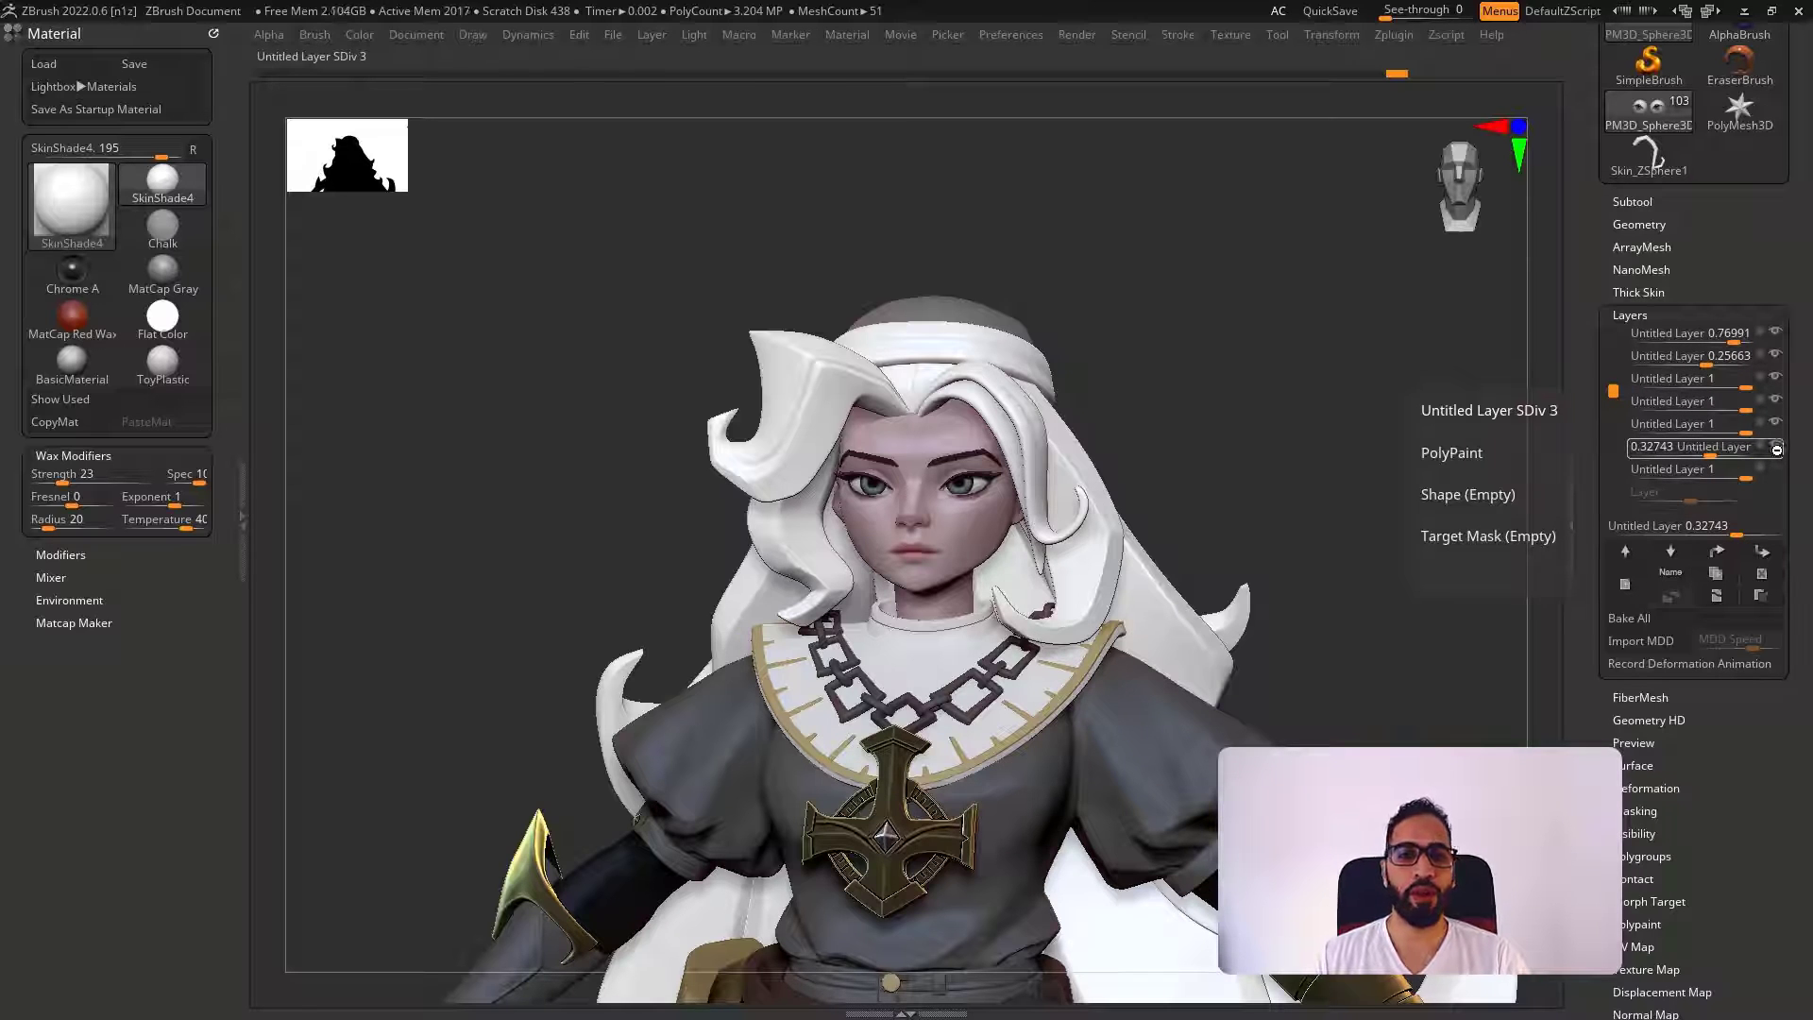
{"action": "left_click", "coordinate": [1776, 469]}
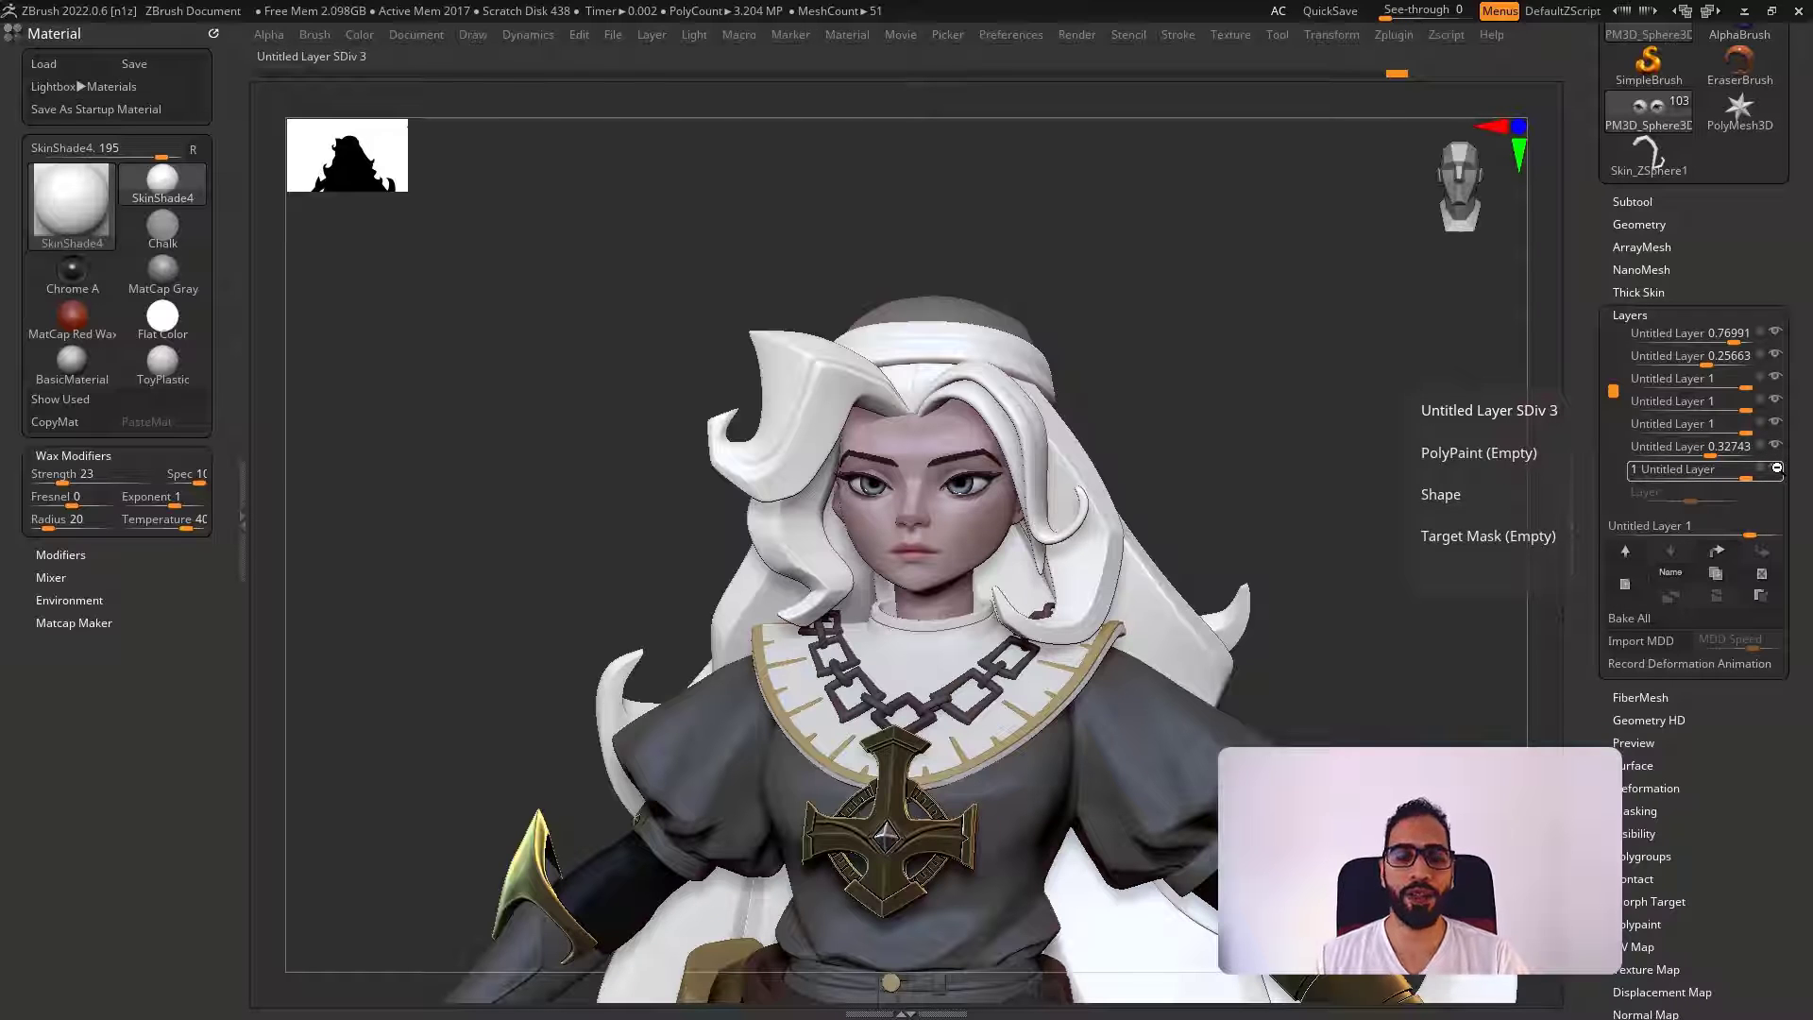
Turn the PM3D_Circle3D4 eye highlight mesh at the end of the subtool list back on
{"action": "left_click_drag", "start_coordinate": [1613, 391], "coordinate": [1614, 492]}
{"action": "left_click", "coordinate": [1631, 202]}
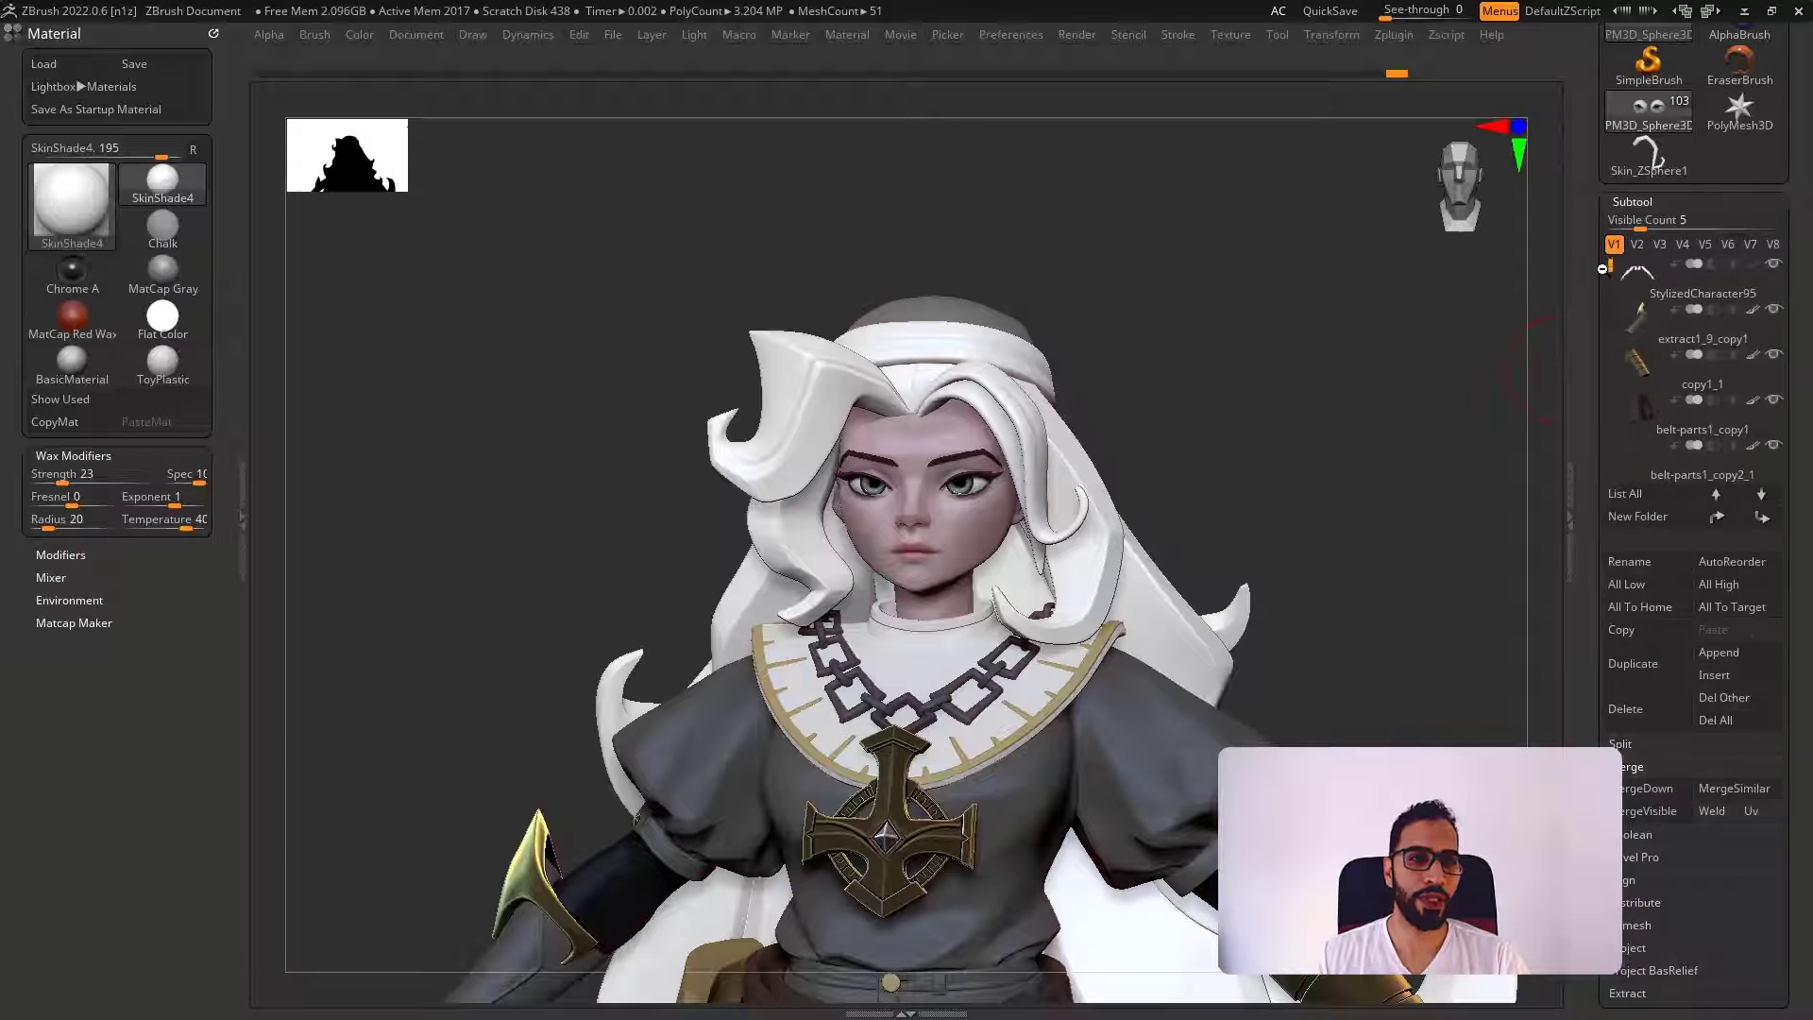
{"action": "left_click_drag", "start_coordinate": [1616, 296], "coordinate": [1620, 470]}
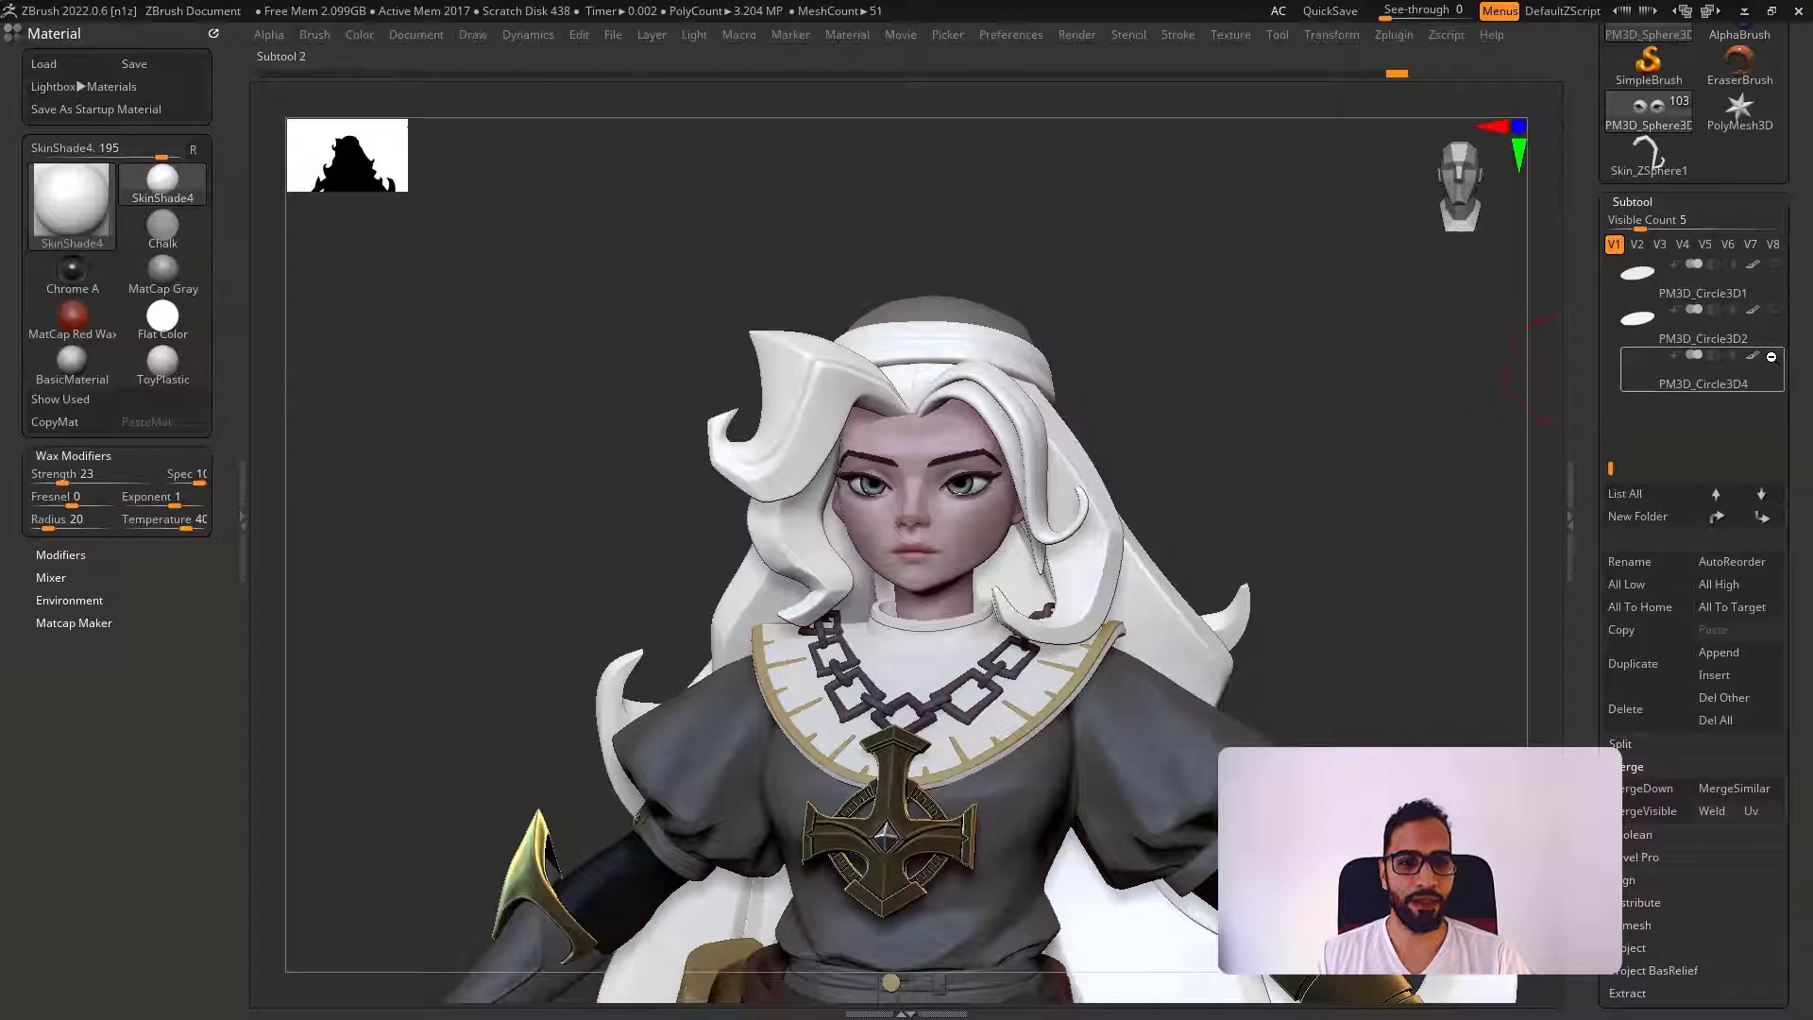
{"action": "left_click", "coordinate": [1771, 357]}
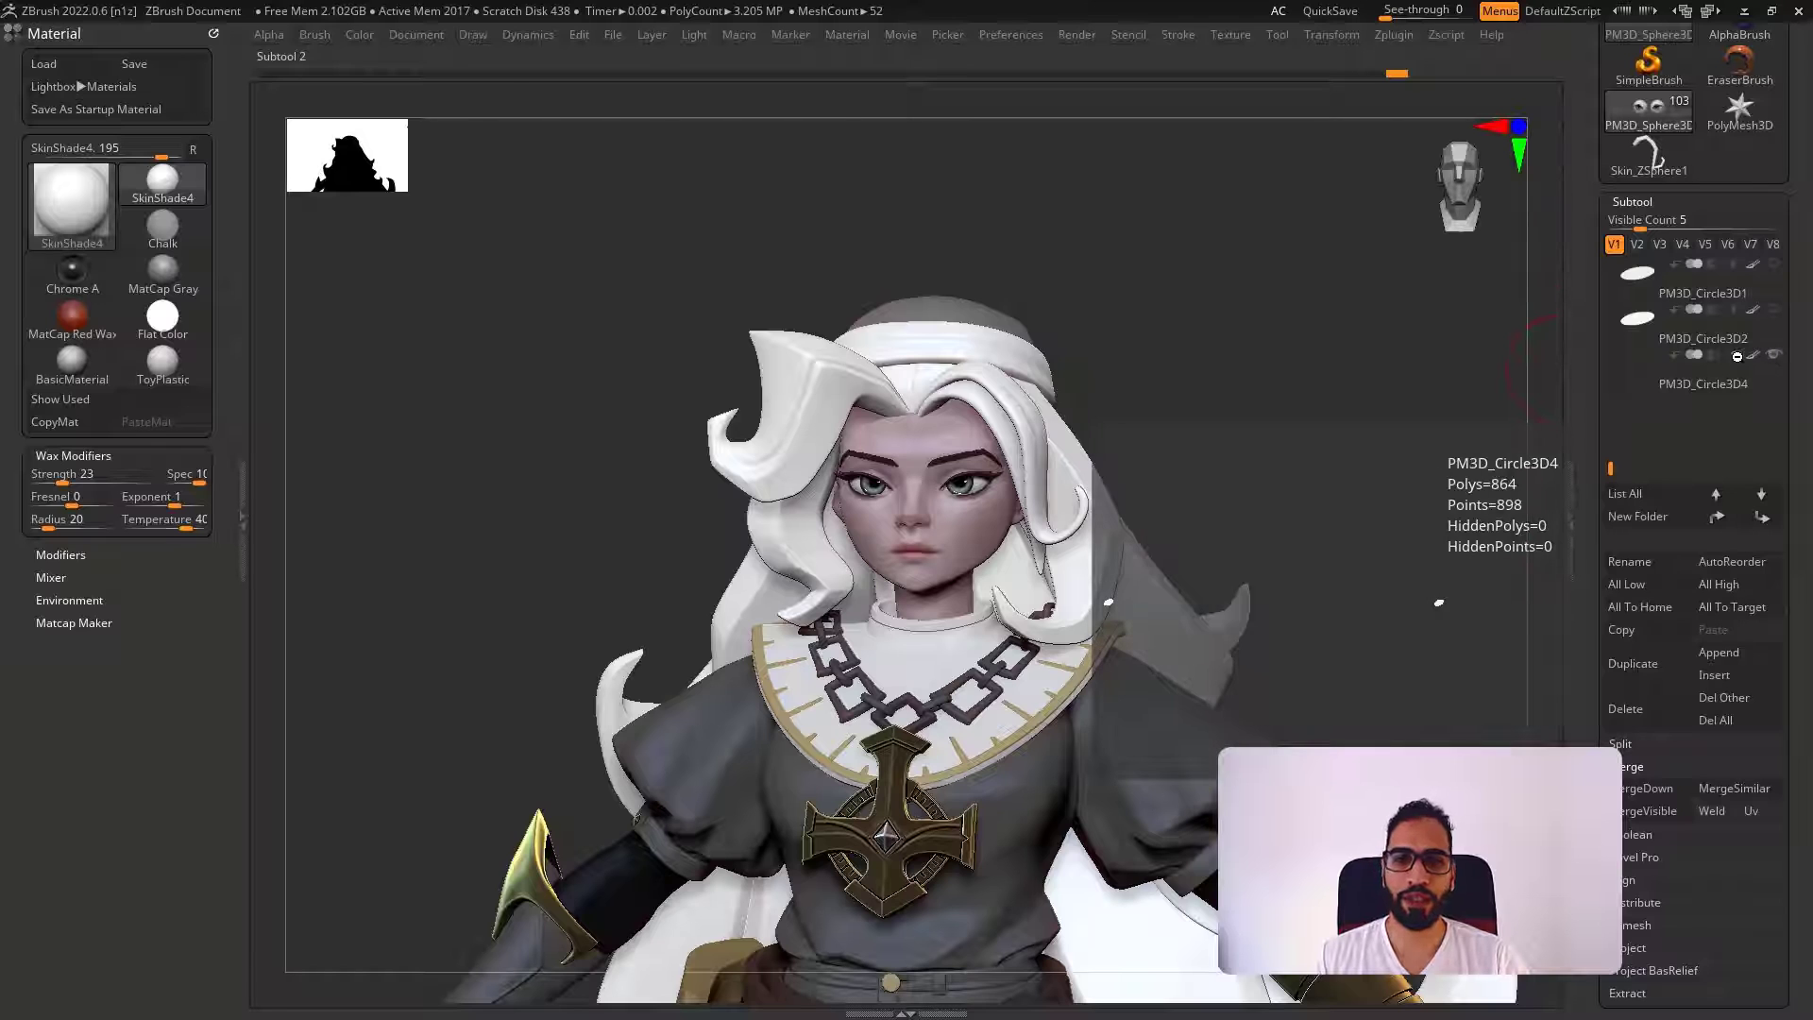
{"action": "left_click_drag", "start_coordinate": [1231, 352], "coordinate": [1244, 355]}
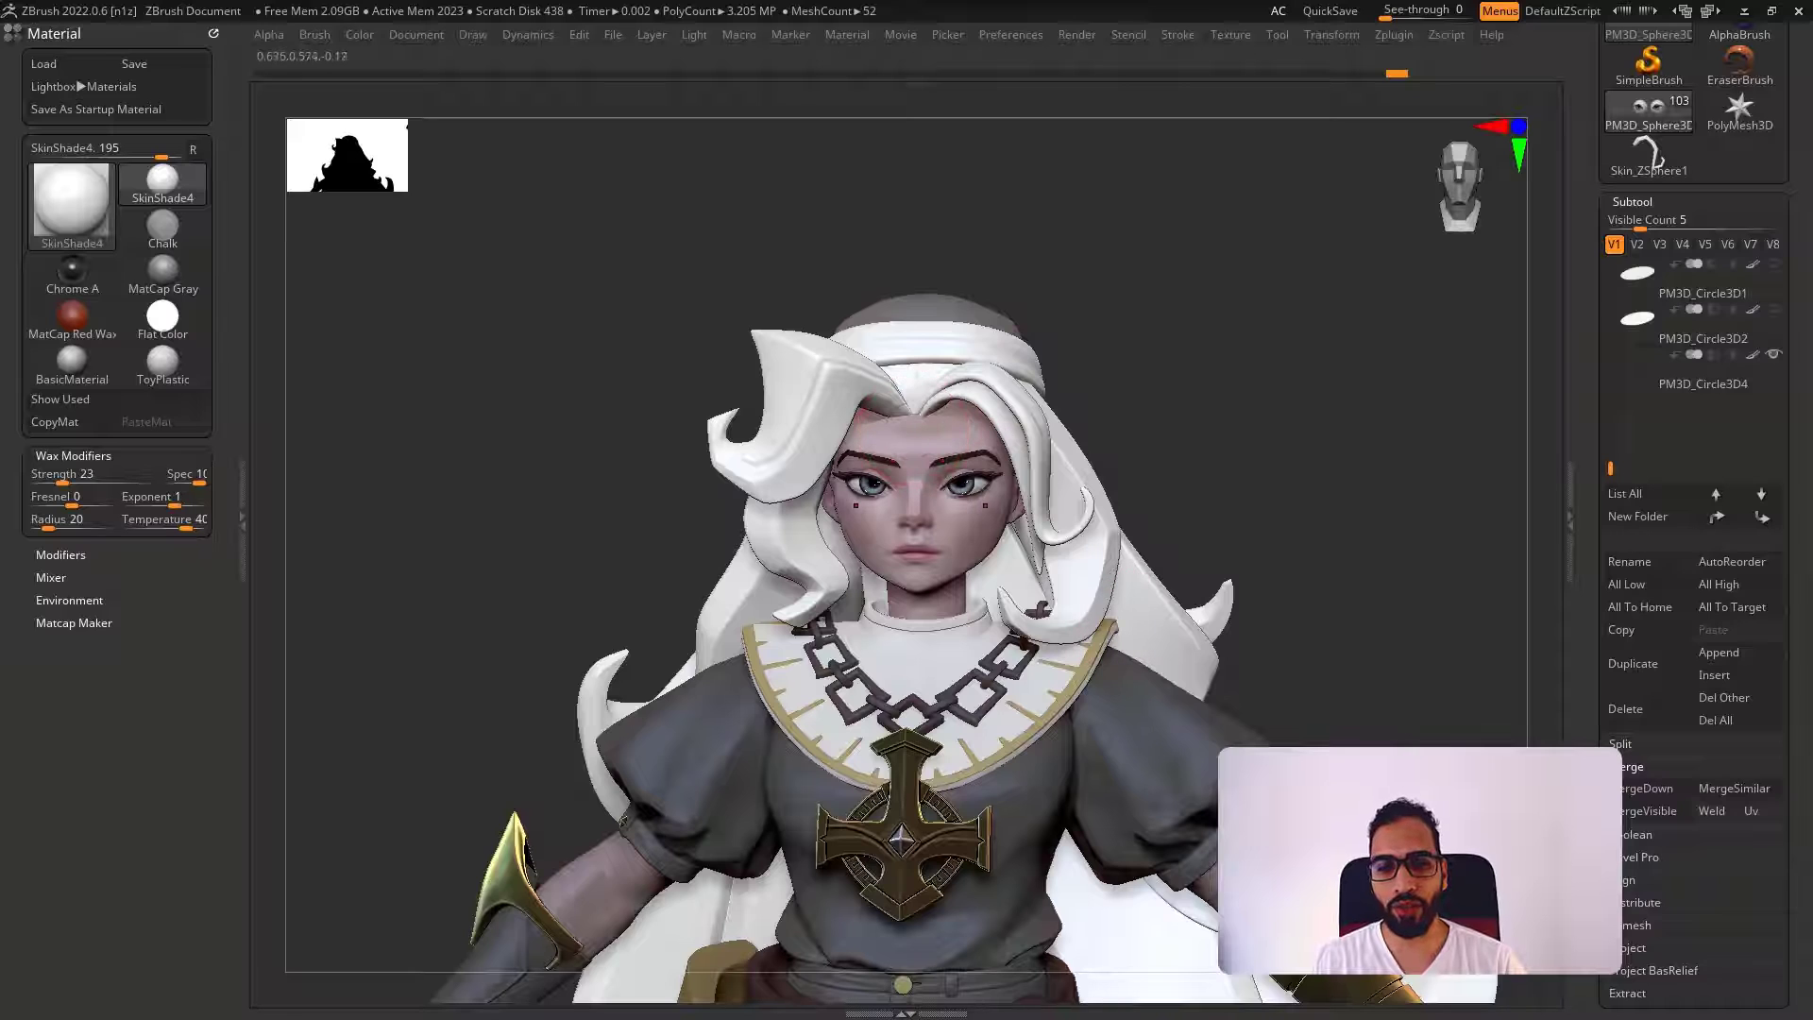
Make the StylizedCharacter95 subtool active and restore the full interface around the whole character and sword
{"action": "left_click", "coordinate": [981, 508], "text": "alt"}
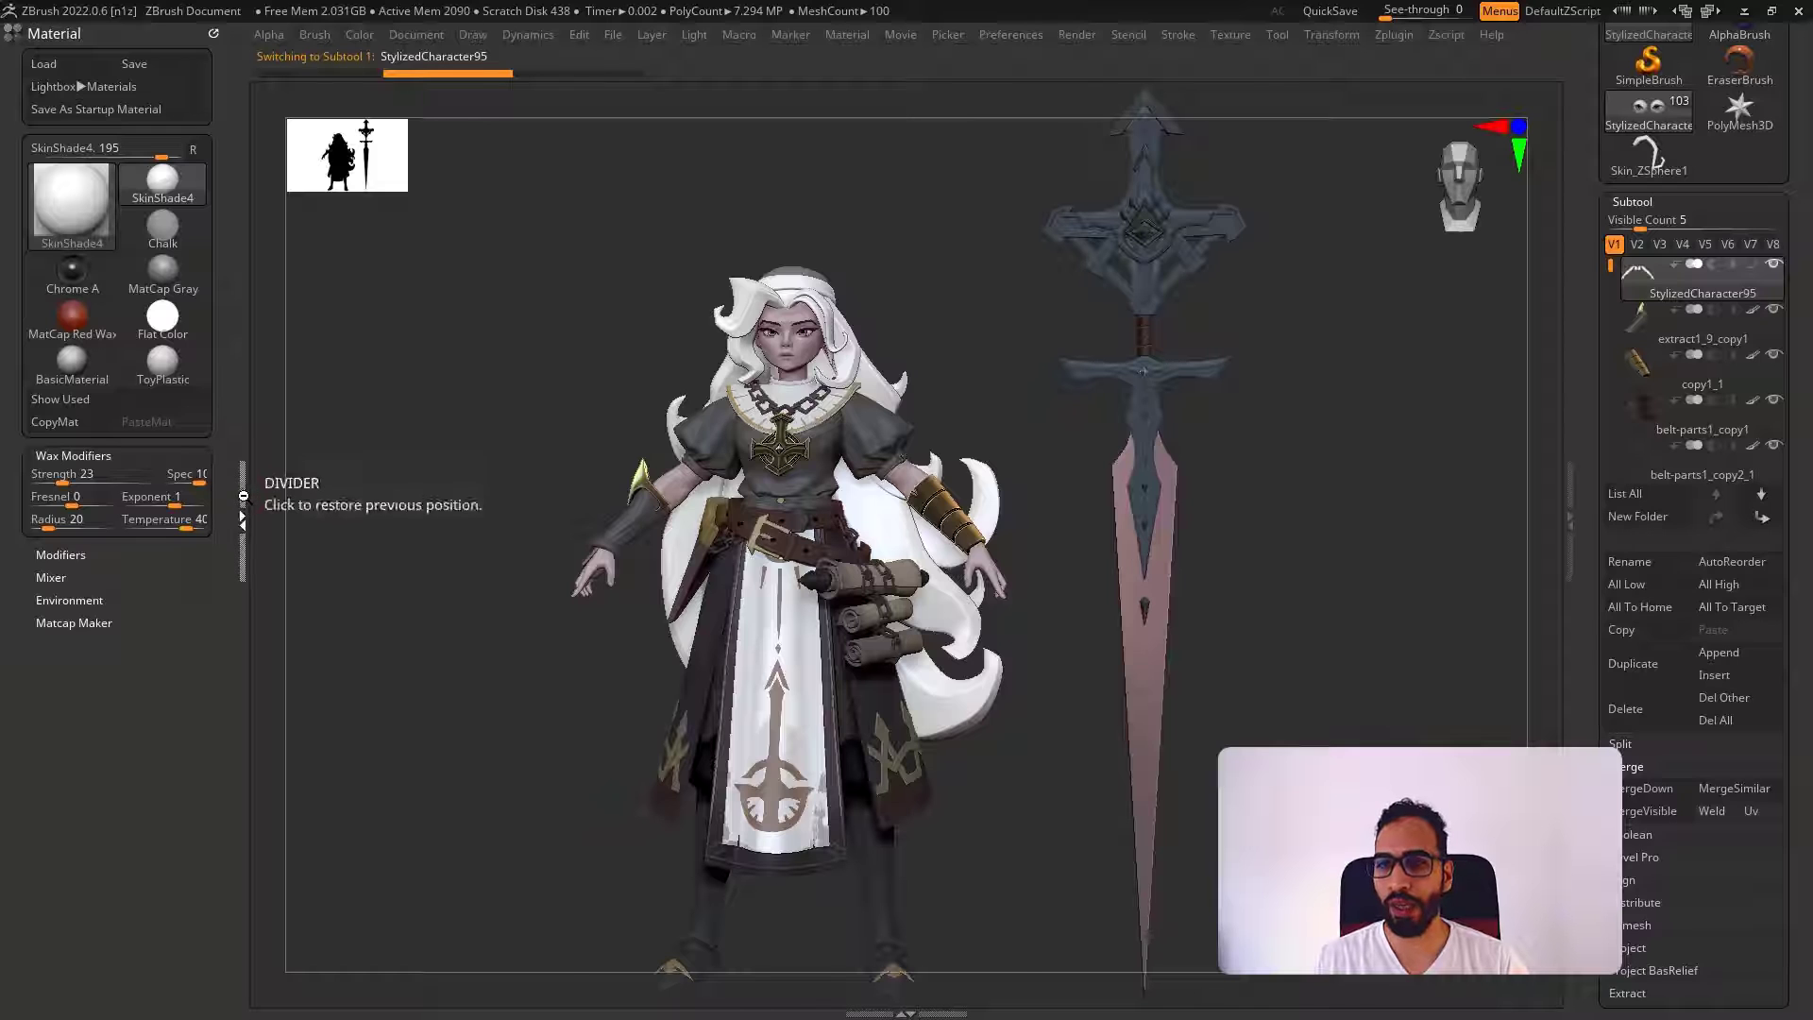
{"action": "left_click", "coordinate": [241, 486]}
{"action": "key", "text": "Tab"}
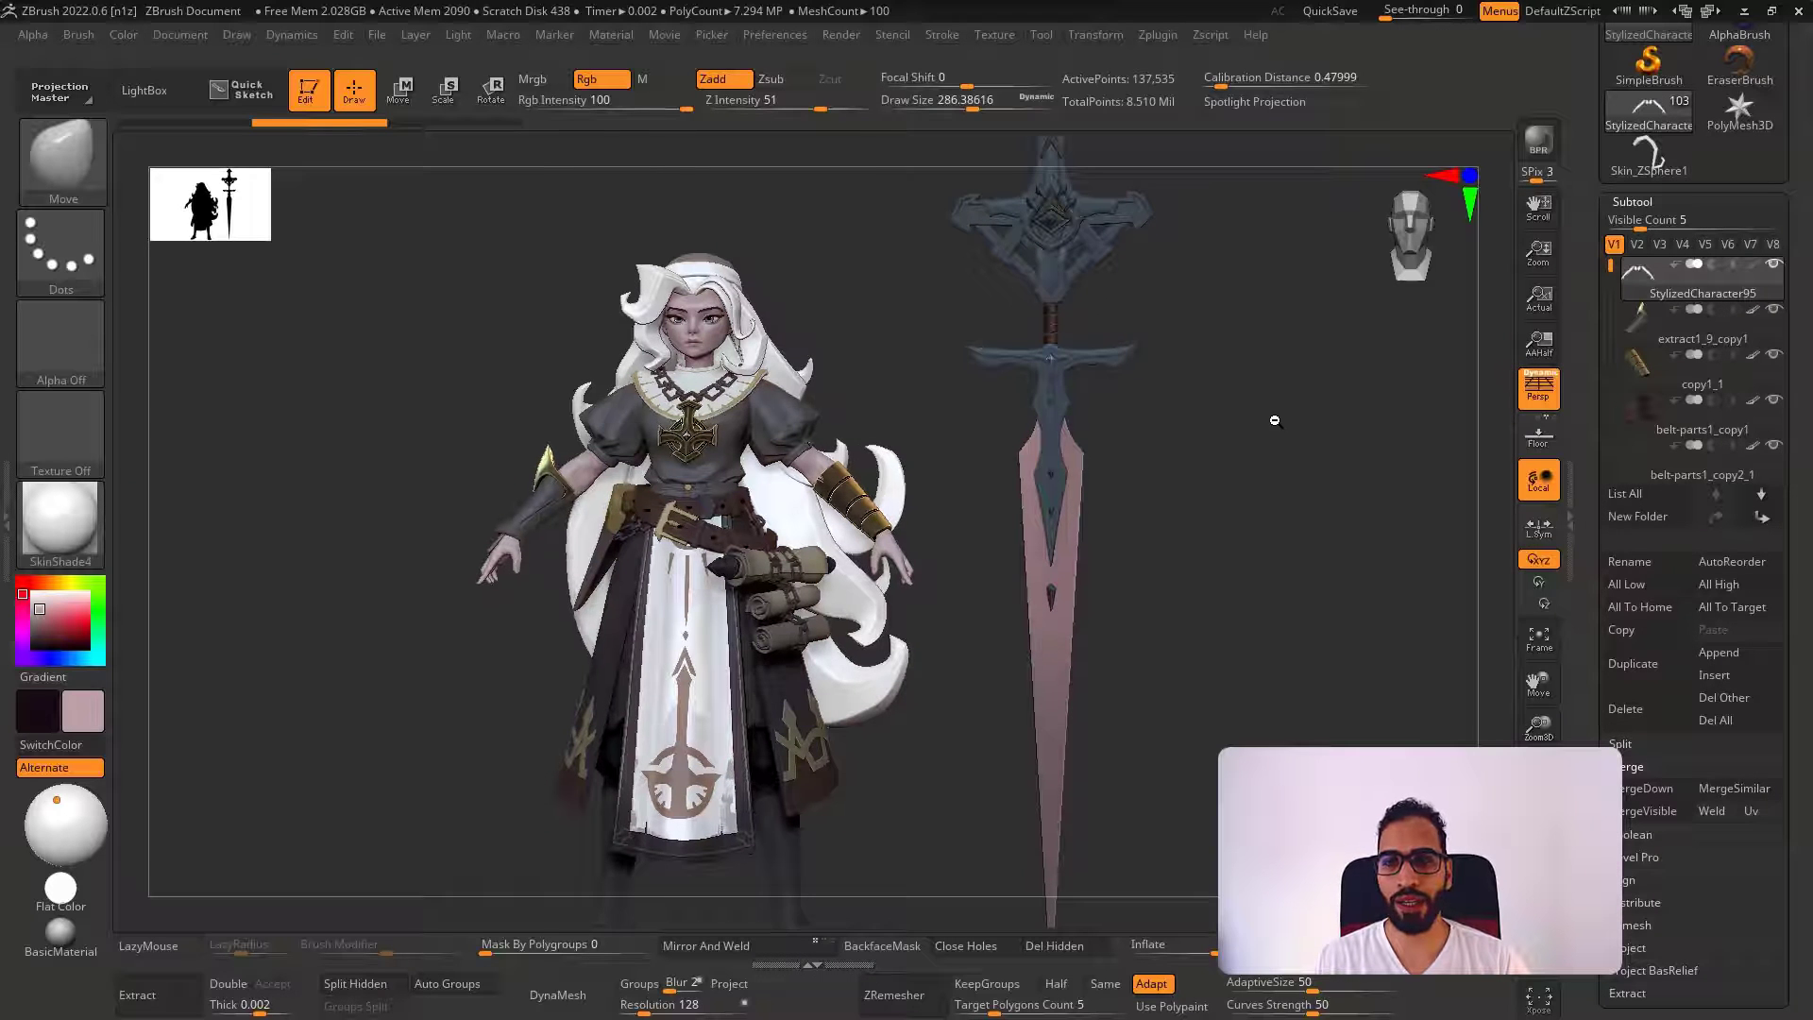
Collapse the subtool list and open the layer list of the active StylizedCharacter95 subtool
{"action": "left_click_drag", "start_coordinate": [1275, 417], "coordinate": [1199, 416]}
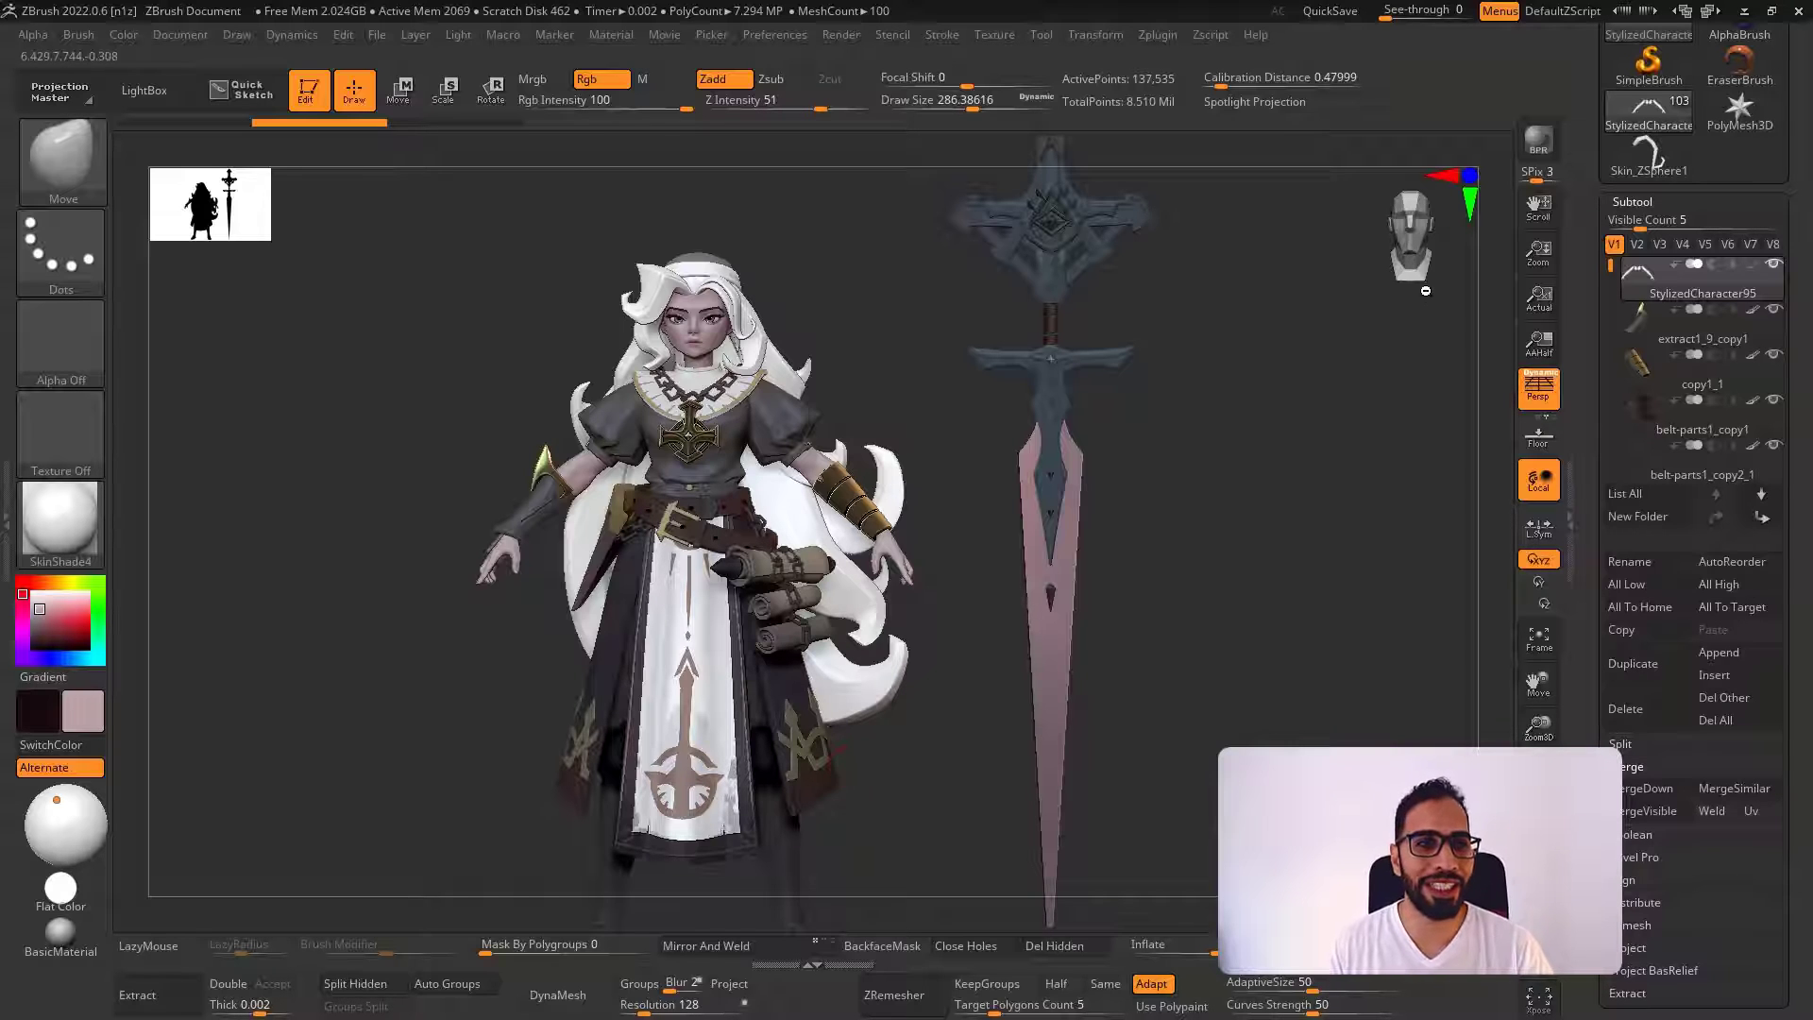
{"action": "left_click", "coordinate": [1632, 201]}
{"action": "left_click", "coordinate": [1632, 314]}
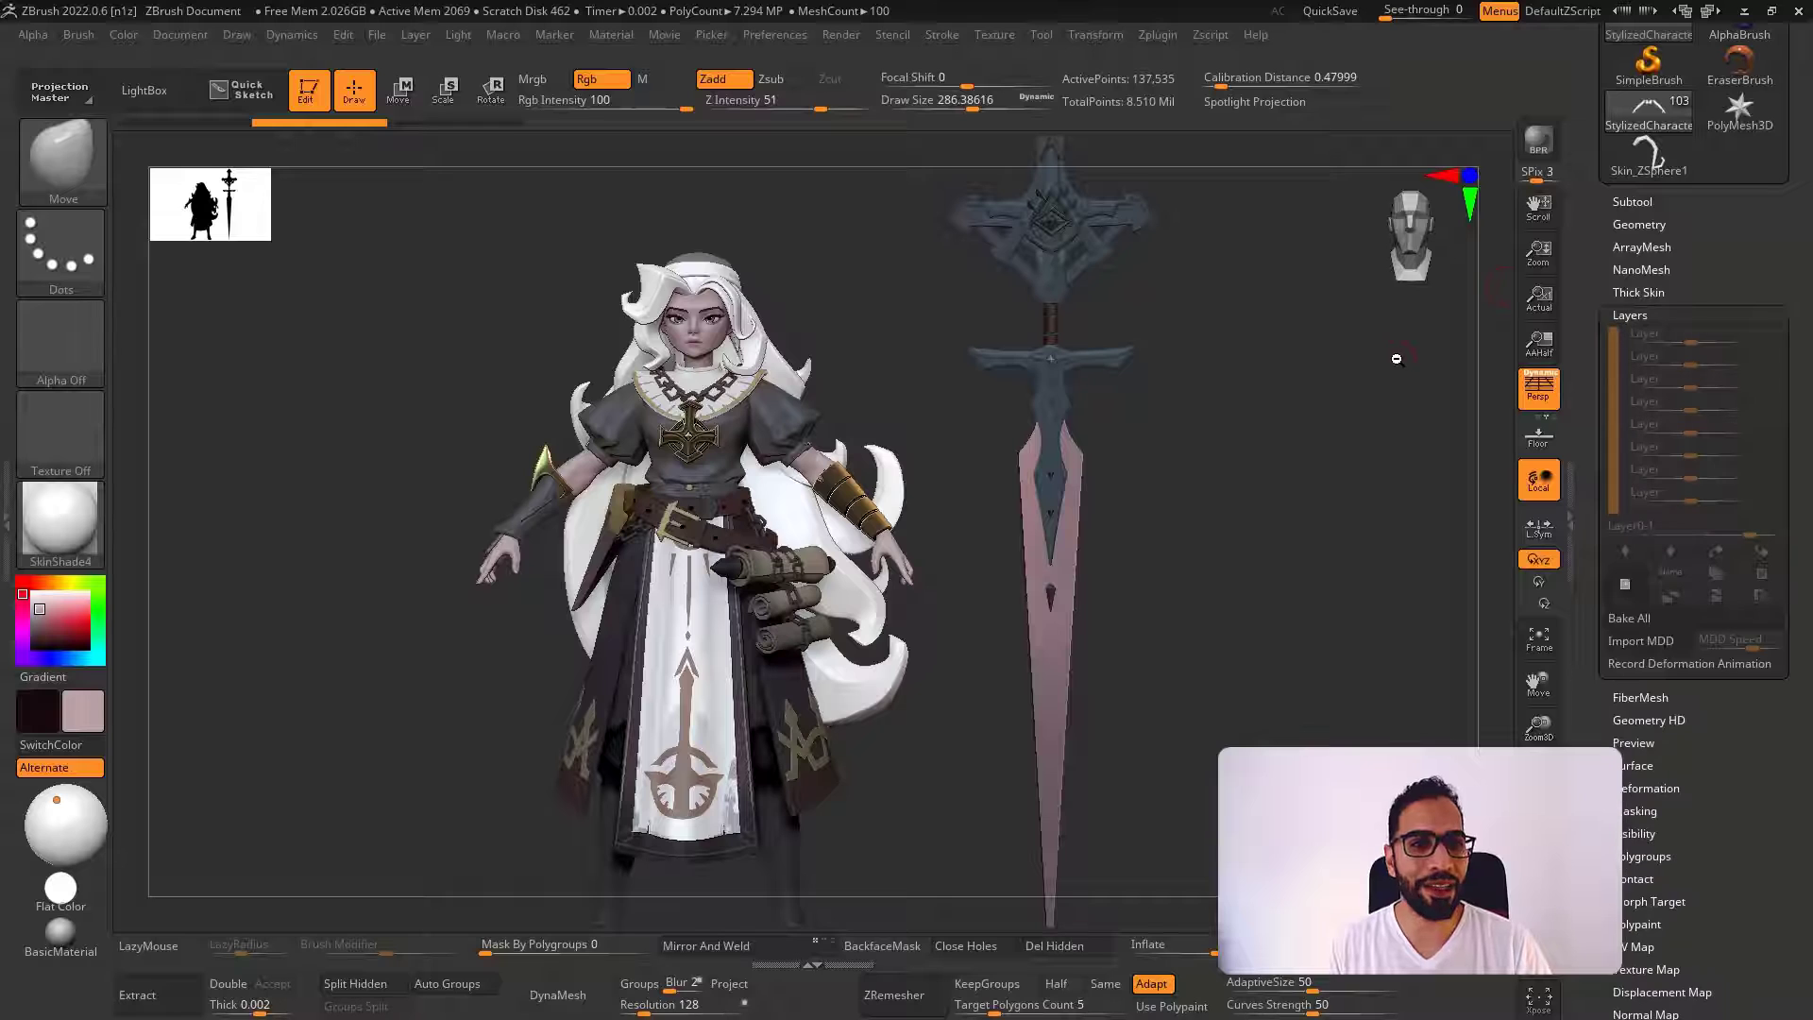